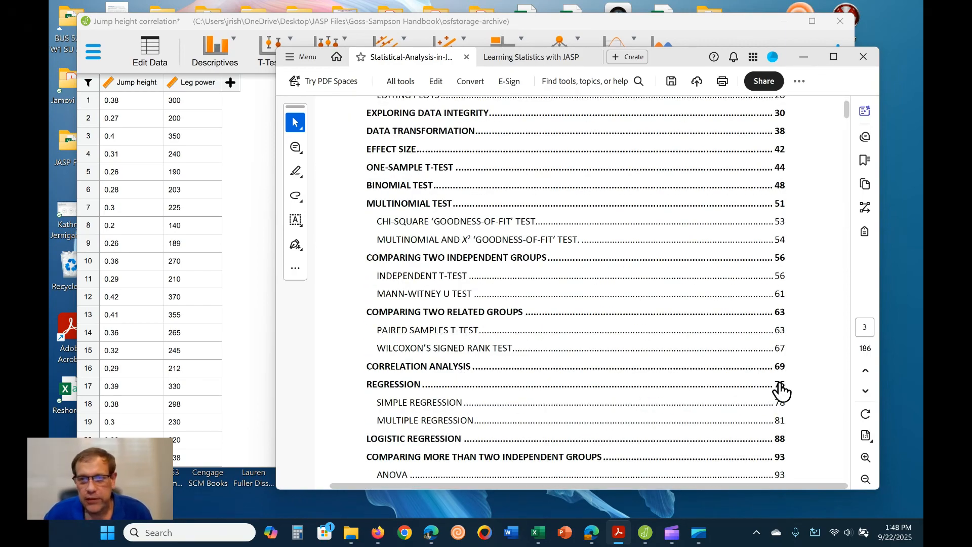
- Open the Correlation Analysis chapter of the statistics handbook and read its explanation of covariance, Pearson's r and the main assumptions
{"action": "left_click", "coordinate": [479, 374]}
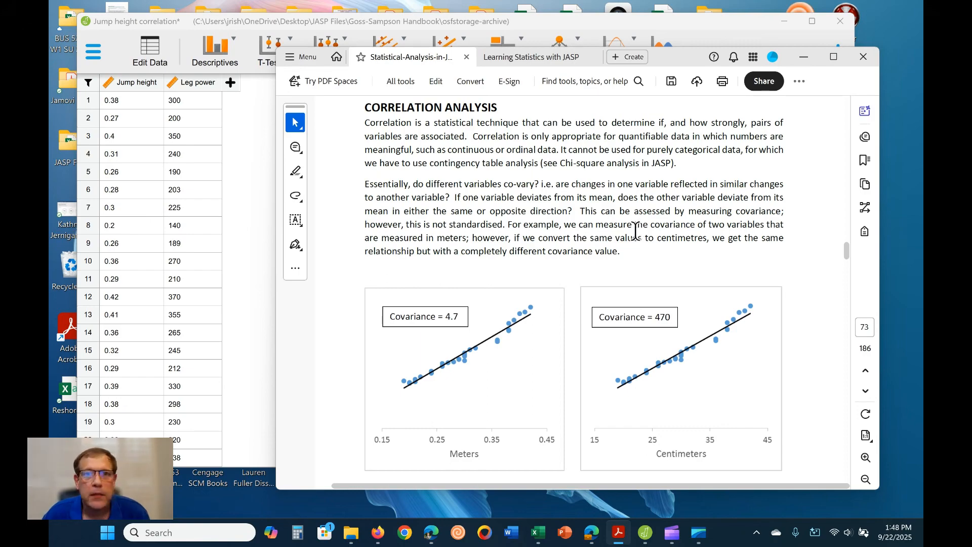
{"action": "scroll", "coordinate": [635, 231], "scroll_direction": "down", "scroll_amount": 10}
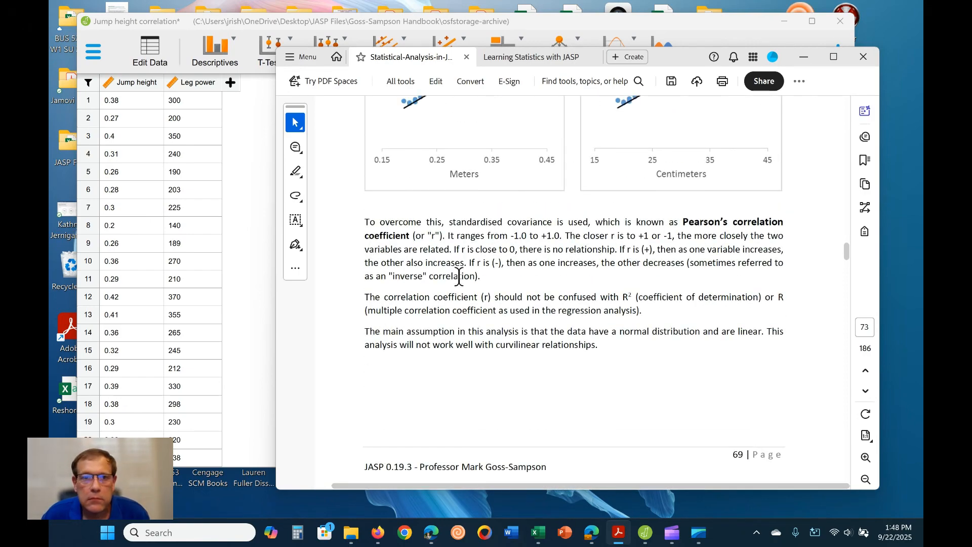
{"action": "scroll", "coordinate": [583, 276], "scroll_direction": "down", "scroll_amount": 10}
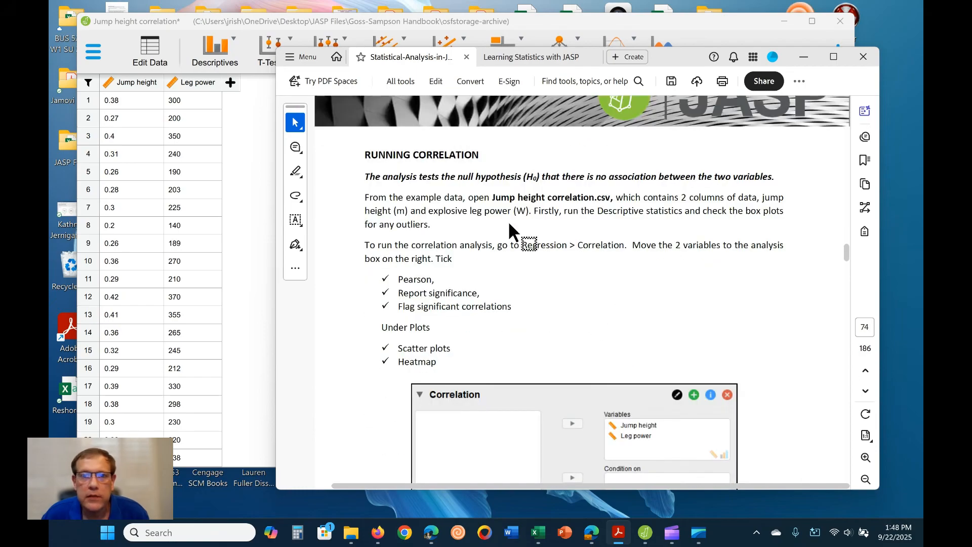
{"action": "scroll", "coordinate": [547, 261], "scroll_direction": "up", "scroll_amount": 20}
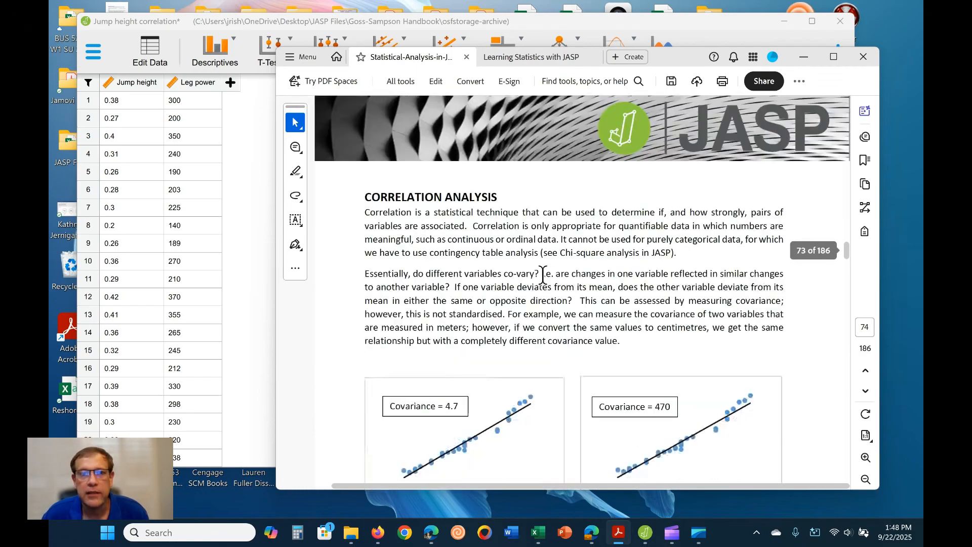
{"action": "scroll", "coordinate": [541, 277], "scroll_direction": "down", "scroll_amount": 2}
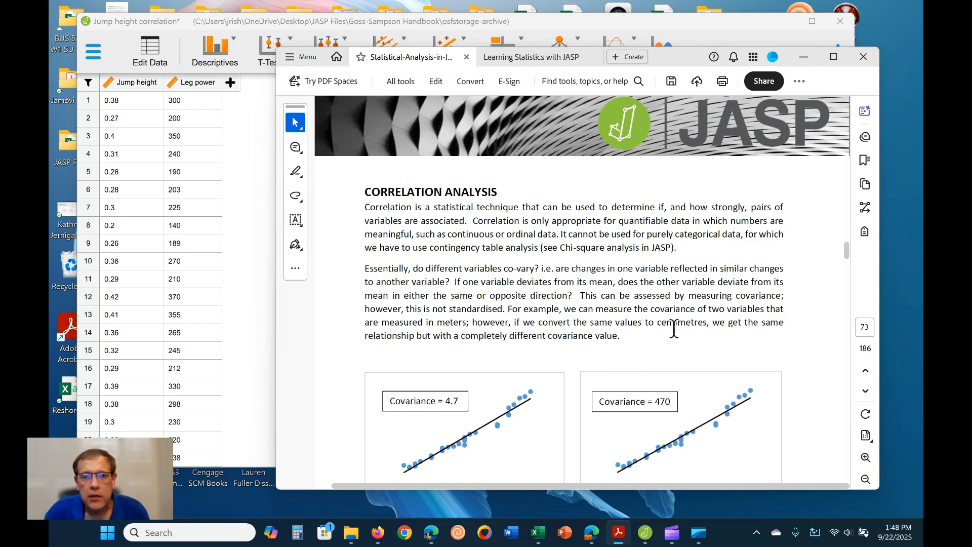
{"action": "scroll", "coordinate": [673, 329], "scroll_direction": "down", "scroll_amount": 4}
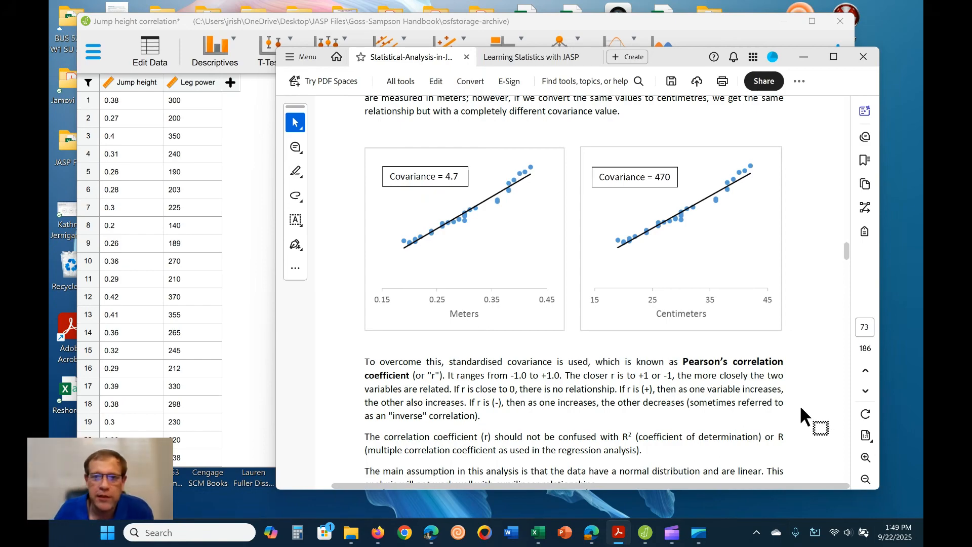
{"action": "scroll", "coordinate": [677, 344], "scroll_direction": "down", "scroll_amount": 2}
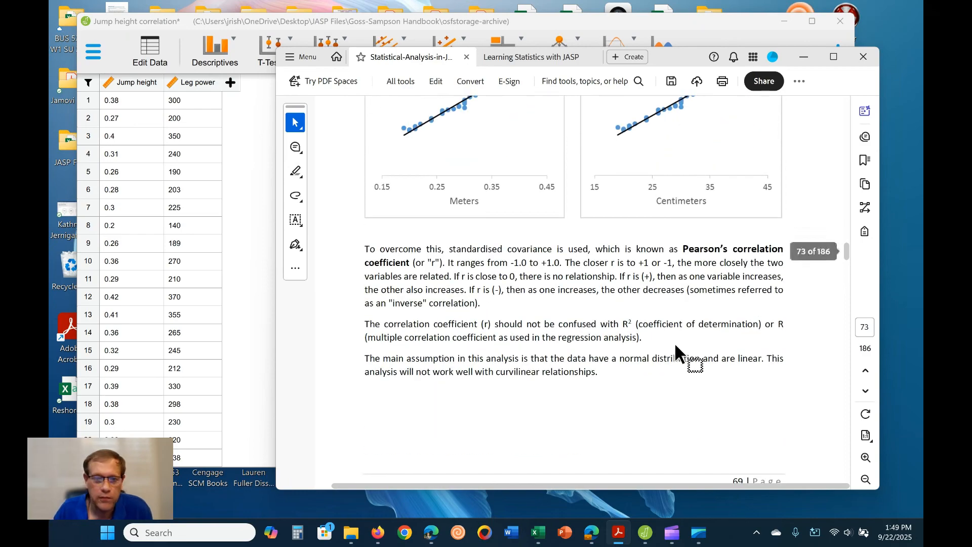
{"action": "scroll", "coordinate": [677, 348], "scroll_direction": "up", "scroll_amount": 1}
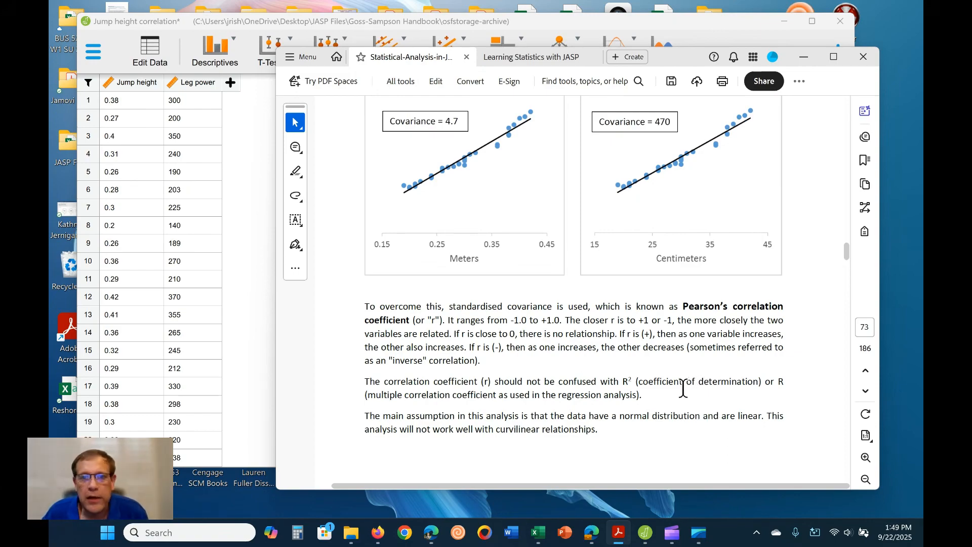
- Examine the handbook's Running Correlation instructions and the pictured Correlation settings for variables, coefficients, additional options and plots
{"action": "scroll", "coordinate": [677, 397], "scroll_direction": "down", "scroll_amount": 4}
{"action": "scroll", "coordinate": [678, 397], "scroll_direction": "down", "scroll_amount": 8}
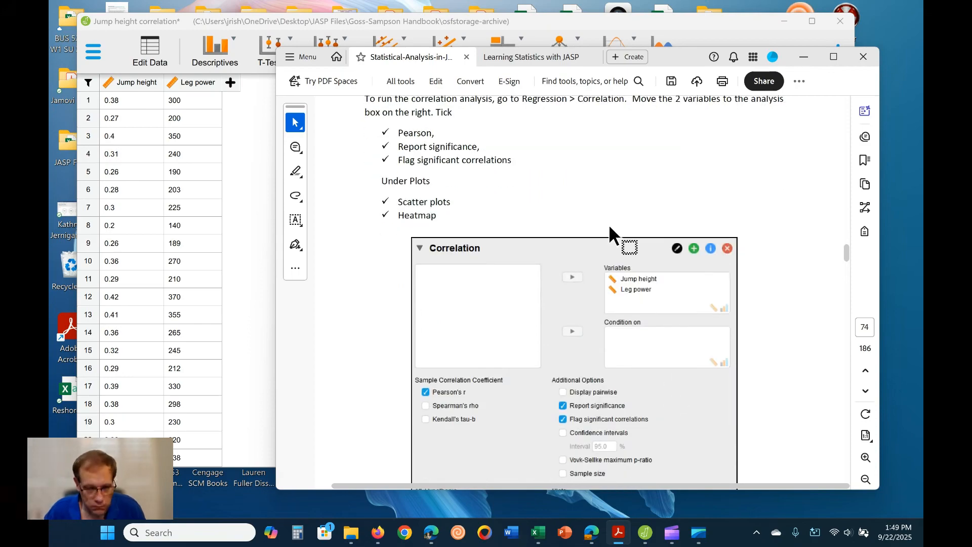
{"action": "scroll", "coordinate": [584, 327], "scroll_direction": "down", "scroll_amount": 1}
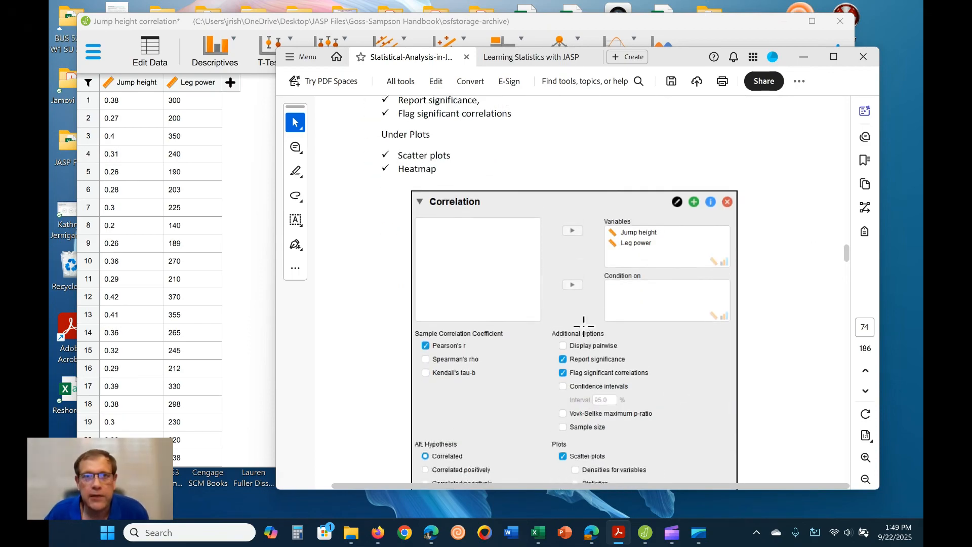
{"action": "scroll", "coordinate": [584, 327], "scroll_direction": "up", "scroll_amount": 1}
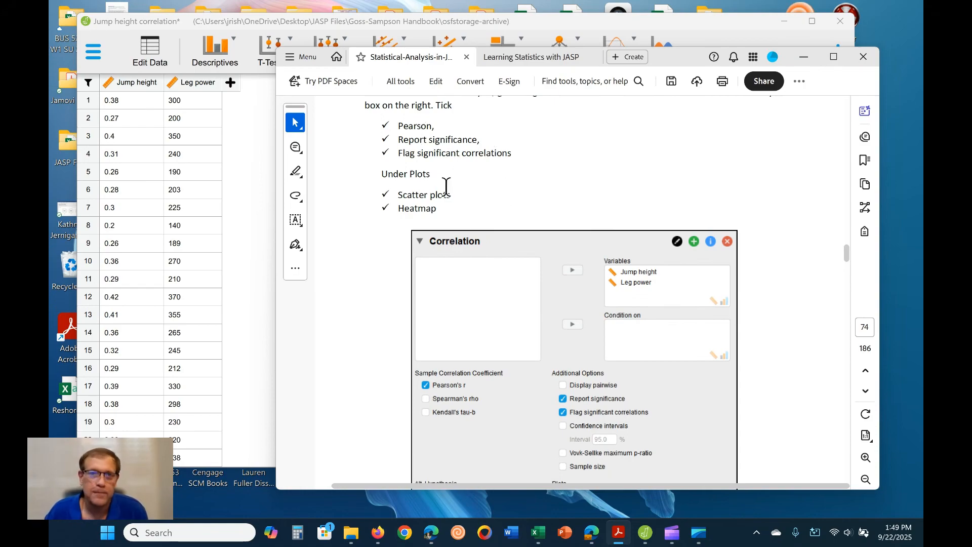
{"action": "scroll", "coordinate": [441, 211], "scroll_direction": "down", "scroll_amount": 5}
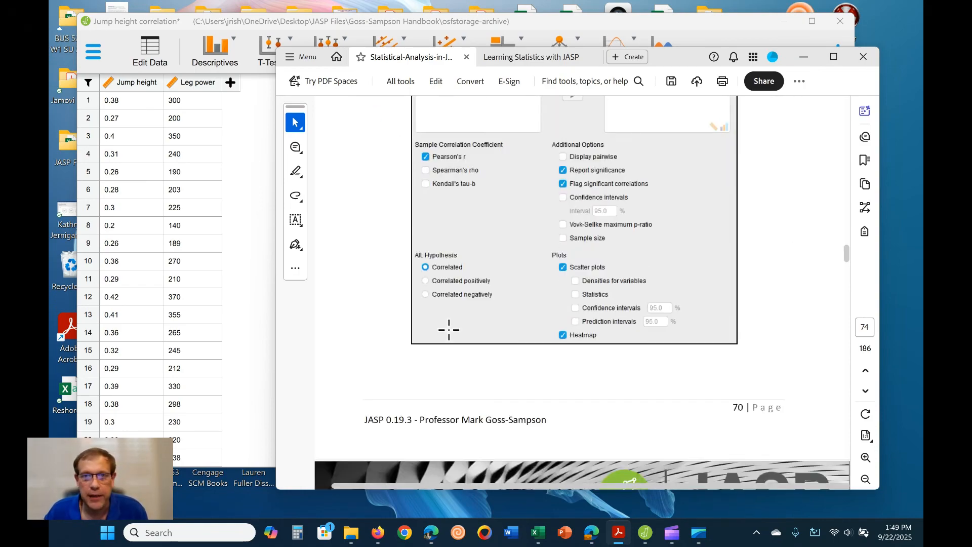
{"action": "scroll", "coordinate": [449, 329], "scroll_direction": "up", "scroll_amount": 3}
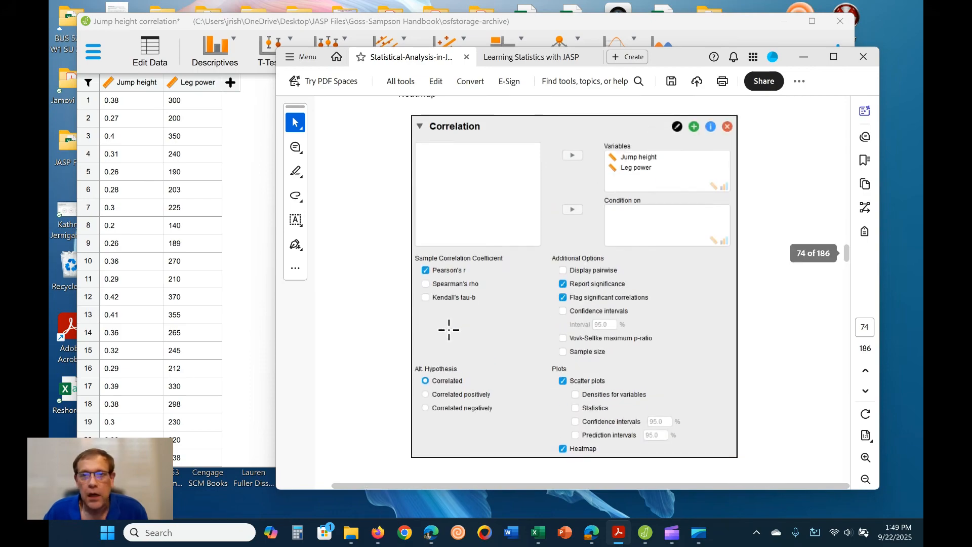
{"action": "scroll", "coordinate": [451, 332], "scroll_direction": "down", "scroll_amount": 5}
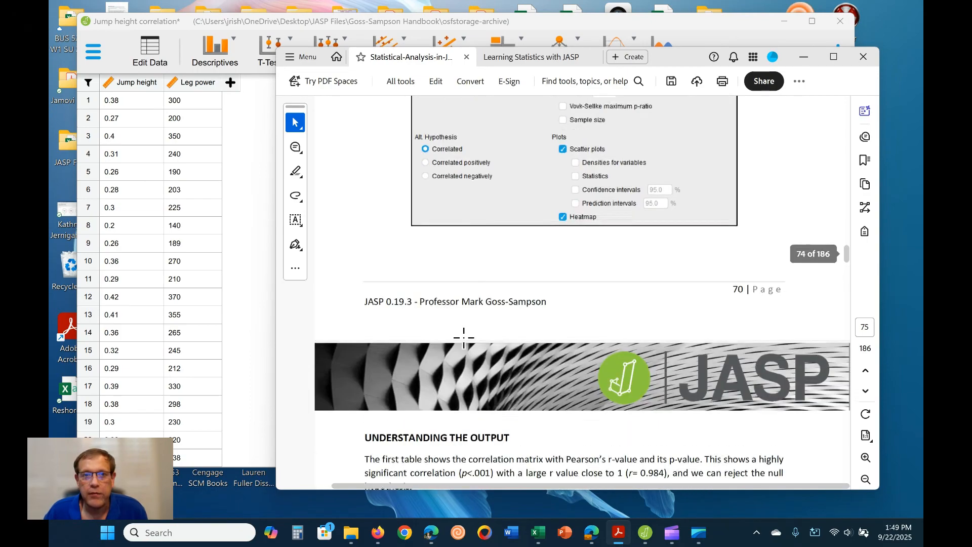
{"action": "scroll", "coordinate": [464, 338], "scroll_direction": "up", "scroll_amount": 3}
- Switch to JASP and create a Descriptive Statistics analysis with Jump height and Leg power as the variables
{"action": "left_click", "coordinate": [242, 310]}
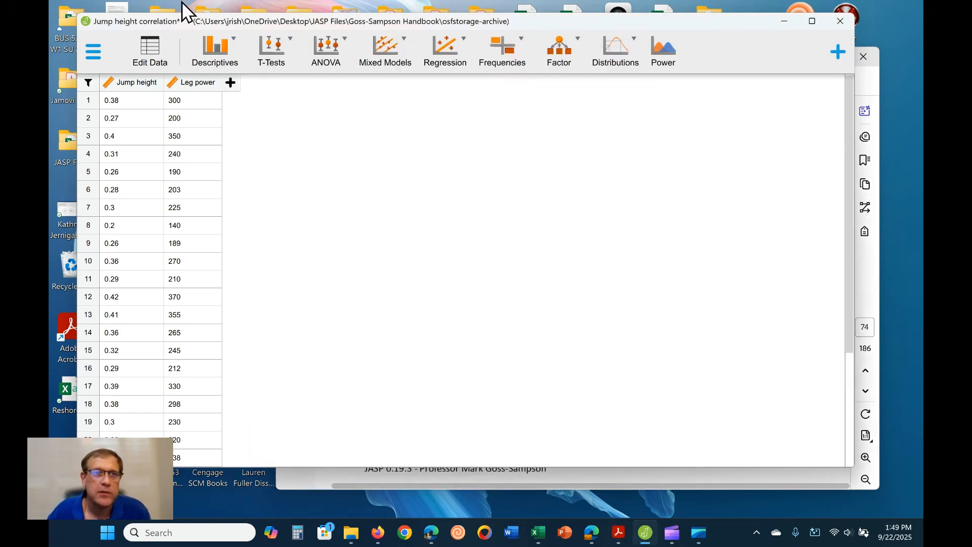
{"action": "left_click", "coordinate": [218, 70]}
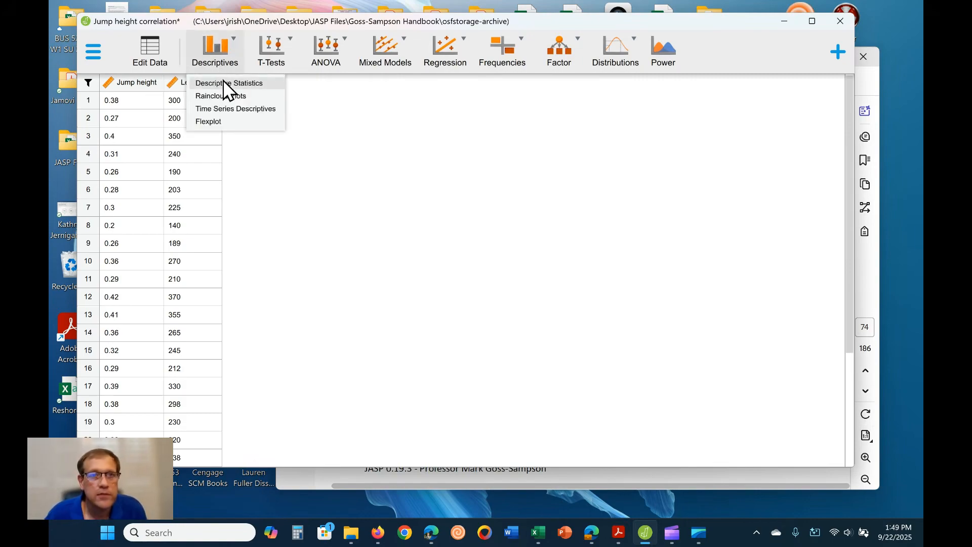
{"action": "left_click", "coordinate": [223, 83]}
{"action": "left_click", "coordinate": [162, 119]}
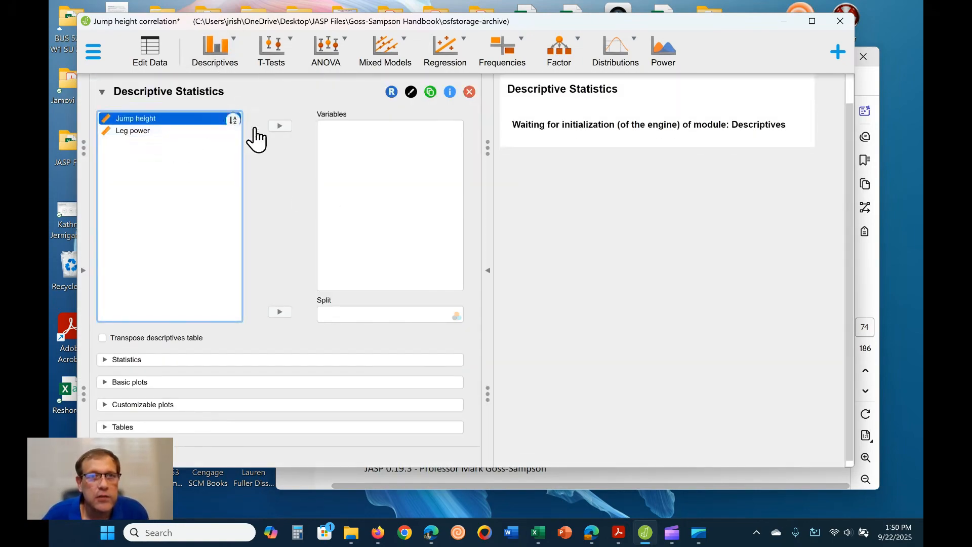
{"action": "left_click", "coordinate": [279, 125]}
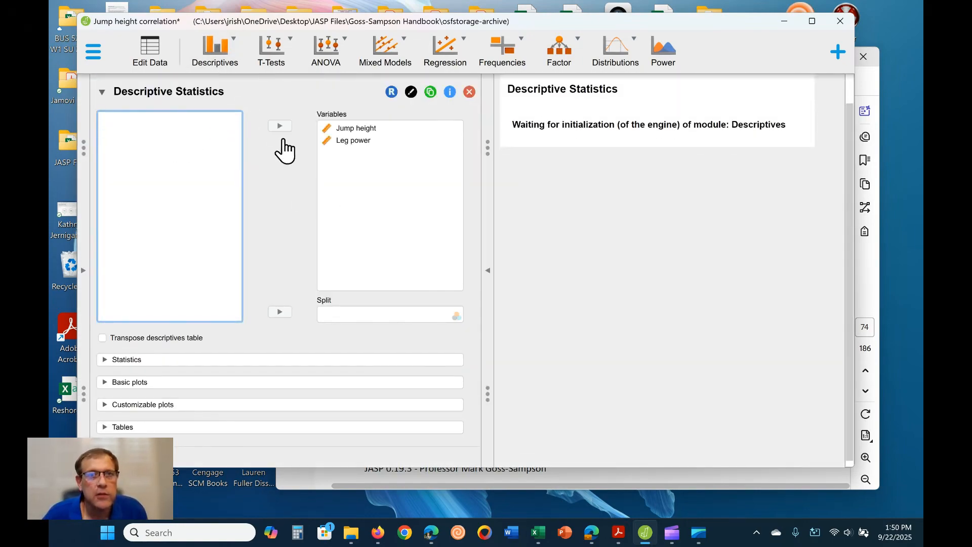
- Try skewness and kurtosis, and the Shapiro-Wilk test on its own, in the descriptives table, clearing each of them again
{"action": "left_click", "coordinate": [182, 359]}
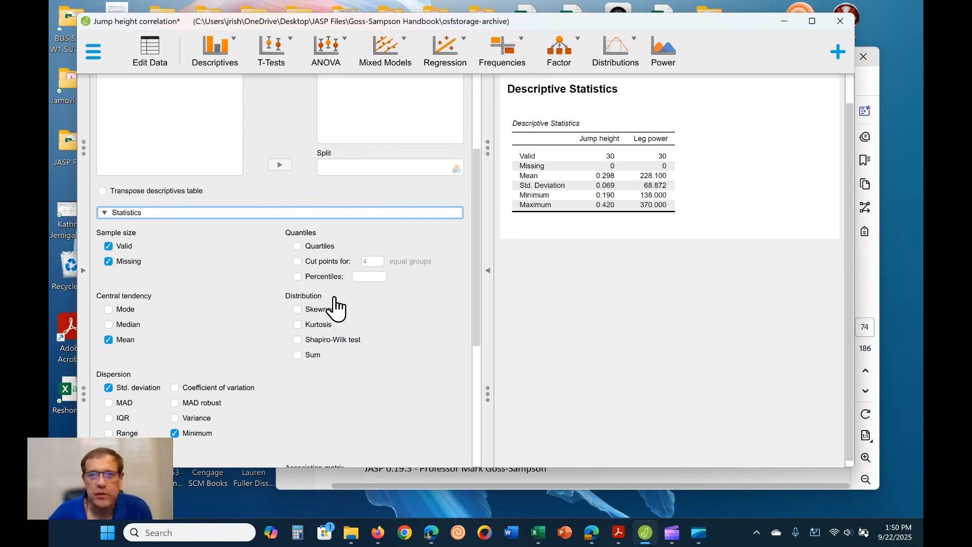
{"action": "left_click", "coordinate": [317, 310]}
{"action": "left_click", "coordinate": [326, 327]}
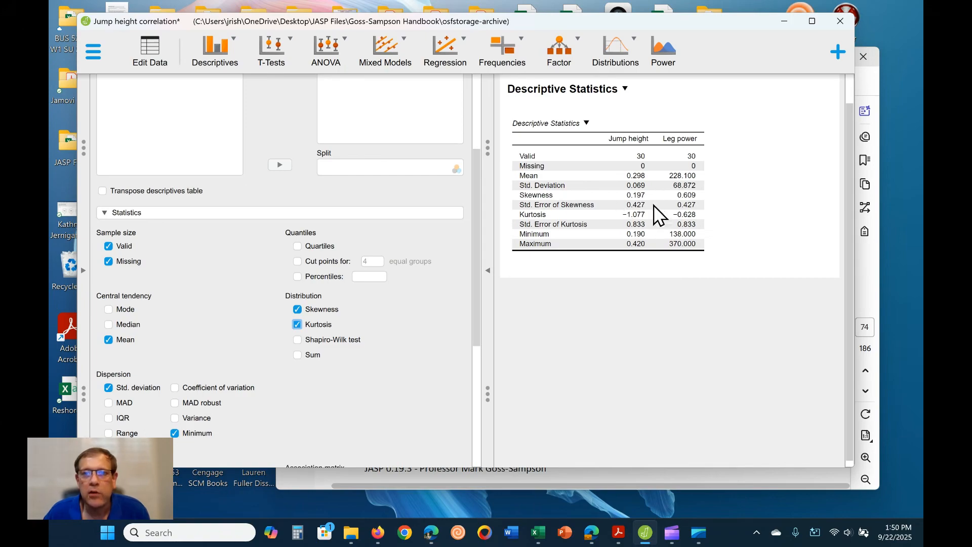
{"action": "left_click", "coordinate": [297, 324]}
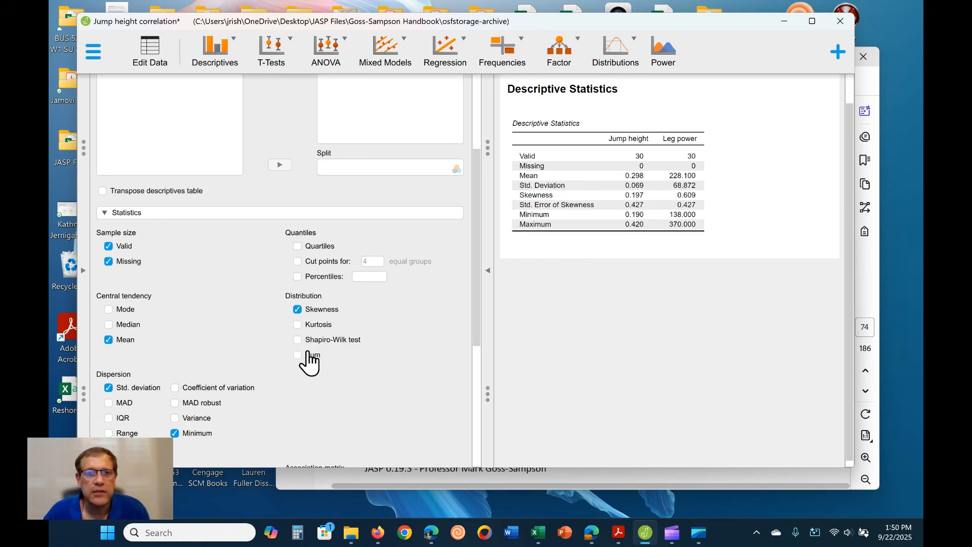
{"action": "left_click", "coordinate": [298, 310]}
{"action": "left_click", "coordinate": [298, 340]}
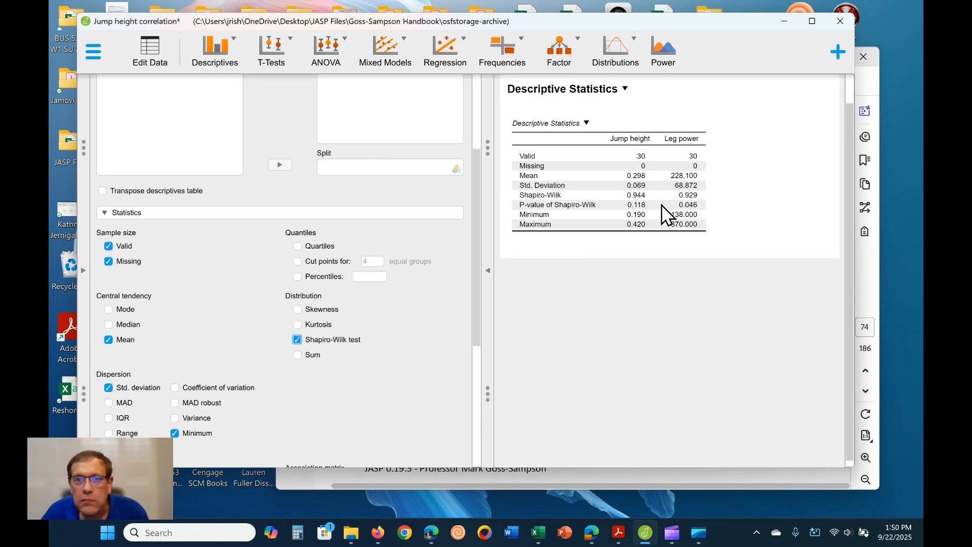
{"action": "left_click", "coordinate": [298, 340]}
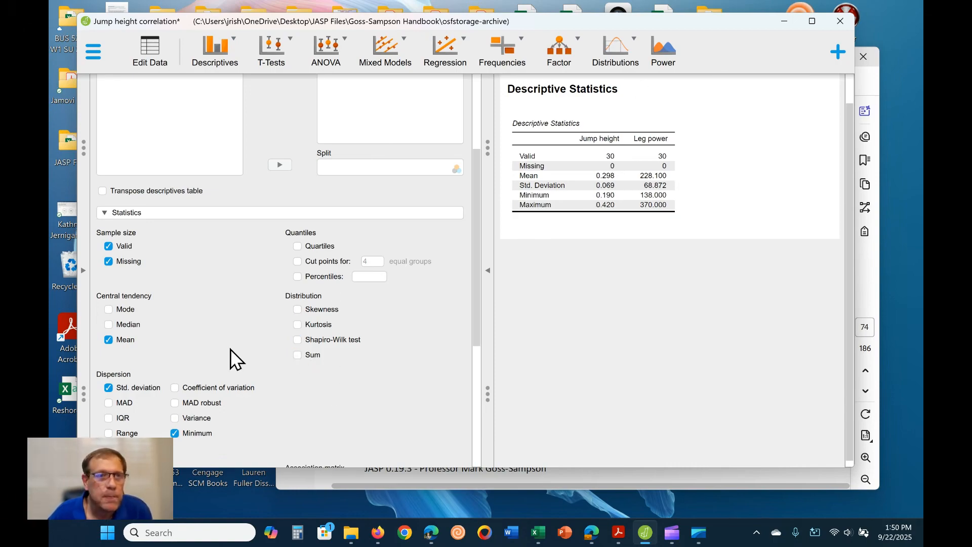
- Try adding the covariance and correlation association matrices for the two variables, and remove both again
{"action": "scroll", "coordinate": [229, 358], "scroll_direction": "down", "scroll_amount": 2}
{"action": "scroll", "coordinate": [229, 358], "scroll_direction": "down", "scroll_amount": 6}
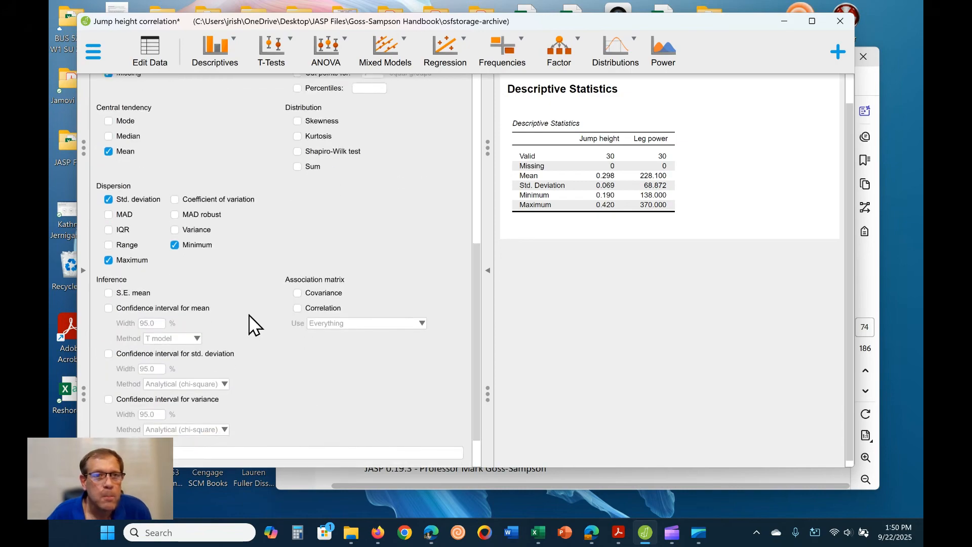
{"action": "scroll", "coordinate": [248, 315], "scroll_direction": "down", "scroll_amount": 2}
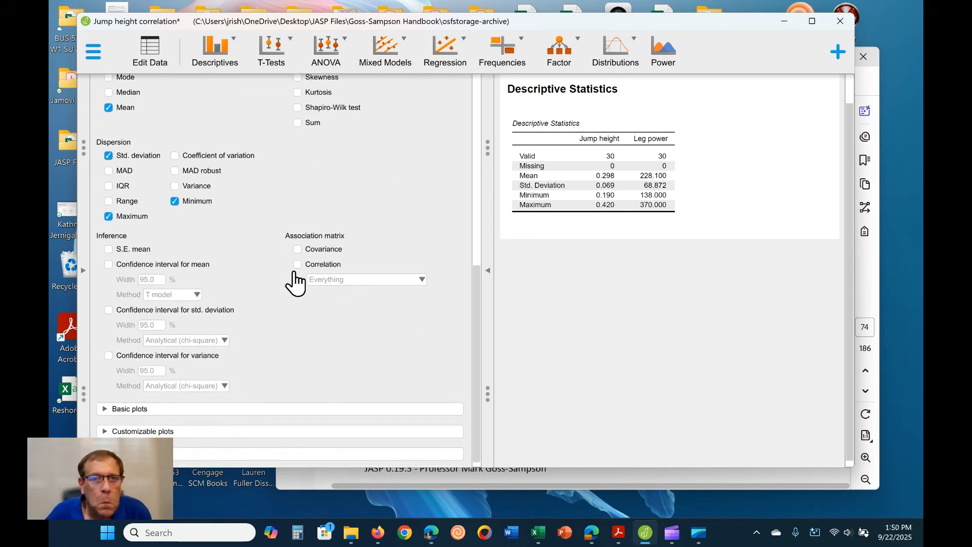
{"action": "left_click", "coordinate": [298, 250]}
{"action": "left_click", "coordinate": [298, 264]}
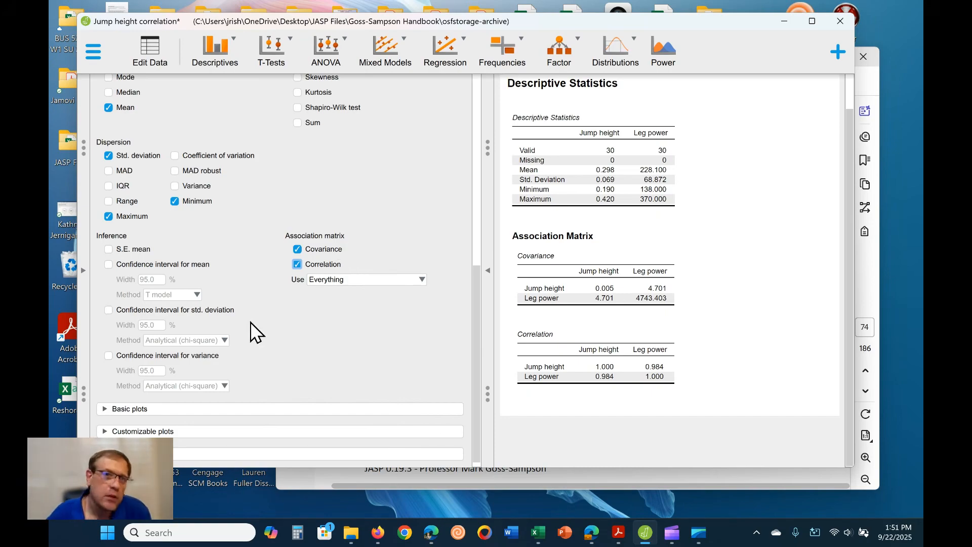
{"action": "left_click", "coordinate": [297, 264]}
{"action": "left_click", "coordinate": [297, 249]}
- Re-enable the covariance and correlation matrices, view which observations they can use, and clear both matrices
{"action": "scroll", "coordinate": [279, 329], "scroll_direction": "down", "scroll_amount": 1}
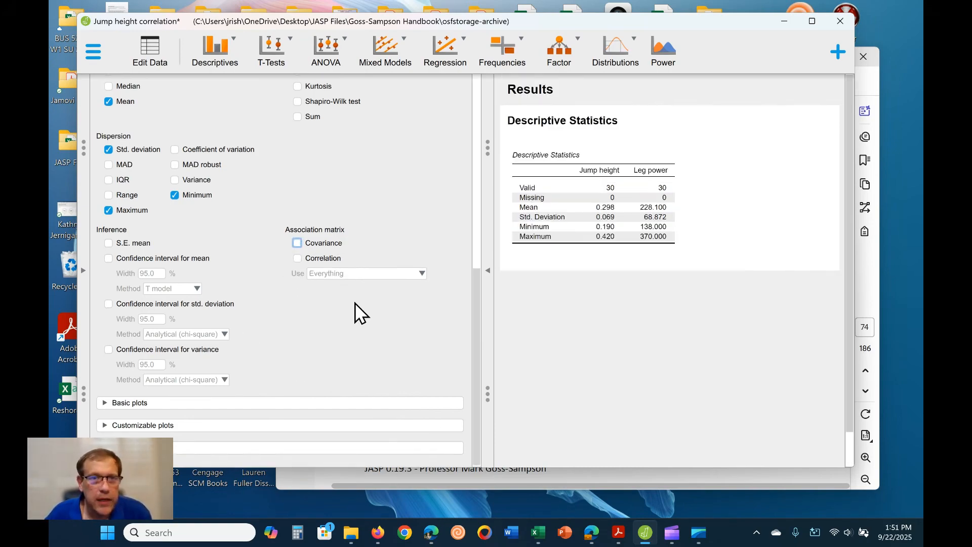
{"action": "left_click", "coordinate": [297, 258]}
{"action": "left_click", "coordinate": [297, 243]}
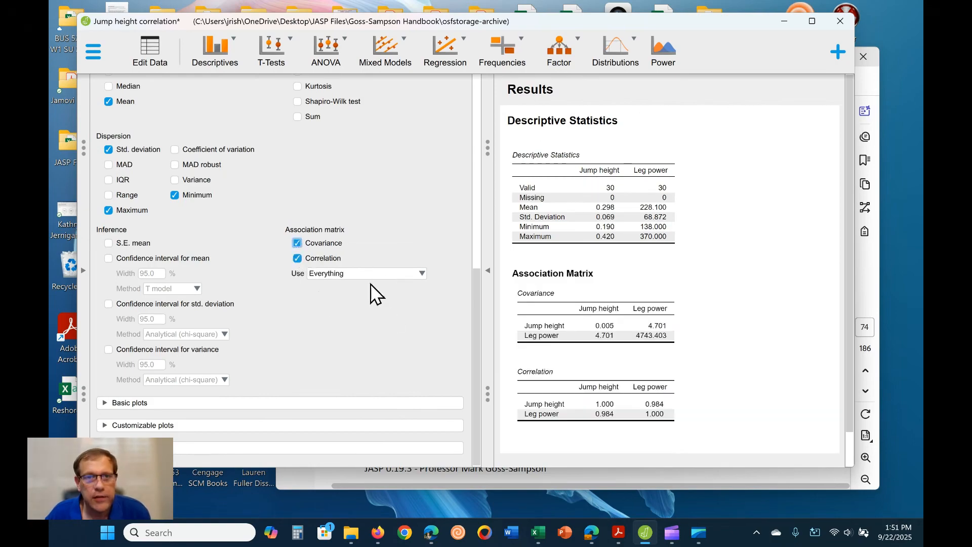
{"action": "left_click", "coordinate": [375, 274]}
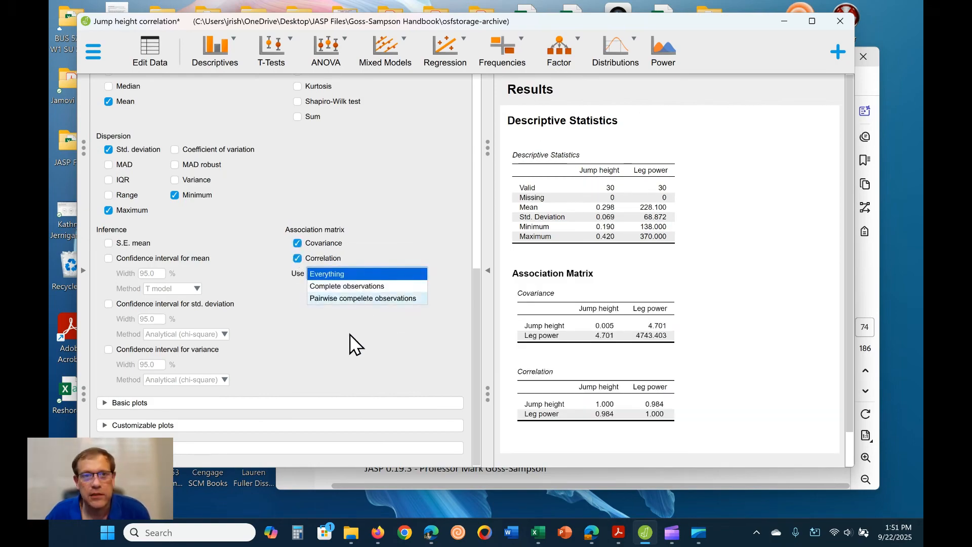
{"action": "left_click", "coordinate": [319, 349]}
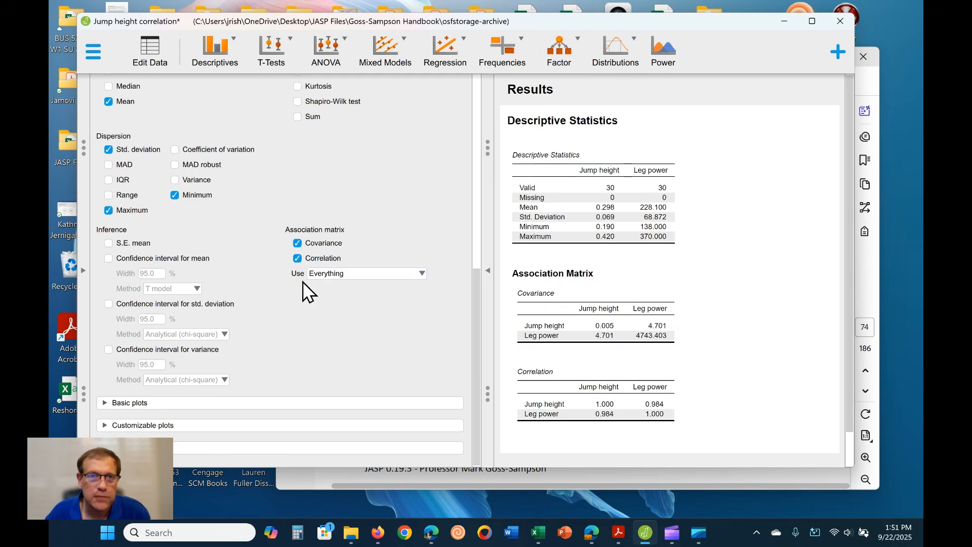
{"action": "left_click", "coordinate": [298, 259]}
{"action": "left_click", "coordinate": [298, 244]}
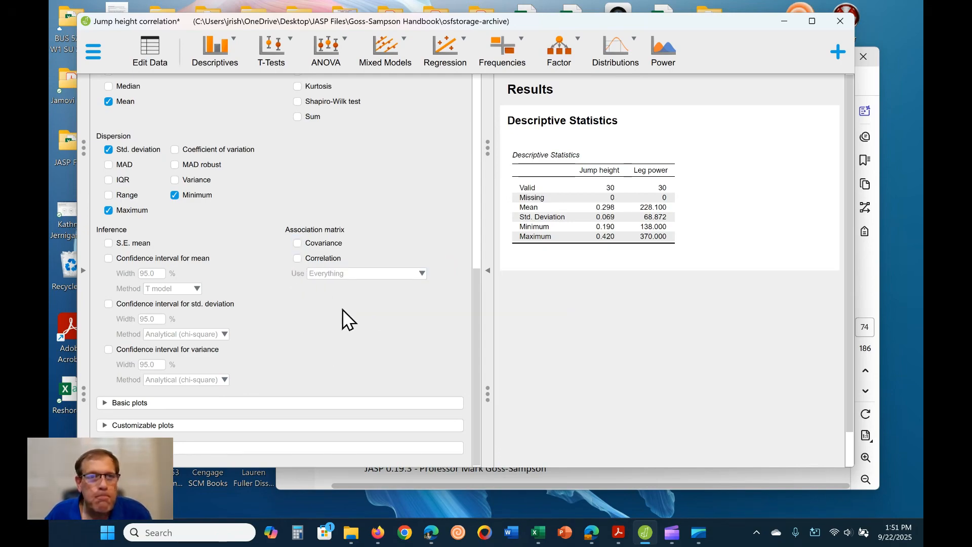
- Expand the basic plots options of the Descriptive Statistics analysis and review the available distribution, correlation and categorical plots
{"action": "left_click", "coordinate": [102, 409]}
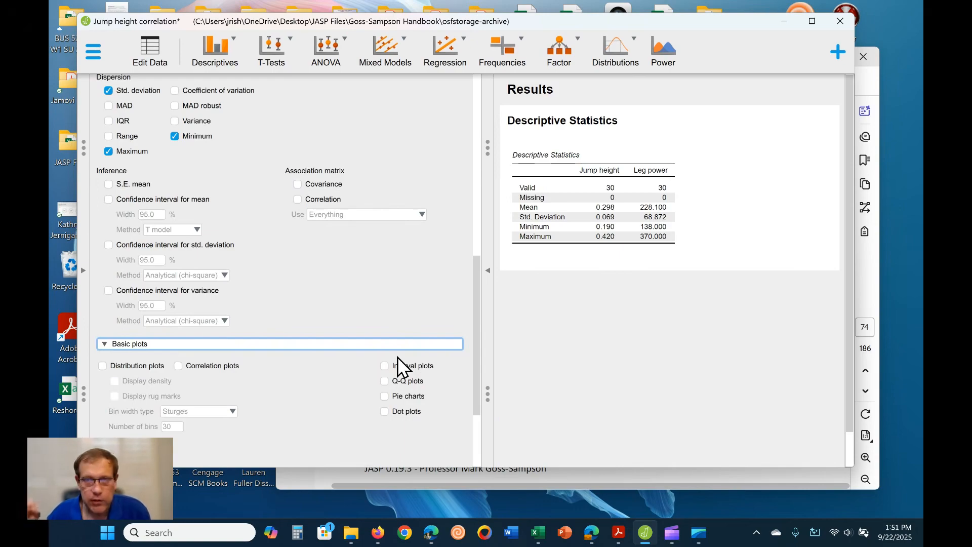
{"action": "scroll", "coordinate": [315, 289], "scroll_direction": "down", "scroll_amount": 3}
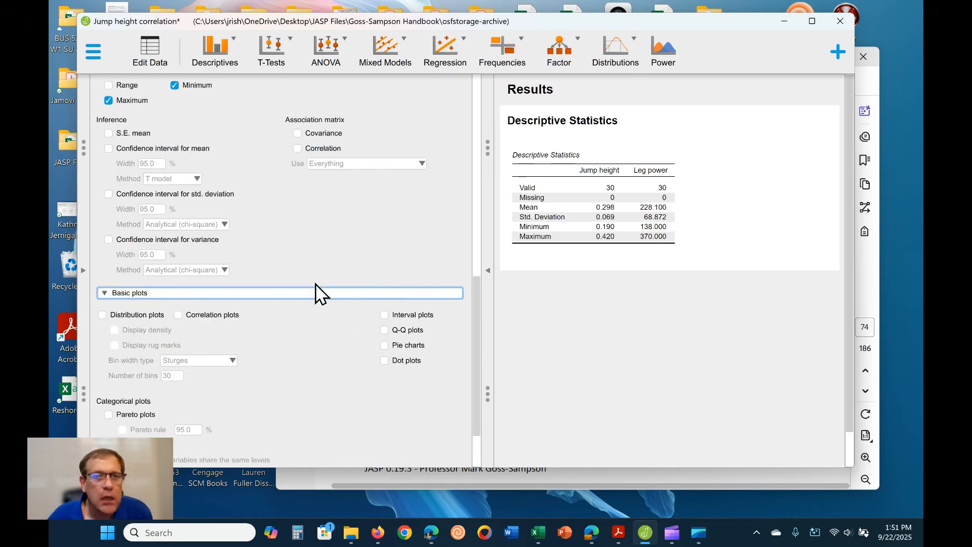
{"action": "scroll", "coordinate": [315, 284], "scroll_direction": "down", "scroll_amount": 1}
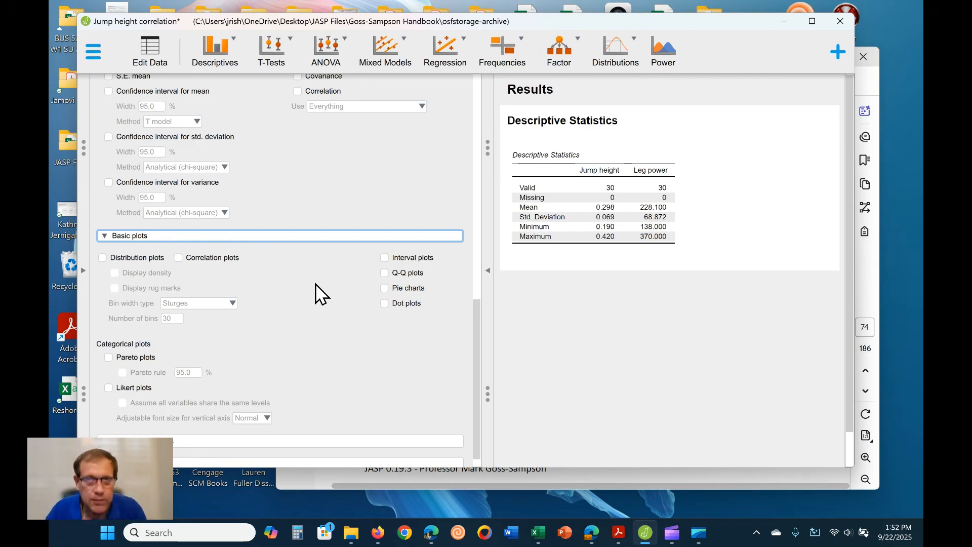
{"action": "scroll", "coordinate": [273, 357], "scroll_direction": "down", "scroll_amount": 1}
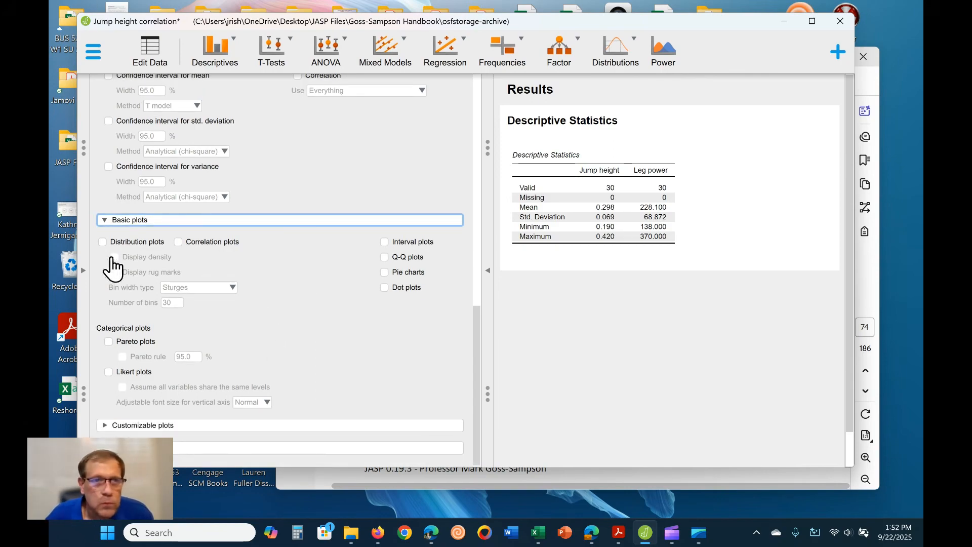
{"action": "scroll", "coordinate": [253, 244], "scroll_direction": "up", "scroll_amount": 3}
{"action": "scroll", "coordinate": [267, 273], "scroll_direction": "down", "scroll_amount": 3}
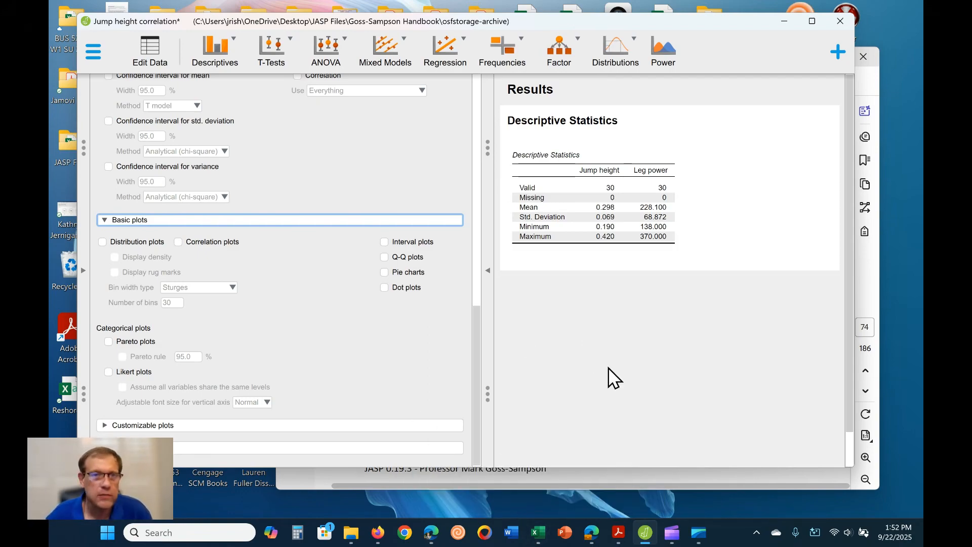
- Add boxplots for both variables using the ggplot2 color palette, with the palette applied and outliers labelled, and inspect them
{"action": "left_click", "coordinate": [153, 428]}
{"action": "left_click", "coordinate": [198, 337]}
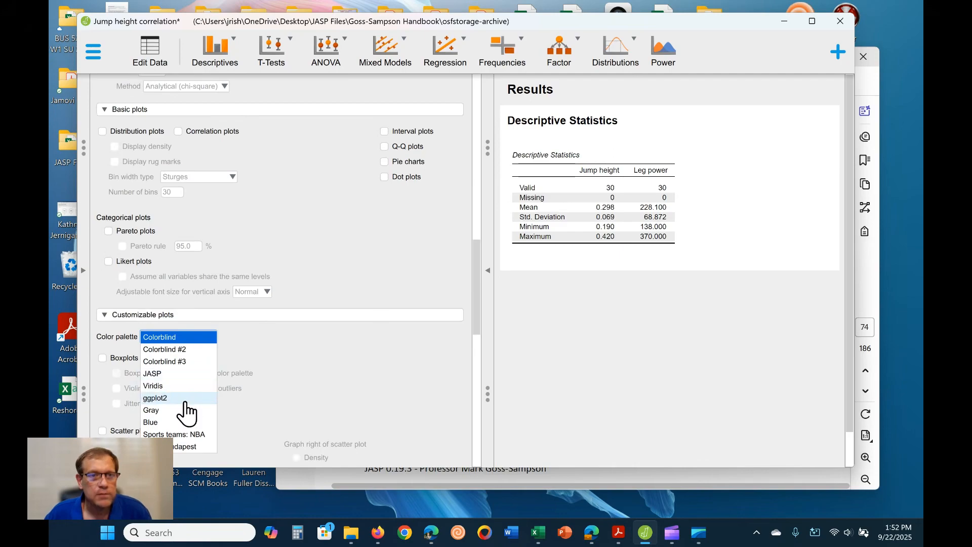
{"action": "left_click", "coordinate": [185, 399]}
{"action": "scroll", "coordinate": [341, 363], "scroll_direction": "down", "scroll_amount": 1}
{"action": "left_click", "coordinate": [102, 306]}
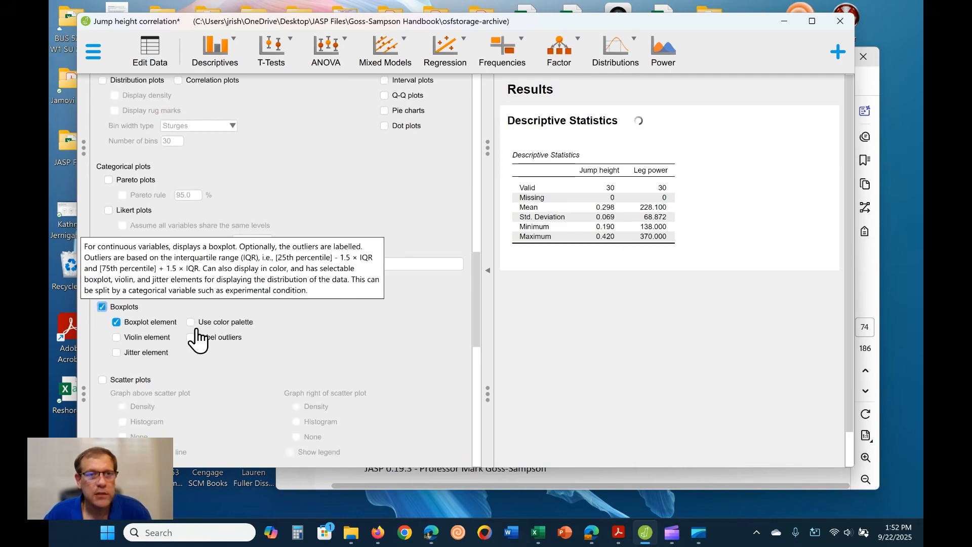
{"action": "left_click", "coordinate": [190, 322]}
{"action": "left_click", "coordinate": [190, 338]}
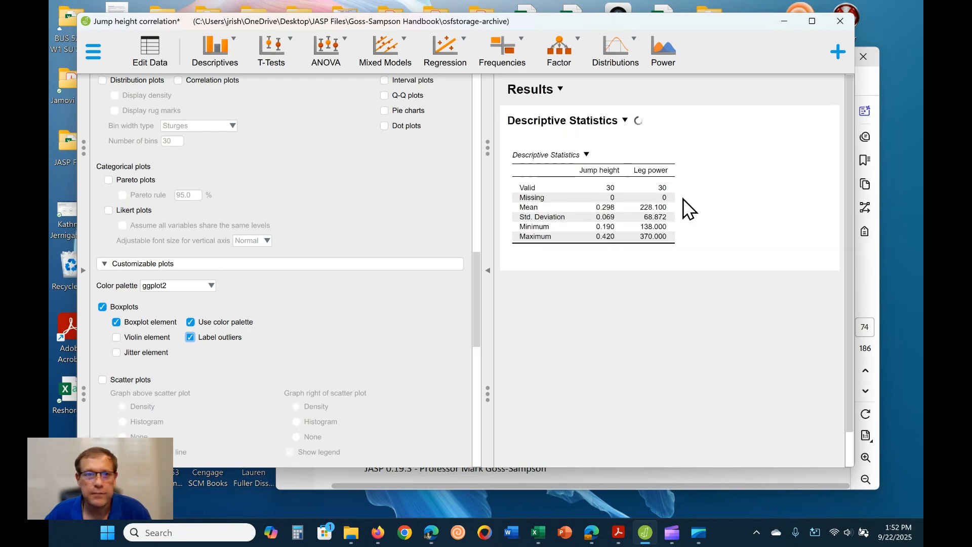
{"action": "scroll", "coordinate": [405, 340], "scroll_direction": "down", "scroll_amount": 1}
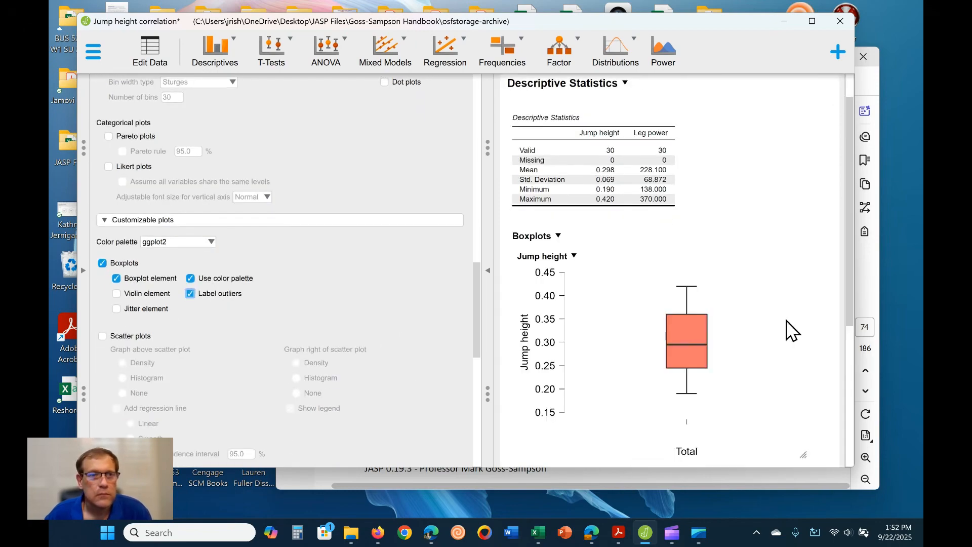
{"action": "scroll", "coordinate": [728, 356], "scroll_direction": "down", "scroll_amount": 5}
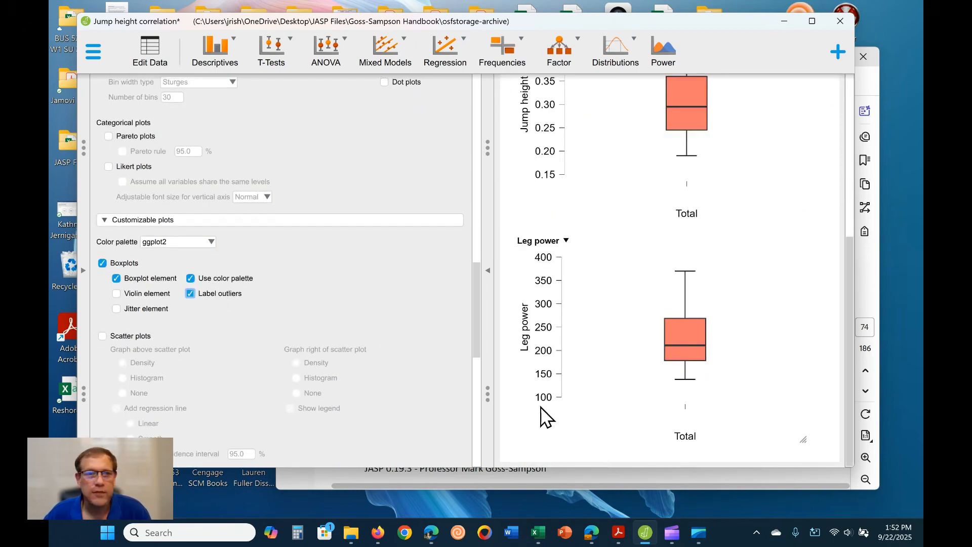
- Add a Jump height and Leg power scatter plot with the default density graphs and linear regression line, and review the remaining customizable plots
{"action": "left_click", "coordinate": [103, 336]}
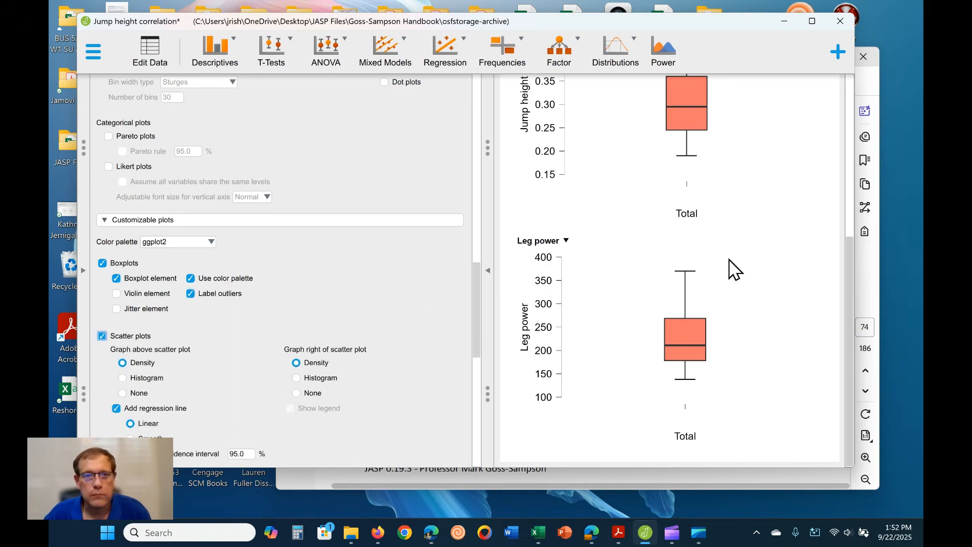
{"action": "scroll", "coordinate": [706, 339], "scroll_direction": "down", "scroll_amount": 12}
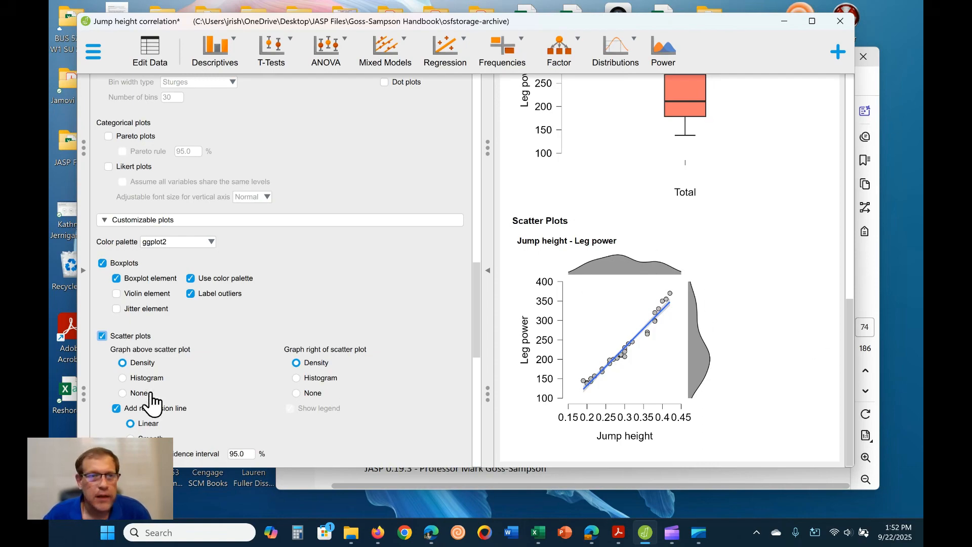
{"action": "scroll", "coordinate": [152, 420], "scroll_direction": "down", "scroll_amount": 2}
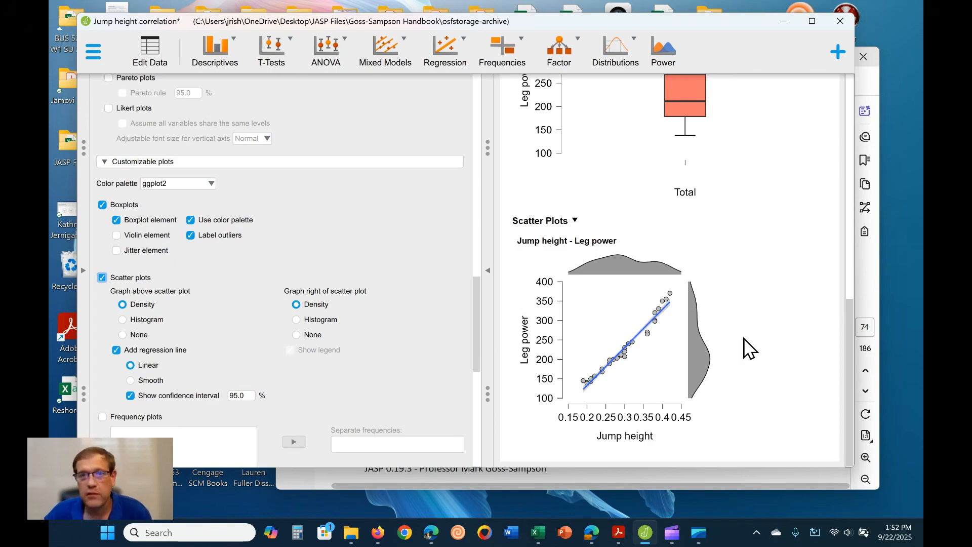
{"action": "scroll", "coordinate": [409, 345], "scroll_direction": "down", "scroll_amount": 2}
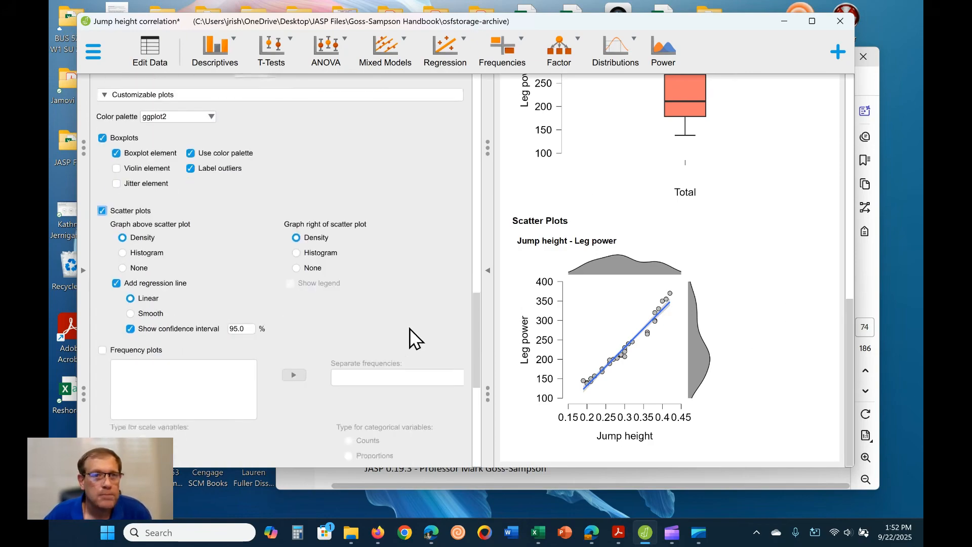
{"action": "scroll", "coordinate": [412, 336], "scroll_direction": "down", "scroll_amount": 7}
{"action": "scroll", "coordinate": [365, 389], "scroll_direction": "down", "scroll_amount": 3}
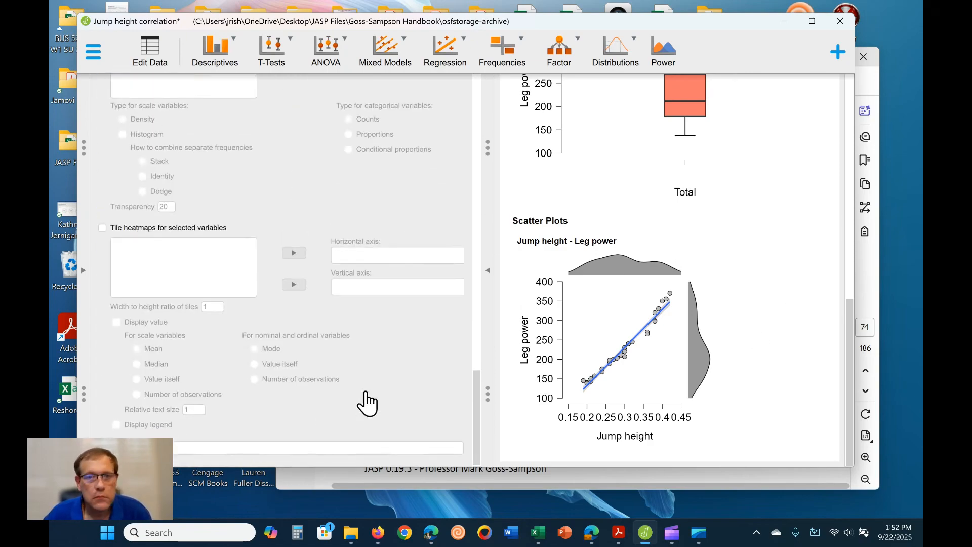
- Collapse the Descriptive Statistics analysis and create a classical Correlation analysis with Jump height and Leg power as the variables
{"action": "left_click_drag", "start_coordinate": [477, 446], "coordinate": [479, 81]}
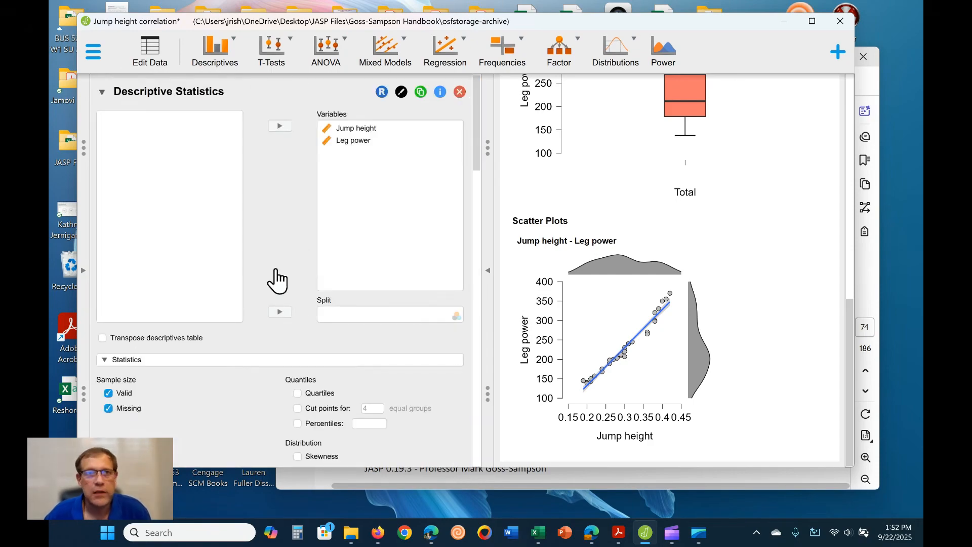
{"action": "left_click", "coordinate": [119, 99]}
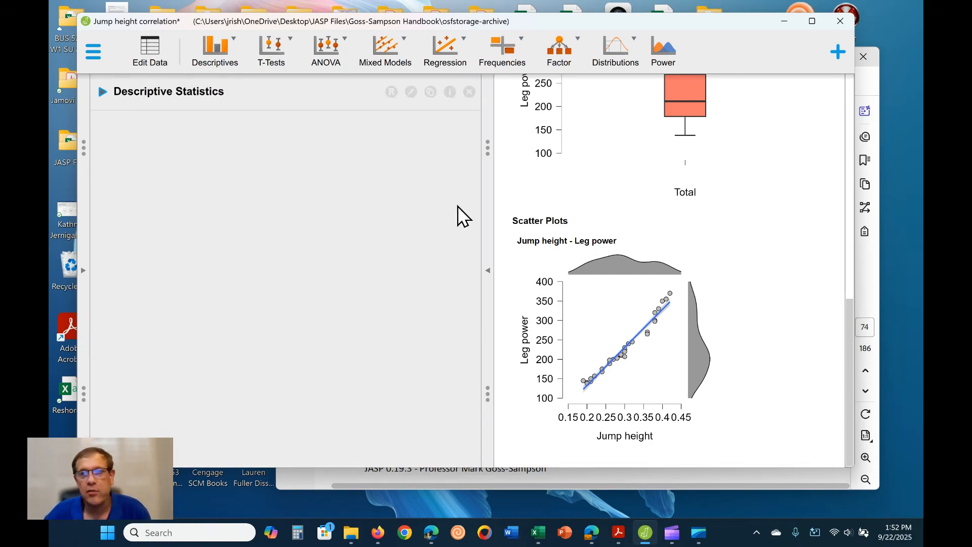
{"action": "left_click", "coordinate": [452, 65]}
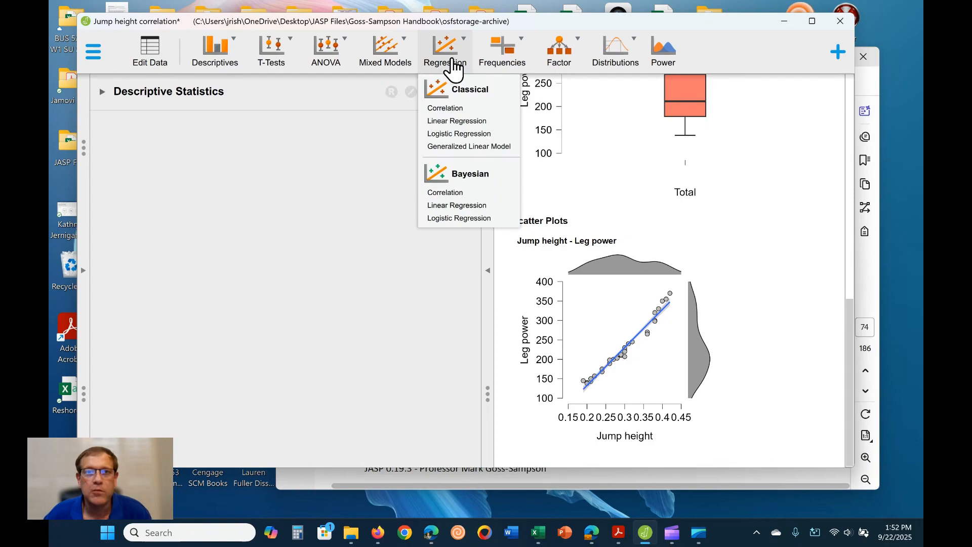
{"action": "left_click", "coordinate": [444, 108]}
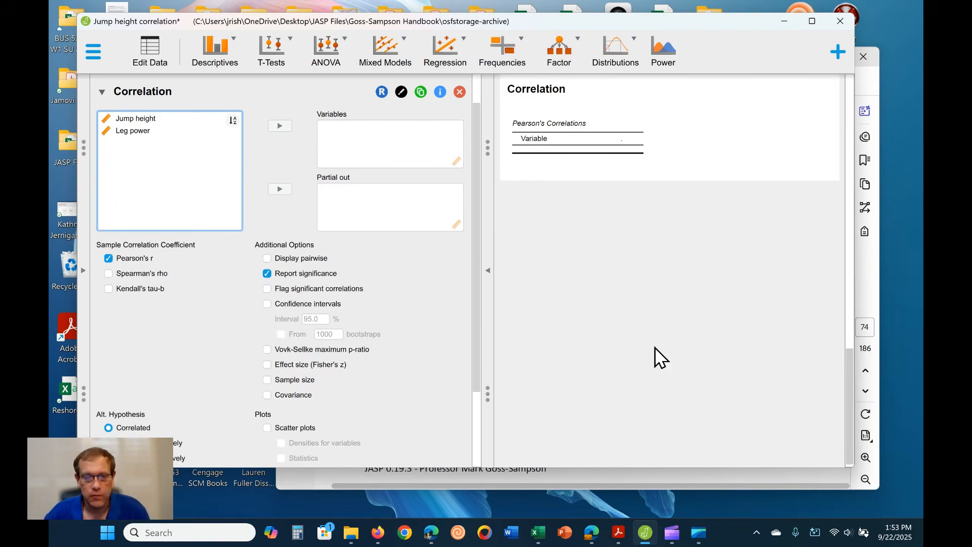
{"action": "left_click", "coordinate": [141, 120]}
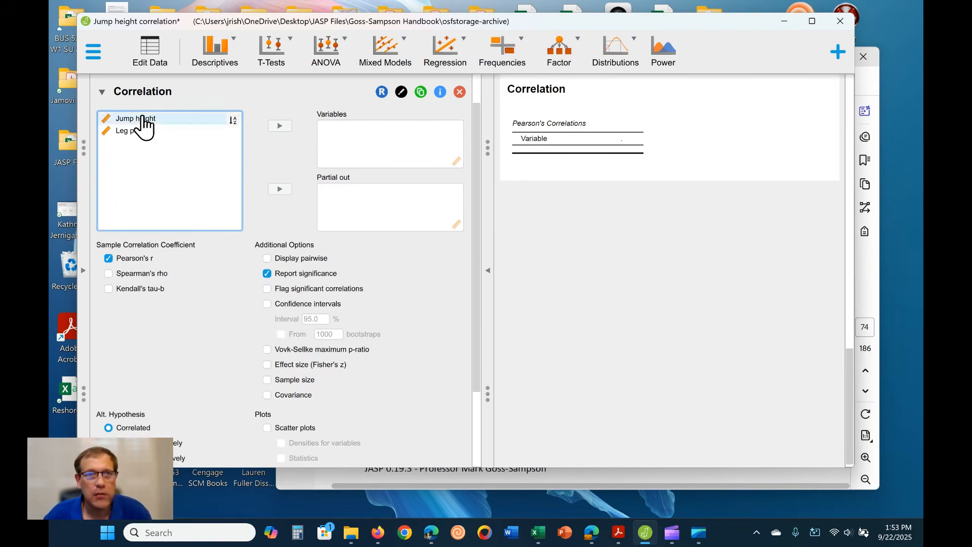
{"action": "left_click", "coordinate": [278, 126]}
{"action": "left_click", "coordinate": [278, 126]}
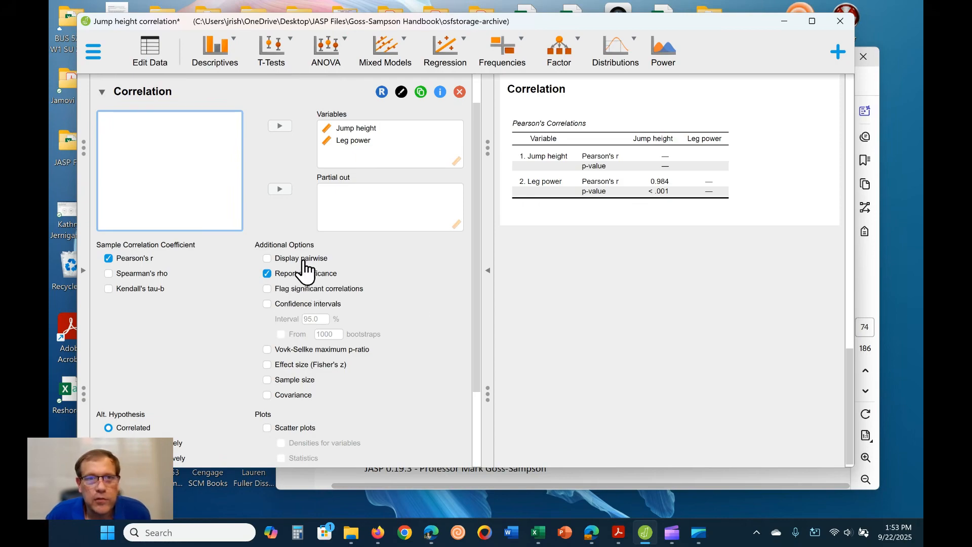
- Try the pairwise display of the correlation table, return it to matrix form, and flag significant correlations
{"action": "left_click", "coordinate": [266, 259]}
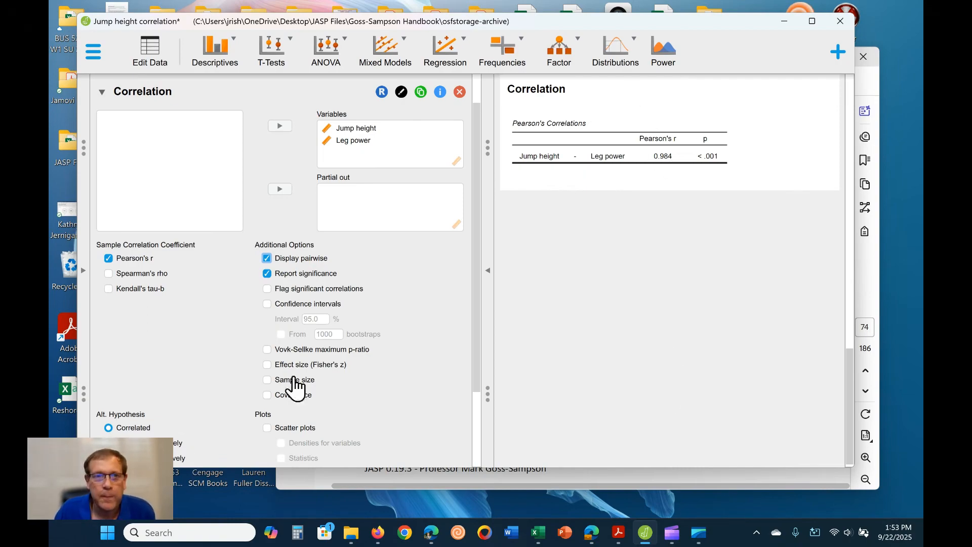
{"action": "left_click", "coordinate": [267, 259]}
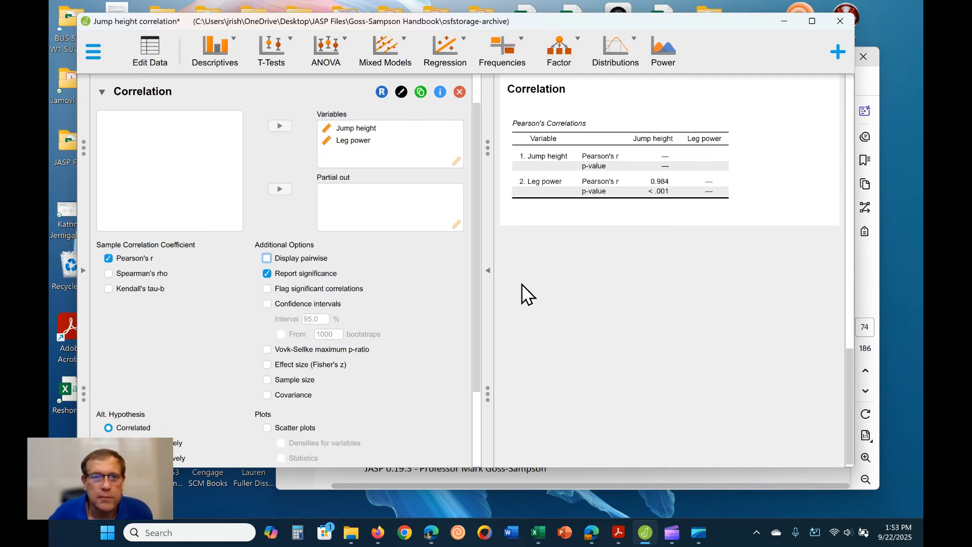
{"action": "left_click", "coordinate": [307, 290]}
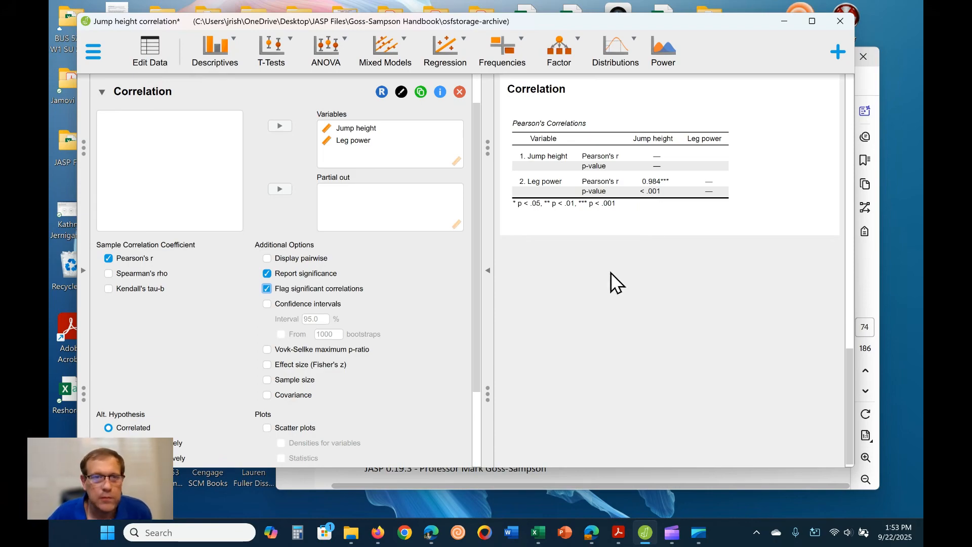
- Try adding covariance to the Pearson's correlations table and remove it again
{"action": "scroll", "coordinate": [400, 329], "scroll_direction": "down", "scroll_amount": 1}
{"action": "scroll", "coordinate": [404, 339], "scroll_direction": "down", "scroll_amount": 1}
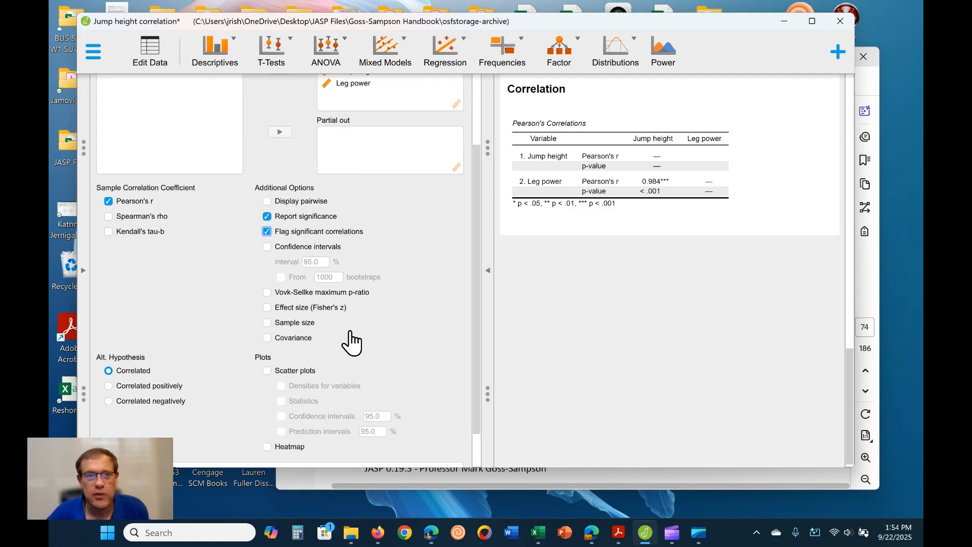
{"action": "left_click", "coordinate": [287, 338]}
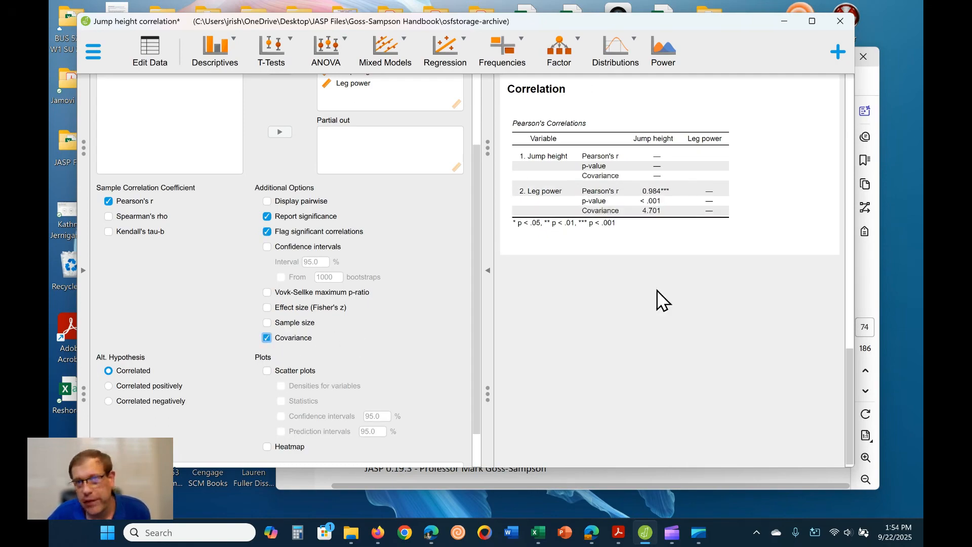
{"action": "left_click", "coordinate": [308, 336]}
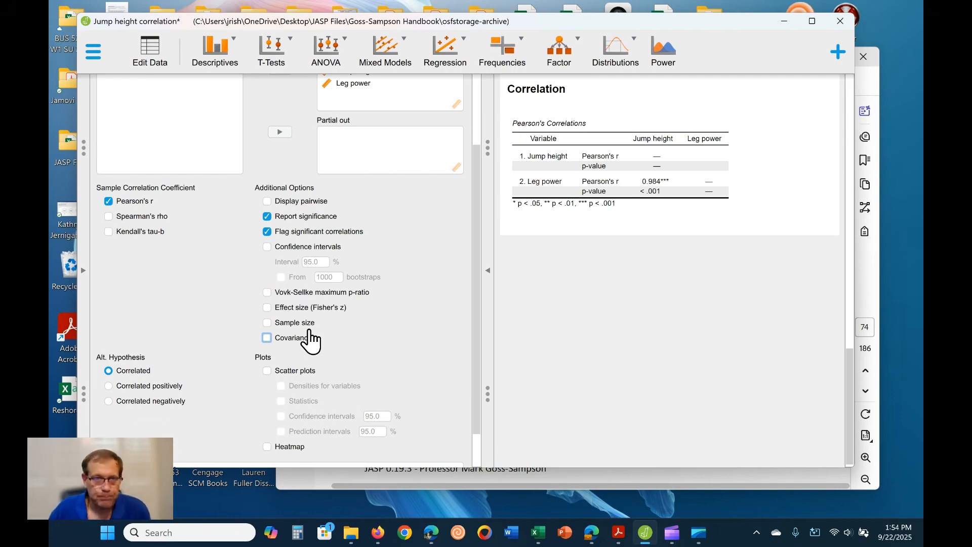
- Add a heatmap to the correlation results and enlarge the plot so its labels can be read
{"action": "scroll", "coordinate": [310, 341], "scroll_direction": "down", "scroll_amount": 2}
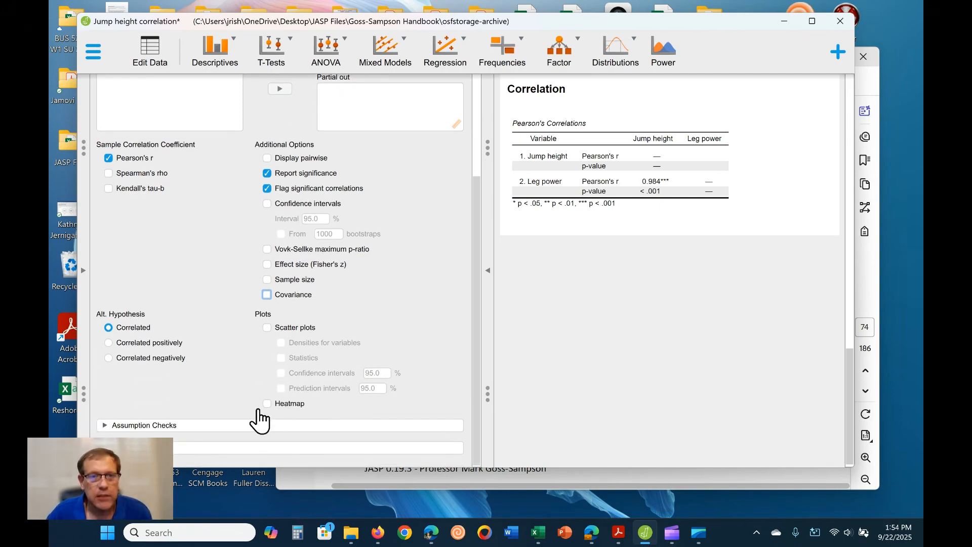
{"action": "left_click", "coordinate": [266, 406]}
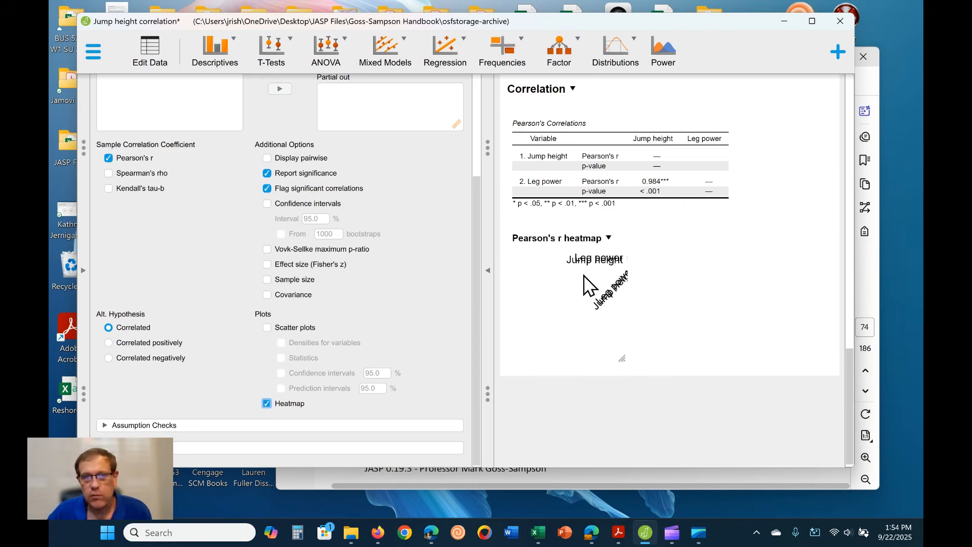
{"action": "left_click_drag", "start_coordinate": [623, 359], "coordinate": [770, 444]}
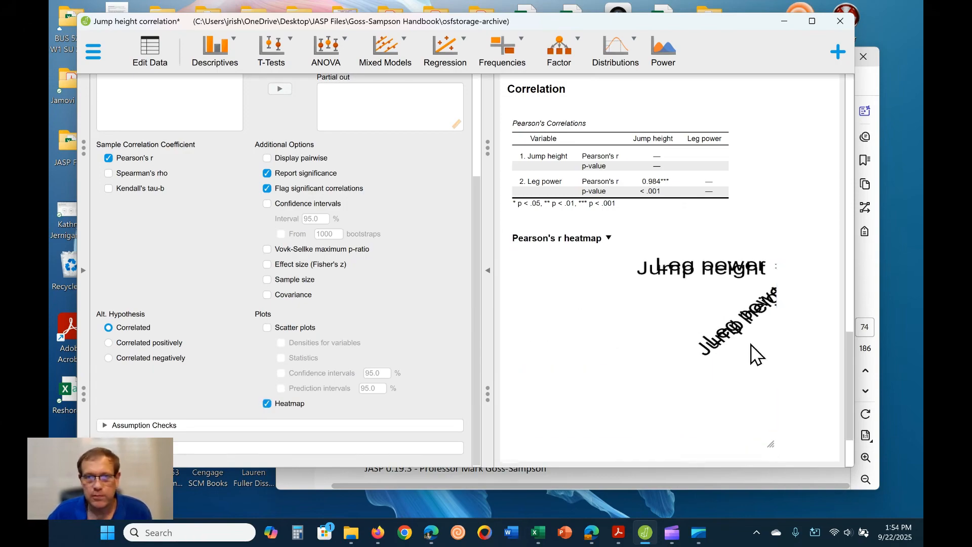
{"action": "scroll", "coordinate": [739, 326], "scroll_direction": "down", "scroll_amount": 1}
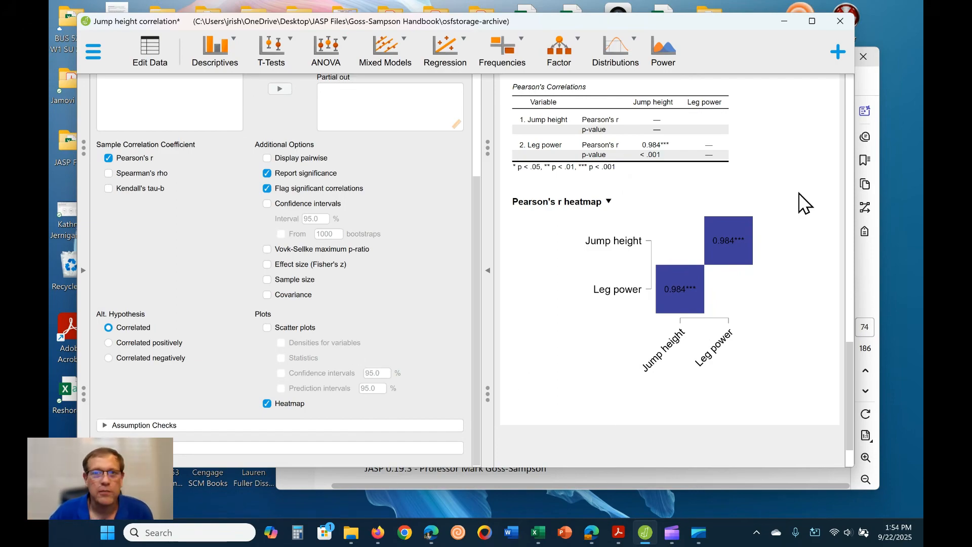
- Add scatter plots to the Correlation analysis and compare the correlation plot with the results around it
{"action": "left_click", "coordinate": [267, 328]}
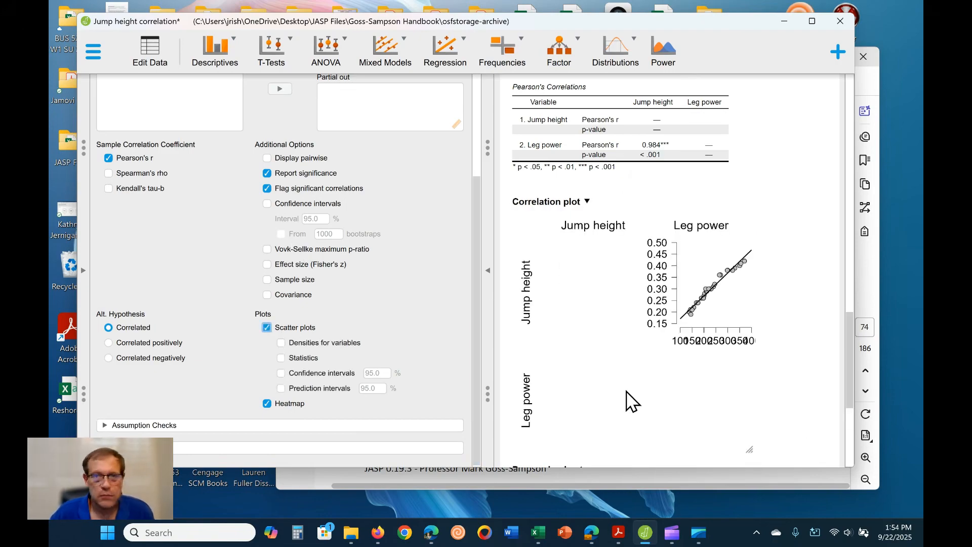
{"action": "scroll", "coordinate": [716, 344], "scroll_direction": "up", "scroll_amount": 1}
{"action": "scroll", "coordinate": [653, 407], "scroll_direction": "down", "scroll_amount": 3}
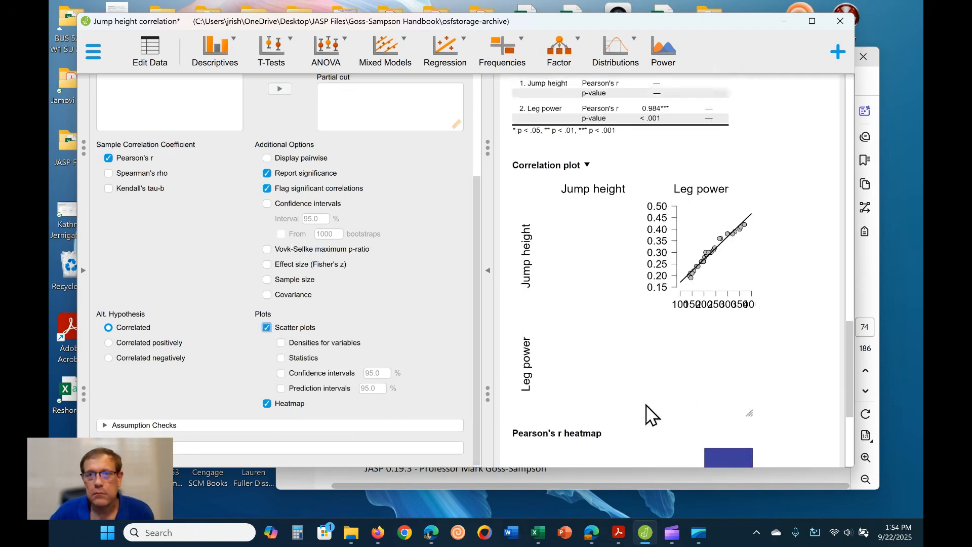
{"action": "scroll", "coordinate": [647, 402], "scroll_direction": "up", "scroll_amount": 2}
{"action": "scroll", "coordinate": [583, 332], "scroll_direction": "up", "scroll_amount": 3}
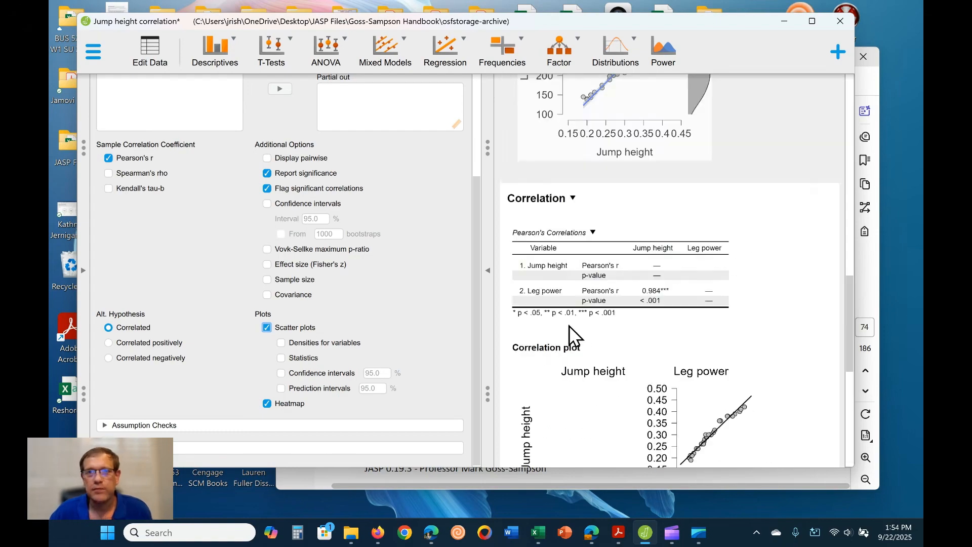
{"action": "scroll", "coordinate": [590, 337], "scroll_direction": "down", "scroll_amount": 2}
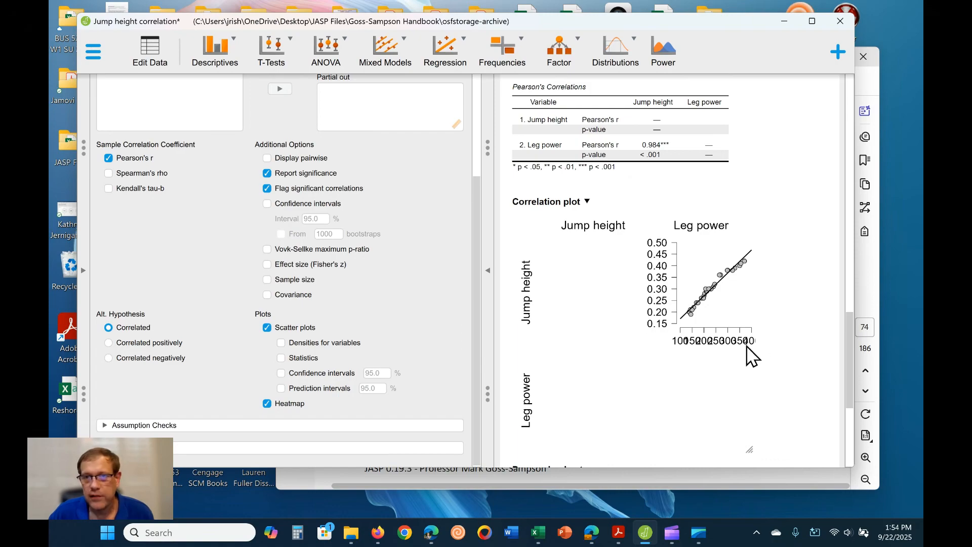
- Enlarge the Correlation plot of Jump height and Leg power so its axis labels are easier to read
{"action": "scroll", "coordinate": [709, 304], "scroll_direction": "down", "scroll_amount": 2}
{"action": "left_click_drag", "start_coordinate": [753, 378], "coordinate": [816, 396]}
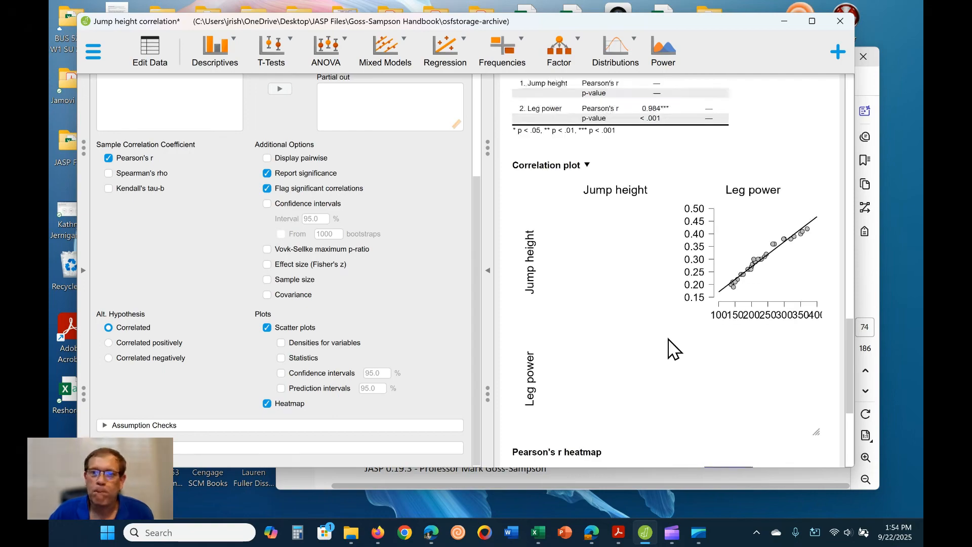
{"action": "scroll", "coordinate": [669, 344], "scroll_direction": "down", "scroll_amount": 5}
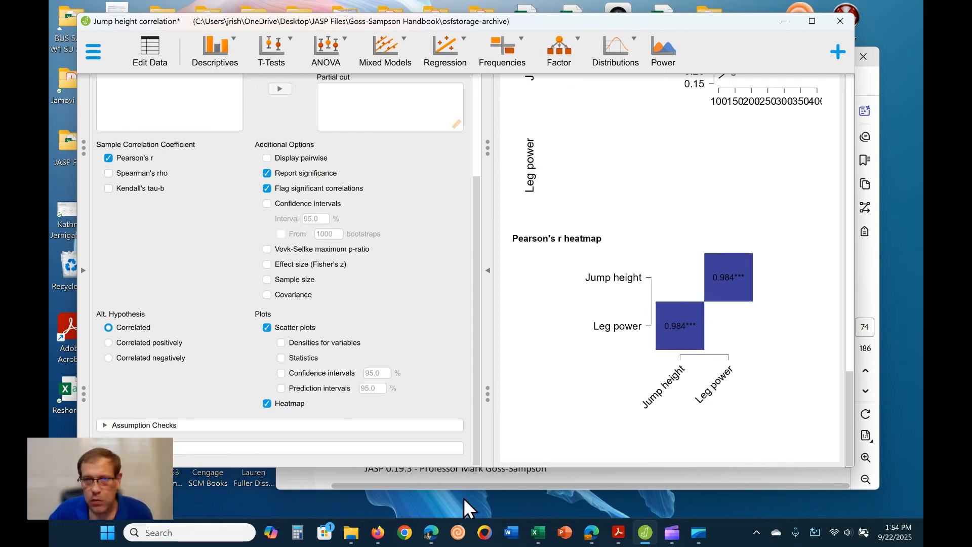
- Add the Shapiro assumption checks for both multivariate and pairwise normality to the Correlation analysis
{"action": "left_click", "coordinate": [123, 427]}
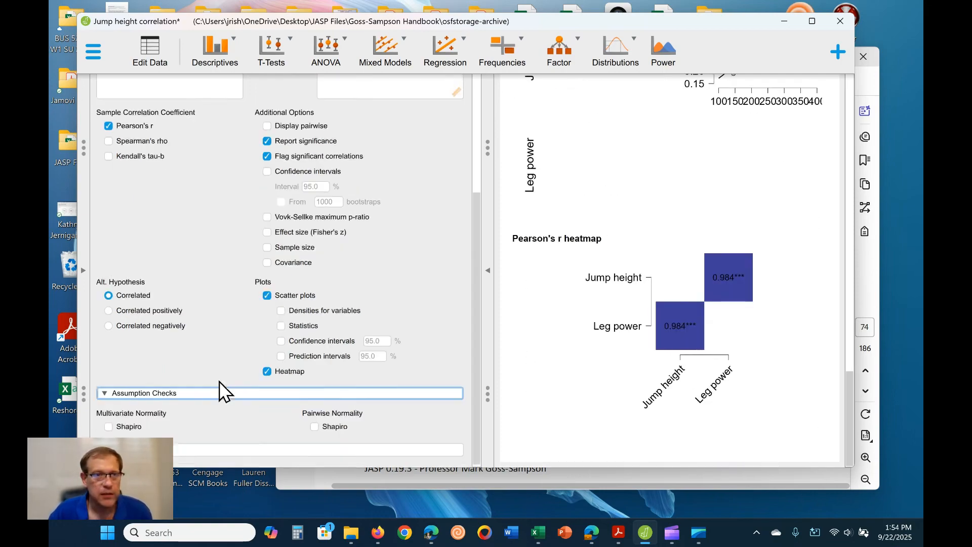
{"action": "left_click", "coordinate": [314, 425]}
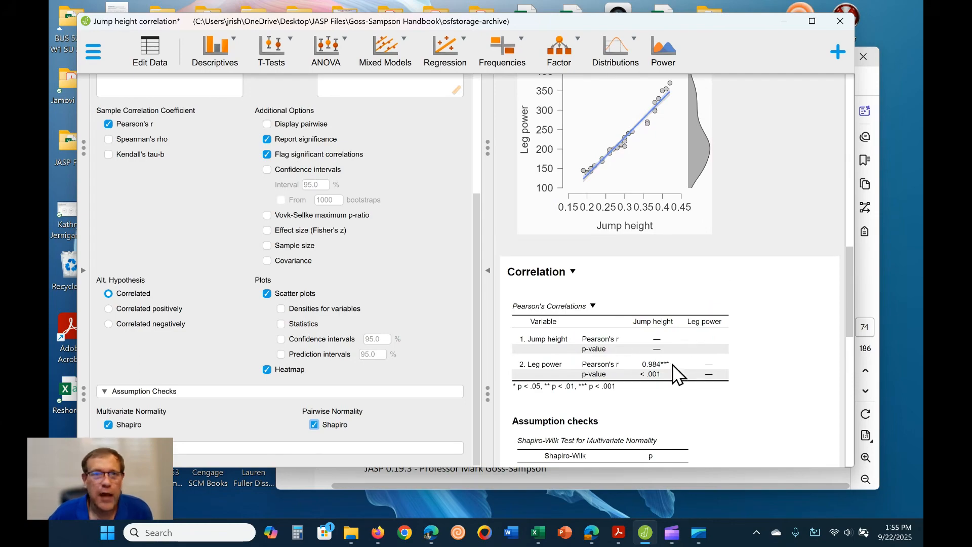
- Turn off significance reporting in the Pearson's correlations table and review the Shapiro-Wilk tables
{"action": "scroll", "coordinate": [304, 289], "scroll_direction": "up", "scroll_amount": 1}
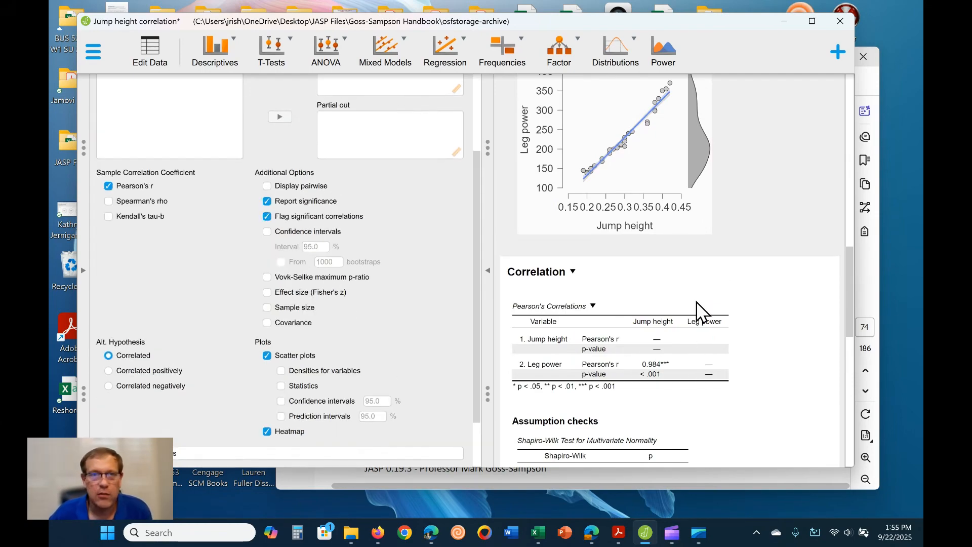
{"action": "left_click", "coordinate": [267, 201]}
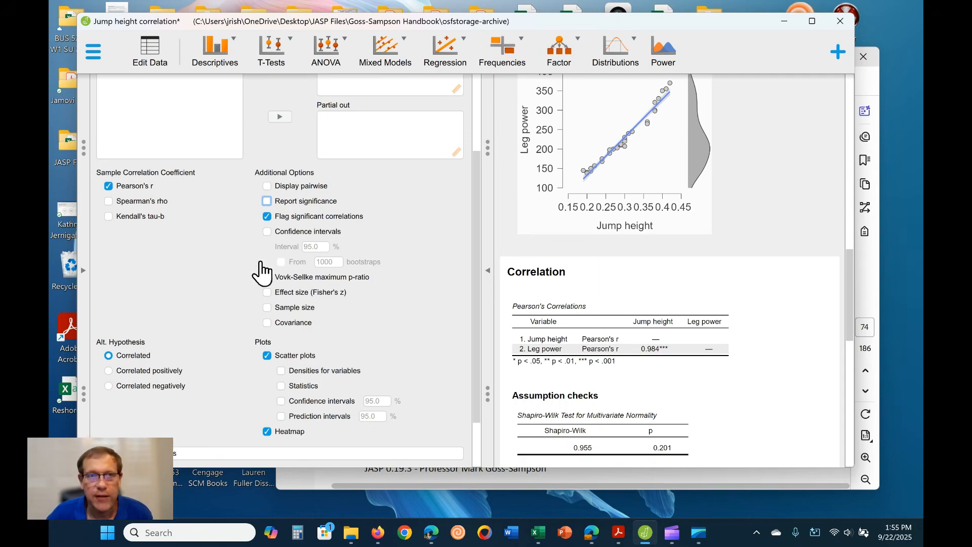
{"action": "scroll", "coordinate": [681, 353], "scroll_direction": "down", "scroll_amount": 1}
{"action": "scroll", "coordinate": [682, 354], "scroll_direction": "down", "scroll_amount": 1}
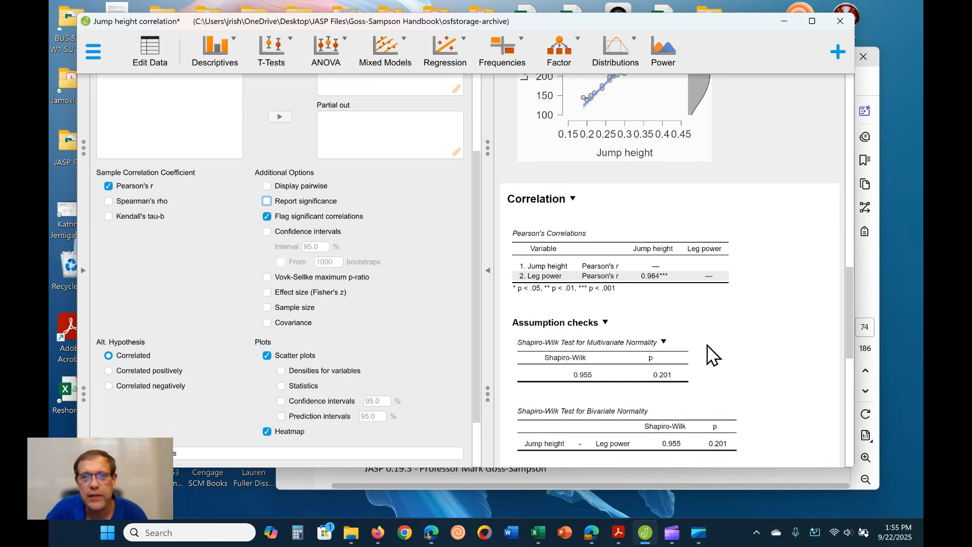
- Enlarge the Pearson's r heatmap so its labels no longer overlap, and return to the correlation and assumption tables
{"action": "scroll", "coordinate": [701, 299], "scroll_direction": "down", "scroll_amount": 10}
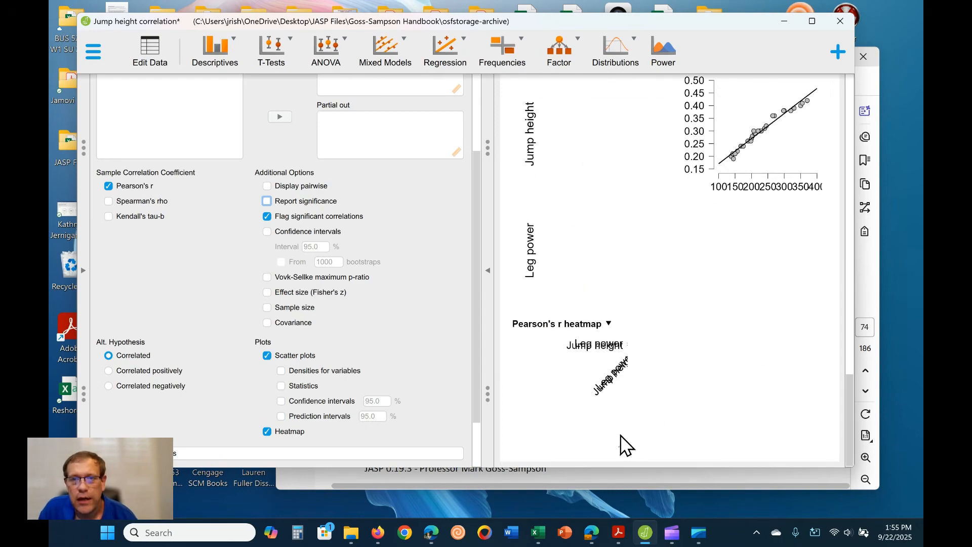
{"action": "left_click_drag", "start_coordinate": [621, 440], "coordinate": [765, 446]}
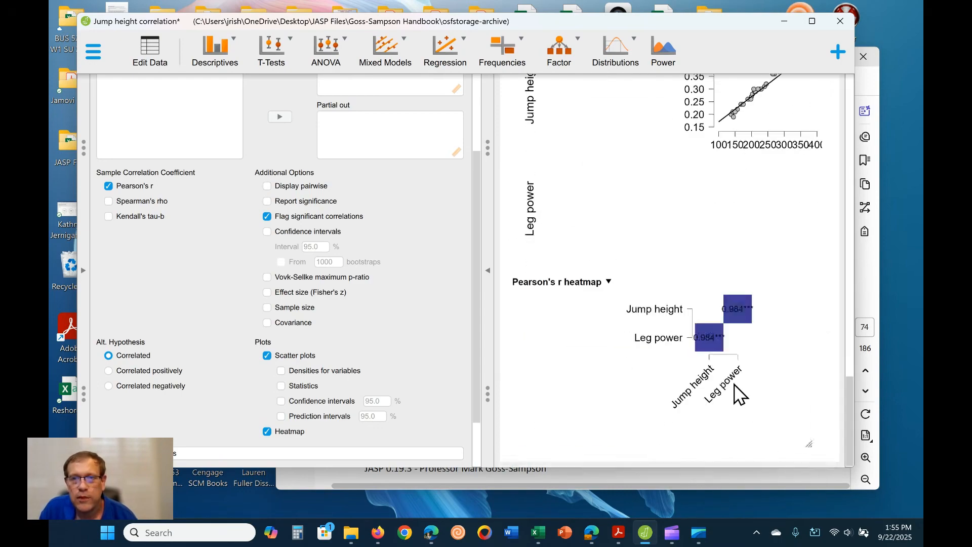
{"action": "scroll", "coordinate": [724, 385], "scroll_direction": "up", "scroll_amount": 10}
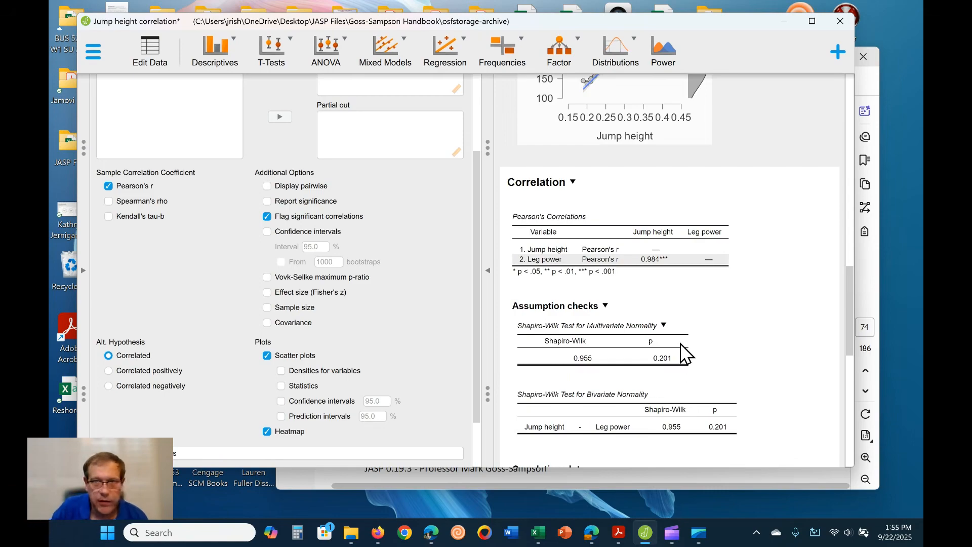
{"action": "scroll", "coordinate": [684, 354], "scroll_direction": "up", "scroll_amount": 3}
{"action": "scroll", "coordinate": [684, 354], "scroll_direction": "down", "scroll_amount": 5}
{"action": "scroll", "coordinate": [684, 354], "scroll_direction": "up", "scroll_amount": 1}
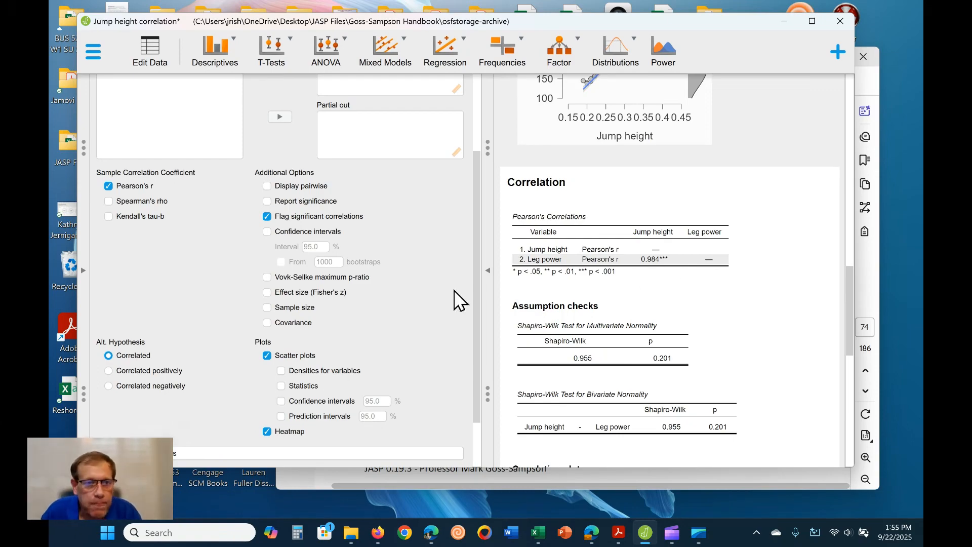
- Open the missing values options of the Correlation analysis and look them over with the assumption checks
{"action": "scroll", "coordinate": [451, 299], "scroll_direction": "down", "scroll_amount": 2}
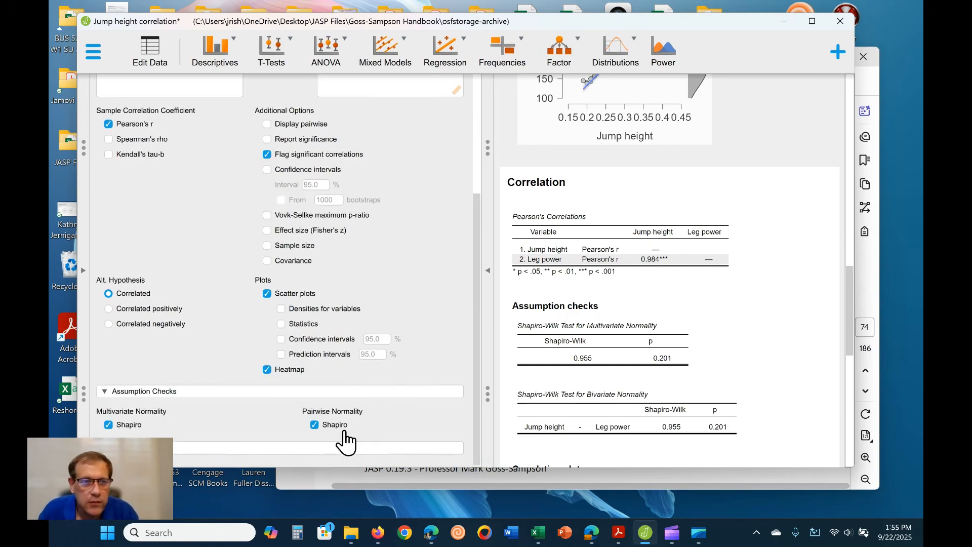
{"action": "left_click", "coordinate": [244, 448]}
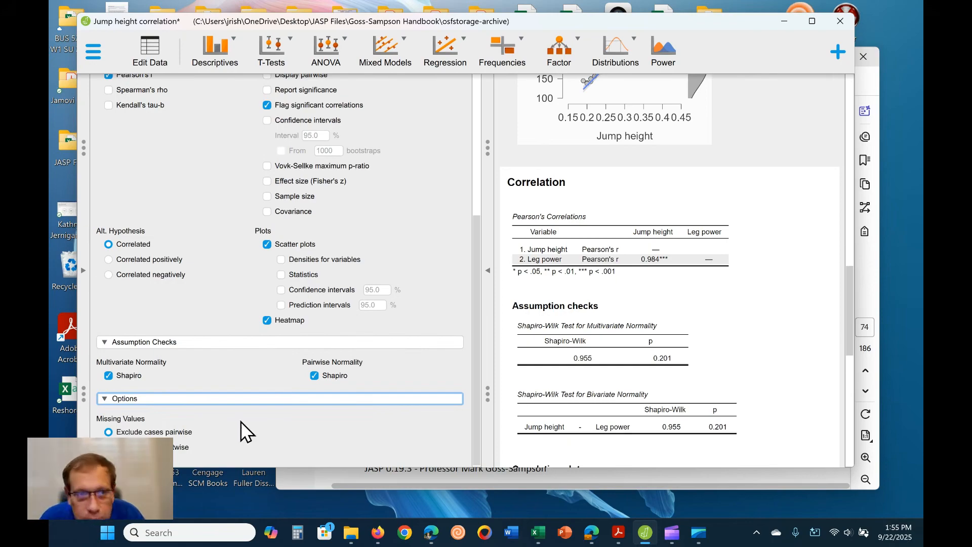
{"action": "scroll", "coordinate": [215, 405], "scroll_direction": "up", "scroll_amount": 3}
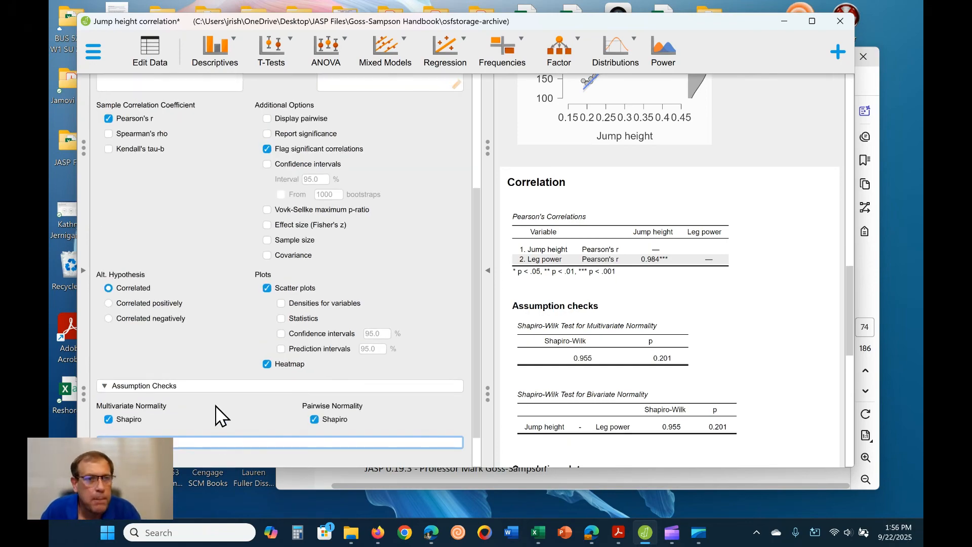
{"action": "scroll", "coordinate": [218, 412], "scroll_direction": "down", "scroll_amount": 3}
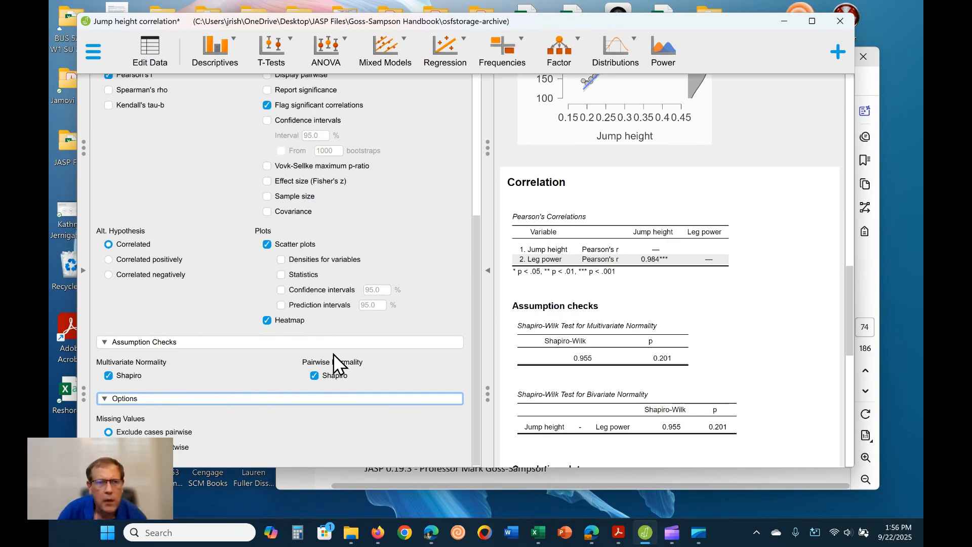
- Review the additional options, plots and assumption checks chosen for the Correlation analysis, along with the resulting plots
{"action": "scroll", "coordinate": [333, 353], "scroll_direction": "up", "scroll_amount": 3}
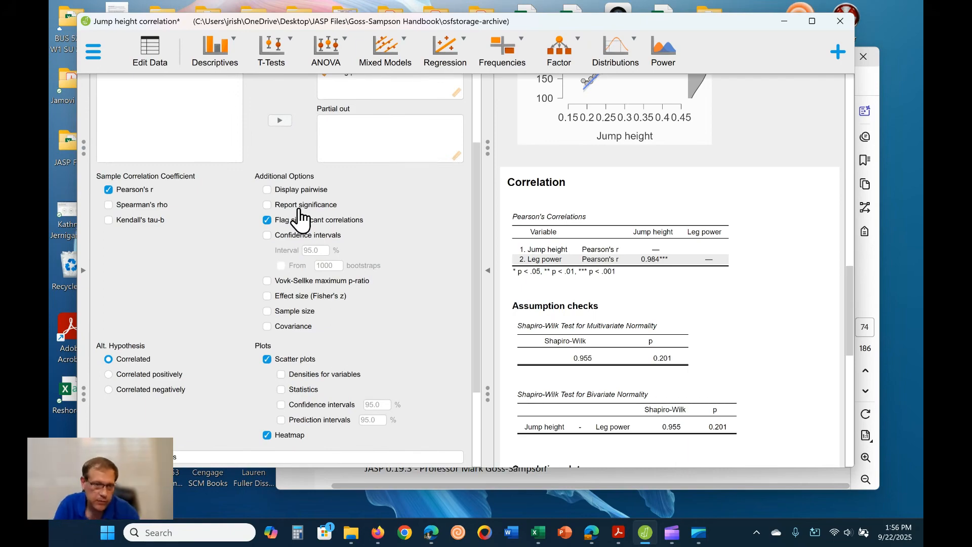
{"action": "scroll", "coordinate": [321, 300], "scroll_direction": "down", "scroll_amount": 2}
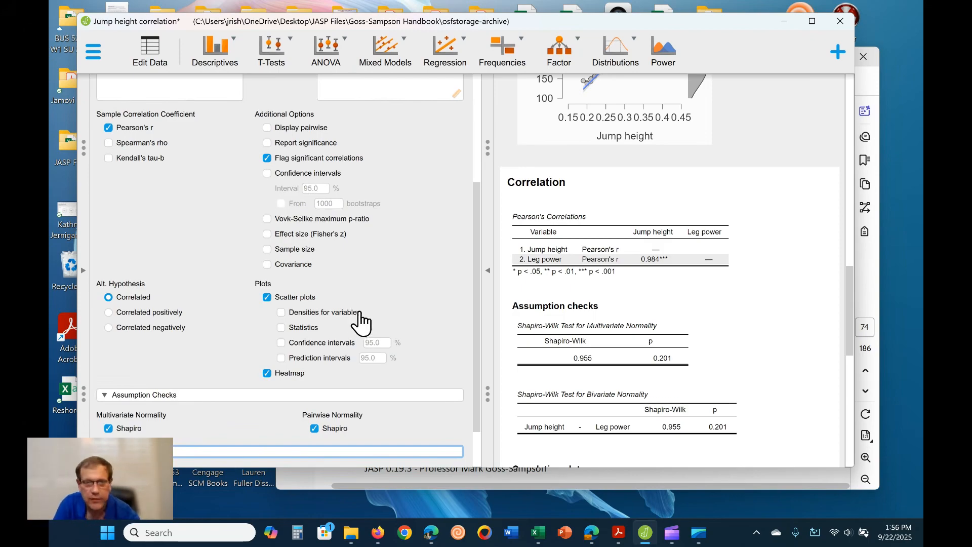
{"action": "scroll", "coordinate": [425, 301], "scroll_direction": "up", "scroll_amount": 2}
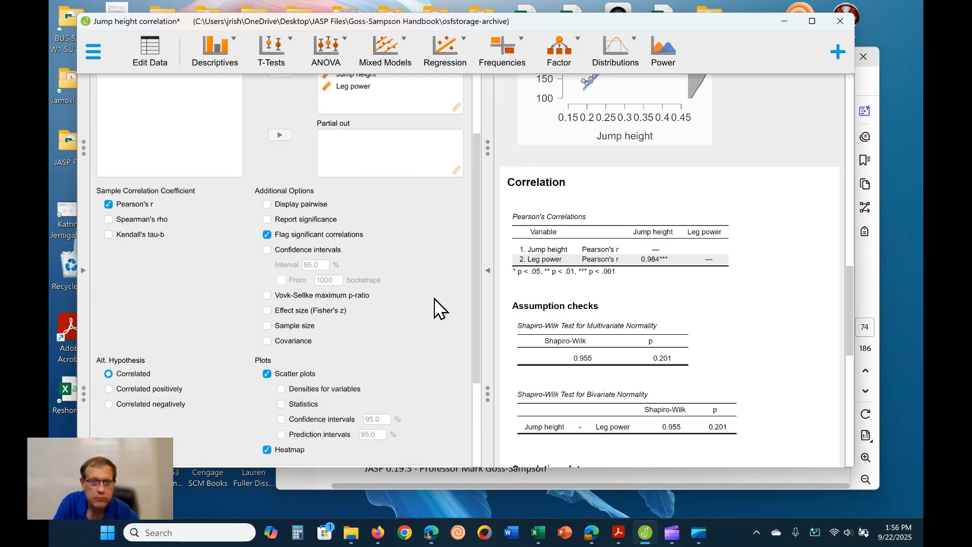
{"action": "scroll", "coordinate": [435, 299], "scroll_direction": "down", "scroll_amount": 2}
{"action": "scroll", "coordinate": [248, 324], "scroll_direction": "down", "scroll_amount": 2}
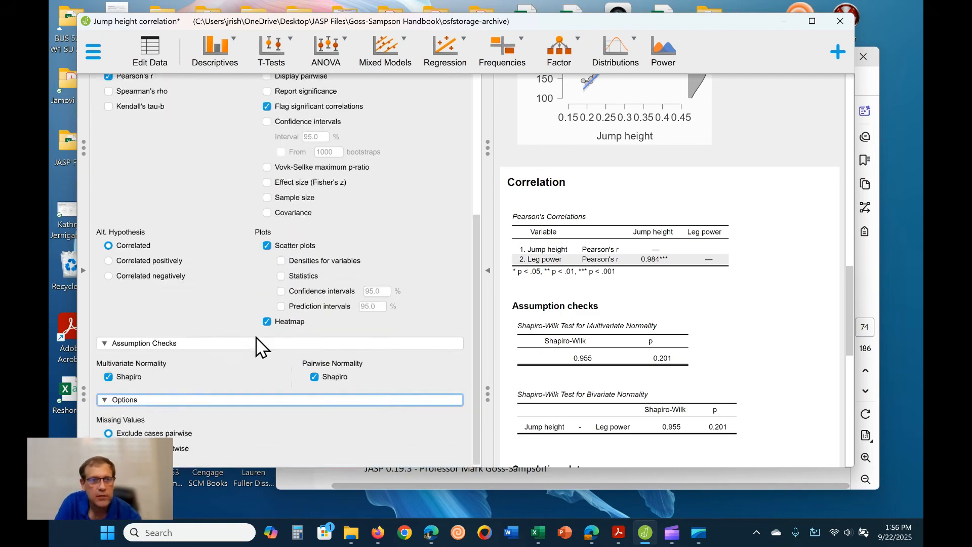
{"action": "scroll", "coordinate": [400, 382], "scroll_direction": "up", "scroll_amount": 1}
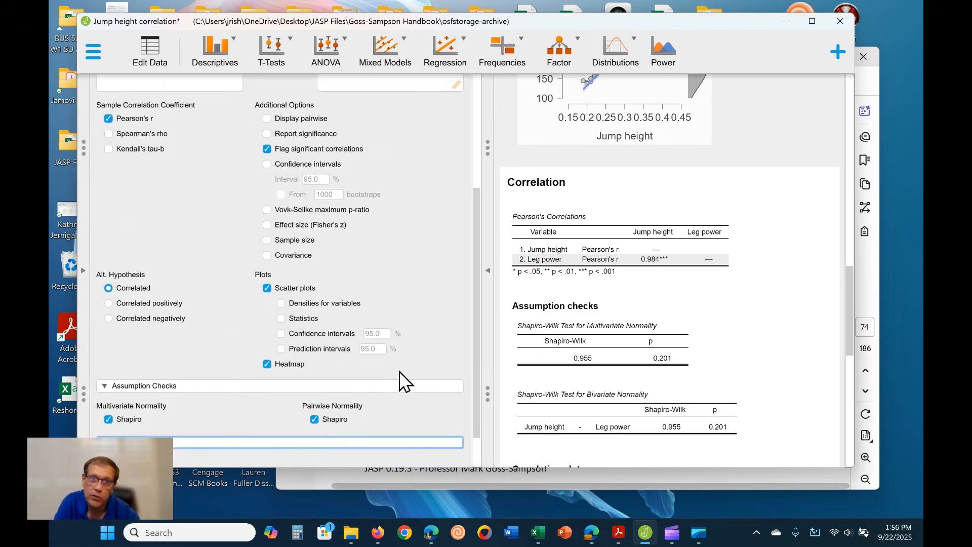
{"action": "scroll", "coordinate": [401, 380], "scroll_direction": "up", "scroll_amount": 2}
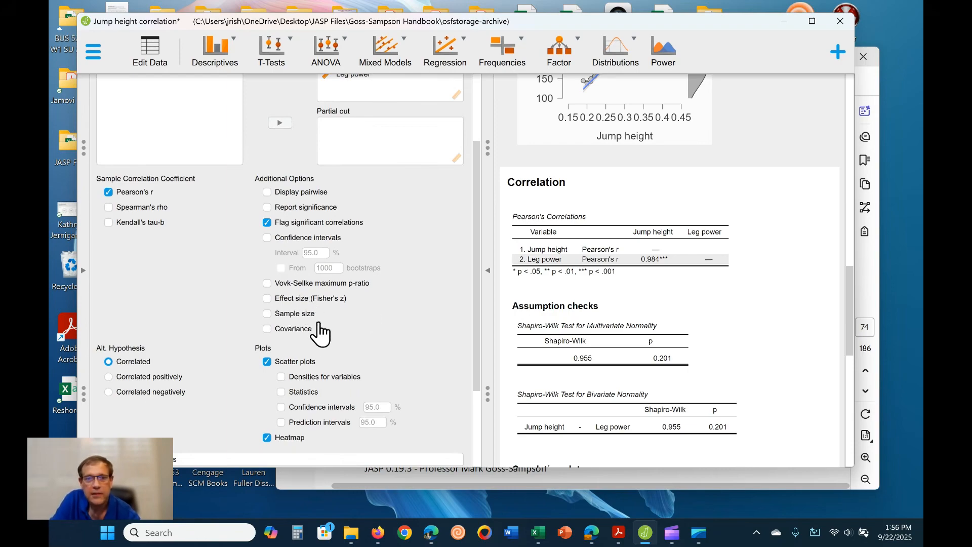
{"action": "scroll", "coordinate": [765, 413], "scroll_direction": "down", "scroll_amount": 4}
{"action": "scroll", "coordinate": [764, 411], "scroll_direction": "down", "scroll_amount": 3}
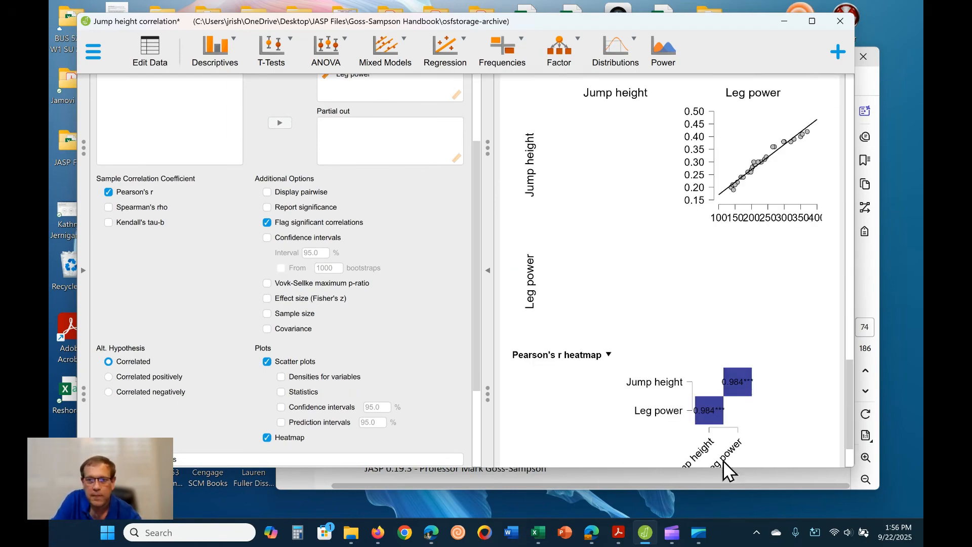
- Switch to the handbook PDF and read from the Pearson correlation tables through to the results reporting section
{"action": "left_click", "coordinate": [878, 281]}
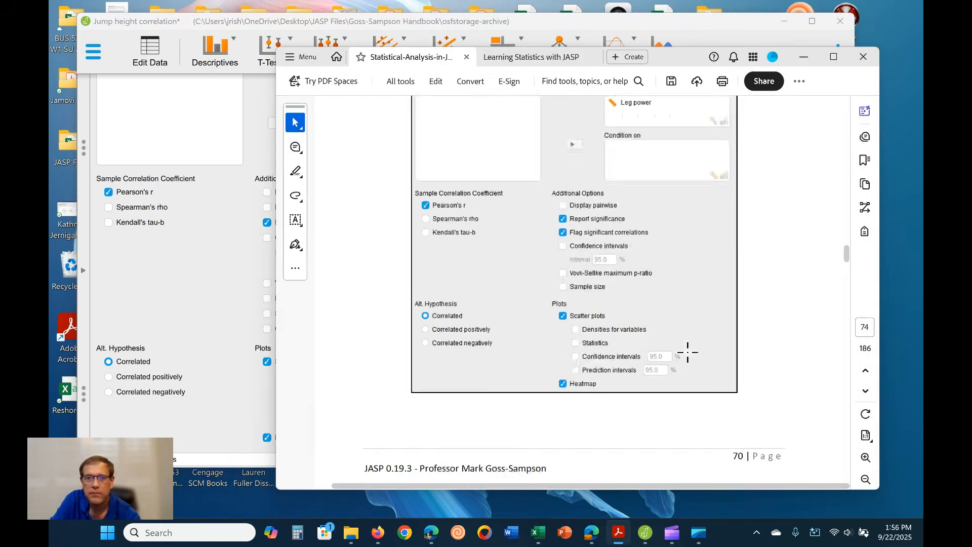
{"action": "scroll", "coordinate": [637, 342], "scroll_direction": "down", "scroll_amount": 10}
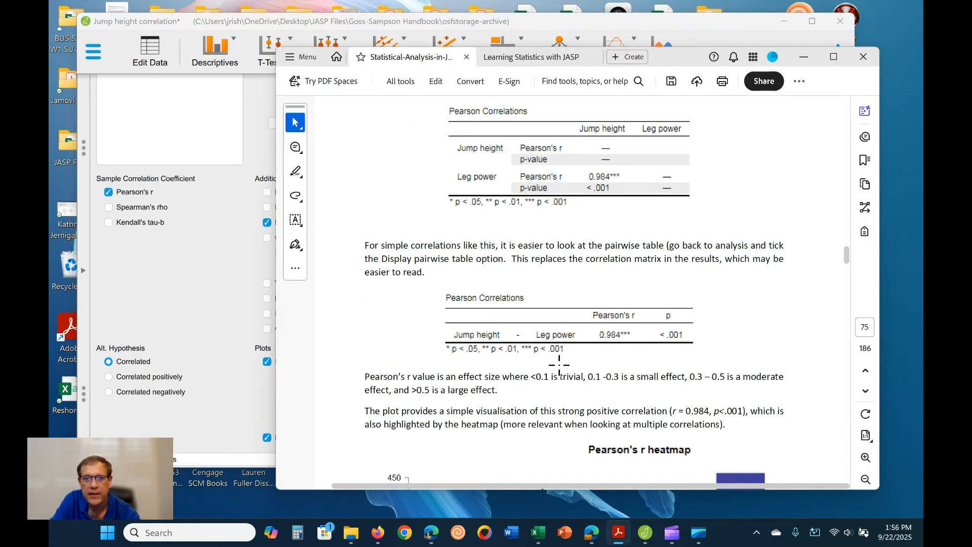
{"action": "scroll", "coordinate": [701, 387], "scroll_direction": "down", "scroll_amount": 3}
{"action": "scroll", "coordinate": [702, 387], "scroll_direction": "down", "scroll_amount": 10}
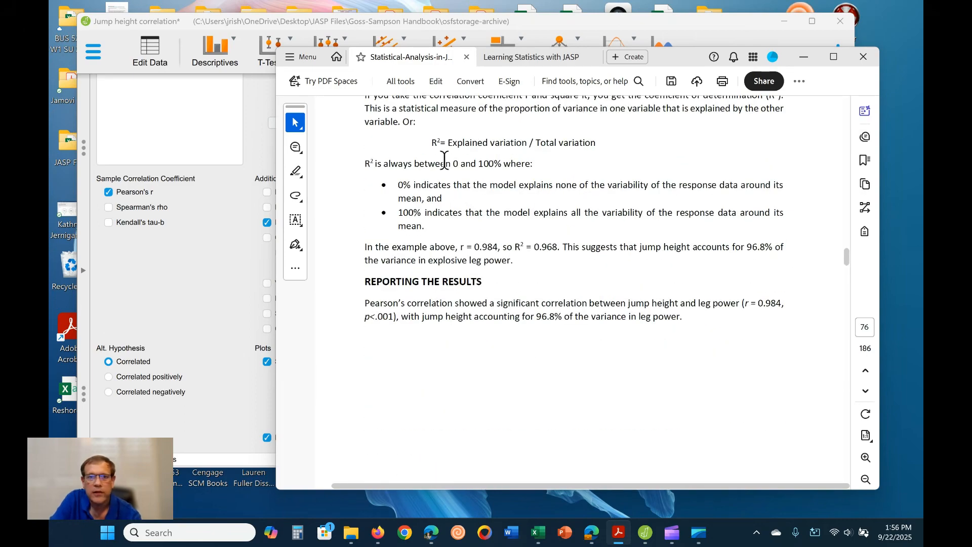
- Return to JASP and examine the Pearson's r heatmap and the selected assumption checks
{"action": "left_click", "coordinate": [124, 421]}
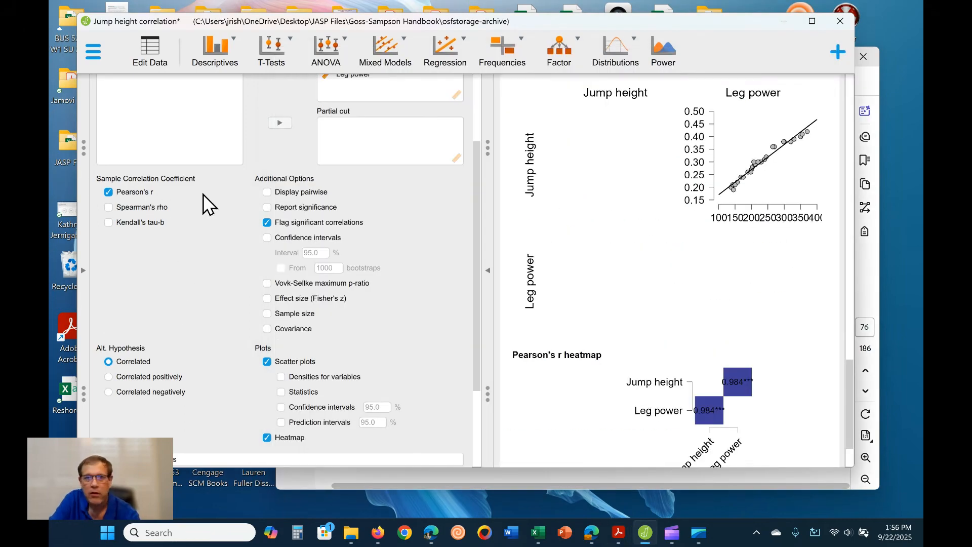
{"action": "scroll", "coordinate": [704, 385], "scroll_direction": "down", "scroll_amount": 1}
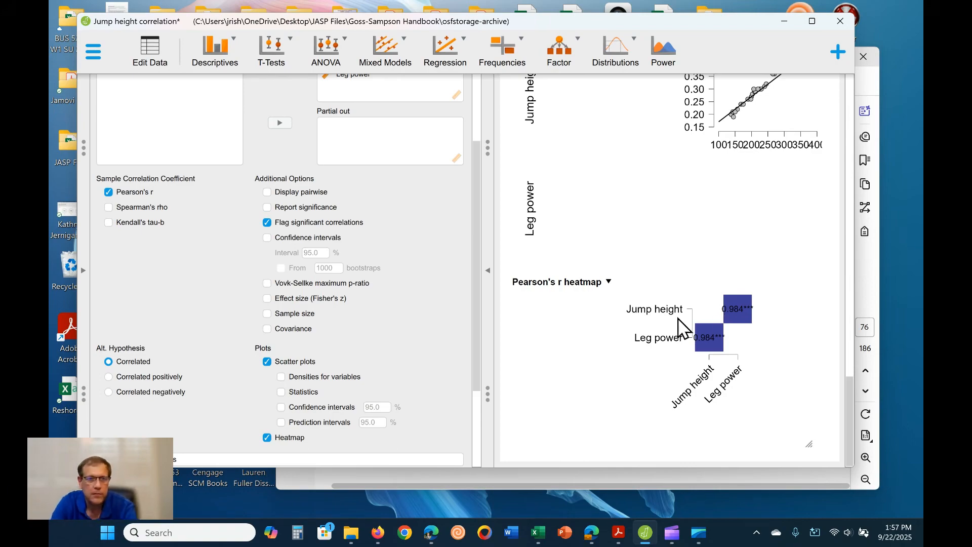
{"action": "scroll", "coordinate": [425, 314], "scroll_direction": "down", "scroll_amount": 4}
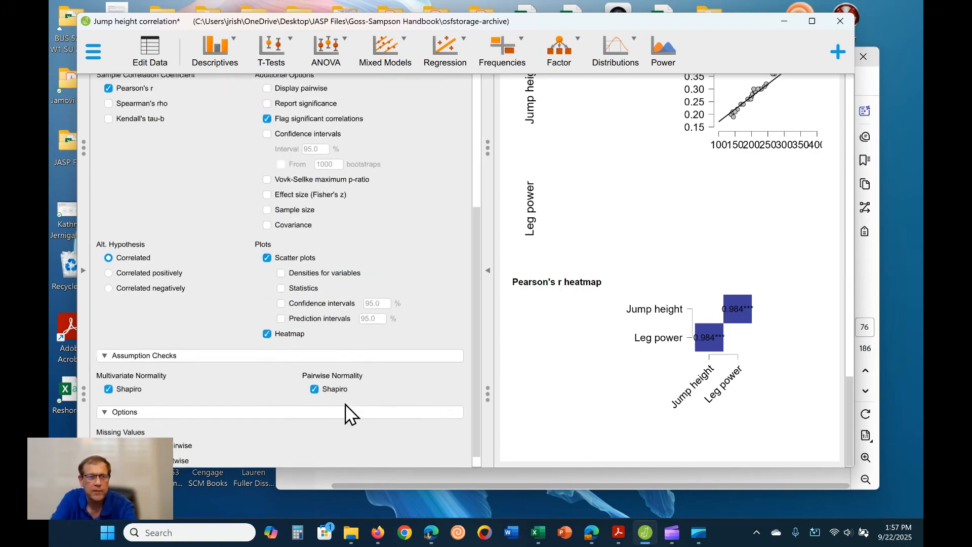
{"action": "scroll", "coordinate": [349, 411], "scroll_direction": "up", "scroll_amount": 1}
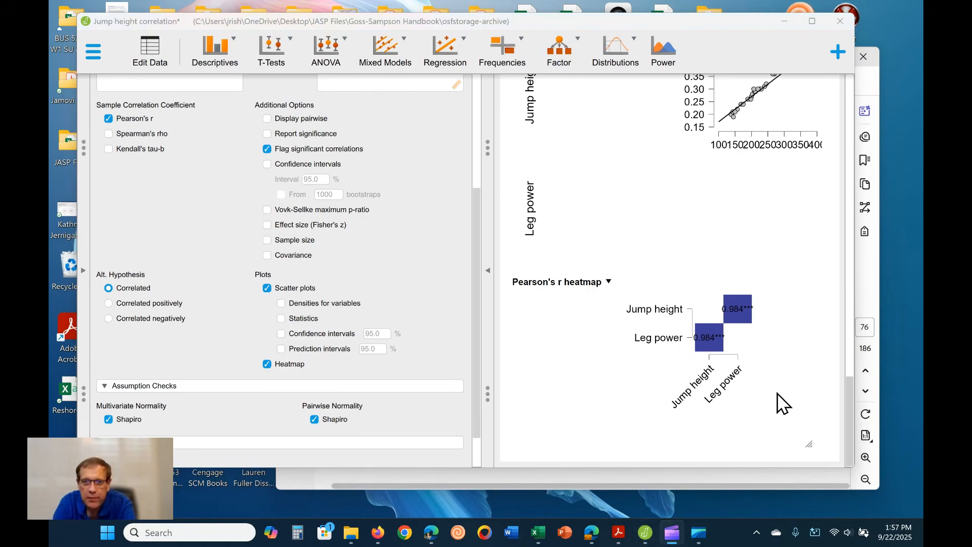
- Switch to the handbook, read the "Reporting the results" paragraph, and preview the non-parametric correlation section that follows
{"action": "left_click", "coordinate": [718, 485]}
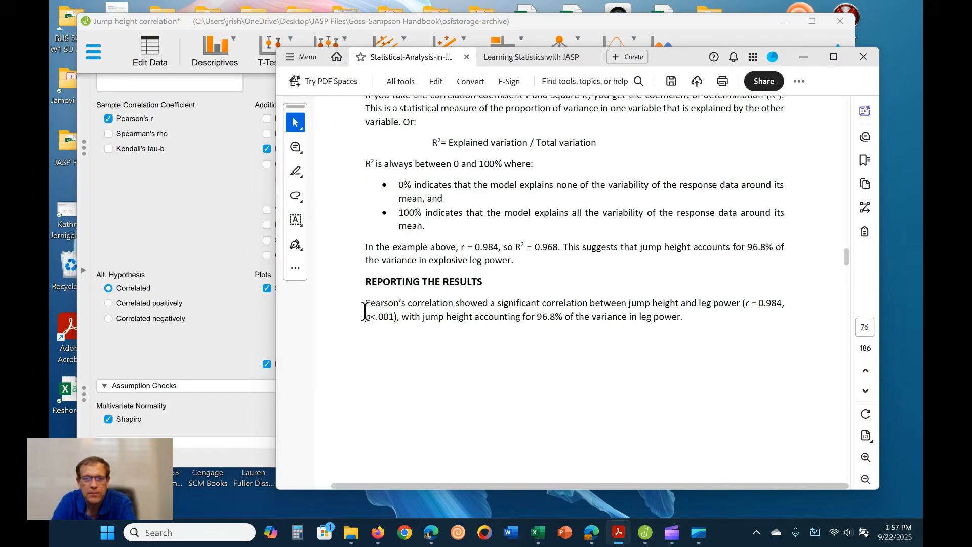
{"action": "left_click_drag", "start_coordinate": [408, 304], "coordinate": [689, 321]}
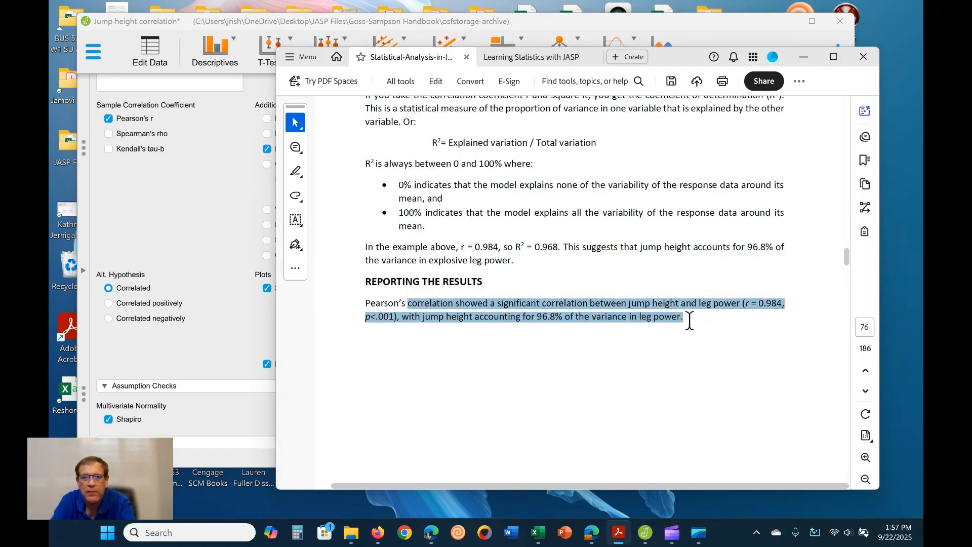
{"action": "left_click", "coordinate": [616, 370]}
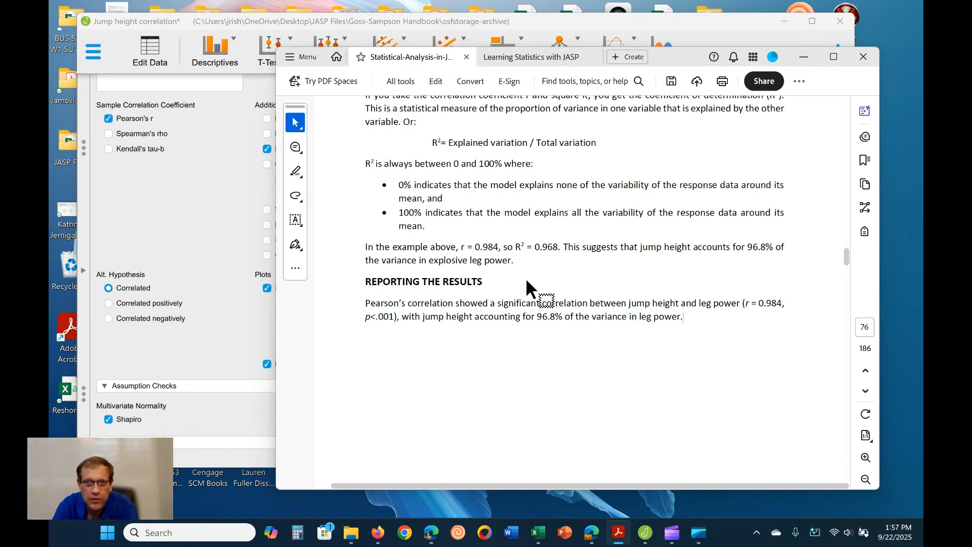
{"action": "scroll", "coordinate": [485, 306], "scroll_direction": "down", "scroll_amount": 3}
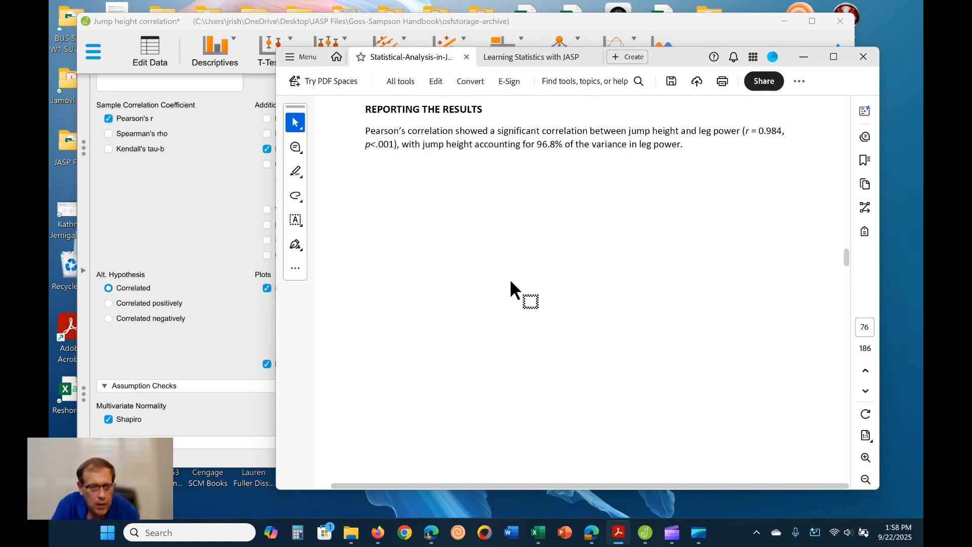
{"action": "scroll", "coordinate": [513, 292], "scroll_direction": "down", "scroll_amount": 5}
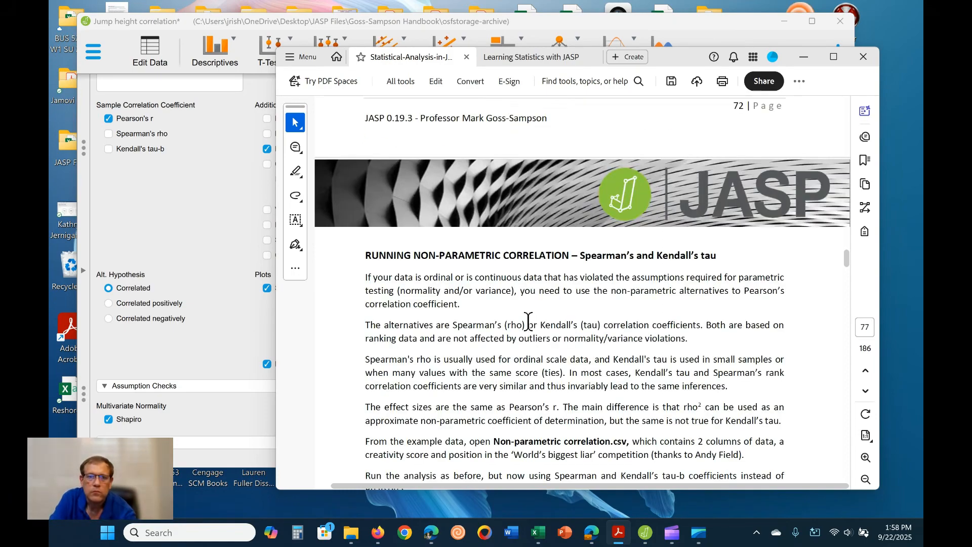
{"action": "scroll", "coordinate": [528, 321], "scroll_direction": "up", "scroll_amount": 5}
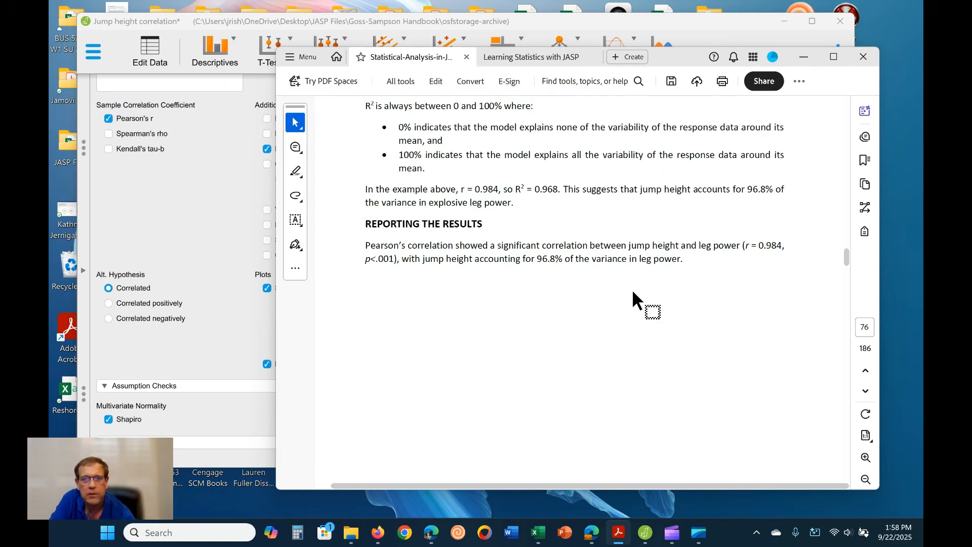
- Reread the handbook's Pearson "Reporting the results" paragraph and glance at the start of the non-parametric correlation section
{"action": "left_click_drag", "start_coordinate": [536, 260], "coordinate": [683, 263]}
{"action": "left_click", "coordinate": [603, 306]}
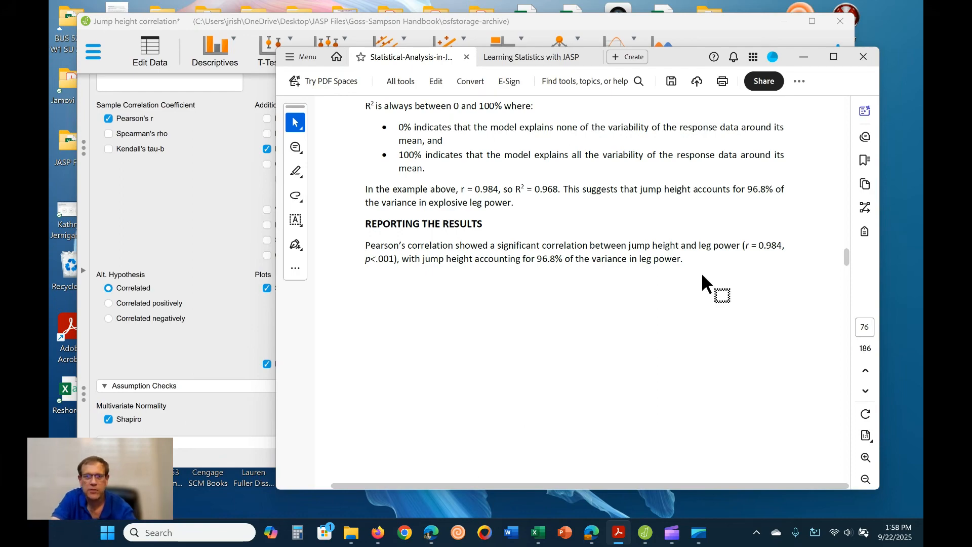
{"action": "scroll", "coordinate": [667, 316], "scroll_direction": "down", "scroll_amount": 7}
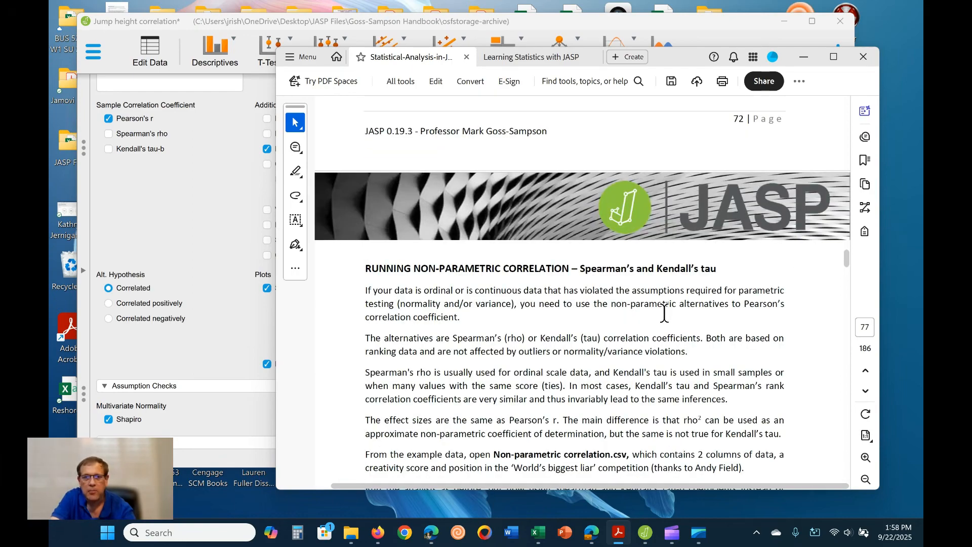
{"action": "scroll", "coordinate": [664, 313], "scroll_direction": "up", "scroll_amount": 6}
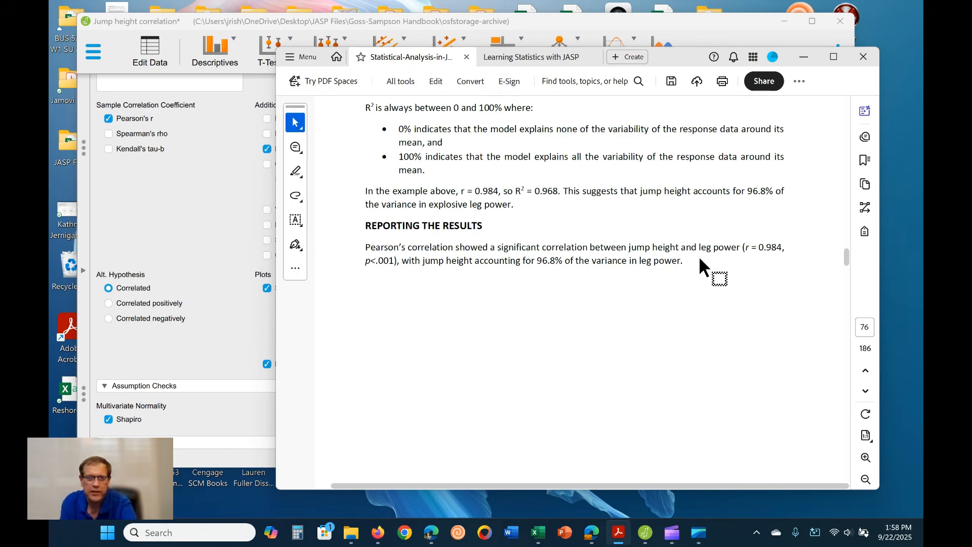
- Skim the handbook from non-parametric correlation through the note of caution examples to the Regression introduction and its model formula
{"action": "scroll", "coordinate": [700, 260], "scroll_direction": "down", "scroll_amount": 5}
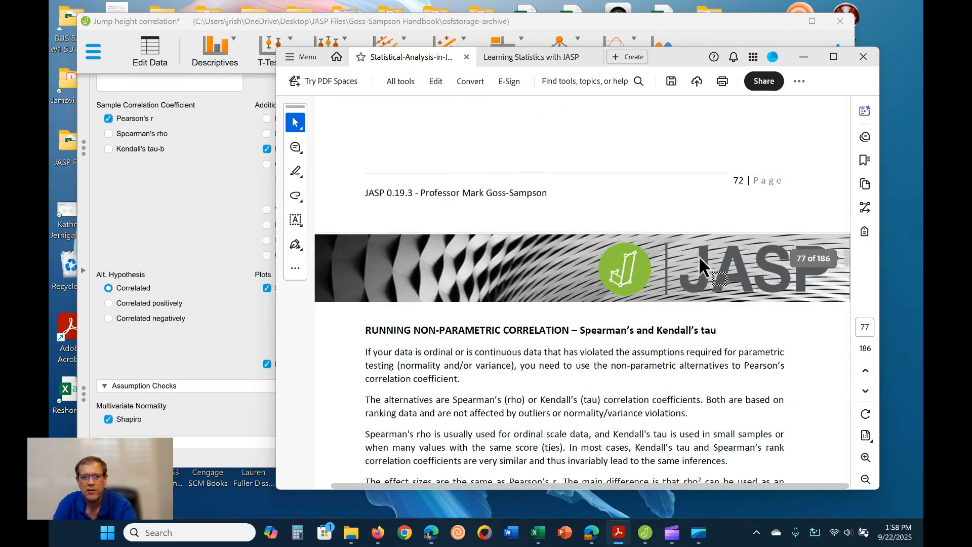
{"action": "scroll", "coordinate": [699, 257], "scroll_direction": "down", "scroll_amount": 1}
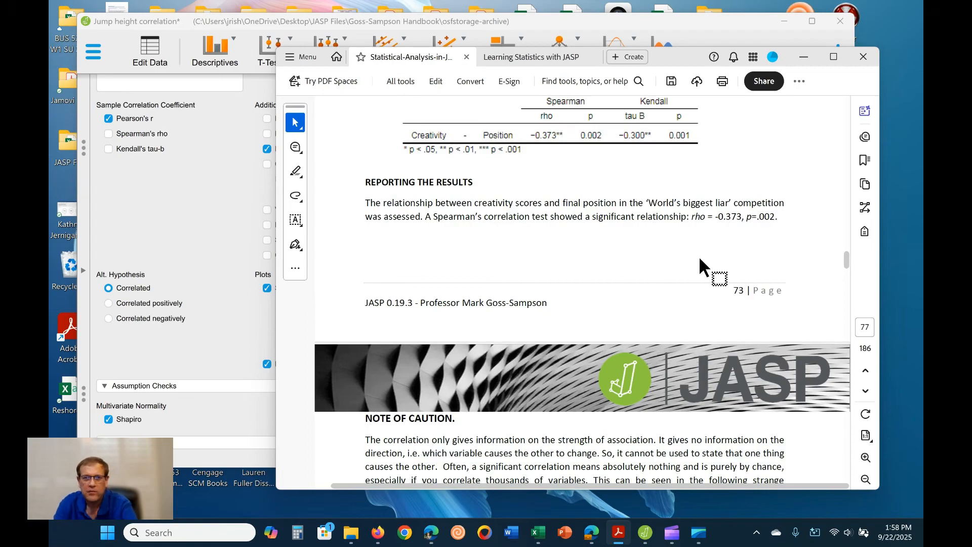
{"action": "scroll", "coordinate": [699, 256], "scroll_direction": "down", "scroll_amount": 8}
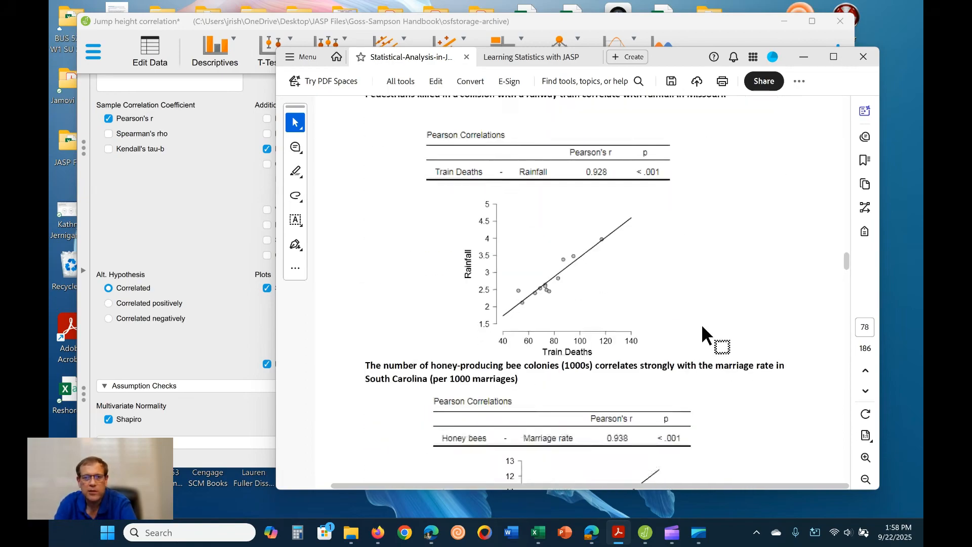
{"action": "scroll", "coordinate": [703, 328], "scroll_direction": "down", "scroll_amount": 15}
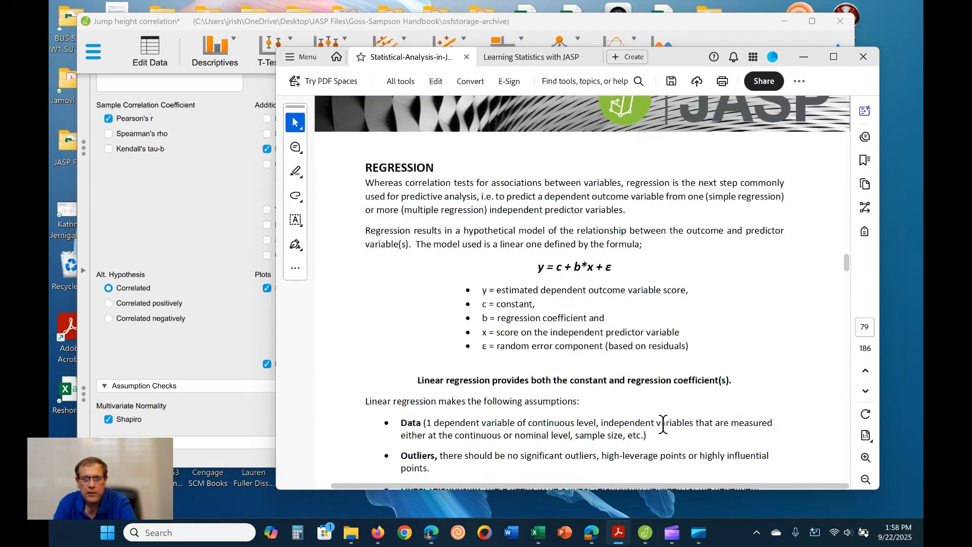
{"action": "scroll", "coordinate": [662, 424], "scroll_direction": "down", "scroll_amount": 3}
{"action": "scroll", "coordinate": [623, 345], "scroll_direction": "up", "scroll_amount": 1}
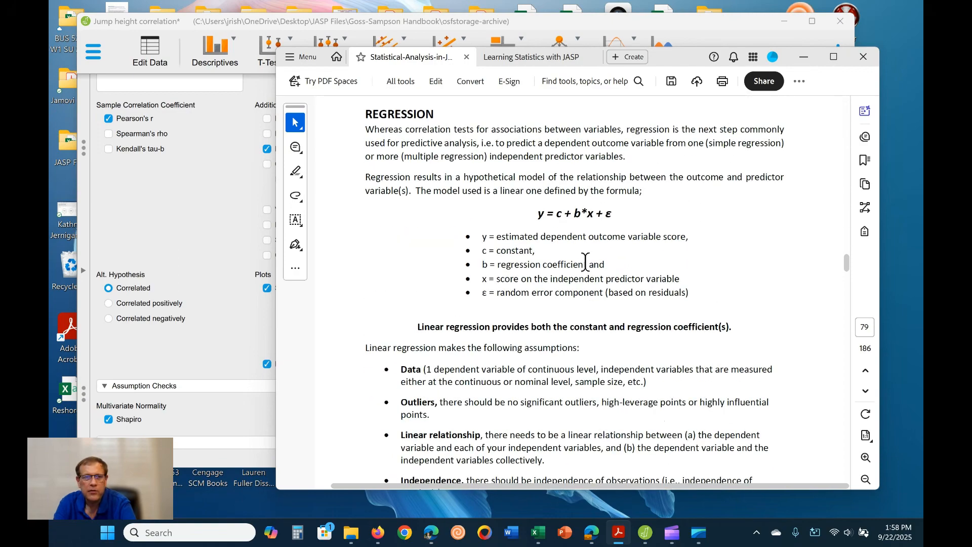
- Glance at JASP's correlation output, then return to the handbook and read the linear regression assumptions and sample size rules
{"action": "left_click", "coordinate": [196, 241]}
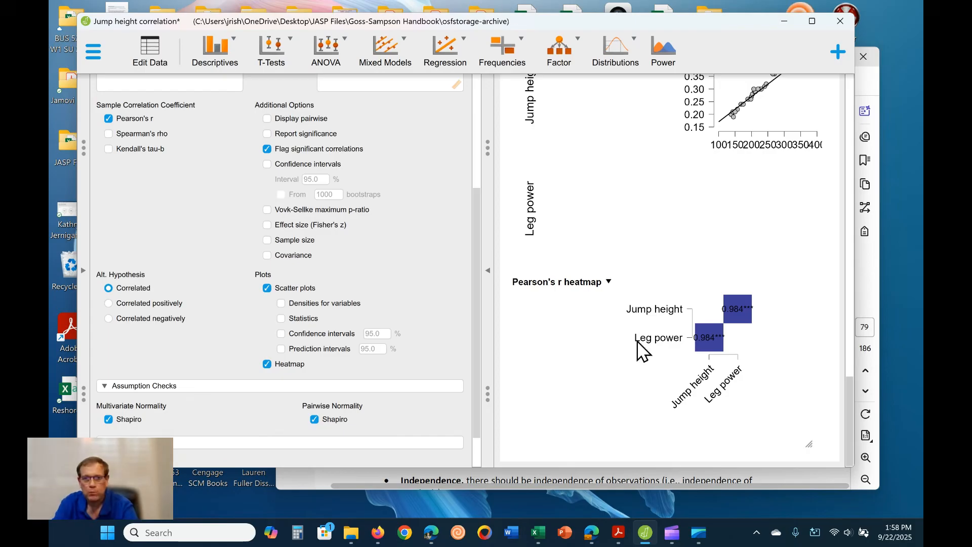
{"action": "left_click", "coordinate": [566, 483]}
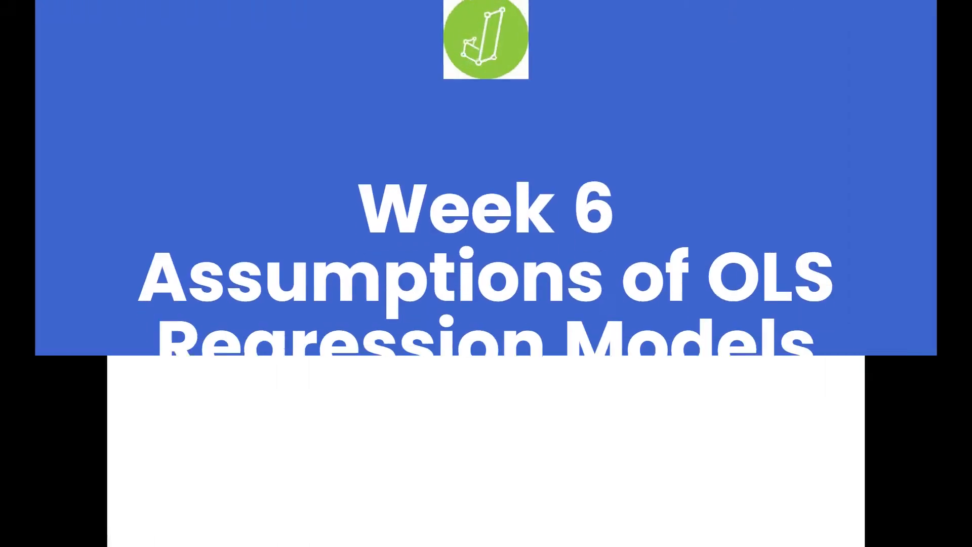
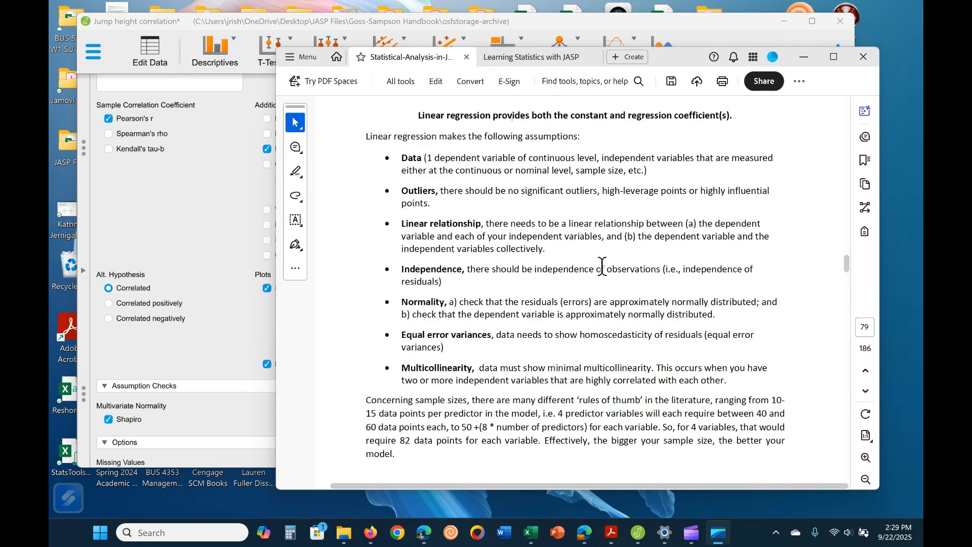
{"action": "left_click", "coordinate": [599, 306]}
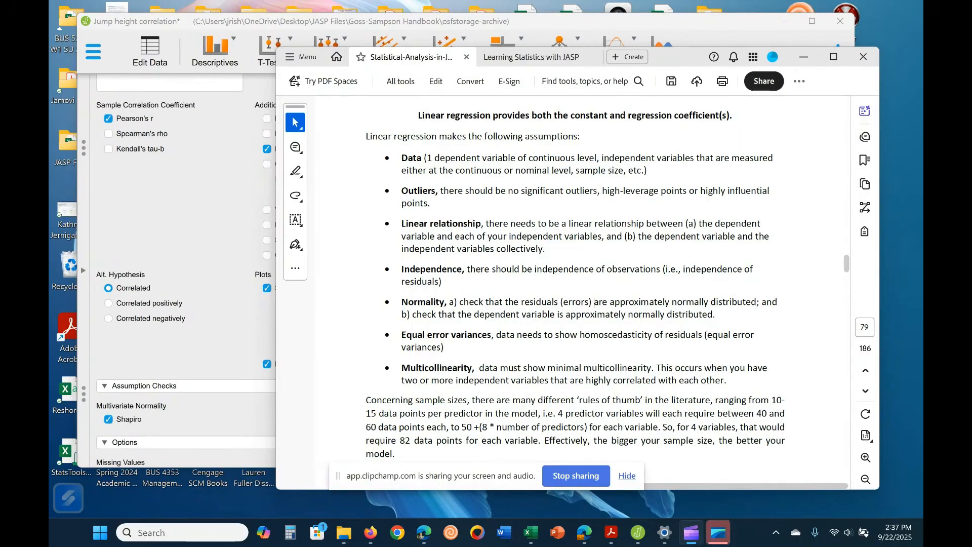
{"action": "left_click_drag", "start_coordinate": [509, 472], "coordinate": [496, 546]}
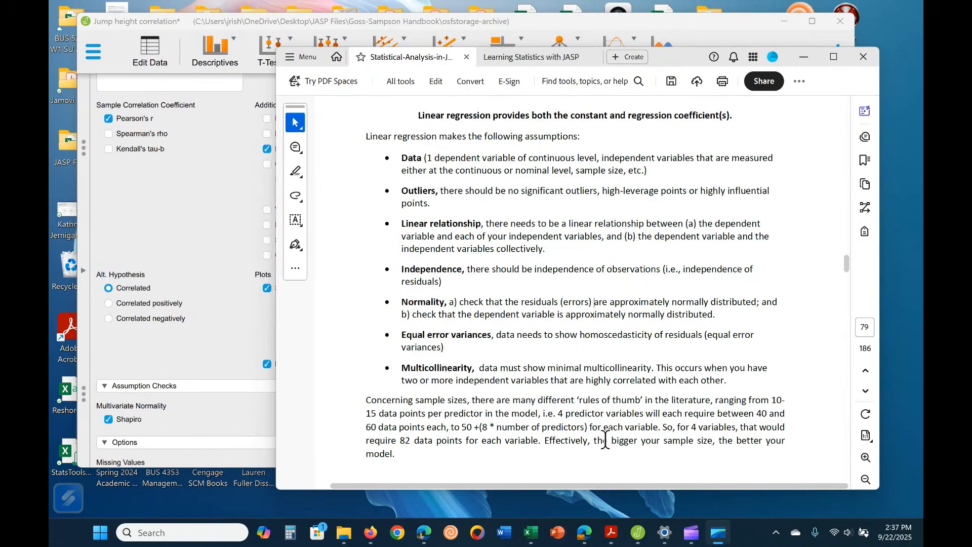
{"action": "scroll", "coordinate": [666, 385], "scroll_direction": "down", "scroll_amount": 6}
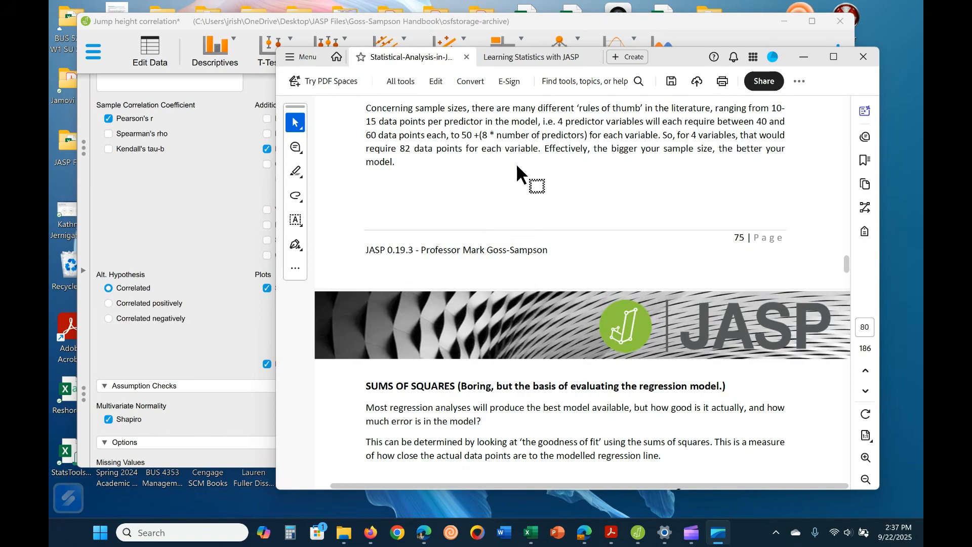
{"action": "scroll", "coordinate": [517, 167], "scroll_direction": "down", "scroll_amount": 1}
{"action": "scroll", "coordinate": [500, 191], "scroll_direction": "up", "scroll_amount": 3}
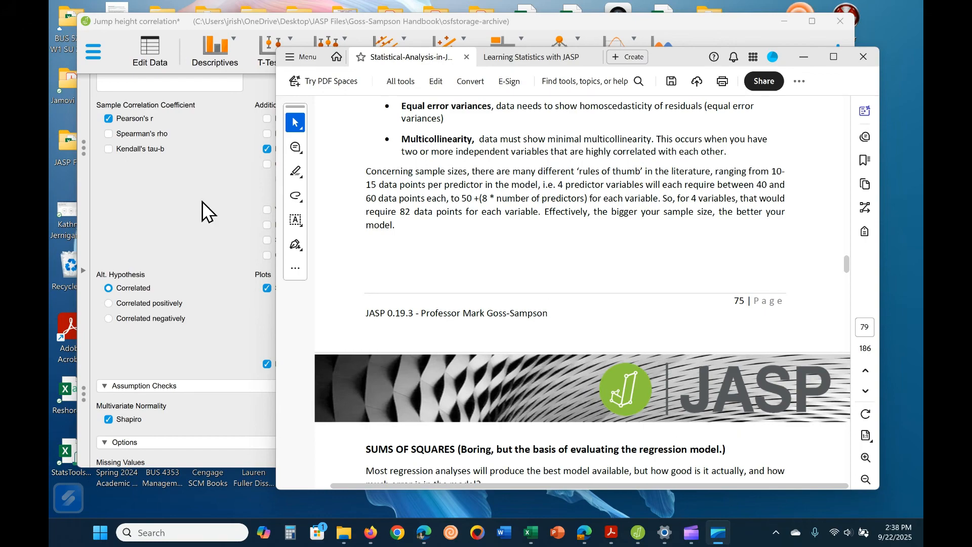
- Switch to JASP and review the Correlation analysis settings, Pearson's correlations table, Shapiro-Wilk assumption checks and heatmap
{"action": "left_click", "coordinate": [193, 188]}
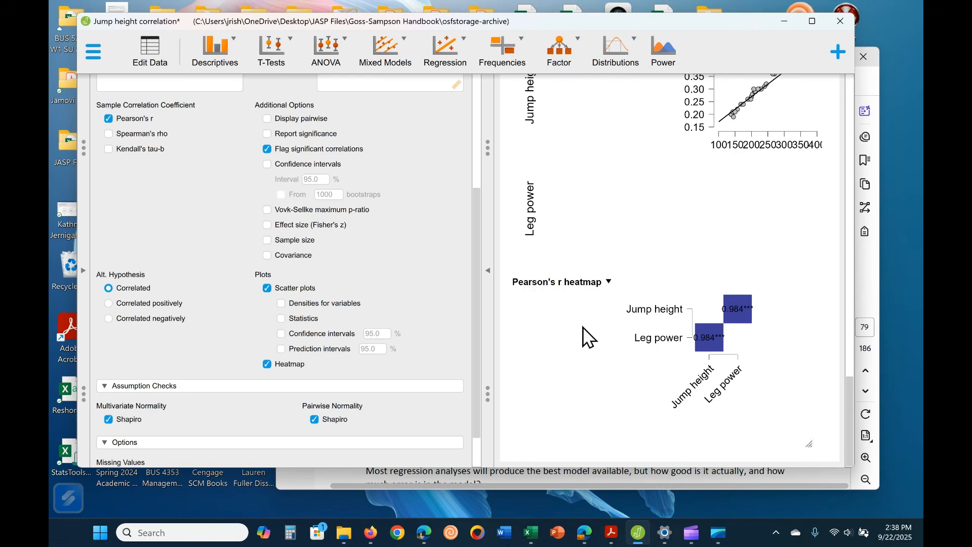
{"action": "mouse_move", "coordinate": [599, 296]}
{"action": "scroll", "coordinate": [369, 395], "scroll_direction": "down", "scroll_amount": 2}
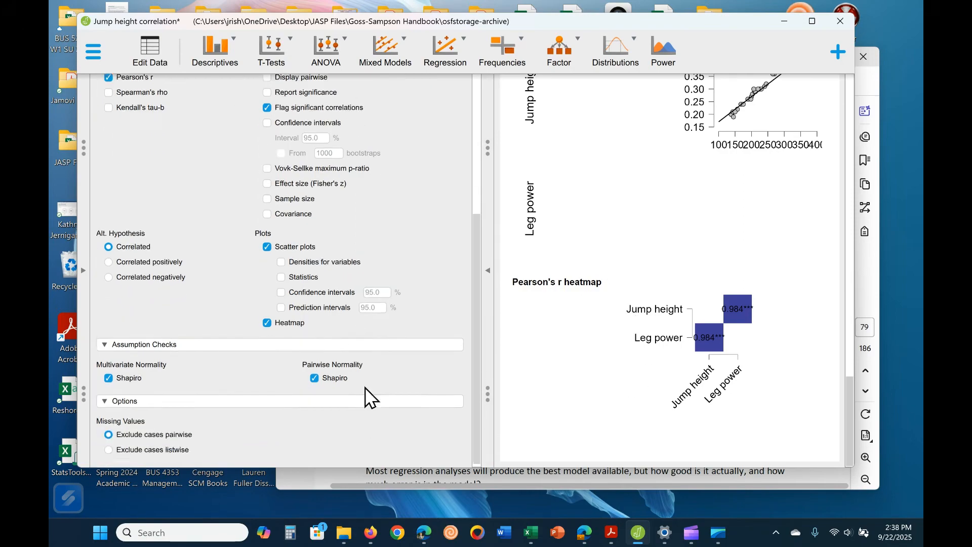
{"action": "scroll", "coordinate": [369, 434], "scroll_direction": "up", "scroll_amount": 3}
{"action": "scroll", "coordinate": [347, 195], "scroll_direction": "down", "scroll_amount": 3}
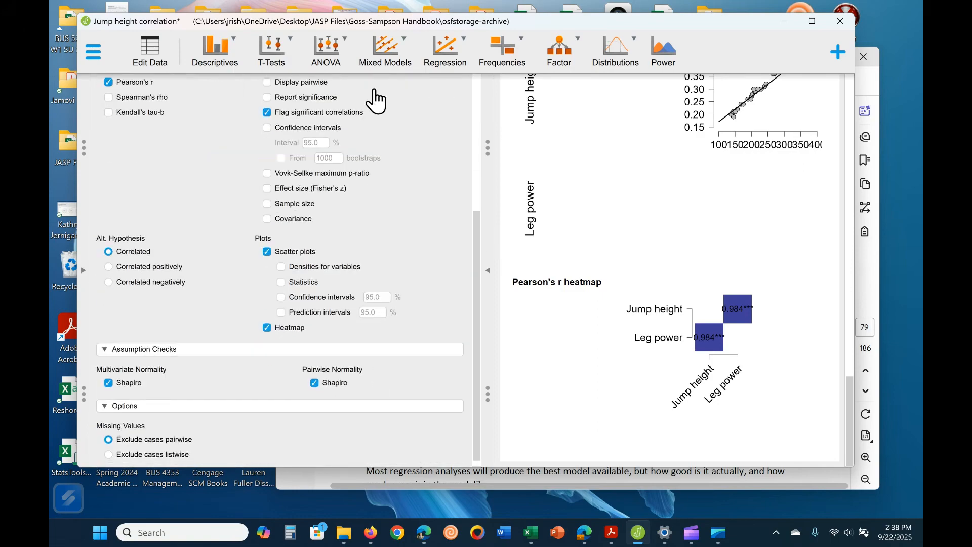
{"action": "scroll", "coordinate": [471, 415], "scroll_direction": "down", "scroll_amount": 1}
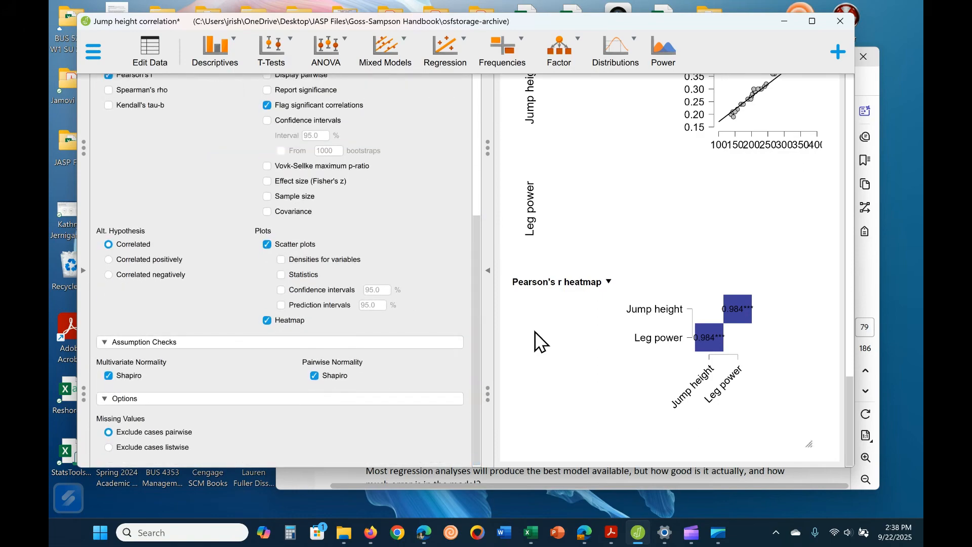
{"action": "scroll", "coordinate": [347, 397], "scroll_direction": "up", "scroll_amount": 7}
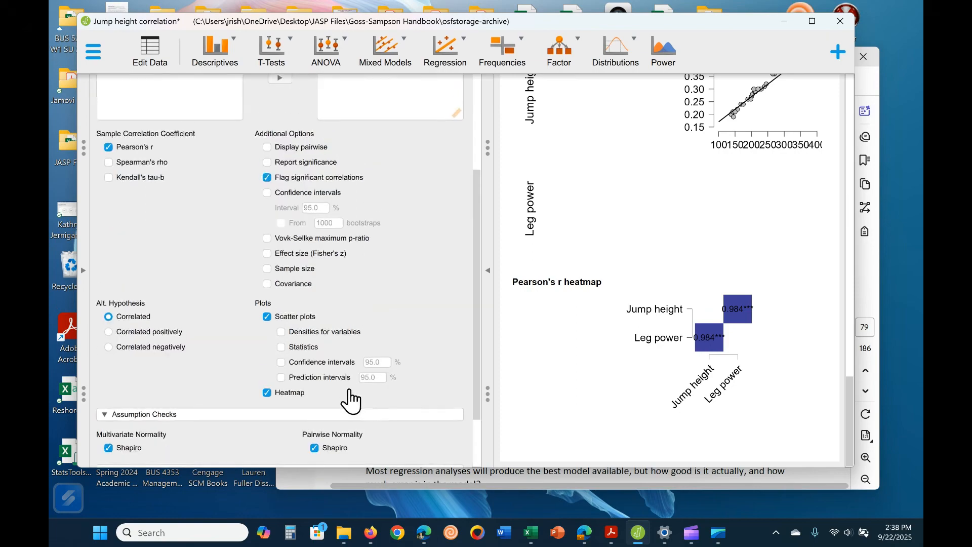
{"action": "scroll", "coordinate": [630, 347], "scroll_direction": "up", "scroll_amount": 10}
{"action": "scroll", "coordinate": [319, 292], "scroll_direction": "up", "scroll_amount": 5}
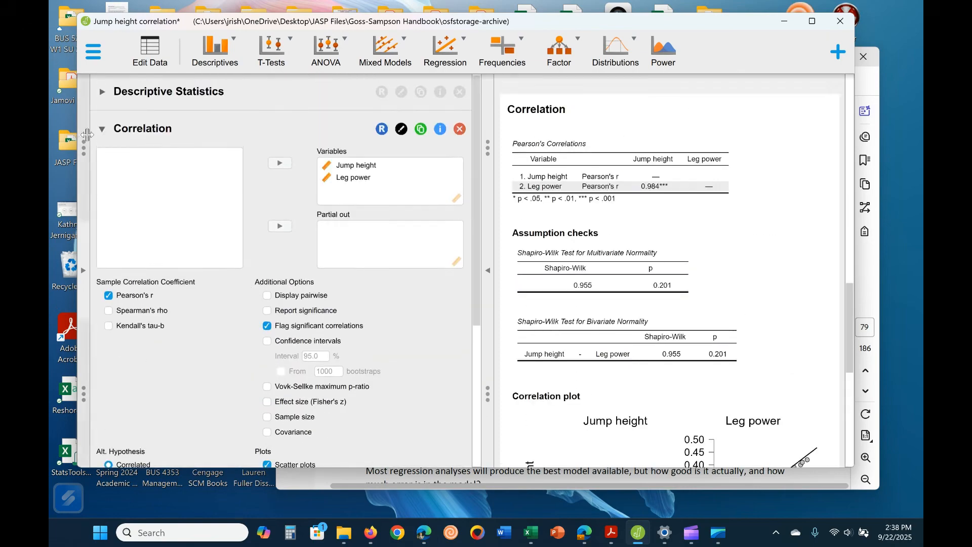
{"action": "left_click", "coordinate": [102, 129]}
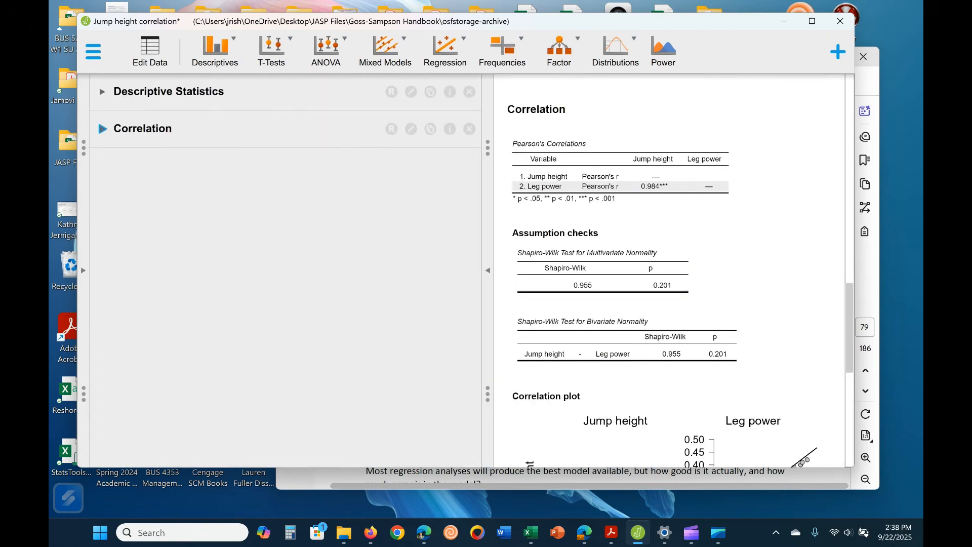
{"action": "left_click", "coordinate": [765, 400]}
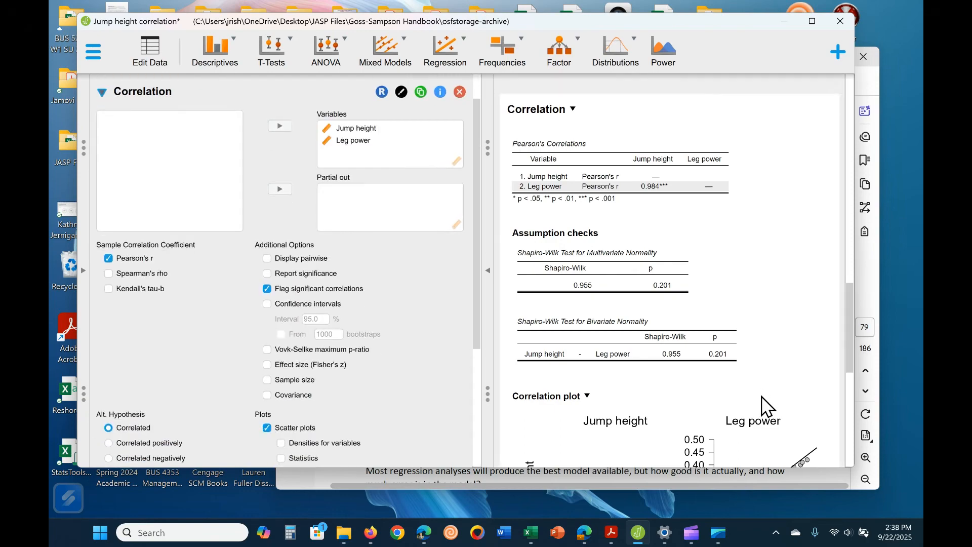
- Extend the JASP window slightly downward and shift the handbook window slightly aside so both windows stay reachable
{"action": "left_click", "coordinate": [858, 491]}
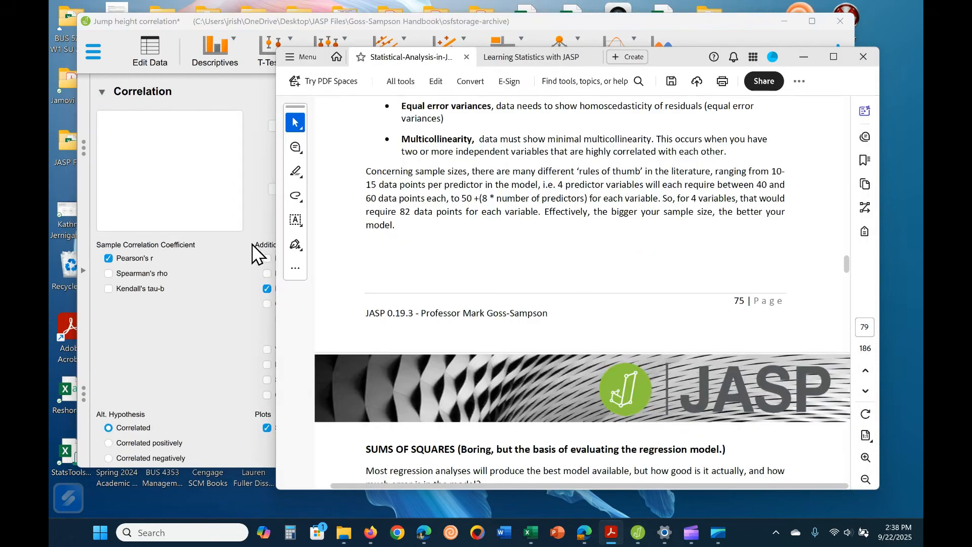
{"action": "left_click_drag", "start_coordinate": [239, 466], "coordinate": [239, 482]}
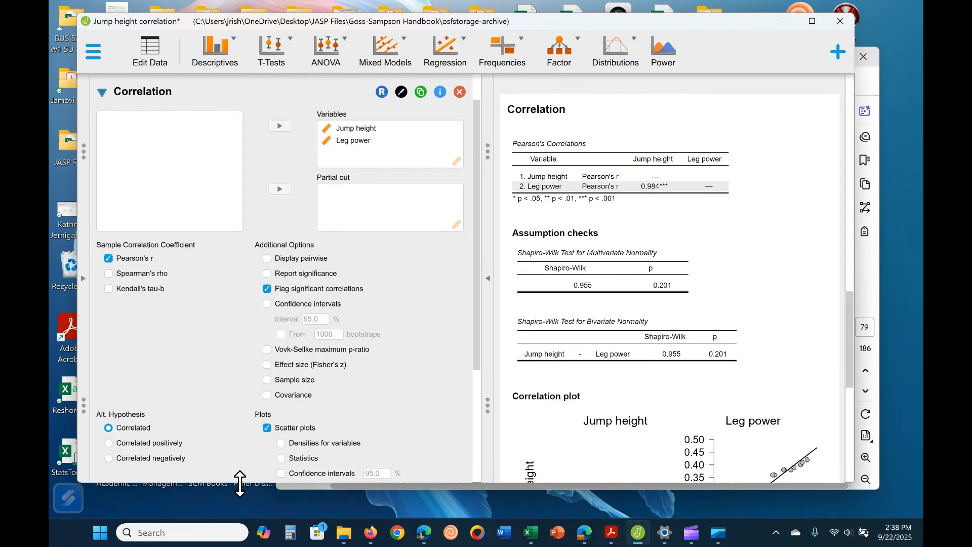
{"action": "left_click", "coordinate": [865, 273]}
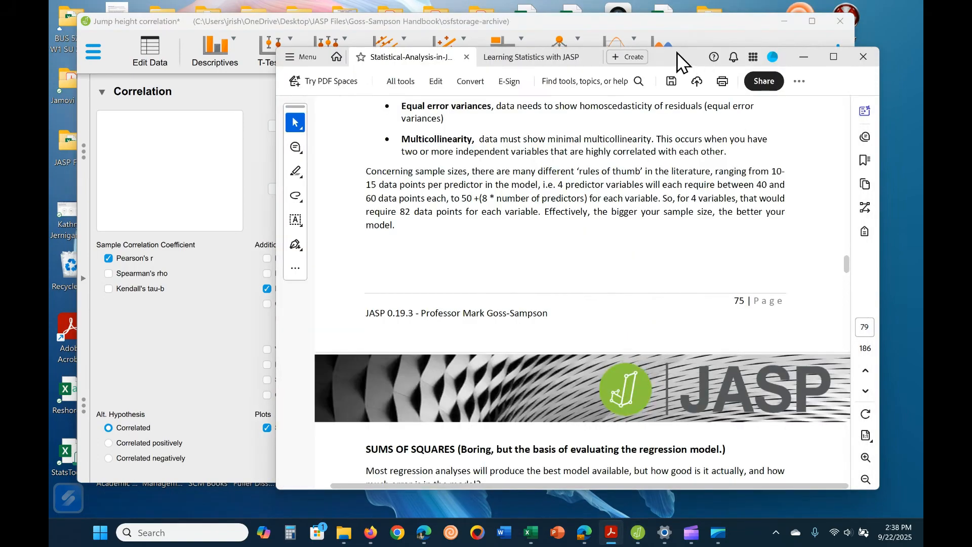
{"action": "left_click_drag", "start_coordinate": [680, 51], "coordinate": [689, 50]}
{"action": "left_click", "coordinate": [709, 37]}
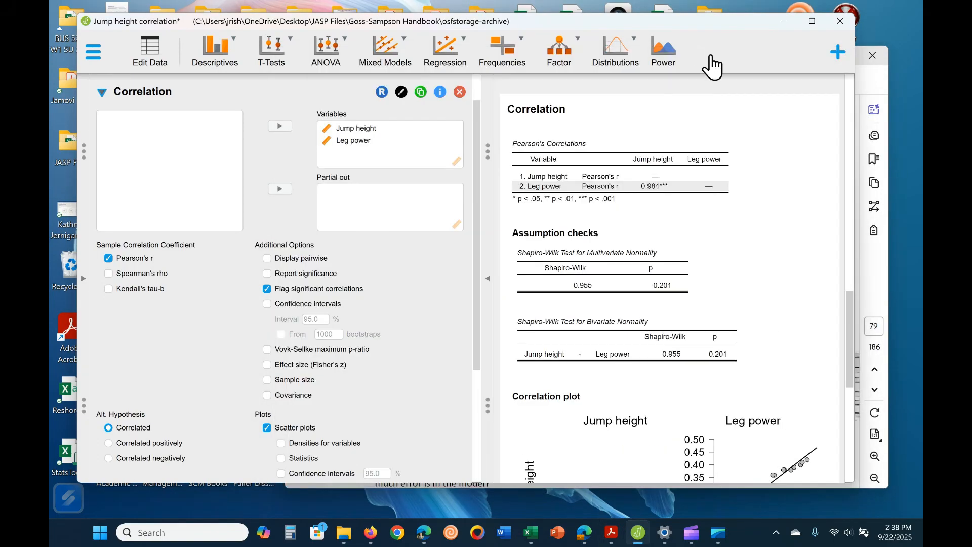
{"action": "left_click", "coordinate": [875, 256]}
{"action": "left_click_drag", "start_coordinate": [687, 64], "coordinate": [698, 66]}
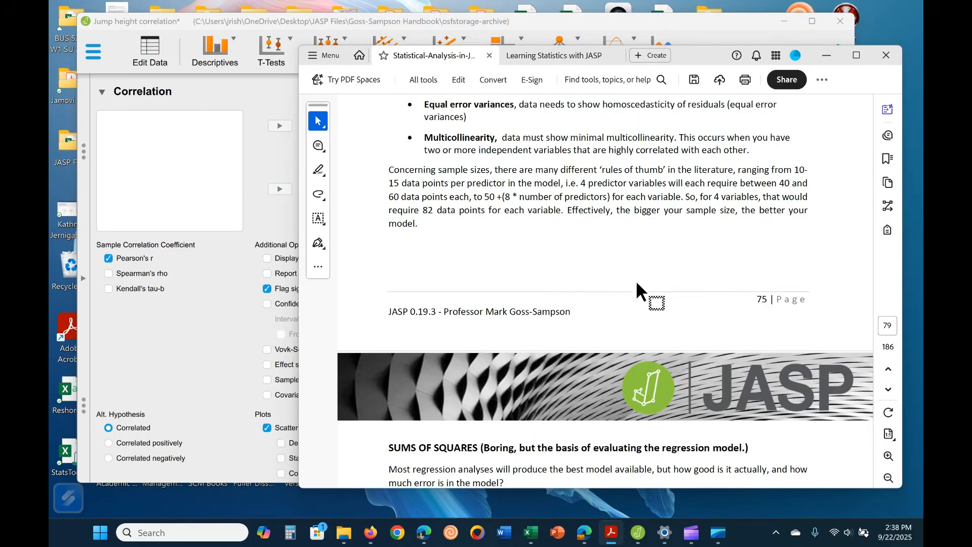
- Read the handbook's "Sums of squares" introduction and examine the diagram of positive and negative values around the regression line
{"action": "scroll", "coordinate": [681, 336], "scroll_direction": "up", "scroll_amount": 4}
{"action": "scroll", "coordinate": [699, 387], "scroll_direction": "down", "scroll_amount": 3}
{"action": "scroll", "coordinate": [699, 386], "scroll_direction": "down", "scroll_amount": 5}
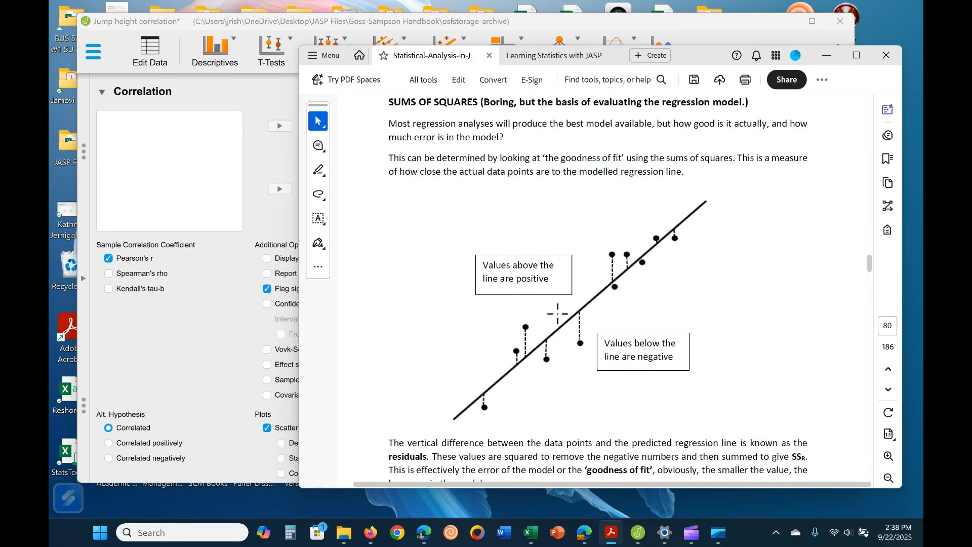
{"action": "left_click", "coordinate": [527, 347]}
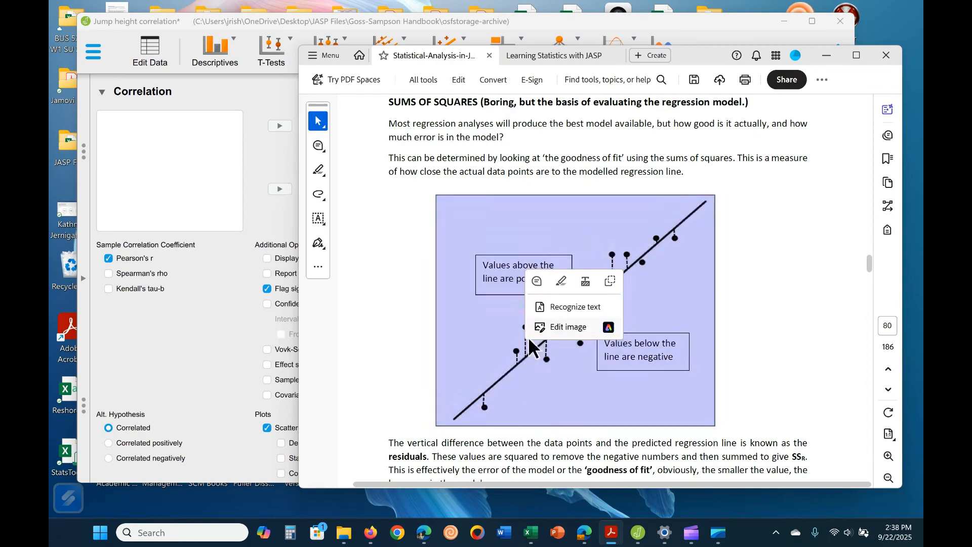
{"action": "left_click", "coordinate": [700, 260]}
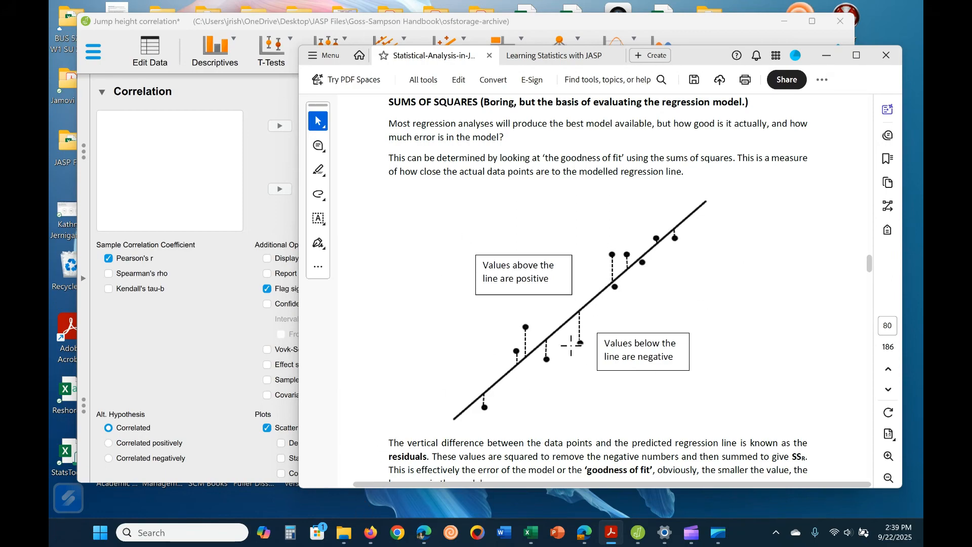
- Read the handbook's explanation of residuals, goodness of fit and model sum of squares through to the R² and F formulas
{"action": "scroll", "coordinate": [752, 350], "scroll_direction": "down", "scroll_amount": 5}
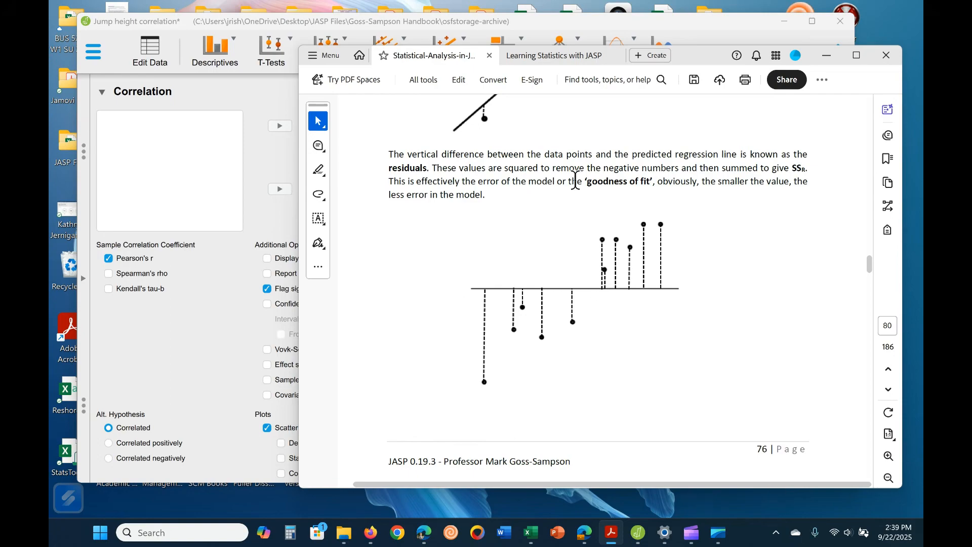
{"action": "scroll", "coordinate": [580, 179], "scroll_direction": "down", "scroll_amount": 3}
{"action": "scroll", "coordinate": [580, 178], "scroll_direction": "up", "scroll_amount": 3}
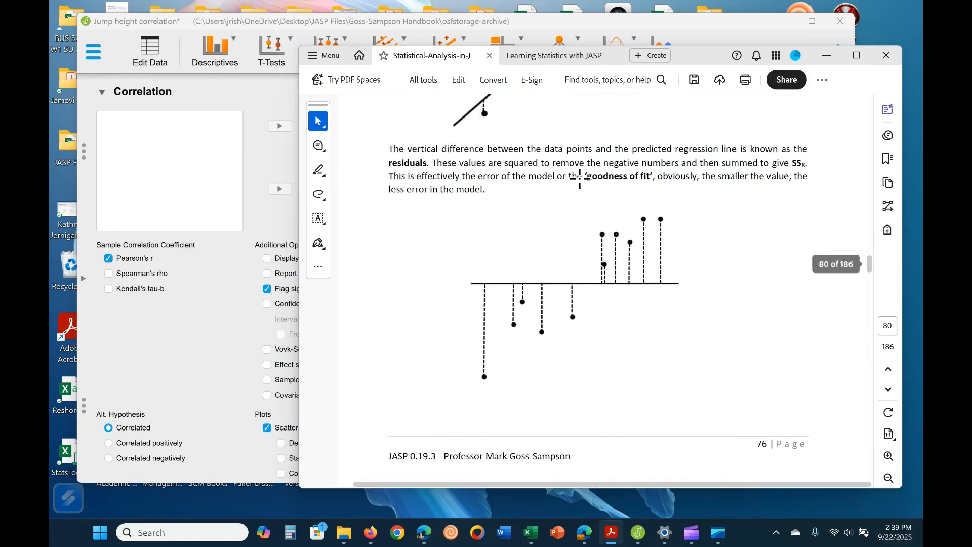
{"action": "scroll", "coordinate": [580, 178], "scroll_direction": "up", "scroll_amount": 5}
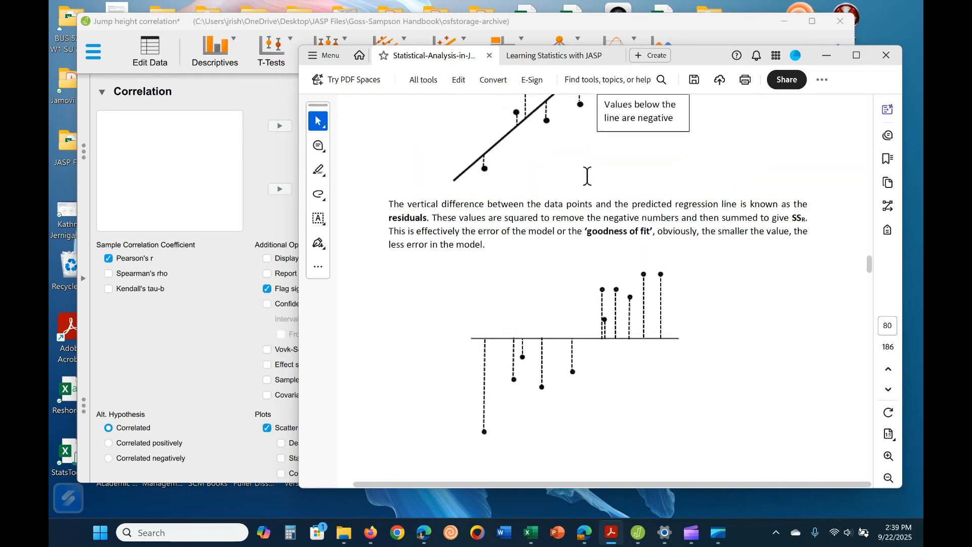
{"action": "scroll", "coordinate": [591, 323], "scroll_direction": "down", "scroll_amount": 15}
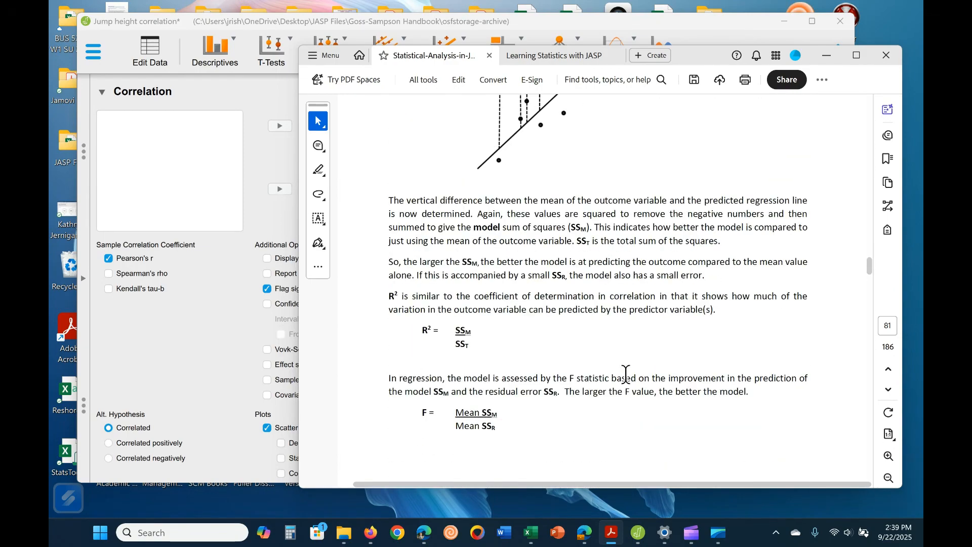
- Reread the handbook's model sum of squares diagram, the R² and F formulas, and their explanations
{"action": "scroll", "coordinate": [626, 374], "scroll_direction": "down", "scroll_amount": 8}
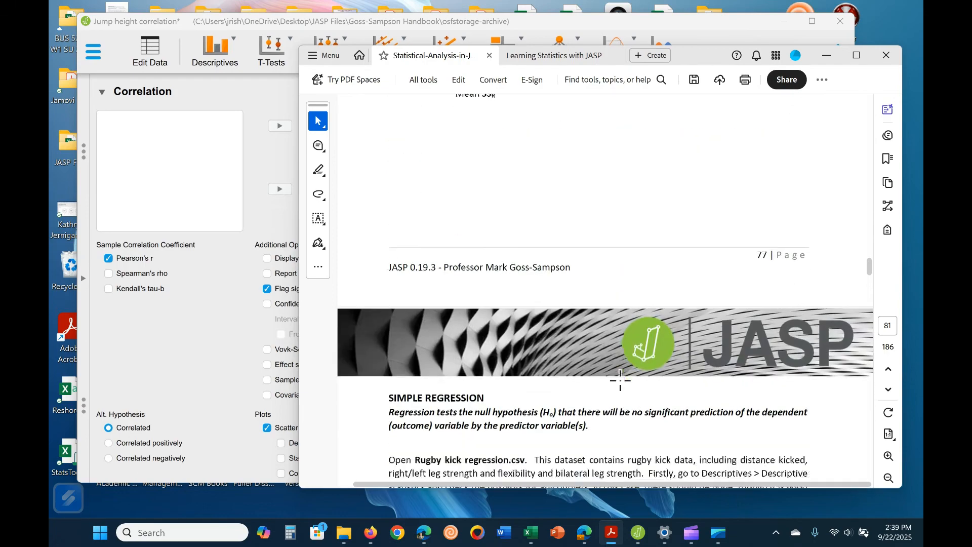
{"action": "scroll", "coordinate": [618, 390], "scroll_direction": "down", "scroll_amount": 5}
{"action": "scroll", "coordinate": [614, 405], "scroll_direction": "up", "scroll_amount": 12}
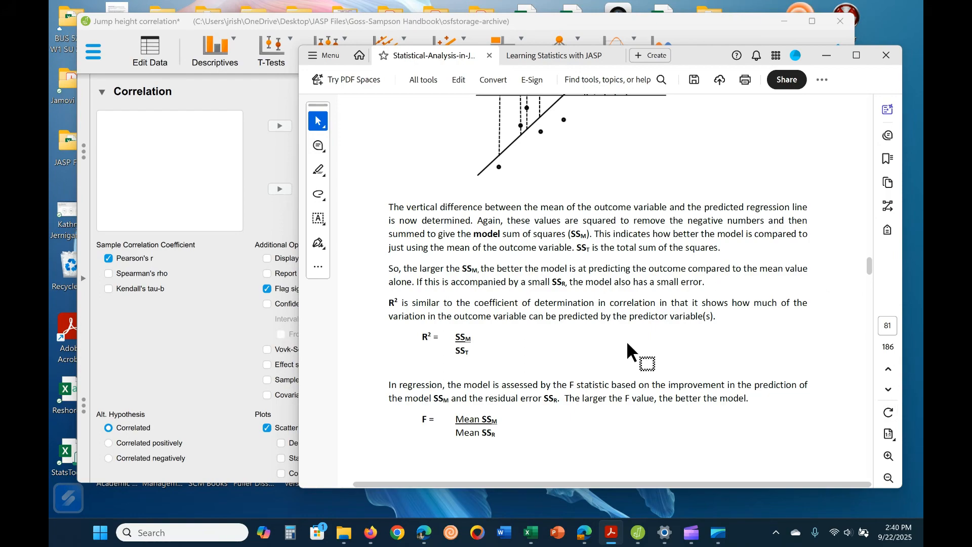
{"action": "scroll", "coordinate": [628, 344], "scroll_direction": "down", "scroll_amount": 3}
{"action": "scroll", "coordinate": [647, 356], "scroll_direction": "down", "scroll_amount": 6}
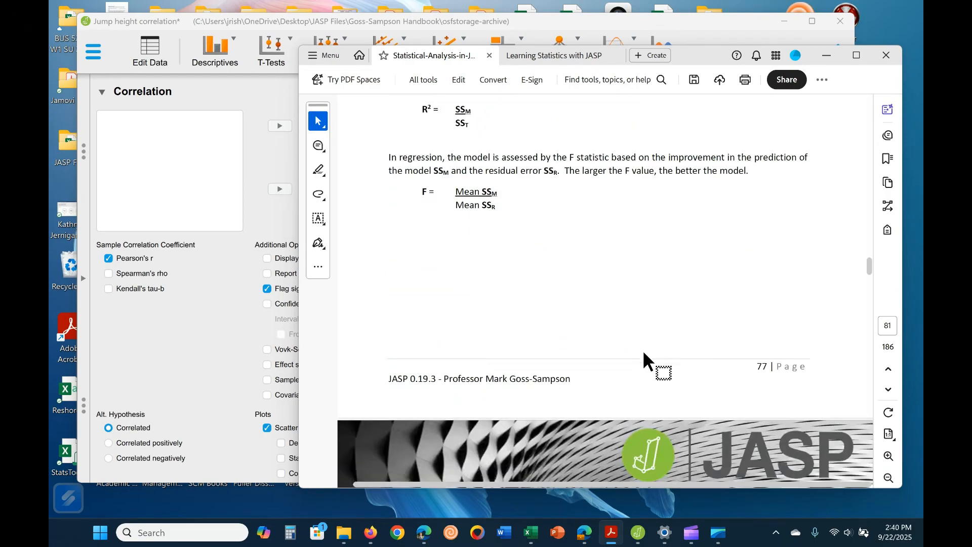
{"action": "scroll", "coordinate": [642, 361], "scroll_direction": "up", "scroll_amount": 12}
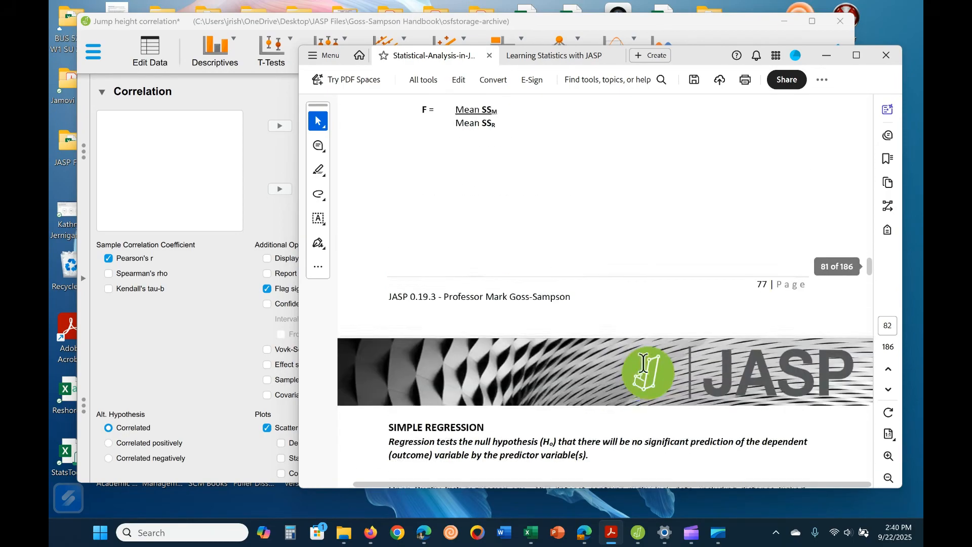
{"action": "scroll", "coordinate": [642, 387], "scroll_direction": "up", "scroll_amount": 4}
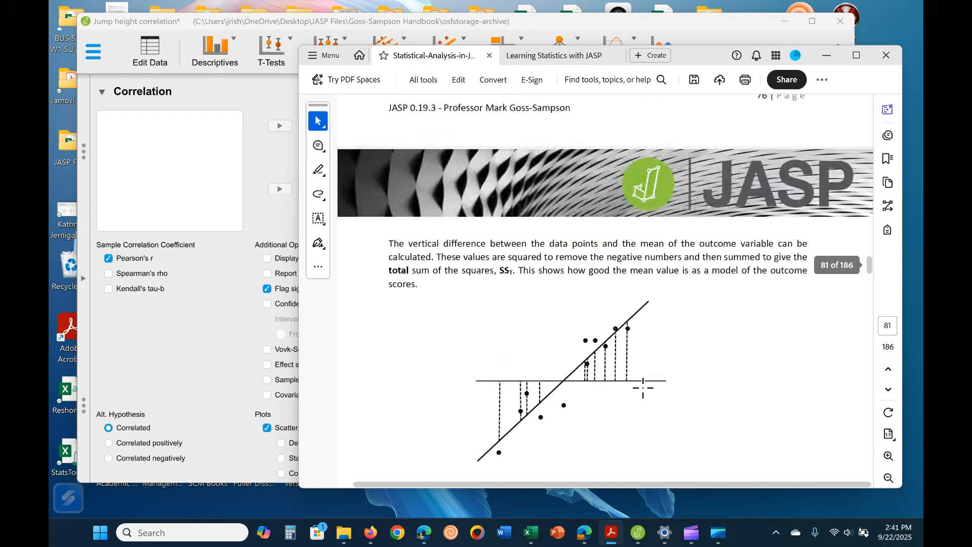
{"action": "scroll", "coordinate": [639, 395], "scroll_direction": "down", "scroll_amount": 7}
{"action": "scroll", "coordinate": [638, 405], "scroll_direction": "down", "scroll_amount": 2}
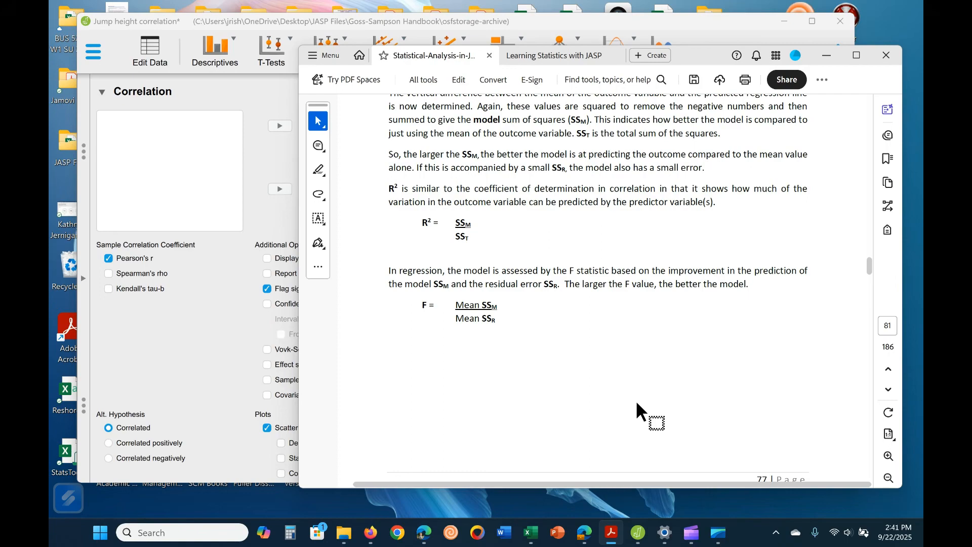
{"action": "scroll", "coordinate": [623, 368], "scroll_direction": "up", "scroll_amount": 1}
{"action": "scroll", "coordinate": [621, 379], "scroll_direction": "down", "scroll_amount": 3}
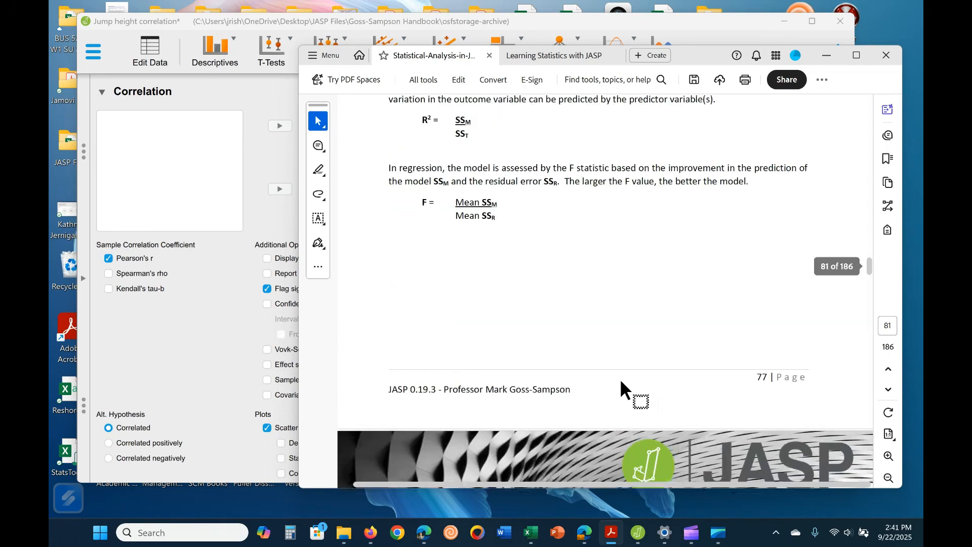
- Read the handbook's Simple Regression section, covering the null hypothesis, the dataset to open, the outlier check and the regression setup
{"action": "scroll", "coordinate": [621, 390], "scroll_direction": "down", "scroll_amount": 5}
{"action": "scroll", "coordinate": [645, 397], "scroll_direction": "down", "scroll_amount": 4}
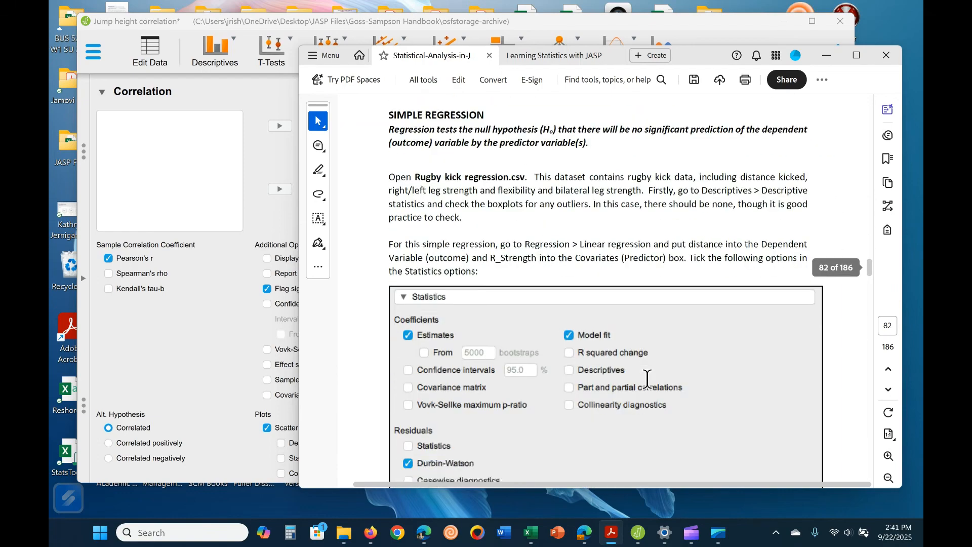
{"action": "scroll", "coordinate": [647, 379], "scroll_direction": "up", "scroll_amount": 2}
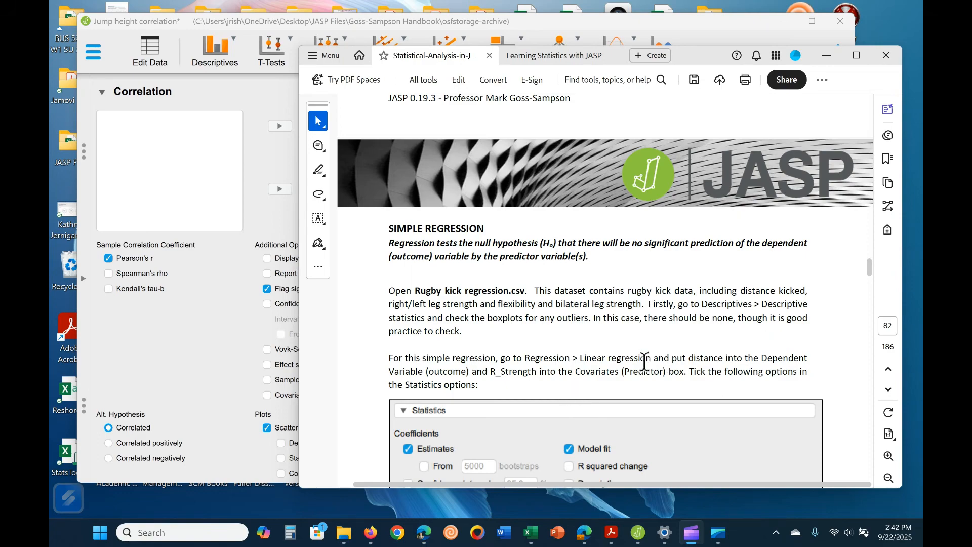
{"action": "scroll", "coordinate": [644, 363], "scroll_direction": "down", "scroll_amount": 4}
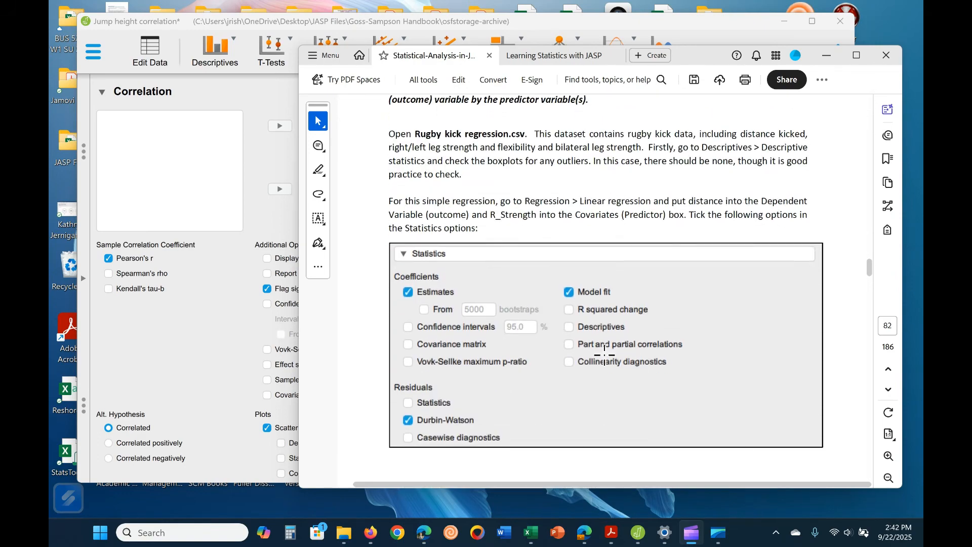
{"action": "scroll", "coordinate": [450, 224], "scroll_direction": "up", "scroll_amount": 1}
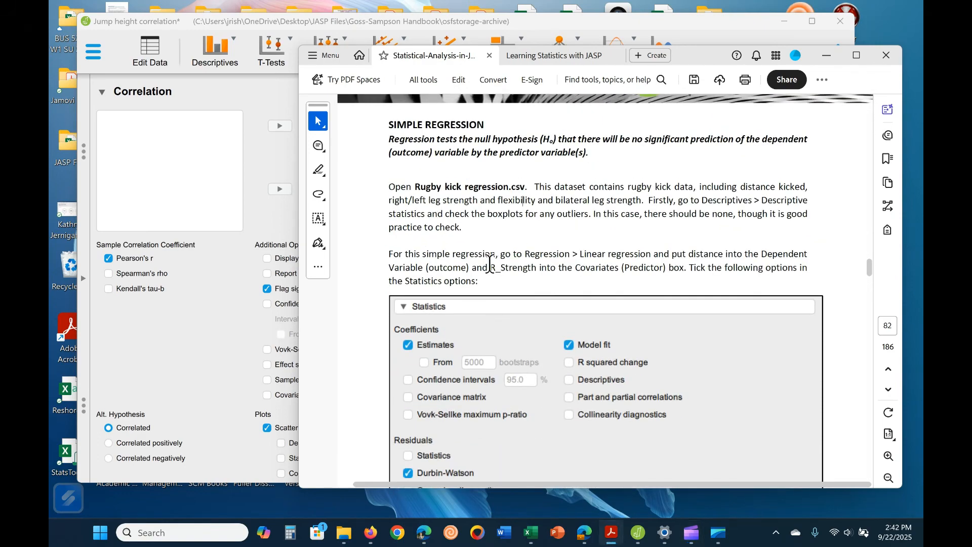
- Switch to JASP and open the recent data file Rugby kick regression.csv
{"action": "left_click", "coordinate": [177, 326]}
{"action": "left_click", "coordinate": [89, 54]}
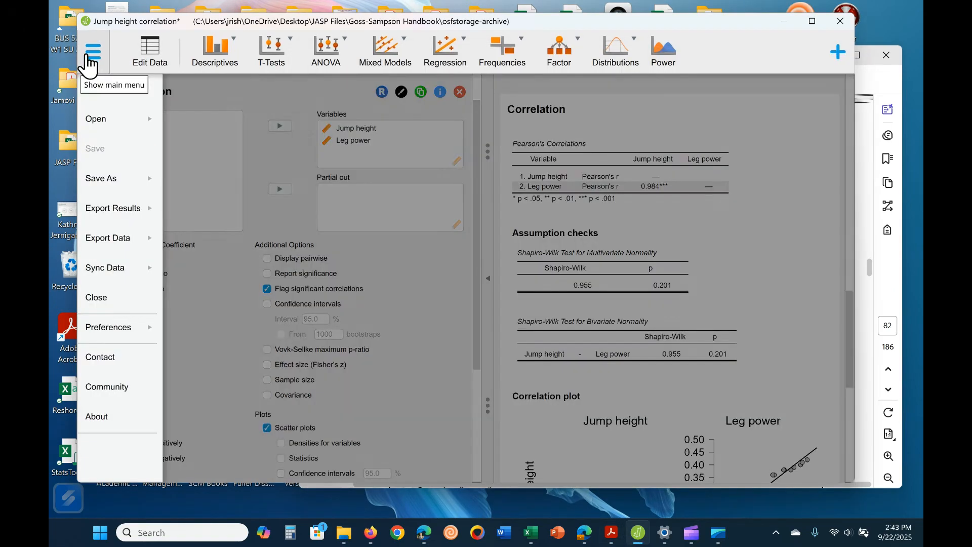
{"action": "left_click", "coordinate": [96, 120]}
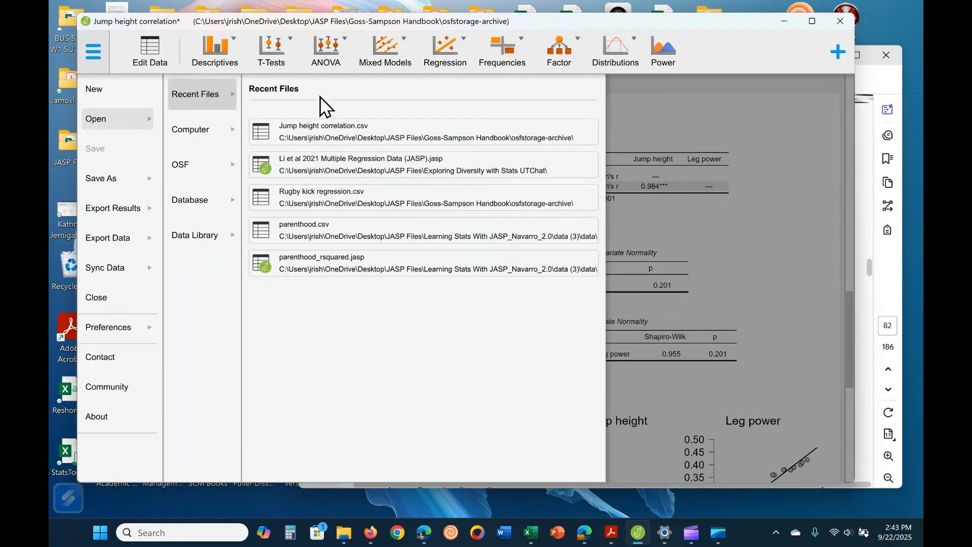
{"action": "left_click", "coordinate": [315, 206]}
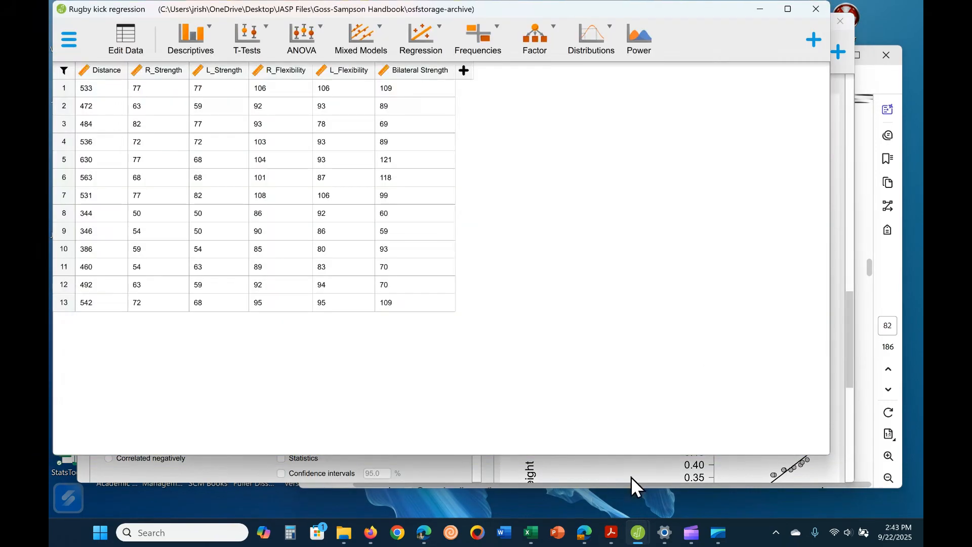
- Close the Jump height correlation window without saving its changes
{"action": "left_click", "coordinate": [632, 476]}
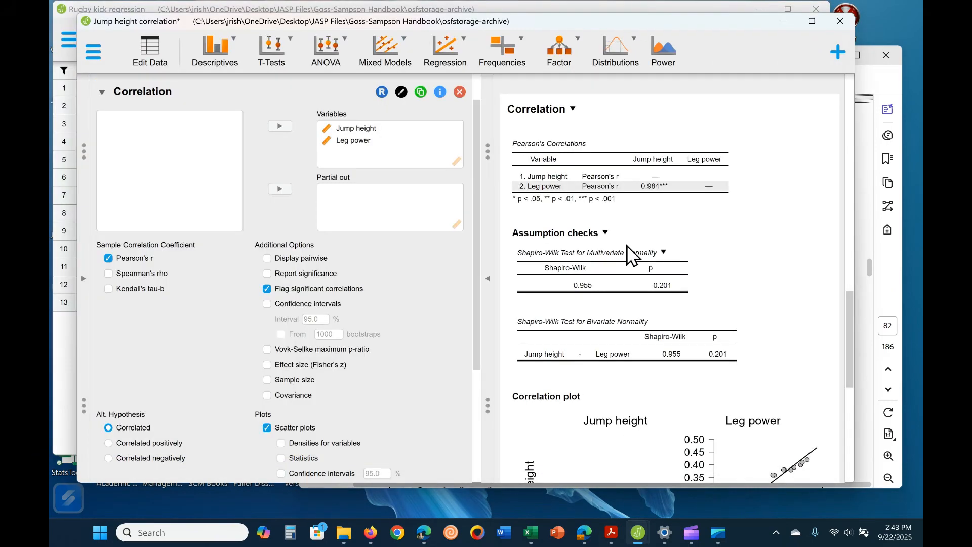
{"action": "left_click", "coordinate": [842, 23]}
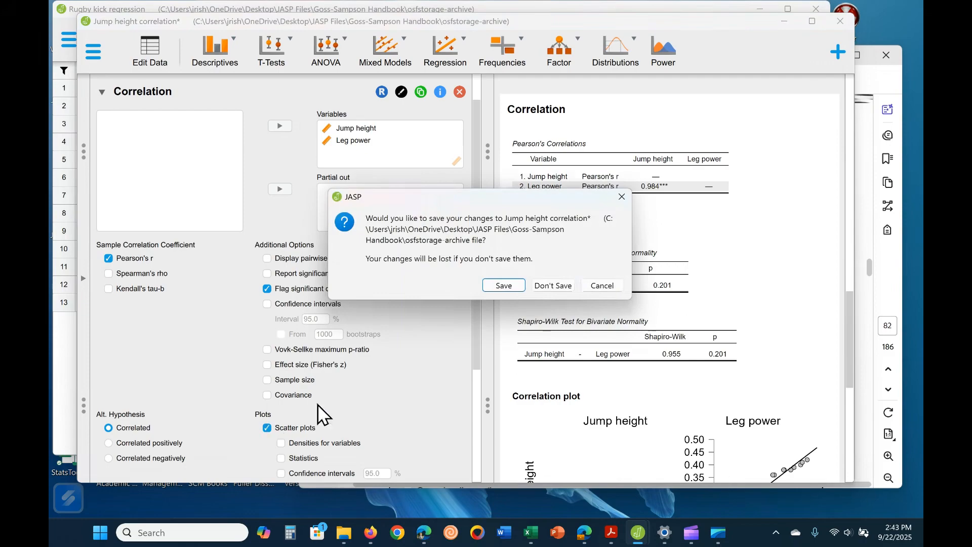
{"action": "left_click", "coordinate": [557, 286]}
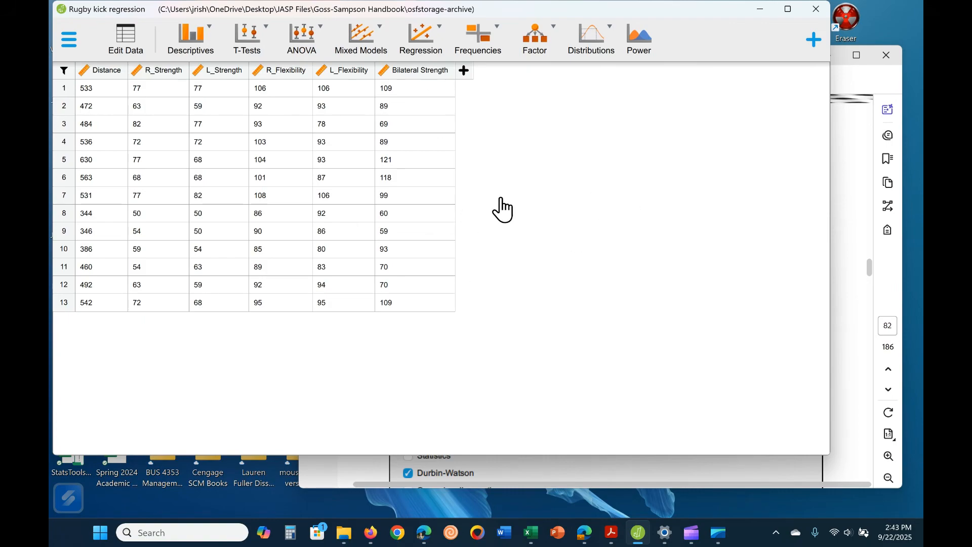
- Return to the handbook and review the linear regression Statistics options and the "Understanding the output" section
{"action": "left_click", "coordinate": [842, 416]}
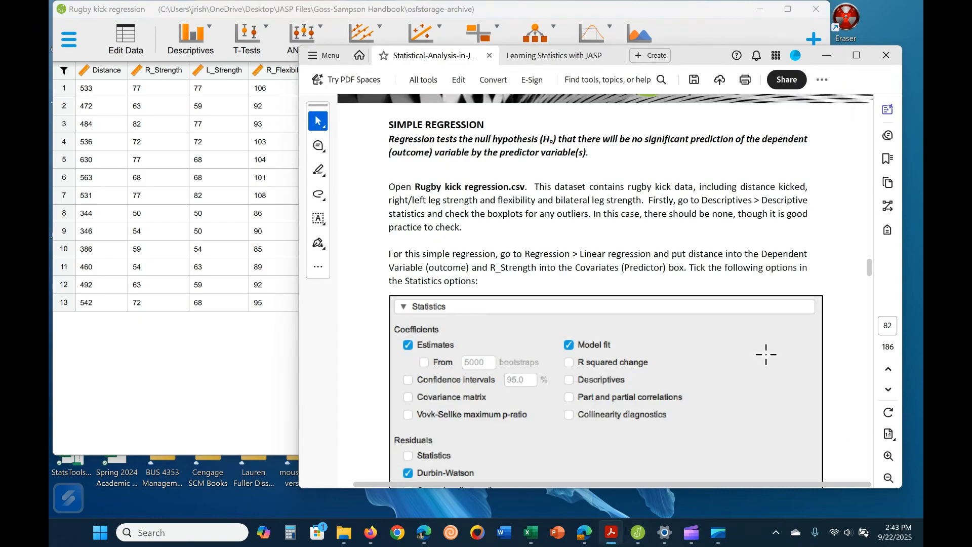
{"action": "scroll", "coordinate": [466, 235], "scroll_direction": "down", "scroll_amount": 5}
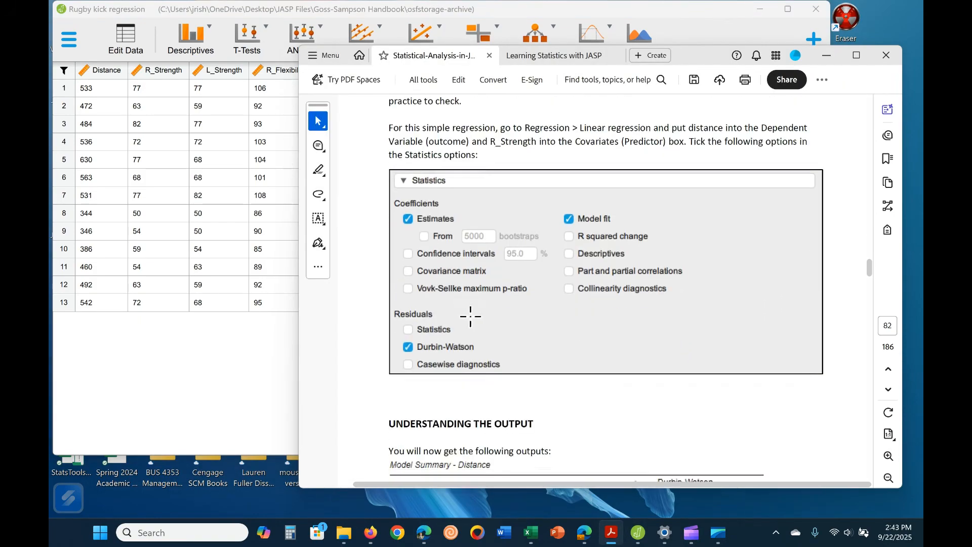
{"action": "scroll", "coordinate": [479, 405], "scroll_direction": "down", "scroll_amount": 8}
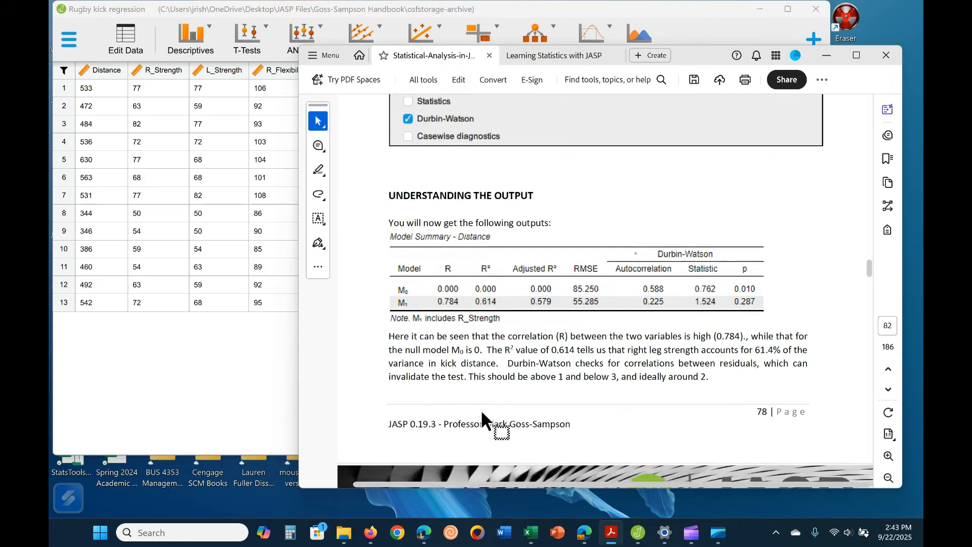
{"action": "scroll", "coordinate": [481, 417], "scroll_direction": "up", "scroll_amount": 10}
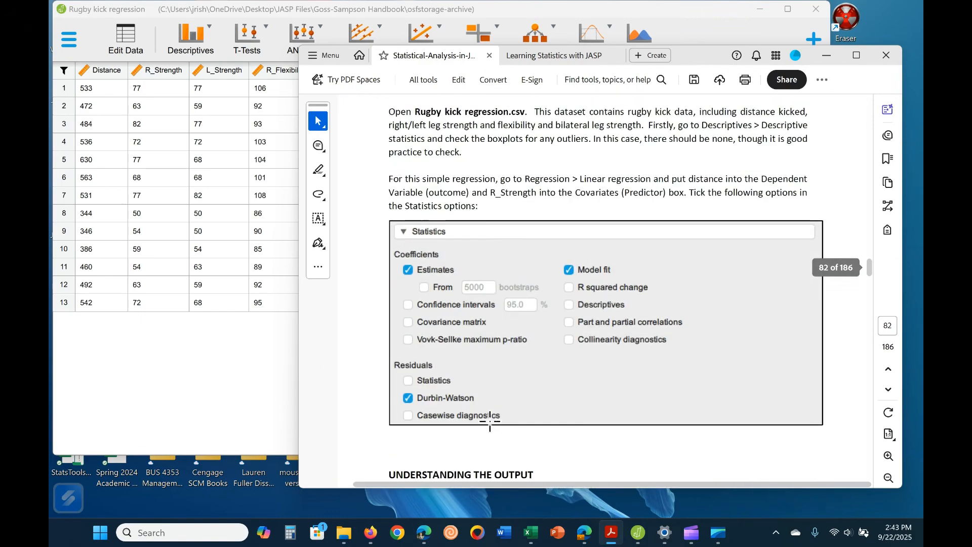
{"action": "scroll", "coordinate": [492, 421], "scroll_direction": "up", "scroll_amount": 2}
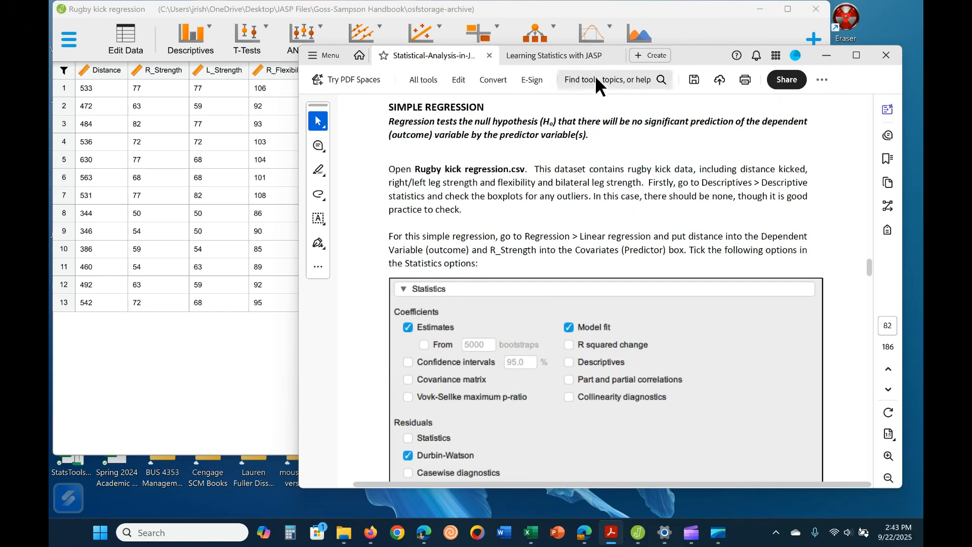
- Start Descriptive Statistics in JASP on all six variables, from Distance to Bilateral Strength, and review the results table
{"action": "left_click", "coordinate": [165, 436]}
{"action": "left_click", "coordinate": [191, 39]}
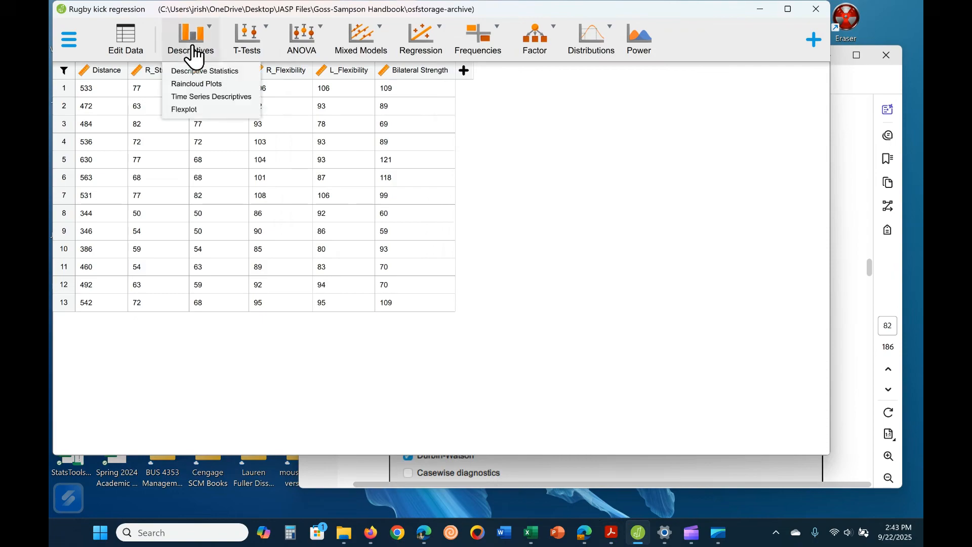
{"action": "left_click", "coordinate": [188, 72]}
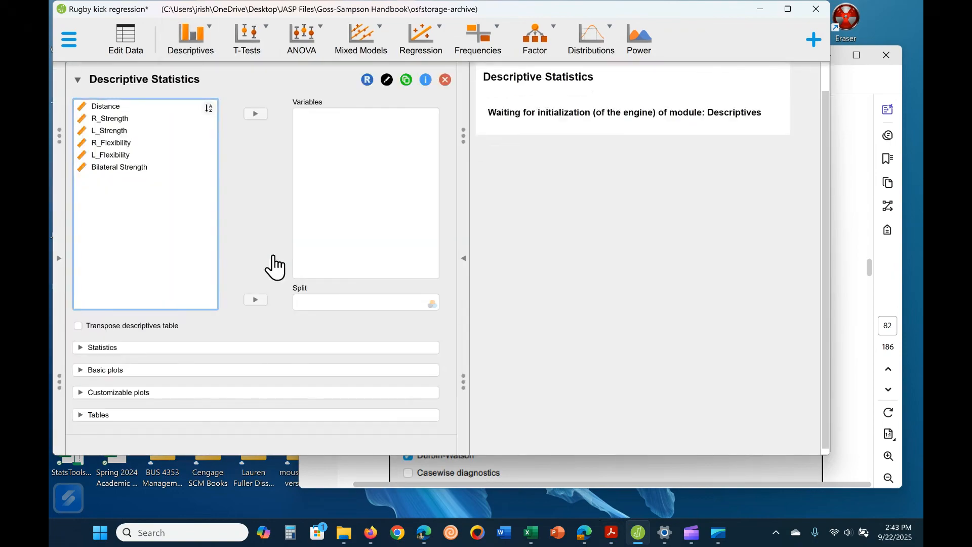
{"action": "left_click", "coordinate": [117, 108]}
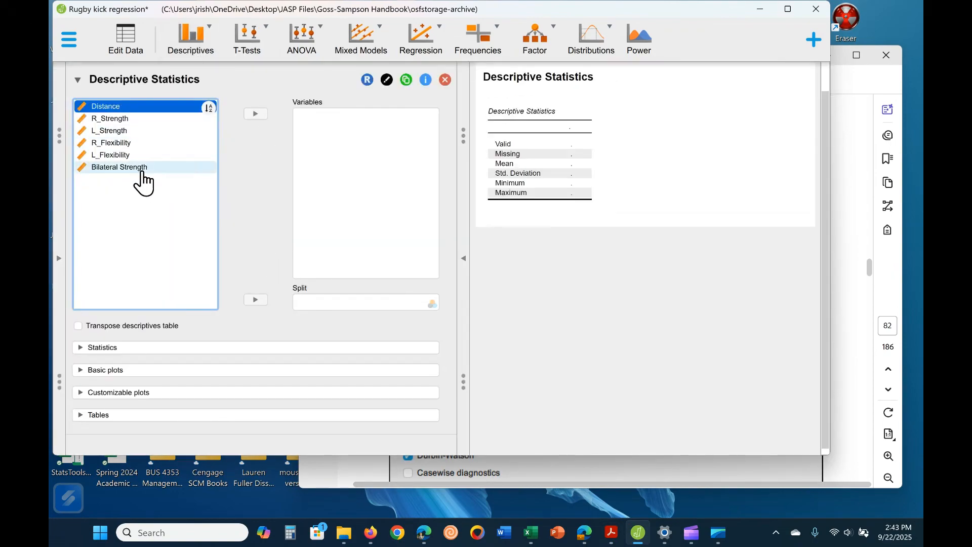
{"action": "left_click", "coordinate": [143, 172], "text": "shift"}
{"action": "left_click", "coordinate": [256, 114]}
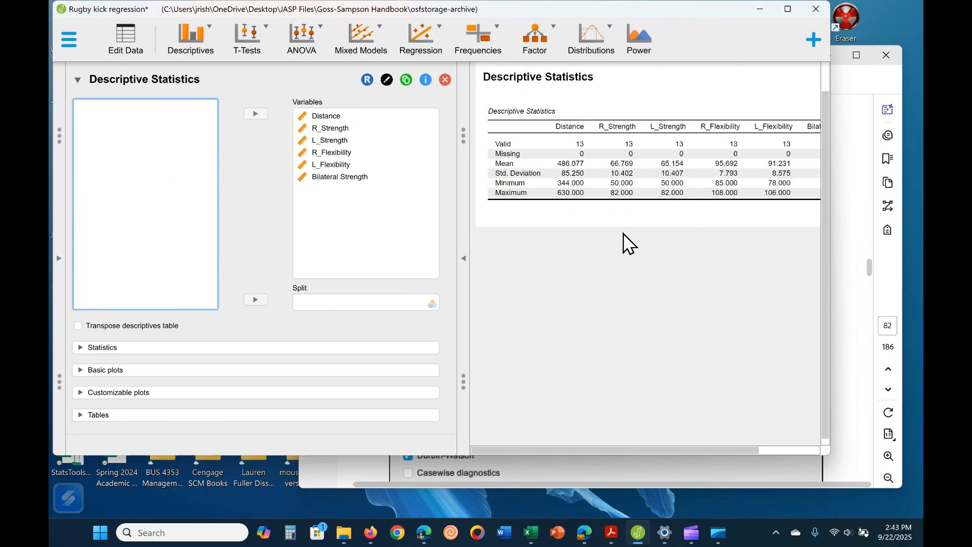
{"action": "left_click_drag", "start_coordinate": [687, 450], "coordinate": [623, 445]}
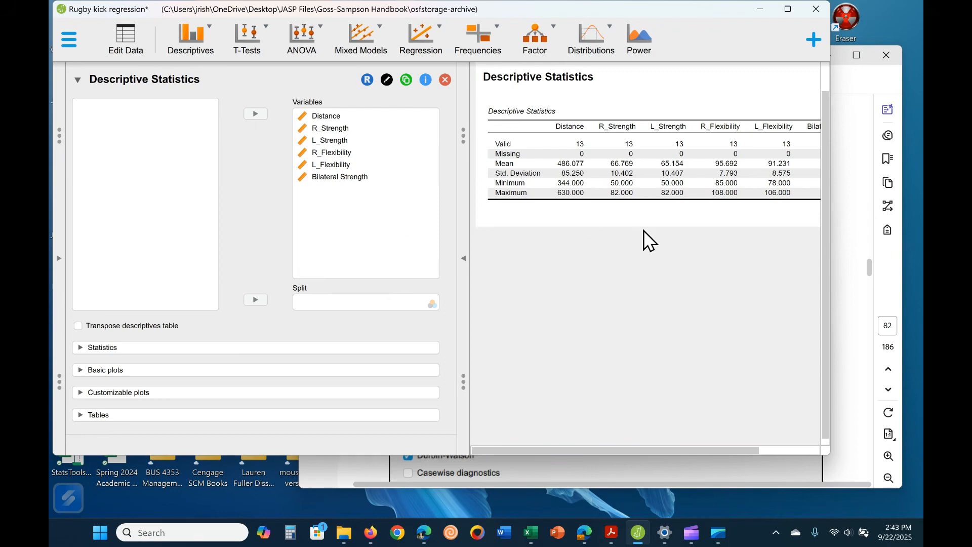
- Try adding the Shapiro-Wilk test to the descriptives, examine its results across the variables, and remove it again
{"action": "left_click", "coordinate": [102, 348]}
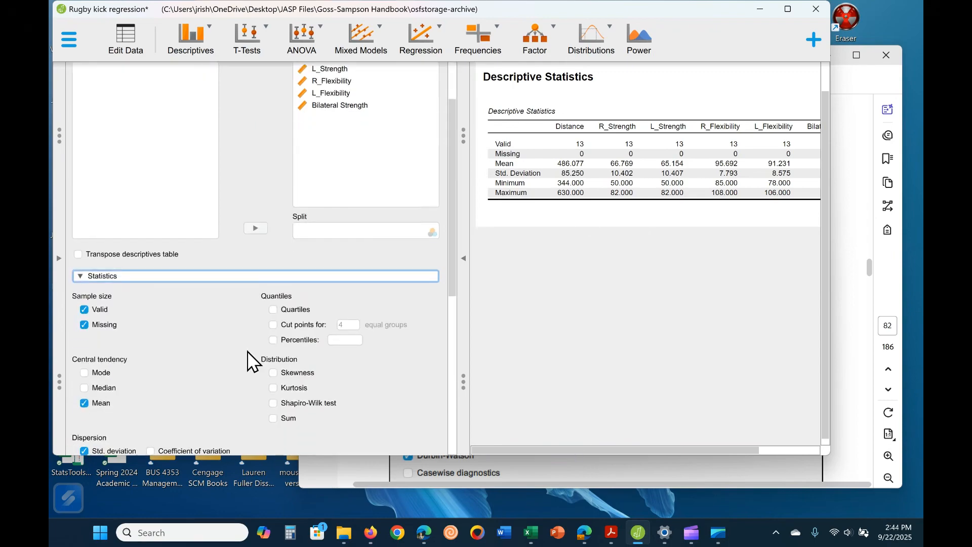
{"action": "scroll", "coordinate": [248, 351], "scroll_direction": "down", "scroll_amount": 1}
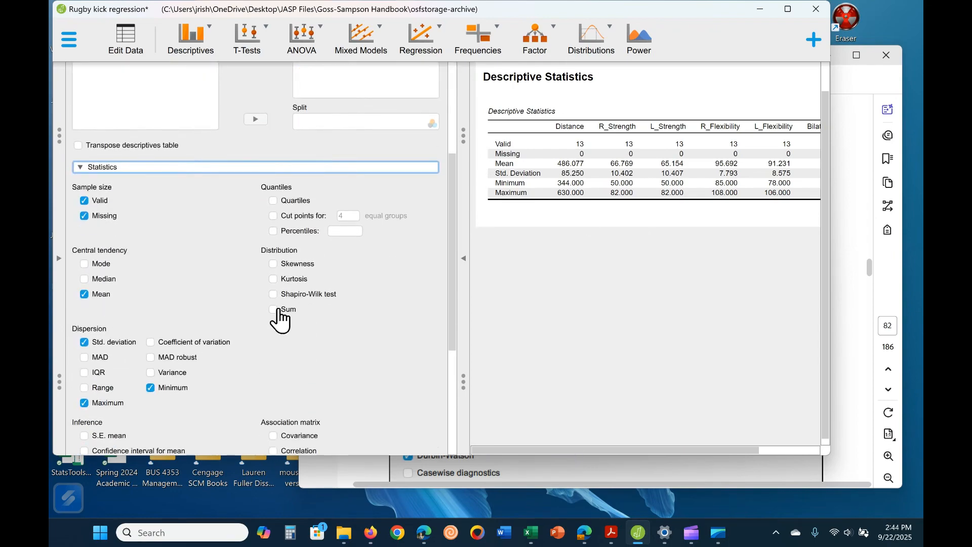
{"action": "left_click", "coordinate": [274, 295]}
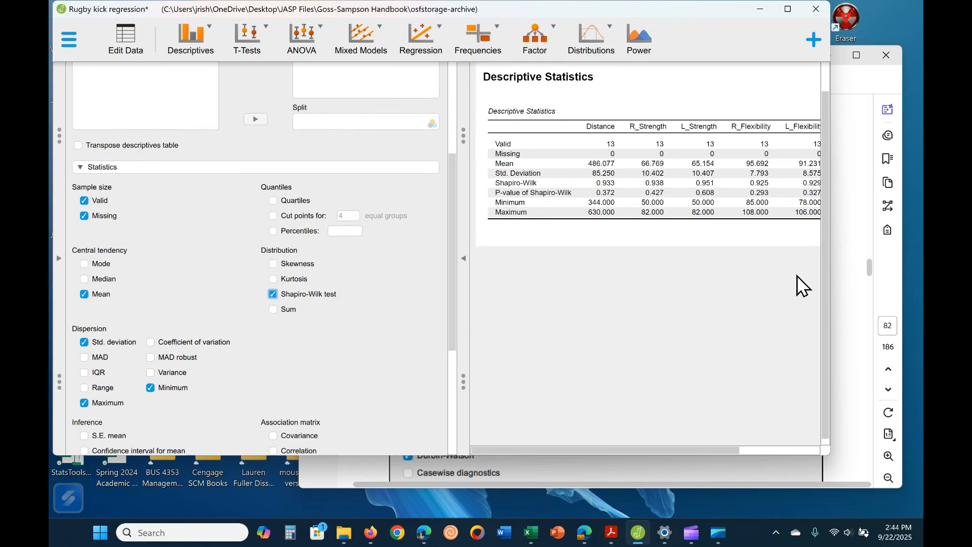
{"action": "mouse_move", "coordinate": [688, 453]}
{"action": "left_mouse_down"}
{"action": "mouse_move", "coordinate": [765, 455]}
{"action": "mouse_move", "coordinate": [684, 452]}
{"action": "left_mouse_up"}
{"action": "left_click", "coordinate": [274, 295]}
- Try adding Skewness and Kurtosis to the descriptives, look over the values, and clear both statistics again
{"action": "left_click", "coordinate": [274, 264]}
{"action": "left_click", "coordinate": [274, 279]}
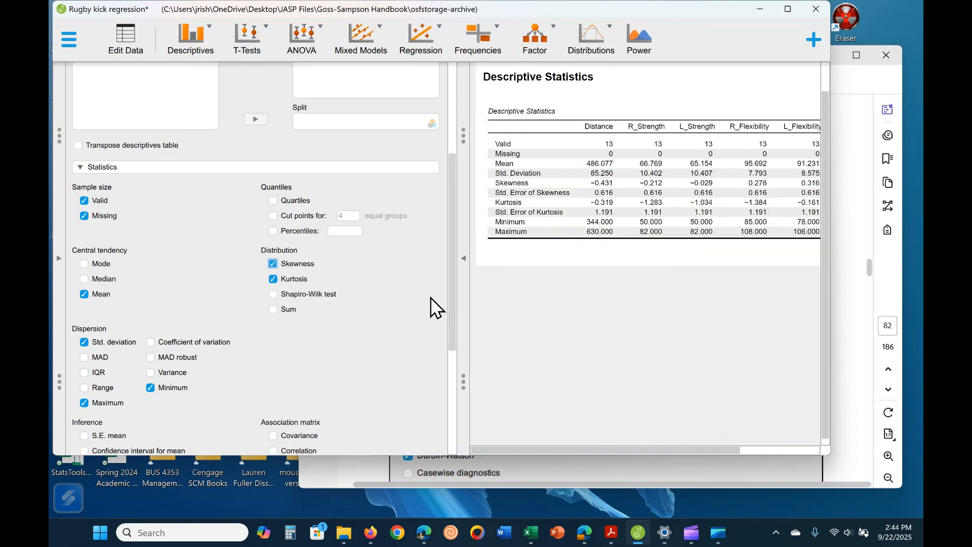
{"action": "left_click_drag", "start_coordinate": [576, 448], "coordinate": [380, 245]}
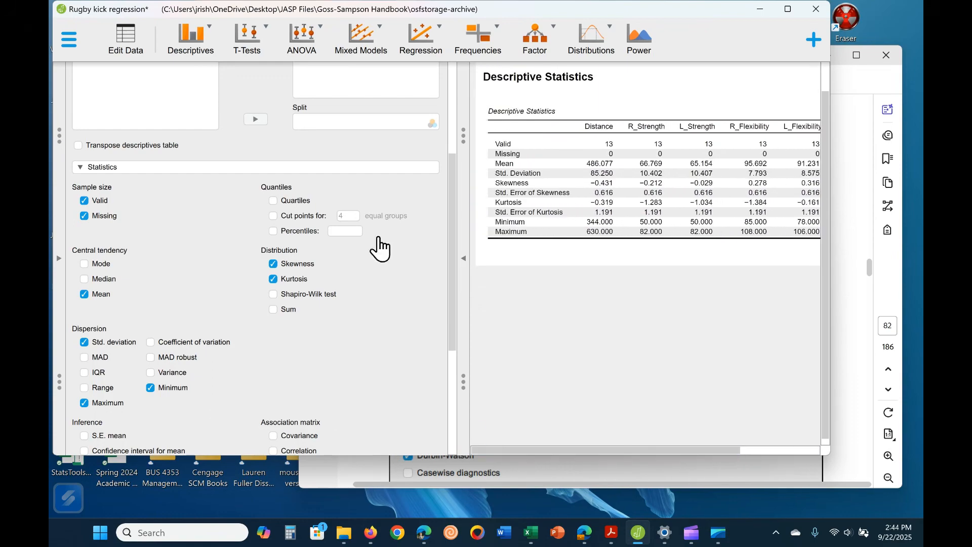
{"action": "left_click", "coordinate": [276, 279]}
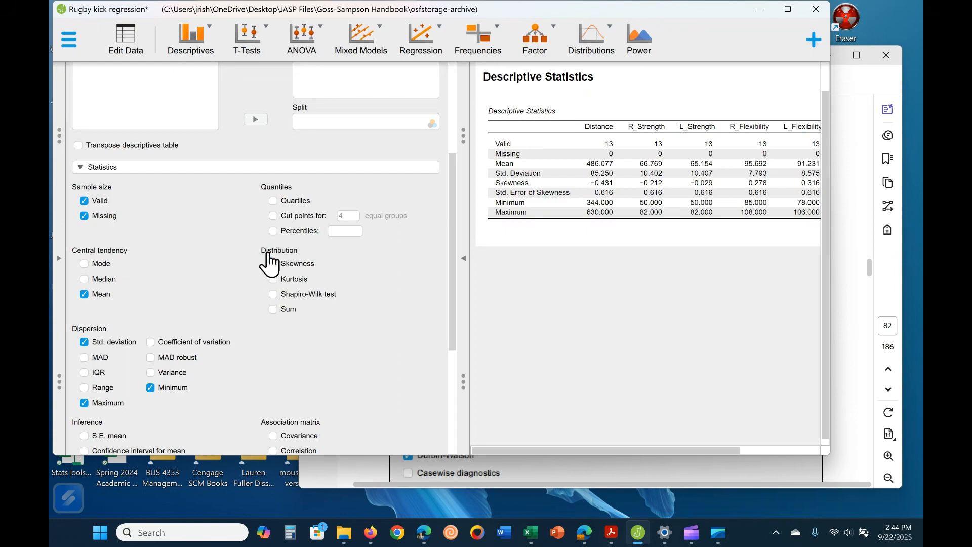
{"action": "left_click", "coordinate": [291, 272]}
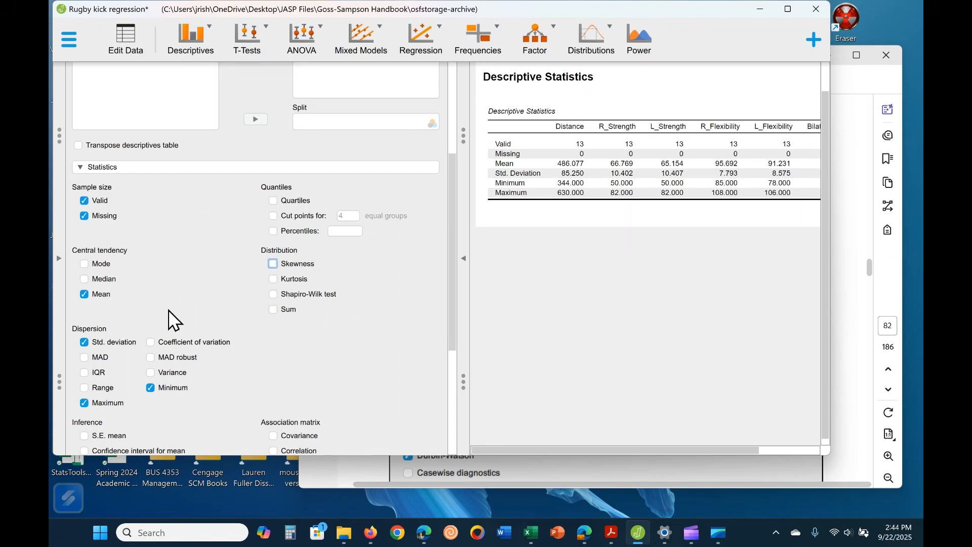
{"action": "scroll", "coordinate": [171, 321], "scroll_direction": "down", "scroll_amount": 2}
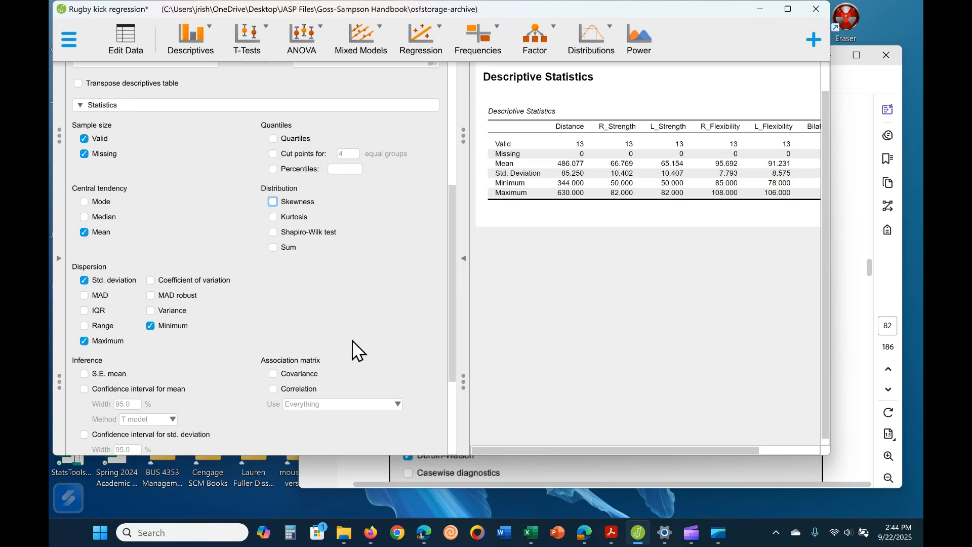
- Try adding the Correlation and Covariance association matrices to the descriptives, look them over, and clear both again
{"action": "scroll", "coordinate": [301, 344], "scroll_direction": "down", "scroll_amount": 2}
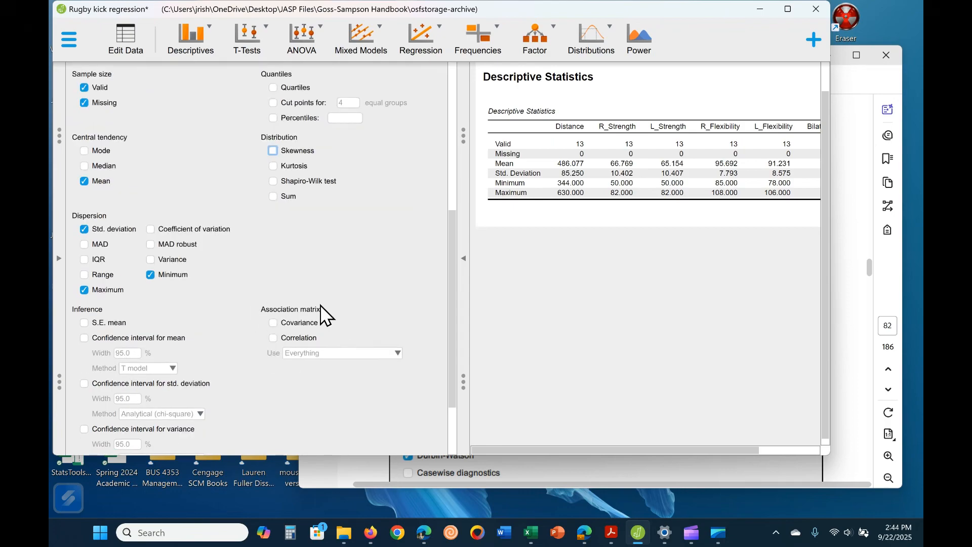
{"action": "left_click", "coordinate": [309, 338]}
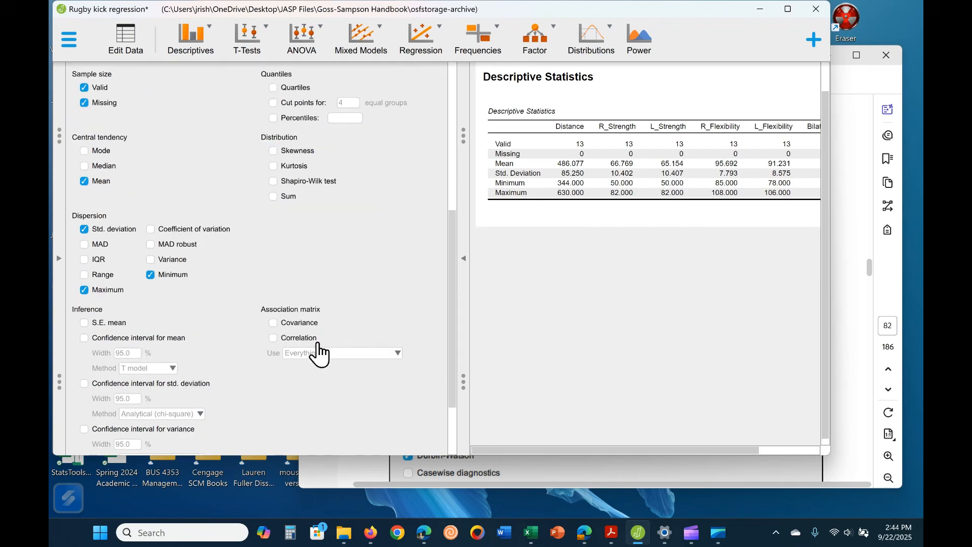
{"action": "left_click_drag", "start_coordinate": [532, 453], "coordinate": [374, 441]}
{"action": "left_click", "coordinate": [355, 353]}
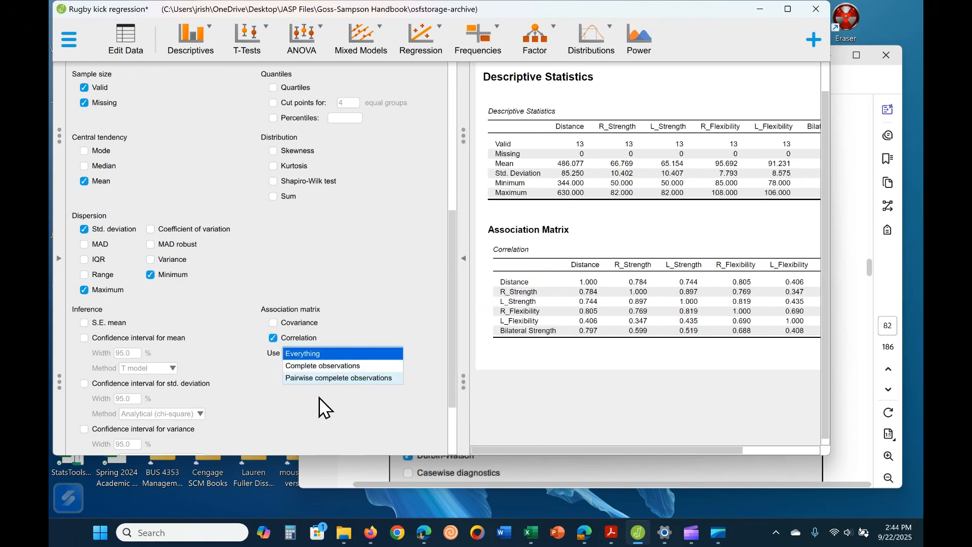
{"action": "left_click", "coordinate": [310, 446]}
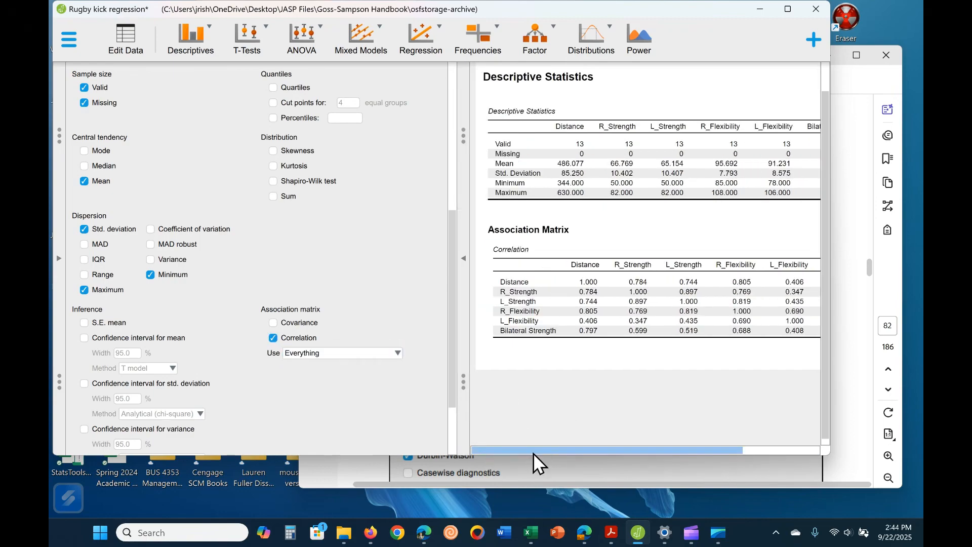
{"action": "left_click_drag", "start_coordinate": [535, 456], "coordinate": [507, 464]}
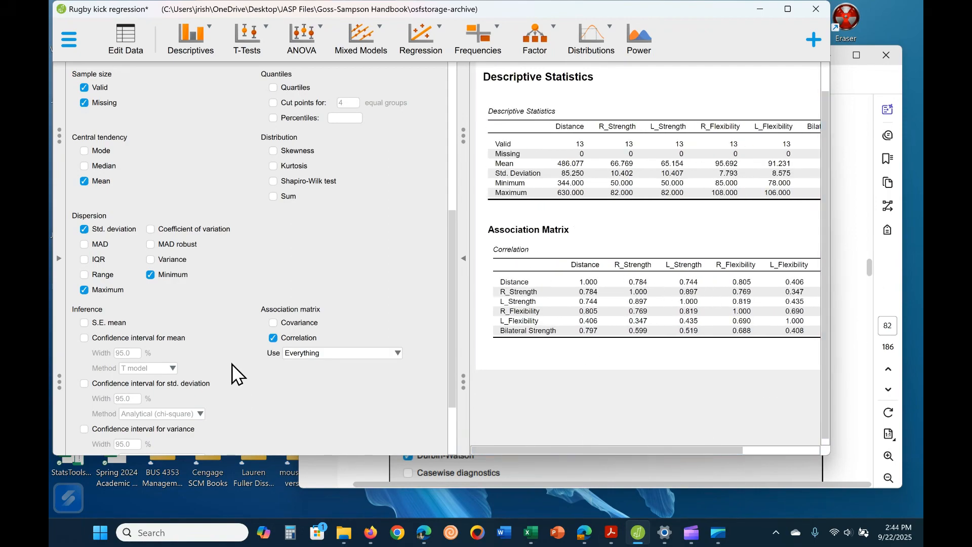
{"action": "left_click", "coordinate": [271, 324]}
{"action": "scroll", "coordinate": [757, 390], "scroll_direction": "down", "scroll_amount": 1}
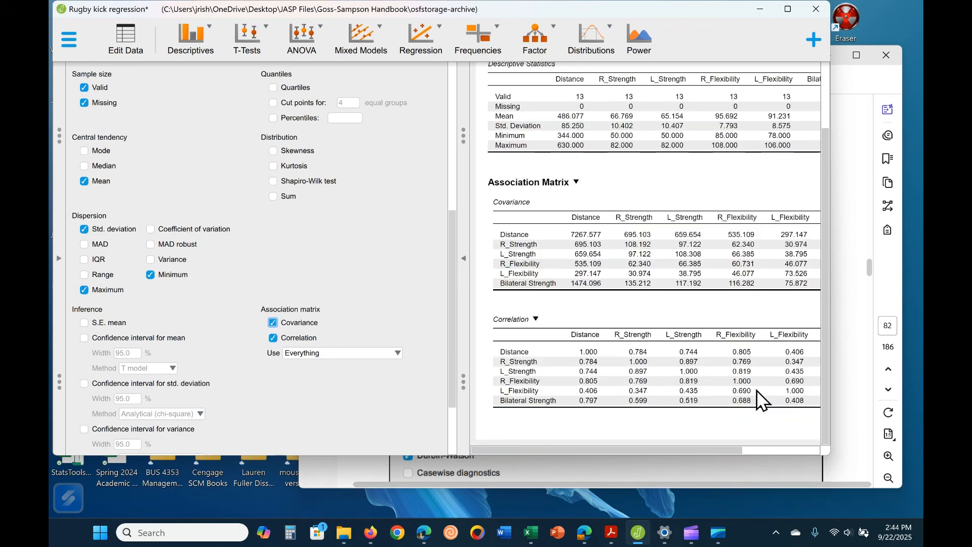
{"action": "left_click", "coordinate": [274, 324]}
{"action": "left_click", "coordinate": [274, 338]}
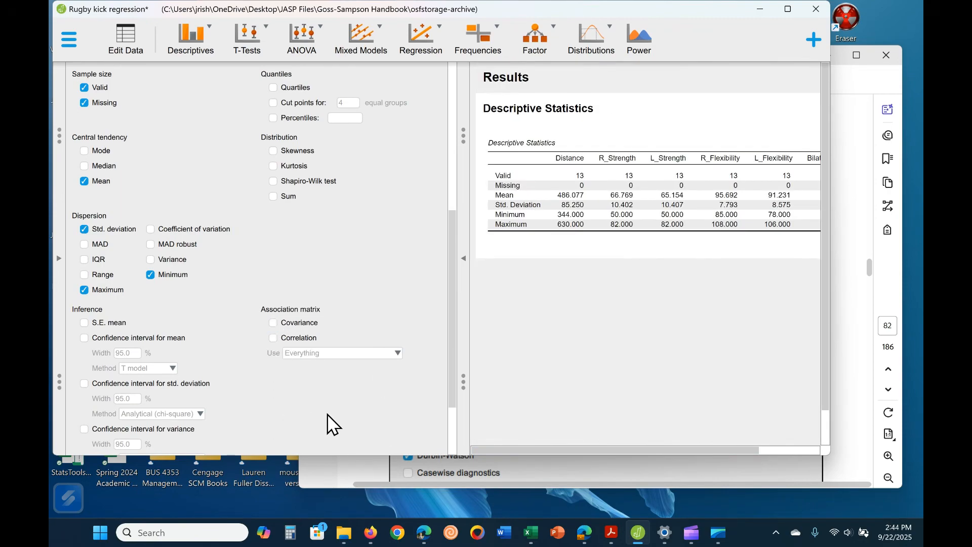
- Try adding Q-Q plots to the descriptives and inspect the plot of each variable from Distance to Bilateral Strength
{"action": "scroll", "coordinate": [301, 360], "scroll_direction": "down", "scroll_amount": 4}
{"action": "left_click", "coordinate": [217, 391]}
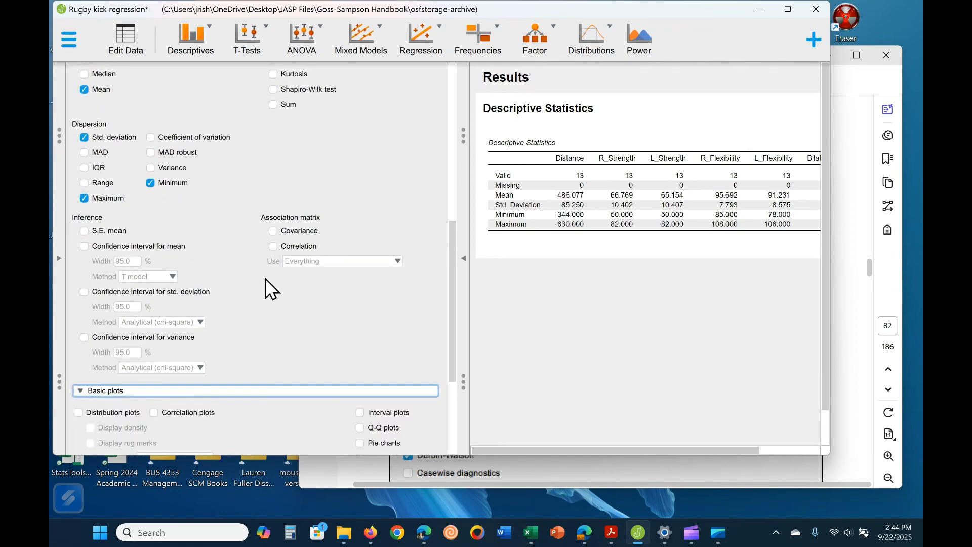
{"action": "scroll", "coordinate": [253, 304], "scroll_direction": "down", "scroll_amount": 3}
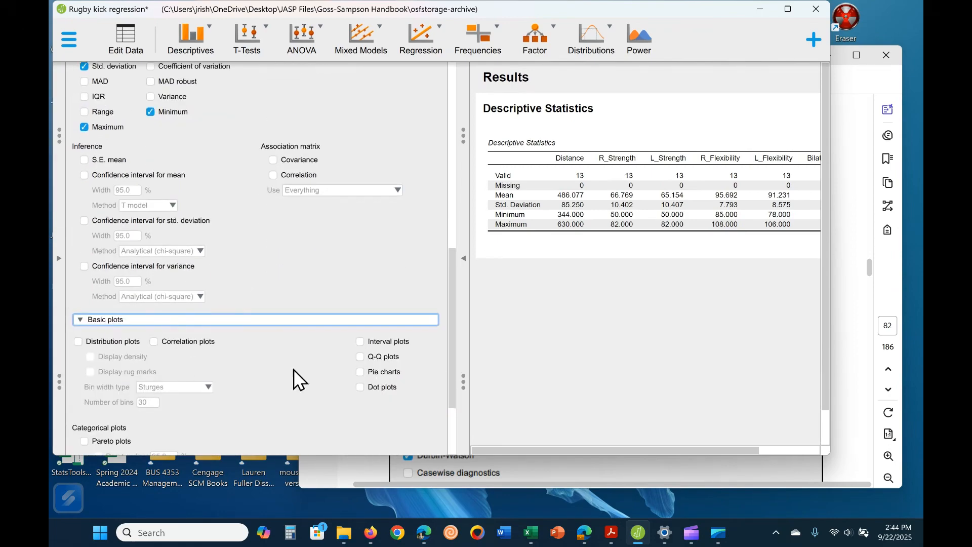
{"action": "left_click", "coordinate": [360, 356]}
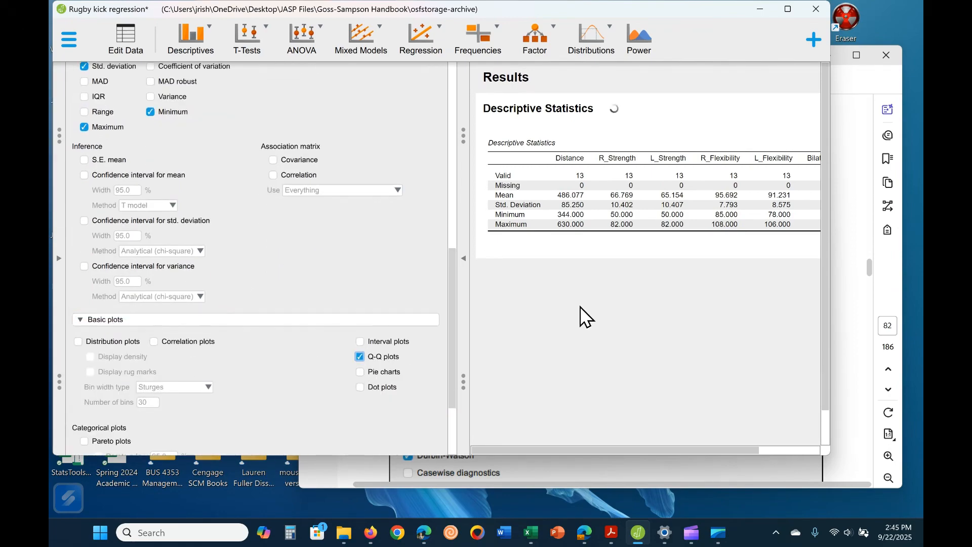
{"action": "scroll", "coordinate": [581, 307], "scroll_direction": "down", "scroll_amount": 3}
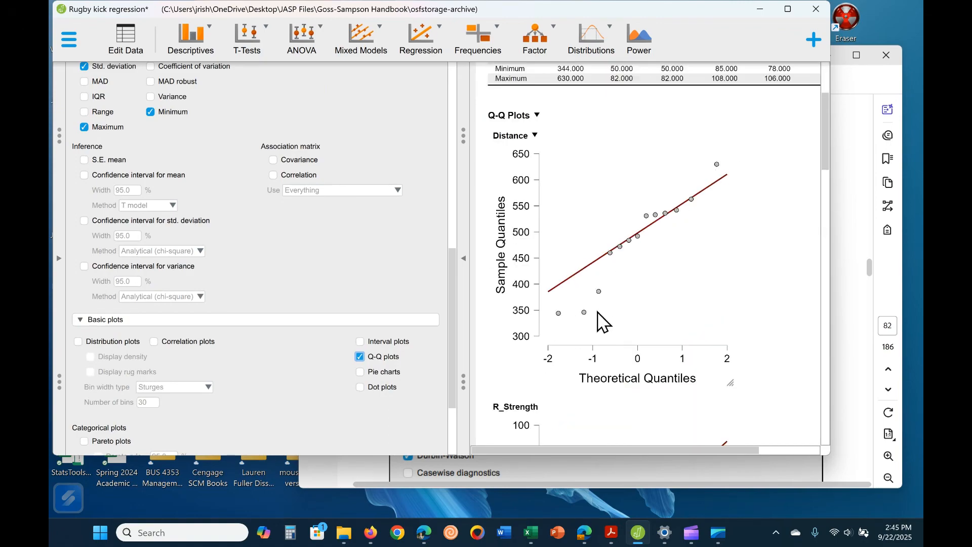
{"action": "scroll", "coordinate": [606, 294], "scroll_direction": "down", "scroll_amount": 1}
{"action": "scroll", "coordinate": [604, 287], "scroll_direction": "down", "scroll_amount": 5}
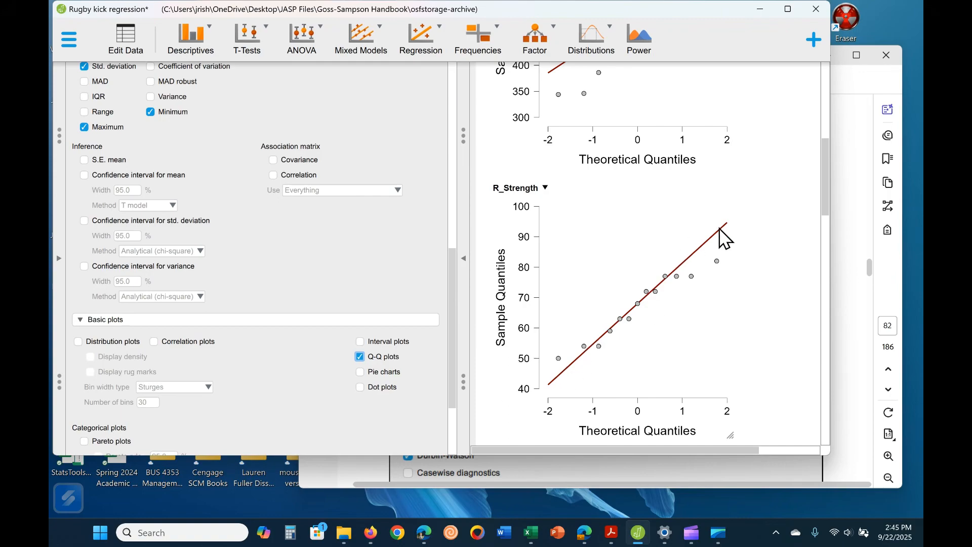
{"action": "scroll", "coordinate": [676, 306], "scroll_direction": "down", "scroll_amount": 15}
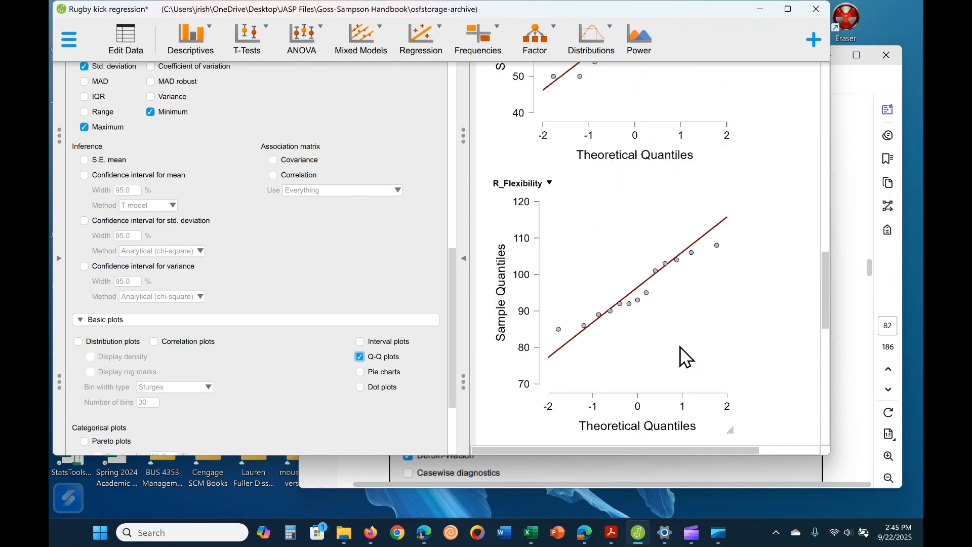
{"action": "scroll", "coordinate": [681, 355], "scroll_direction": "down", "scroll_amount": 10}
{"action": "scroll", "coordinate": [682, 355], "scroll_direction": "up", "scroll_amount": 5}
{"action": "scroll", "coordinate": [719, 207], "scroll_direction": "down", "scroll_amount": 2}
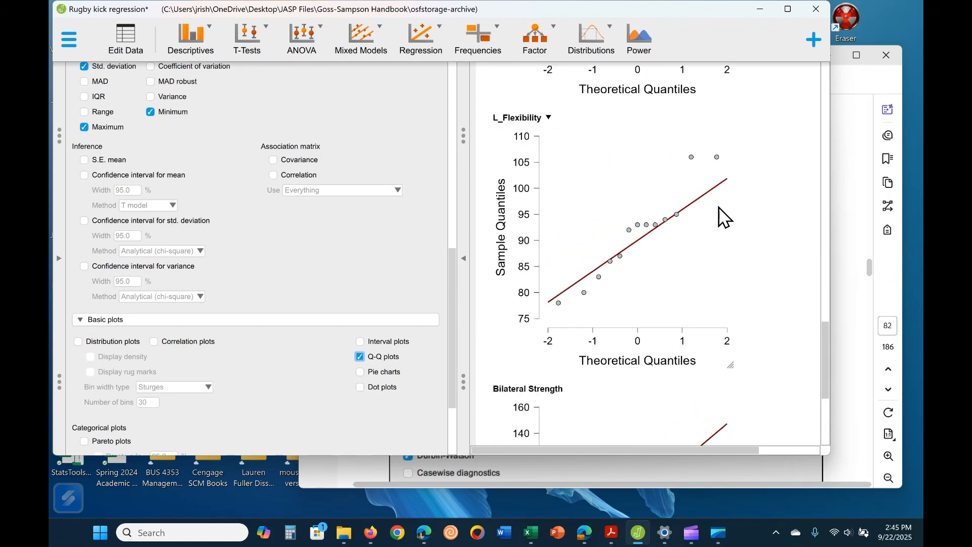
{"action": "scroll", "coordinate": [720, 309], "scroll_direction": "down", "scroll_amount": 4}
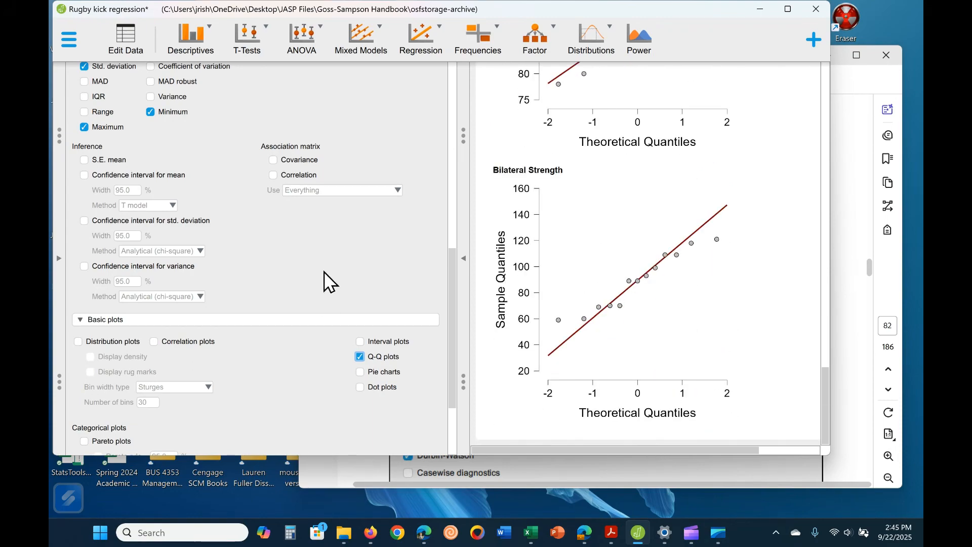
- Check the selected descriptive statistics and remove the Q-Q plots from the output
{"action": "scroll", "coordinate": [318, 272], "scroll_direction": "up", "scroll_amount": 3}
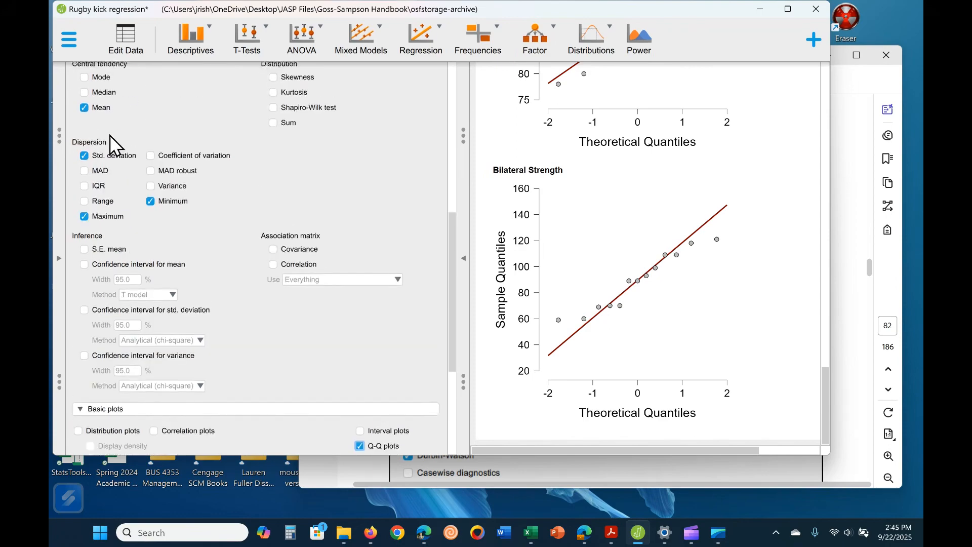
{"action": "scroll", "coordinate": [164, 190], "scroll_direction": "up", "scroll_amount": 1}
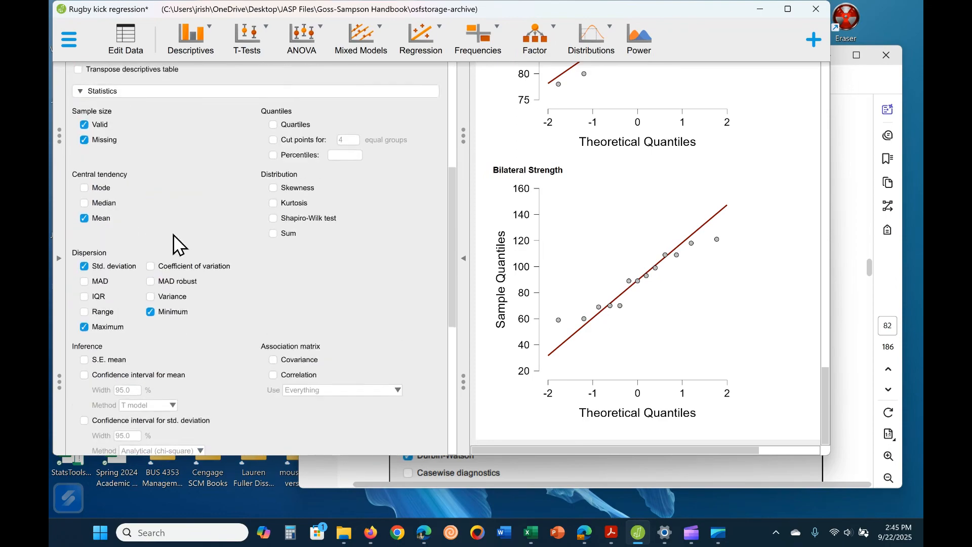
{"action": "scroll", "coordinate": [174, 235], "scroll_direction": "down", "scroll_amount": 6}
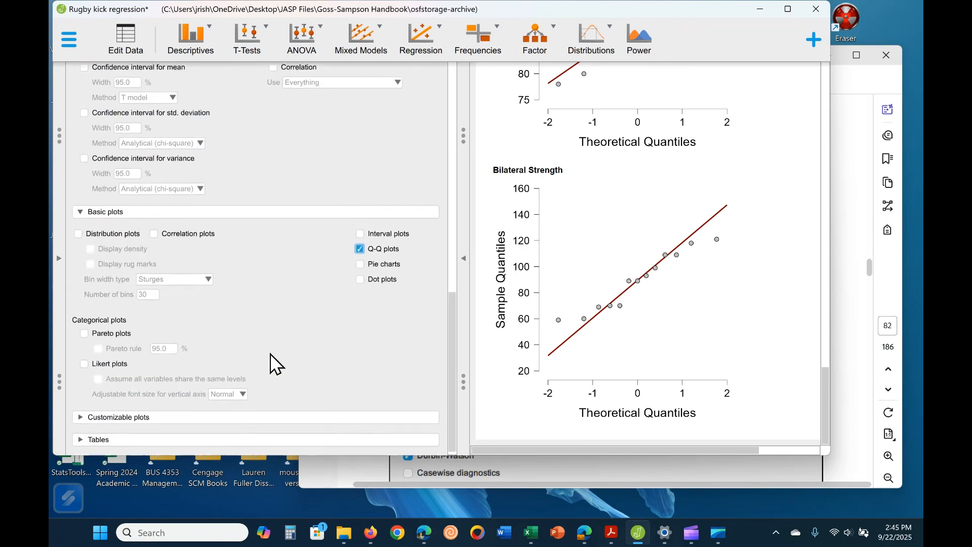
{"action": "left_click", "coordinate": [360, 245]}
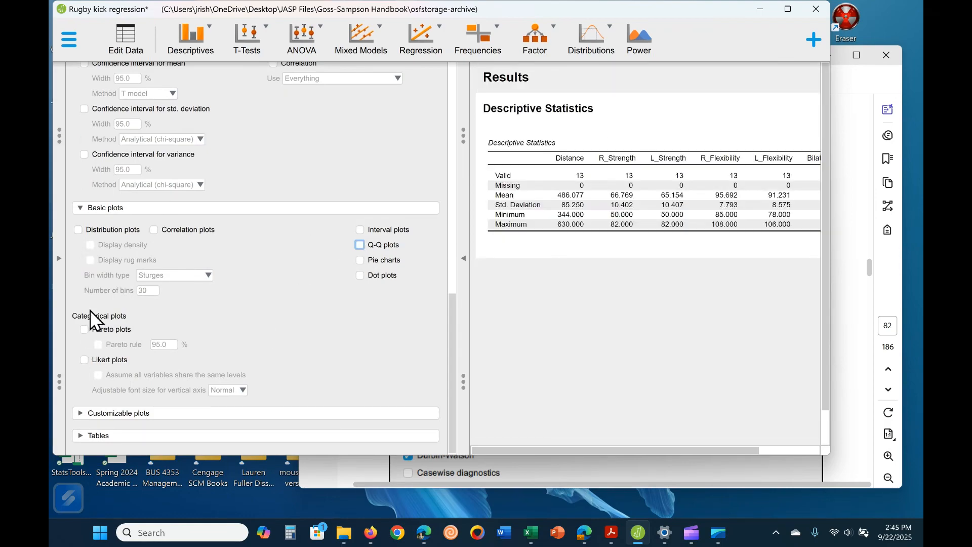
- Add boxplots to the descriptives using the ggplot2 color palette, with palette coloring and outlier labels enabled
{"action": "left_click", "coordinate": [128, 414]}
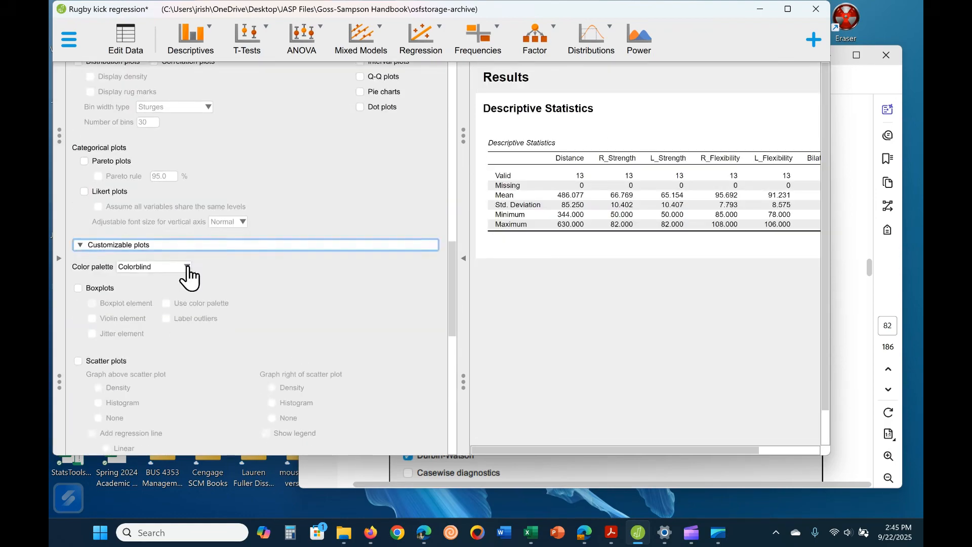
{"action": "left_click", "coordinate": [182, 269]}
{"action": "left_click", "coordinate": [161, 330]}
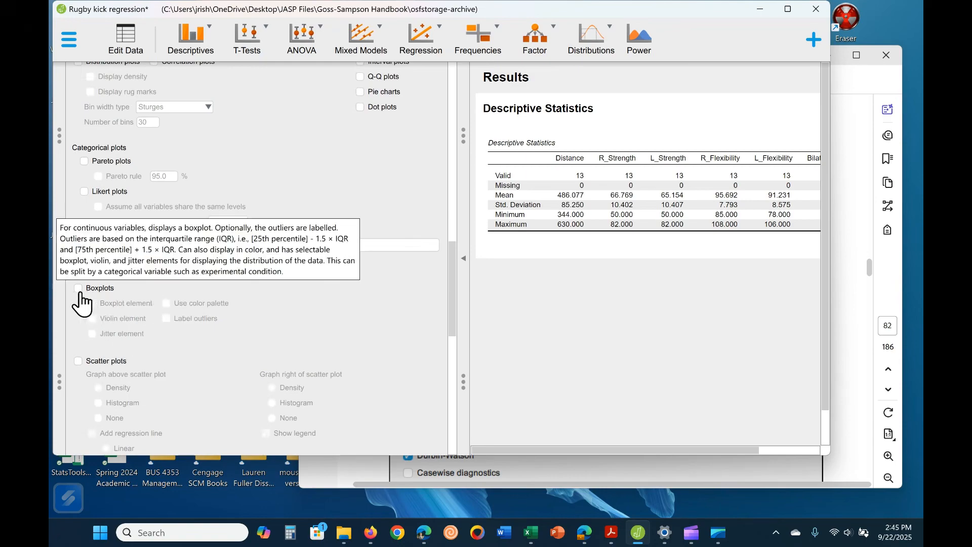
{"action": "left_click", "coordinate": [78, 289]}
{"action": "left_click", "coordinate": [167, 303]}
{"action": "left_click", "coordinate": [166, 319]}
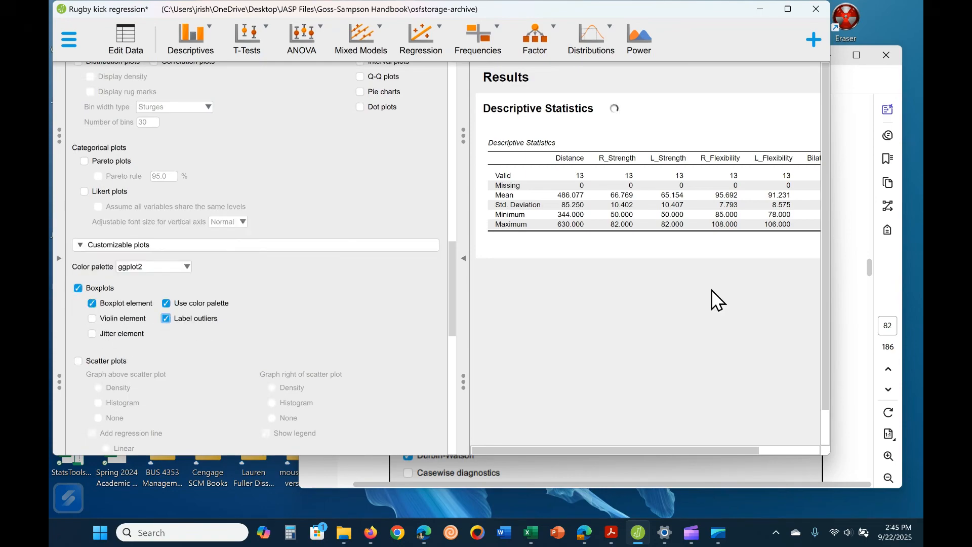
- Examine the boxplots of all six variables for outliers and look through the remaining customizable plot options
{"action": "scroll", "coordinate": [714, 299], "scroll_direction": "down", "scroll_amount": 3}
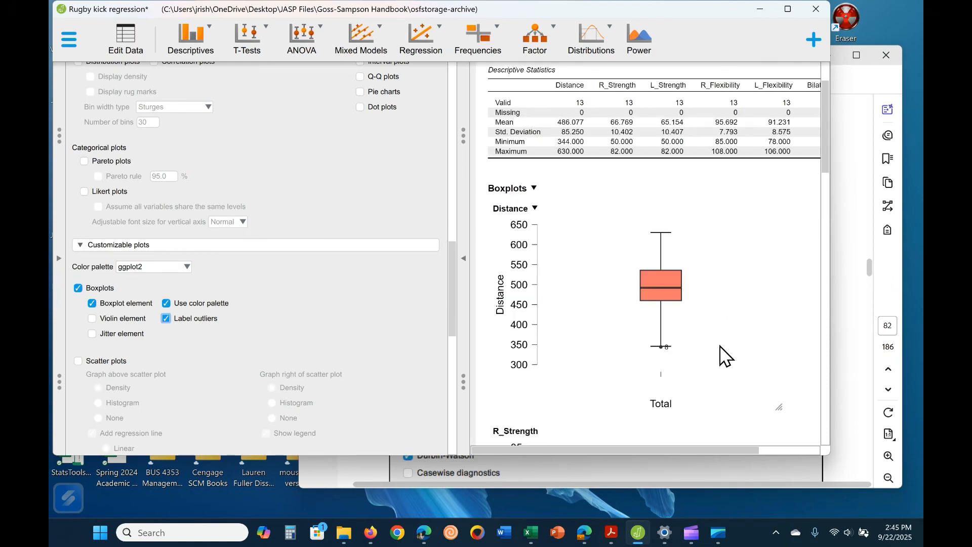
{"action": "scroll", "coordinate": [720, 357], "scroll_direction": "down", "scroll_amount": 20}
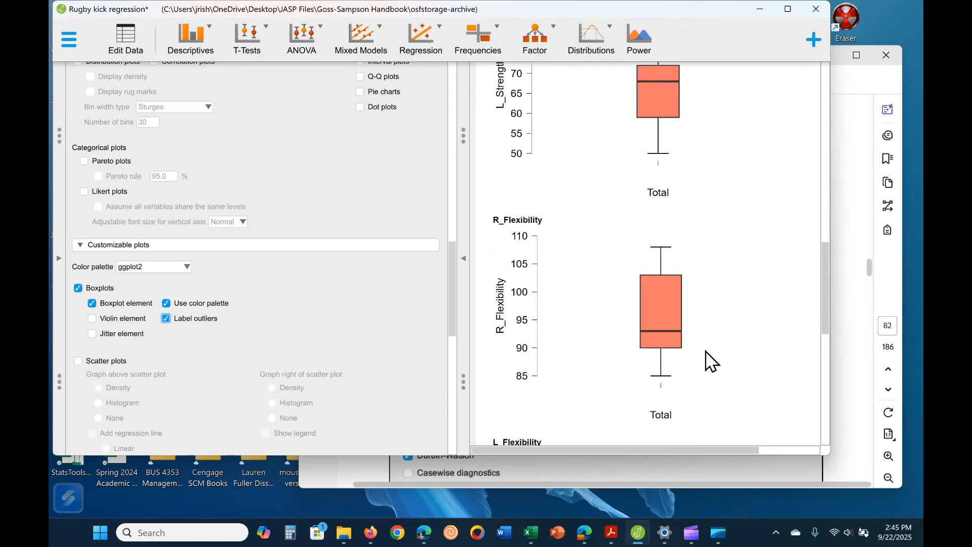
{"action": "scroll", "coordinate": [711, 361], "scroll_direction": "down", "scroll_amount": 15}
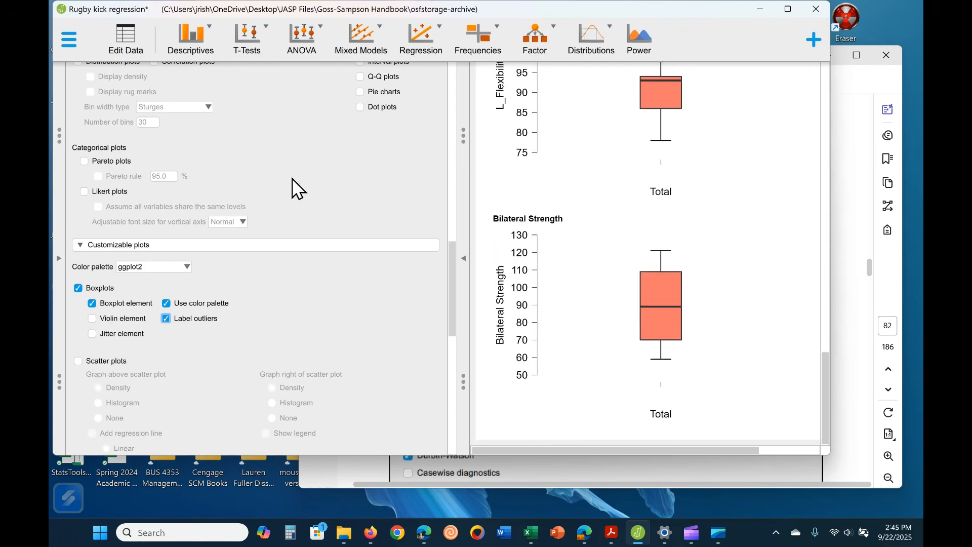
{"action": "scroll", "coordinate": [300, 282], "scroll_direction": "down", "scroll_amount": 5}
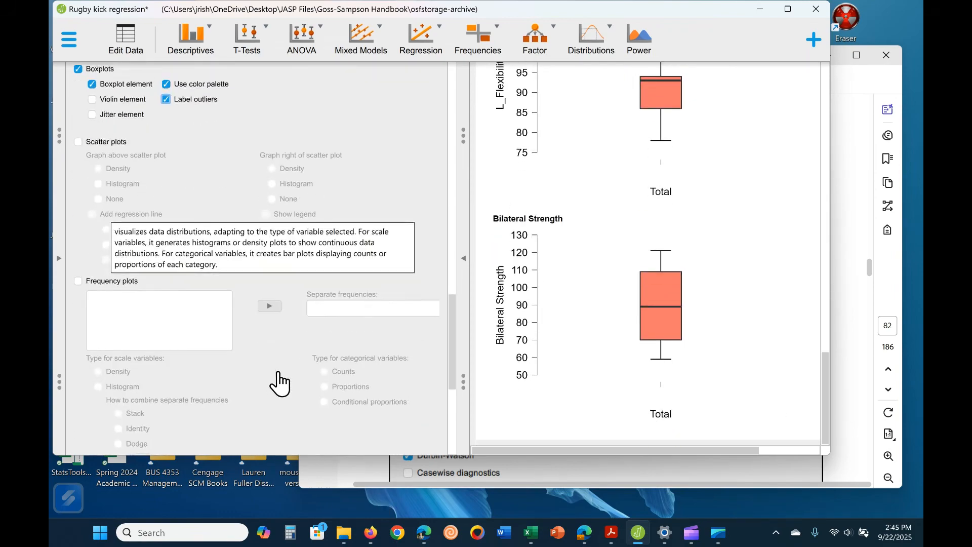
{"action": "scroll", "coordinate": [279, 383], "scroll_direction": "down", "scroll_amount": 5}
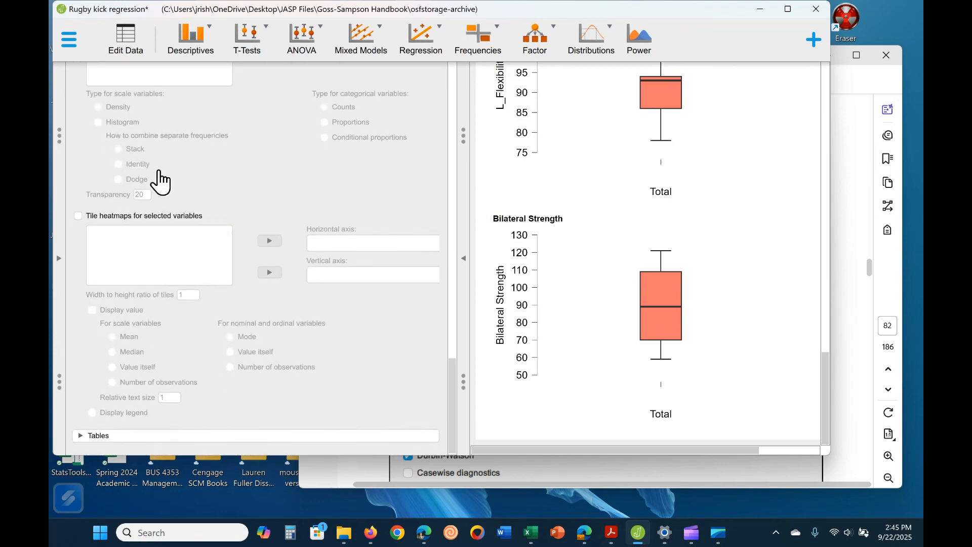
{"action": "left_click_drag", "start_coordinate": [452, 434], "coordinate": [454, 116]}
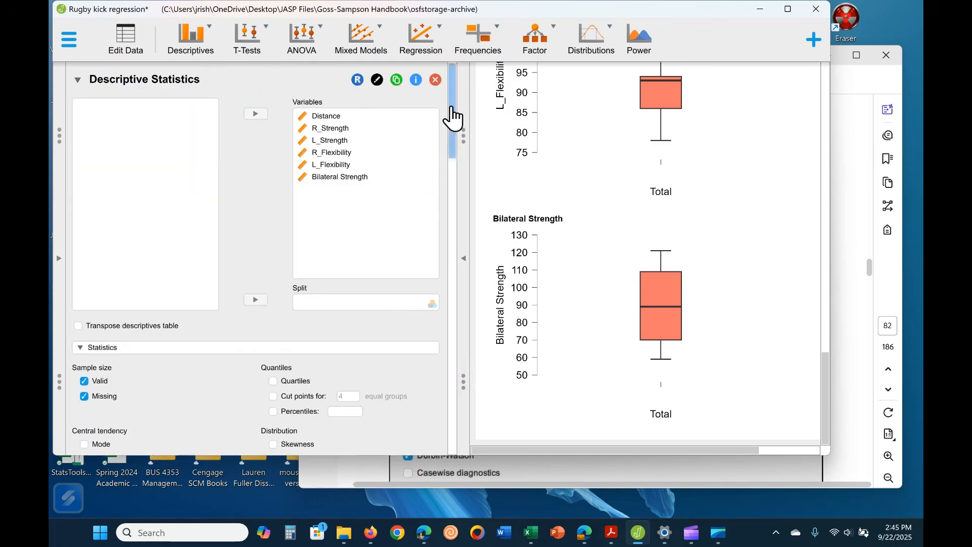
{"action": "scroll", "coordinate": [527, 157], "scroll_direction": "up", "scroll_amount": 3}
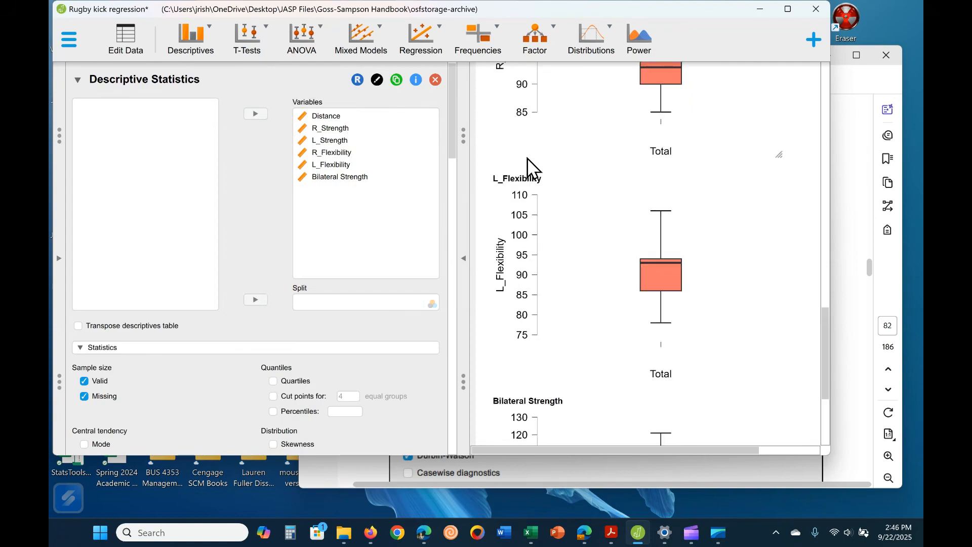
{"action": "scroll", "coordinate": [528, 158], "scroll_direction": "down", "scroll_amount": 3}
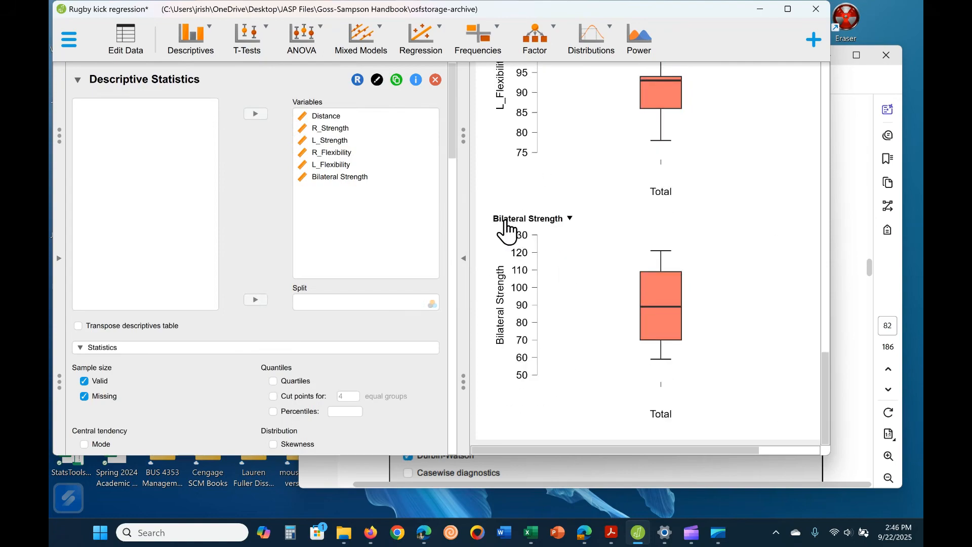
- Create a classical correlation analysis with R_Strength, L_Strength, R_Flexibility, L_Flexibility, Bilateral Strength and, as the last variable, Distance
{"action": "left_click", "coordinate": [95, 94]}
{"action": "left_click", "coordinate": [427, 61]}
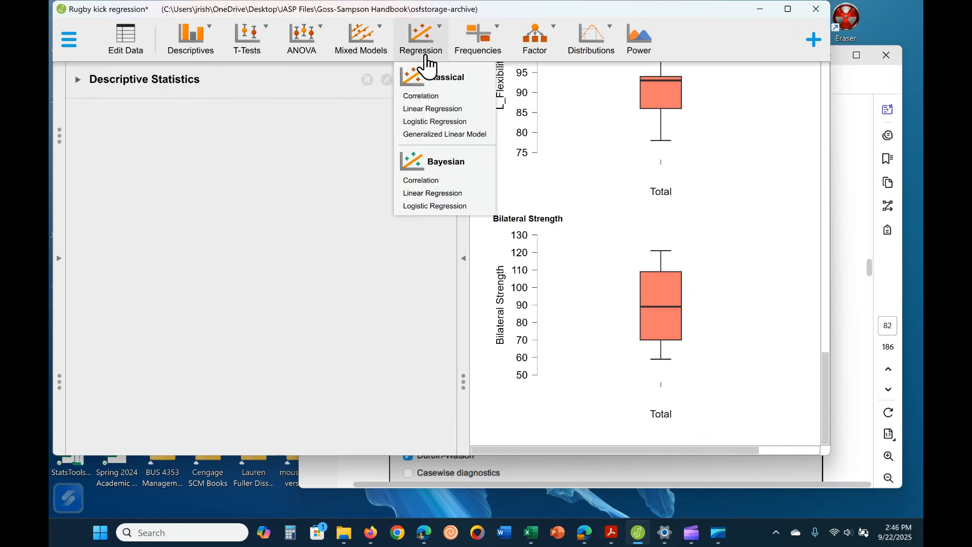
{"action": "left_click", "coordinate": [421, 96]}
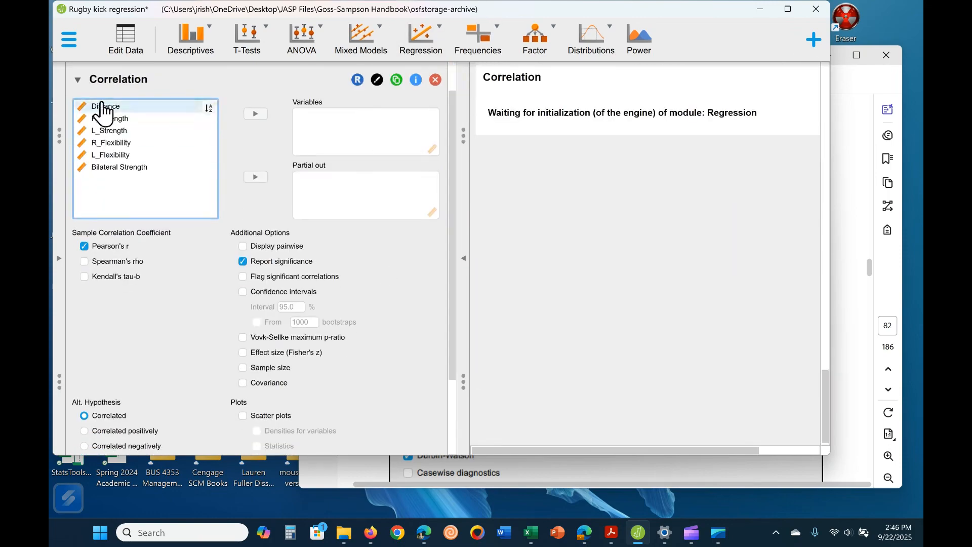
{"action": "left_click", "coordinate": [103, 107]}
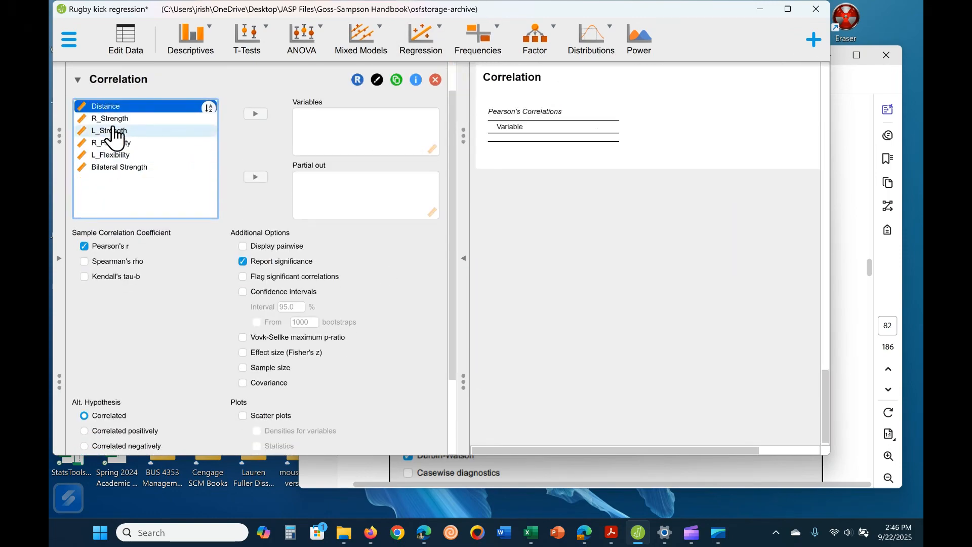
{"action": "left_click", "coordinate": [115, 124]}
{"action": "left_click", "coordinate": [116, 167], "text": "shift"}
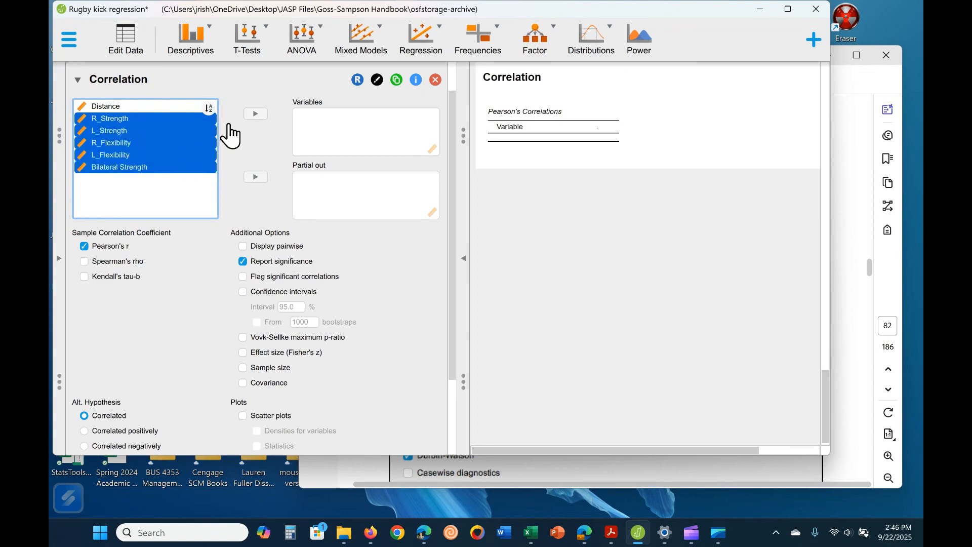
{"action": "left_click", "coordinate": [255, 114]}
{"action": "left_click", "coordinate": [167, 107]}
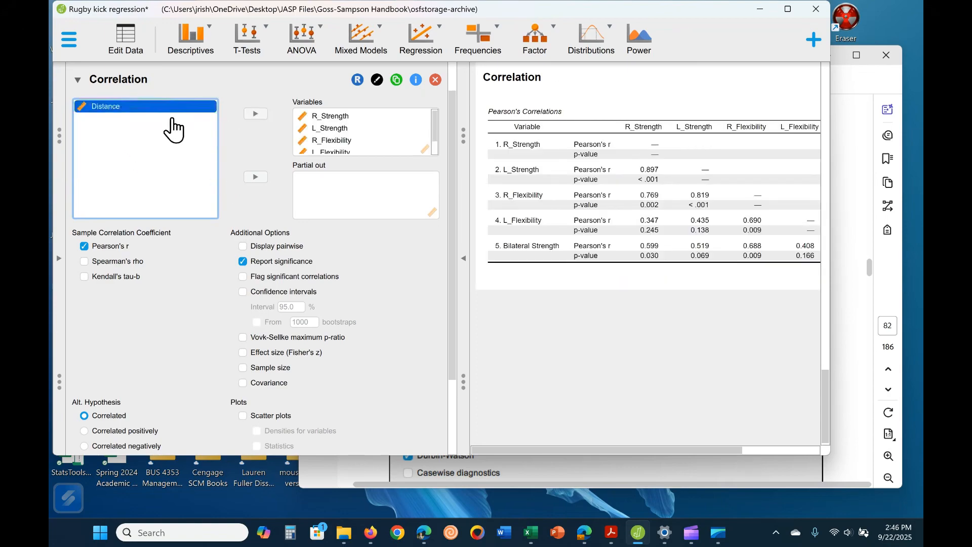
{"action": "left_click", "coordinate": [249, 118]}
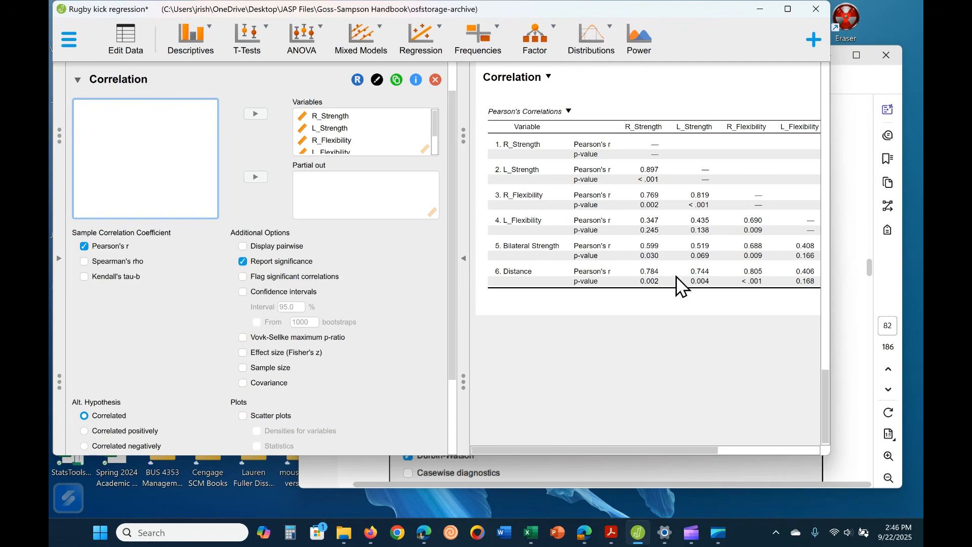
- Replace the reported p-values with flags for significant correlations and examine the full correlation table through the Distance column
{"action": "left_click_drag", "start_coordinate": [655, 452], "coordinate": [509, 393]}
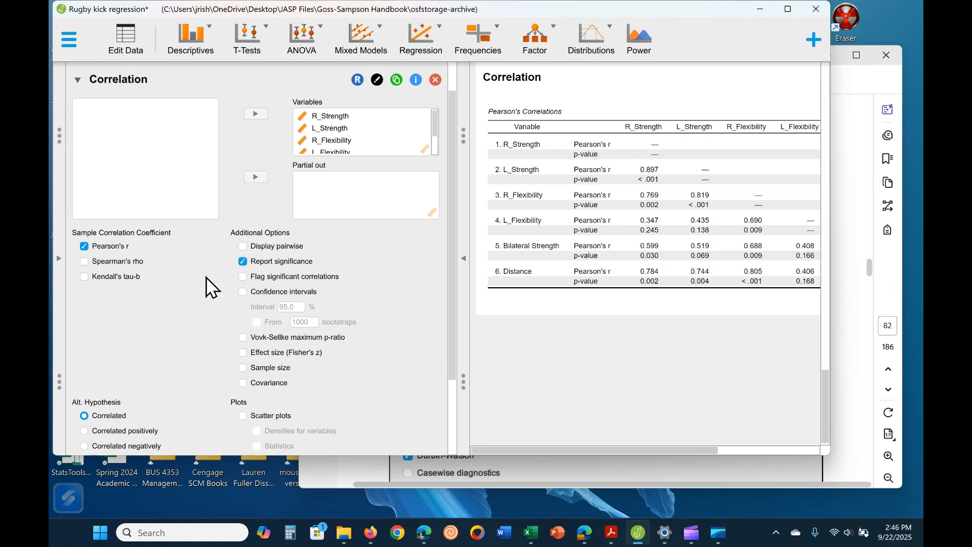
{"action": "left_click", "coordinate": [239, 262]}
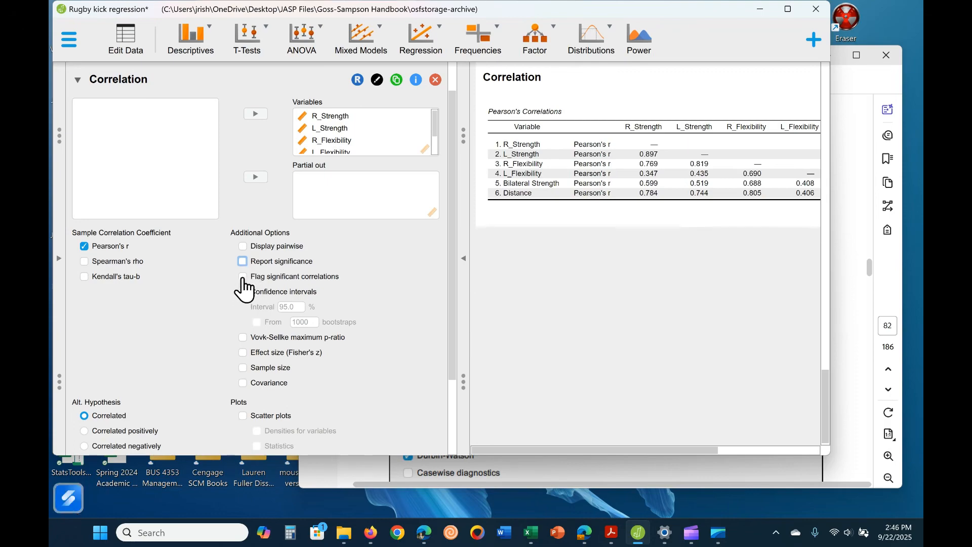
{"action": "left_click", "coordinate": [243, 277]}
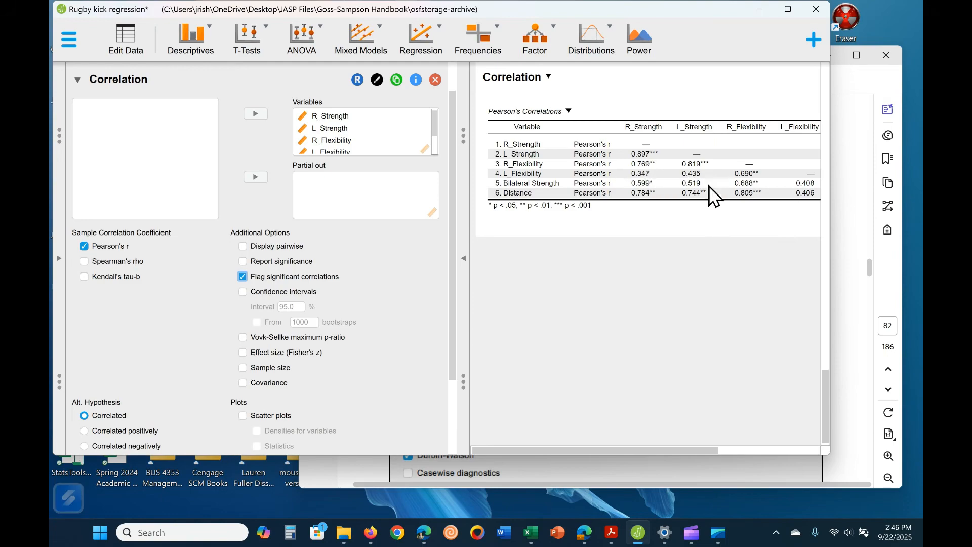
{"action": "left_click_drag", "start_coordinate": [707, 451], "coordinate": [769, 450]}
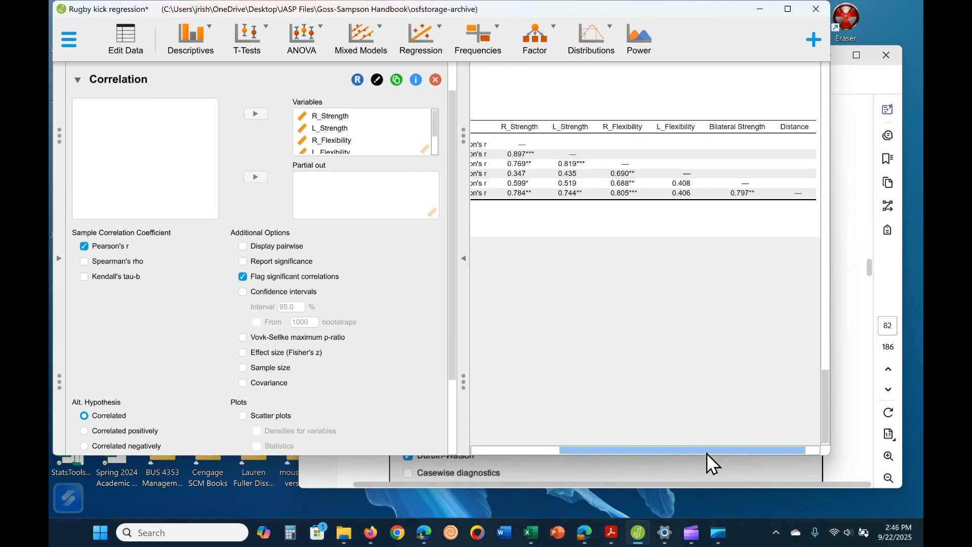
{"action": "left_click_drag", "start_coordinate": [706, 452], "coordinate": [621, 453]}
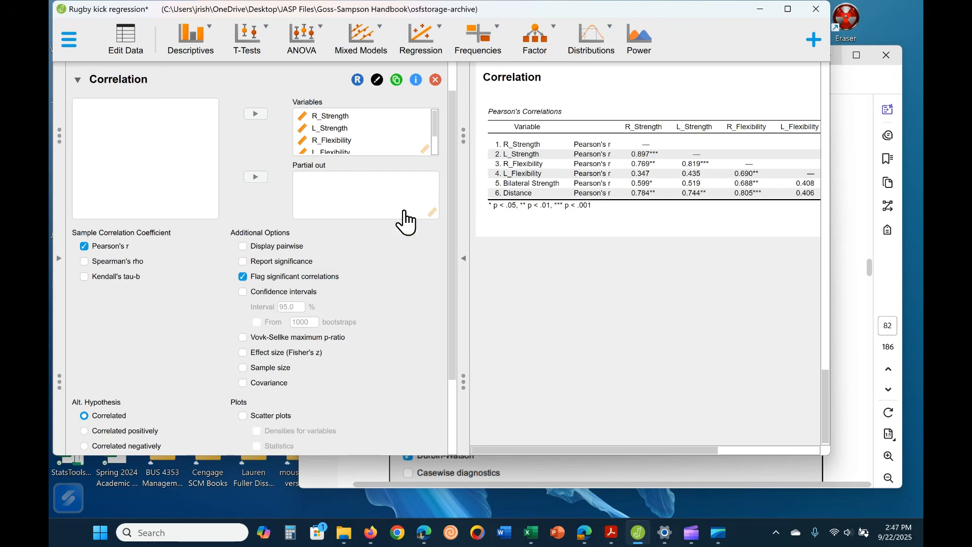
- Try adding a heatmap to the correlation output, inspect it and remove it again
{"action": "scroll", "coordinate": [385, 361], "scroll_direction": "down", "scroll_amount": 2}
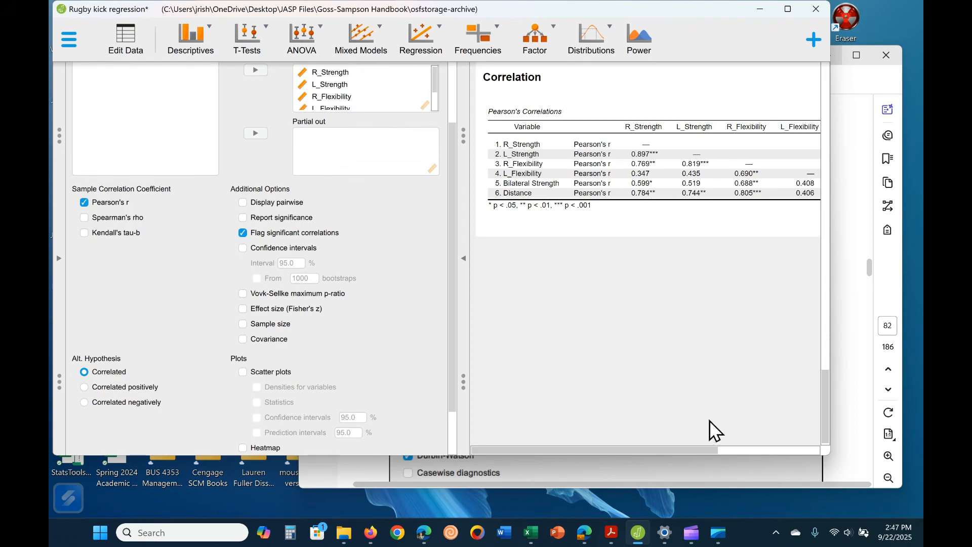
{"action": "left_click_drag", "start_coordinate": [697, 449], "coordinate": [614, 226]}
{"action": "scroll", "coordinate": [335, 351], "scroll_direction": "down", "scroll_amount": 1}
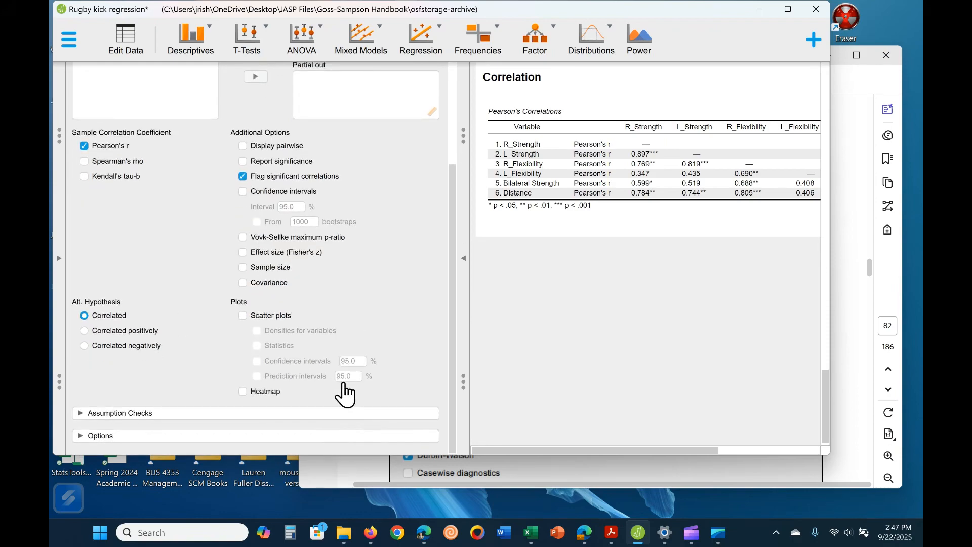
{"action": "left_click", "coordinate": [258, 392]}
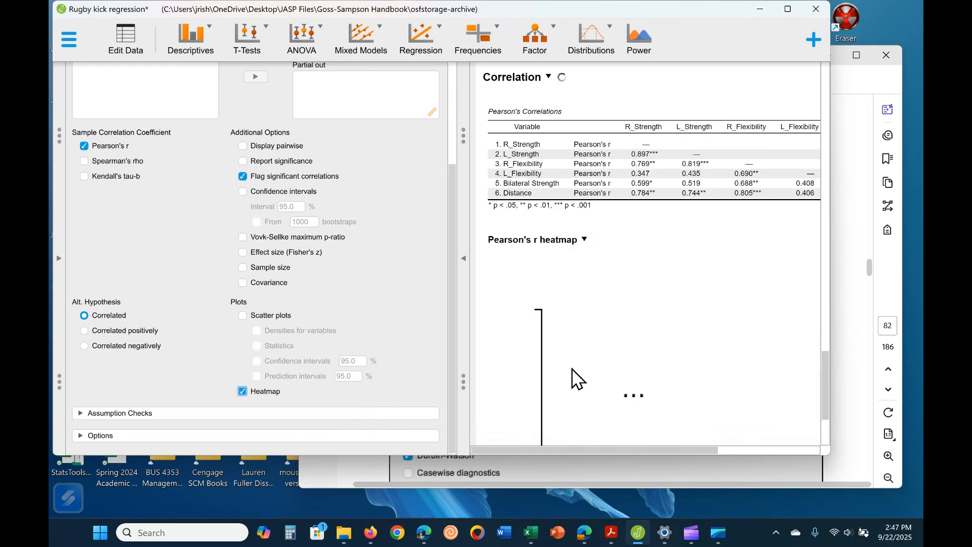
{"action": "scroll", "coordinate": [578, 379], "scroll_direction": "down", "scroll_amount": 3}
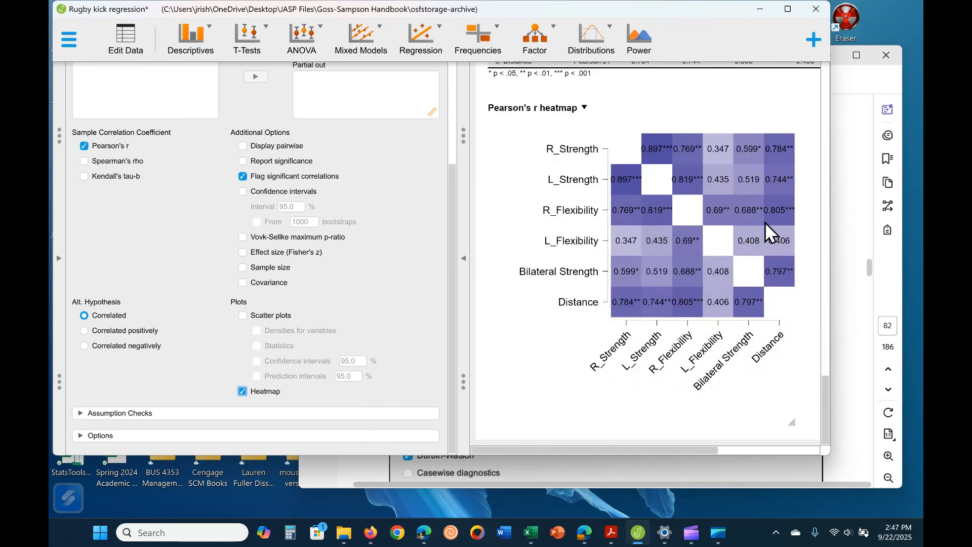
{"action": "left_click", "coordinate": [239, 392]}
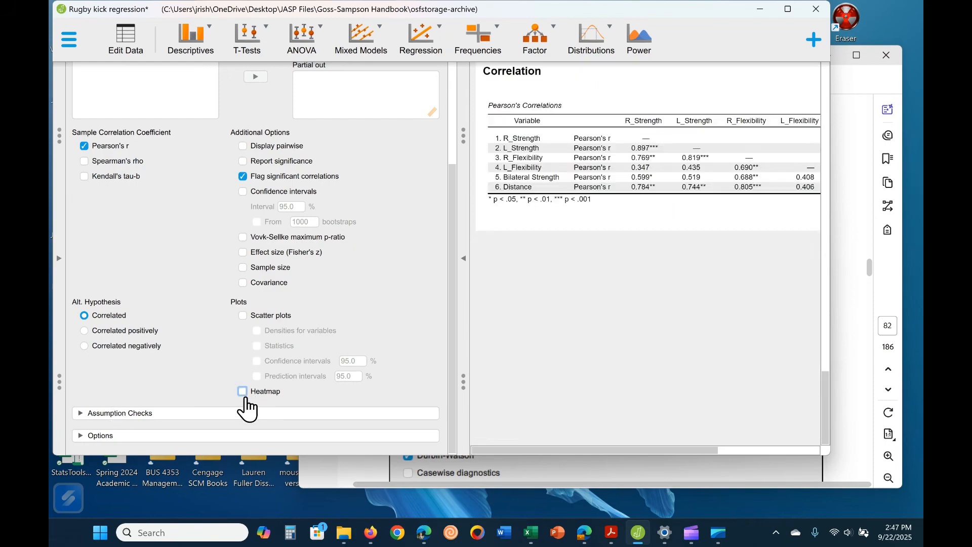
- Try the Shapiro multivariate and pairwise normality checks, remove both, and glance at the missing-value options
{"action": "left_click", "coordinate": [150, 413]}
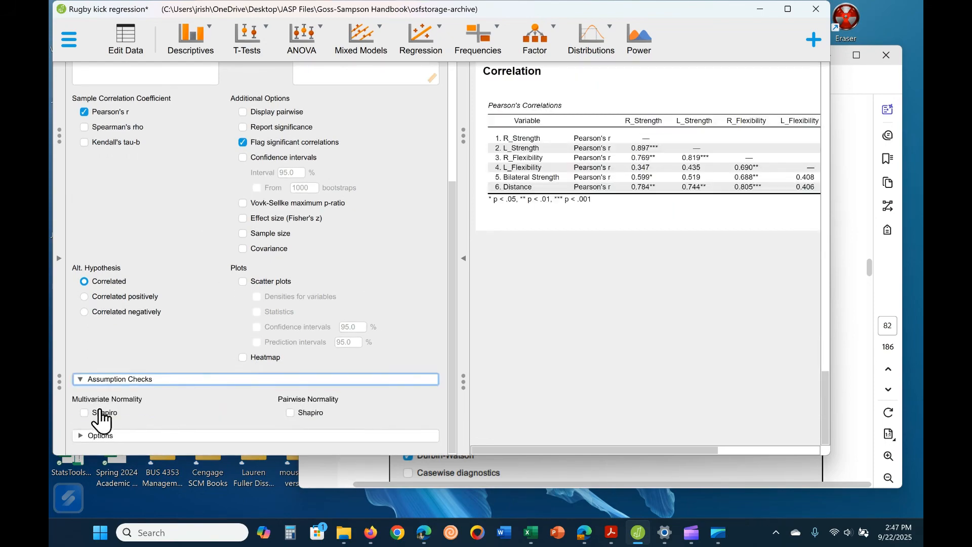
{"action": "left_click", "coordinate": [101, 413]}
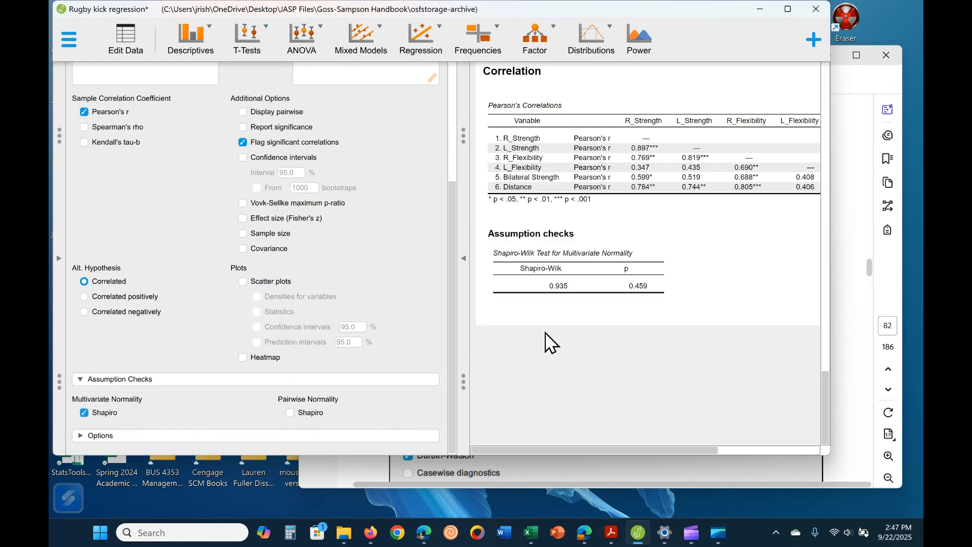
{"action": "left_click", "coordinate": [289, 413]}
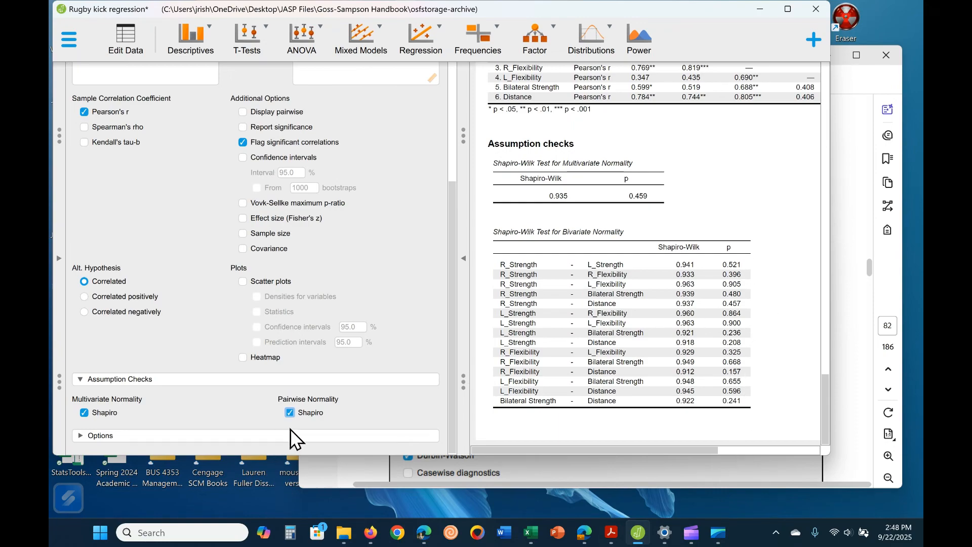
{"action": "left_click", "coordinate": [290, 412]}
{"action": "left_click", "coordinate": [84, 413]}
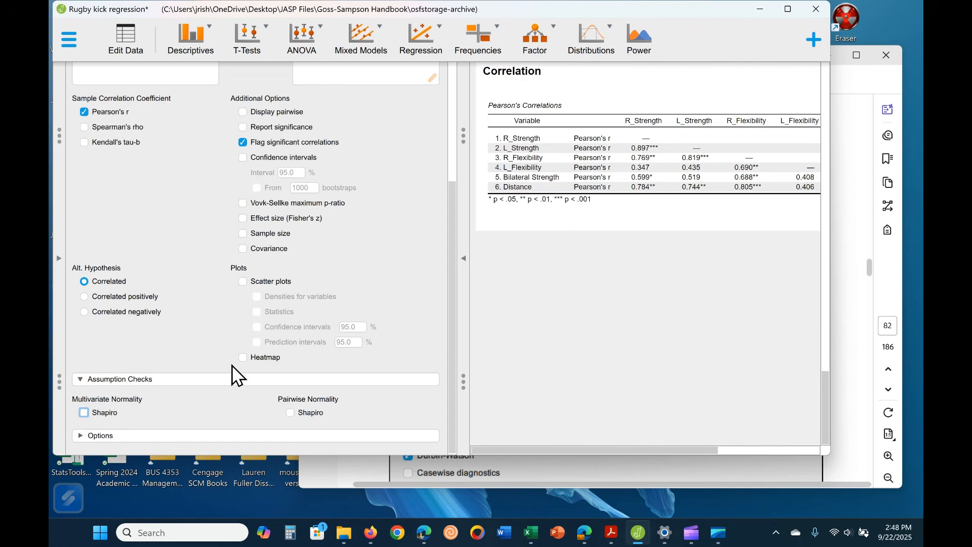
{"action": "left_click", "coordinate": [174, 436]}
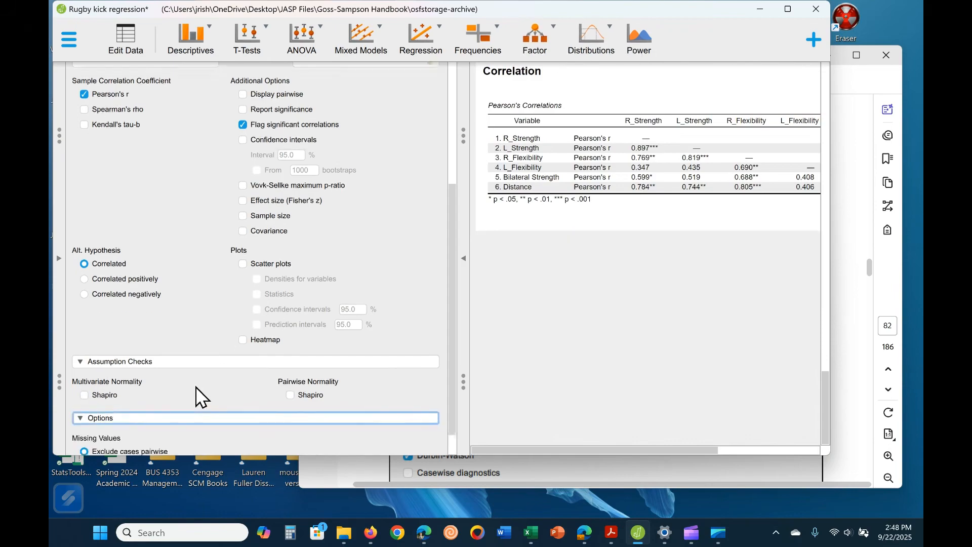
{"action": "left_click", "coordinate": [81, 388]}
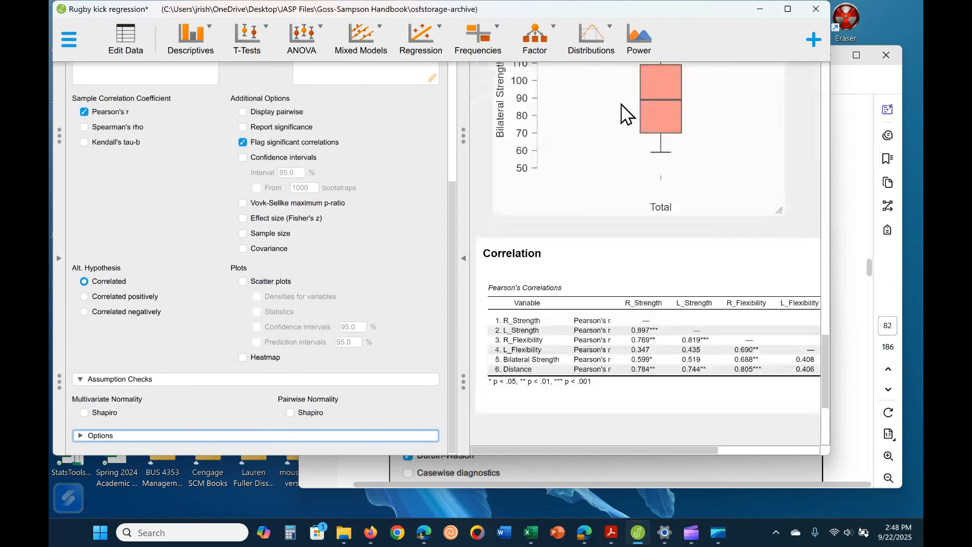
- Create a classical linear regression and check the PDF handbook for the simple regression's variable assignments and statistics options
{"action": "left_click", "coordinate": [447, 38]}
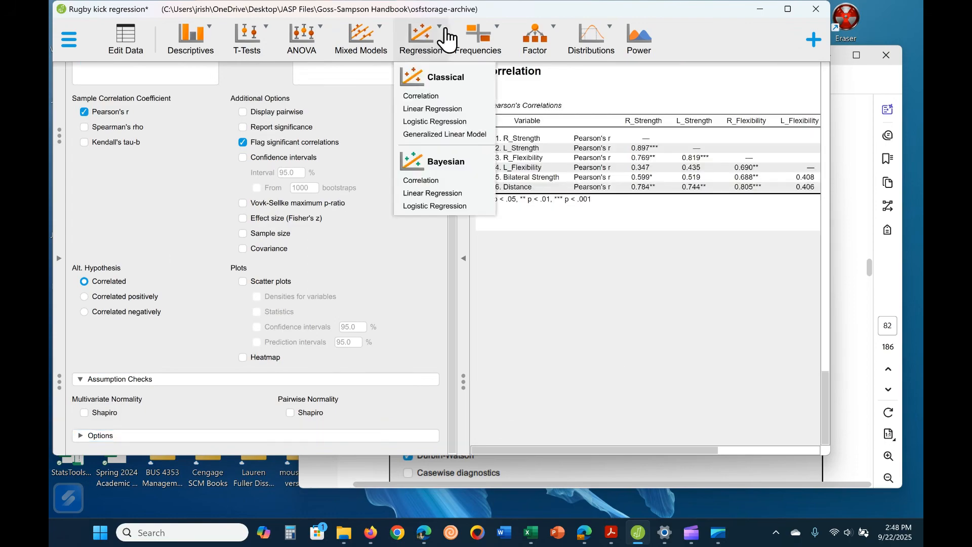
{"action": "left_click", "coordinate": [418, 110]}
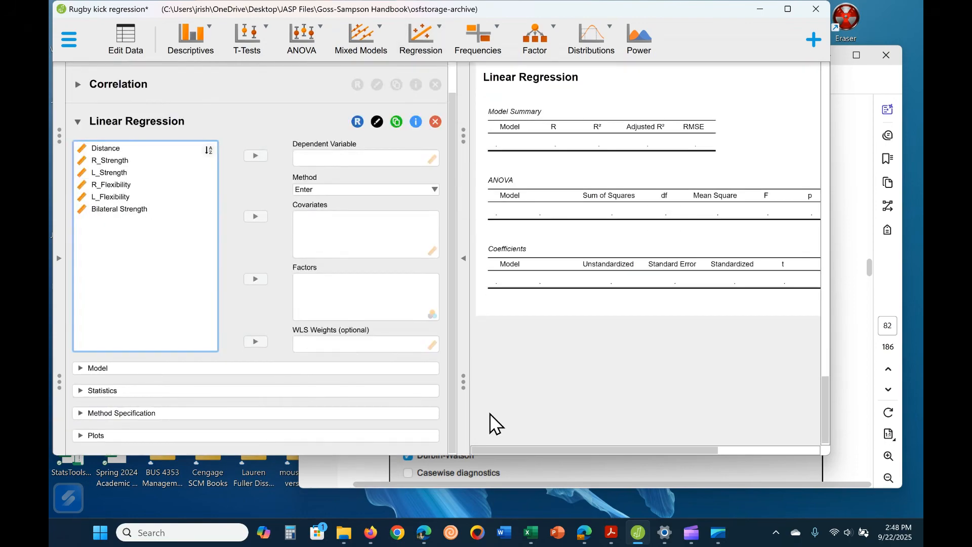
{"action": "left_click", "coordinate": [850, 298]}
{"action": "scroll", "coordinate": [582, 251], "scroll_direction": "down", "scroll_amount": 3}
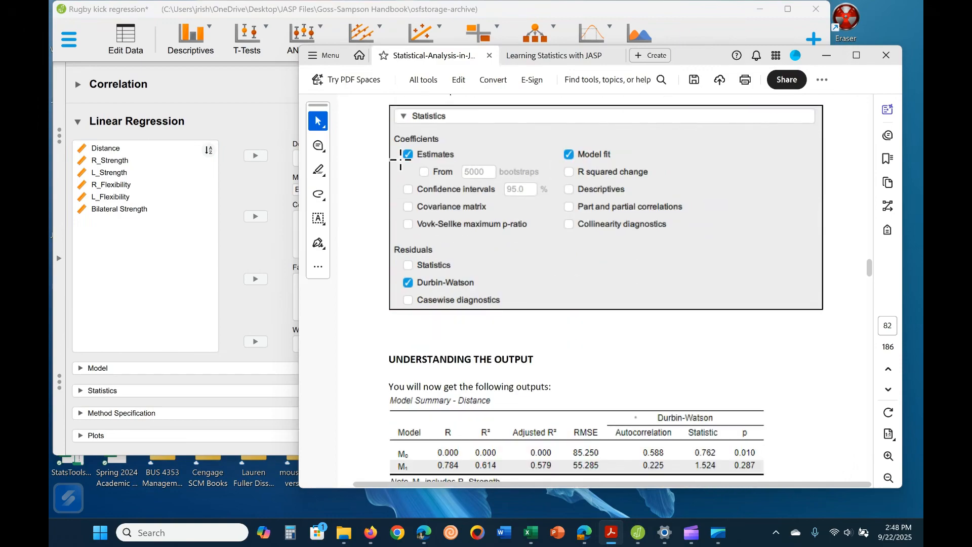
{"action": "scroll", "coordinate": [578, 273], "scroll_direction": "up", "scroll_amount": 2}
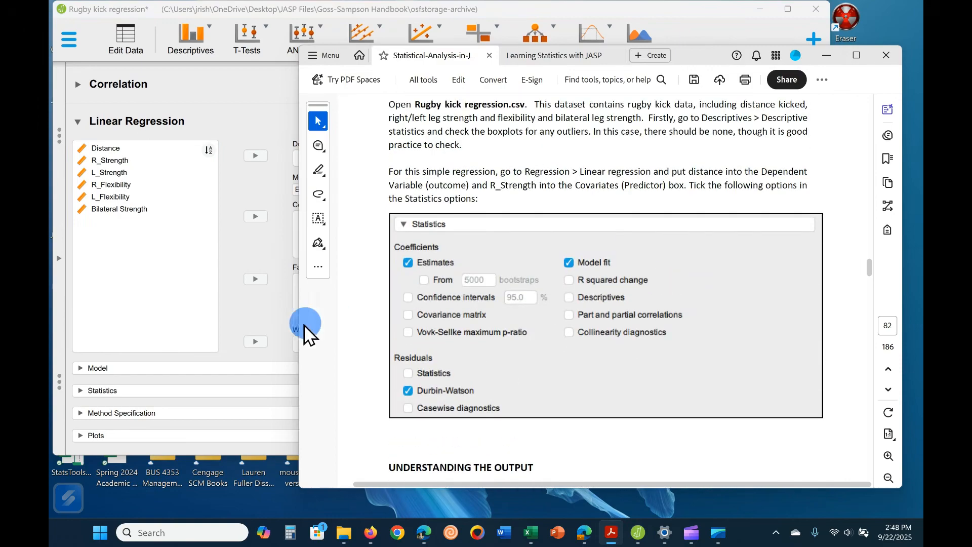
{"action": "left_click", "coordinate": [226, 353]}
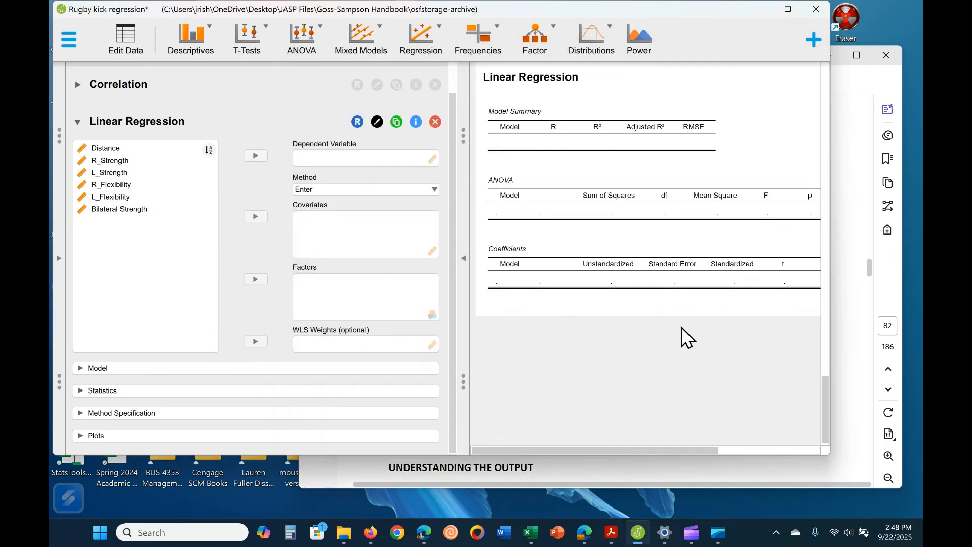
{"action": "left_click", "coordinate": [860, 372]}
{"action": "scroll", "coordinate": [655, 274], "scroll_direction": "up", "scroll_amount": 1}
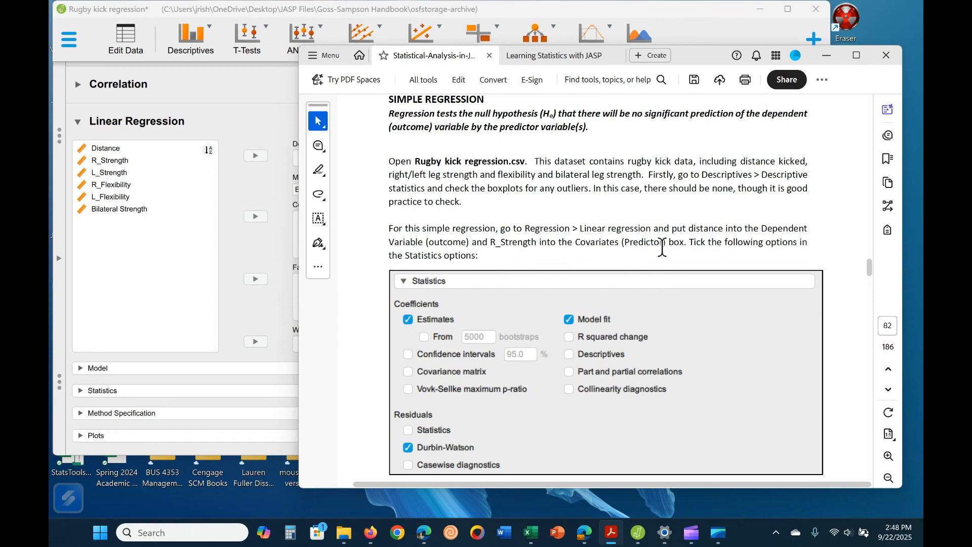
{"action": "left_click", "coordinate": [784, 229]}
{"action": "left_click", "coordinate": [262, 278]}
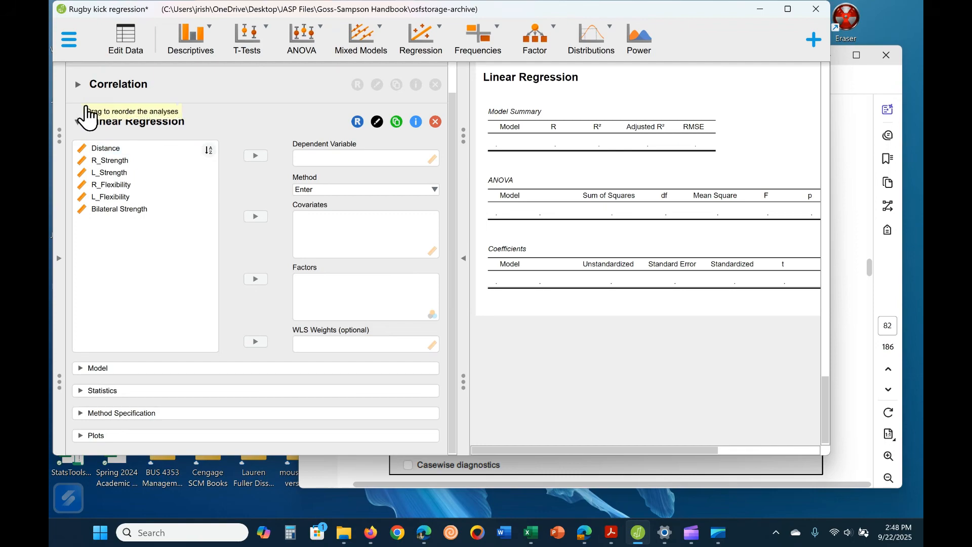
- Set Distance as the dependent variable and R_Strength as the covariate of the linear regression, reviewing the output after each assignment
{"action": "left_click", "coordinate": [122, 149]}
{"action": "left_click", "coordinate": [256, 157]}
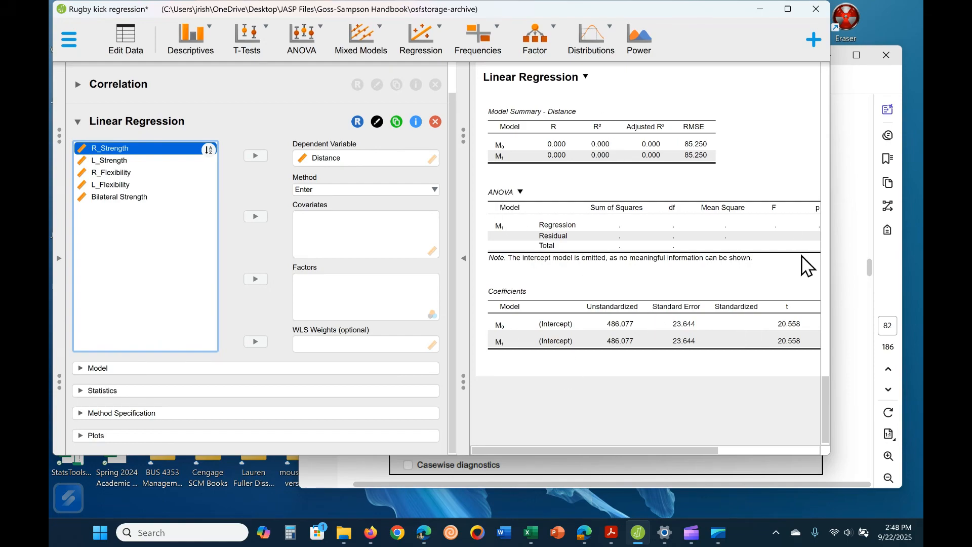
{"action": "left_click_drag", "start_coordinate": [706, 450], "coordinate": [739, 450]}
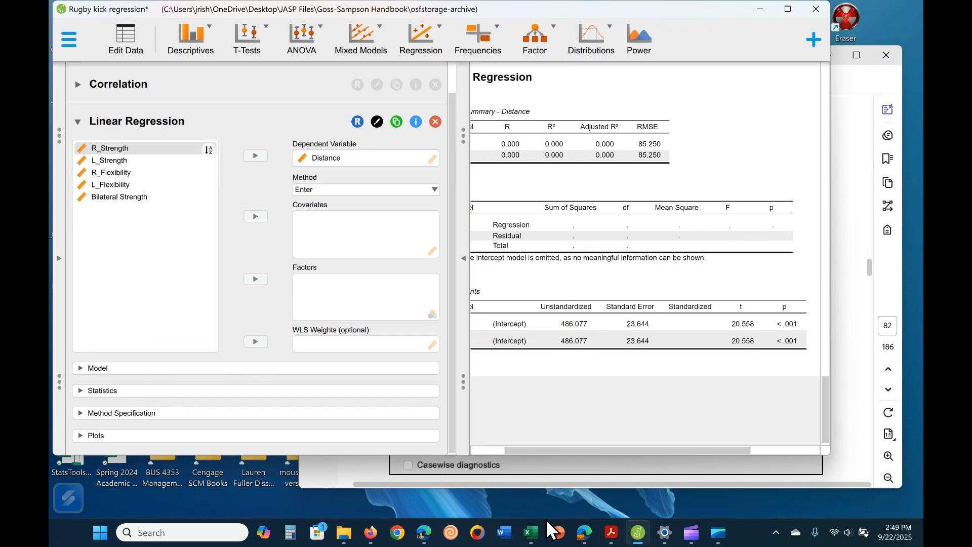
{"action": "left_click_drag", "start_coordinate": [584, 451], "coordinate": [366, 405]}
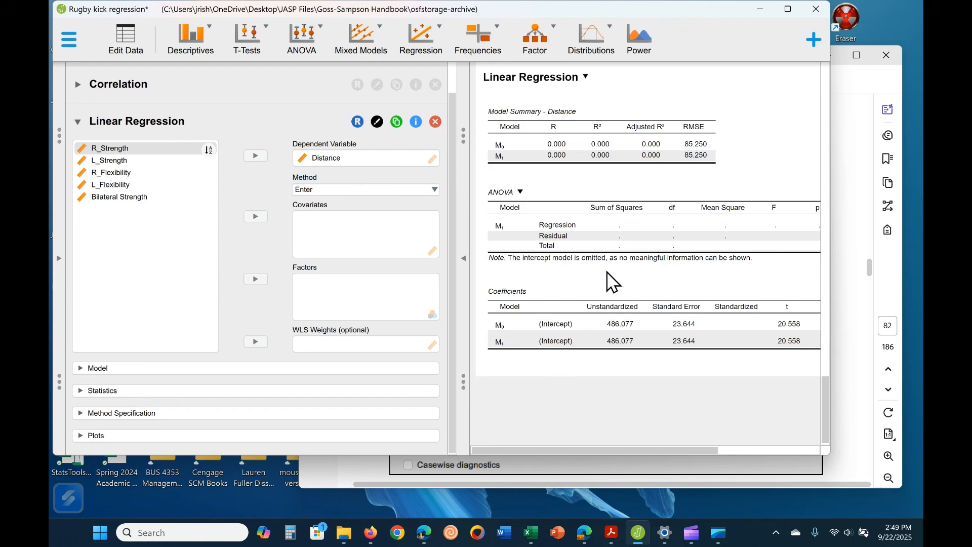
{"action": "left_click", "coordinate": [104, 149]}
{"action": "left_click", "coordinate": [254, 217]}
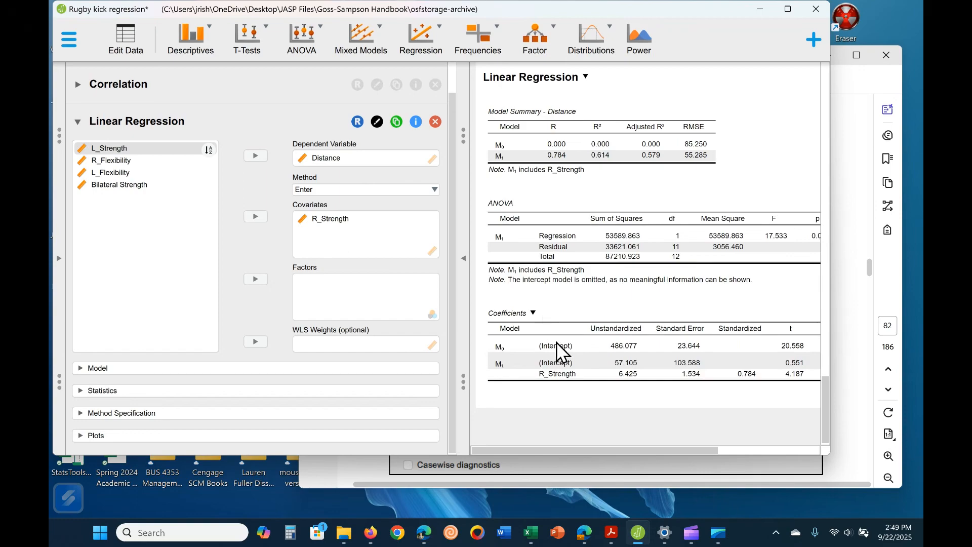
{"action": "scroll", "coordinate": [580, 362], "scroll_direction": "up", "scroll_amount": 1}
{"action": "scroll", "coordinate": [579, 362], "scroll_direction": "down", "scroll_amount": 1}
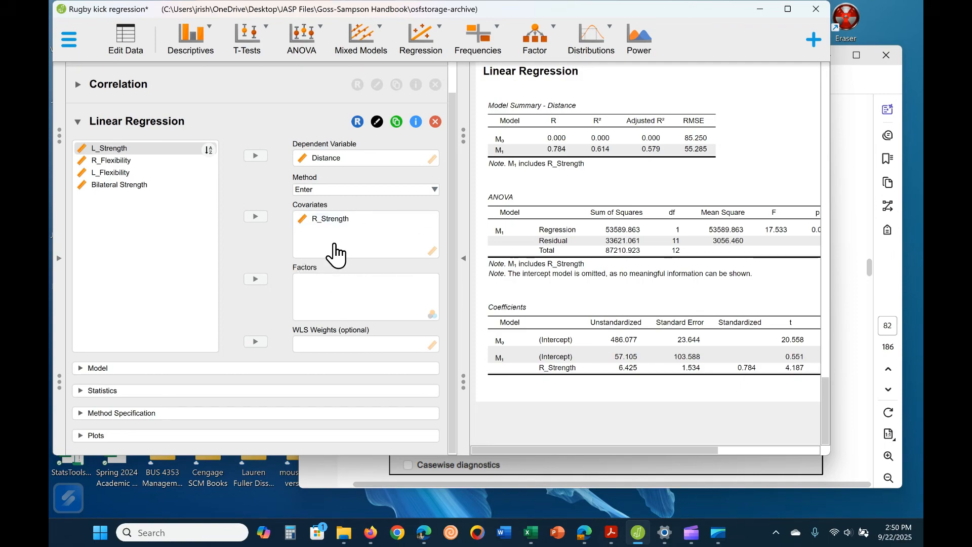
- Review the terms of Model 0 and Model 1 and examine the full width of the regression output tables
{"action": "left_click", "coordinate": [190, 369]}
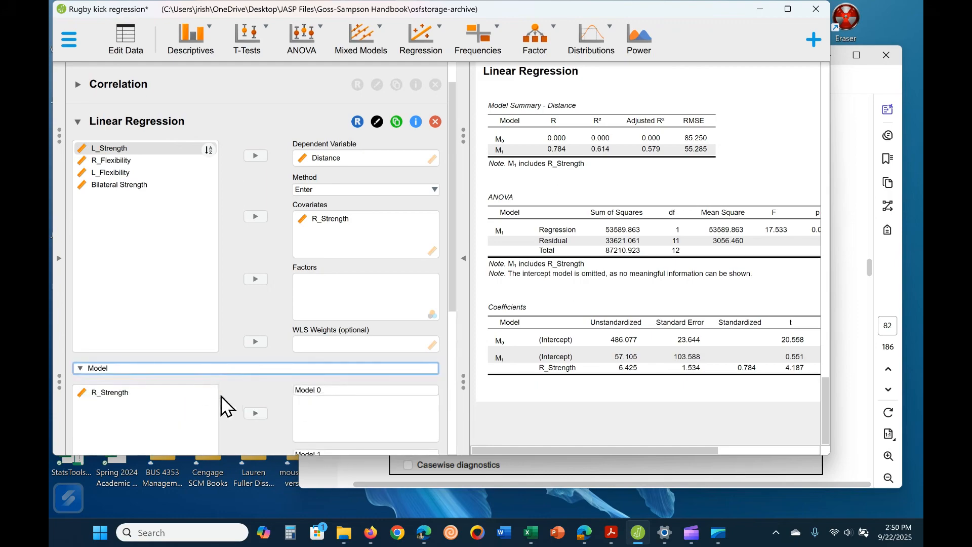
{"action": "scroll", "coordinate": [228, 380], "scroll_direction": "down", "scroll_amount": 5}
{"action": "scroll", "coordinate": [245, 330], "scroll_direction": "down", "scroll_amount": 3}
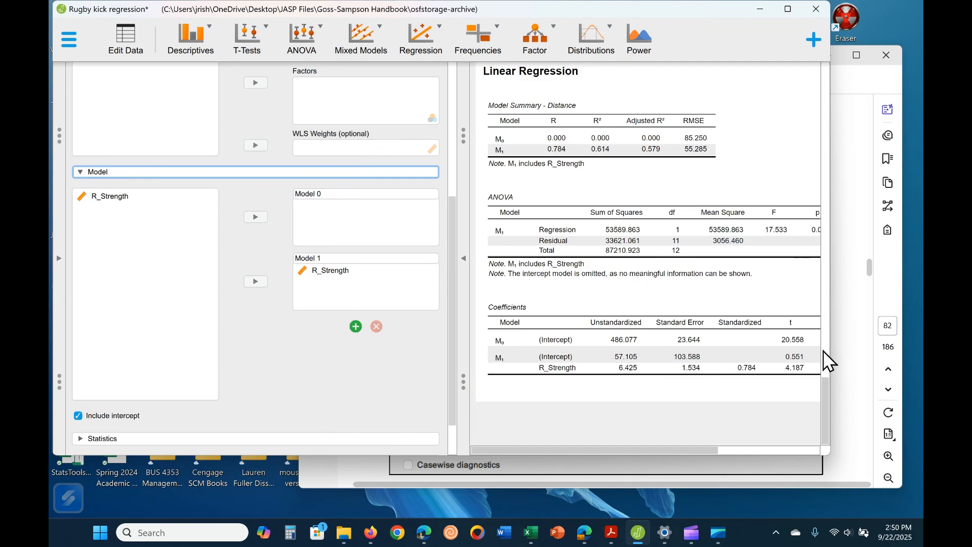
{"action": "left_click_drag", "start_coordinate": [704, 449], "coordinate": [663, 409]}
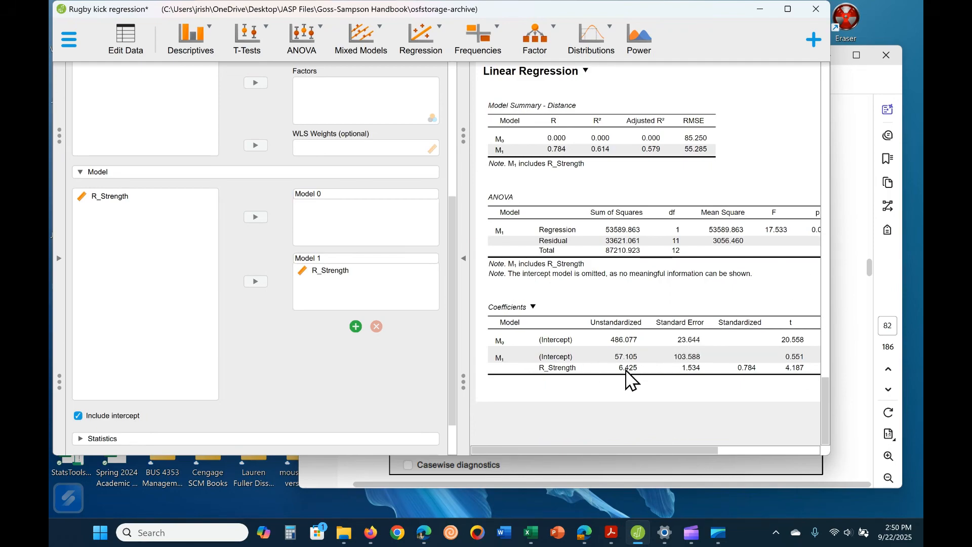
{"action": "left_click", "coordinate": [641, 445]}
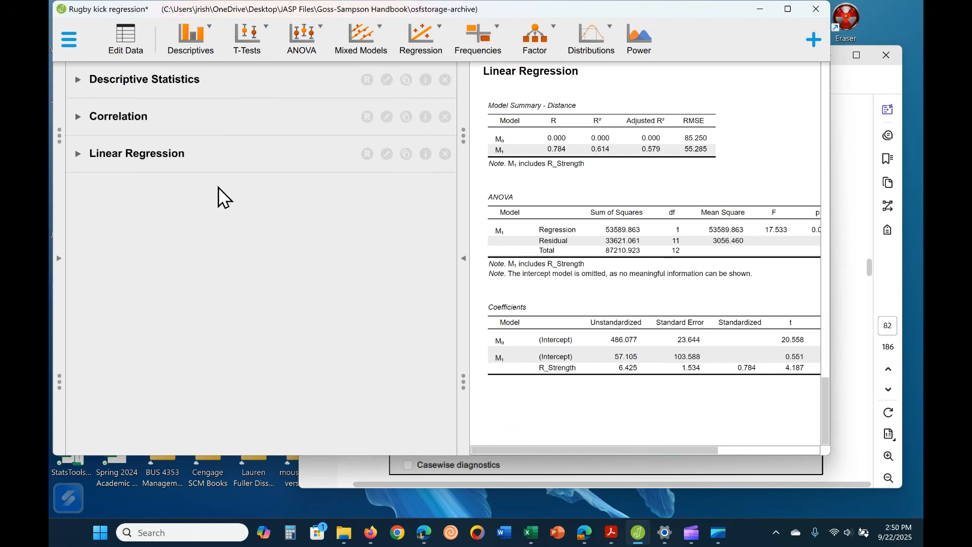
{"action": "left_click", "coordinate": [185, 156]}
{"action": "left_click_drag", "start_coordinate": [620, 454], "coordinate": [666, 455]}
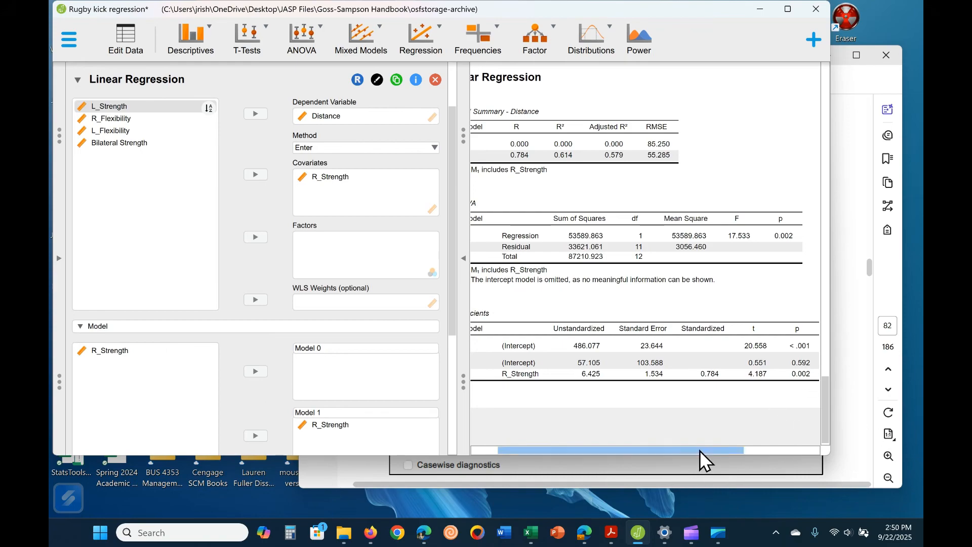
{"action": "left_click_drag", "start_coordinate": [700, 450], "coordinate": [614, 429]}
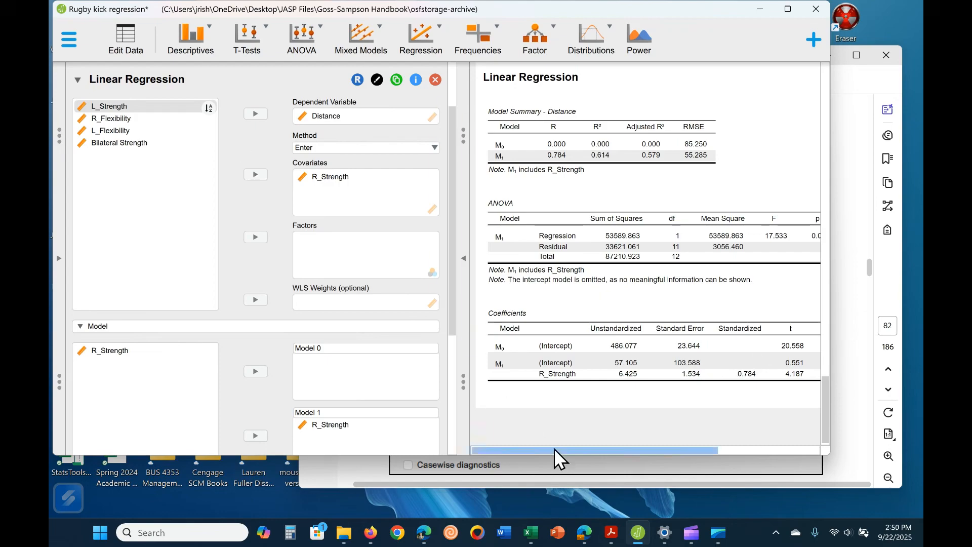
{"action": "left_click_drag", "start_coordinate": [554, 448], "coordinate": [452, 450]}
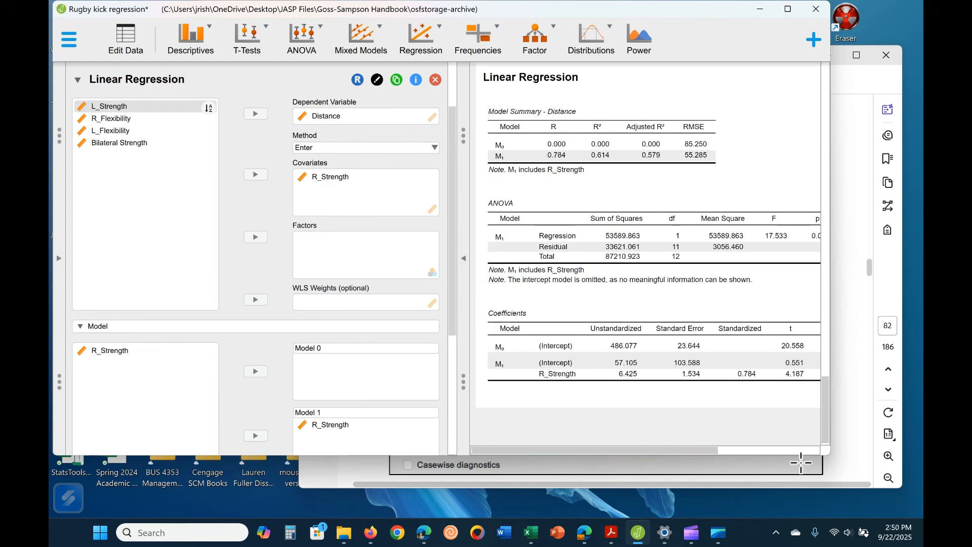
- Switch to the PDF handbook to check the simple regression's recommended Statistics options, and return to JASP
{"action": "left_click", "coordinate": [845, 358]}
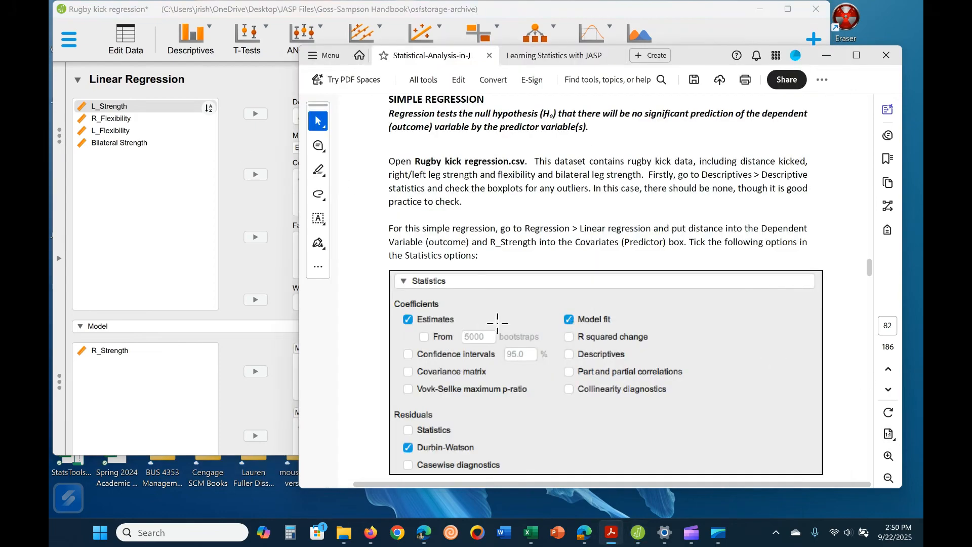
{"action": "scroll", "coordinate": [523, 440], "scroll_direction": "down", "scroll_amount": 3}
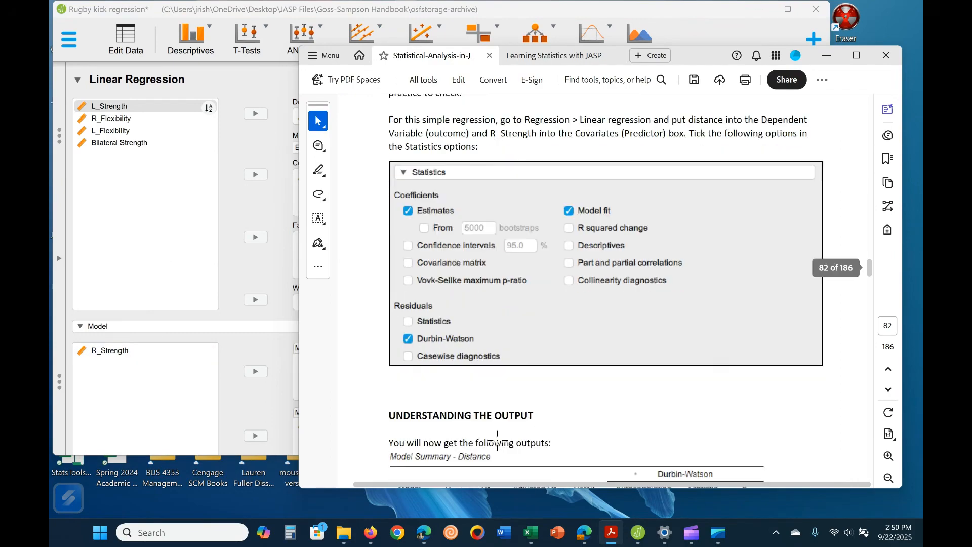
{"action": "scroll", "coordinate": [336, 412], "scroll_direction": "up", "scroll_amount": 3}
{"action": "left_click", "coordinate": [236, 355]}
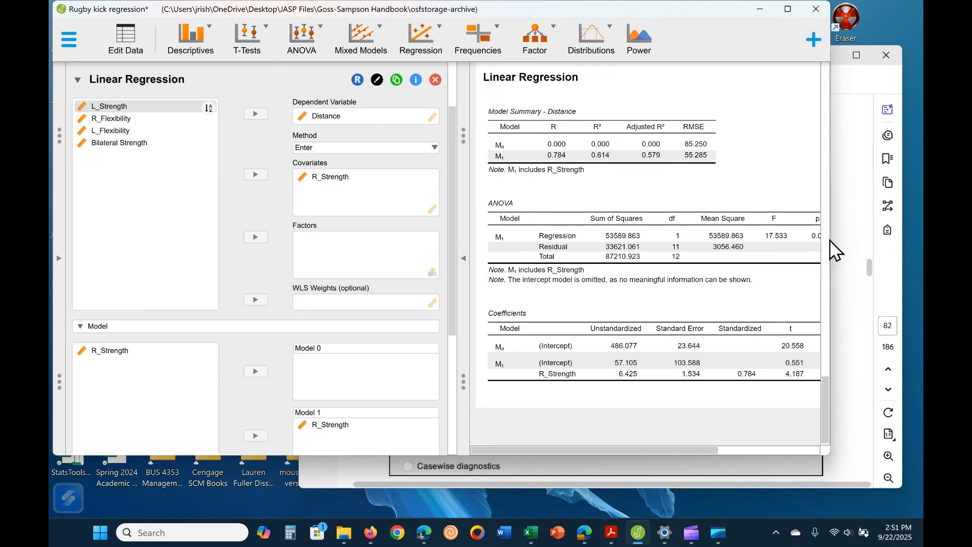
- Widen the JASP window until the p columns of the ANOVA and Coefficients tables fit in the output
{"action": "left_click_drag", "start_coordinate": [831, 239], "coordinate": [838, 236]}
{"action": "left_click", "coordinate": [876, 236]}
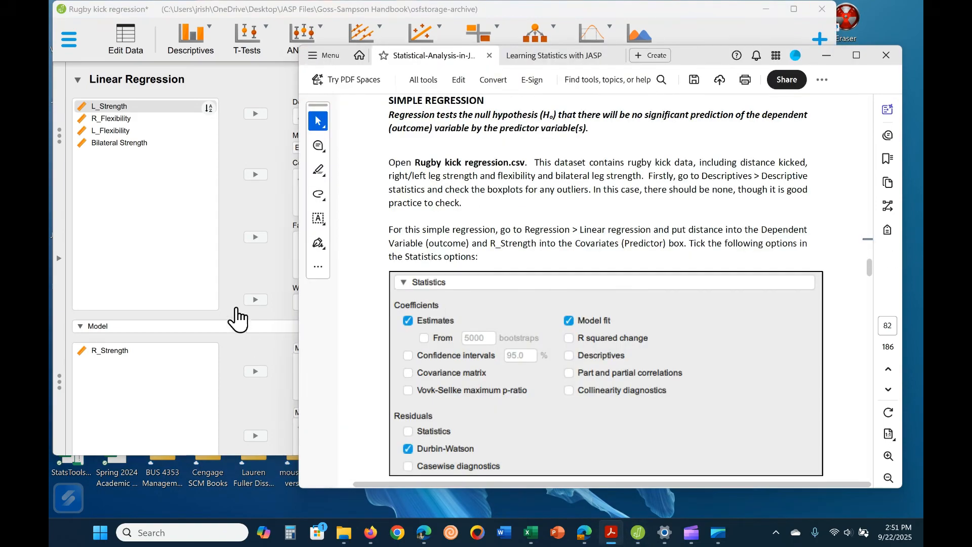
{"action": "left_click", "coordinate": [236, 288]}
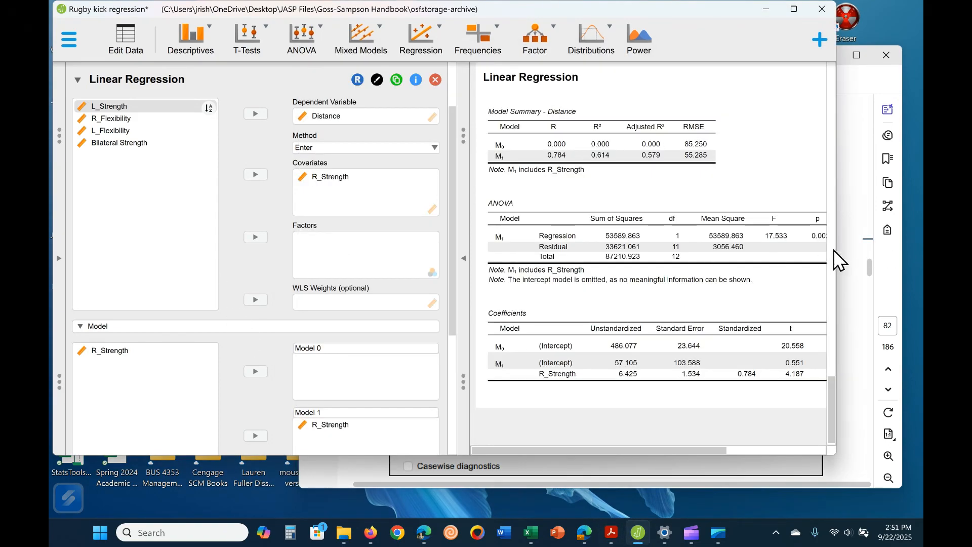
{"action": "left_click", "coordinate": [846, 243]}
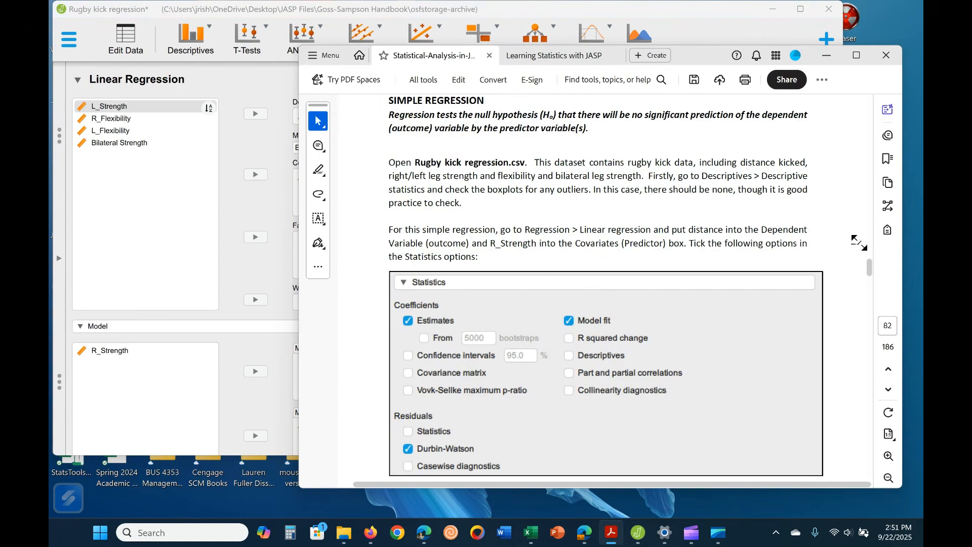
{"action": "left_click", "coordinate": [193, 333]}
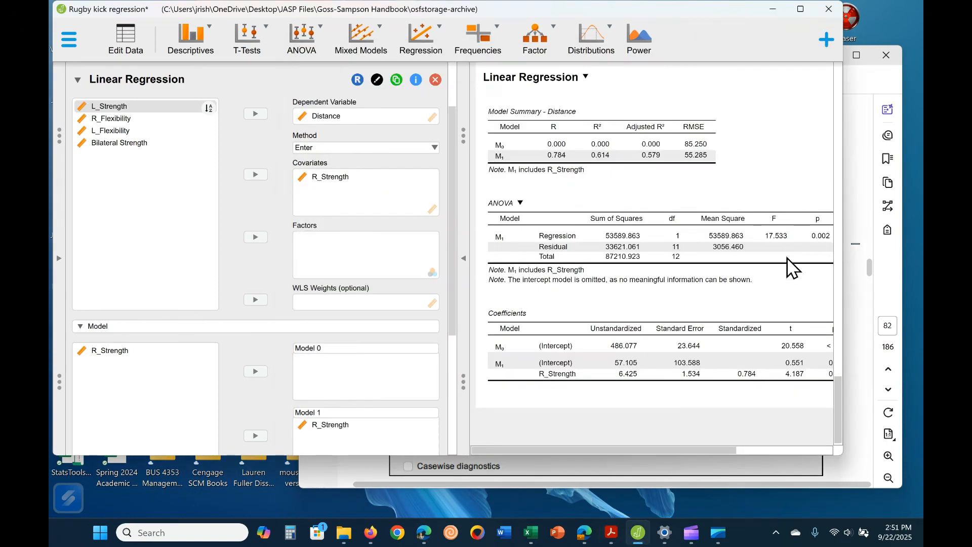
{"action": "left_click_drag", "start_coordinate": [844, 155], "coordinate": [864, 163]}
{"action": "scroll", "coordinate": [625, 423], "scroll_direction": "up", "scroll_amount": 1}
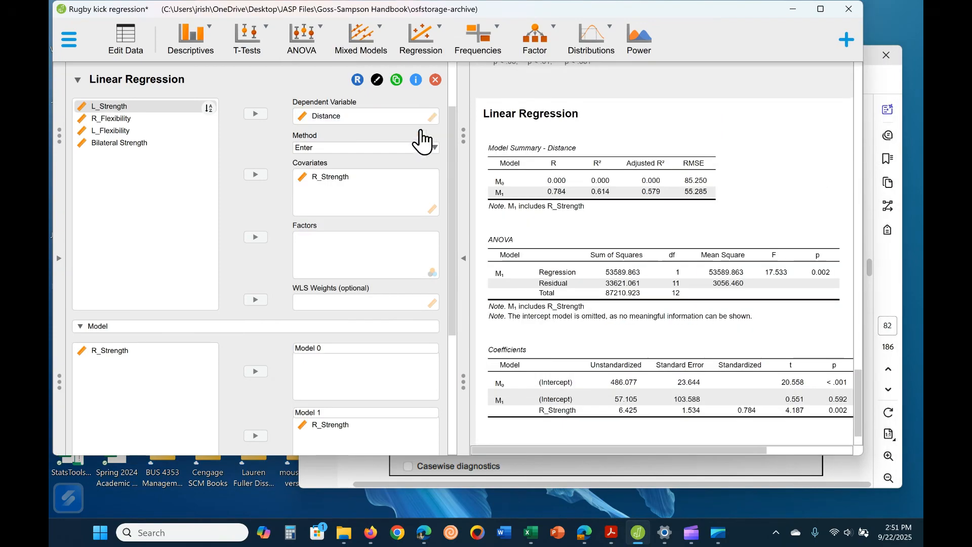
- Inspect the linear regression's model specification for Model 0 and Model 1, and collapse it again
{"action": "scroll", "coordinate": [249, 329], "scroll_direction": "down", "scroll_amount": 3}
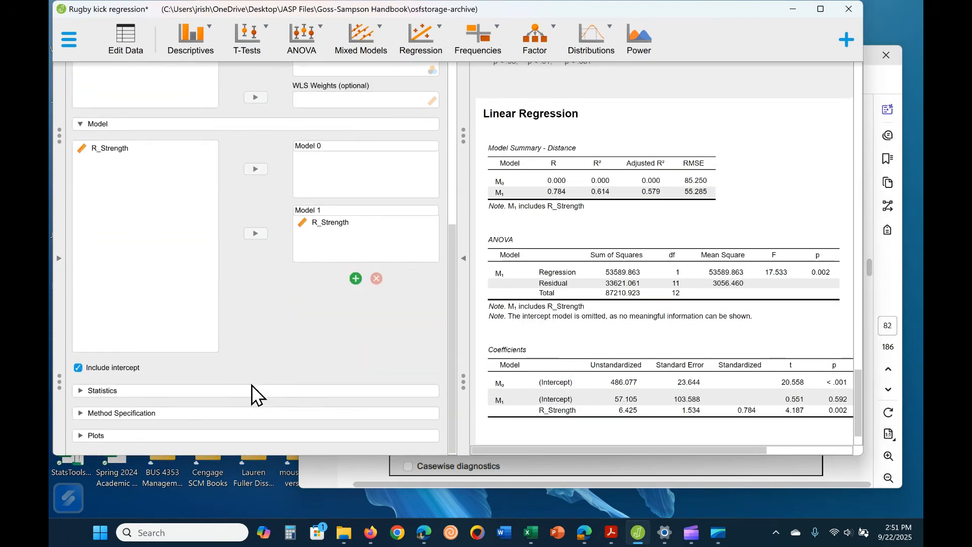
{"action": "scroll", "coordinate": [81, 139], "scroll_direction": "up", "scroll_amount": 1}
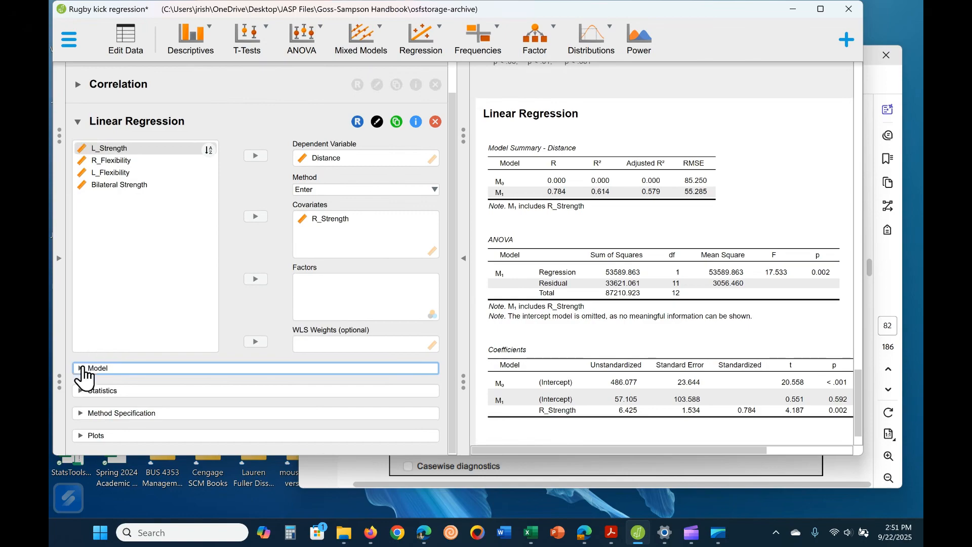
{"action": "left_click", "coordinate": [81, 367]}
{"action": "scroll", "coordinate": [308, 225], "scroll_direction": "down", "scroll_amount": 1}
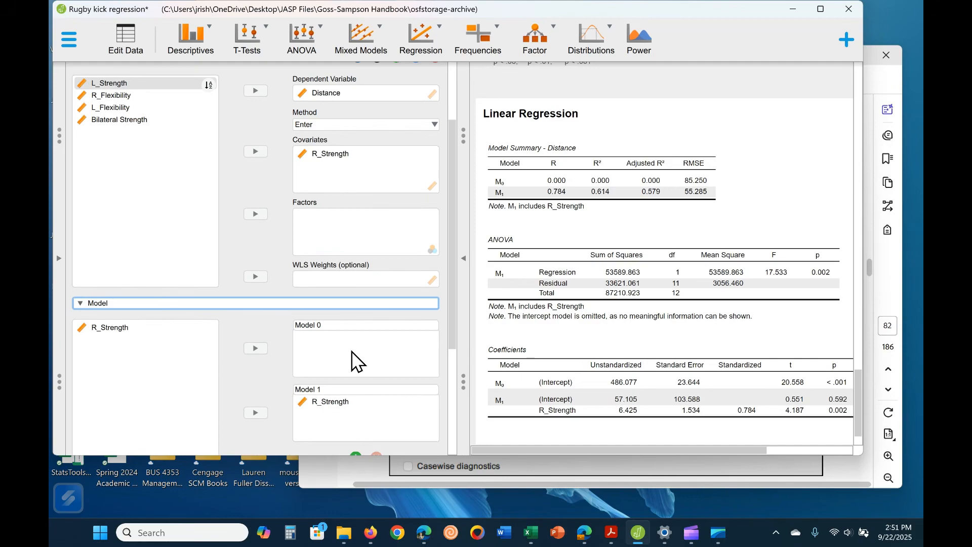
{"action": "scroll", "coordinate": [283, 385], "scroll_direction": "down", "scroll_amount": 1}
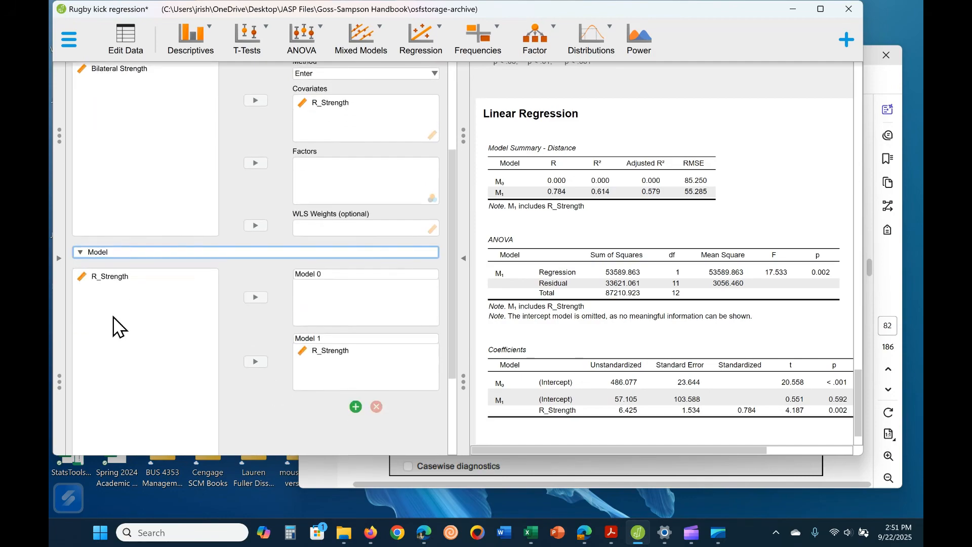
{"action": "left_click", "coordinate": [80, 252]}
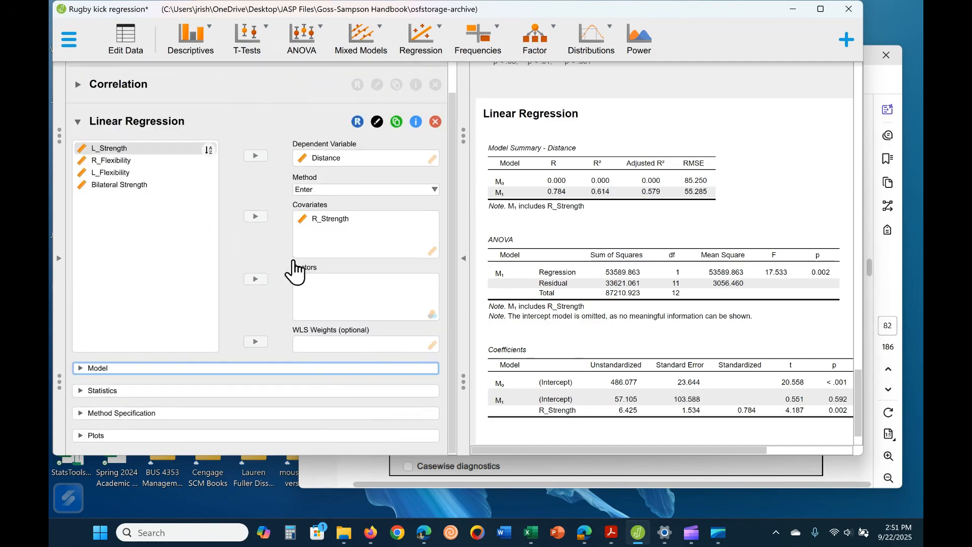
{"action": "left_click", "coordinate": [95, 368]}
{"action": "scroll", "coordinate": [212, 308], "scroll_direction": "down", "scroll_amount": 1}
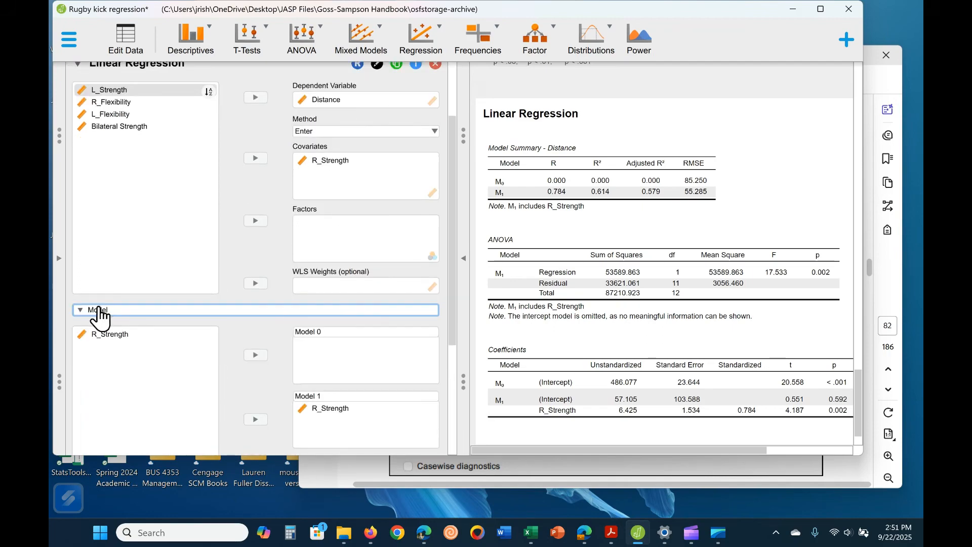
{"action": "left_click", "coordinate": [98, 314]}
- Add the Durbin-Watson test to the linear regression's model summary and compare the statistics options with the PDF handbook
{"action": "left_click", "coordinate": [89, 393]}
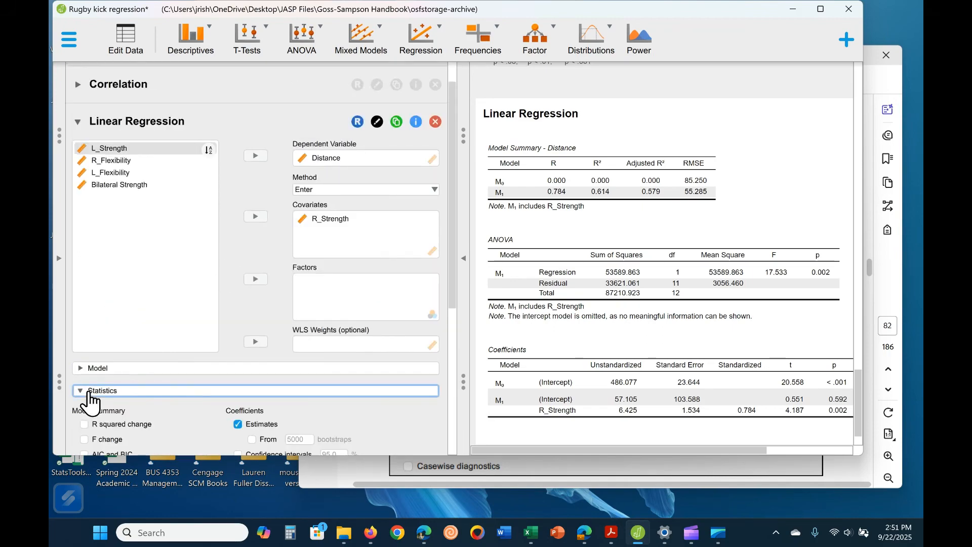
{"action": "scroll", "coordinate": [200, 346], "scroll_direction": "down", "scroll_amount": 4}
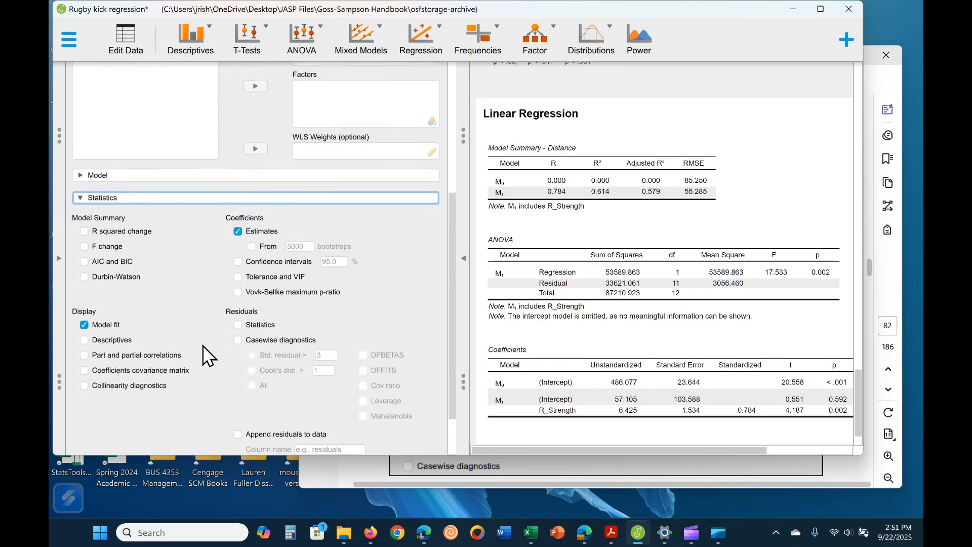
{"action": "scroll", "coordinate": [587, 324], "scroll_direction": "down", "scroll_amount": 1}
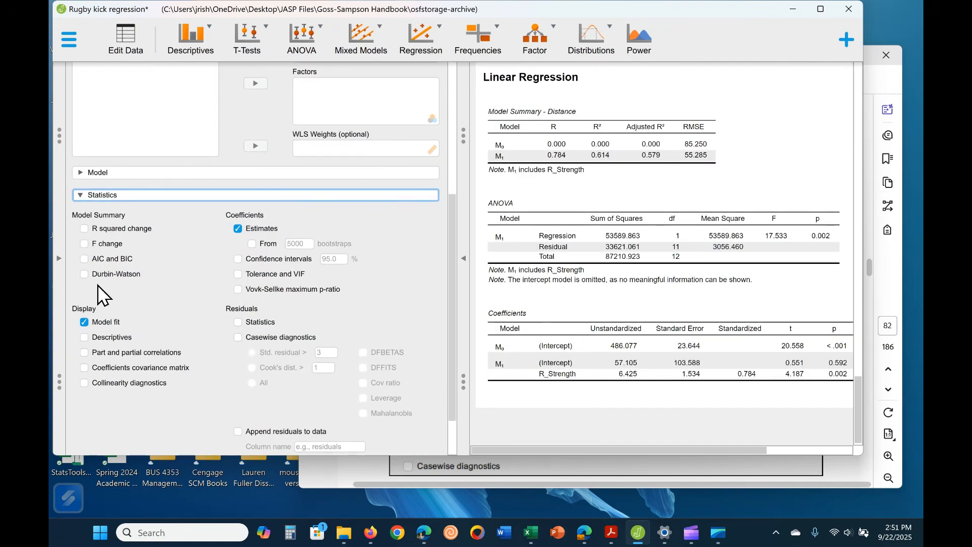
{"action": "left_click", "coordinate": [84, 275]}
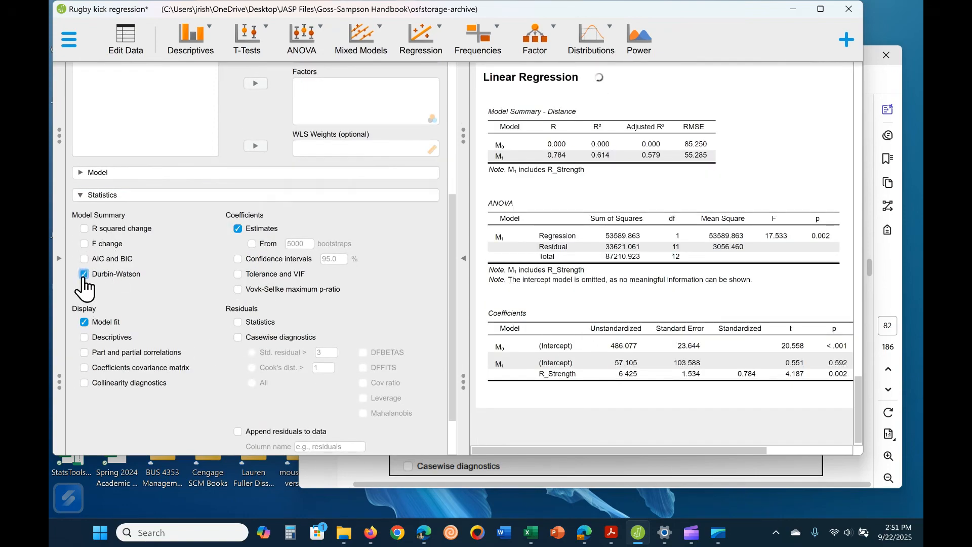
{"action": "left_click", "coordinate": [342, 475]}
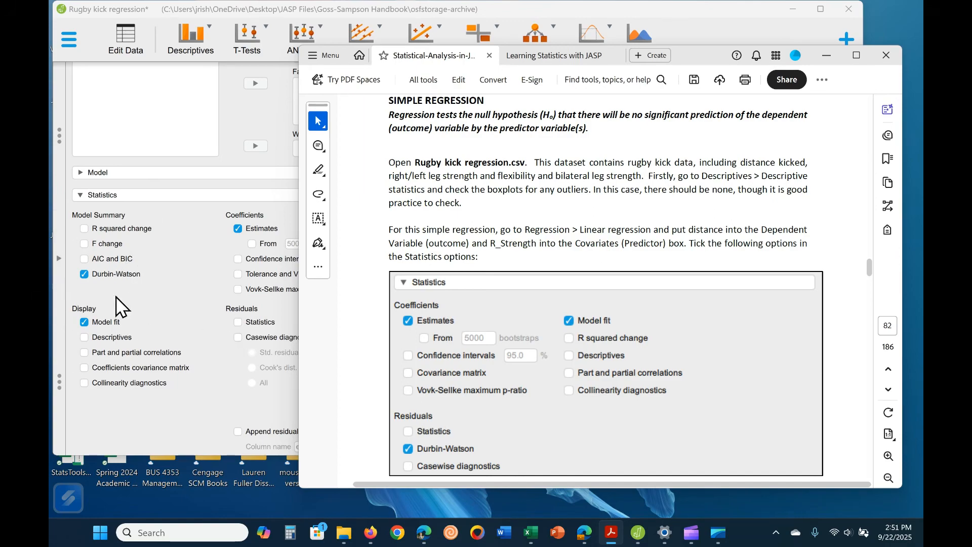
{"action": "left_click", "coordinate": [112, 411]}
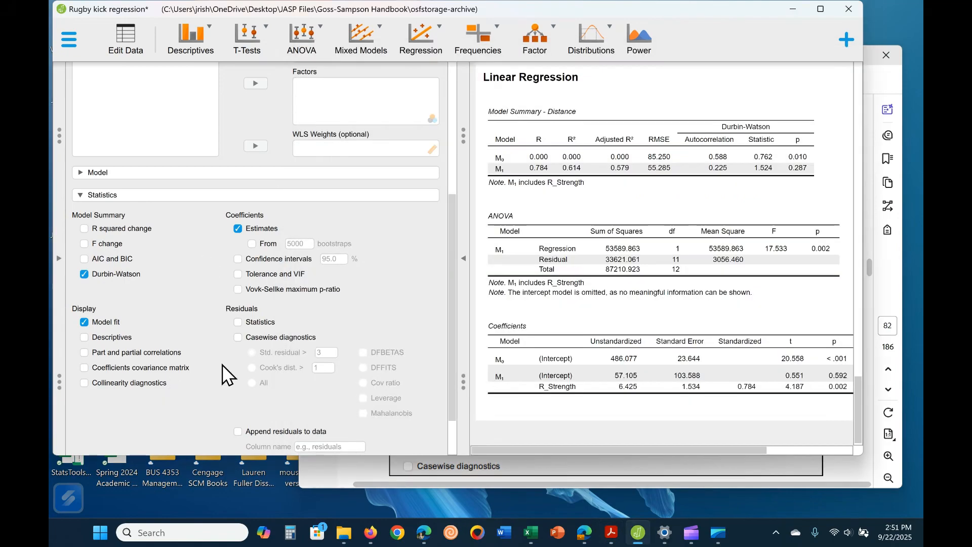
- Enable casewise diagnostics for standardized residuals above 3, checking the handbook's Statistics options before and after
{"action": "left_click", "coordinate": [655, 475]}
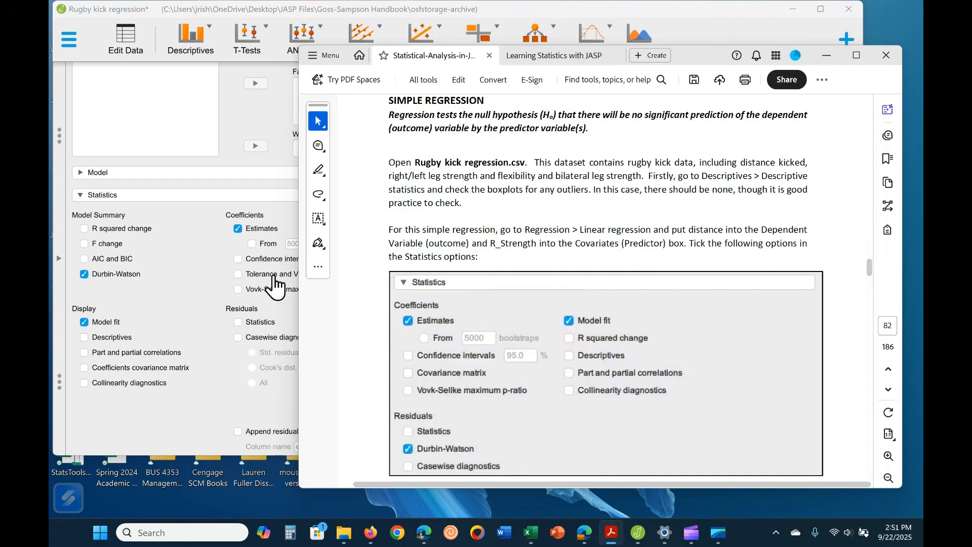
{"action": "left_click", "coordinate": [238, 337]}
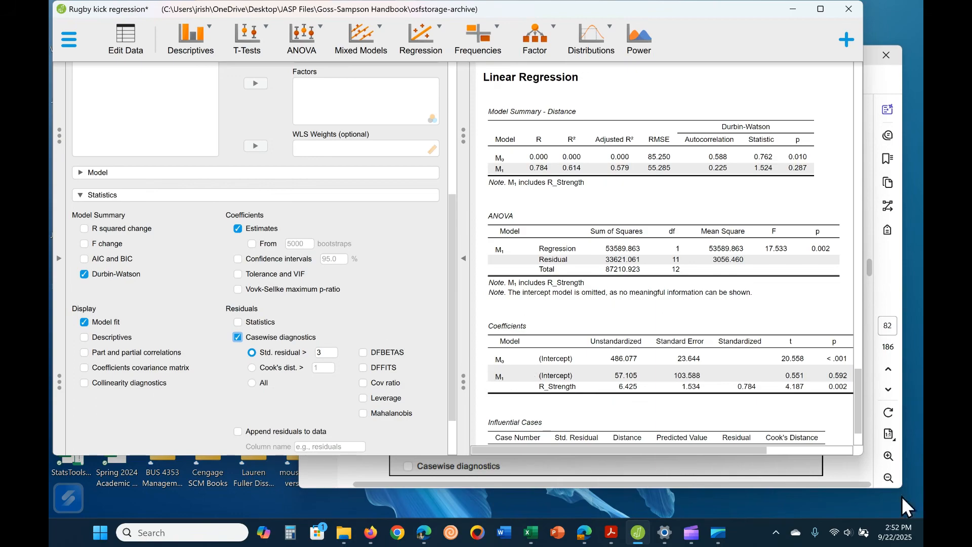
{"action": "left_click", "coordinate": [851, 476]}
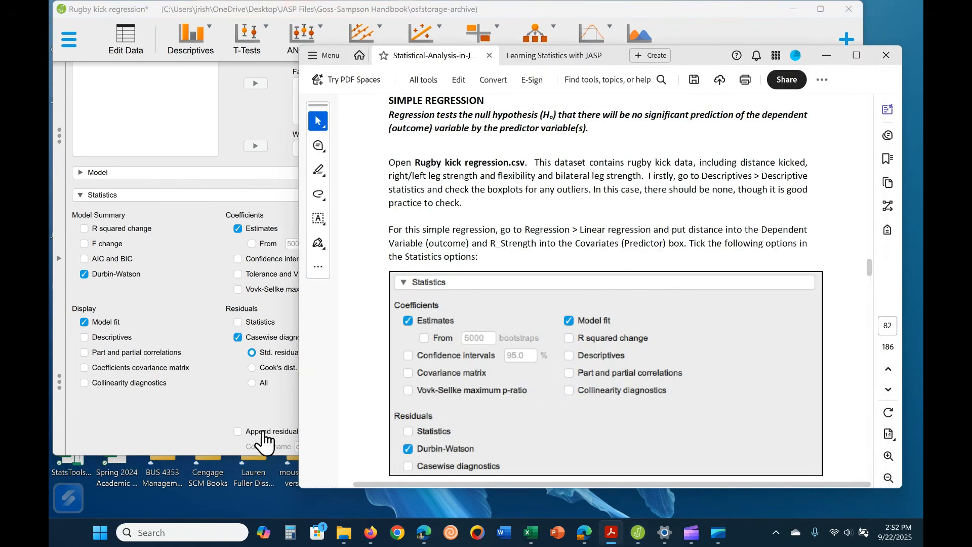
{"action": "left_click", "coordinate": [181, 210]}
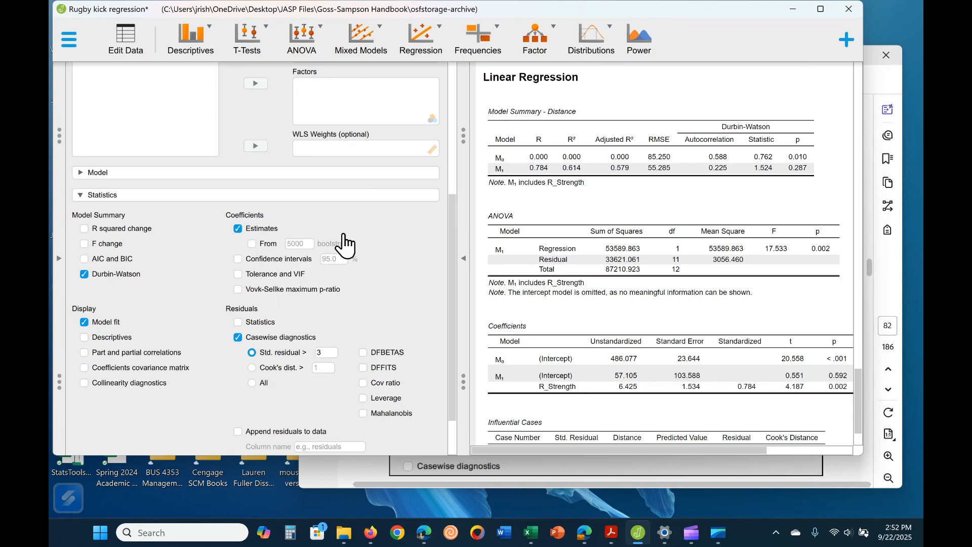
- Add 95% confidence intervals to the regression coefficients and examine the lower and upper bounds in the Coefficients table
{"action": "left_click", "coordinate": [238, 258]}
{"action": "left_click_drag", "start_coordinate": [703, 448], "coordinate": [780, 443]}
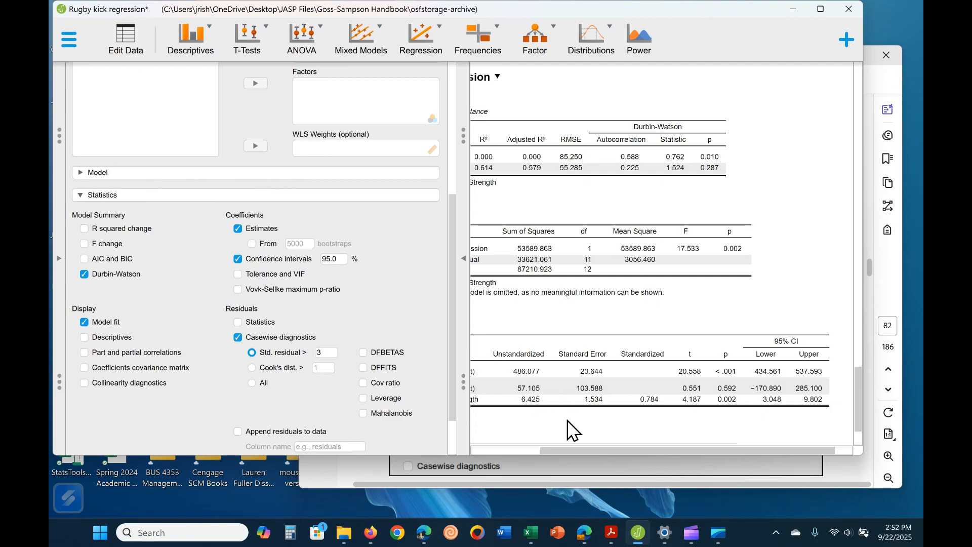
{"action": "left_click_drag", "start_coordinate": [565, 451], "coordinate": [479, 445]}
{"action": "left_click_drag", "start_coordinate": [539, 458], "coordinate": [612, 464]}
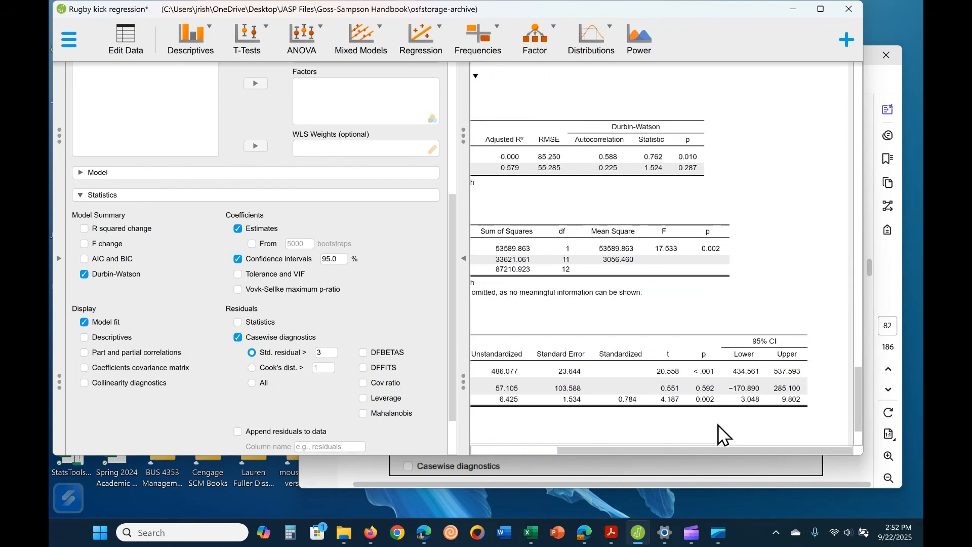
{"action": "left_click_drag", "start_coordinate": [686, 450], "coordinate": [598, 451]}
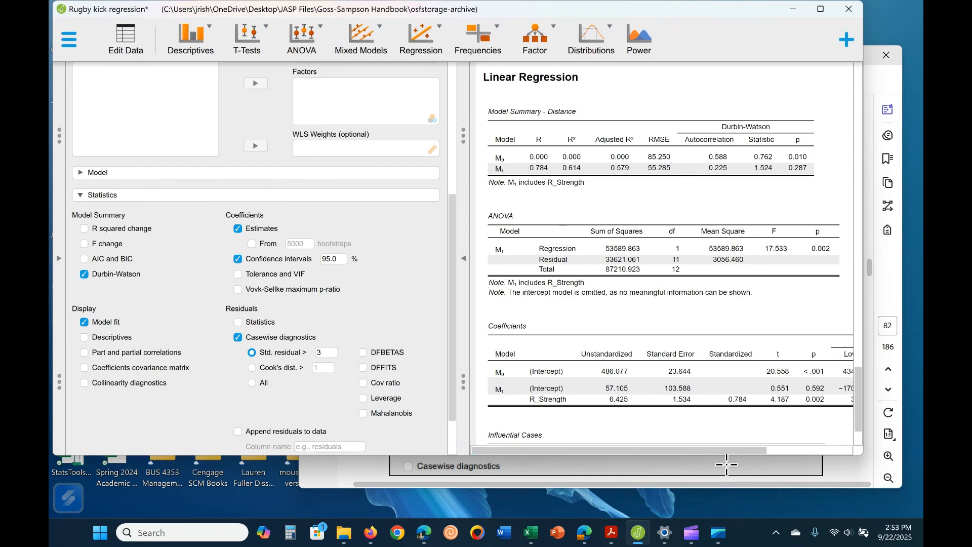
{"action": "left_click_drag", "start_coordinate": [734, 455], "coordinate": [803, 460]}
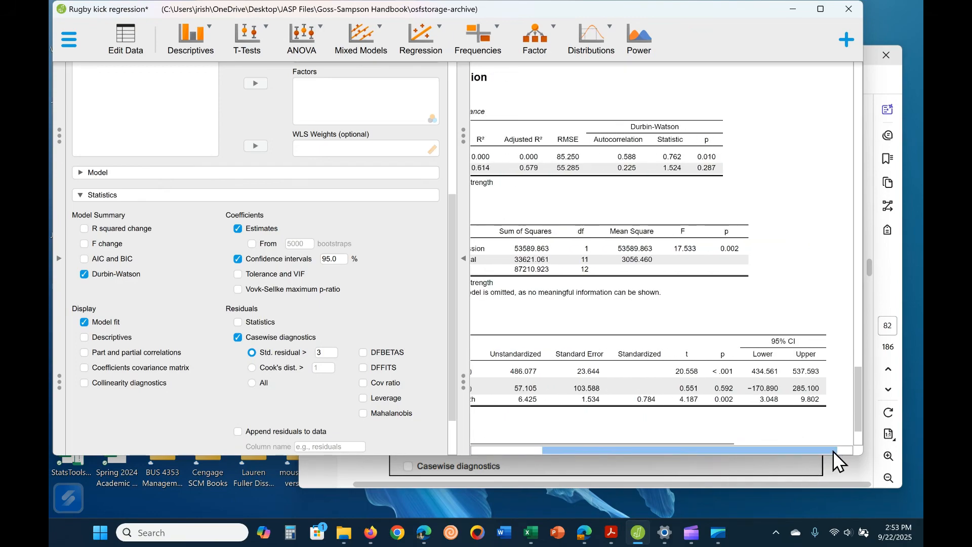
- Add descriptive statistics for Distance and R_Strength to the linear regression output
{"action": "left_click_drag", "start_coordinate": [794, 453], "coordinate": [418, 446]}
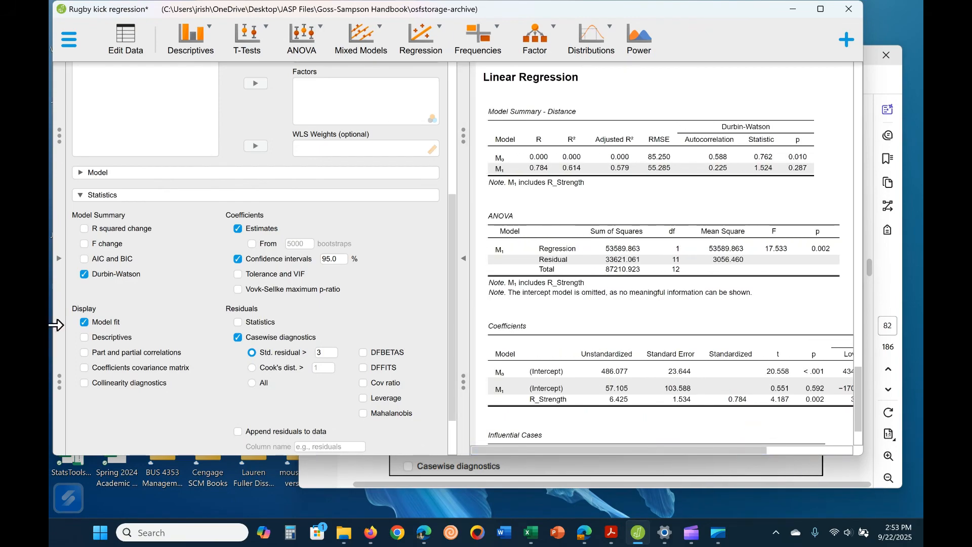
{"action": "left_click", "coordinate": [101, 337]}
{"action": "scroll", "coordinate": [604, 296], "scroll_direction": "down", "scroll_amount": 3}
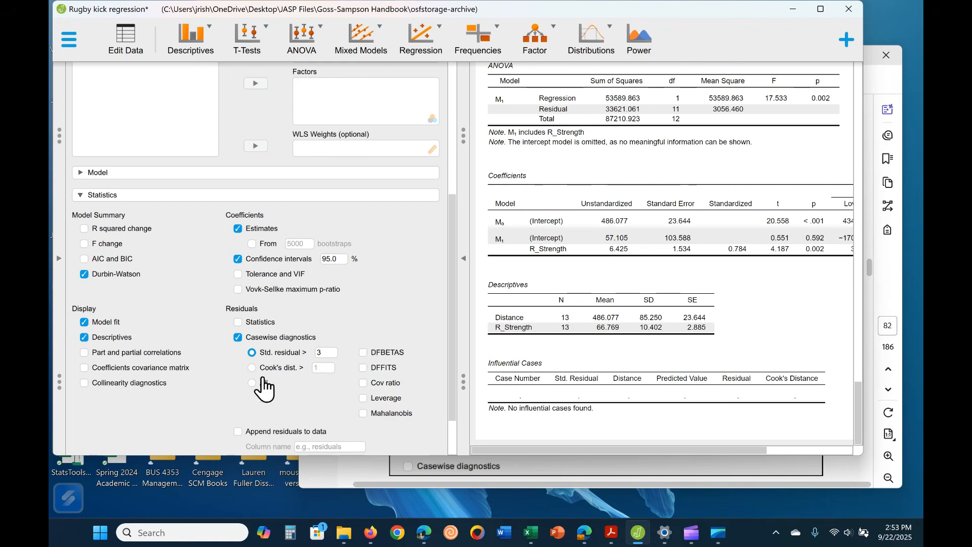
- Set the casewise diagnostics' standardized residual threshold to 2 to check for influential cases, and restore it to 3
{"action": "left_click", "coordinate": [329, 353]}
{"action": "key", "text": "BackSpace"}
{"action": "type", "text": "2"}
{"action": "left_click", "coordinate": [332, 406]}
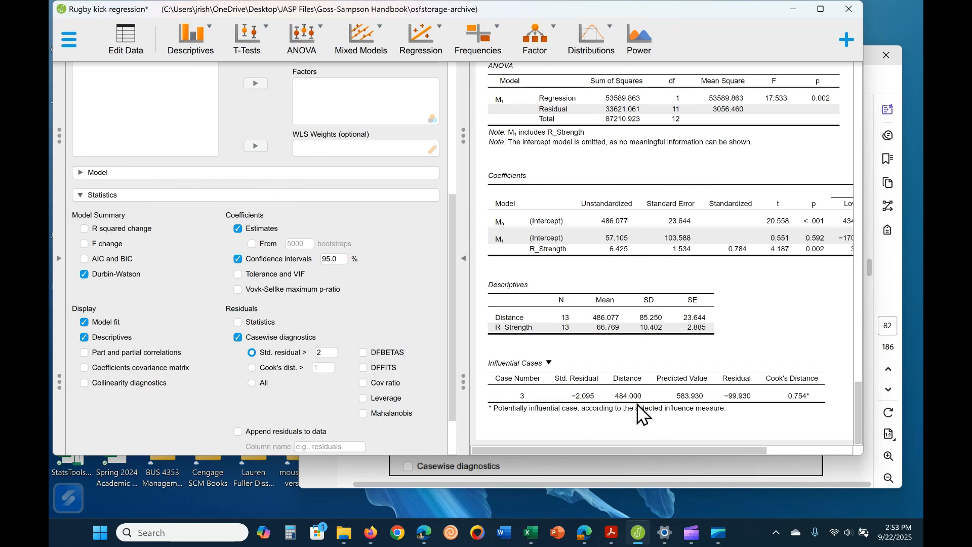
{"action": "left_click", "coordinate": [327, 353]}
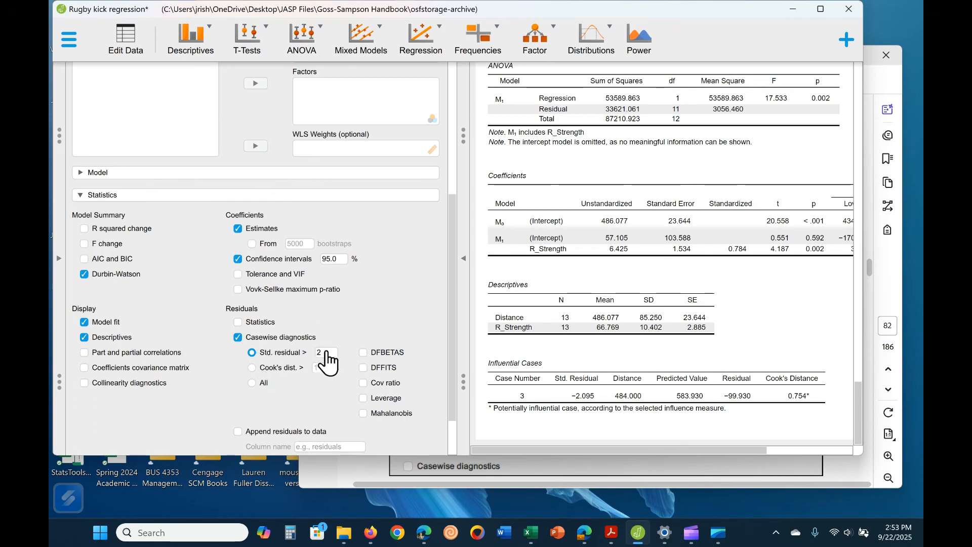
{"action": "key", "text": "BackSpace"}
{"action": "type", "text": "3"}
{"action": "left_click", "coordinate": [329, 377]}
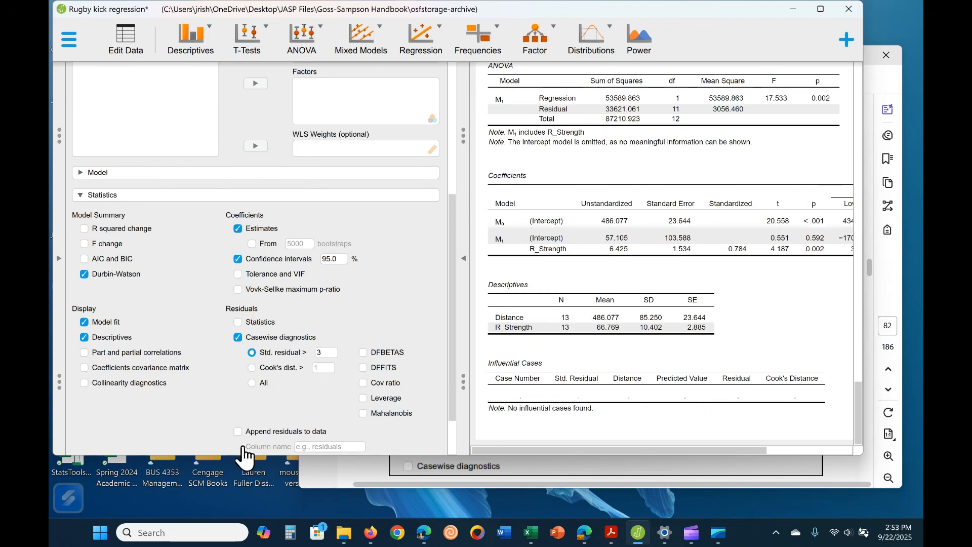
- Add residuals statistics to the linear regression and view the resulting table
{"action": "scroll", "coordinate": [386, 404], "scroll_direction": "down", "scroll_amount": 1}
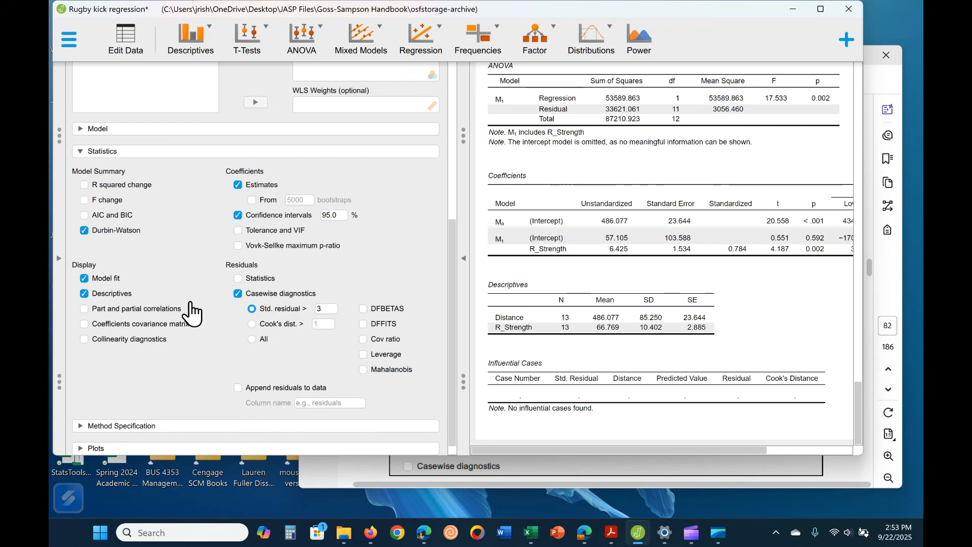
{"action": "left_click", "coordinate": [237, 279]}
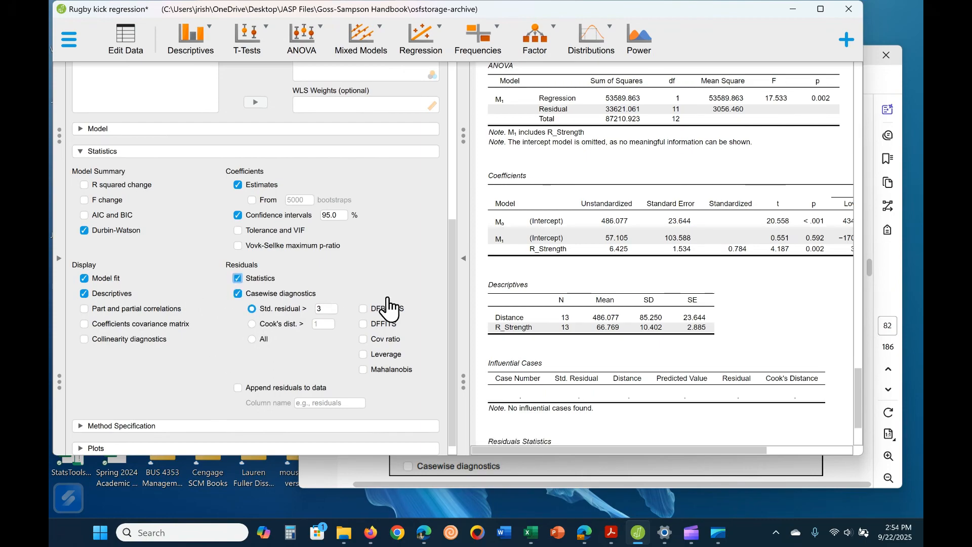
{"action": "scroll", "coordinate": [608, 367], "scroll_direction": "down", "scroll_amount": 2}
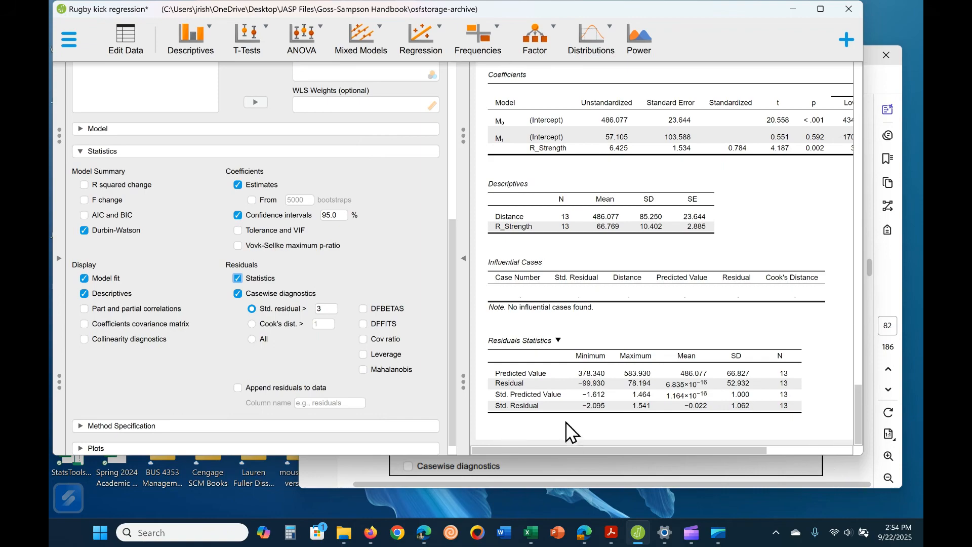
- Expand the regression's Method Specification and Plots options, and check the handbook's Statistics settings and expected output
{"action": "scroll", "coordinate": [162, 378], "scroll_direction": "down", "scroll_amount": 1}
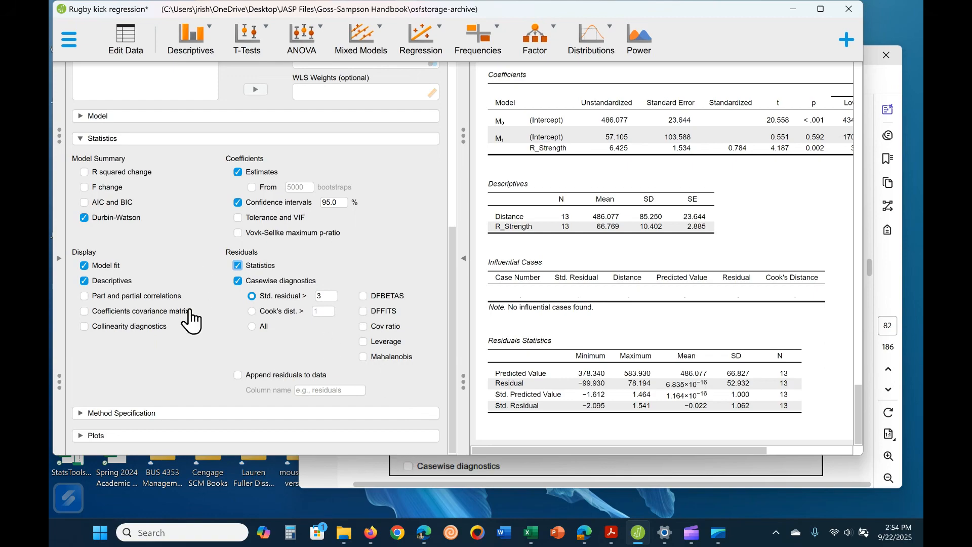
{"action": "left_click", "coordinate": [165, 414]}
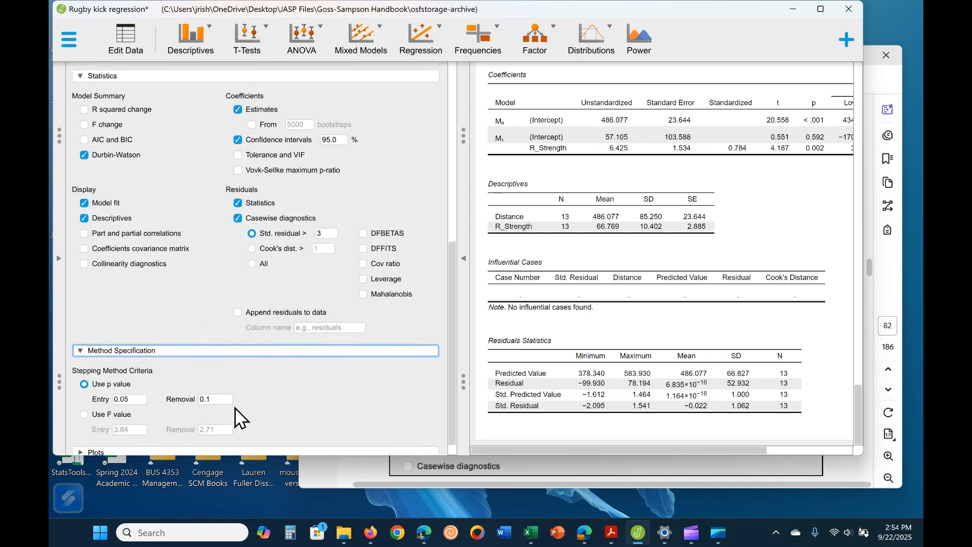
{"action": "left_click", "coordinate": [170, 437]}
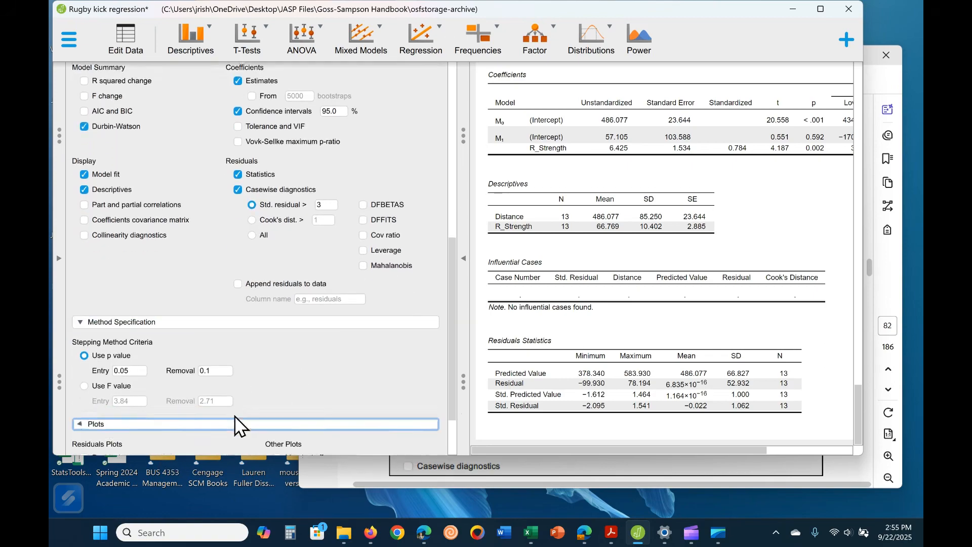
{"action": "left_click", "coordinate": [827, 479]}
{"action": "scroll", "coordinate": [580, 346], "scroll_direction": "down", "scroll_amount": 2}
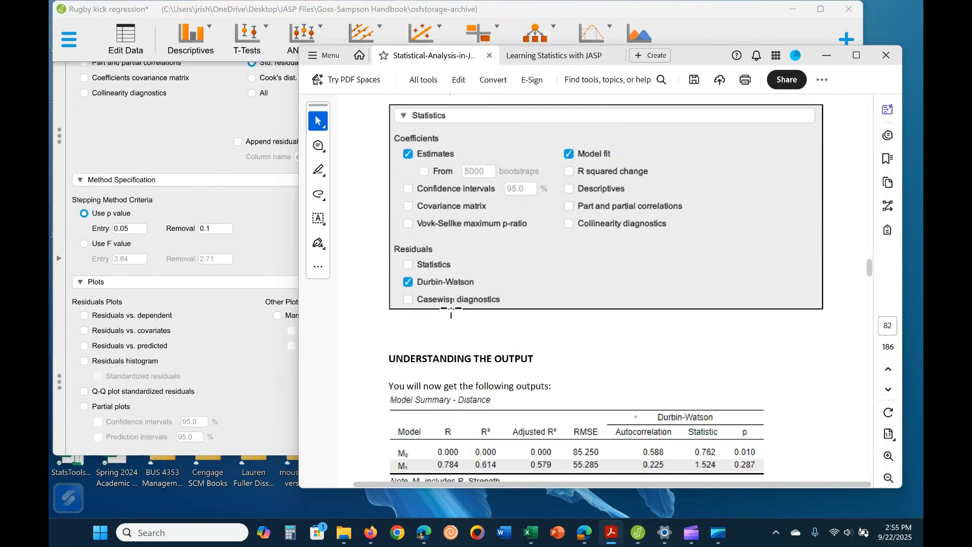
- Return to JASP and examine the regression's model summary, ANOVA and coefficients tables, including the 95% confidence interval bounds
{"action": "left_click", "coordinate": [251, 369]}
{"action": "scroll", "coordinate": [633, 396], "scroll_direction": "up", "scroll_amount": 4}
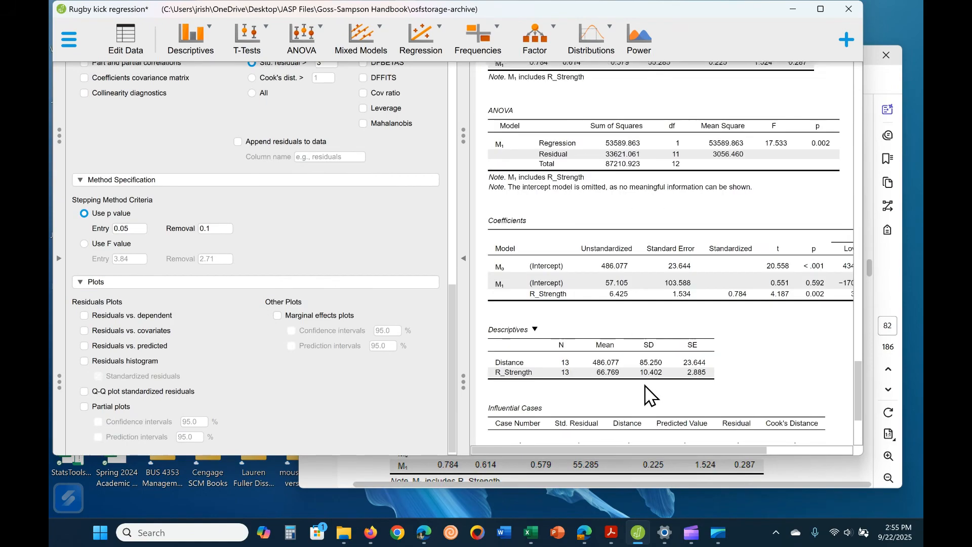
{"action": "scroll", "coordinate": [650, 394], "scroll_direction": "up", "scroll_amount": 4}
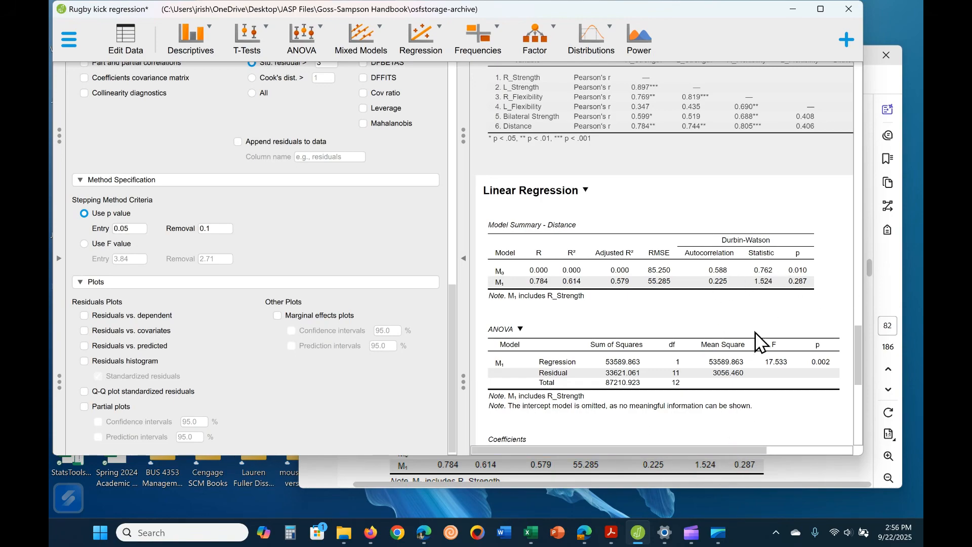
{"action": "scroll", "coordinate": [755, 332], "scroll_direction": "down", "scroll_amount": 3}
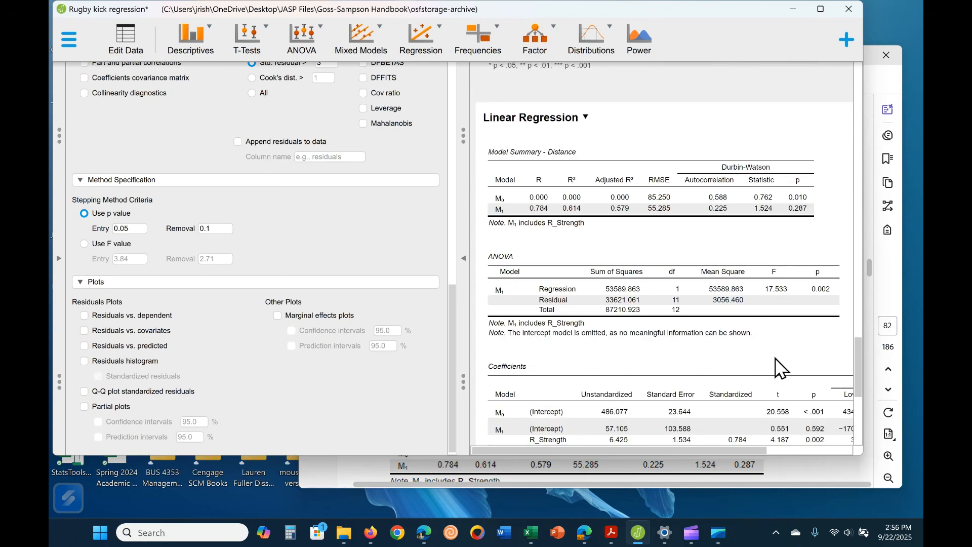
{"action": "scroll", "coordinate": [775, 358], "scroll_direction": "down", "scroll_amount": 1}
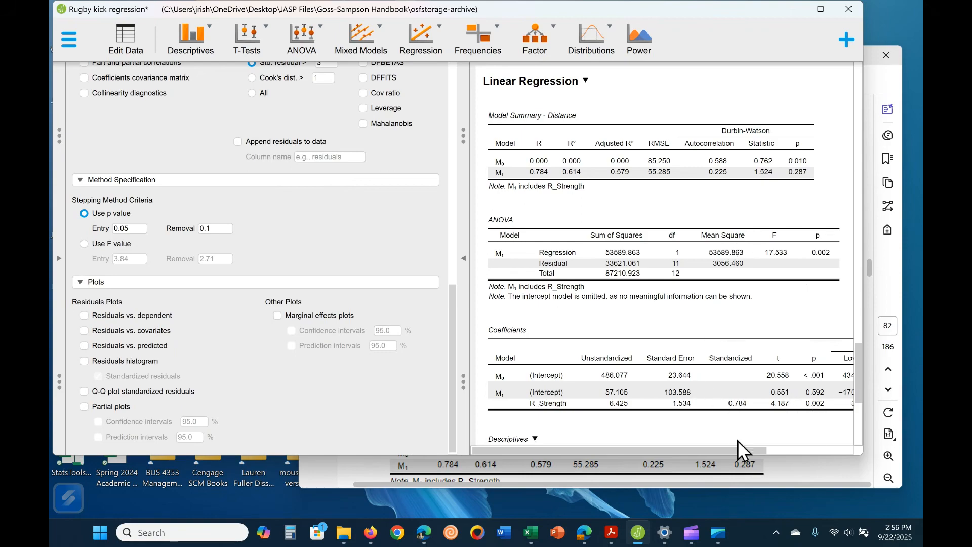
{"action": "left_click_drag", "start_coordinate": [683, 450], "coordinate": [692, 448]}
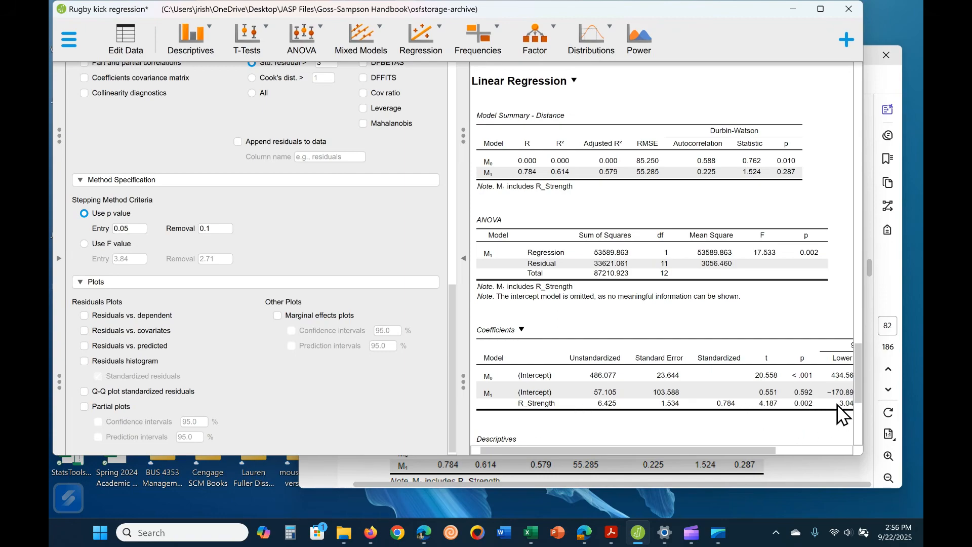
{"action": "left_click_drag", "start_coordinate": [775, 451], "coordinate": [810, 449]}
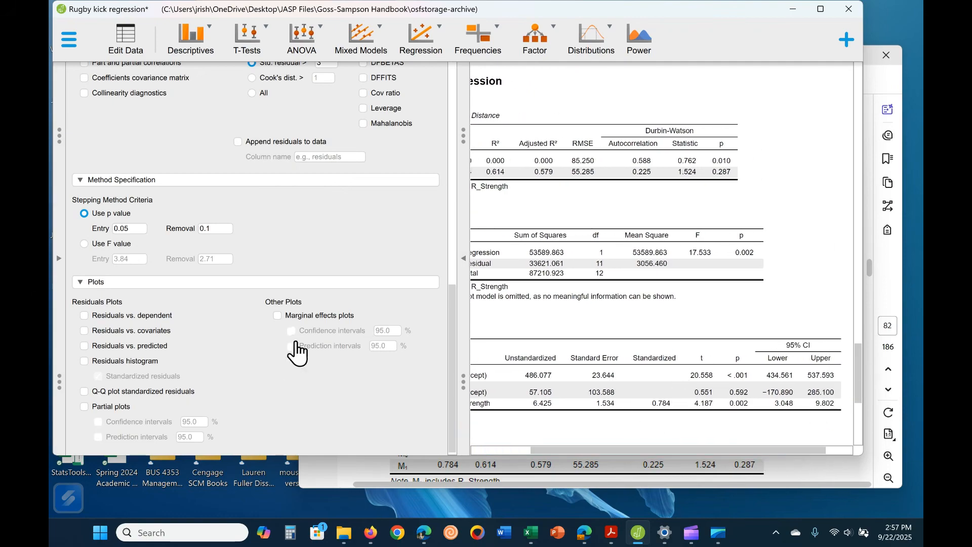
- Try adding tolerance and VIF collinearity statistics to the Coefficients table, and remove them again
{"action": "scroll", "coordinate": [294, 350], "scroll_direction": "up", "scroll_amount": 5}
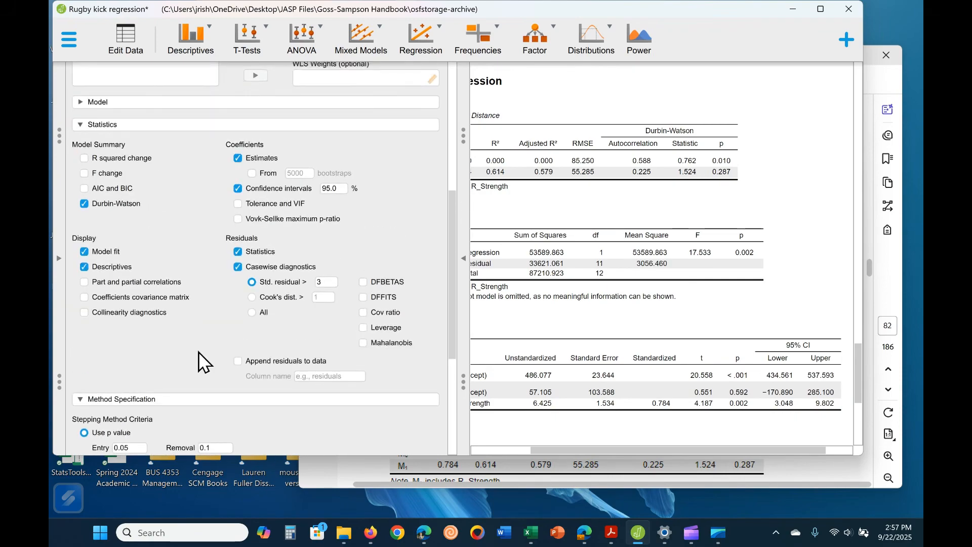
{"action": "scroll", "coordinate": [199, 352], "scroll_direction": "up", "scroll_amount": 2}
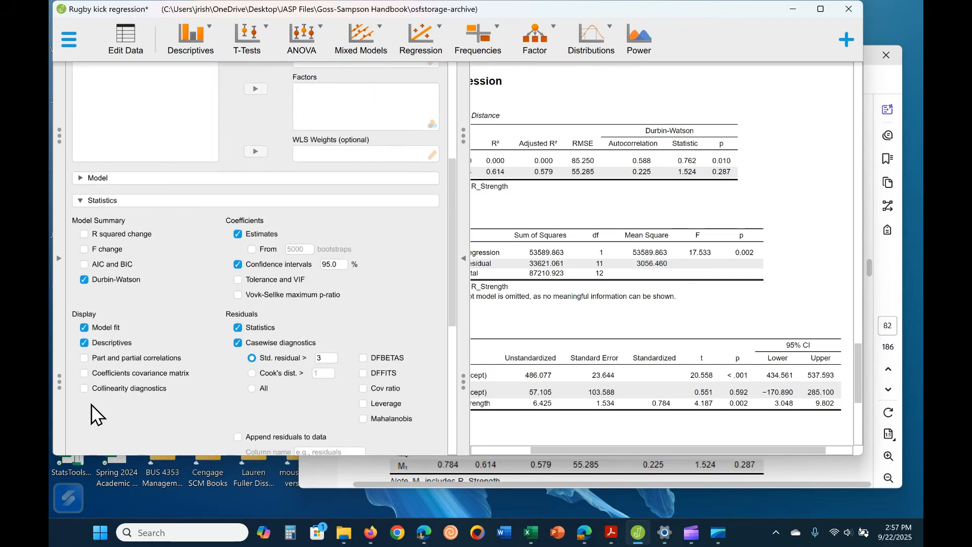
{"action": "left_click", "coordinate": [237, 280]}
{"action": "left_click_drag", "start_coordinate": [616, 449], "coordinate": [726, 446]}
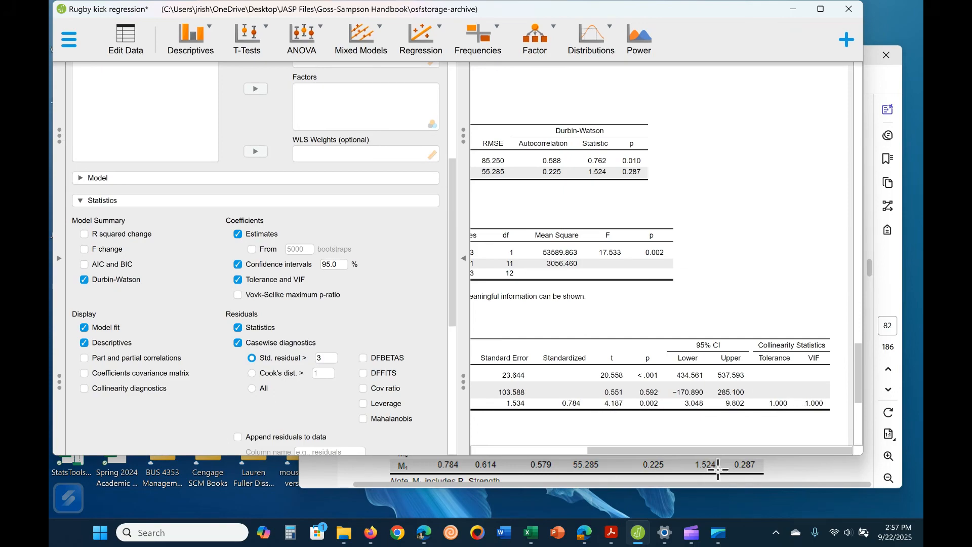
{"action": "left_click", "coordinate": [239, 280]}
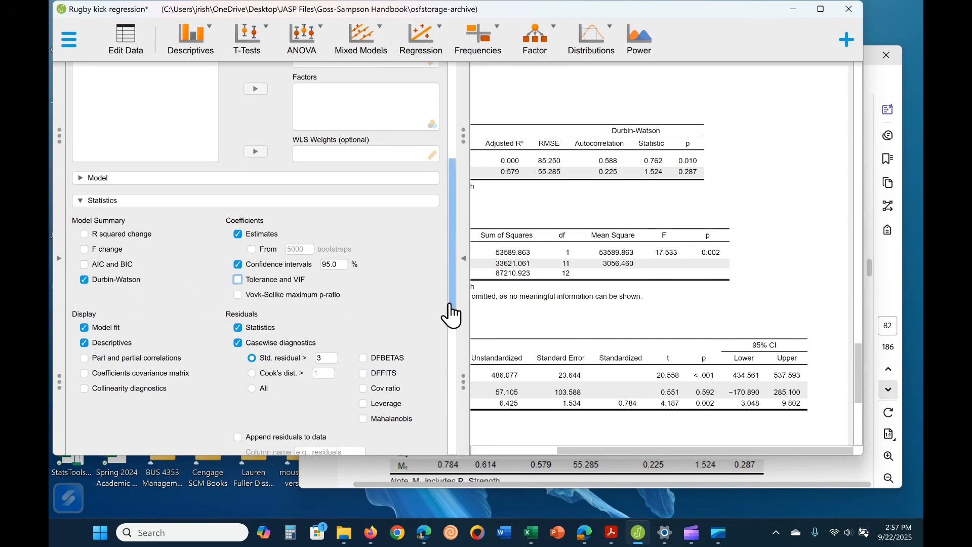
- Review the full linear regression output from the model summary down to the residuals statistics
{"action": "left_click_drag", "start_coordinate": [570, 452], "coordinate": [477, 451]}
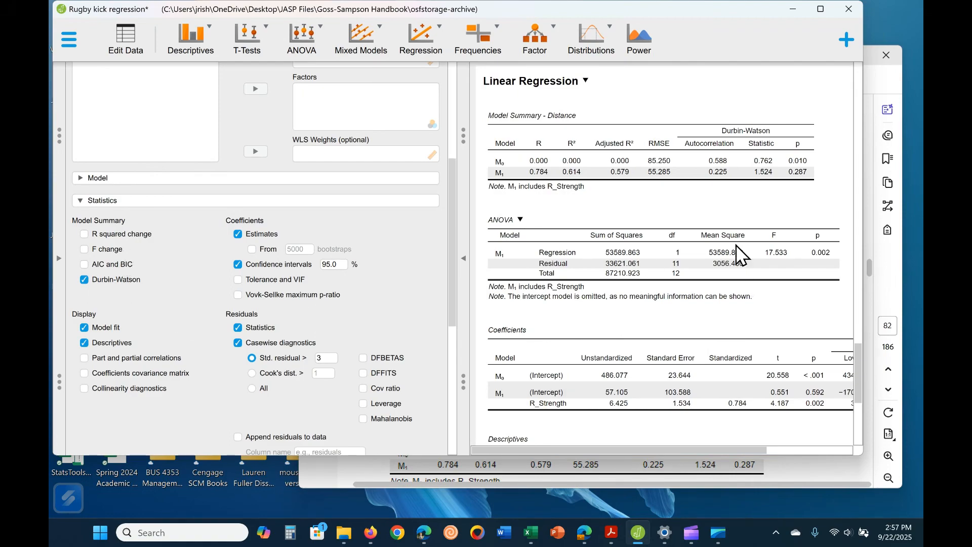
{"action": "scroll", "coordinate": [658, 405], "scroll_direction": "down", "scroll_amount": 4}
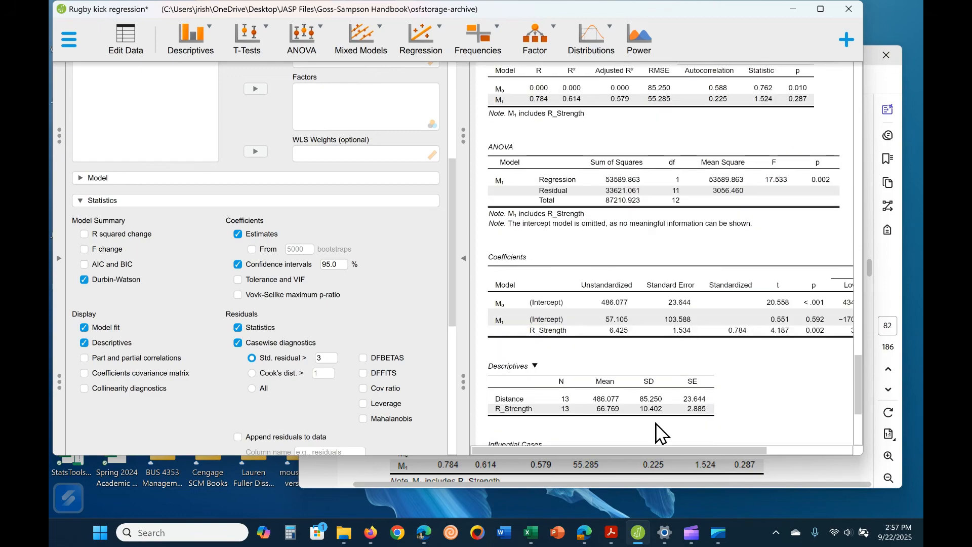
{"action": "scroll", "coordinate": [626, 390], "scroll_direction": "down", "scroll_amount": 2}
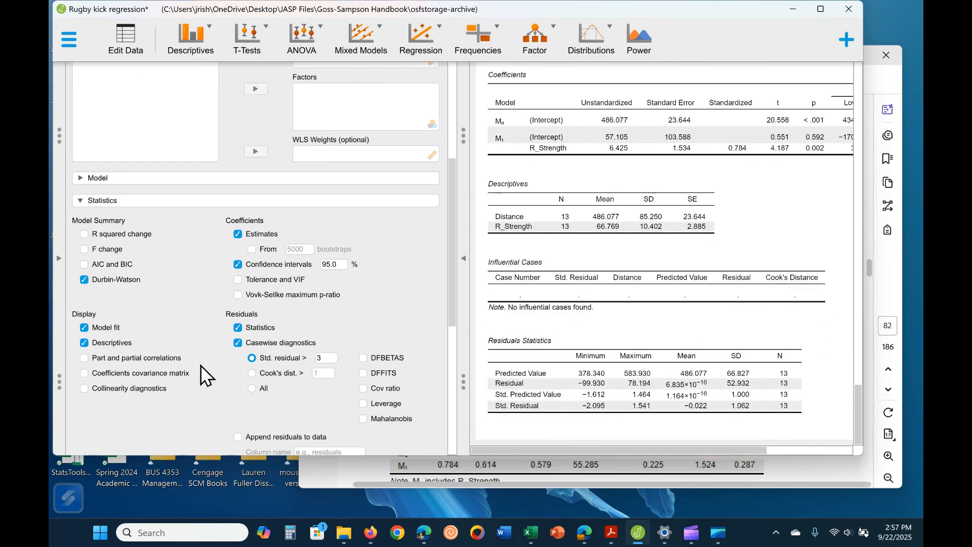
- Review the linear regression's Statistics, Method Specification and Plots options, and check the handbook PDF's section on understanding the output
{"action": "scroll", "coordinate": [203, 367], "scroll_direction": "down", "scroll_amount": 3}
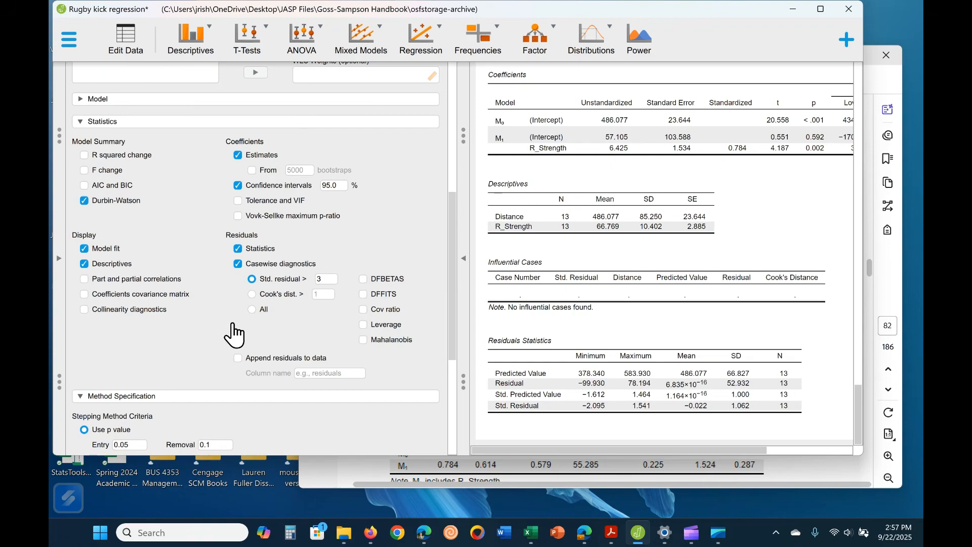
{"action": "scroll", "coordinate": [238, 336], "scroll_direction": "down", "scroll_amount": 5}
{"action": "scroll", "coordinate": [256, 340], "scroll_direction": "down", "scroll_amount": 3}
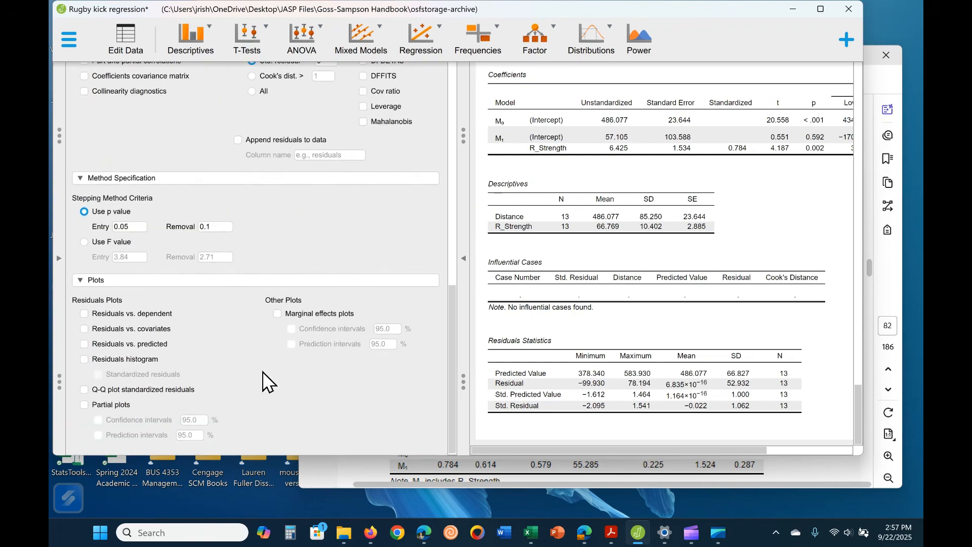
{"action": "left_click", "coordinate": [775, 479]}
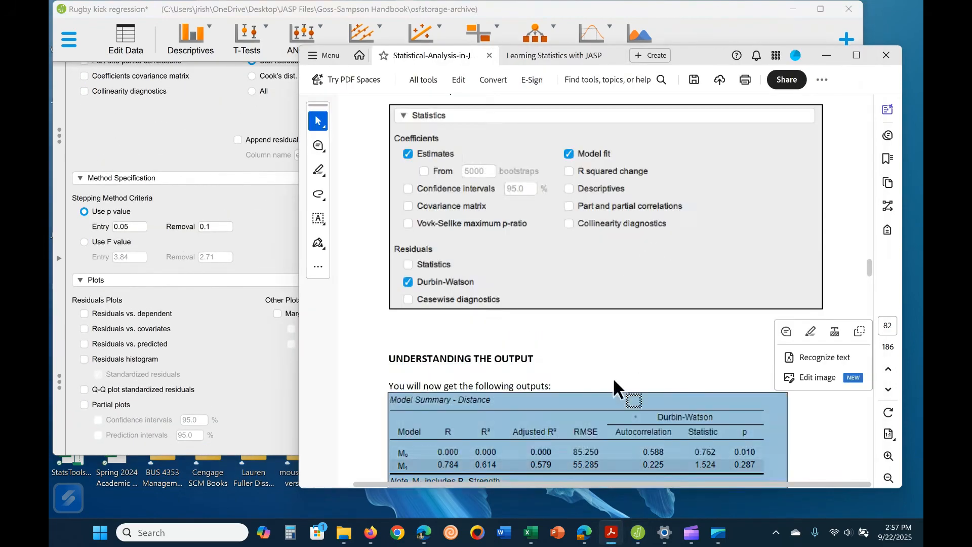
{"action": "scroll", "coordinate": [635, 393], "scroll_direction": "down", "scroll_amount": 6}
{"action": "scroll", "coordinate": [506, 385], "scroll_direction": "up", "scroll_amount": 1}
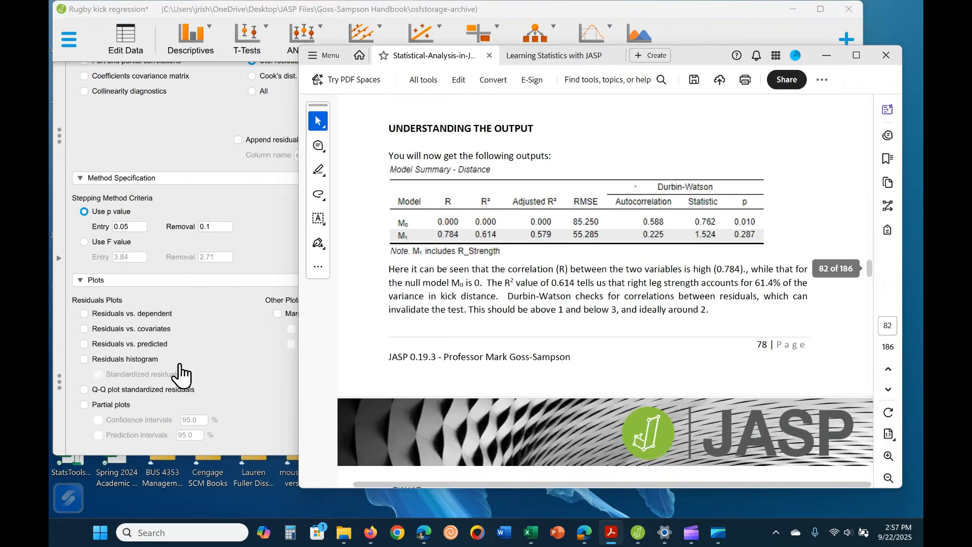
- Return to JASP and examine the regression results from Model Summary, ANOVA and Coefficients through Descriptives, Influential Cases and Residuals Statistics
{"action": "left_click", "coordinate": [180, 375]}
{"action": "scroll", "coordinate": [688, 384], "scroll_direction": "up", "scroll_amount": 8}
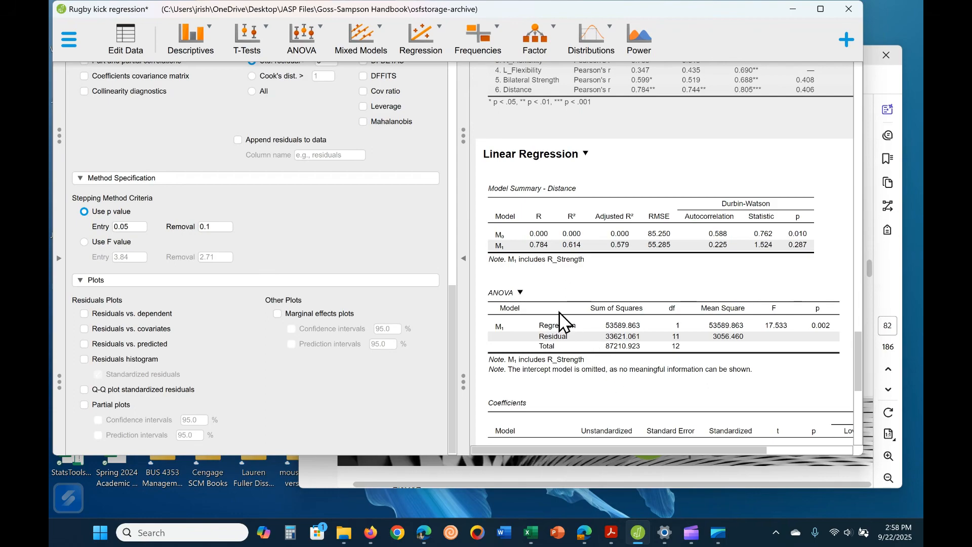
{"action": "scroll", "coordinate": [588, 304], "scroll_direction": "down", "scroll_amount": 1}
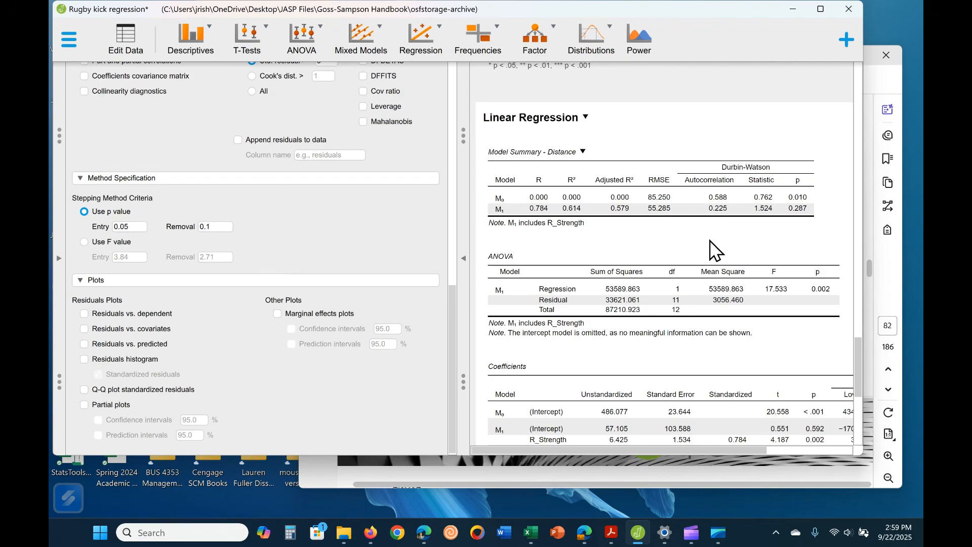
{"action": "scroll", "coordinate": [714, 240], "scroll_direction": "down", "scroll_amount": 1}
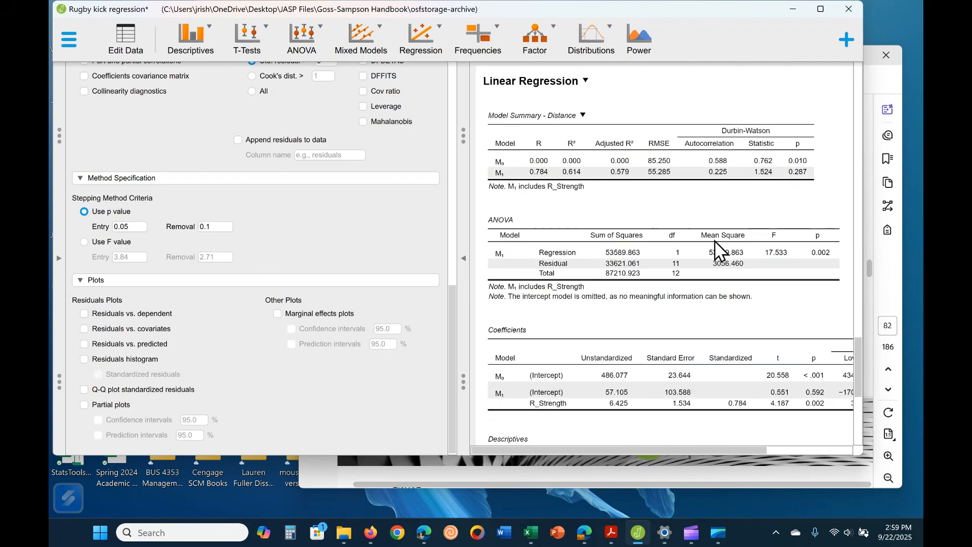
{"action": "scroll", "coordinate": [720, 247], "scroll_direction": "down", "scroll_amount": 1}
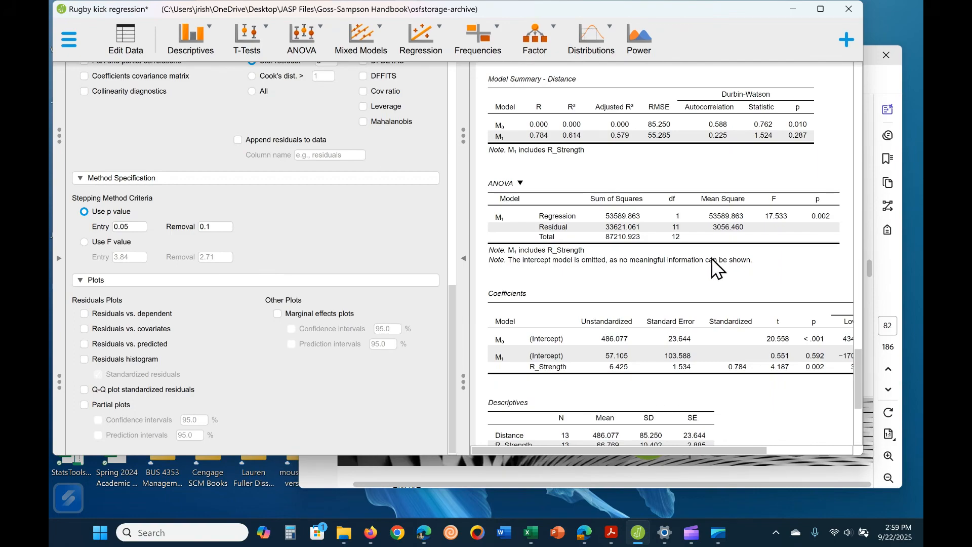
{"action": "scroll", "coordinate": [712, 258], "scroll_direction": "down", "scroll_amount": 2}
{"action": "scroll", "coordinate": [712, 261], "scroll_direction": "up", "scroll_amount": 2}
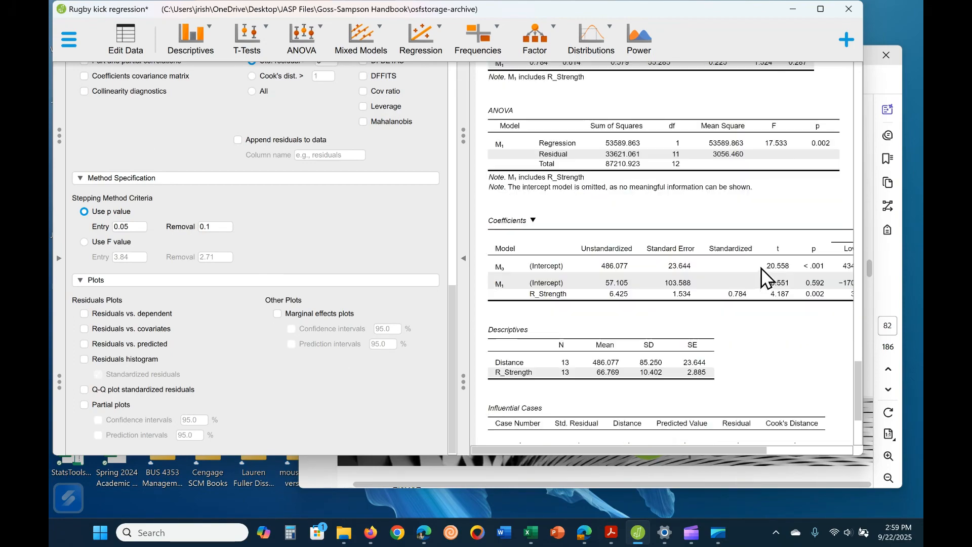
{"action": "scroll", "coordinate": [763, 276], "scroll_direction": "down", "scroll_amount": 2}
{"action": "scroll", "coordinate": [768, 202], "scroll_direction": "up", "scroll_amount": 4}
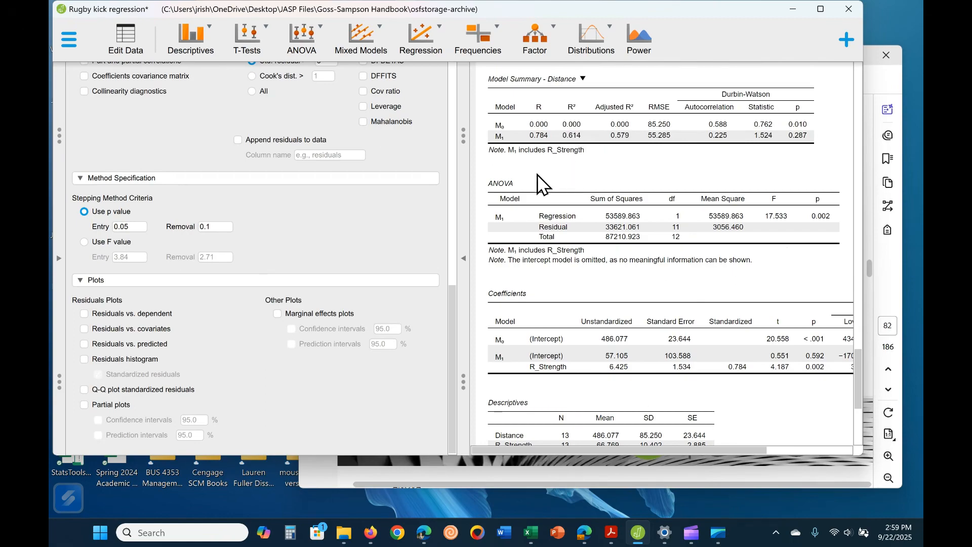
{"action": "scroll", "coordinate": [496, 285], "scroll_direction": "down", "scroll_amount": 4}
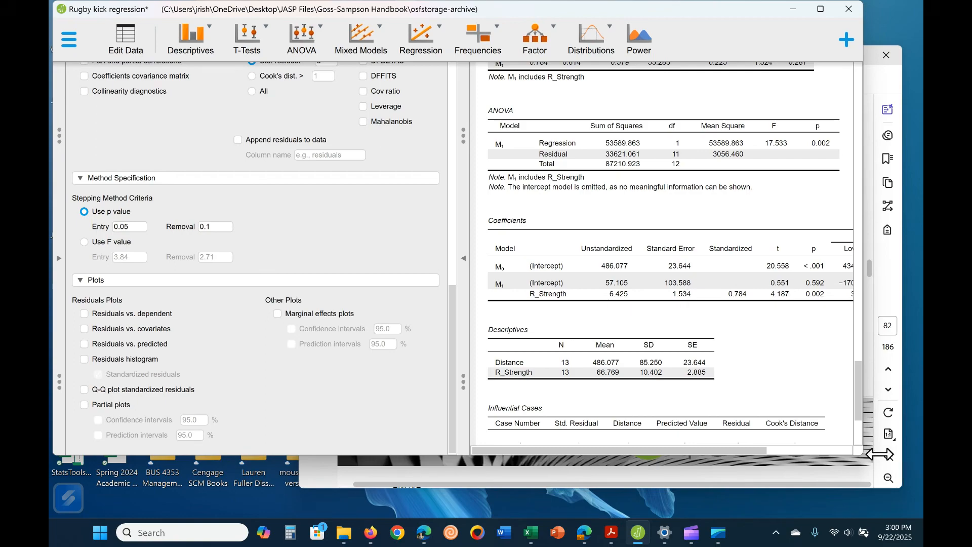
{"action": "mouse_move", "coordinate": [763, 450]}
{"action": "left_mouse_down"}
{"action": "mouse_move", "coordinate": [823, 451]}
{"action": "mouse_move", "coordinate": [749, 454]}
{"action": "left_mouse_up"}
{"action": "scroll", "coordinate": [636, 332], "scroll_direction": "down", "scroll_amount": 2}
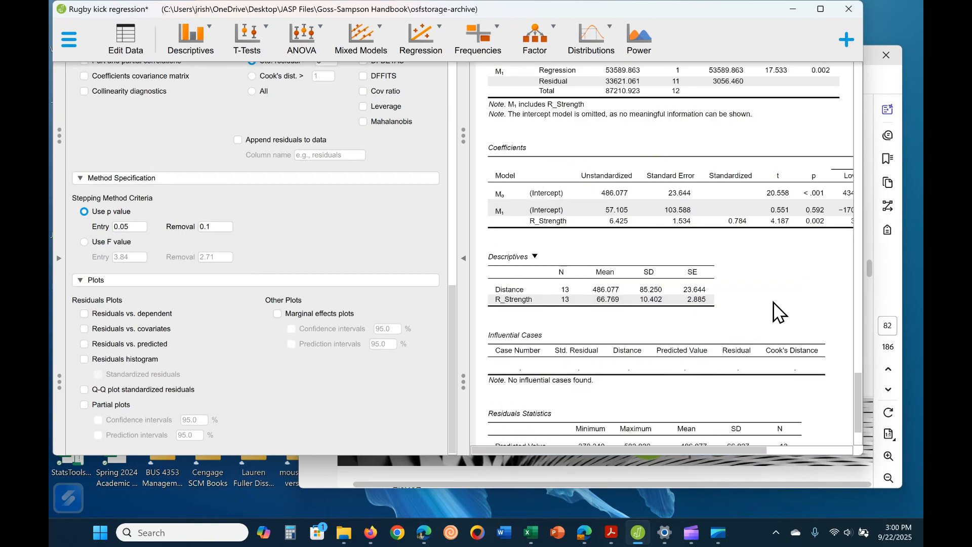
{"action": "scroll", "coordinate": [771, 299], "scroll_direction": "down", "scroll_amount": 2}
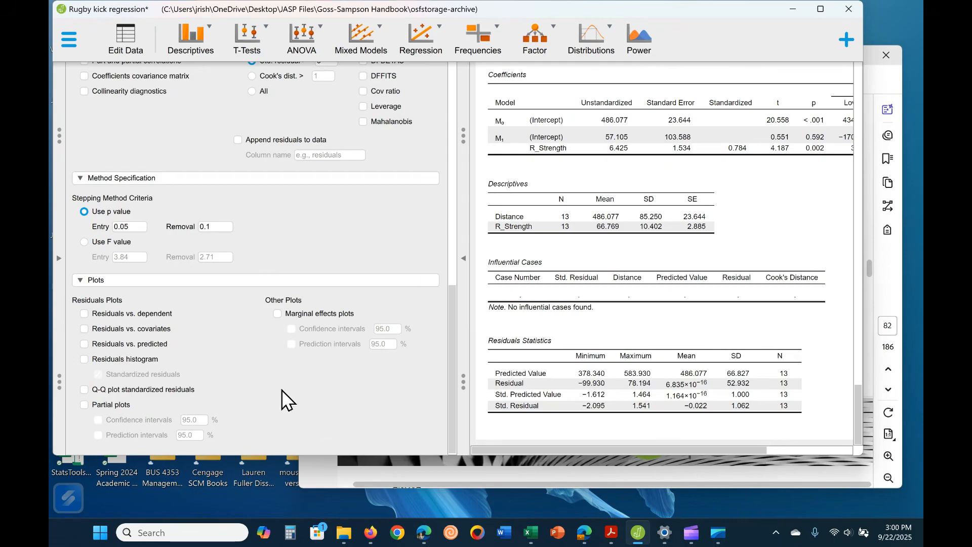
- Switch to the handbook PDF and read from the ANOVA and coefficients explanation through the further assumption checks
{"action": "left_click", "coordinate": [877, 303]}
{"action": "scroll", "coordinate": [499, 269], "scroll_direction": "down", "scroll_amount": 6}
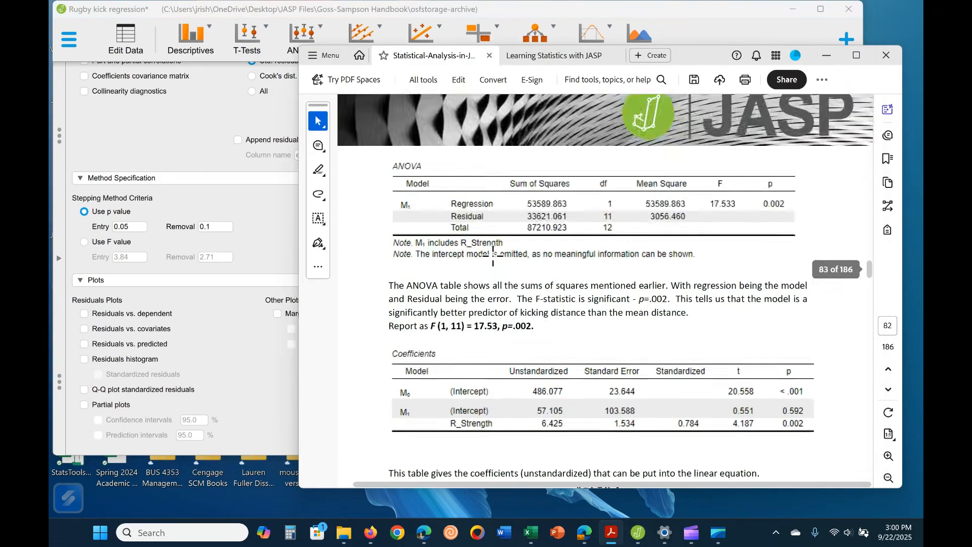
{"action": "scroll", "coordinate": [502, 264], "scroll_direction": "down", "scroll_amount": 5}
{"action": "scroll", "coordinate": [513, 272], "scroll_direction": "up", "scroll_amount": 4}
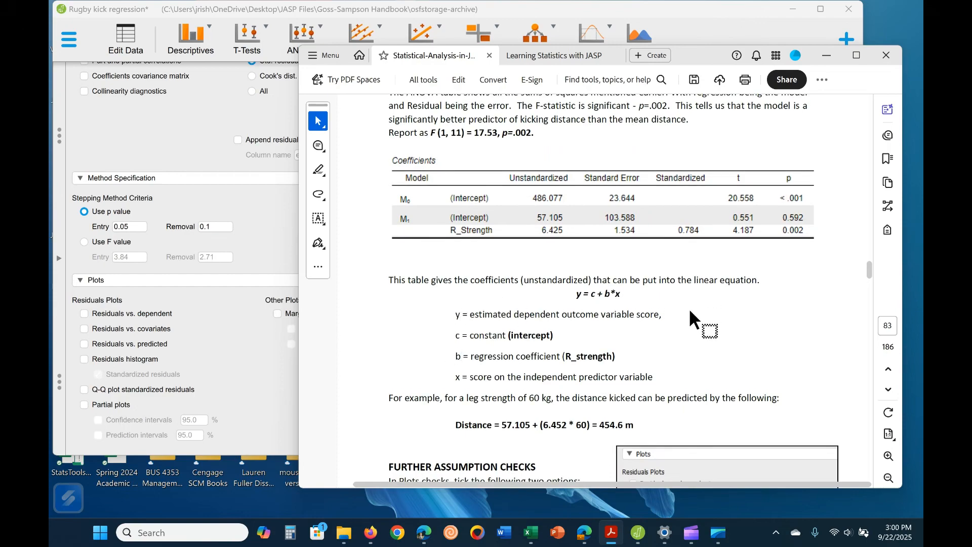
{"action": "scroll", "coordinate": [691, 311], "scroll_direction": "down", "scroll_amount": 5}
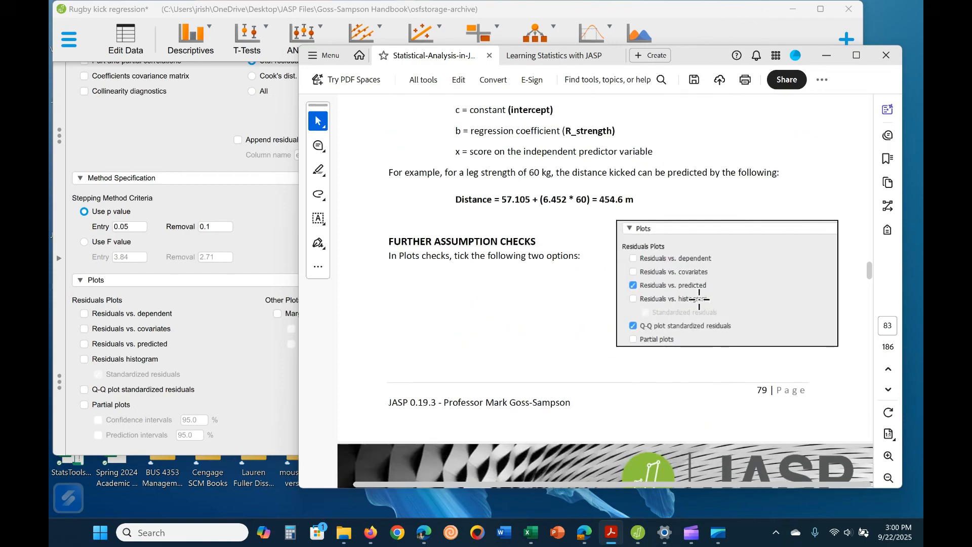
- Back in JASP, add the Residuals vs. predicted and Q-Q plot standardized residuals to the regression output and inspect both plots
{"action": "left_click", "coordinate": [264, 395]}
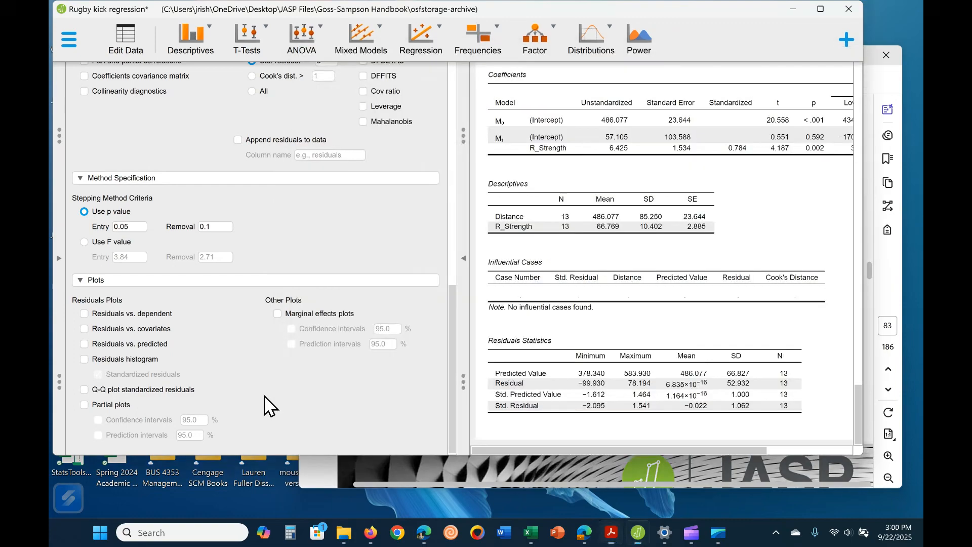
{"action": "left_click", "coordinate": [84, 344]}
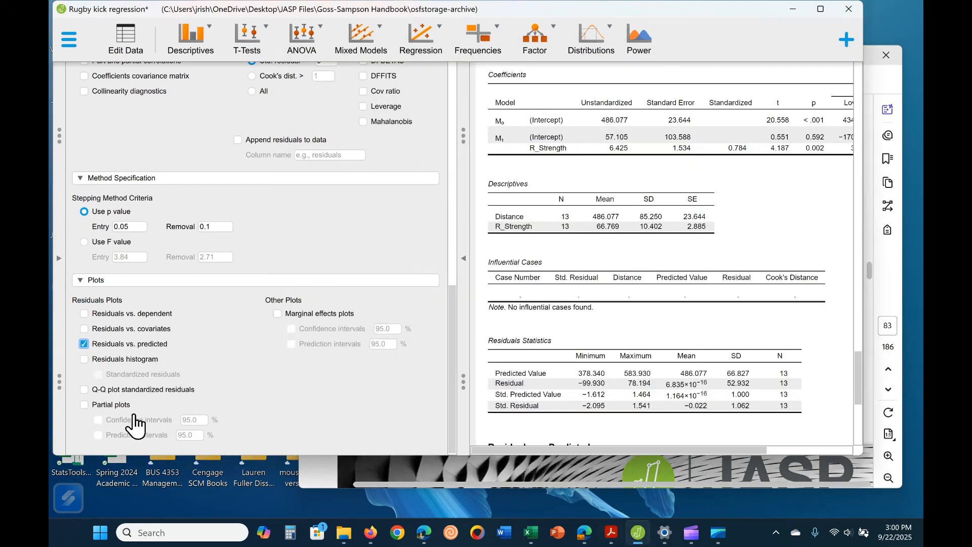
{"action": "left_click", "coordinate": [84, 389]}
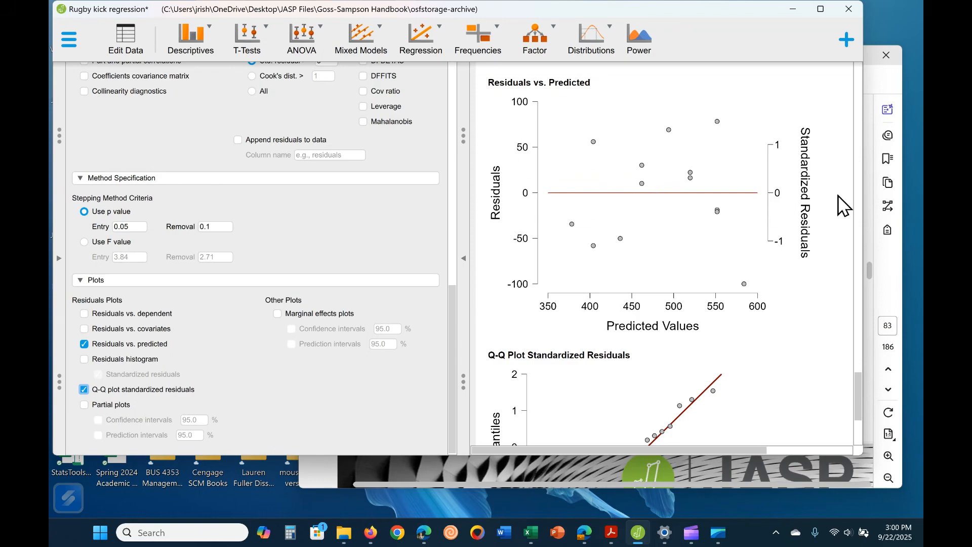
{"action": "left_click", "coordinate": [802, 174]}
{"action": "scroll", "coordinate": [809, 348], "scroll_direction": "down", "scroll_amount": 4}
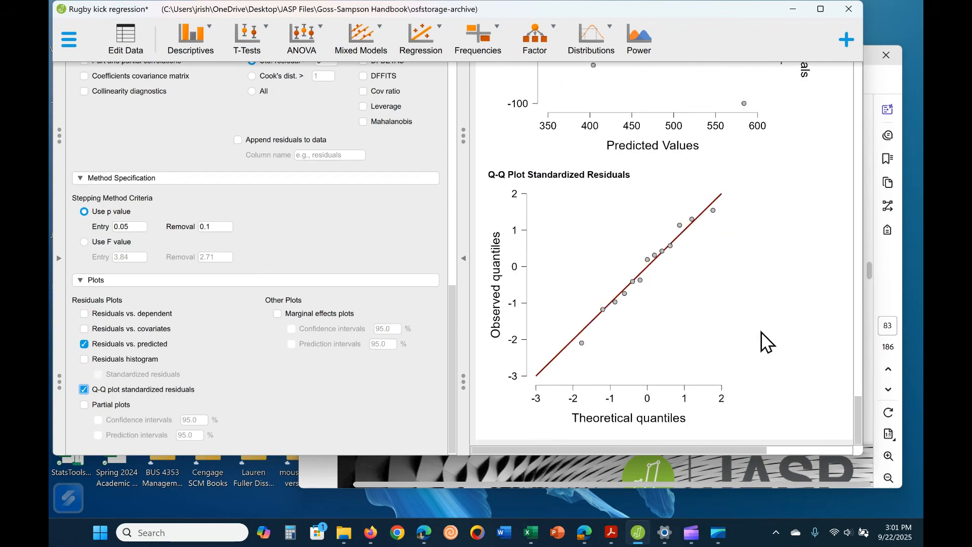
- Add a residuals histogram with standardized residuals to the regression output and view it
{"action": "left_click", "coordinate": [125, 360]}
{"action": "scroll", "coordinate": [570, 329], "scroll_direction": "down", "scroll_amount": 5}
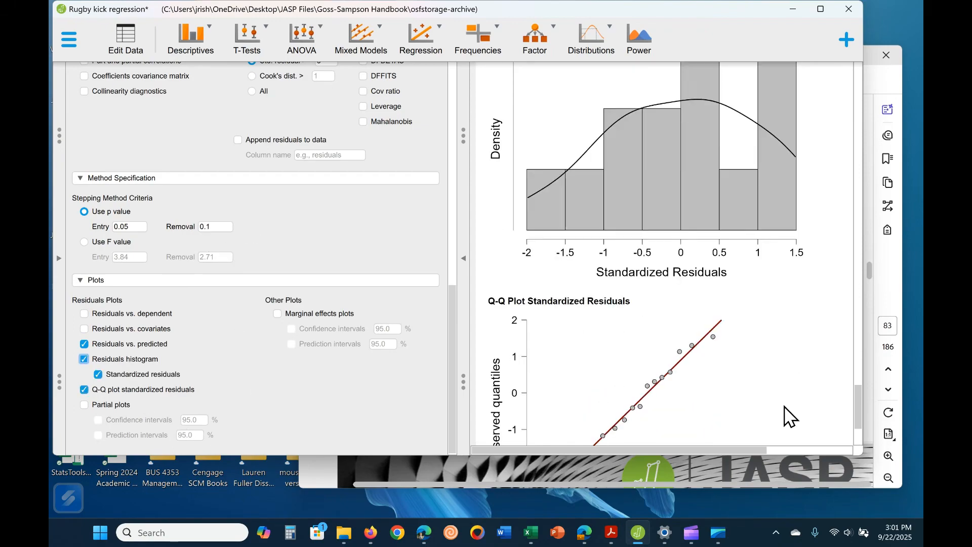
{"action": "scroll", "coordinate": [623, 326], "scroll_direction": "up", "scroll_amount": 2}
{"action": "scroll", "coordinate": [754, 276], "scroll_direction": "down", "scroll_amount": 3}
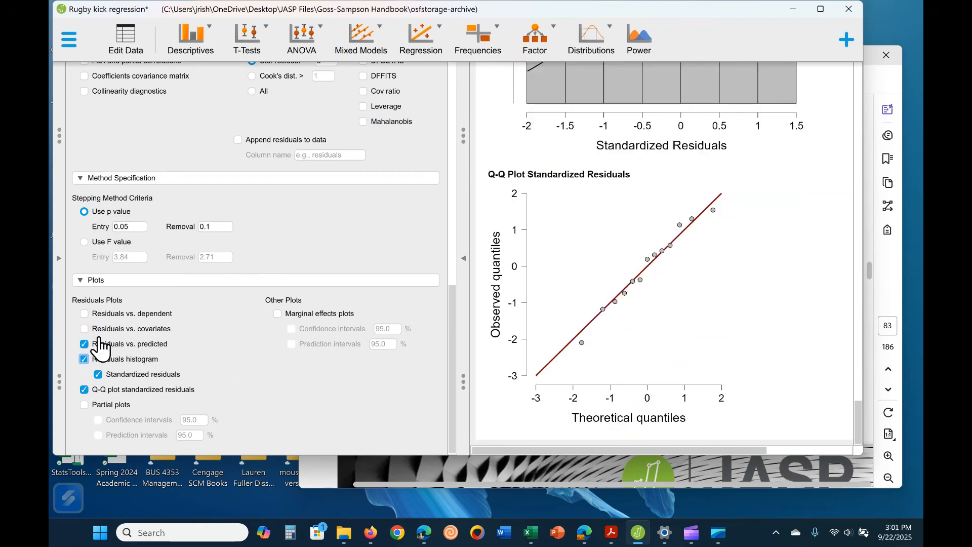
- Enable the Residuals vs. covariates plot in place of Residuals vs. dependent, and bring the R_Strength residual plot into view
{"action": "left_click", "coordinate": [85, 315]}
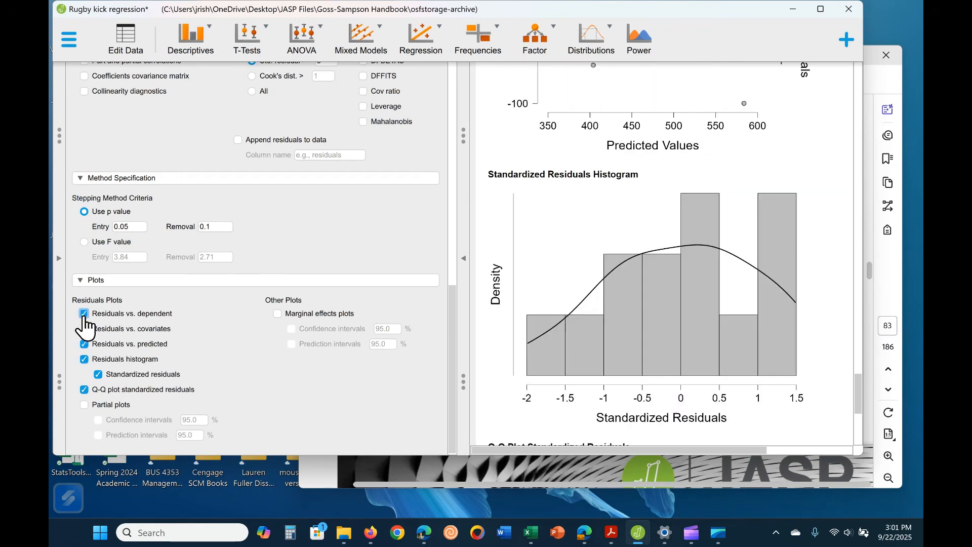
{"action": "left_click", "coordinate": [84, 317]}
{"action": "left_click", "coordinate": [85, 330]}
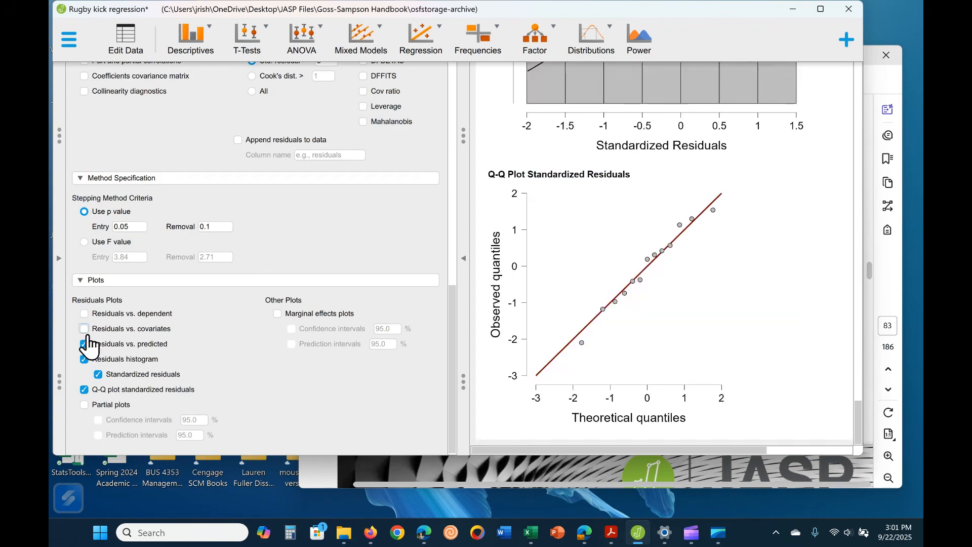
{"action": "scroll", "coordinate": [812, 411], "scroll_direction": "down", "scroll_amount": 6}
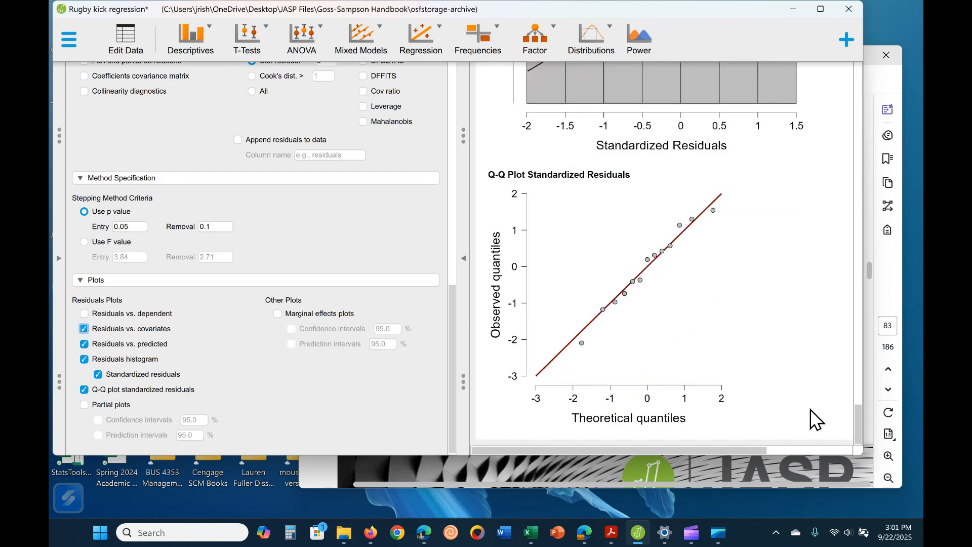
{"action": "scroll", "coordinate": [815, 419], "scroll_direction": "up", "scroll_amount": 1}
{"action": "scroll", "coordinate": [819, 430], "scroll_direction": "up", "scroll_amount": 12}
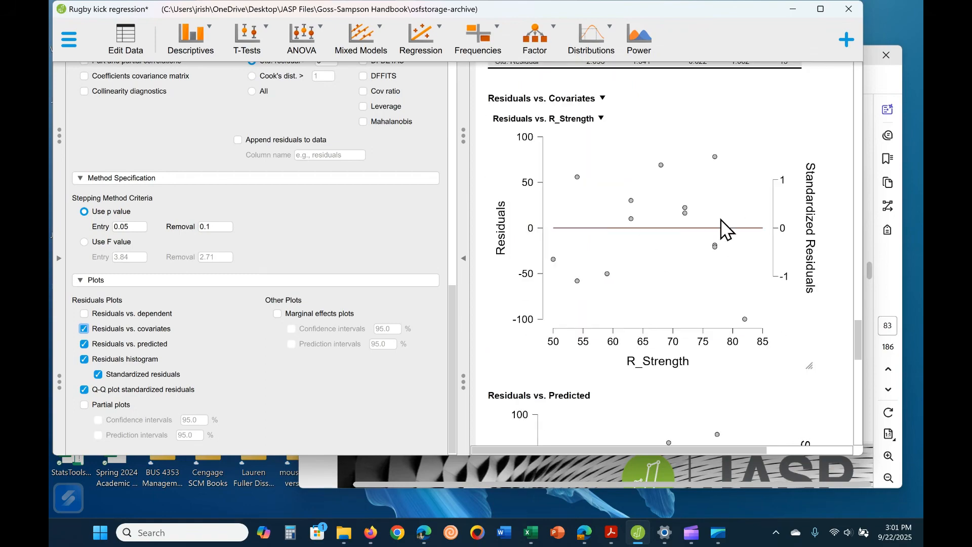
- Examine and compare the Residuals vs. Covariates, Residuals vs. Predicted, Standardized Residuals Histogram and Q-Q plots in the results
{"action": "scroll", "coordinate": [753, 295], "scroll_direction": "down", "scroll_amount": 12}
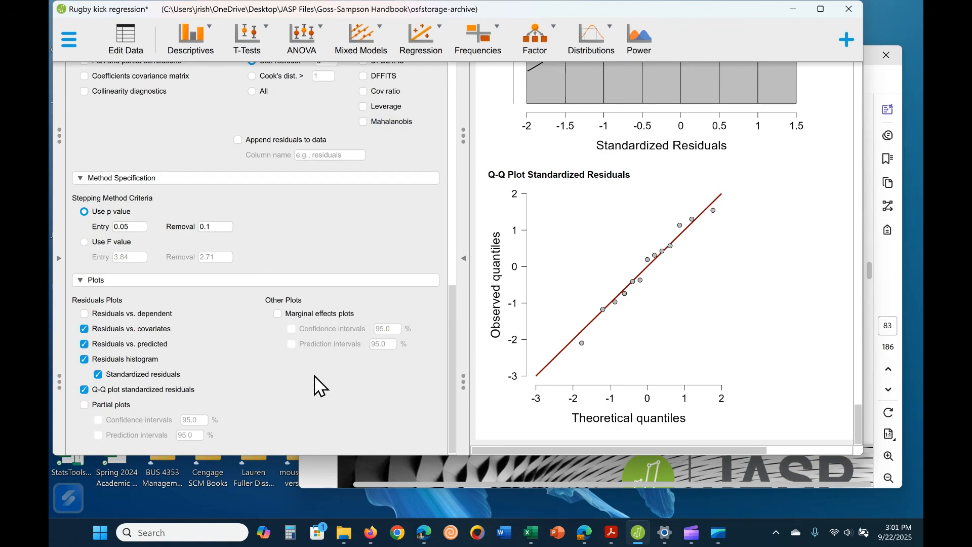
{"action": "scroll", "coordinate": [679, 397], "scroll_direction": "up", "scroll_amount": 10}
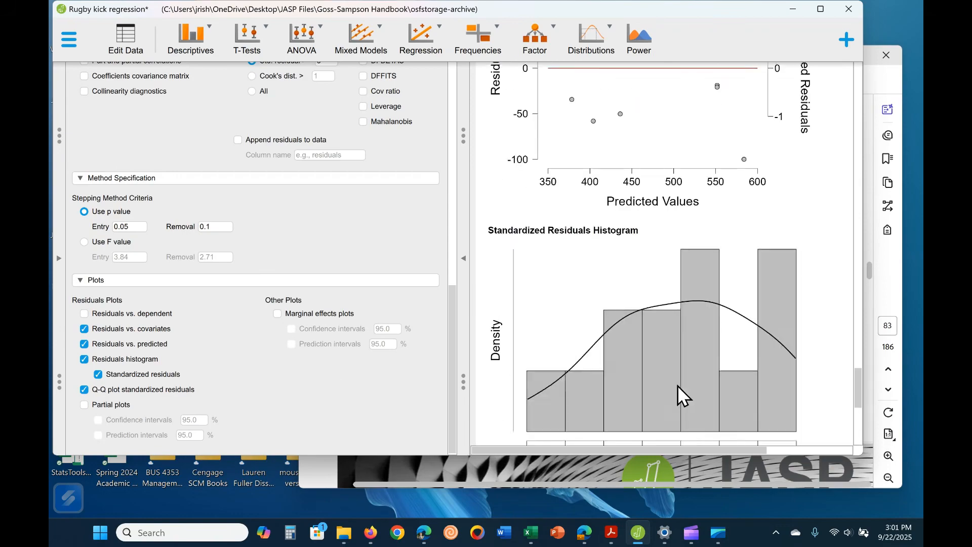
{"action": "scroll", "coordinate": [676, 402], "scroll_direction": "up", "scroll_amount": 5}
{"action": "scroll", "coordinate": [672, 405], "scroll_direction": "down", "scroll_amount": 15}
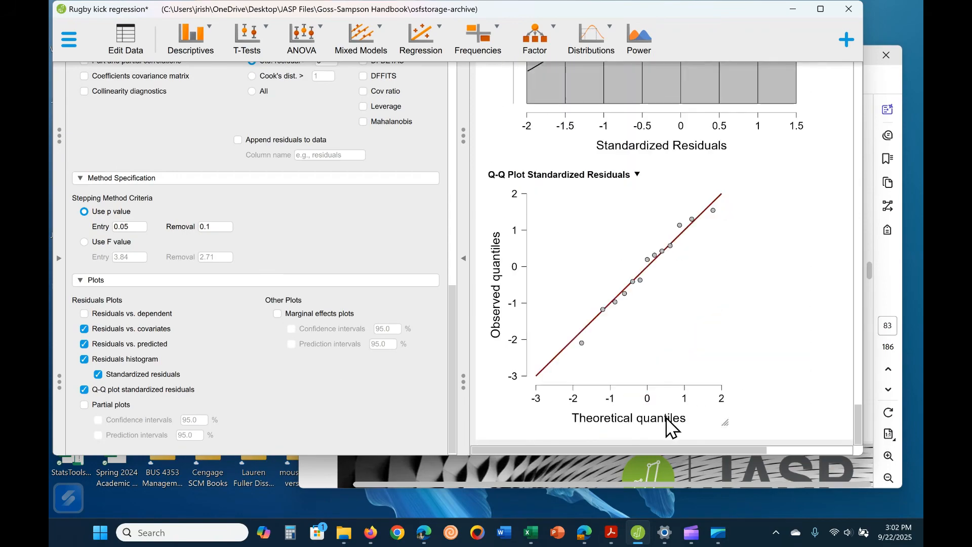
{"action": "scroll", "coordinate": [681, 380], "scroll_direction": "up", "scroll_amount": 6}
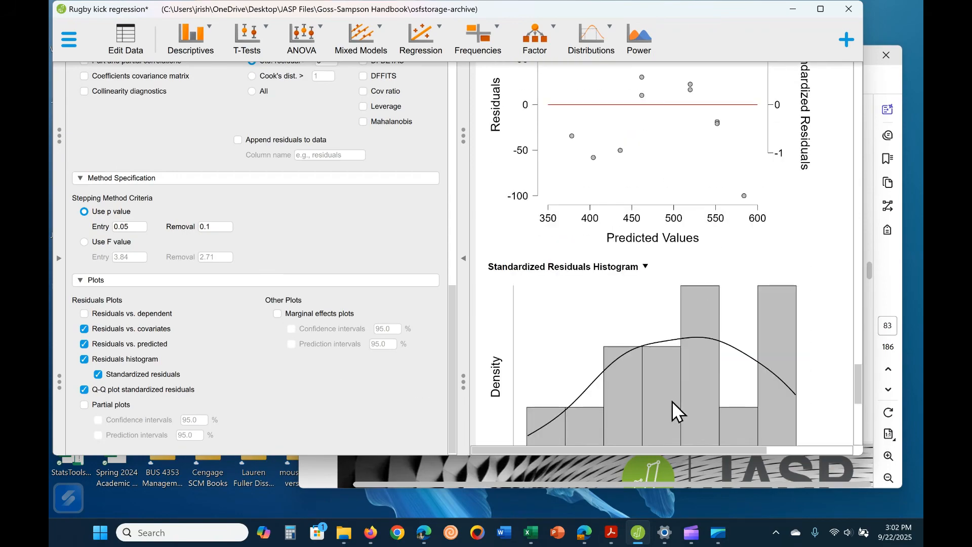
{"action": "scroll", "coordinate": [662, 361], "scroll_direction": "up", "scroll_amount": 3}
{"action": "scroll", "coordinate": [658, 400], "scroll_direction": "up", "scroll_amount": 3}
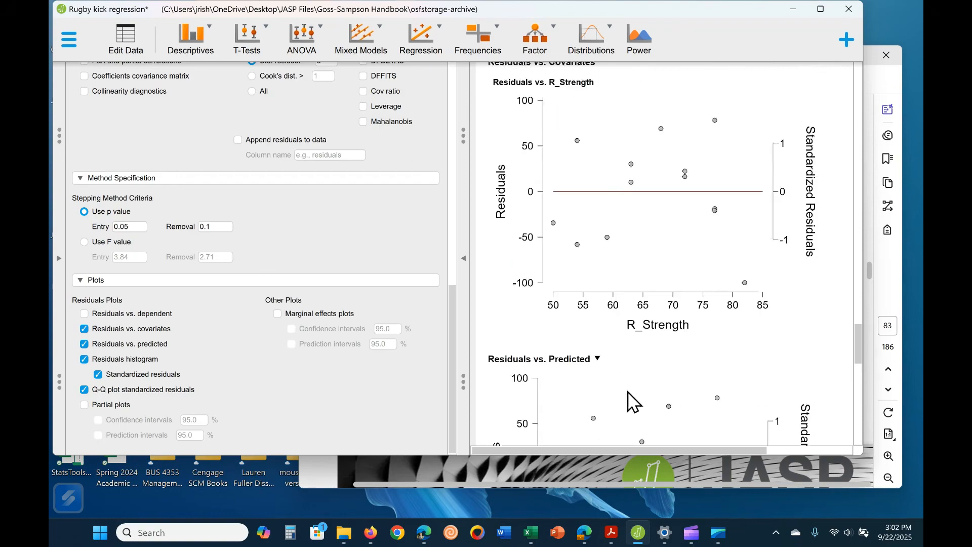
{"action": "scroll", "coordinate": [598, 380], "scroll_direction": "down", "scroll_amount": 2}
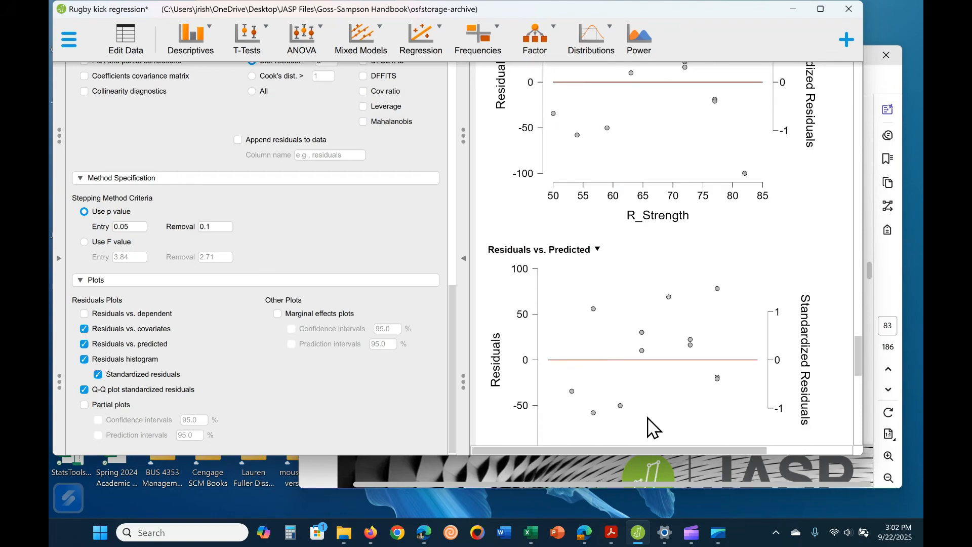
{"action": "scroll", "coordinate": [674, 413], "scroll_direction": "up", "scroll_amount": 5}
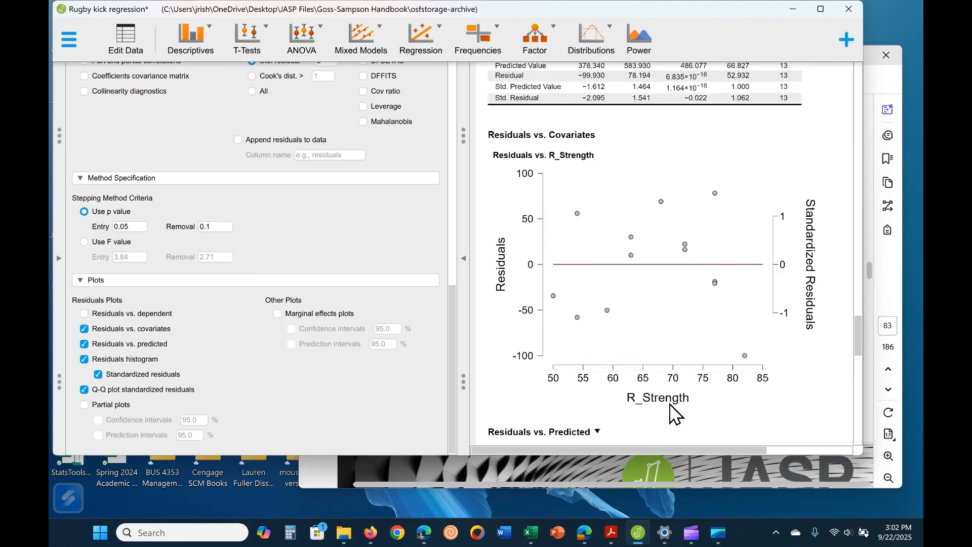
{"action": "scroll", "coordinate": [675, 398], "scroll_direction": "down", "scroll_amount": 10}
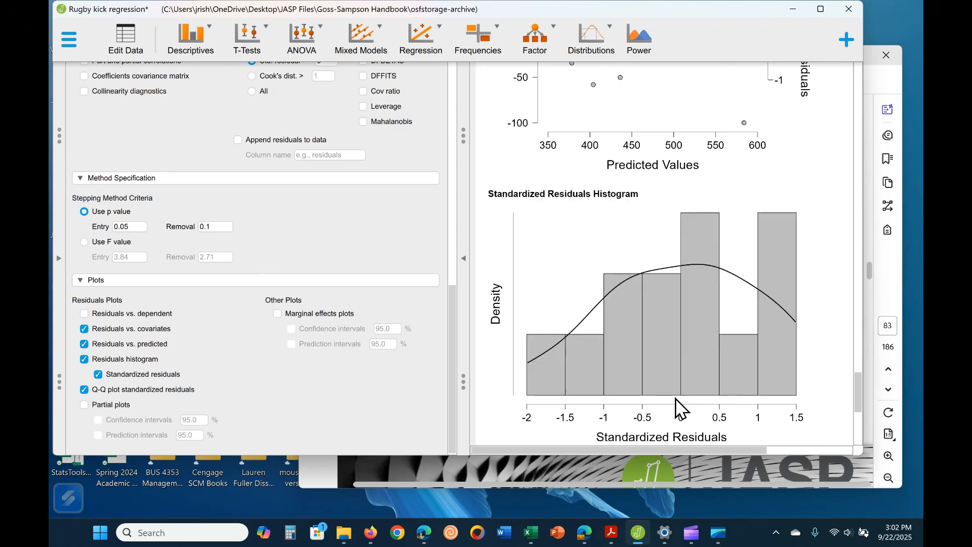
{"action": "scroll", "coordinate": [675, 398], "scroll_direction": "up", "scroll_amount": 7}
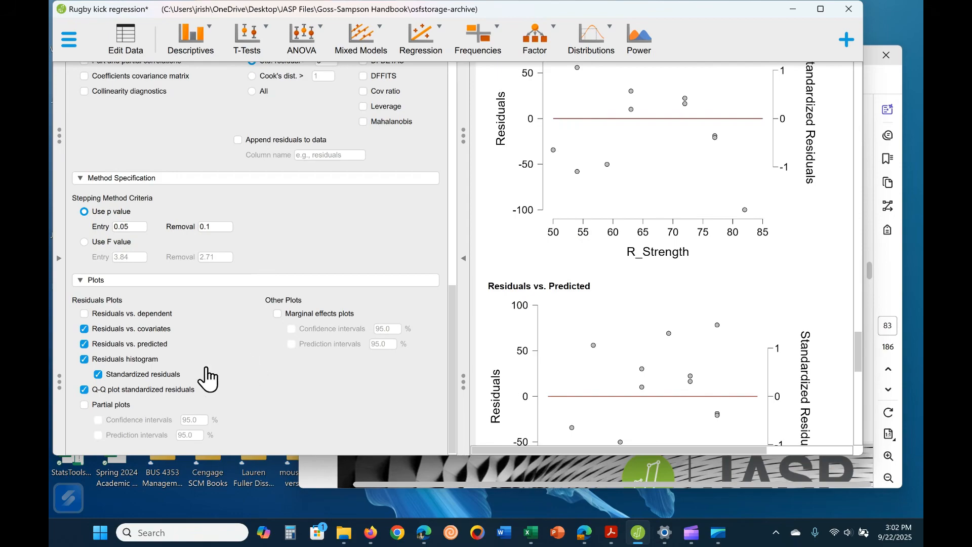
- Review the residual plots in the regression output, then return to the Model Summary, ANOVA and Coefficients tables
{"action": "scroll", "coordinate": [633, 393], "scroll_direction": "down", "scroll_amount": 3}
{"action": "scroll", "coordinate": [633, 392], "scroll_direction": "down", "scroll_amount": 8}
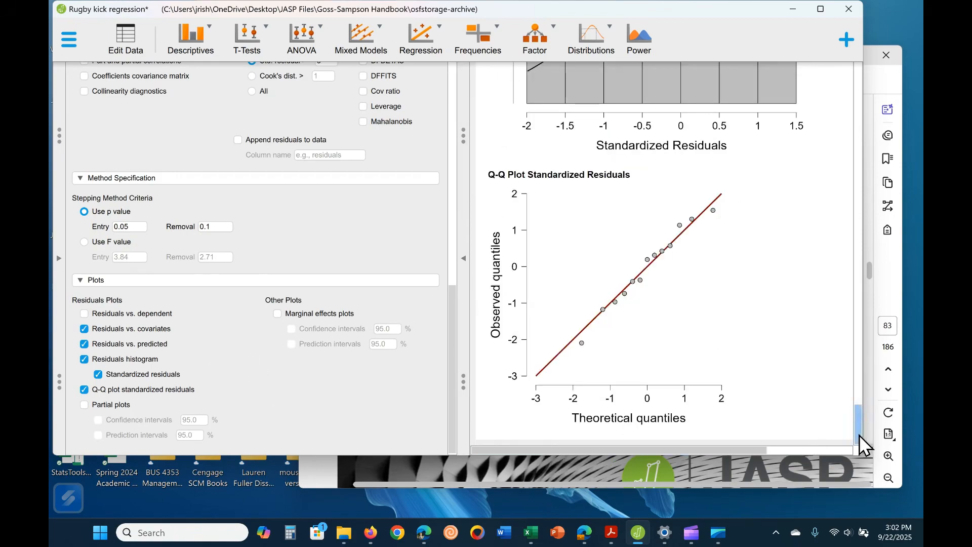
{"action": "left_click_drag", "start_coordinate": [860, 435], "coordinate": [865, 282]}
{"action": "scroll", "coordinate": [786, 320], "scroll_direction": "down", "scroll_amount": 3}
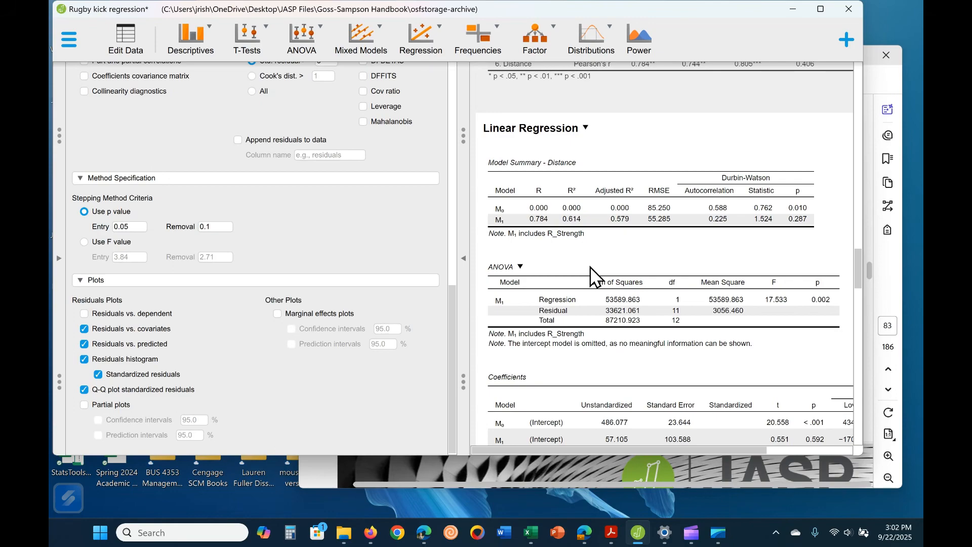
{"action": "scroll", "coordinate": [596, 276], "scroll_direction": "down", "scroll_amount": 15}
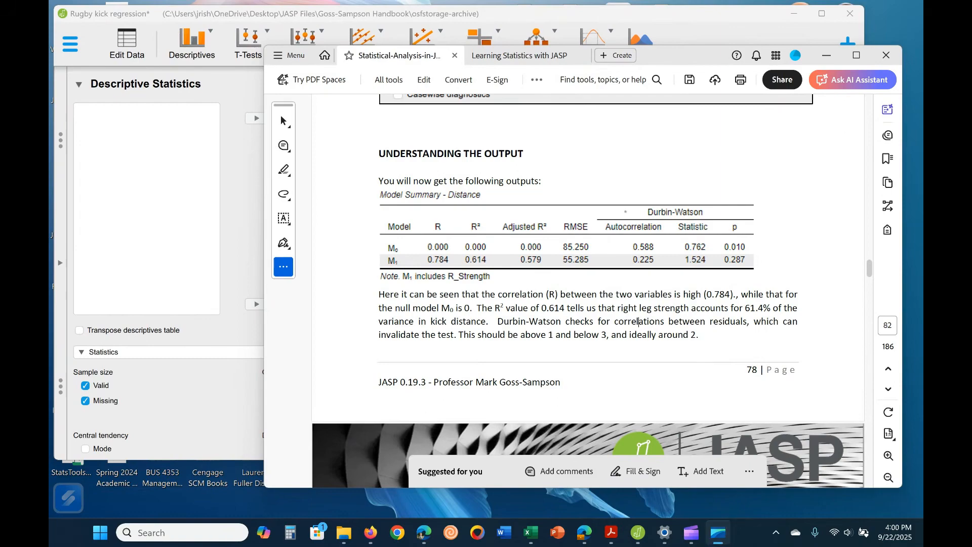
- In the handbook PDF in Acrobat, highlight the sentence explaining that the R² value of 0.614 accounts for 61.4% of the variance in kick distance
{"action": "scroll", "coordinate": [593, 385], "scroll_direction": "up", "scroll_amount": 4}
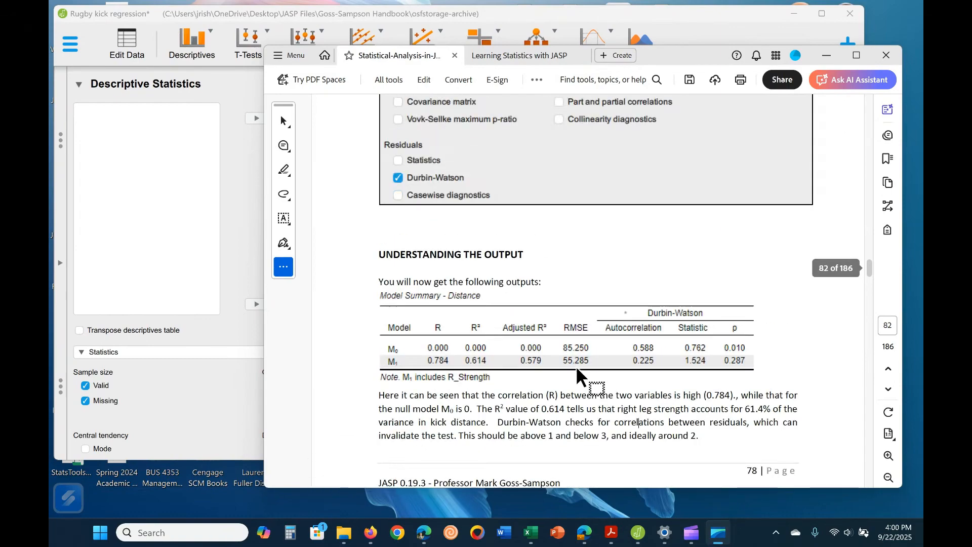
{"action": "scroll", "coordinate": [577, 369], "scroll_direction": "down", "scroll_amount": 5}
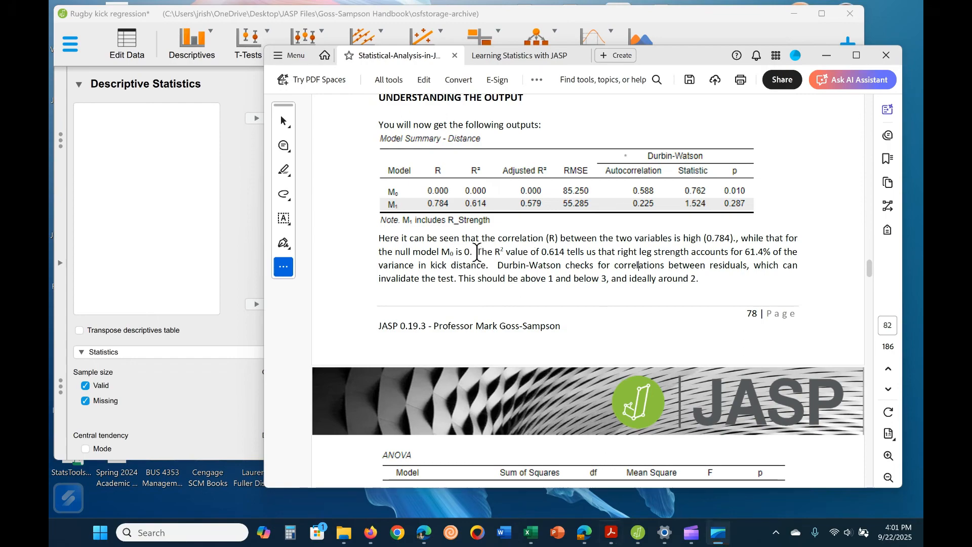
{"action": "mouse_move", "coordinate": [478, 253]}
{"action": "left_mouse_down"}
{"action": "mouse_move", "coordinate": [800, 253]}
{"action": "mouse_move", "coordinate": [509, 280]}
{"action": "mouse_move", "coordinate": [490, 265]}
{"action": "left_mouse_up"}
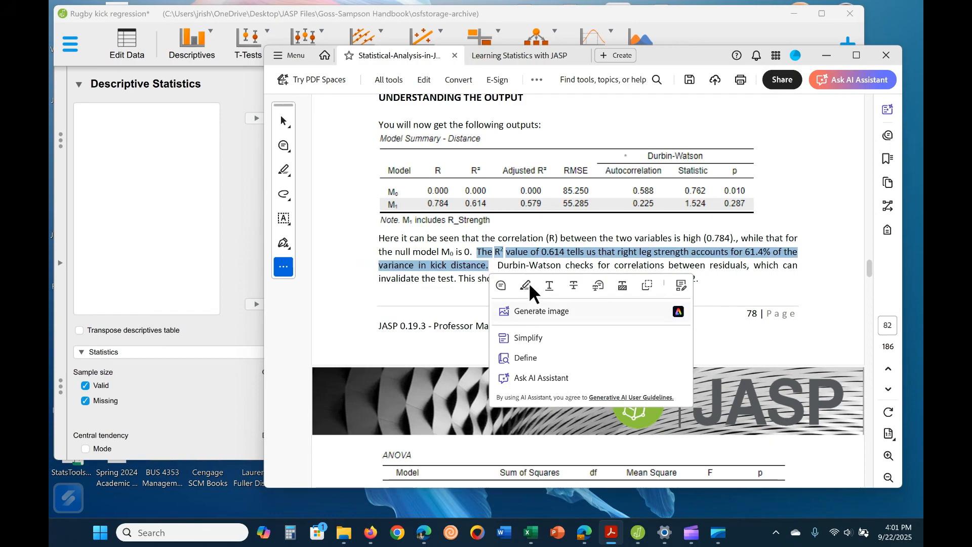
{"action": "left_click", "coordinate": [526, 285]}
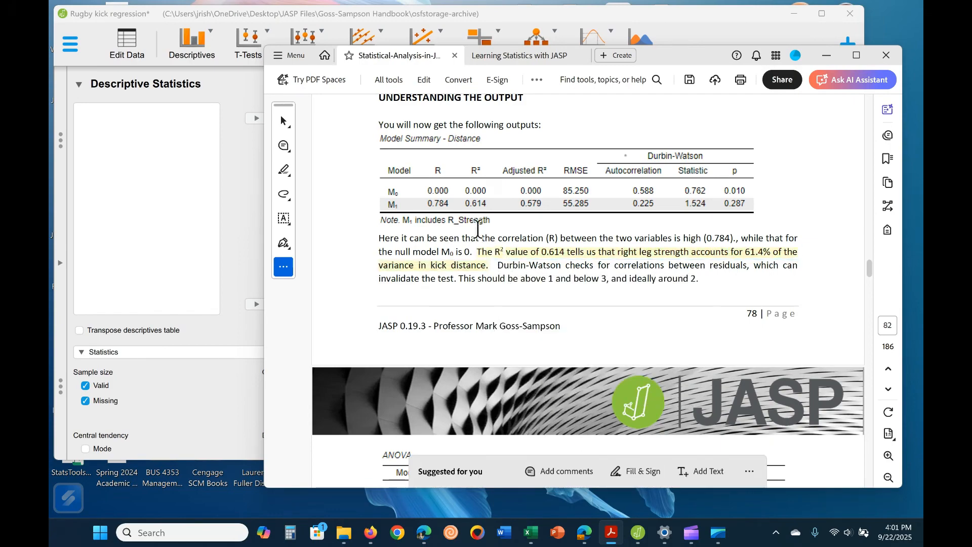
{"action": "left_click", "coordinate": [466, 202]}
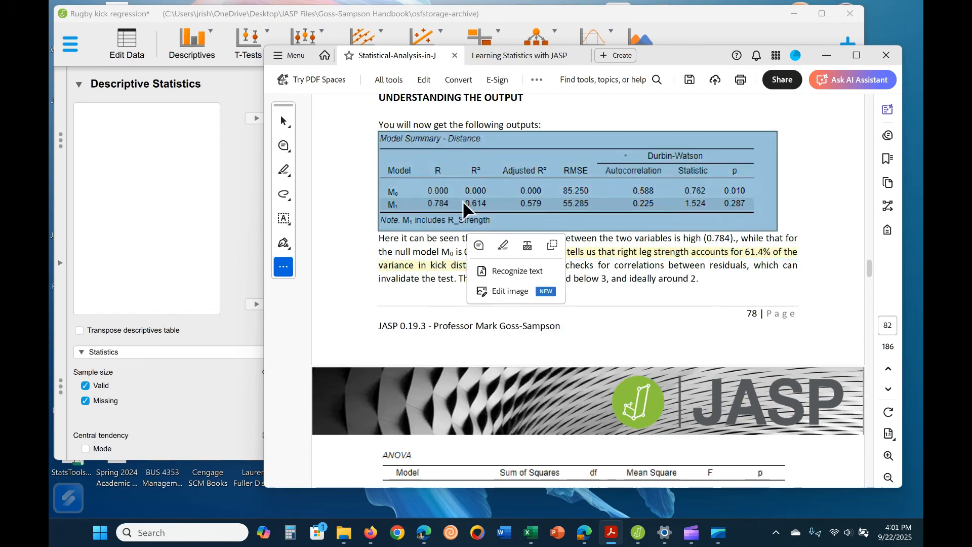
{"action": "left_click", "coordinate": [466, 201]}
{"action": "left_click_drag", "start_coordinate": [480, 203], "coordinate": [490, 205]}
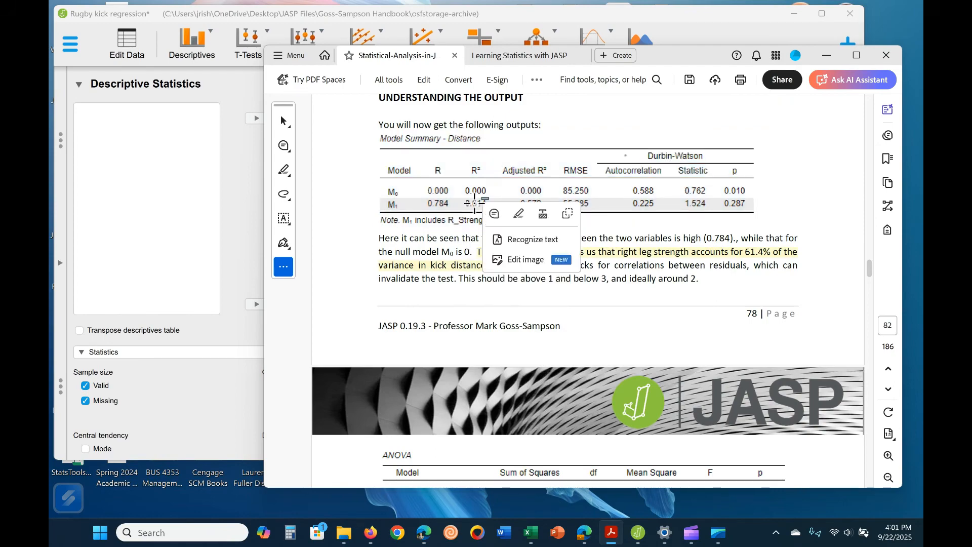
{"action": "left_click", "coordinate": [476, 210]}
{"action": "left_click", "coordinate": [660, 267]}
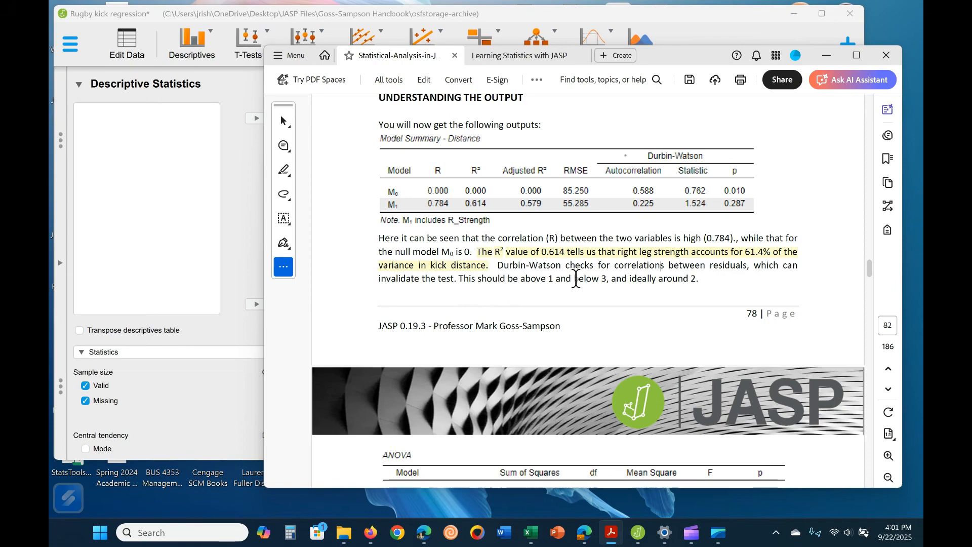
- Highlight "The F-statistic is significant - p=.002" and the reported result "F (1, 11) = 17.53, p=.002" below the ANOVA table
{"action": "scroll", "coordinate": [576, 278], "scroll_direction": "down", "scroll_amount": 2}
{"action": "scroll", "coordinate": [576, 279], "scroll_direction": "down", "scroll_amount": 5}
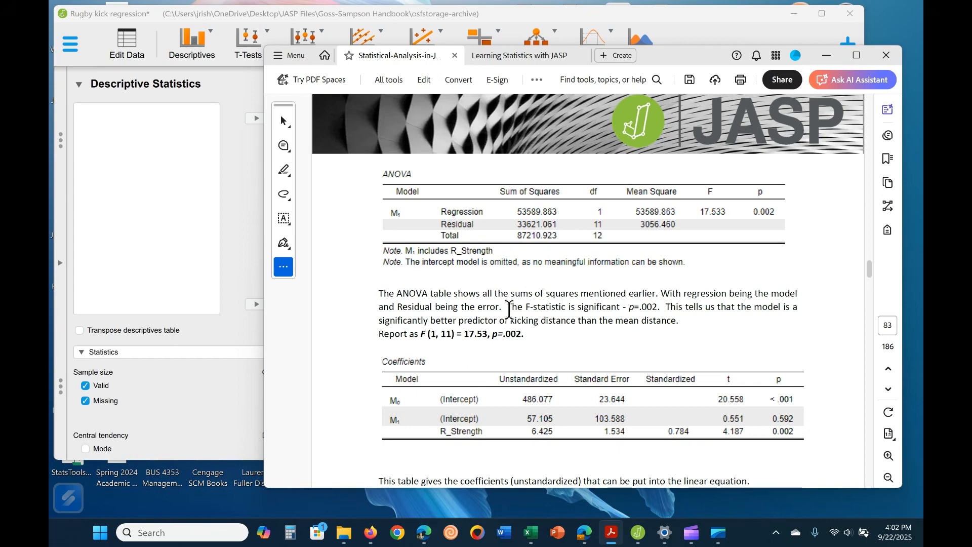
{"action": "left_click_drag", "start_coordinate": [508, 309], "coordinate": [651, 306]}
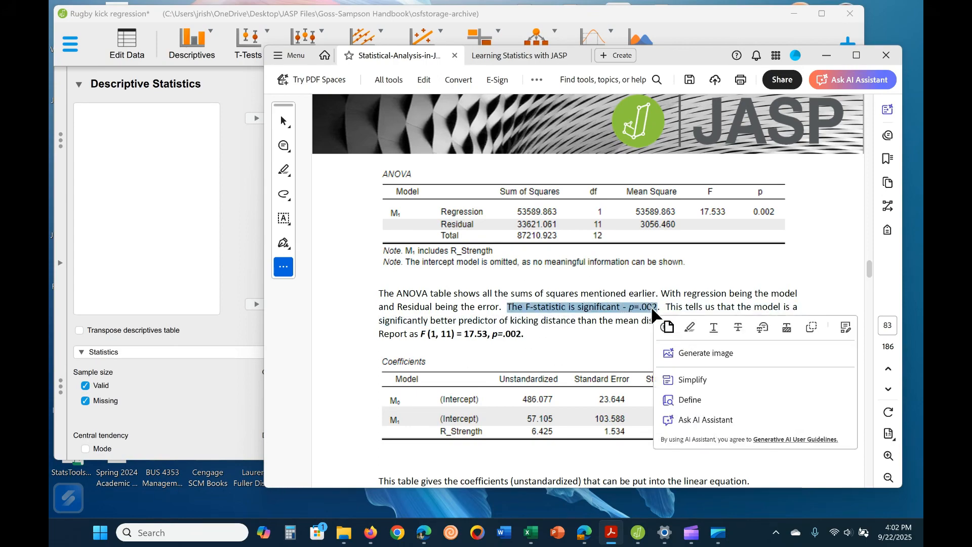
{"action": "left_click", "coordinate": [689, 325]}
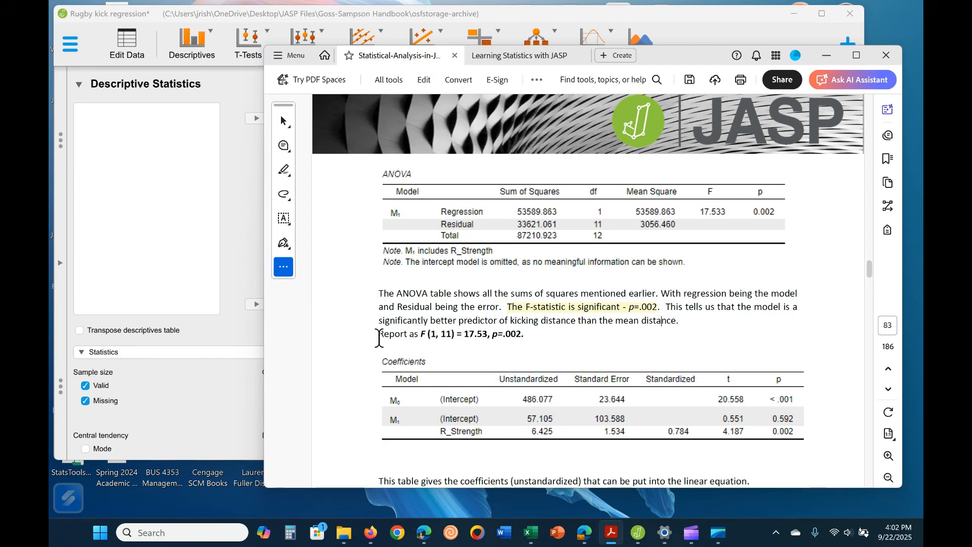
{"action": "left_click_drag", "start_coordinate": [421, 334], "coordinate": [522, 334]}
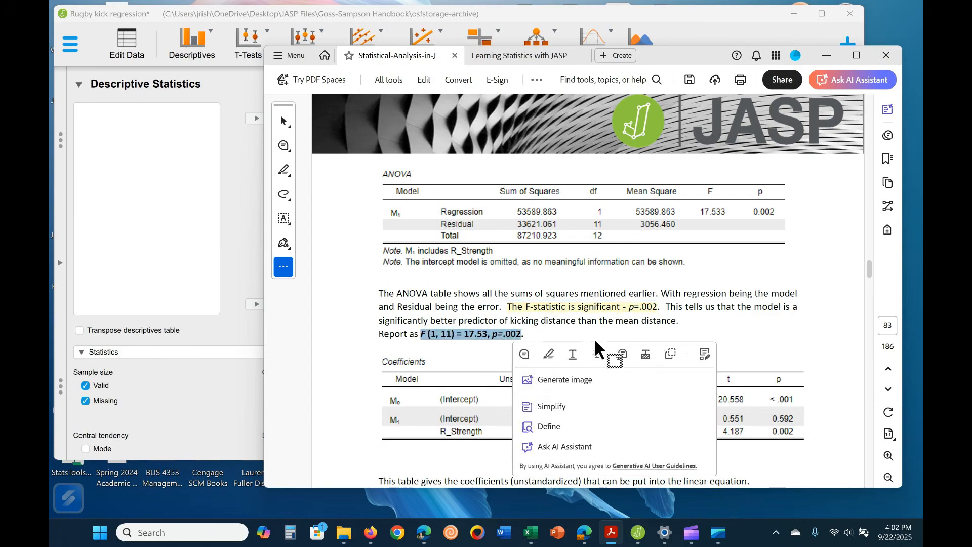
{"action": "left_click", "coordinate": [549, 353]}
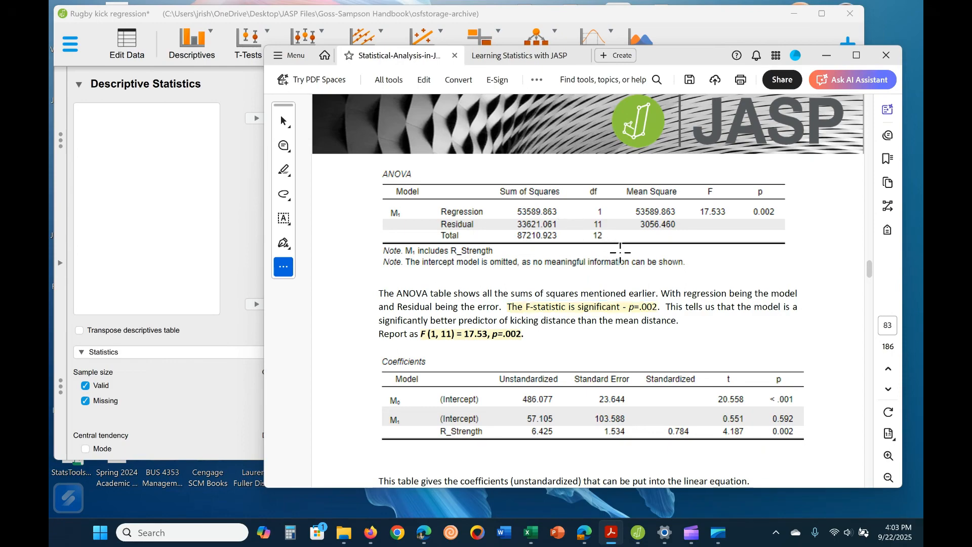
{"action": "left_click", "coordinate": [601, 244]}
{"action": "left_click", "coordinate": [741, 325]}
{"action": "left_click", "coordinate": [777, 237]}
{"action": "left_click", "coordinate": [765, 357]}
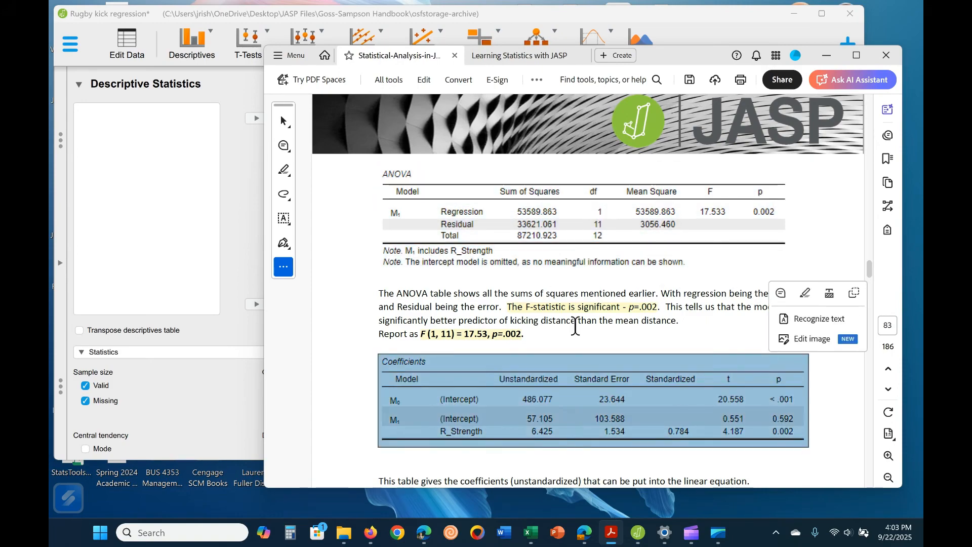
{"action": "left_click", "coordinate": [720, 330]}
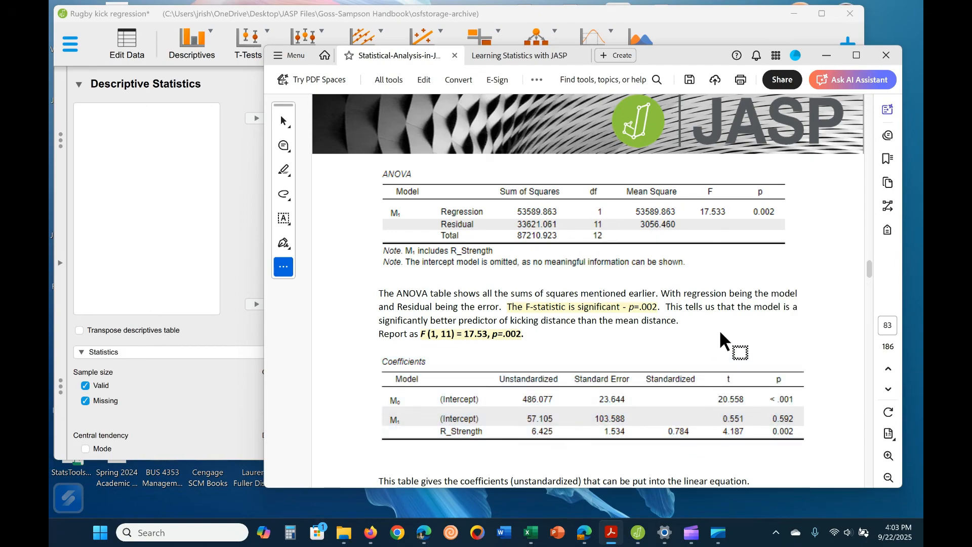
{"action": "left_click", "coordinate": [448, 333]}
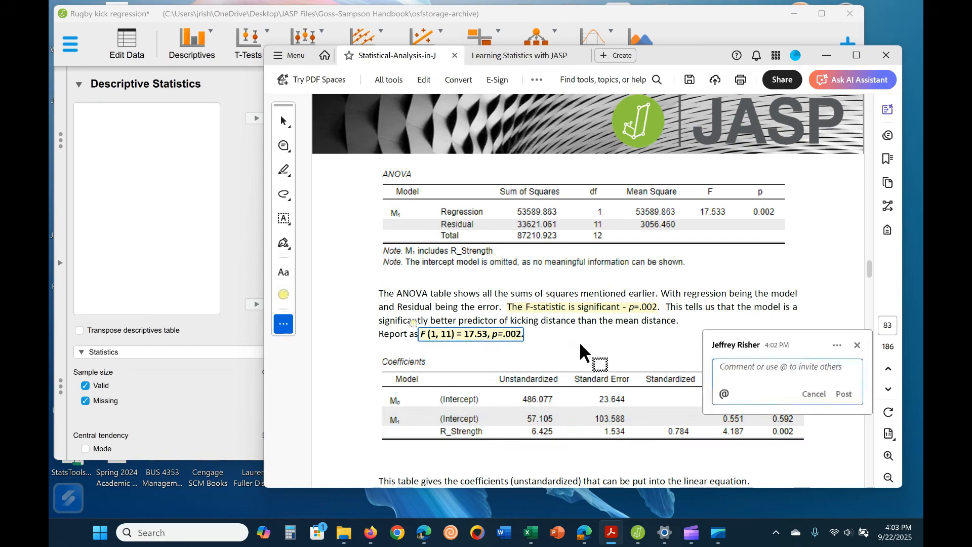
{"action": "left_click", "coordinate": [631, 344]}
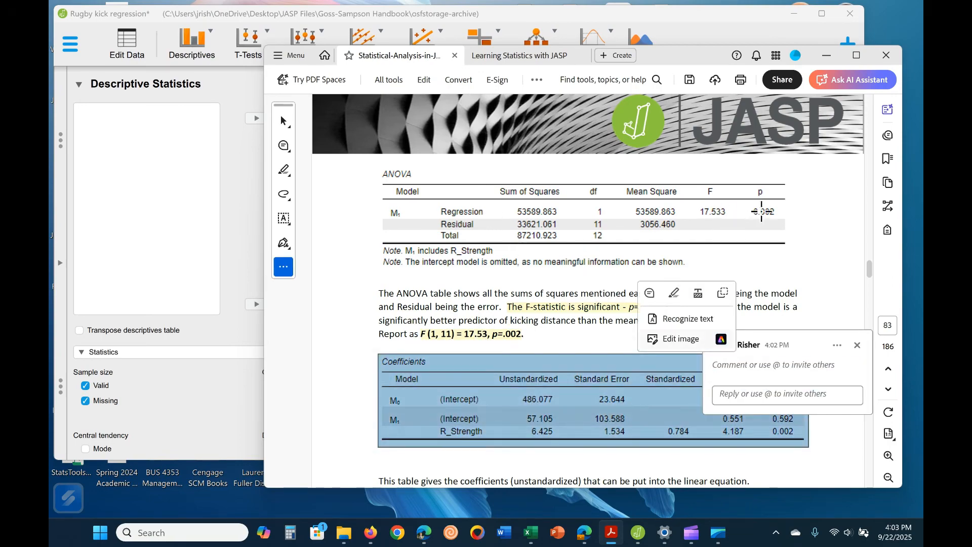
{"action": "left_click", "coordinate": [575, 322]}
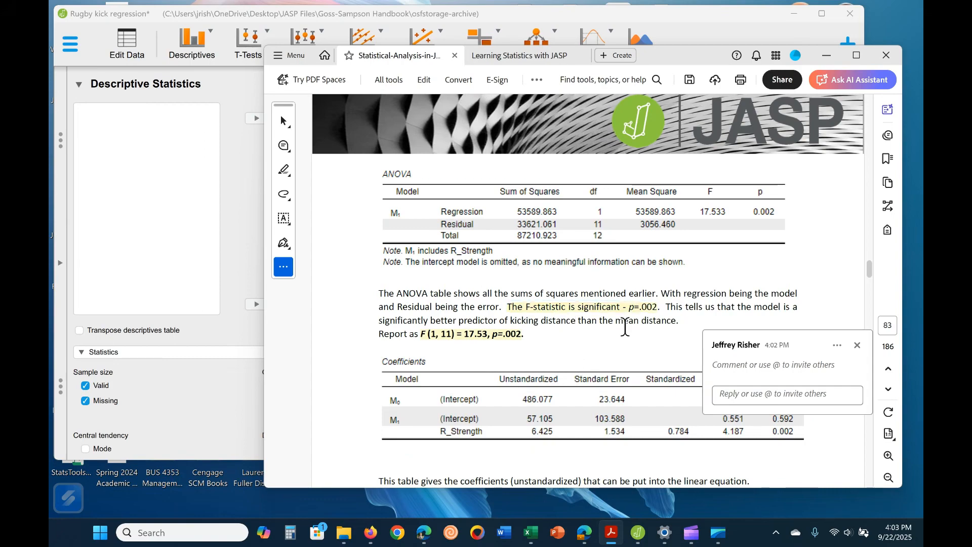
- Highlight "leg strength of 60 kg" in the prediction example below the Coefficients table
{"action": "scroll", "coordinate": [620, 364], "scroll_direction": "down", "scroll_amount": 3}
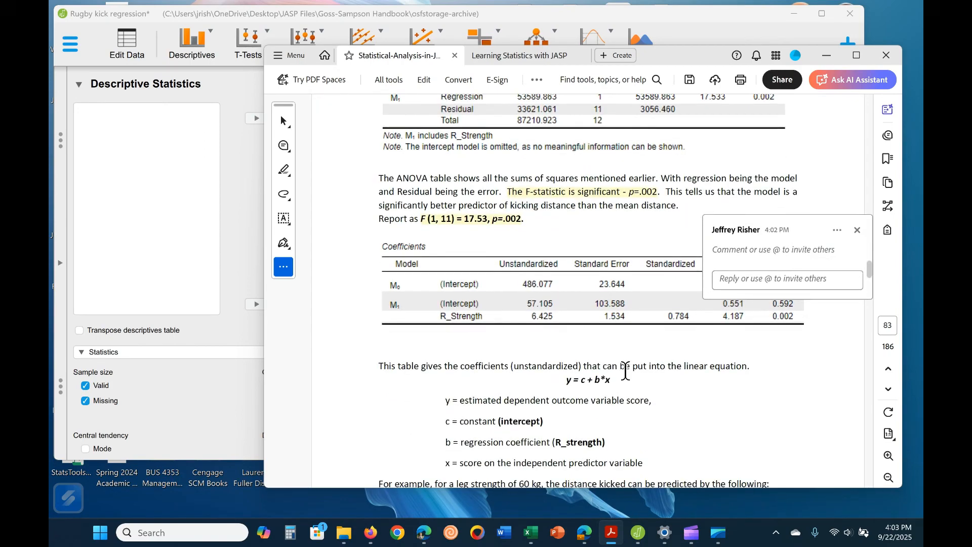
{"action": "scroll", "coordinate": [645, 373], "scroll_direction": "down", "scroll_amount": 2}
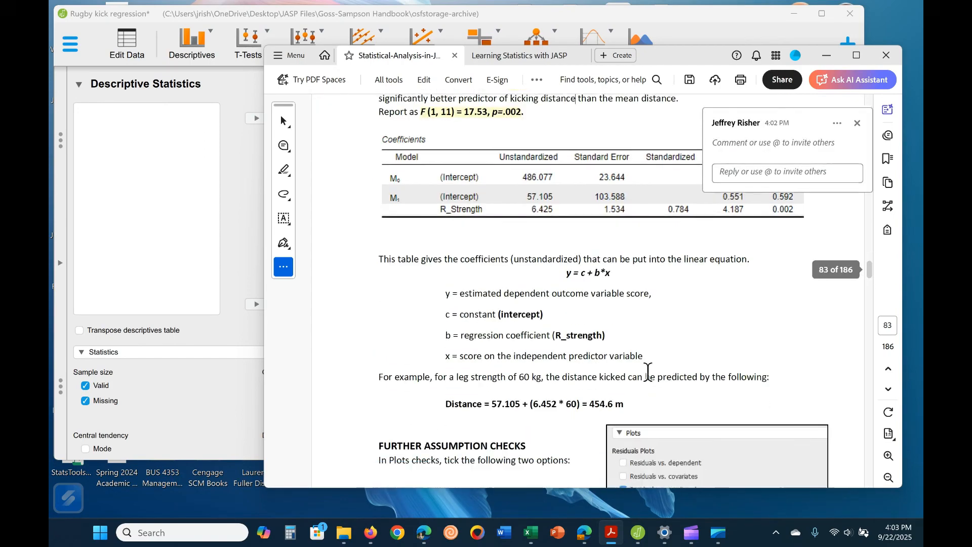
{"action": "scroll", "coordinate": [650, 374], "scroll_direction": "down", "scroll_amount": 2}
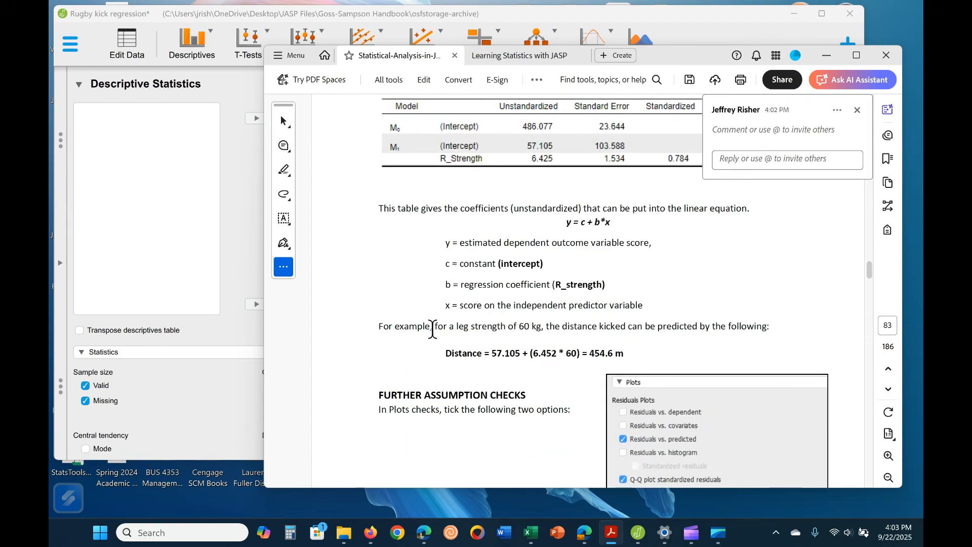
{"action": "left_click_drag", "start_coordinate": [458, 327], "coordinate": [541, 327]}
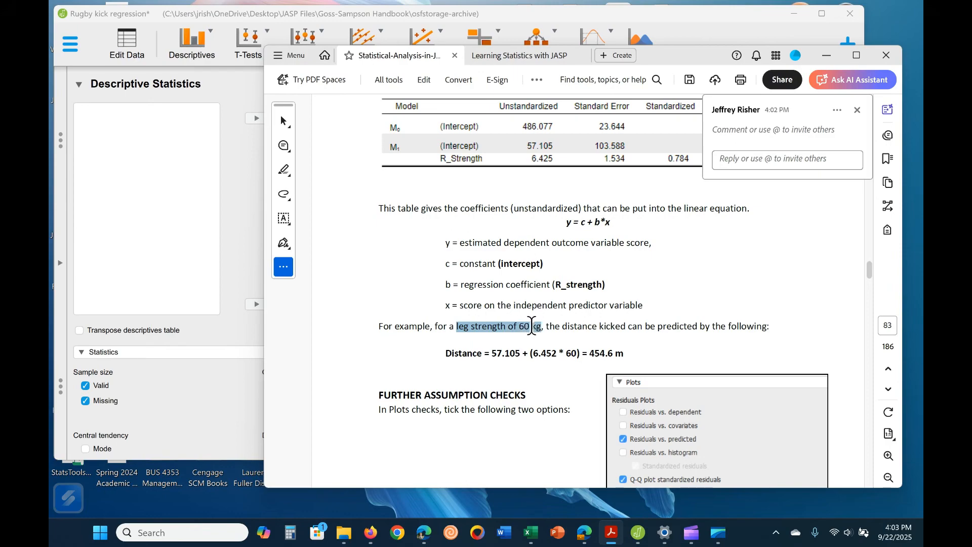
{"action": "left_click", "coordinate": [567, 345]}
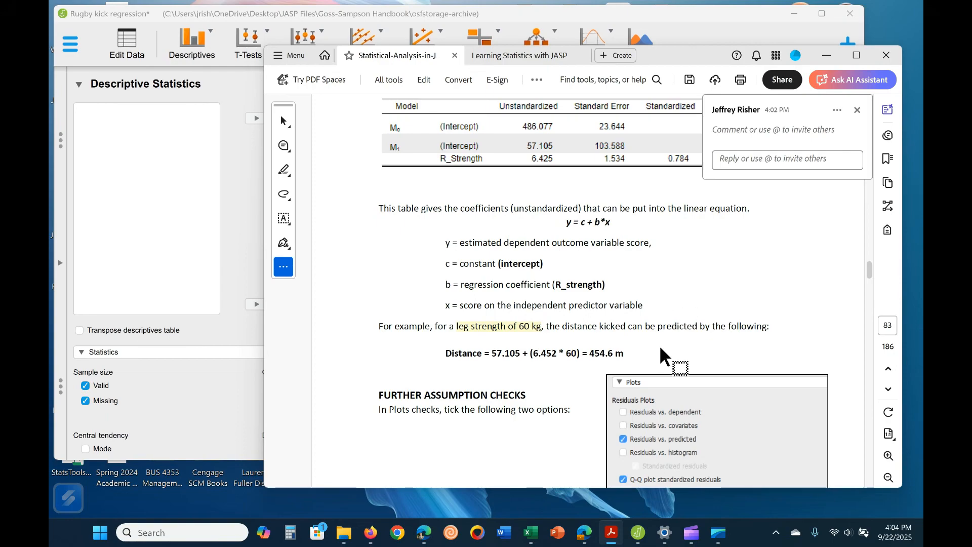
{"action": "left_click_drag", "start_coordinate": [712, 326], "coordinate": [724, 327]}
{"action": "left_click", "coordinate": [721, 299]}
- Highlight the worked prediction equation "Distance = 57.105 + (6.452 * 60) = 454.6 m"
{"action": "scroll", "coordinate": [720, 299], "scroll_direction": "down", "scroll_amount": 3}
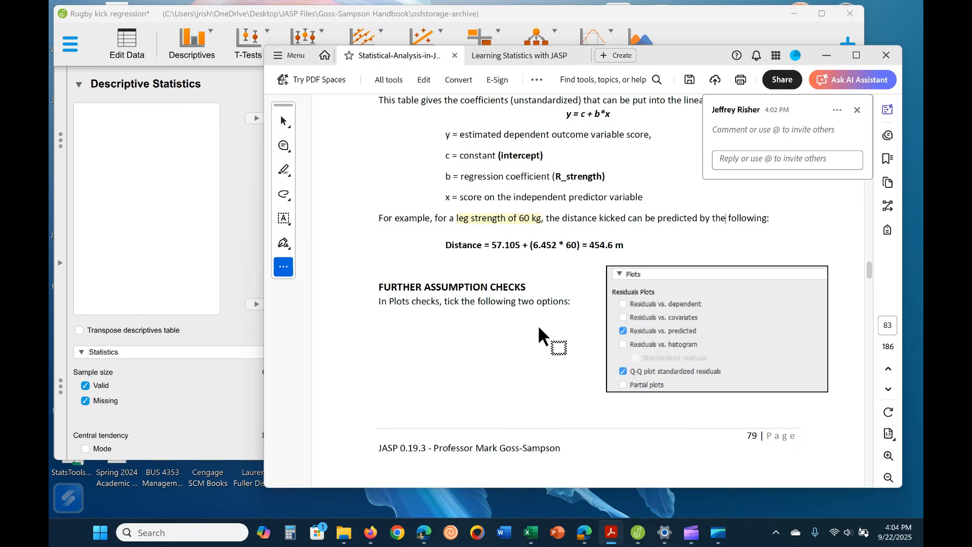
{"action": "left_click_drag", "start_coordinate": [444, 248], "coordinate": [633, 248]}
{"action": "left_click", "coordinate": [655, 262]}
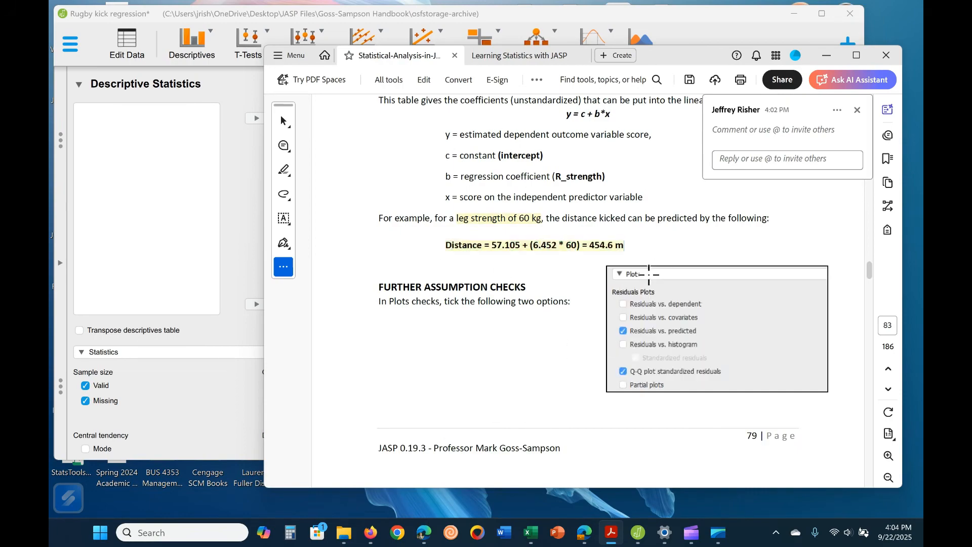
- Read the handbook's Q-Q plot interpretation, the Reporting the Results section, and the Enter method under Data entry methods
{"action": "scroll", "coordinate": [490, 354], "scroll_direction": "down", "scroll_amount": 10}
{"action": "scroll", "coordinate": [495, 367], "scroll_direction": "down", "scroll_amount": 10}
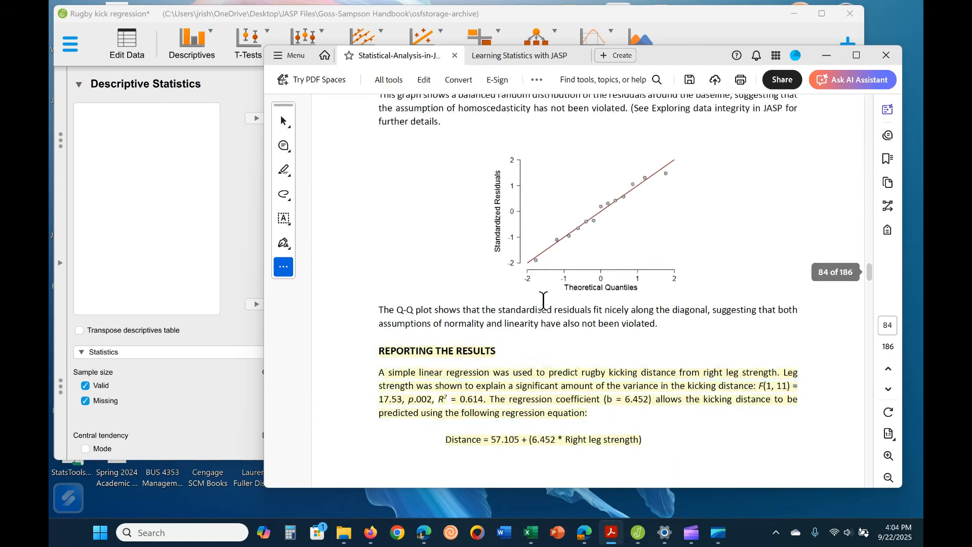
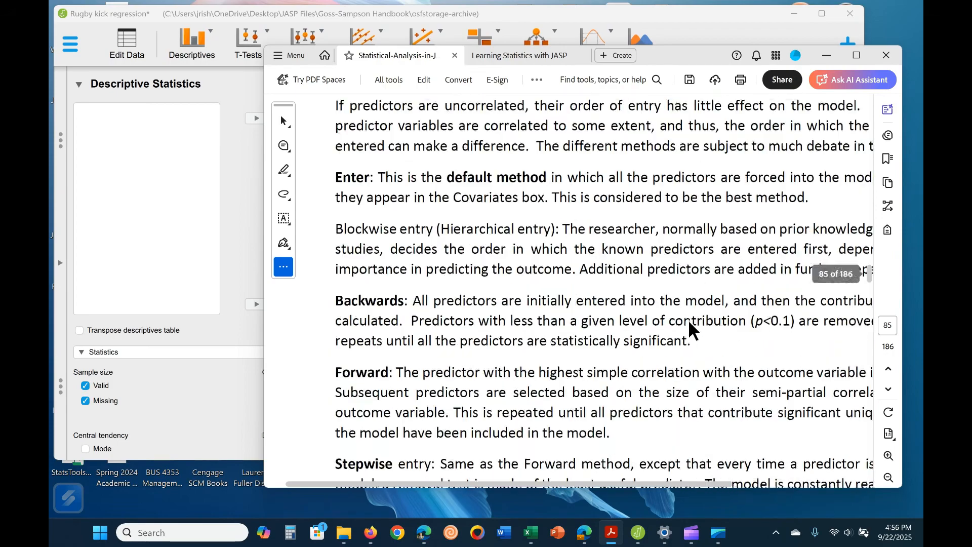
{"action": "scroll", "coordinate": [691, 326], "scroll_direction": "down", "scroll_amount": 3}
{"action": "scroll", "coordinate": [641, 396], "scroll_direction": "up", "scroll_amount": 5}
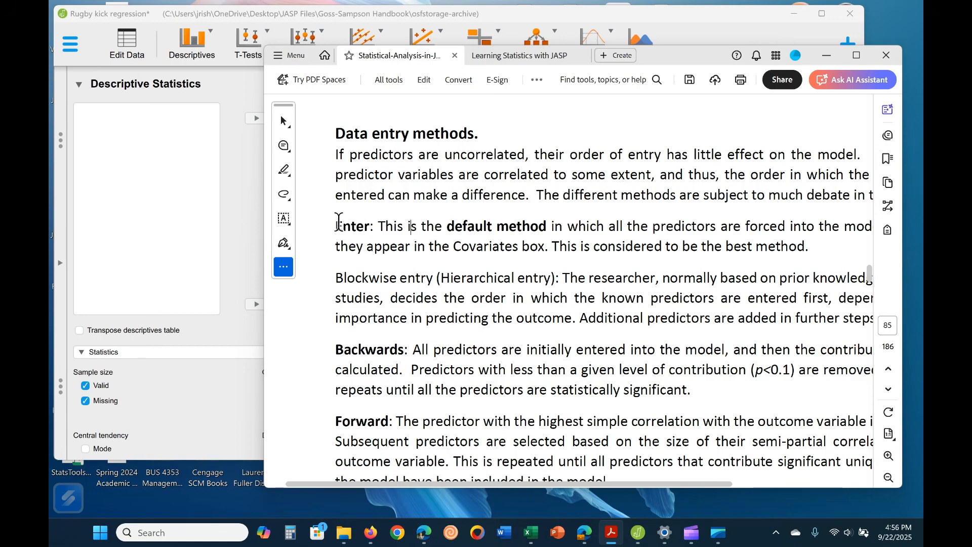
{"action": "left_click_drag", "start_coordinate": [337, 226], "coordinate": [547, 247]}
{"action": "left_click", "coordinate": [432, 298]}
- Examine the coefficient and predictor terms of the multiple regression equation y = c + b1*x1 + b2*x2 + b3*x3 … bn*xn
{"action": "scroll", "coordinate": [468, 243], "scroll_direction": "up", "scroll_amount": 3}
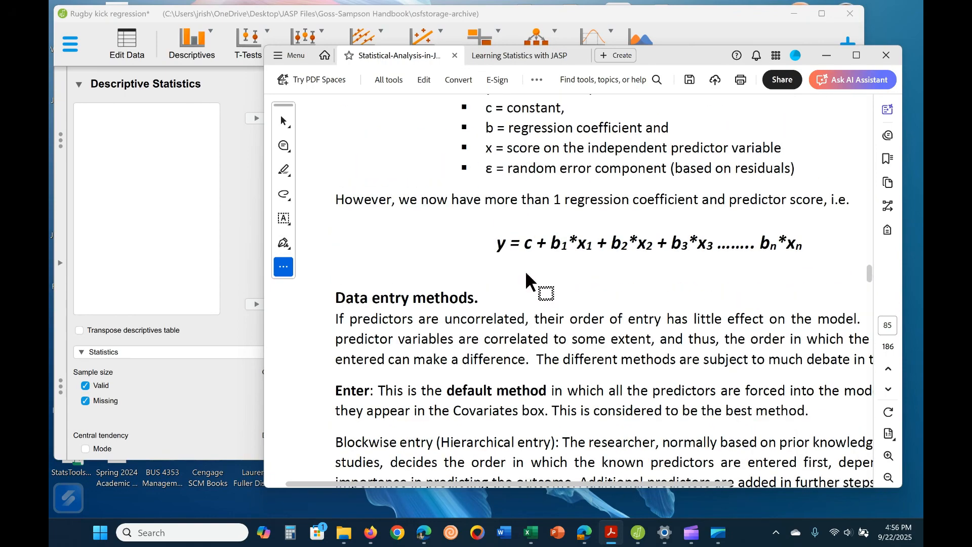
{"action": "left_click_drag", "start_coordinate": [551, 242], "coordinate": [617, 250]}
{"action": "left_click", "coordinate": [623, 244]}
{"action": "left_click", "coordinate": [619, 269]}
{"action": "left_click_drag", "start_coordinate": [687, 247], "coordinate": [673, 248]}
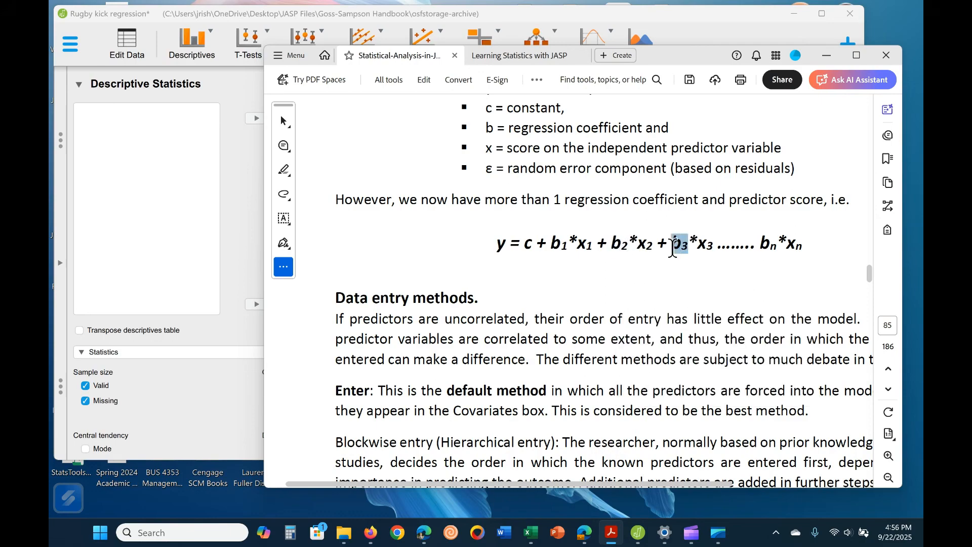
{"action": "left_click", "coordinate": [682, 269]}
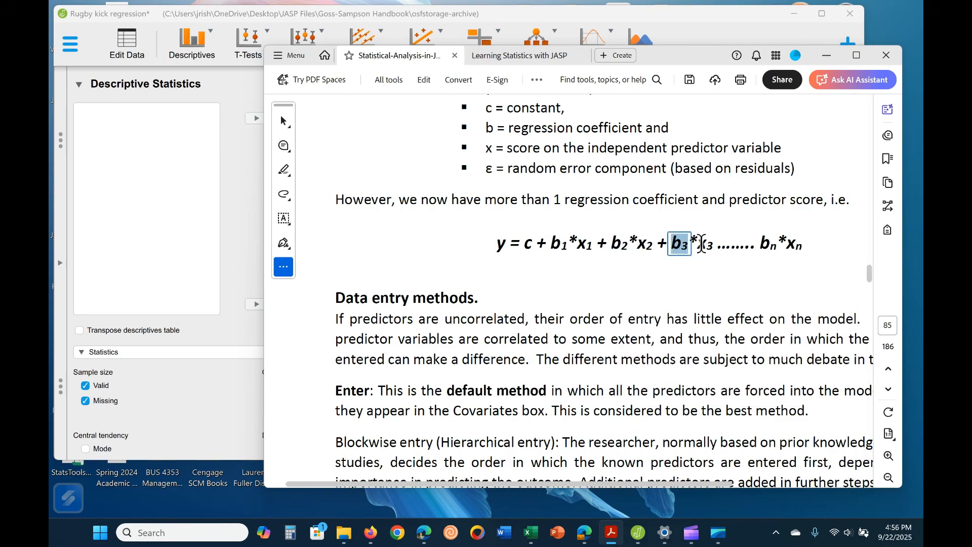
{"action": "left_click", "coordinate": [662, 283]}
{"action": "left_click_drag", "start_coordinate": [493, 246], "coordinate": [568, 247]}
{"action": "left_click", "coordinate": [525, 246]}
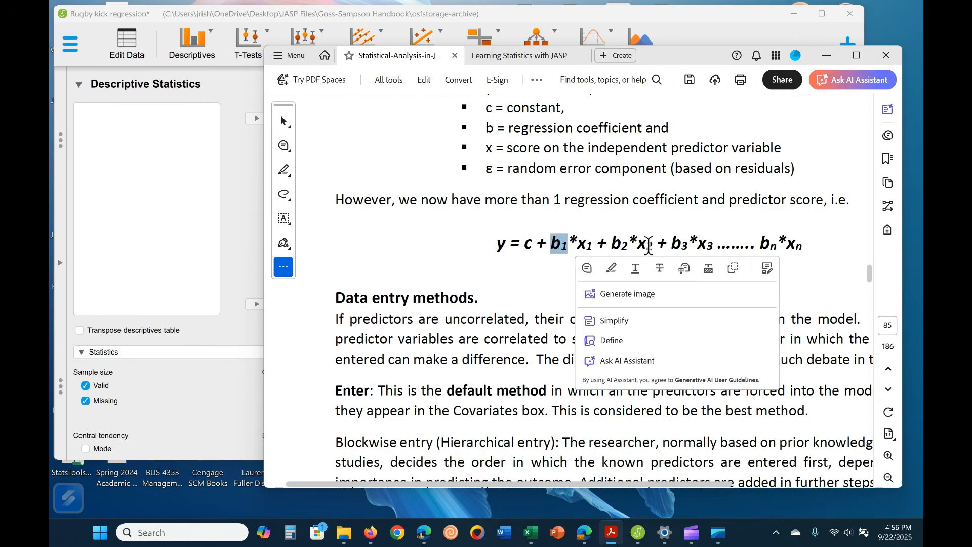
{"action": "left_click_drag", "start_coordinate": [652, 247], "coordinate": [630, 244]}
{"action": "left_click", "coordinate": [682, 243]}
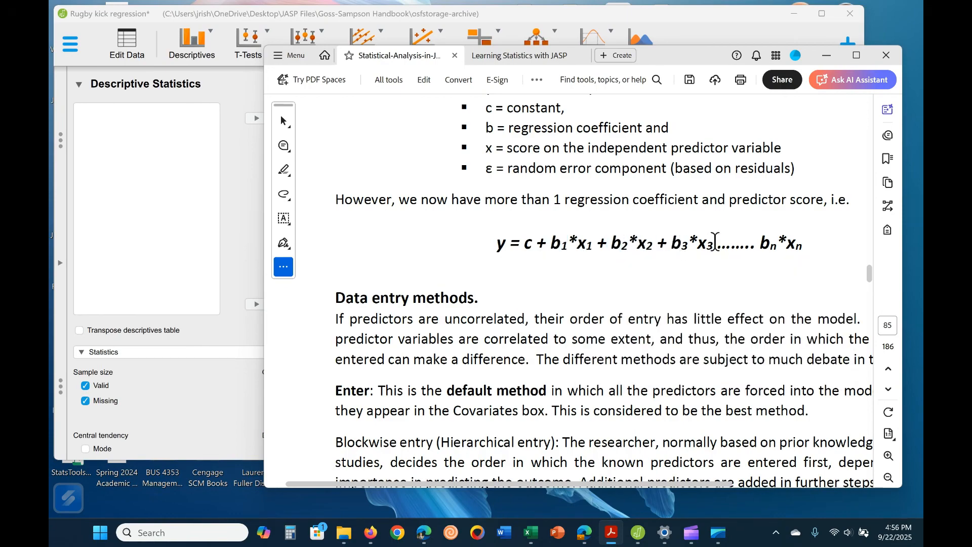
- Highlight the coefficient b3 in the multiple regression equation
{"action": "left_click", "coordinate": [714, 243]}
{"action": "left_click_drag", "start_coordinate": [672, 244], "coordinate": [689, 244]}
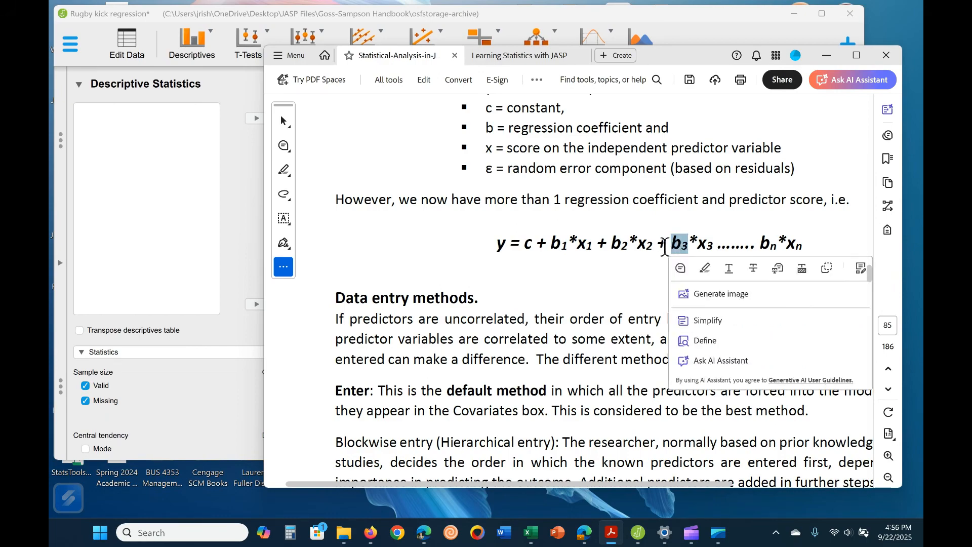
{"action": "left_click", "coordinate": [697, 245]}
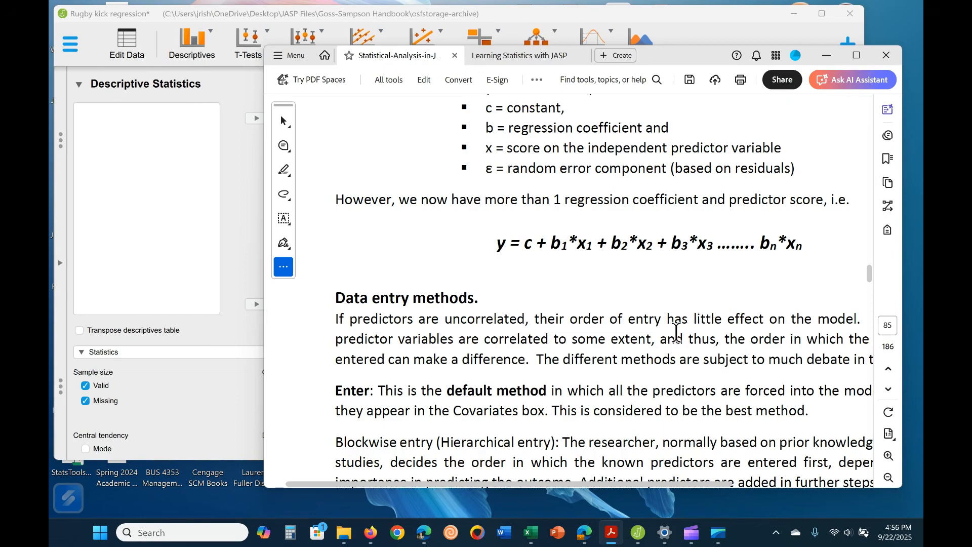
{"action": "scroll", "coordinate": [679, 304], "scroll_direction": "down", "scroll_amount": 3}
{"action": "scroll", "coordinate": [680, 291], "scroll_direction": "up", "scroll_amount": 3}
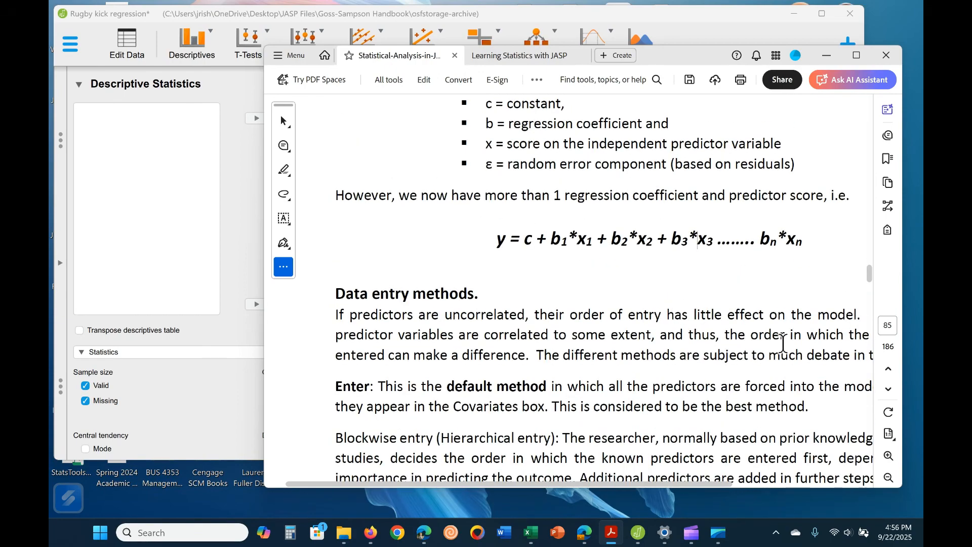
{"action": "scroll", "coordinate": [780, 344], "scroll_direction": "down", "scroll_amount": 2}
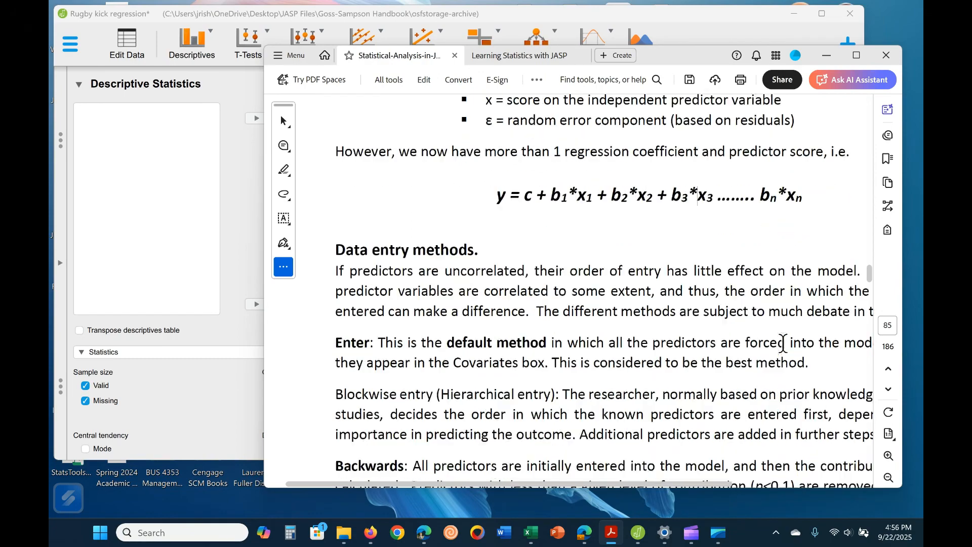
- Highlight the coefficients b1 and b2 in turn in the multiple regression equation
{"action": "left_click_drag", "start_coordinate": [551, 186], "coordinate": [569, 186]}
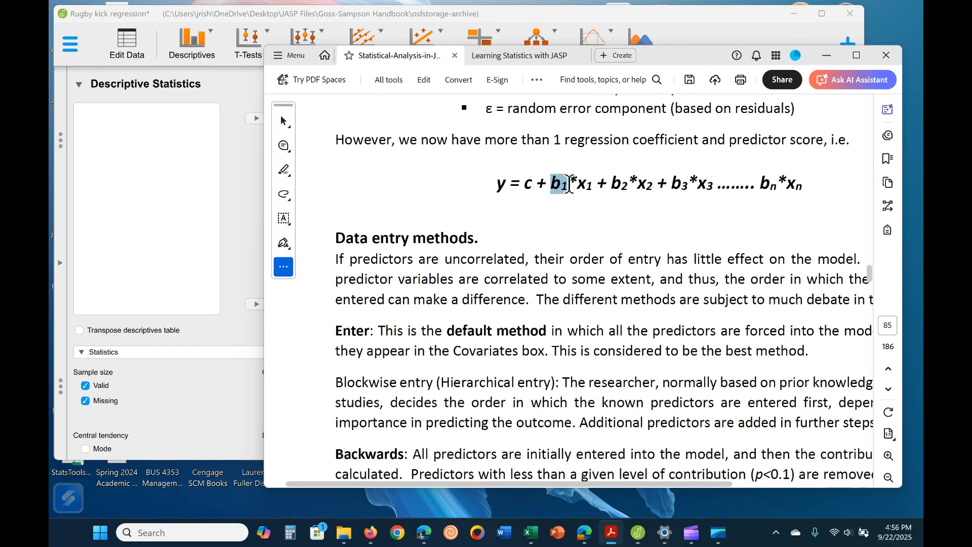
{"action": "left_click", "coordinate": [606, 189]}
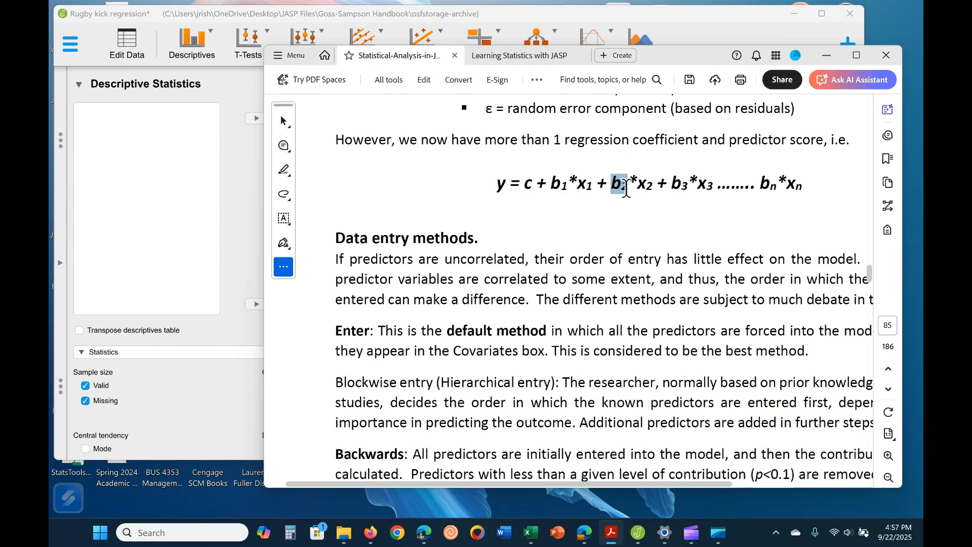
{"action": "left_click", "coordinate": [610, 260]}
{"action": "left_click_drag", "start_coordinate": [612, 183], "coordinate": [638, 185]}
{"action": "left_click", "coordinate": [628, 229]}
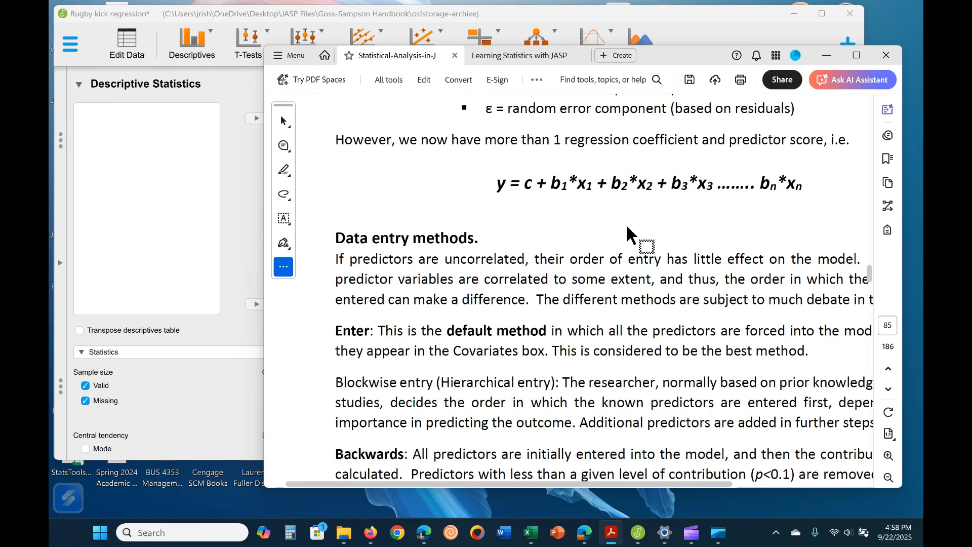
- Return to the multiple regression equation above Data entry methods and highlight its "*x1 +" part
{"action": "scroll", "coordinate": [627, 231], "scroll_direction": "down", "scroll_amount": 3}
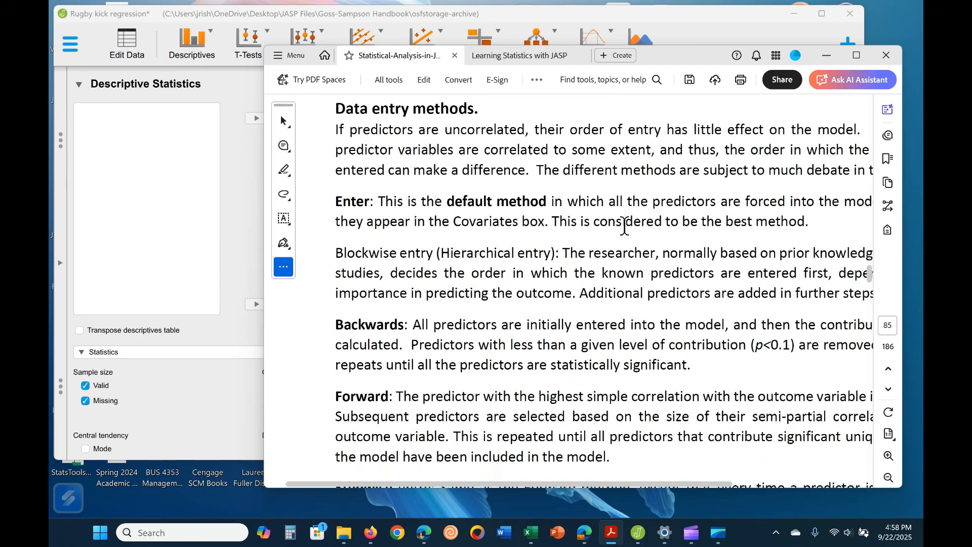
{"action": "scroll", "coordinate": [383, 154], "scroll_direction": "up", "scroll_amount": 4}
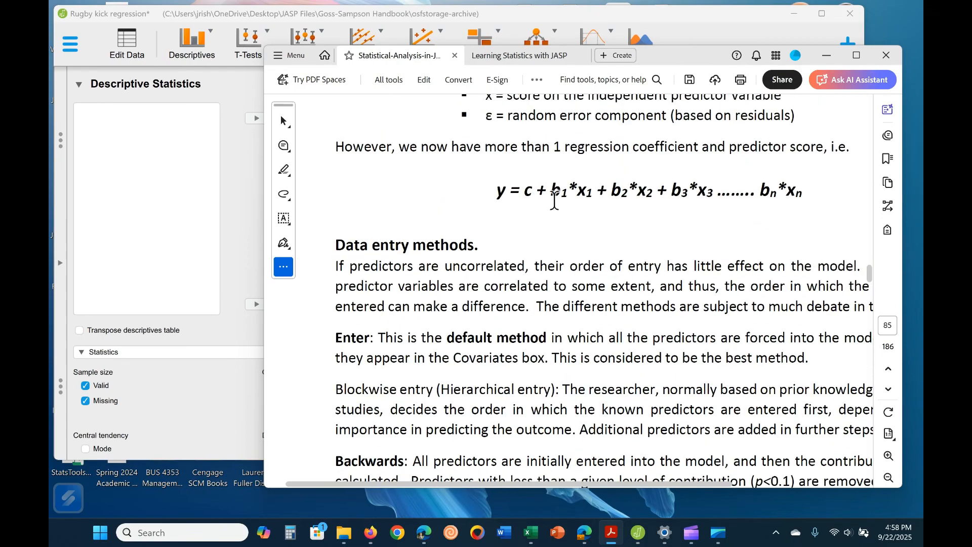
{"action": "left_click_drag", "start_coordinate": [555, 198], "coordinate": [606, 193]}
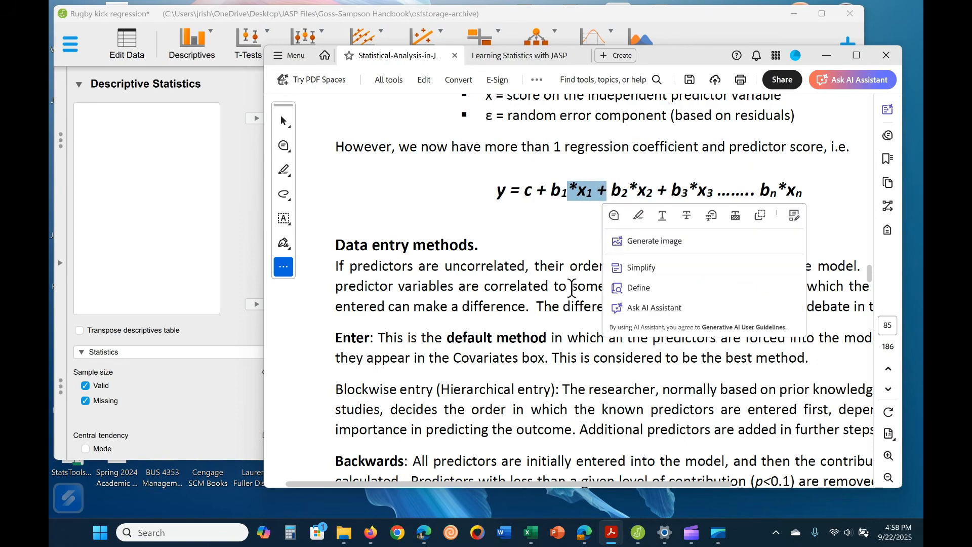
{"action": "left_click", "coordinate": [515, 325]}
- Highlight "Enter: This is the default method" under Data entry methods
{"action": "scroll", "coordinate": [518, 337], "scroll_direction": "down", "scroll_amount": 1}
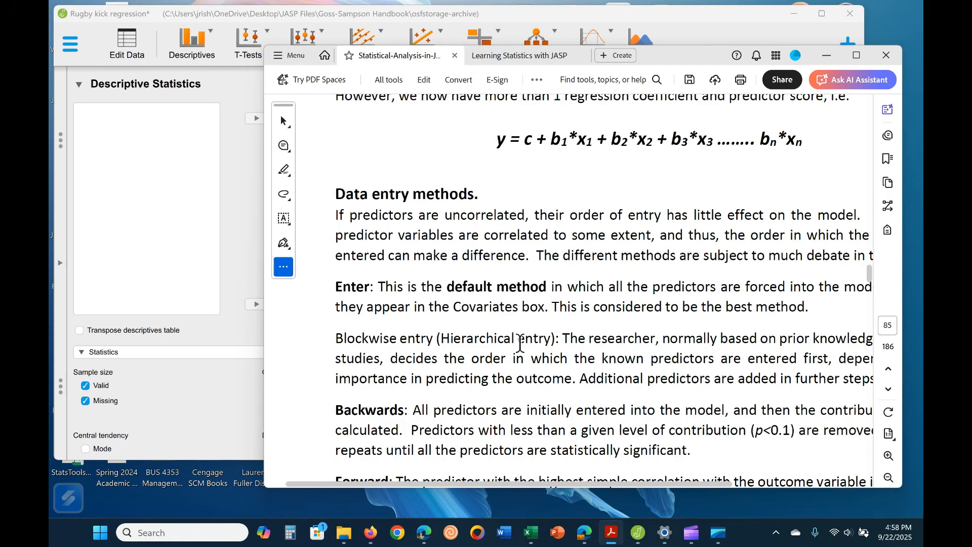
{"action": "left_click_drag", "start_coordinate": [336, 288], "coordinate": [525, 276]}
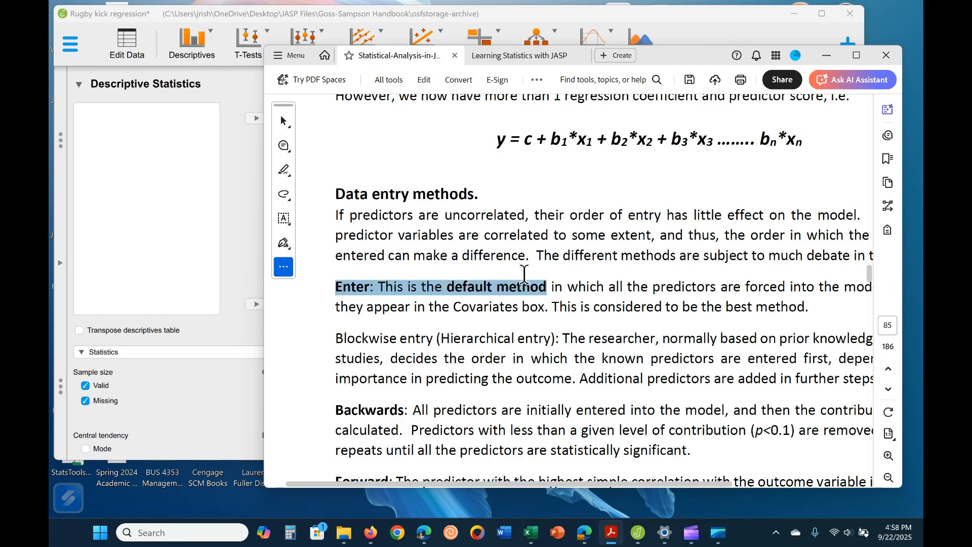
{"action": "left_click", "coordinate": [521, 348]}
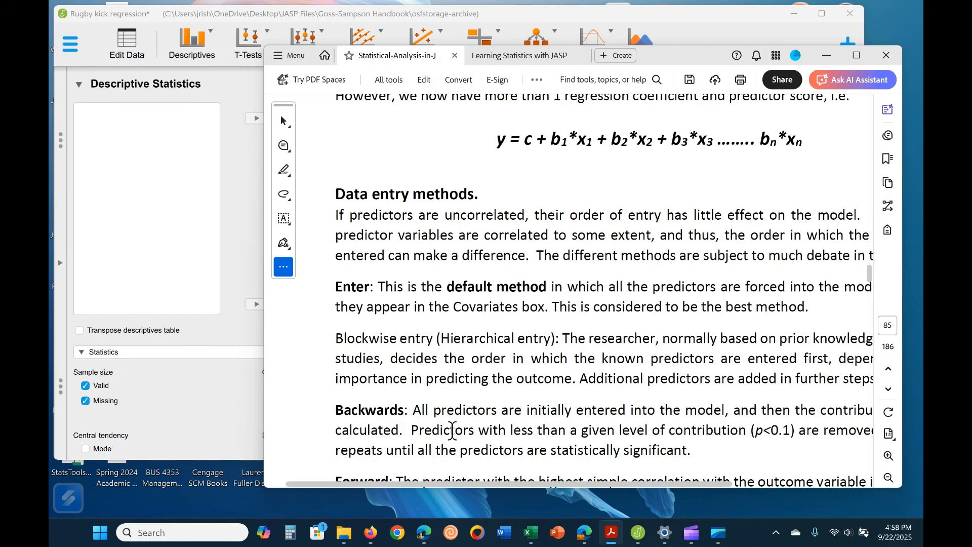
- Read the handbook's descriptions of the Blockwise, Backwards and Forward entry methods
{"action": "scroll", "coordinate": [420, 323], "scroll_direction": "down", "scroll_amount": 3}
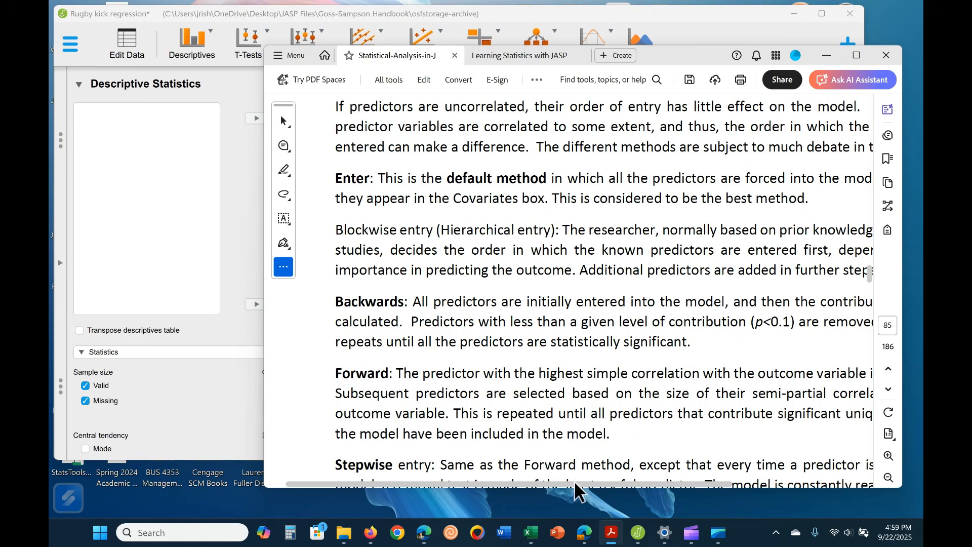
{"action": "left_click_drag", "start_coordinate": [575, 481], "coordinate": [625, 503]}
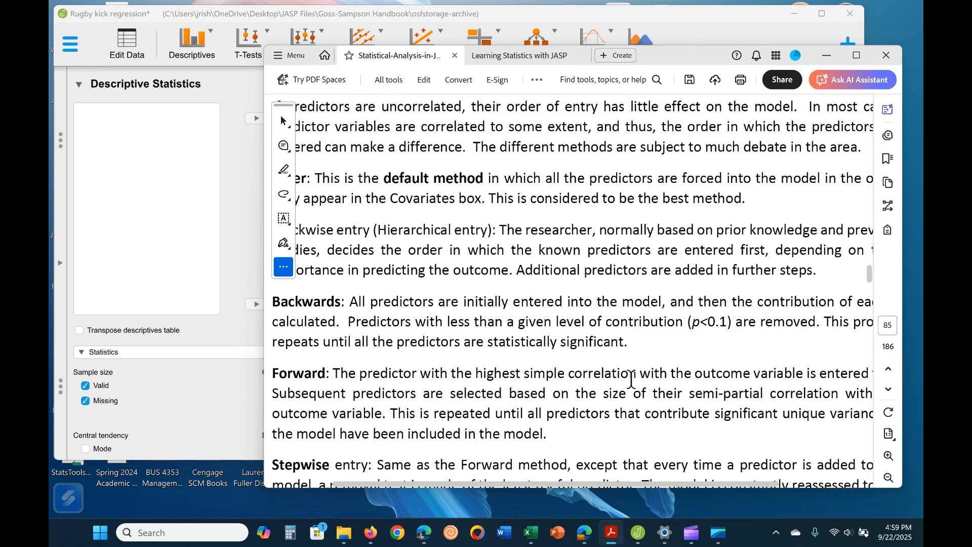
{"action": "scroll", "coordinate": [631, 379], "scroll_direction": "down", "scroll_amount": 1}
{"action": "mouse_move", "coordinate": [585, 484]}
{"action": "left_mouse_down"}
{"action": "mouse_move", "coordinate": [632, 487]}
{"action": "mouse_move", "coordinate": [585, 485]}
{"action": "left_mouse_up"}
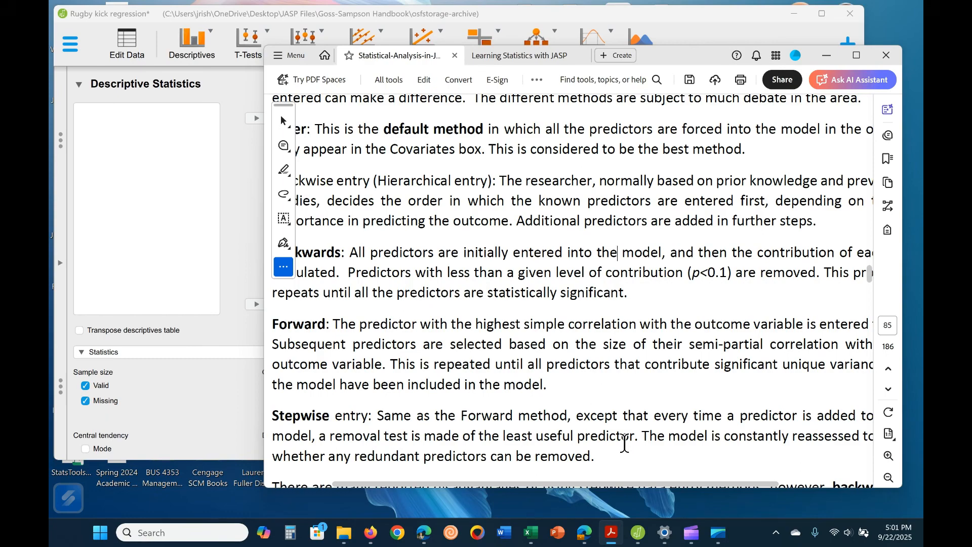
- Read the Stepwise entry description and the closing paragraph on the disadvantages of stepwise data entry, comparing them with the other methods
{"action": "scroll", "coordinate": [625, 444], "scroll_direction": "down", "scroll_amount": 5}
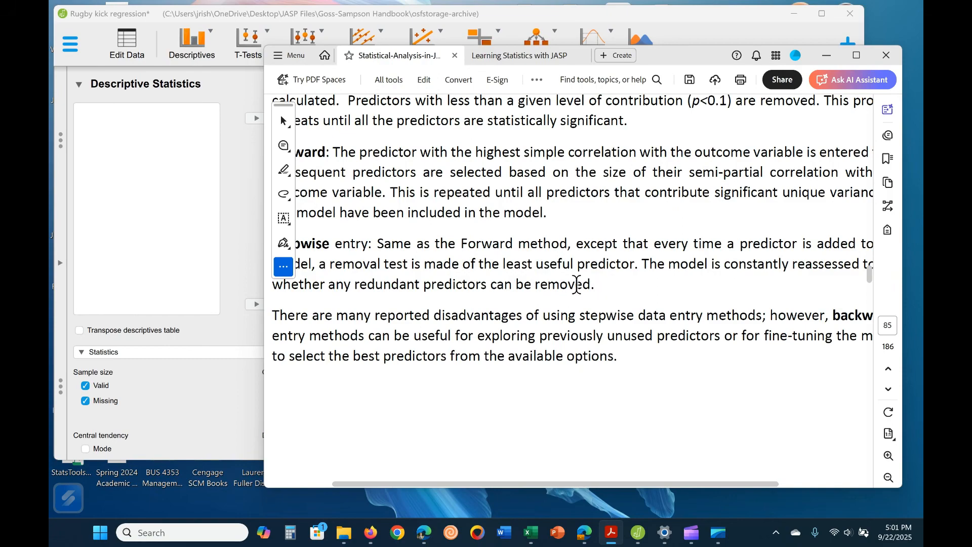
{"action": "left_click_drag", "start_coordinate": [629, 484], "coordinate": [605, 476]}
{"action": "scroll", "coordinate": [486, 282], "scroll_direction": "down", "scroll_amount": 2}
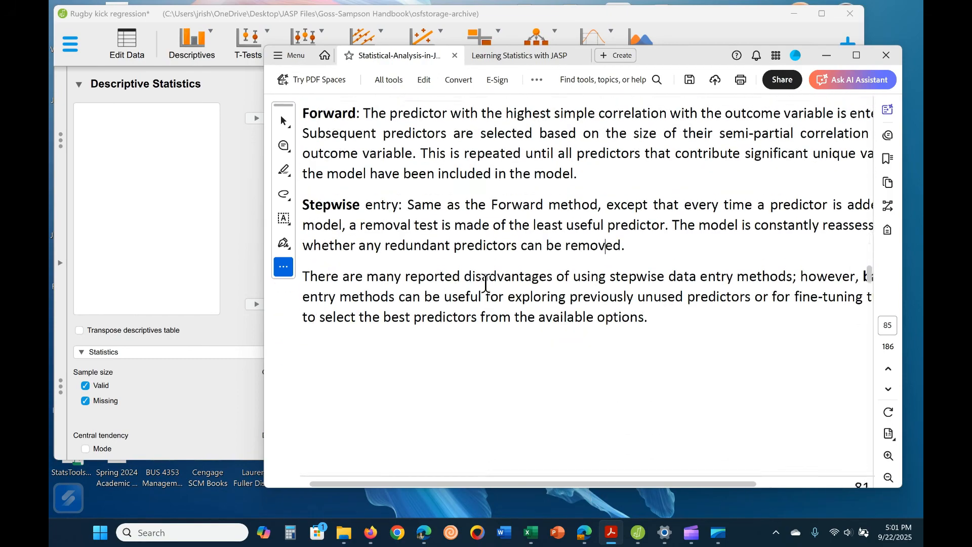
{"action": "scroll", "coordinate": [486, 283], "scroll_direction": "up", "scroll_amount": 3}
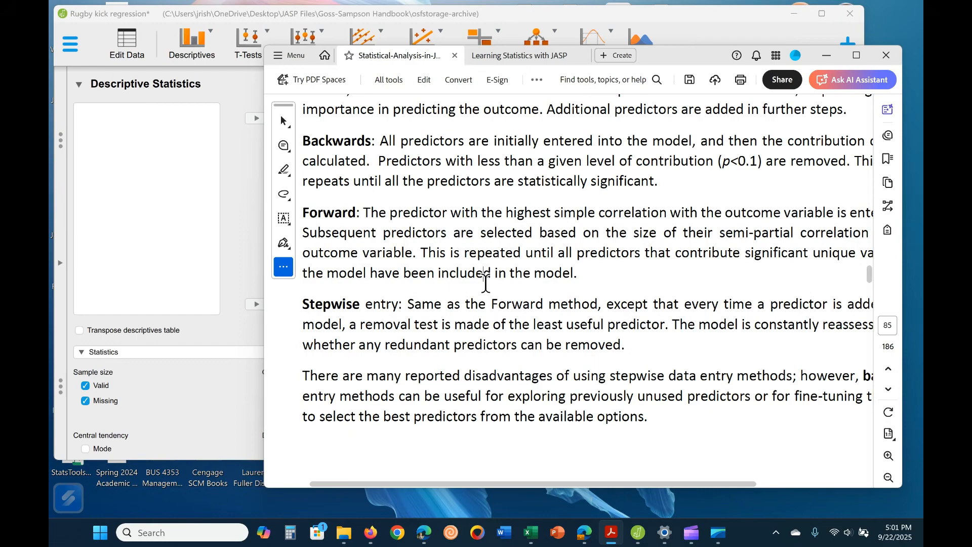
{"action": "scroll", "coordinate": [485, 284], "scroll_direction": "up", "scroll_amount": 3}
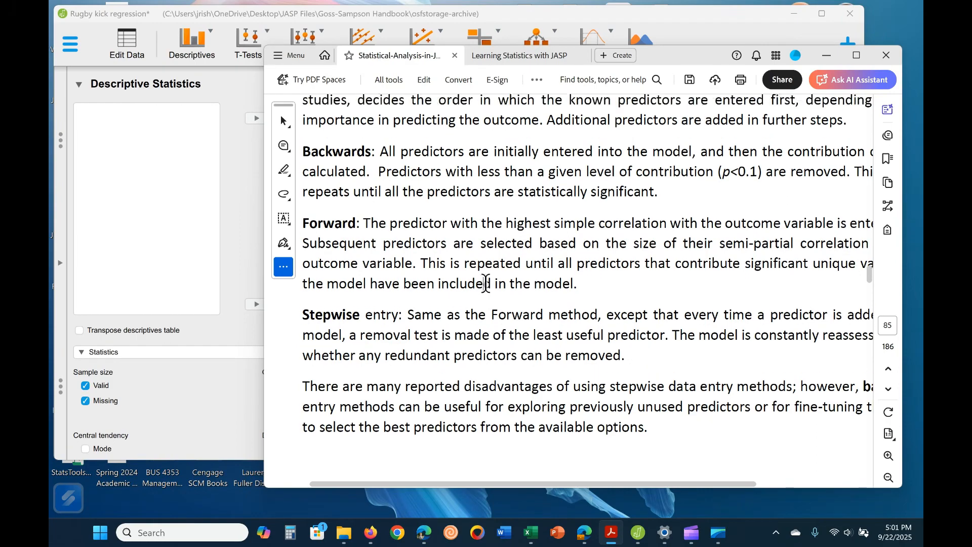
{"action": "scroll", "coordinate": [486, 283], "scroll_direction": "down", "scroll_amount": 4}
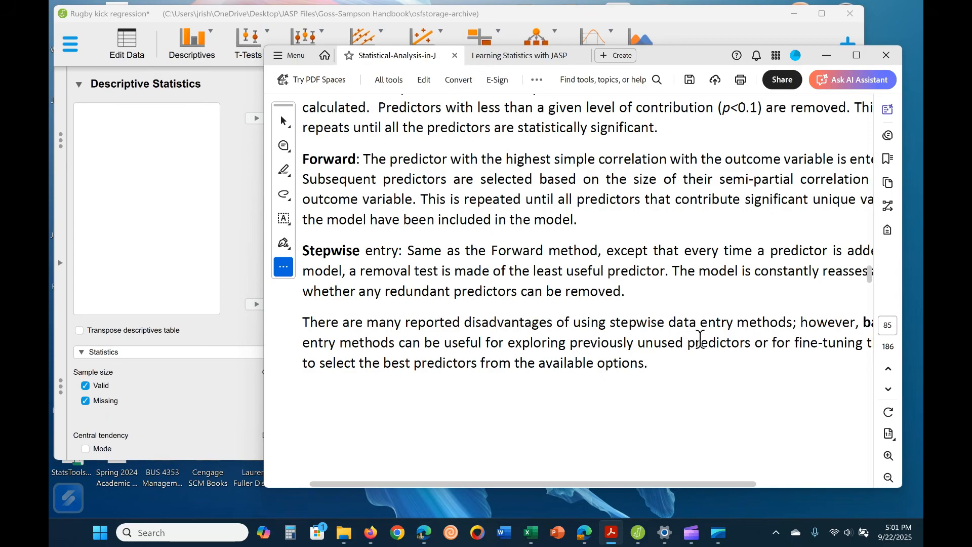
{"action": "scroll", "coordinate": [560, 373], "scroll_direction": "down", "scroll_amount": 5}
{"action": "scroll", "coordinate": [561, 375], "scroll_direction": "up", "scroll_amount": 8}
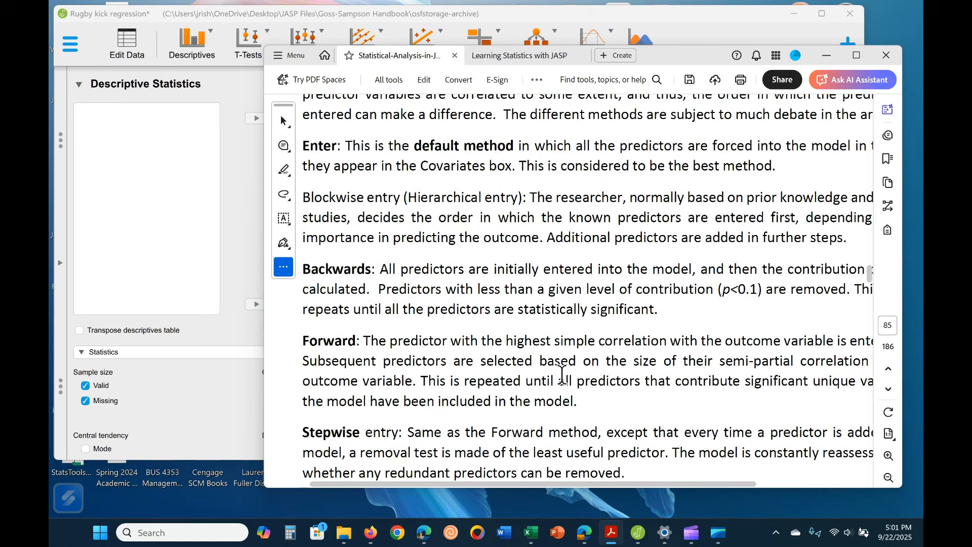
{"action": "scroll", "coordinate": [561, 375], "scroll_direction": "down", "scroll_amount": 3}
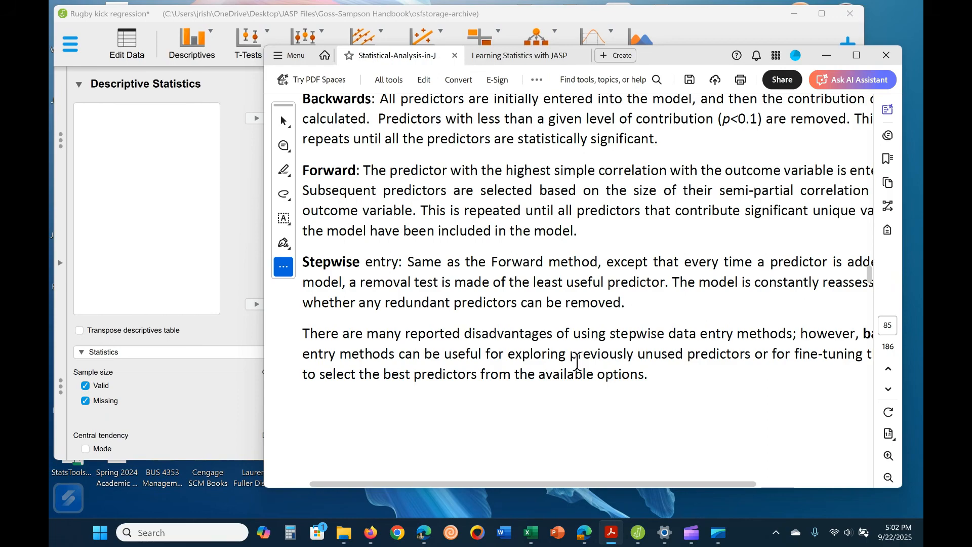
- Read the Running Multiple Regression instructions on opening Rugby kick regression.csv and assigning the dependent variable and covariates
{"action": "scroll", "coordinate": [609, 319], "scroll_direction": "down", "scroll_amount": 10}
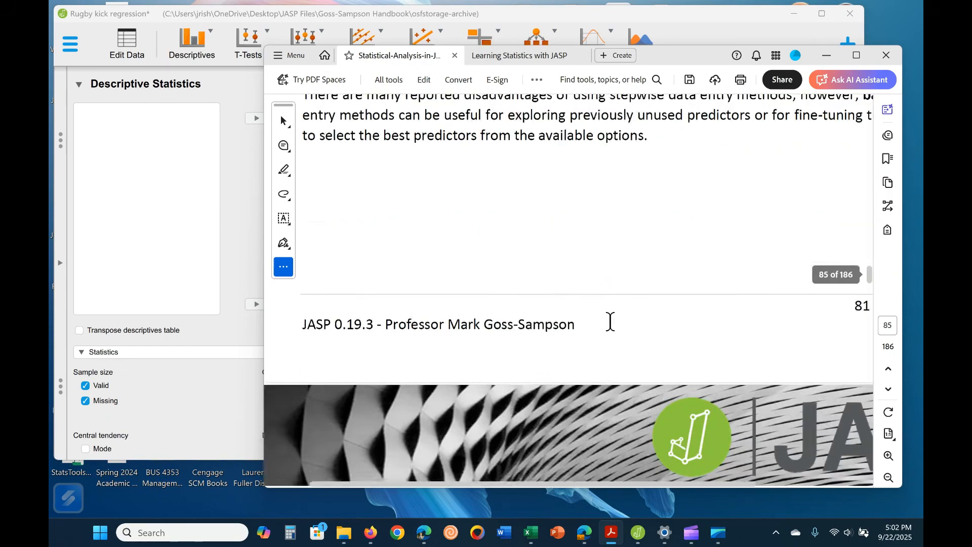
{"action": "scroll", "coordinate": [609, 319], "scroll_direction": "down", "scroll_amount": 10}
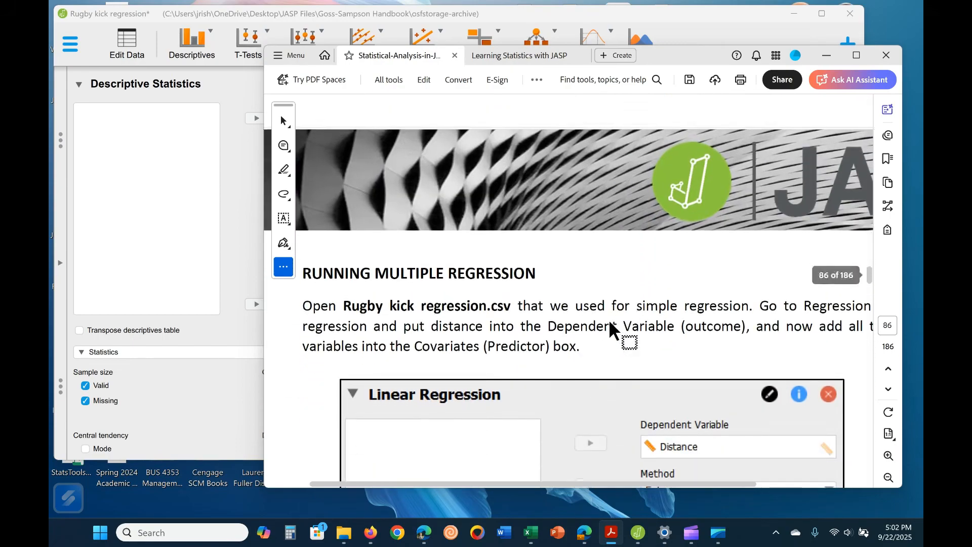
{"action": "scroll", "coordinate": [607, 326], "scroll_direction": "up", "scroll_amount": 10}
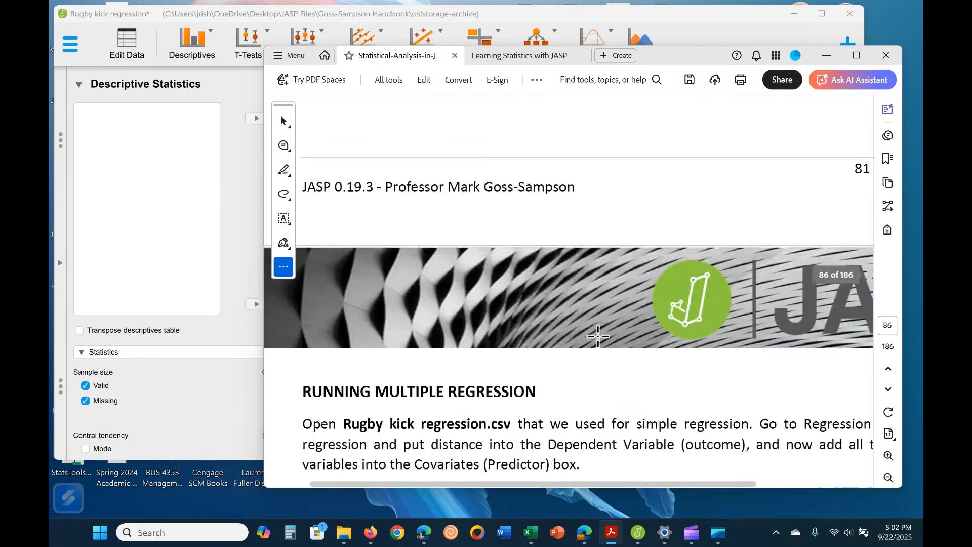
{"action": "scroll", "coordinate": [532, 240], "scroll_direction": "up", "scroll_amount": 2}
{"action": "scroll", "coordinate": [477, 329], "scroll_direction": "down", "scroll_amount": 5}
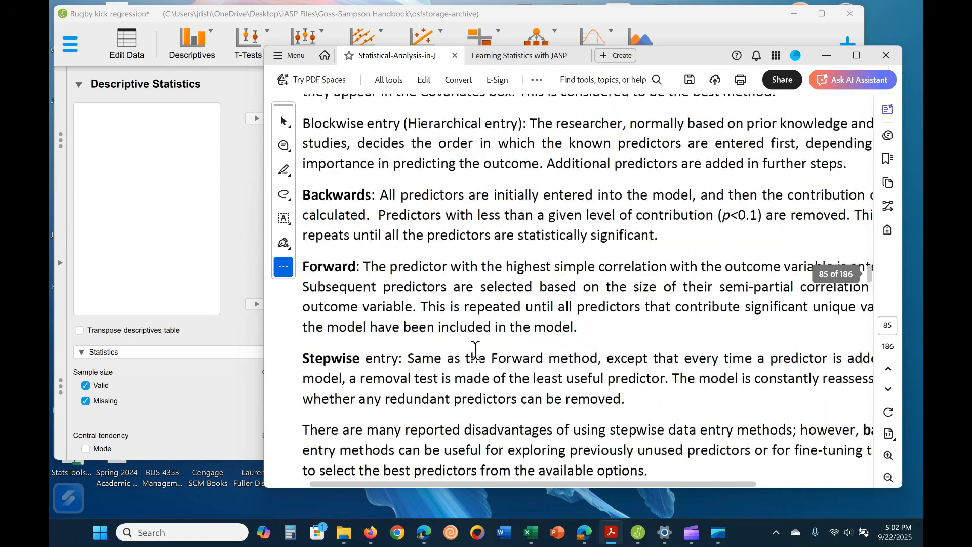
{"action": "scroll", "coordinate": [477, 353], "scroll_direction": "down", "scroll_amount": 8}
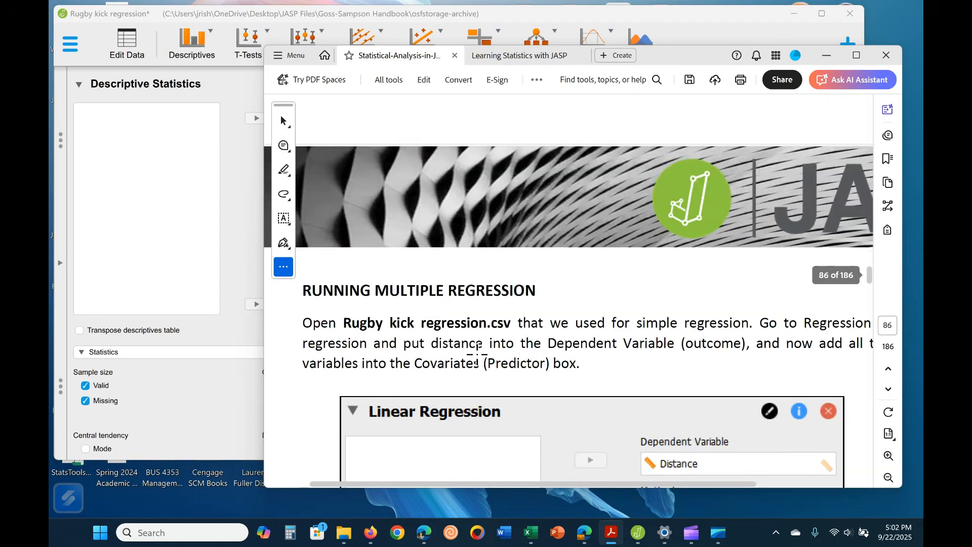
{"action": "scroll", "coordinate": [477, 355], "scroll_direction": "down", "scroll_amount": 3}
{"action": "scroll", "coordinate": [478, 355], "scroll_direction": "up", "scroll_amount": 9}
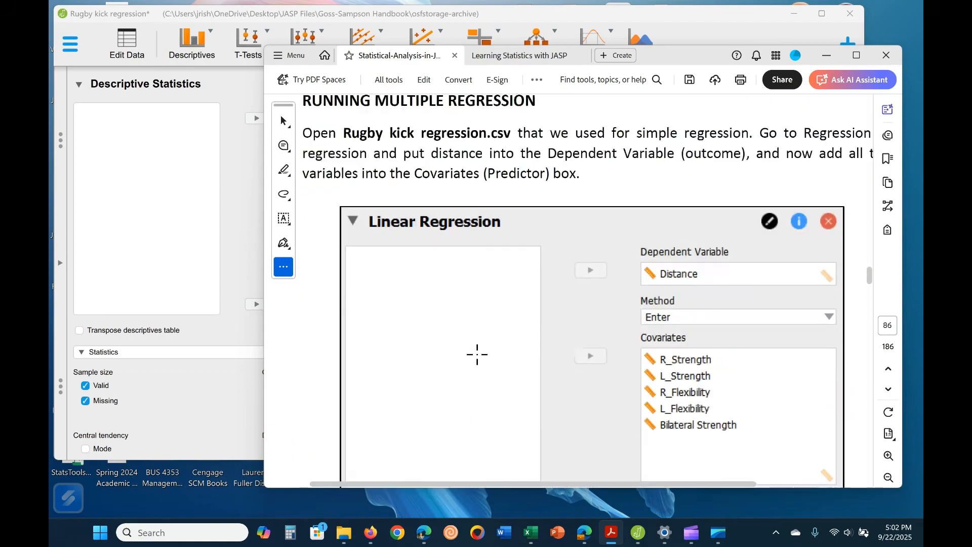
{"action": "scroll", "coordinate": [477, 355], "scroll_direction": "down", "scroll_amount": 2}
{"action": "scroll", "coordinate": [477, 351], "scroll_direction": "down", "scroll_amount": 2}
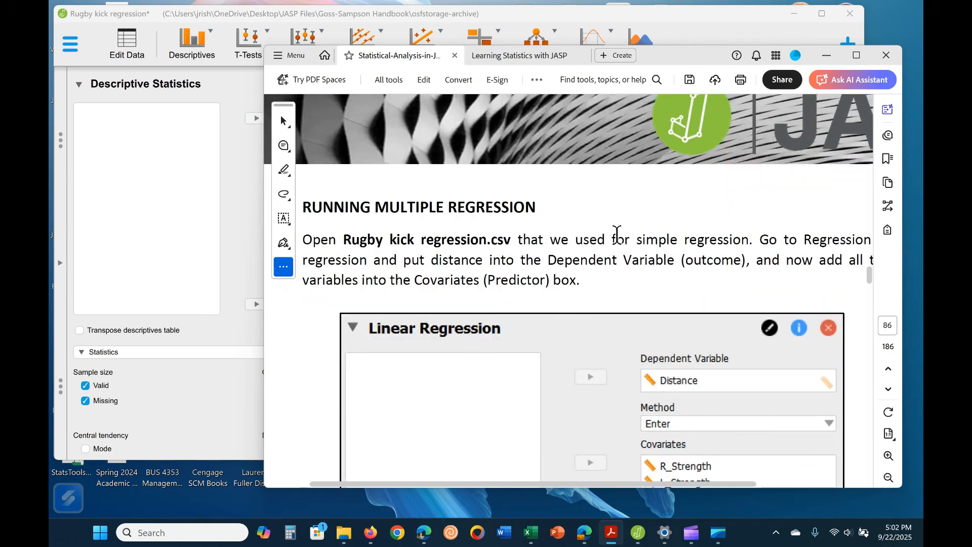
{"action": "scroll", "coordinate": [617, 235], "scroll_direction": "down", "scroll_amount": 1}
{"action": "scroll", "coordinate": [616, 234], "scroll_direction": "down", "scroll_amount": 2}
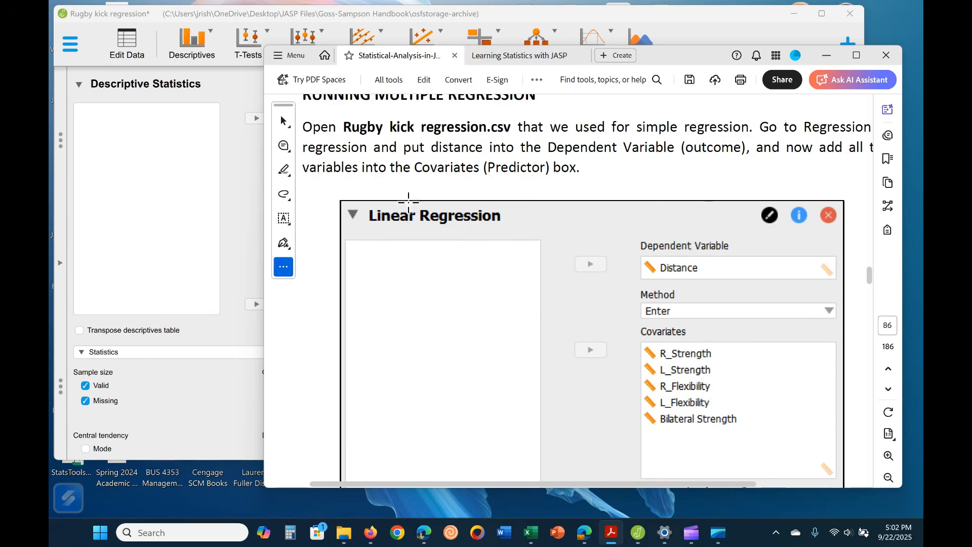
- Examine the Linear Regression figure's Method and Covariates settings and the Statistics options to tick for the multiple regression
{"action": "scroll", "coordinate": [581, 211], "scroll_direction": "up", "scroll_amount": 1}
{"action": "scroll", "coordinate": [586, 215], "scroll_direction": "down", "scroll_amount": 10}
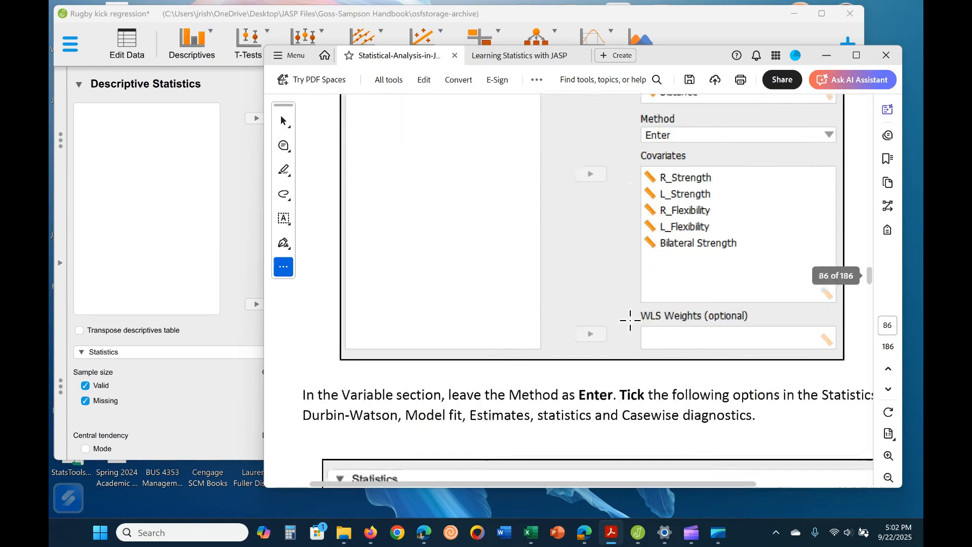
{"action": "scroll", "coordinate": [631, 321], "scroll_direction": "up", "scroll_amount": 5}
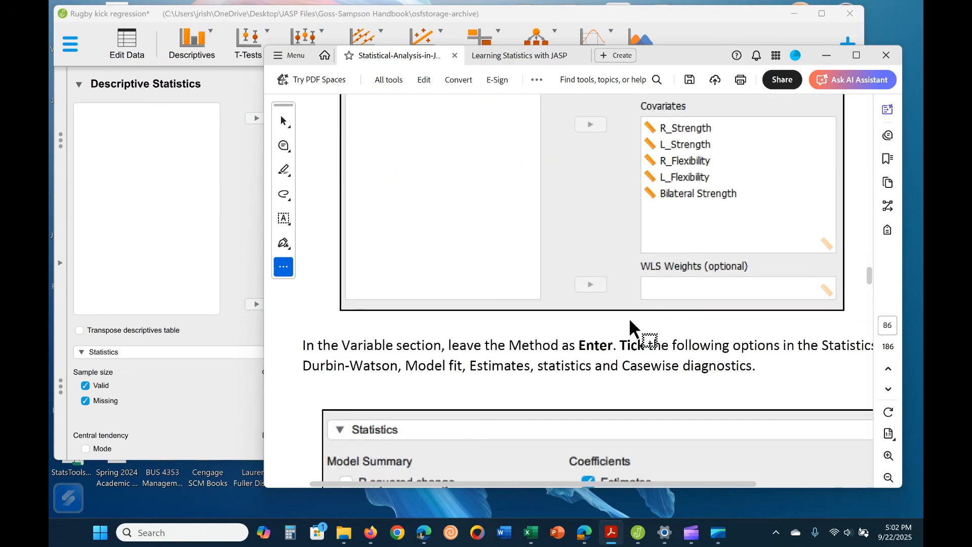
{"action": "scroll", "coordinate": [648, 267], "scroll_direction": "up", "scroll_amount": 5}
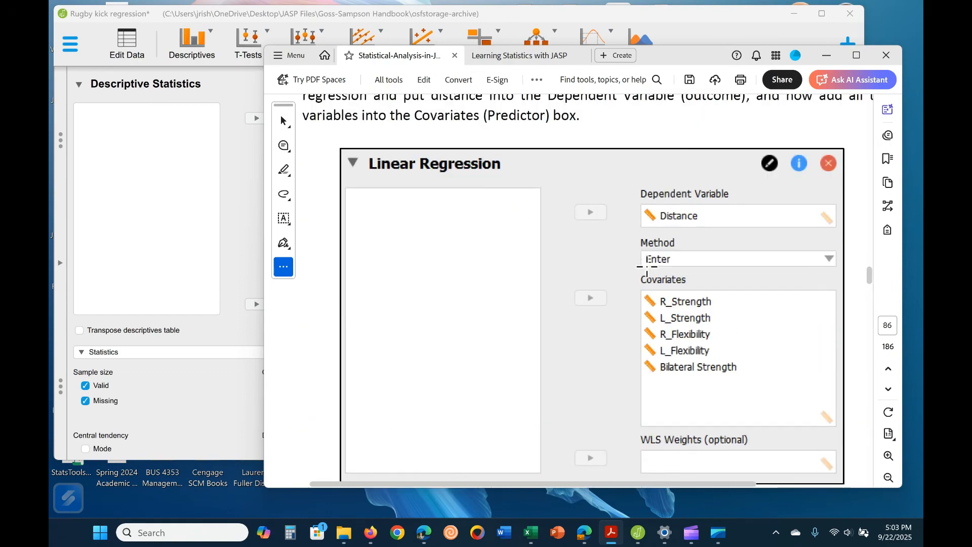
{"action": "left_click", "coordinate": [598, 268]}
{"action": "left_click", "coordinate": [598, 269]}
{"action": "scroll", "coordinate": [598, 268], "scroll_direction": "down", "scroll_amount": 1}
{"action": "scroll", "coordinate": [599, 269], "scroll_direction": "down", "scroll_amount": 10}
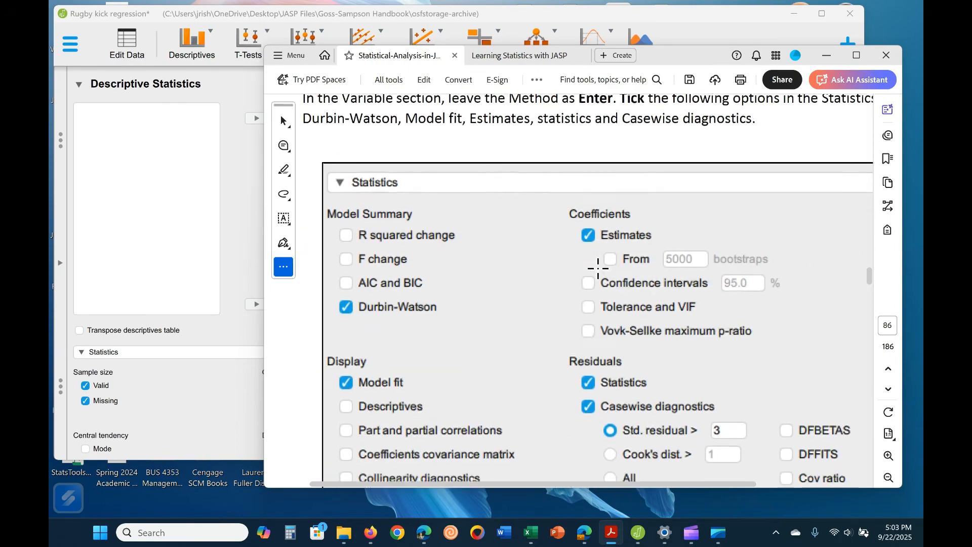
- Review the ticked and unticked options in the handbook's Statistics figure down to the end of the page
{"action": "scroll", "coordinate": [598, 268], "scroll_direction": "up", "scroll_amount": 5}
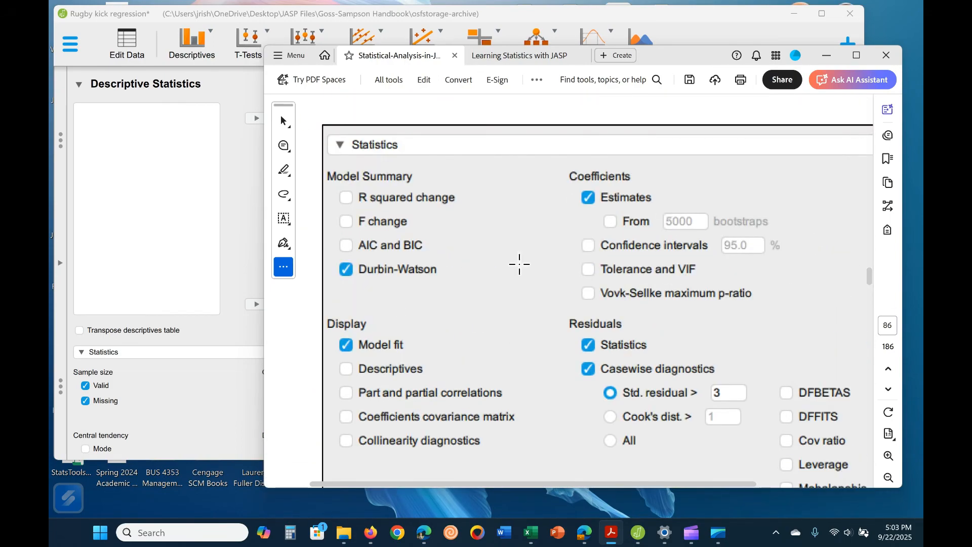
{"action": "left_click", "coordinate": [524, 274]}
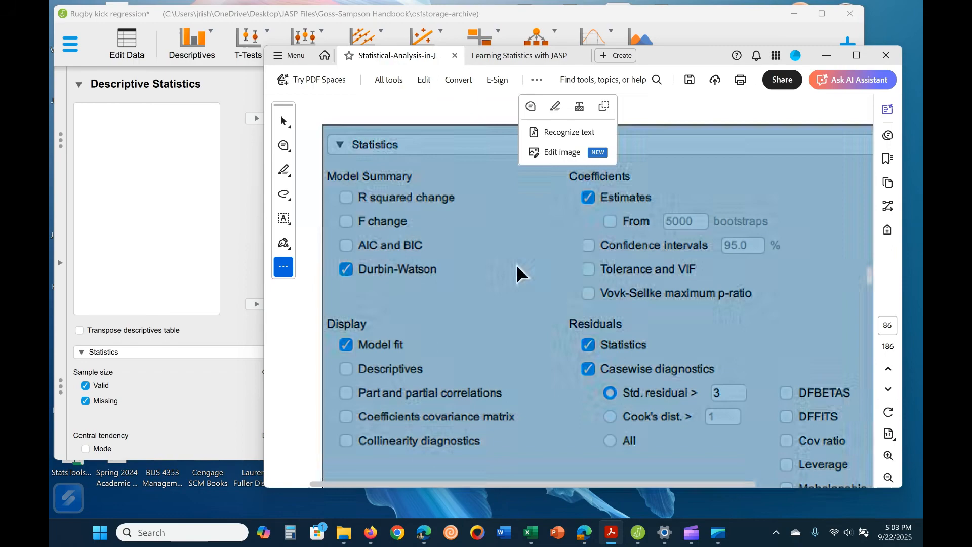
{"action": "left_click", "coordinate": [516, 264]}
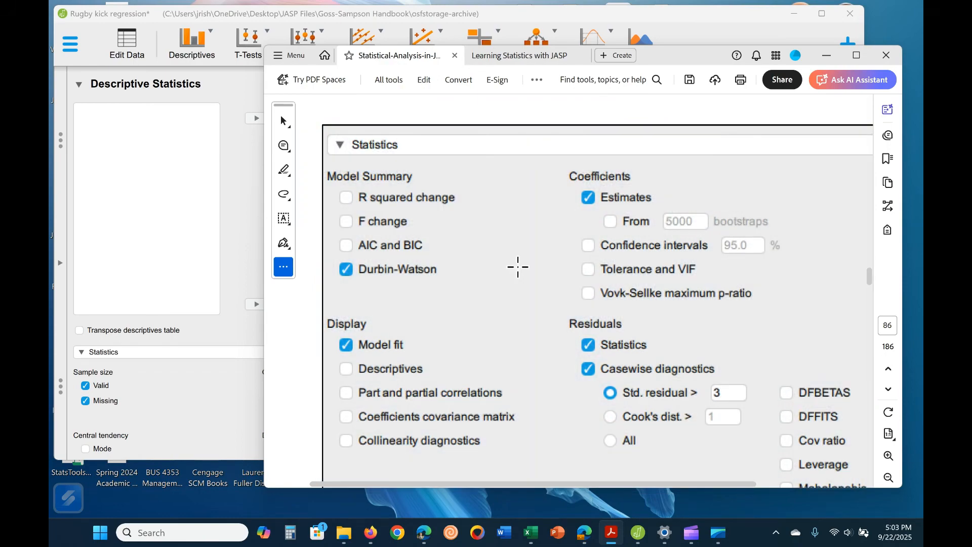
{"action": "scroll", "coordinate": [836, 309], "scroll_direction": "down", "scroll_amount": 2}
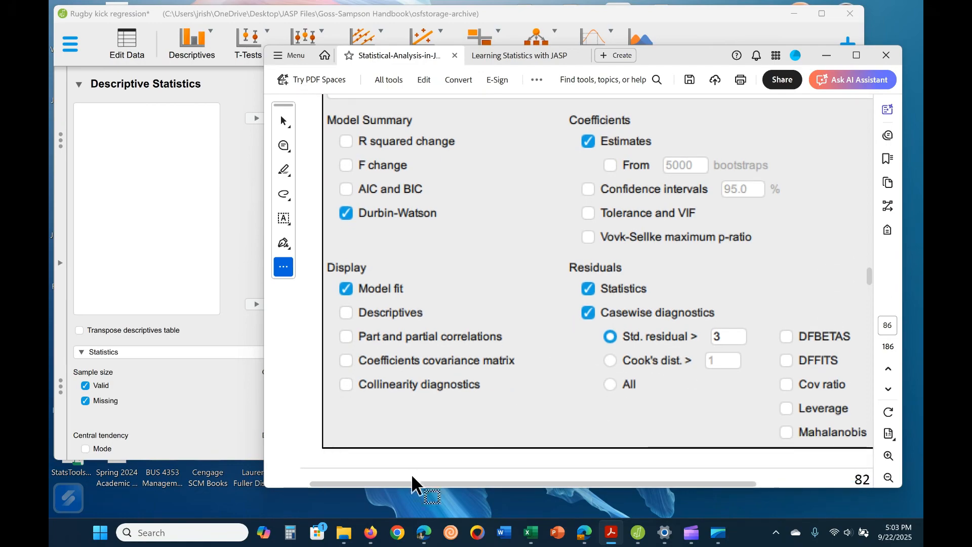
- Switch to JASP, add a new classical Linear Regression analysis, and assign Distance as its dependent variable
{"action": "left_click", "coordinate": [191, 329]}
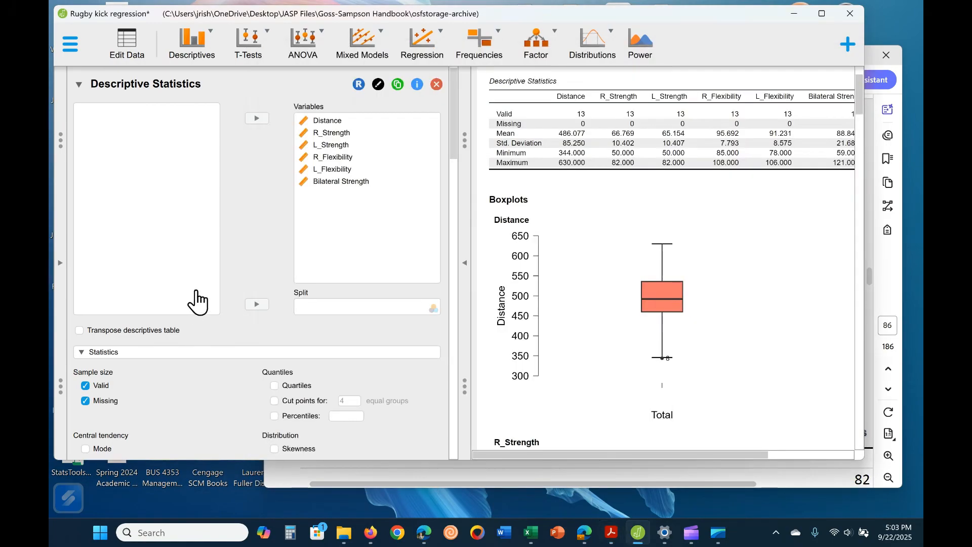
{"action": "left_click", "coordinate": [78, 85]}
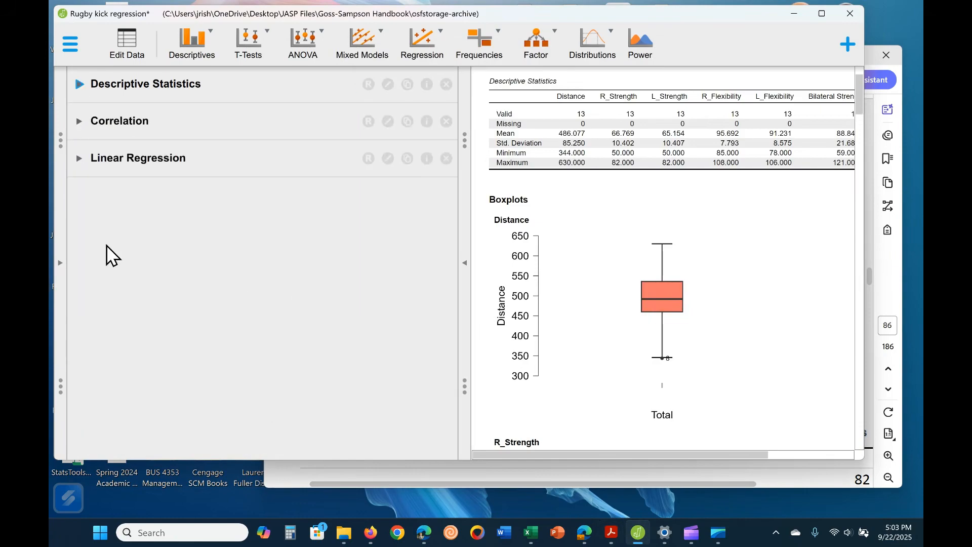
{"action": "left_click", "coordinate": [428, 65]}
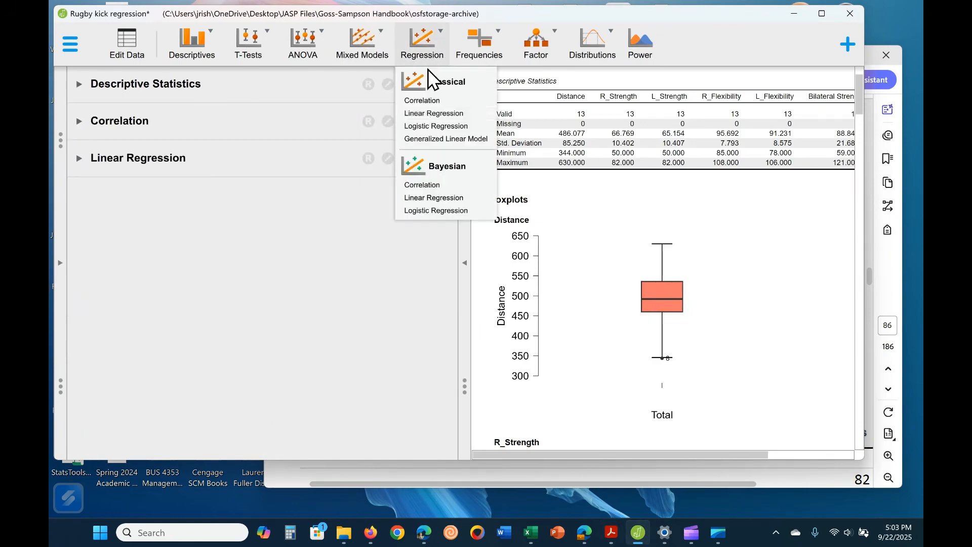
{"action": "left_click", "coordinate": [431, 117]}
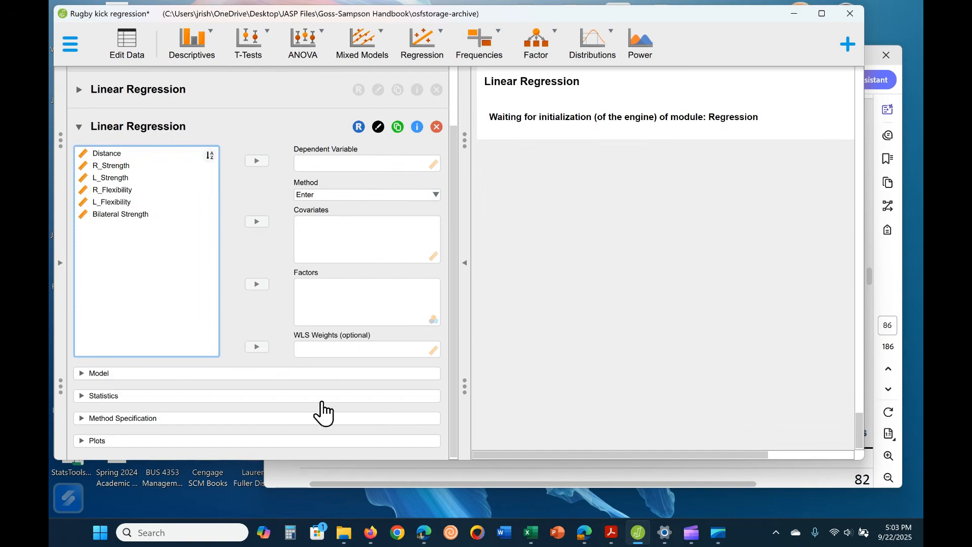
{"action": "left_click", "coordinate": [129, 154]}
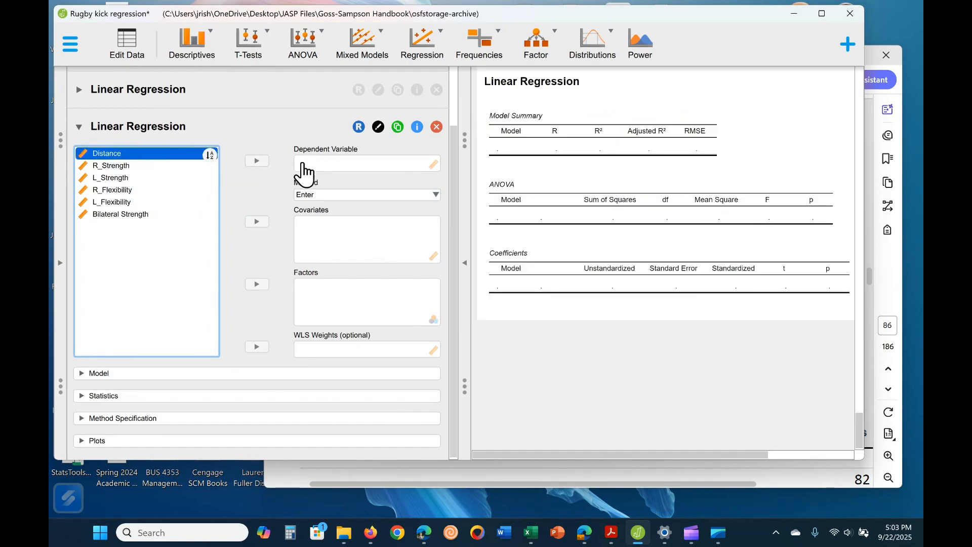
{"action": "left_click", "coordinate": [256, 161]}
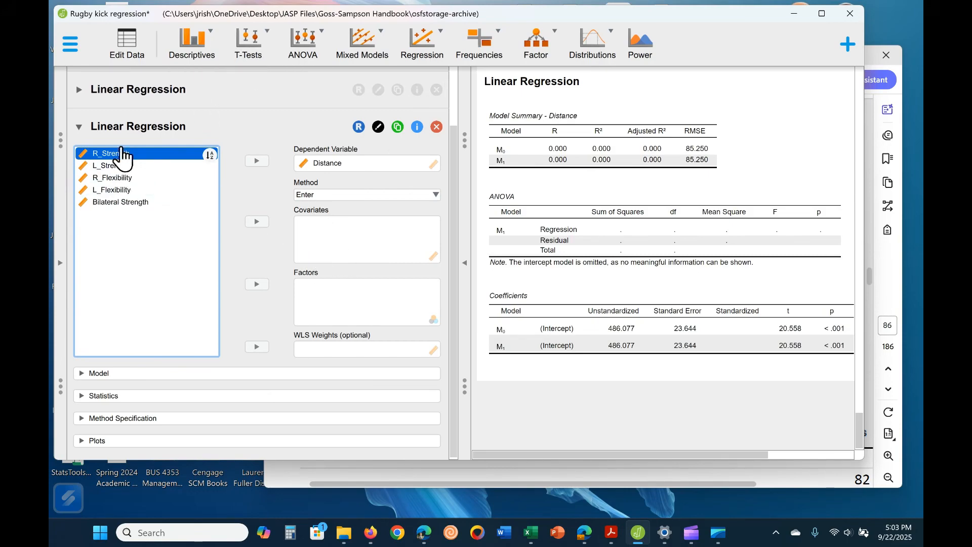
- Following the handbook's figure, assign R_Strength, L_Strength, R_Flexibility, L_Flexibility and Bilateral Strength as covariates of the new regression
{"action": "left_click", "coordinate": [764, 484]}
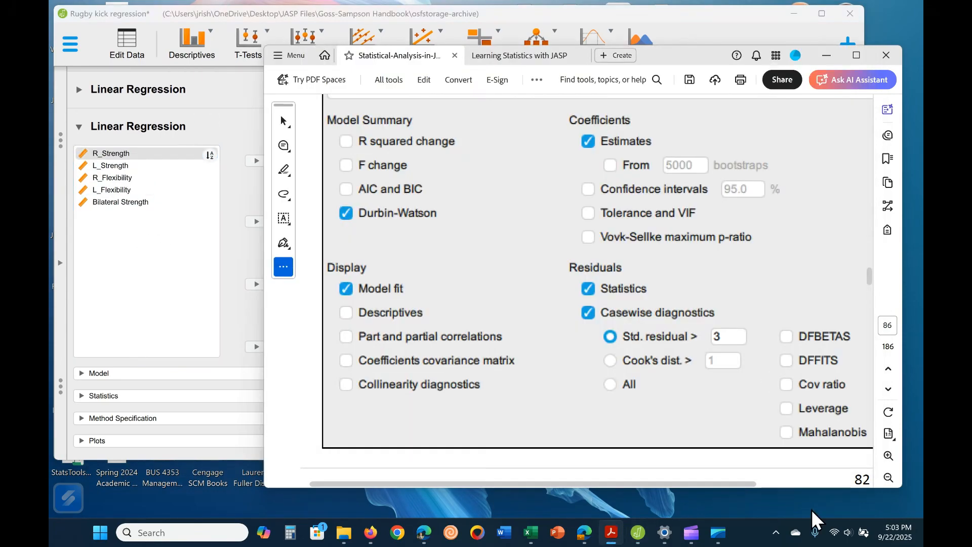
{"action": "scroll", "coordinate": [690, 281], "scroll_direction": "up", "scroll_amount": 10}
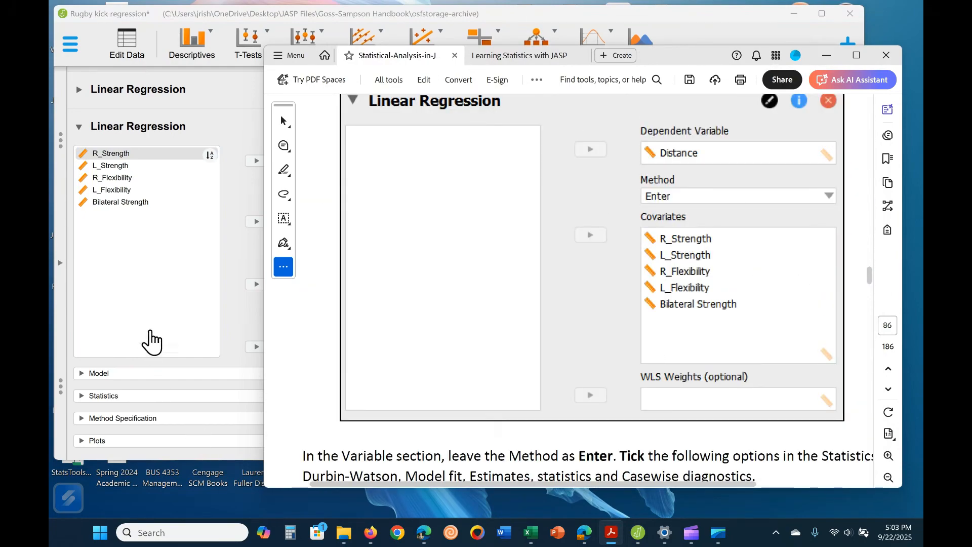
{"action": "left_click", "coordinate": [152, 340]}
{"action": "left_click", "coordinate": [111, 189], "text": "shift"}
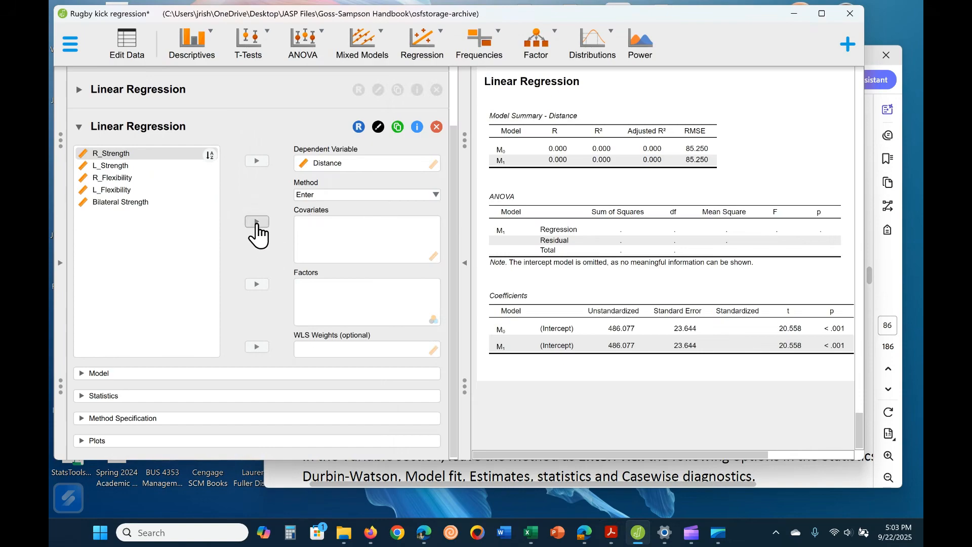
{"action": "left_click", "coordinate": [256, 221]}
{"action": "left_click", "coordinate": [257, 222]}
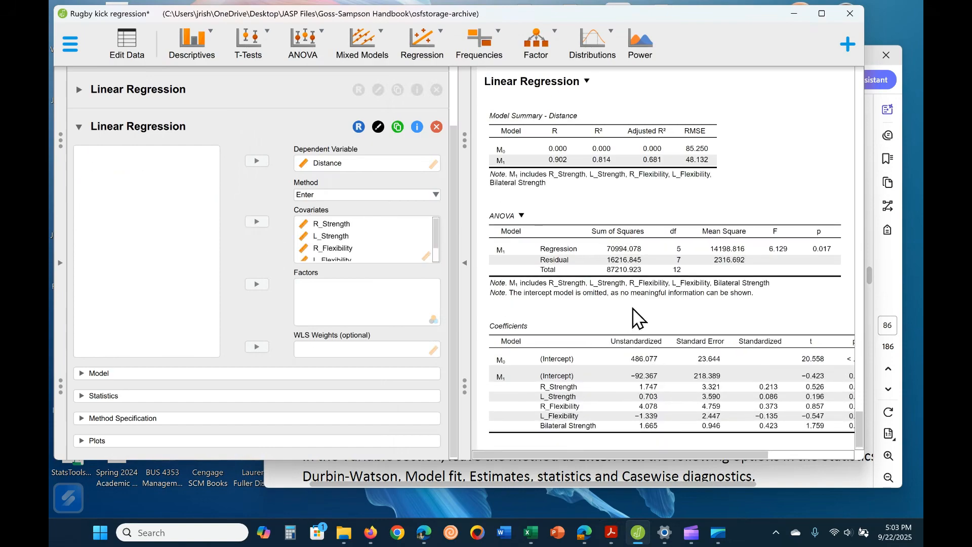
- Check the dependent variable, method and full covariate list in JASP against the handbook's Linear Regression figure
{"action": "left_click", "coordinate": [791, 479]}
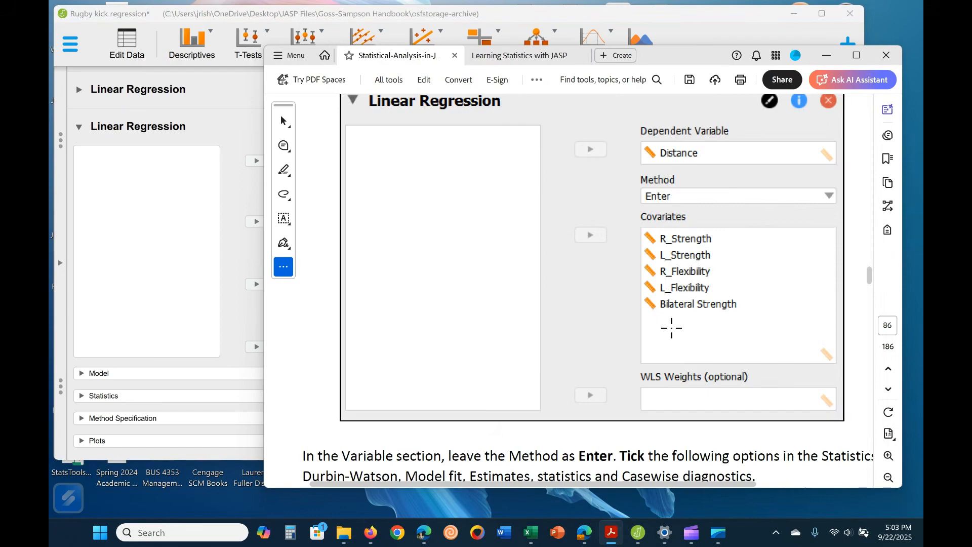
{"action": "left_click", "coordinate": [152, 321]}
{"action": "scroll", "coordinate": [364, 243], "scroll_direction": "down", "scroll_amount": 2}
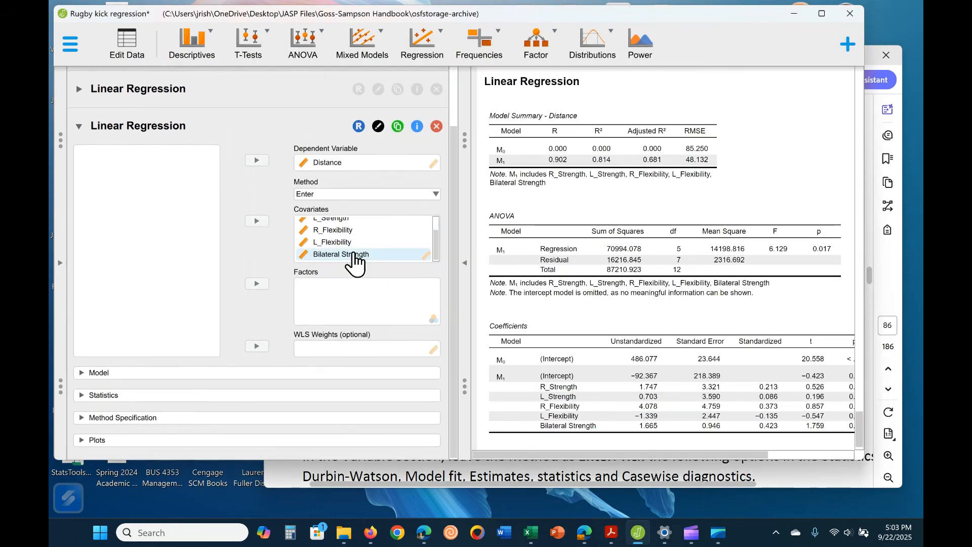
{"action": "scroll", "coordinate": [357, 261], "scroll_direction": "up", "scroll_amount": 5}
{"action": "scroll", "coordinate": [274, 330], "scroll_direction": "down", "scroll_amount": 1}
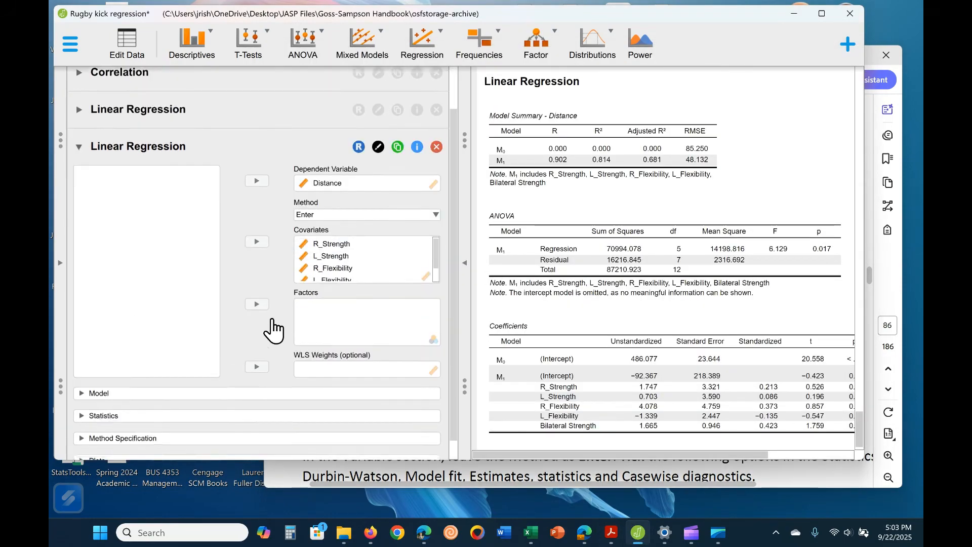
{"action": "scroll", "coordinate": [274, 330], "scroll_direction": "down", "scroll_amount": 1}
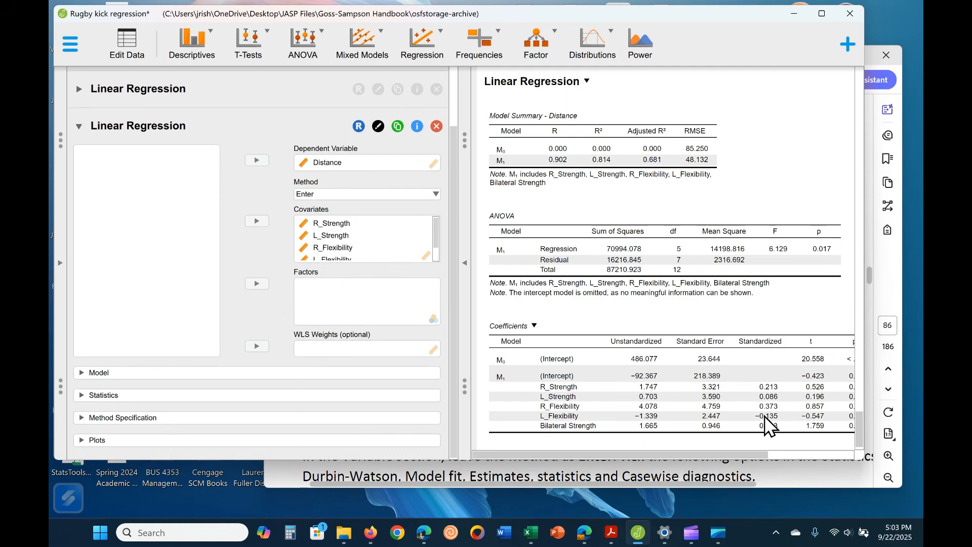
{"action": "scroll", "coordinate": [766, 425], "scroll_direction": "down", "scroll_amount": 1}
- Read in the handbook which Statistics options to tick, including the casewise diagnostics standard residual setting
{"action": "left_click", "coordinate": [811, 484]}
{"action": "scroll", "coordinate": [633, 314], "scroll_direction": "down", "scroll_amount": 3}
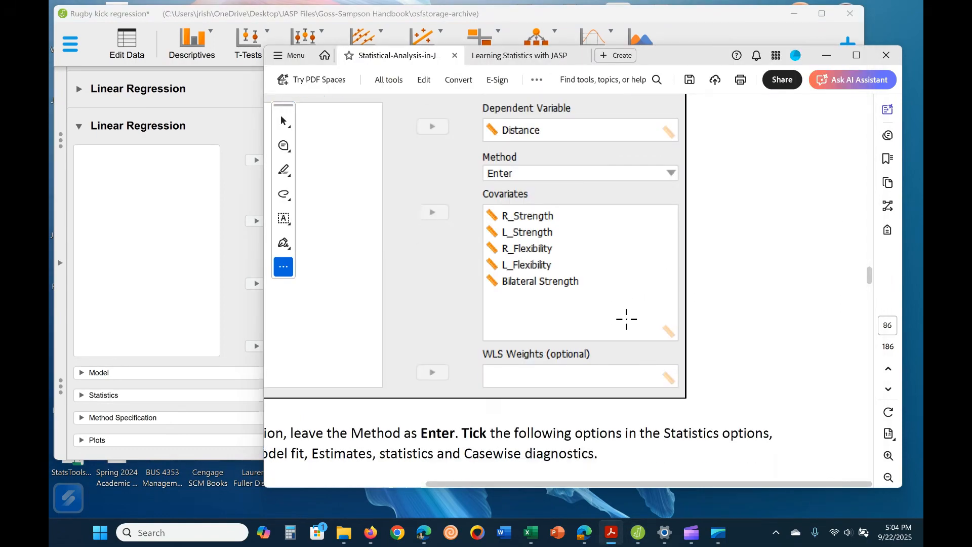
{"action": "left_click_drag", "start_coordinate": [609, 484], "coordinate": [469, 477]}
{"action": "scroll", "coordinate": [608, 395], "scroll_direction": "down", "scroll_amount": 1}
{"action": "scroll", "coordinate": [615, 379], "scroll_direction": "down", "scroll_amount": 6}
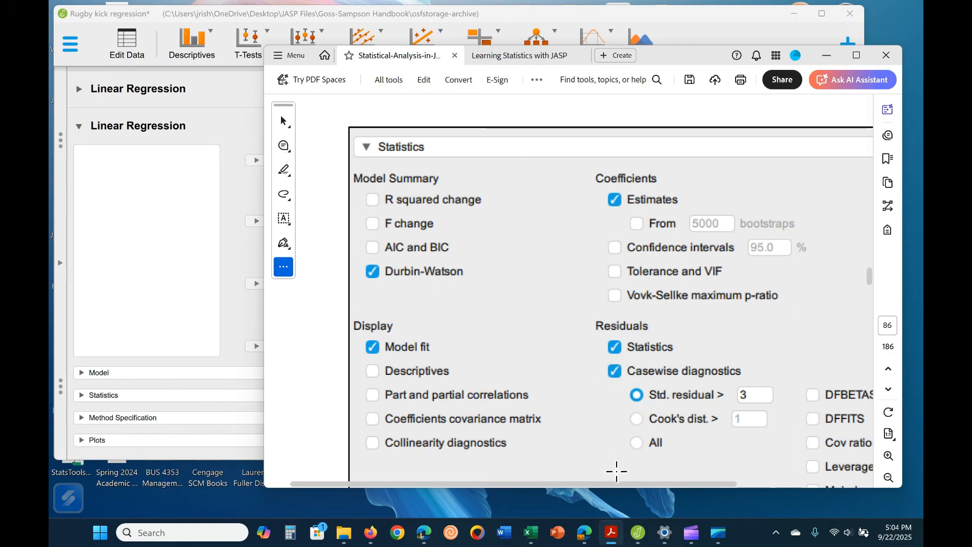
{"action": "scroll", "coordinate": [623, 469], "scroll_direction": "down", "scroll_amount": 1}
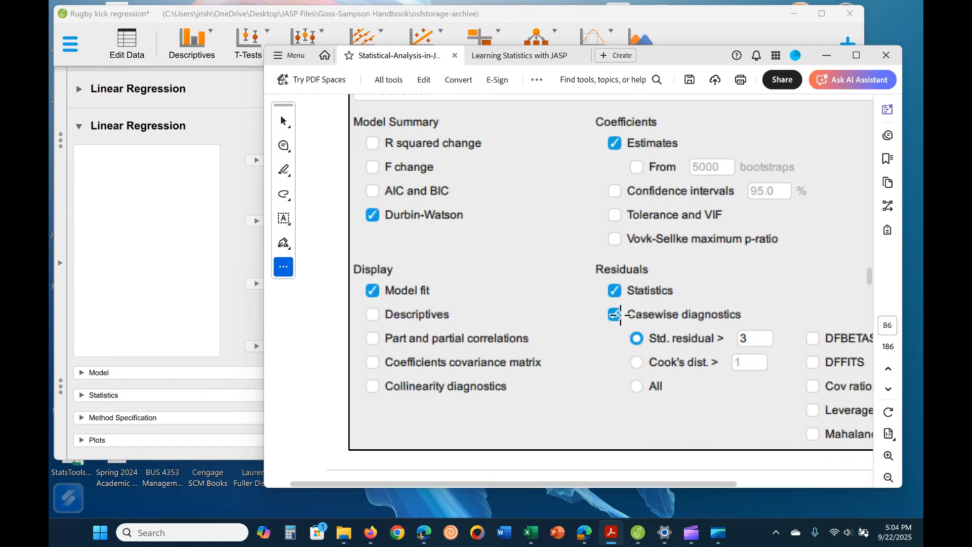
{"action": "left_click", "coordinate": [739, 335]}
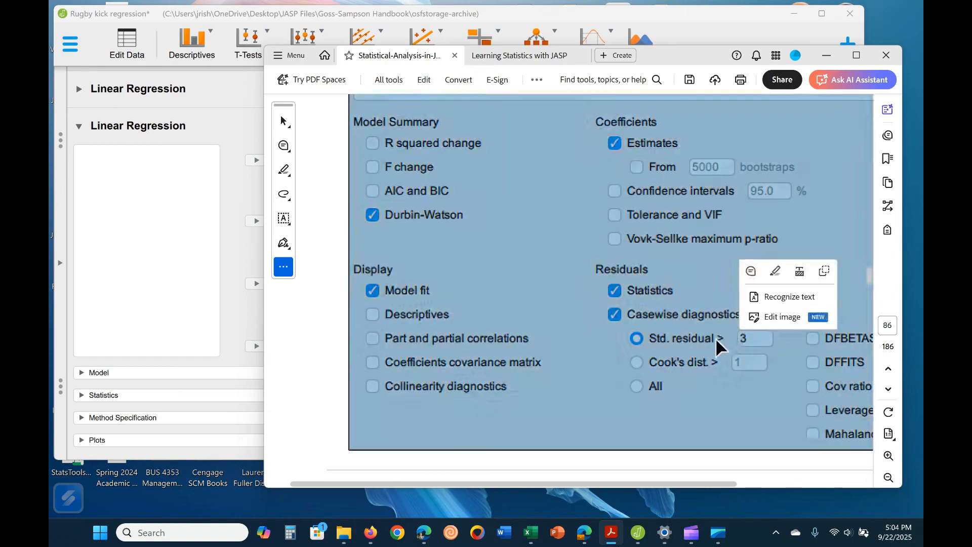
{"action": "left_click", "coordinate": [734, 342]}
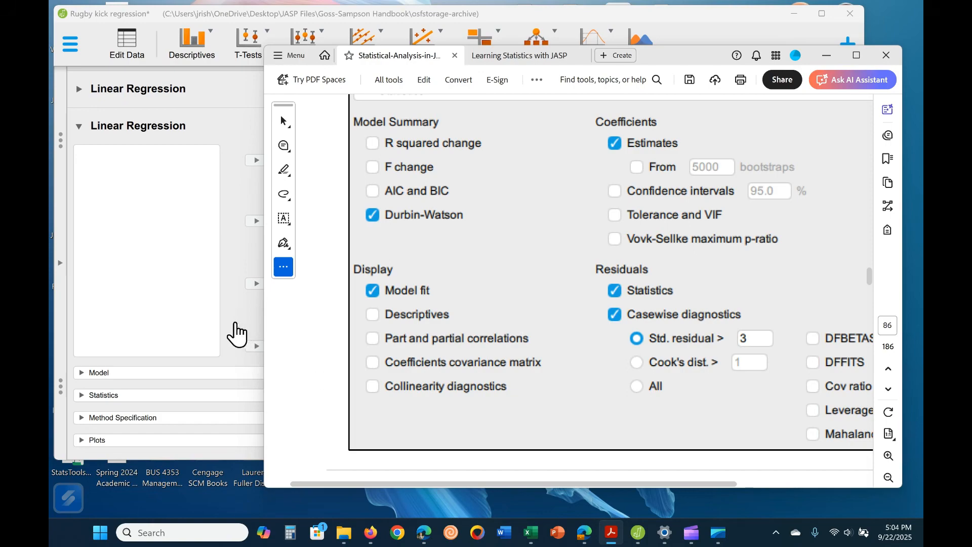
- Switch to JASP and inspect the Model 0 and Model 1 terms of the new regression, leaving the model settings collapsed
{"action": "left_click", "coordinate": [233, 203]}
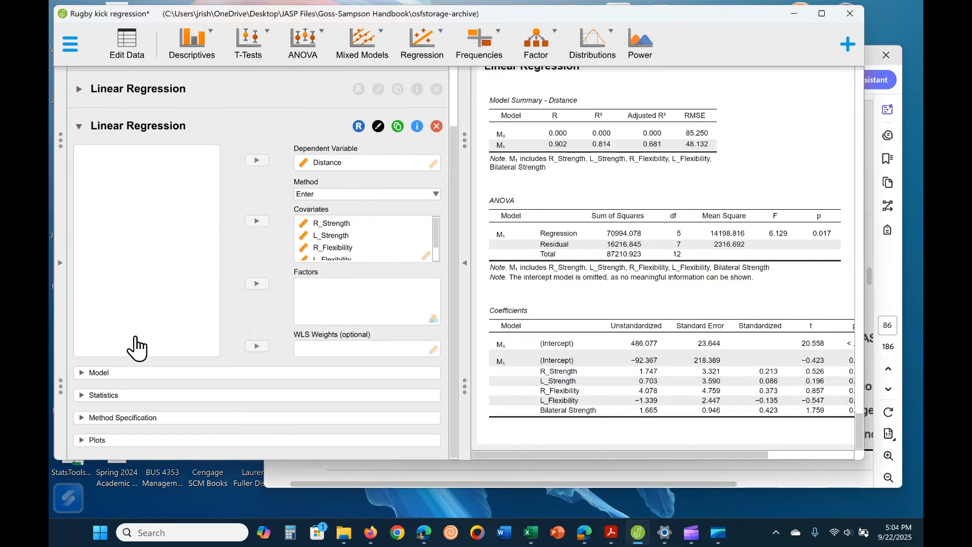
{"action": "left_click", "coordinate": [100, 373]}
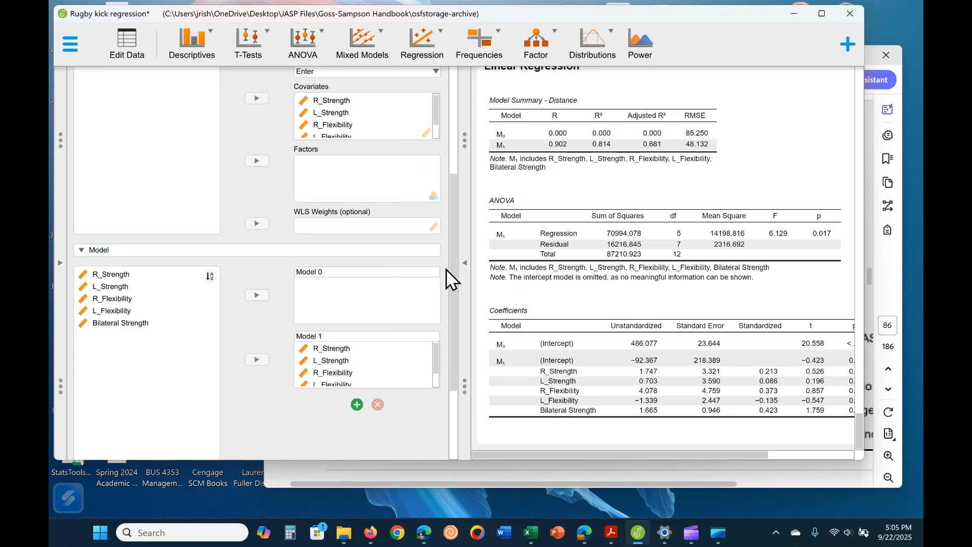
{"action": "scroll", "coordinate": [224, 342], "scroll_direction": "down", "scroll_amount": 2}
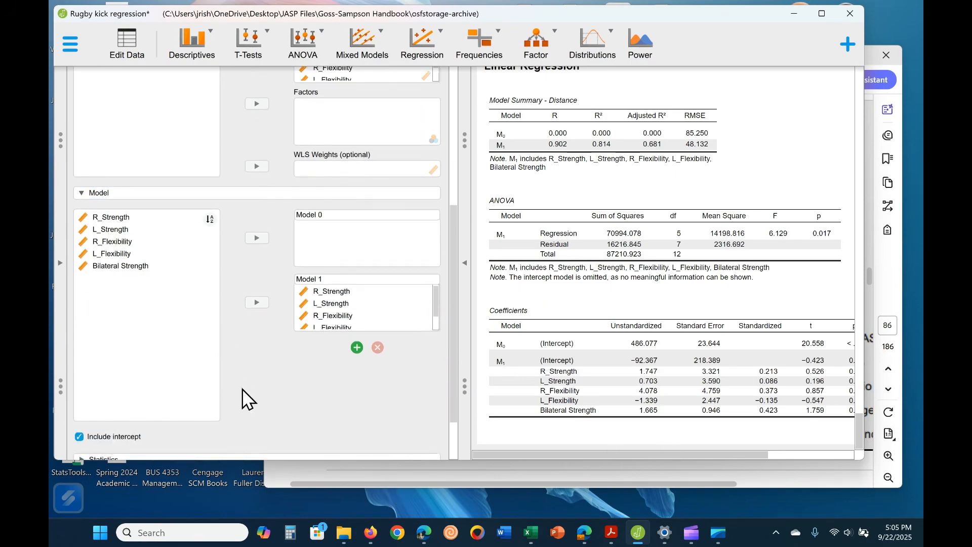
{"action": "left_click", "coordinate": [497, 482]}
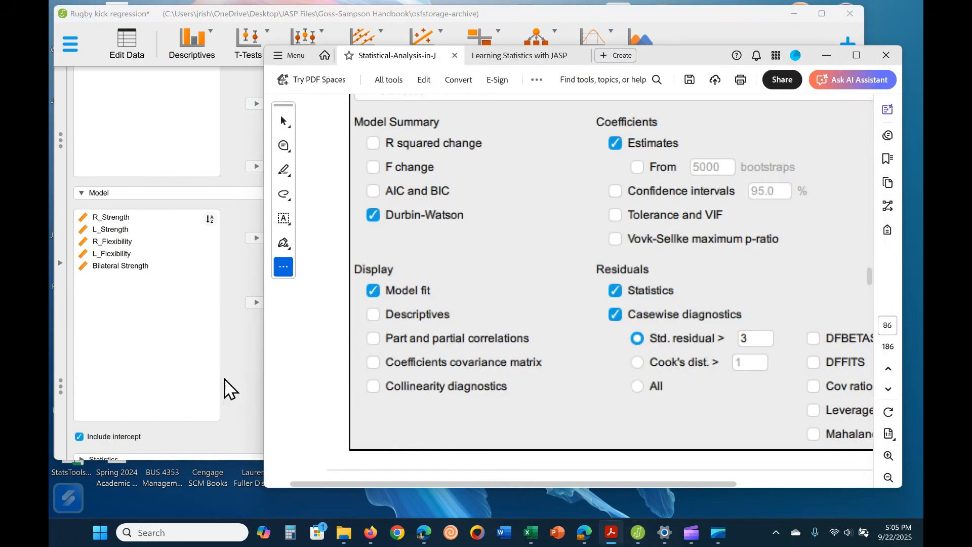
{"action": "left_click", "coordinate": [237, 393]}
{"action": "scroll", "coordinate": [237, 393], "scroll_direction": "down", "scroll_amount": 2}
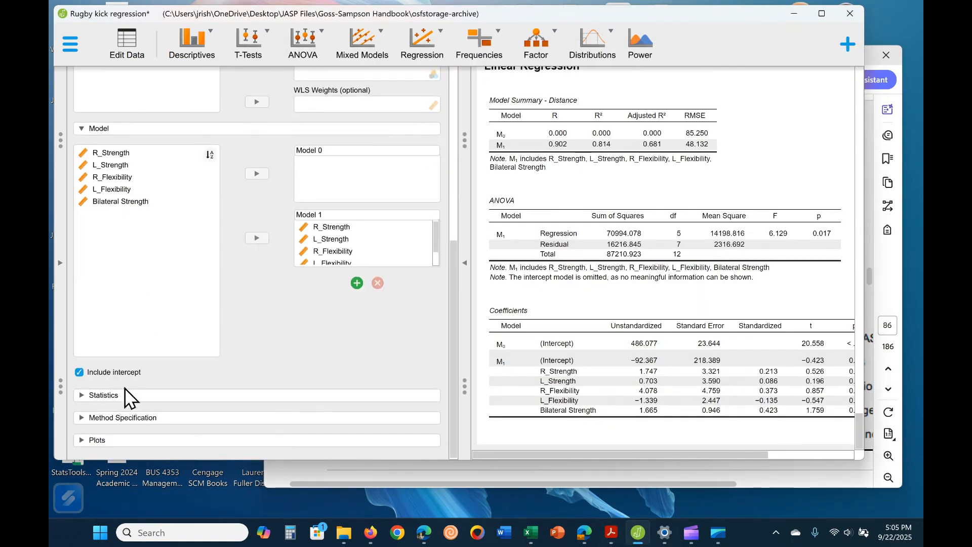
{"action": "left_click", "coordinate": [138, 130]}
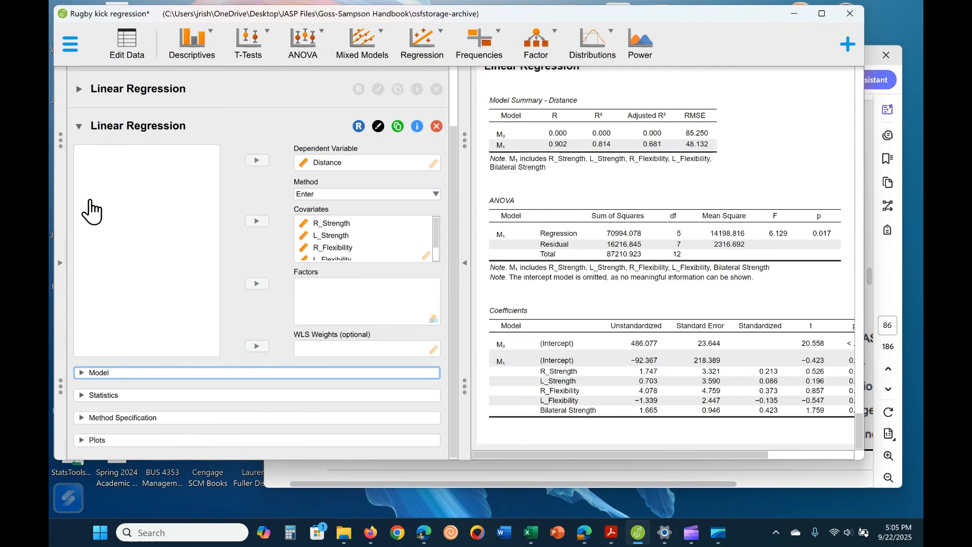
- Enable the Durbin-Watson statistic in the new linear regression's model summary
{"action": "left_click", "coordinate": [109, 396]}
{"action": "scroll", "coordinate": [242, 330], "scroll_direction": "down", "scroll_amount": 4}
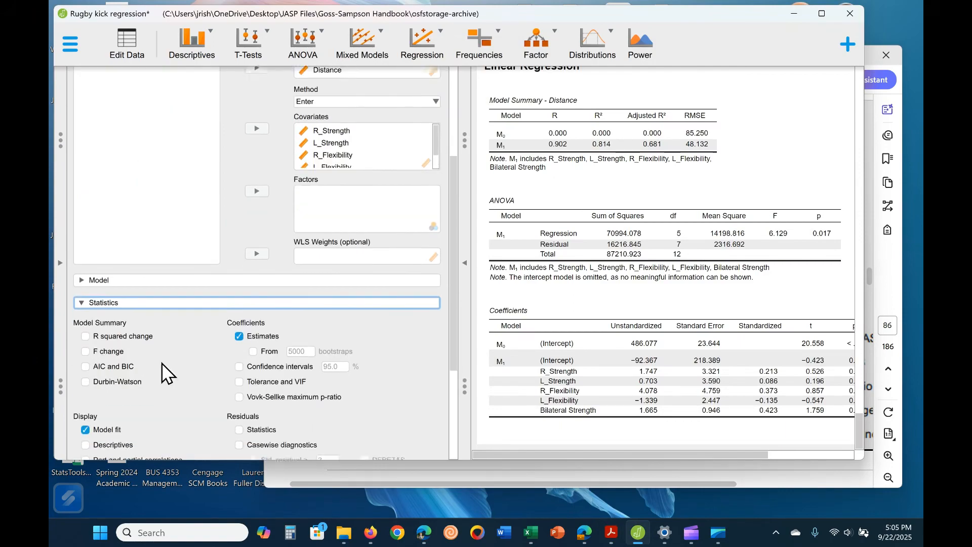
{"action": "left_click", "coordinate": [85, 334]}
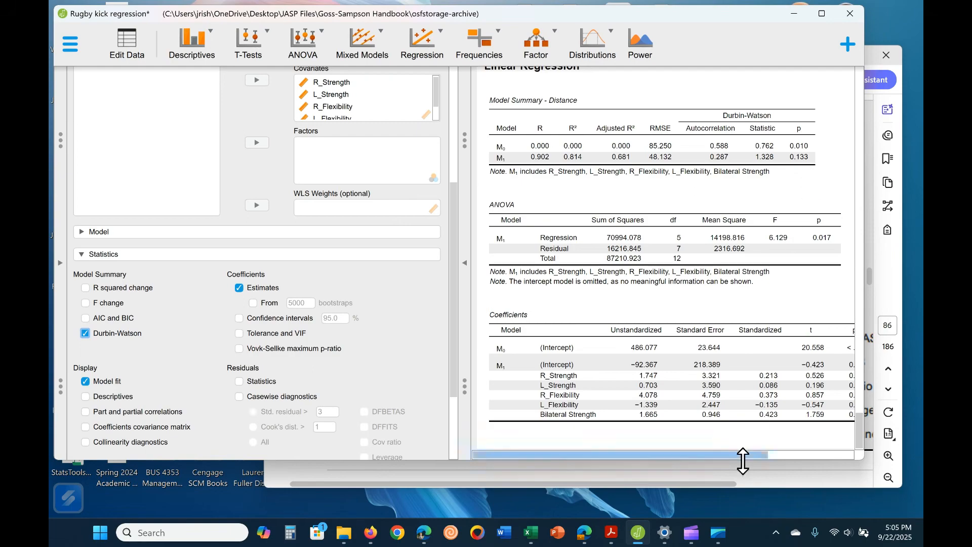
- Following the handbook's figure, enable residuals Statistics and Casewise diagnostics with Std. residual > 3 for the JASP linear regression
{"action": "left_click", "coordinate": [578, 476]}
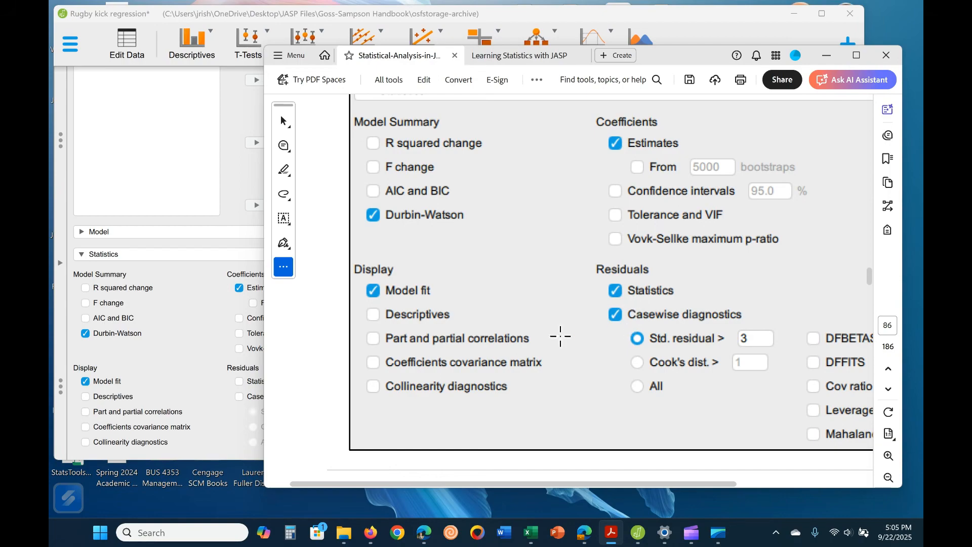
{"action": "left_click", "coordinate": [181, 351]}
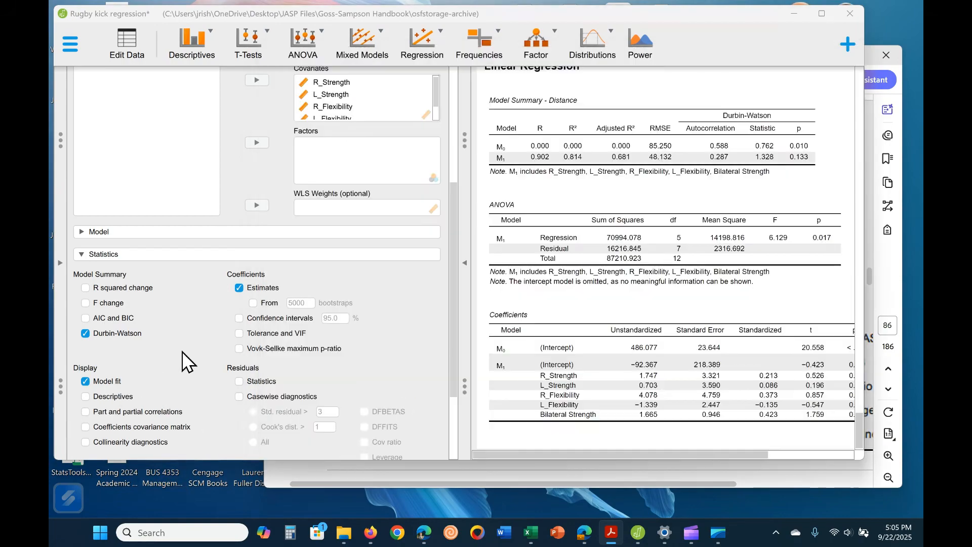
{"action": "scroll", "coordinate": [181, 351], "scroll_direction": "down", "scroll_amount": 1}
{"action": "scroll", "coordinate": [182, 355], "scroll_direction": "down", "scroll_amount": 1}
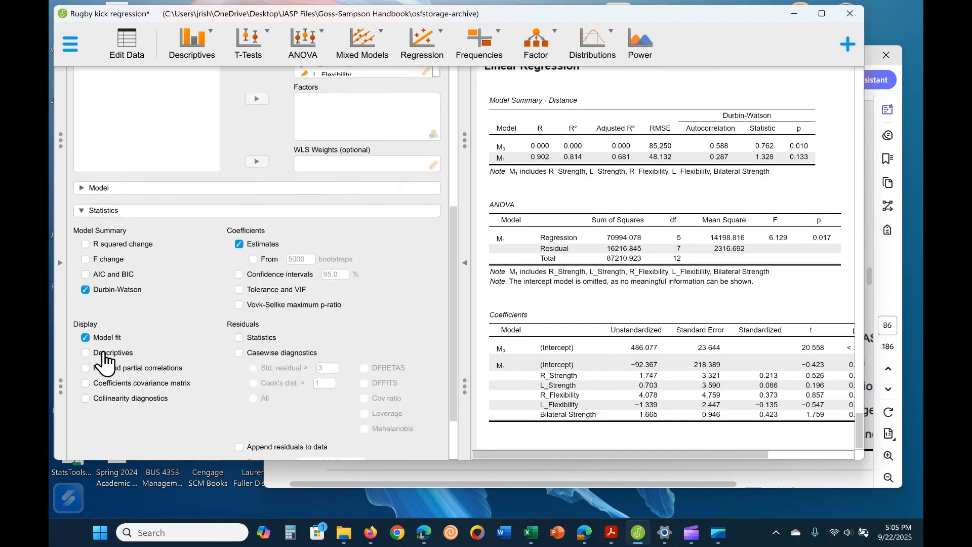
{"action": "left_click", "coordinate": [600, 469]}
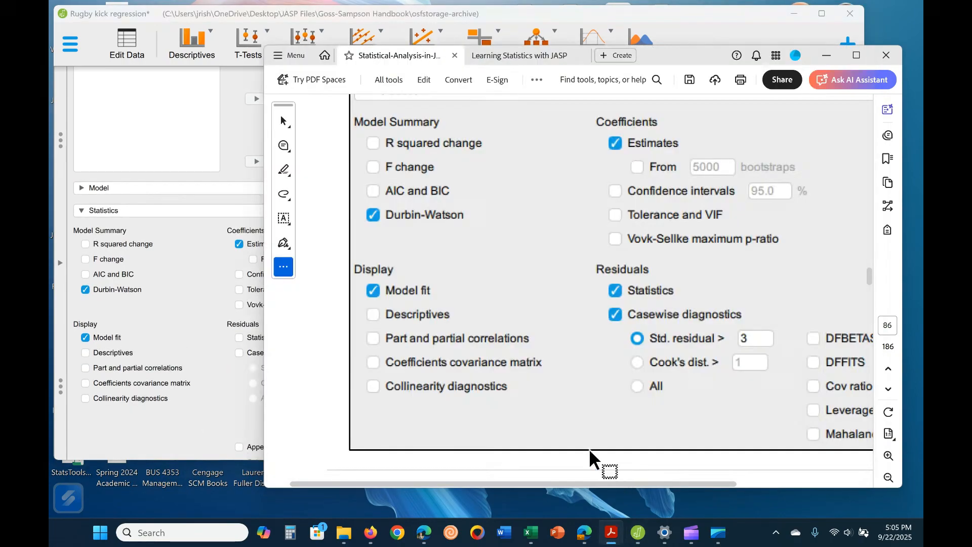
{"action": "left_click", "coordinate": [165, 437]}
{"action": "left_click", "coordinate": [239, 337]}
{"action": "left_click", "coordinate": [240, 353]}
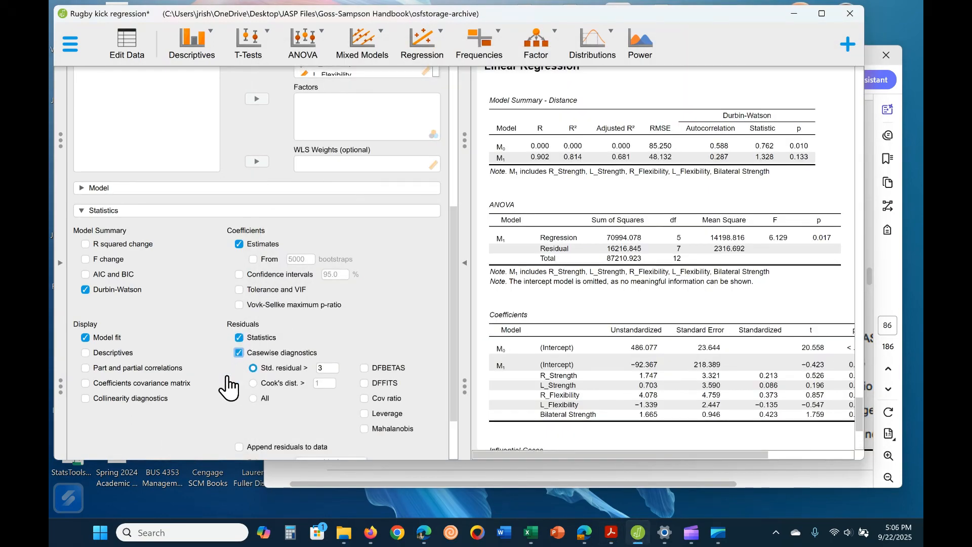
{"action": "scroll", "coordinate": [229, 388], "scroll_direction": "down", "scroll_amount": 2}
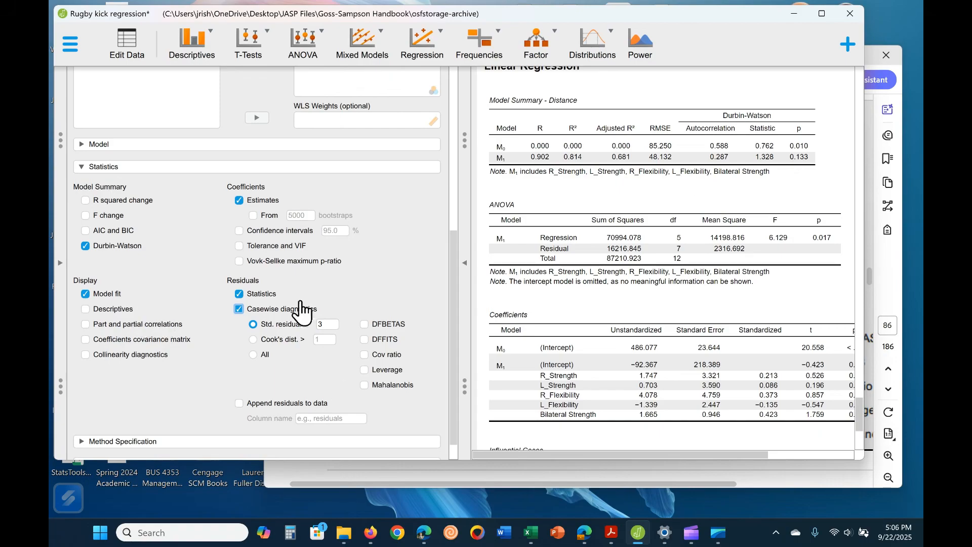
- Review the handbook's simple regression Statistics options, assumption checks and data entry methods for comparison with the multiple regression section
{"action": "left_click", "coordinate": [637, 479]}
{"action": "scroll", "coordinate": [552, 329], "scroll_direction": "up", "scroll_amount": 10}
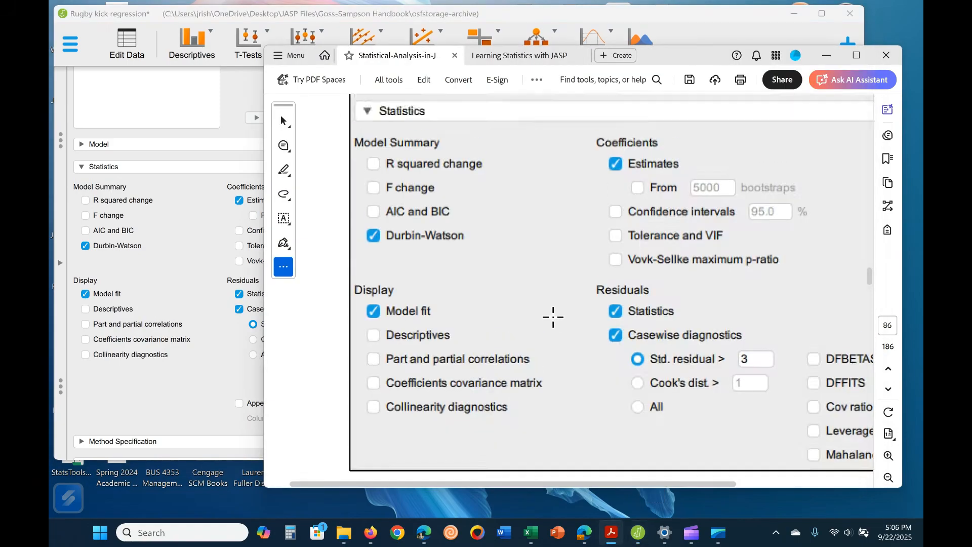
{"action": "scroll", "coordinate": [547, 366], "scroll_direction": "up", "scroll_amount": 15}
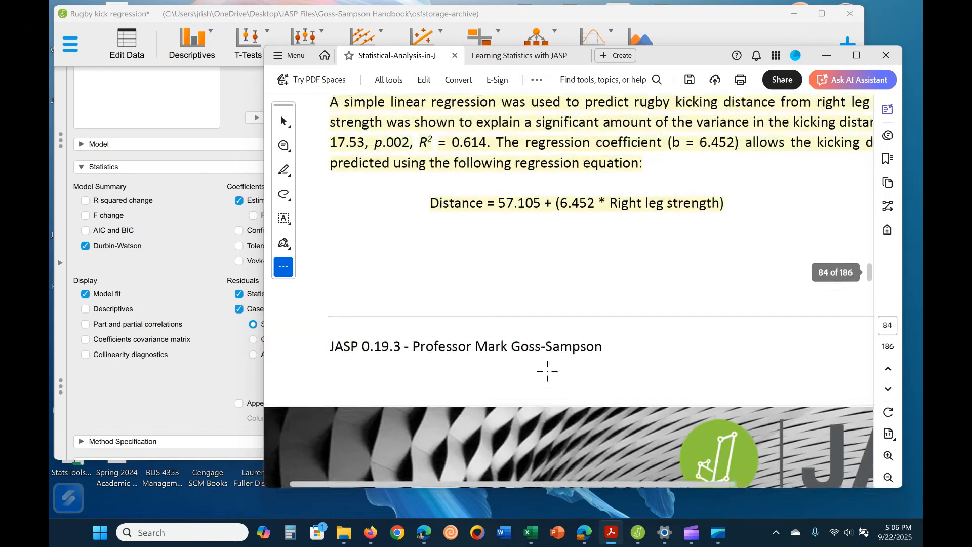
{"action": "scroll", "coordinate": [536, 389], "scroll_direction": "up", "scroll_amount": 15}
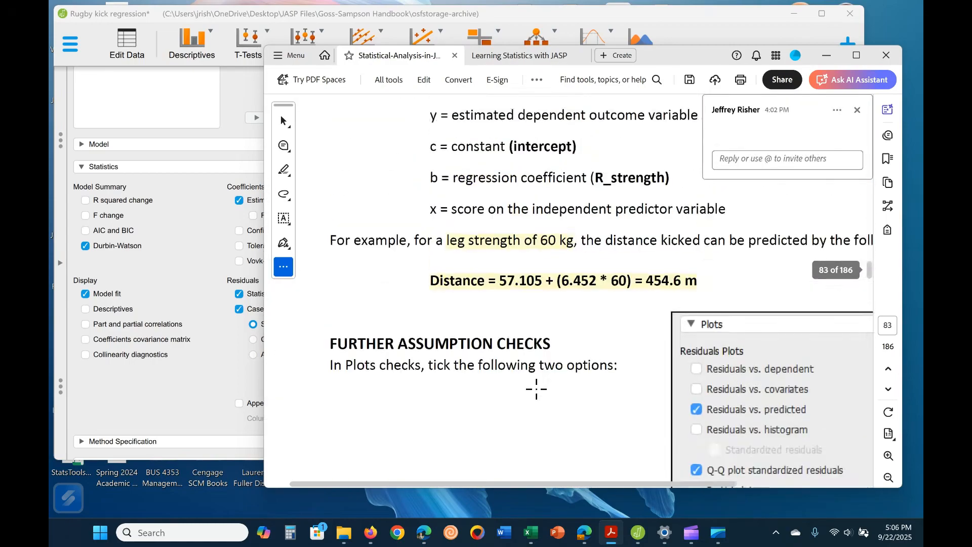
{"action": "scroll", "coordinate": [537, 390], "scroll_direction": "up", "scroll_amount": 15}
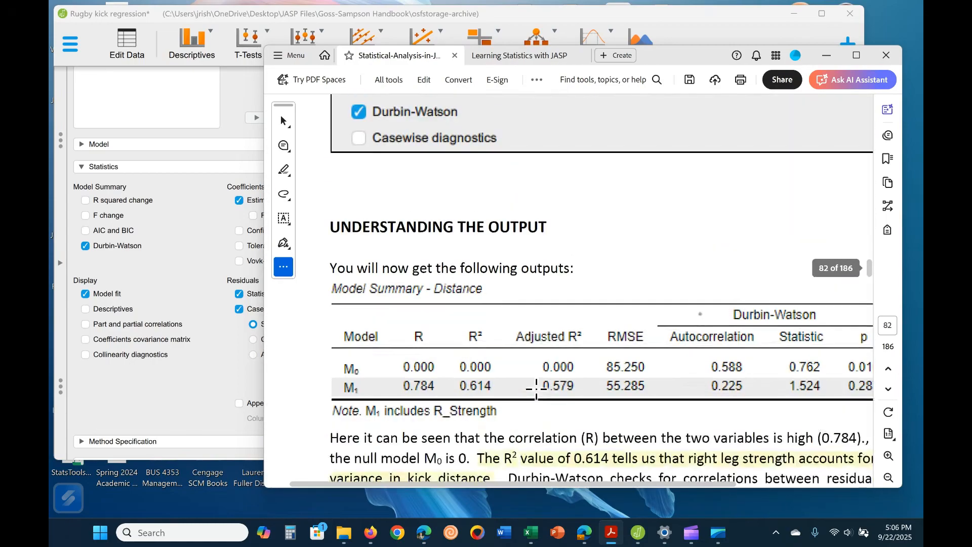
{"action": "scroll", "coordinate": [545, 396], "scroll_direction": "down", "scroll_amount": 2}
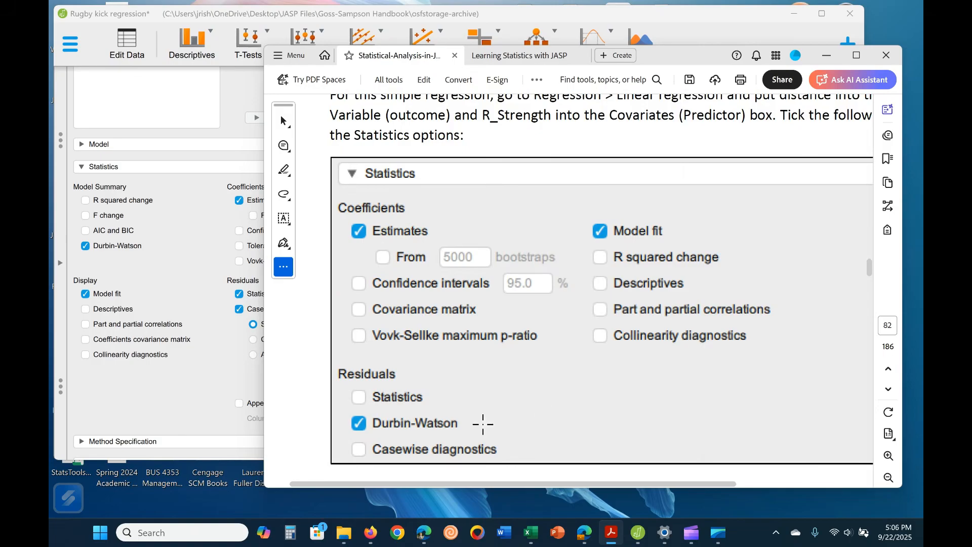
{"action": "scroll", "coordinate": [544, 403], "scroll_direction": "down", "scroll_amount": 2}
{"action": "scroll", "coordinate": [543, 406], "scroll_direction": "down", "scroll_amount": 20}
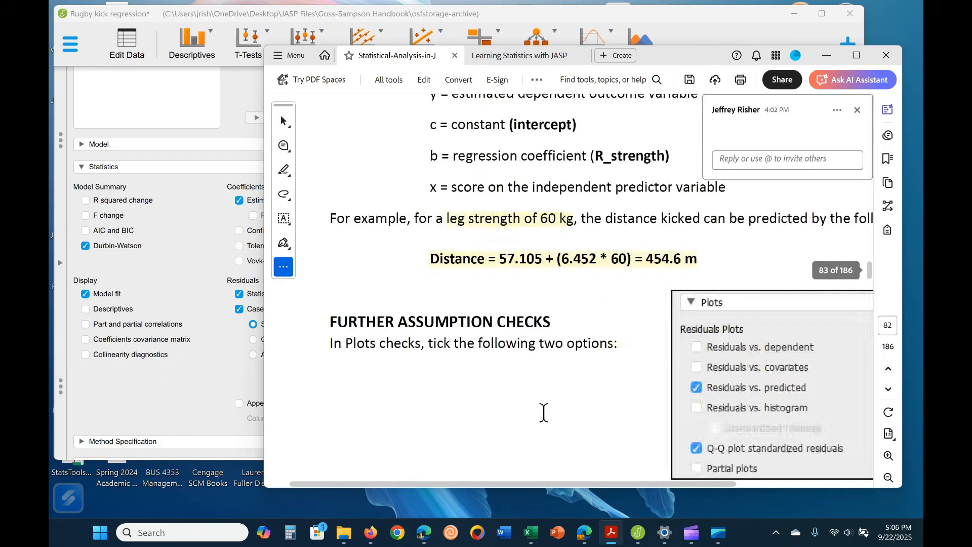
{"action": "scroll", "coordinate": [543, 413], "scroll_direction": "down", "scroll_amount": 20}
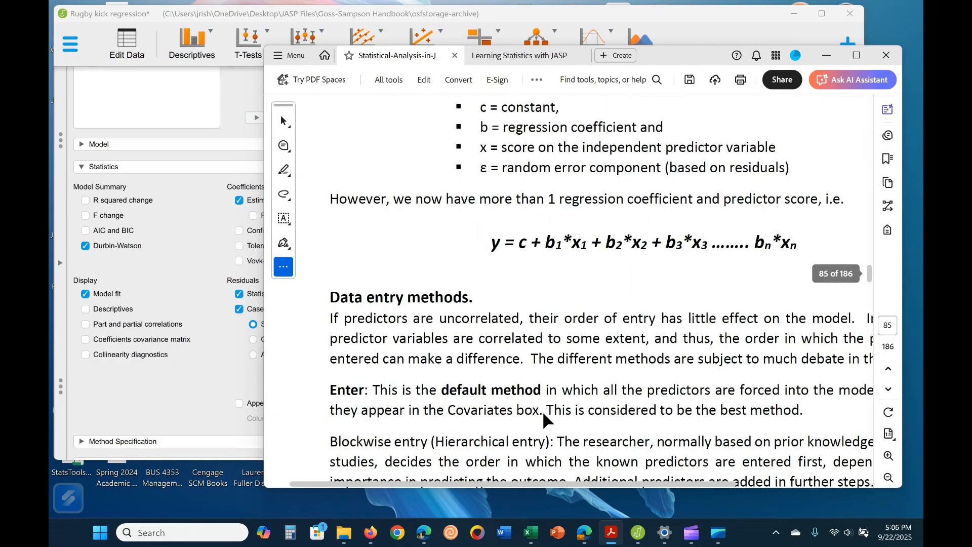
{"action": "scroll", "coordinate": [502, 414], "scroll_direction": "down", "scroll_amount": 20}
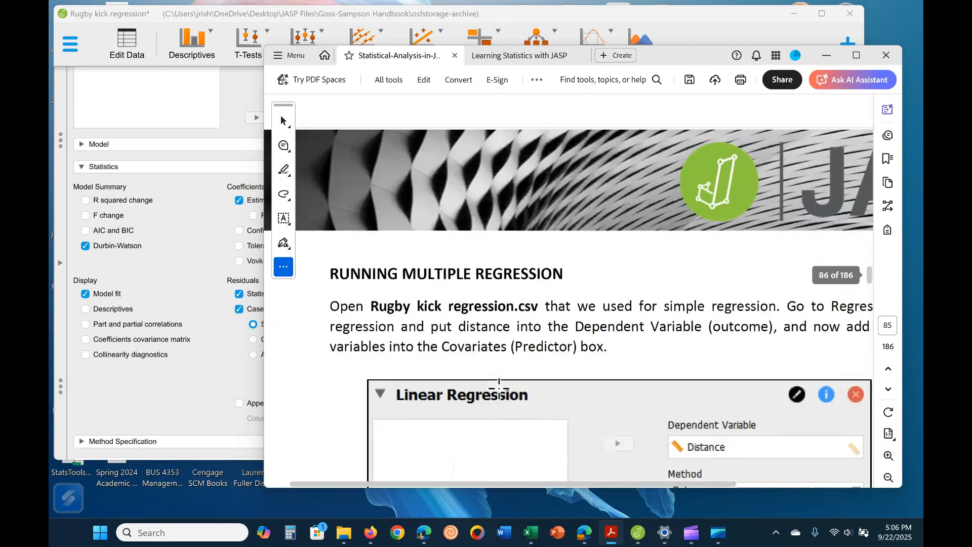
{"action": "scroll", "coordinate": [499, 388], "scroll_direction": "down", "scroll_amount": 15}
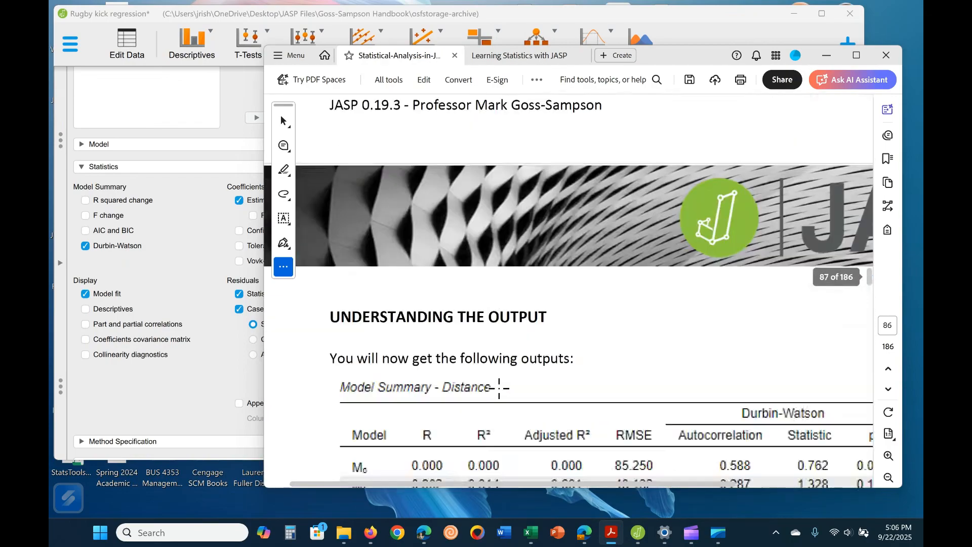
{"action": "scroll", "coordinate": [635, 285], "scroll_direction": "up", "scroll_amount": 8}
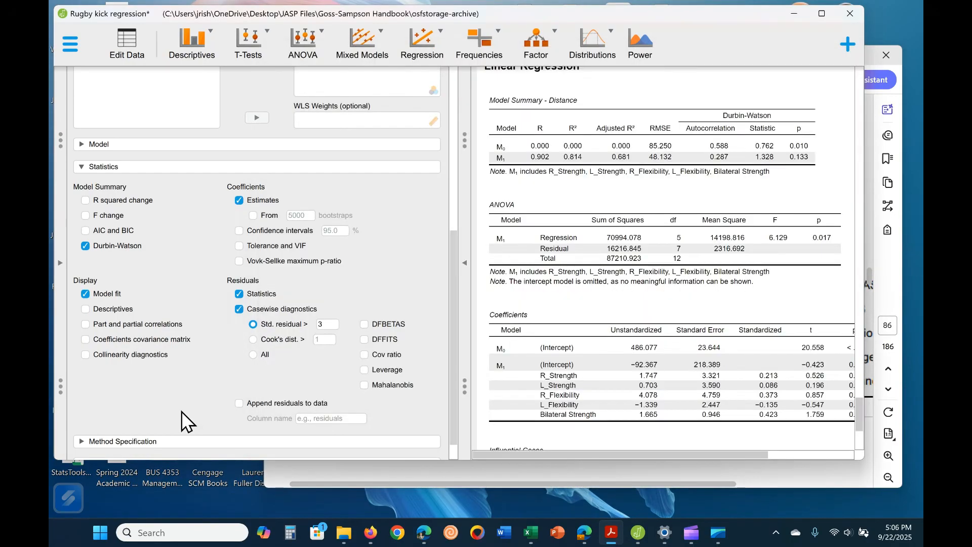
- Switch to JASP and inspect the Influential Cases and Residuals Statistics tables of the multiple regression
{"action": "left_click", "coordinate": [181, 411]}
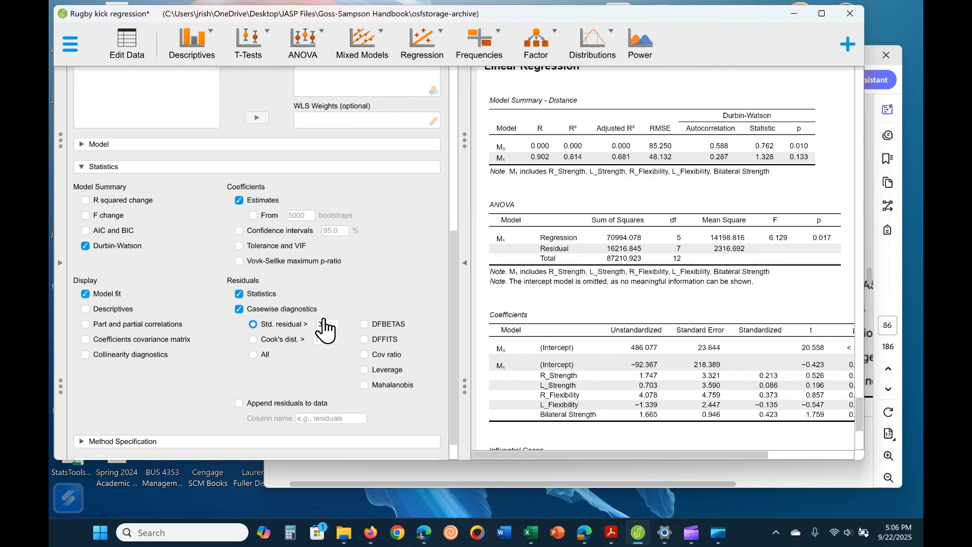
{"action": "scroll", "coordinate": [372, 415], "scroll_direction": "down", "scroll_amount": 1}
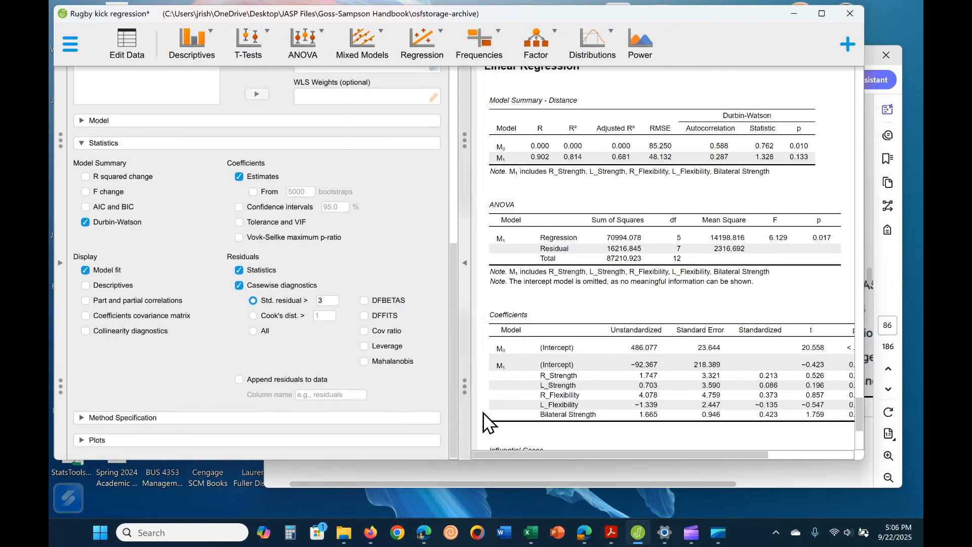
{"action": "scroll", "coordinate": [708, 317], "scroll_direction": "down", "scroll_amount": 5}
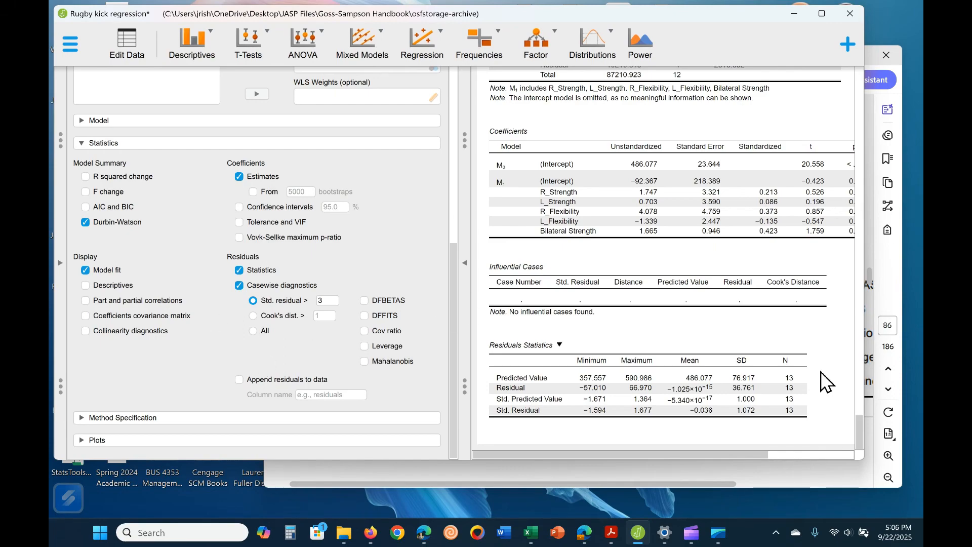
- Read the handbook's explanation of the multiple regression output, covering the full width of the Model Summary and ANOVA tables
{"action": "left_click", "coordinate": [825, 480]}
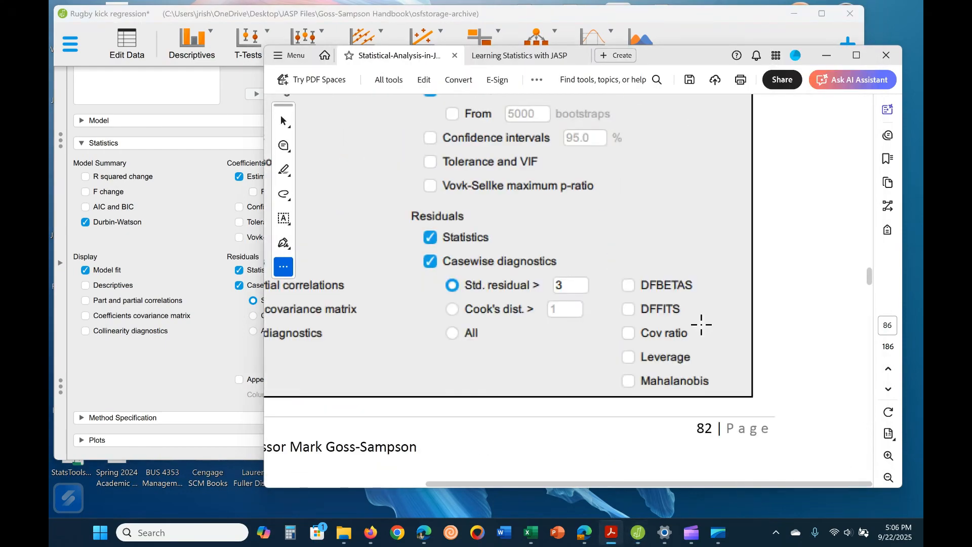
{"action": "left_click_drag", "start_coordinate": [603, 483], "coordinate": [391, 477]}
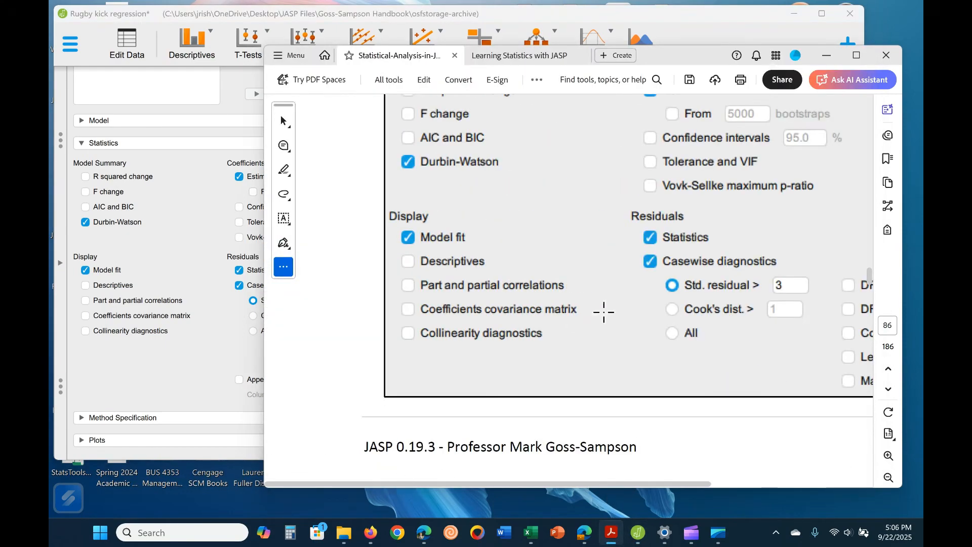
{"action": "scroll", "coordinate": [789, 404], "scroll_direction": "down", "scroll_amount": 3}
{"action": "scroll", "coordinate": [788, 404], "scroll_direction": "down", "scroll_amount": 10}
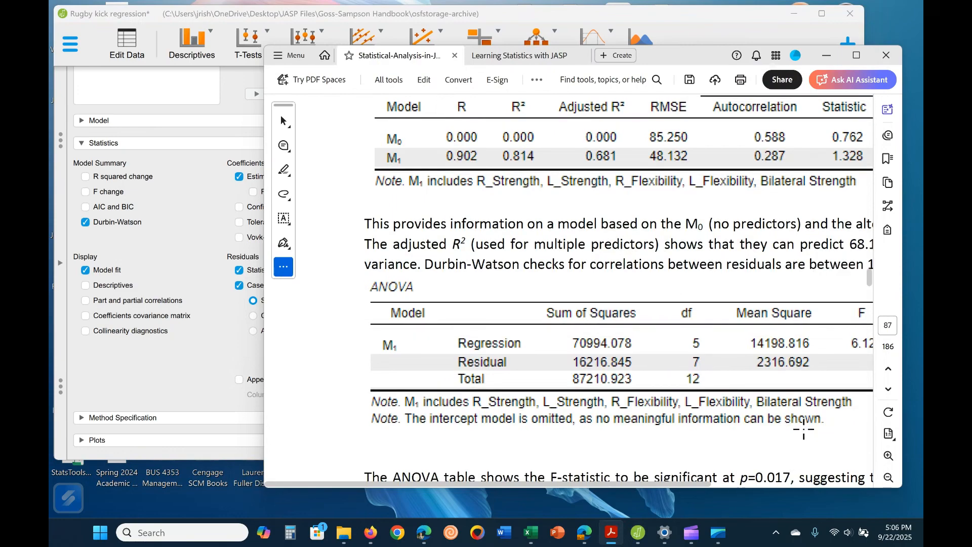
{"action": "scroll", "coordinate": [787, 420], "scroll_direction": "up", "scroll_amount": 2}
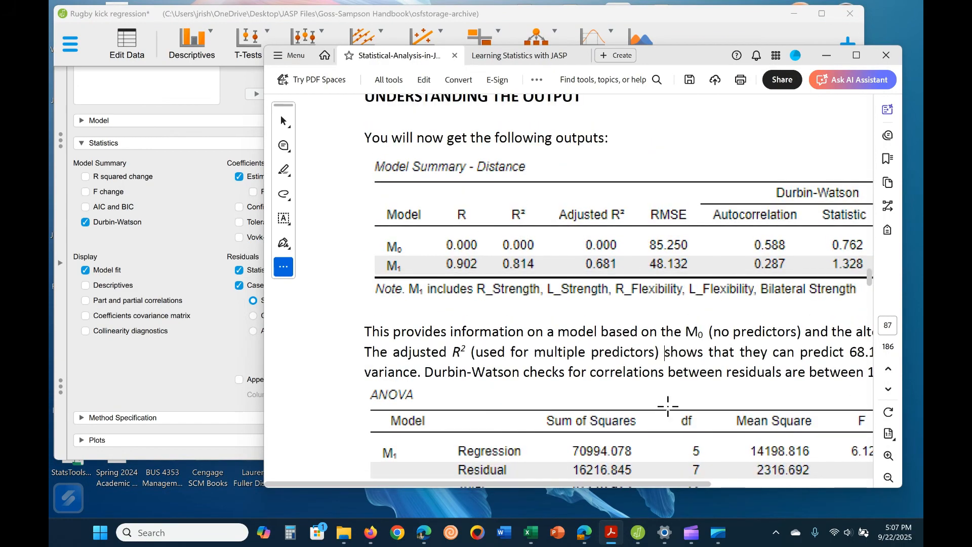
{"action": "left_click", "coordinate": [183, 384]}
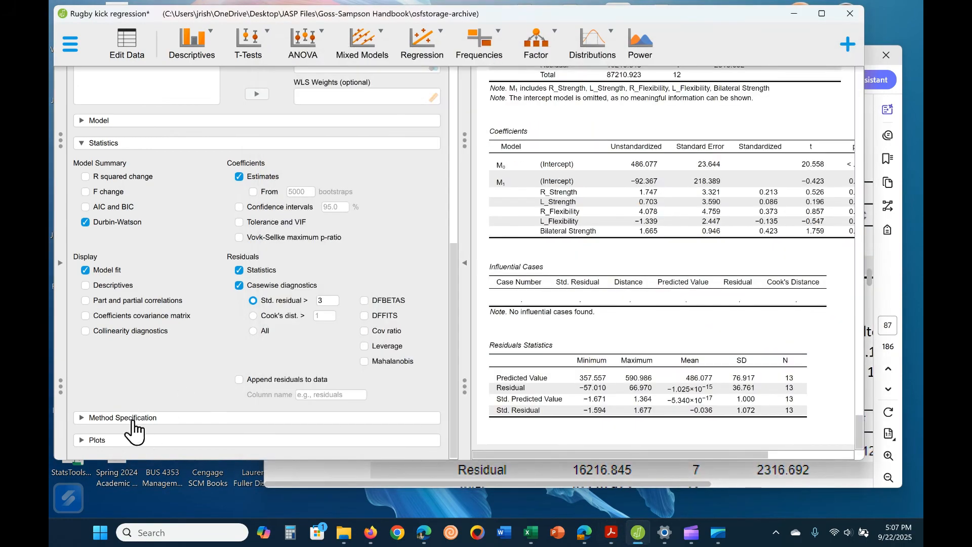
{"action": "left_click", "coordinate": [890, 297]}
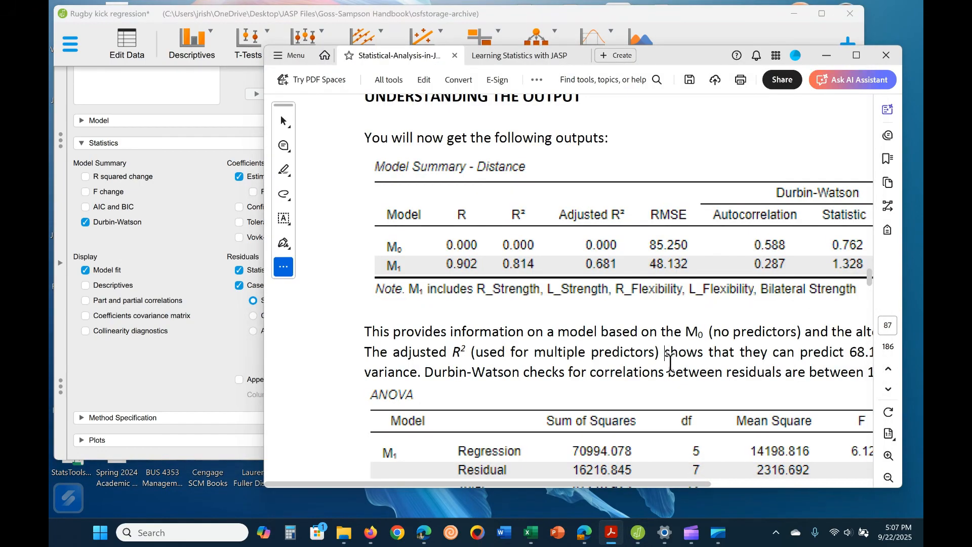
{"action": "scroll", "coordinate": [890, 299], "scroll_direction": "up", "scroll_amount": 3}
{"action": "scroll", "coordinate": [511, 395], "scroll_direction": "down", "scroll_amount": 1}
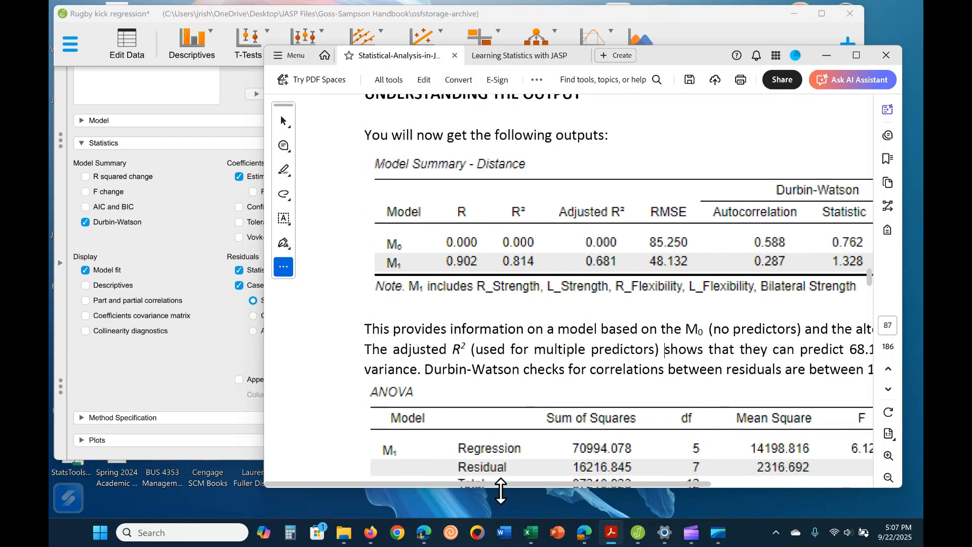
{"action": "left_click_drag", "start_coordinate": [503, 490], "coordinate": [564, 490]}
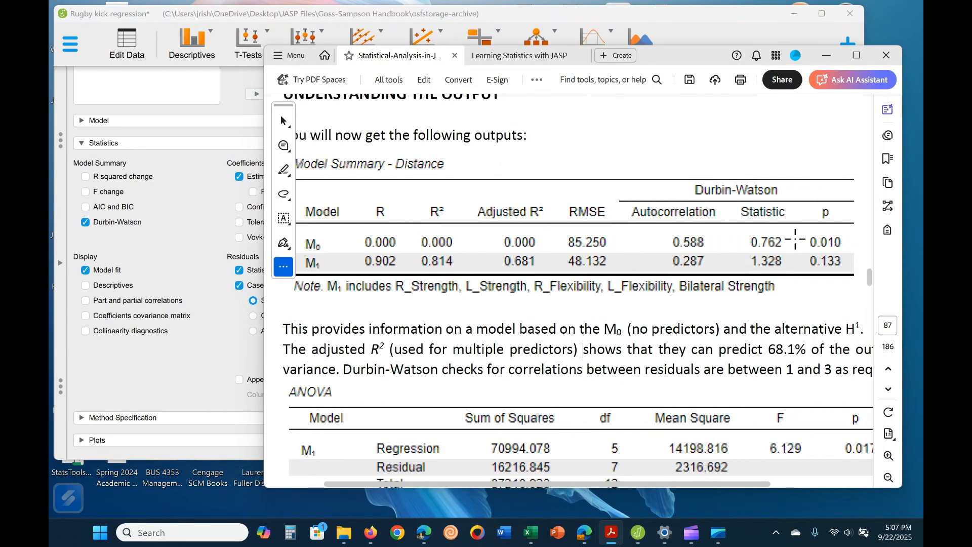
- Switch to JASP and compare its Model Summary, ANOVA and Coefficients tables with the handbook's output
{"action": "left_click", "coordinate": [111, 383]}
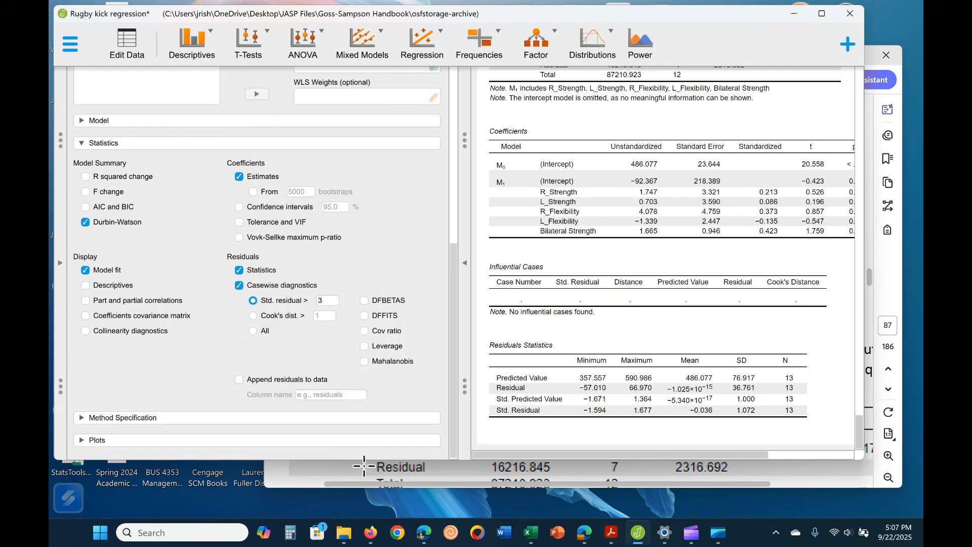
{"action": "scroll", "coordinate": [805, 281], "scroll_direction": "up", "scroll_amount": 2}
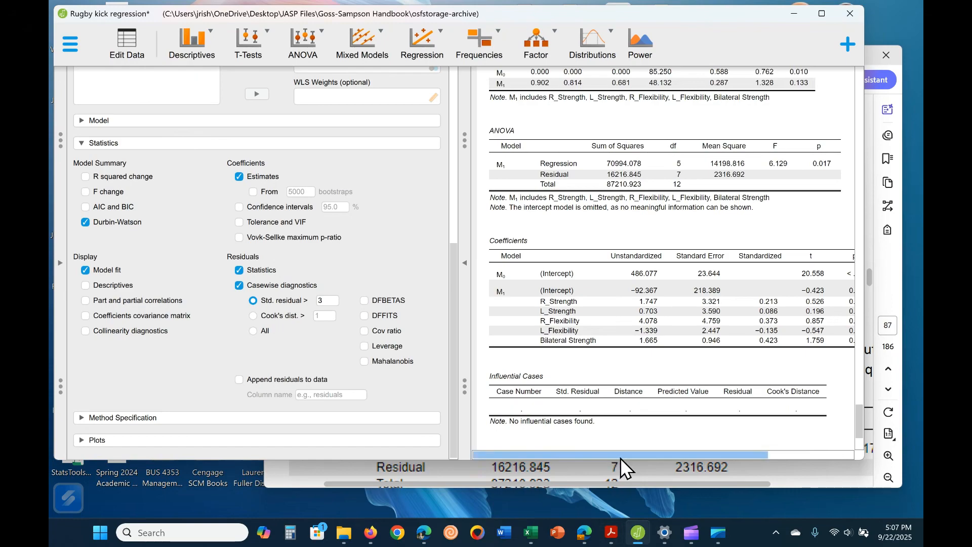
{"action": "left_click_drag", "start_coordinate": [621, 456], "coordinate": [644, 444]}
{"action": "scroll", "coordinate": [637, 393], "scroll_direction": "up", "scroll_amount": 2}
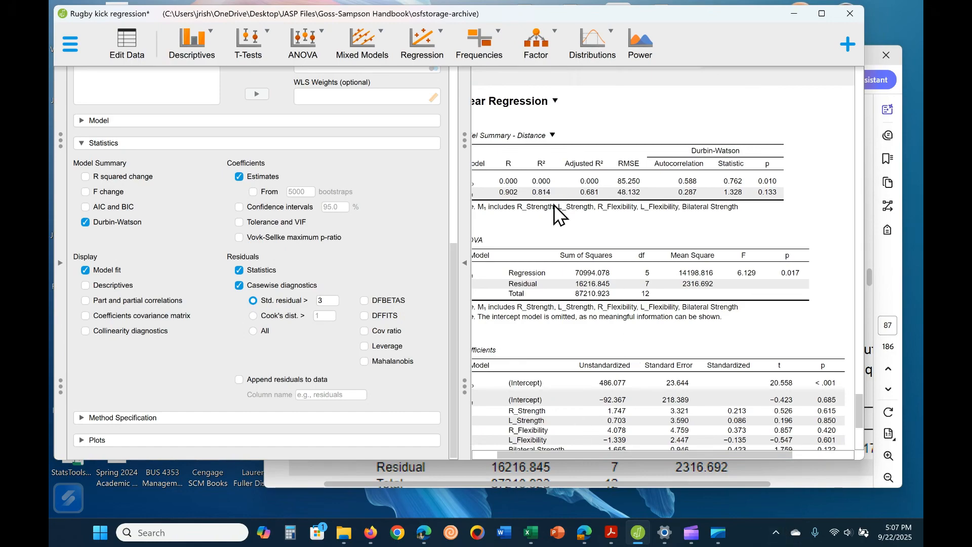
- Examine the R² values in the handbook's Model Summary for Distance, and return to the Linear Regression results in JASP
{"action": "left_click", "coordinate": [898, 289]}
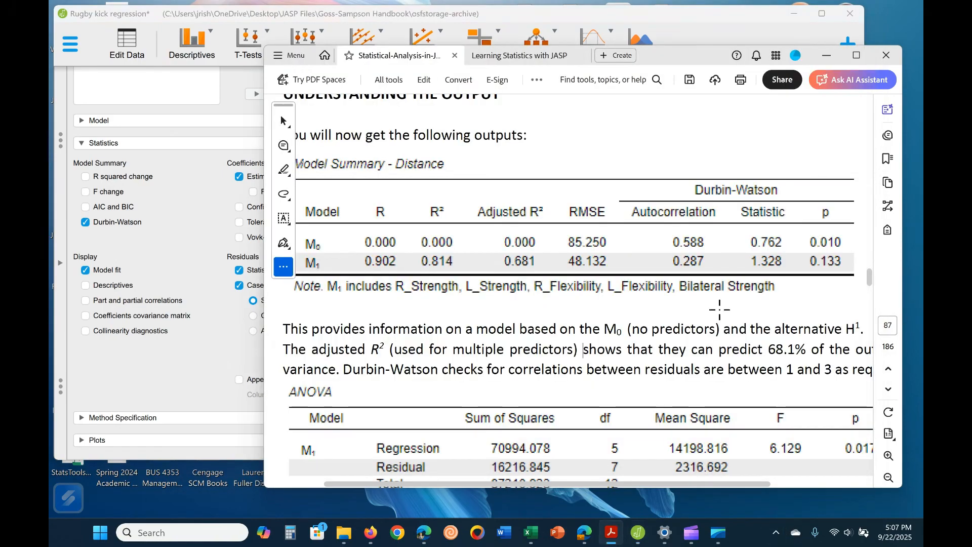
{"action": "left_click", "coordinate": [436, 257]}
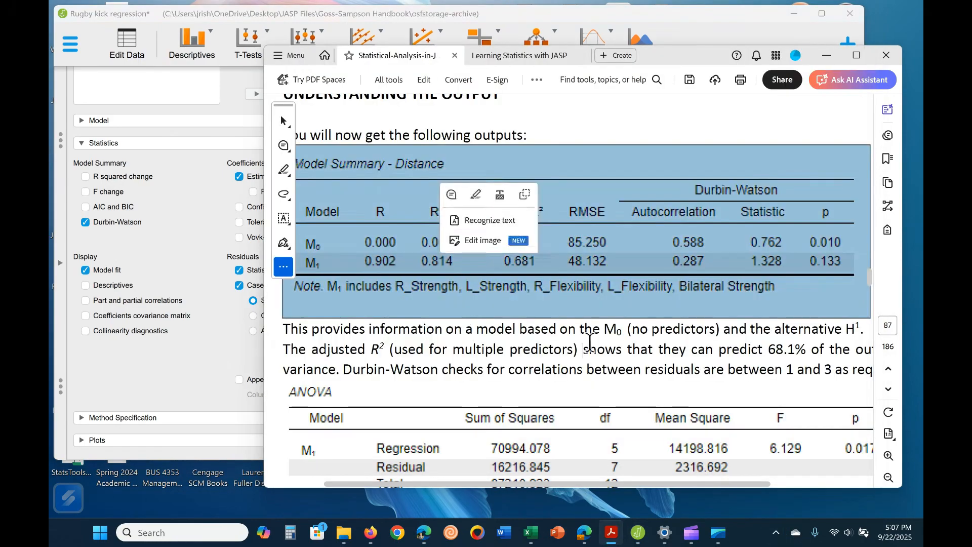
{"action": "left_click", "coordinate": [508, 351]}
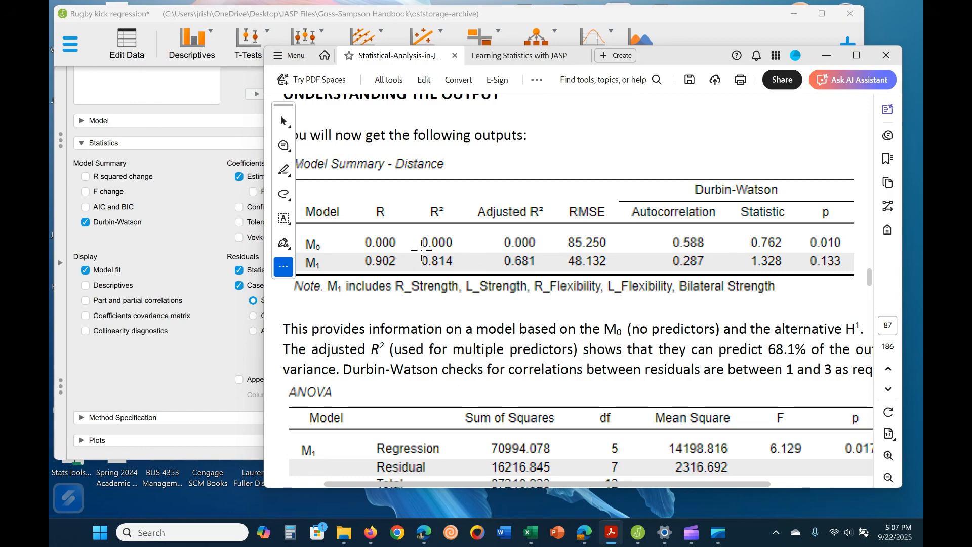
{"action": "left_click", "coordinate": [436, 260]}
{"action": "left_click", "coordinate": [491, 341]}
{"action": "left_click", "coordinate": [144, 370]}
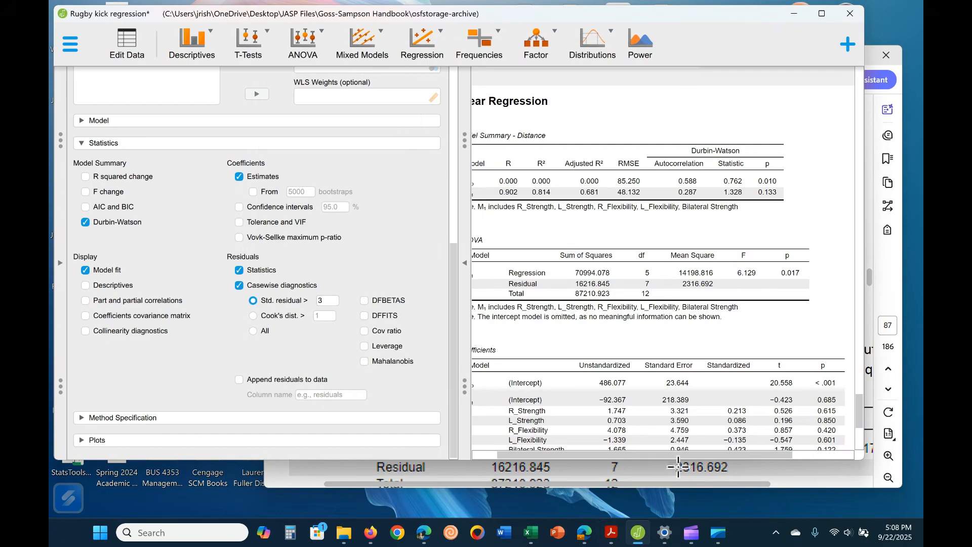
{"action": "left_click_drag", "start_coordinate": [672, 457], "coordinate": [632, 464]}
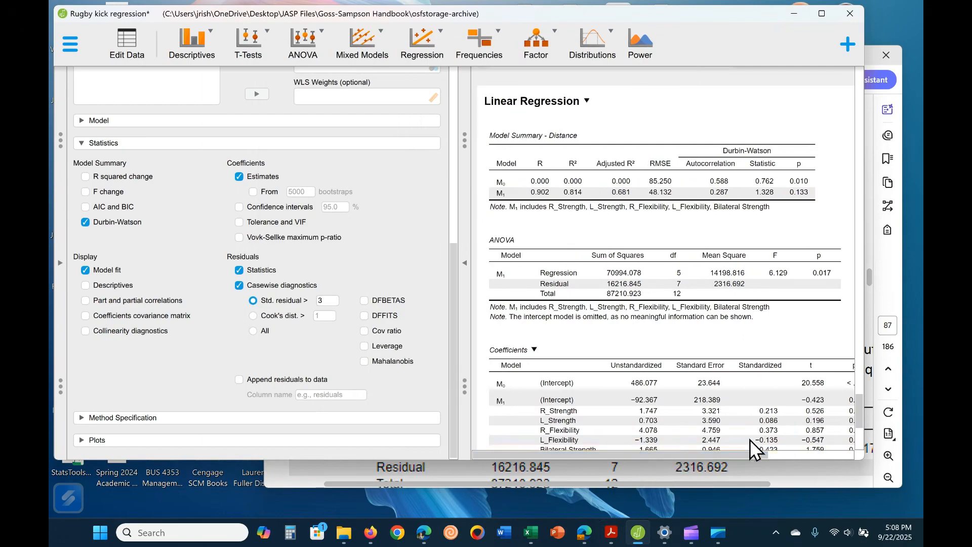
- Examine the JASP Coefficients table across its full width and widen the JASP window slightly to fit its p column
{"action": "scroll", "coordinate": [752, 425], "scroll_direction": "down", "scroll_amount": 2}
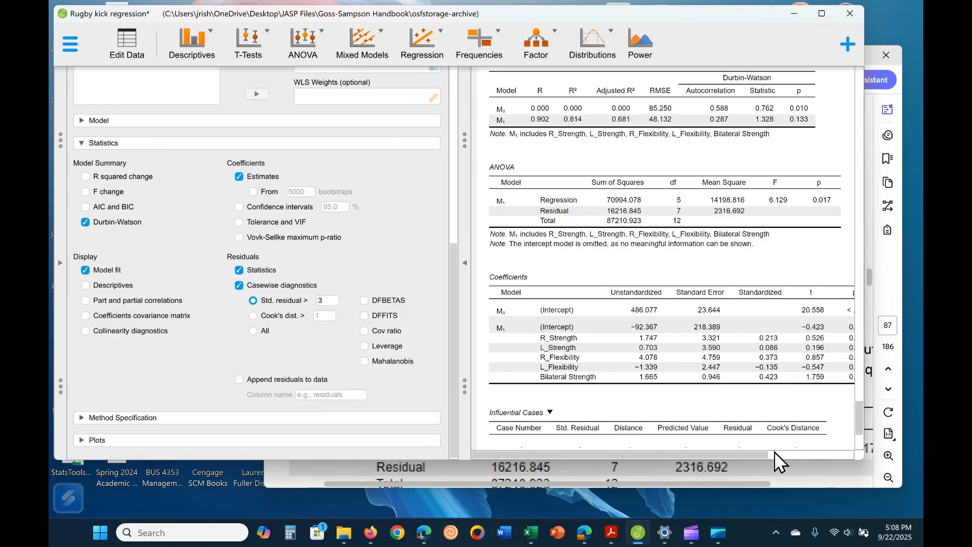
{"action": "left_click_drag", "start_coordinate": [756, 456], "coordinate": [787, 462]}
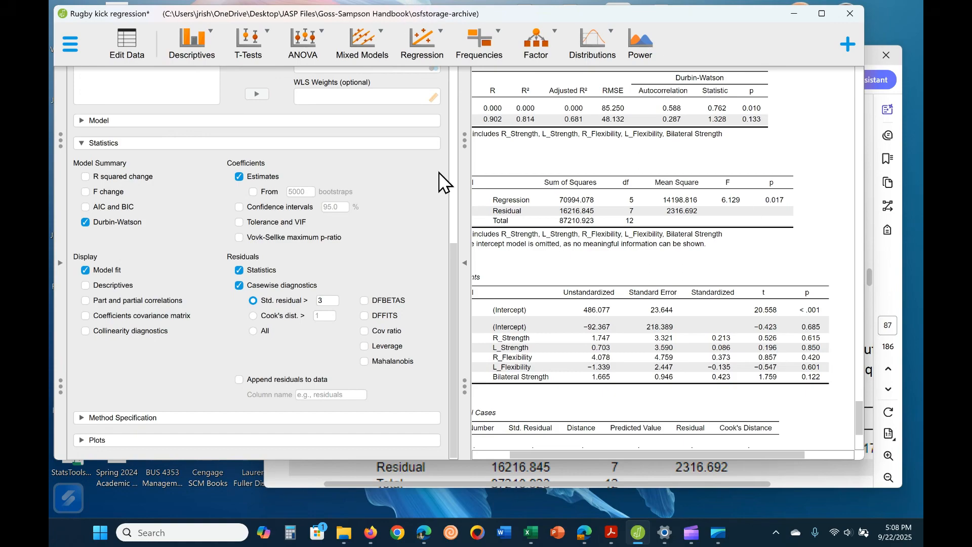
{"action": "mouse_move", "coordinate": [711, 458]}
{"action": "left_mouse_down"}
{"action": "mouse_move", "coordinate": [673, 459]}
{"action": "mouse_move", "coordinate": [747, 454]}
{"action": "mouse_move", "coordinate": [715, 448]}
{"action": "left_mouse_up"}
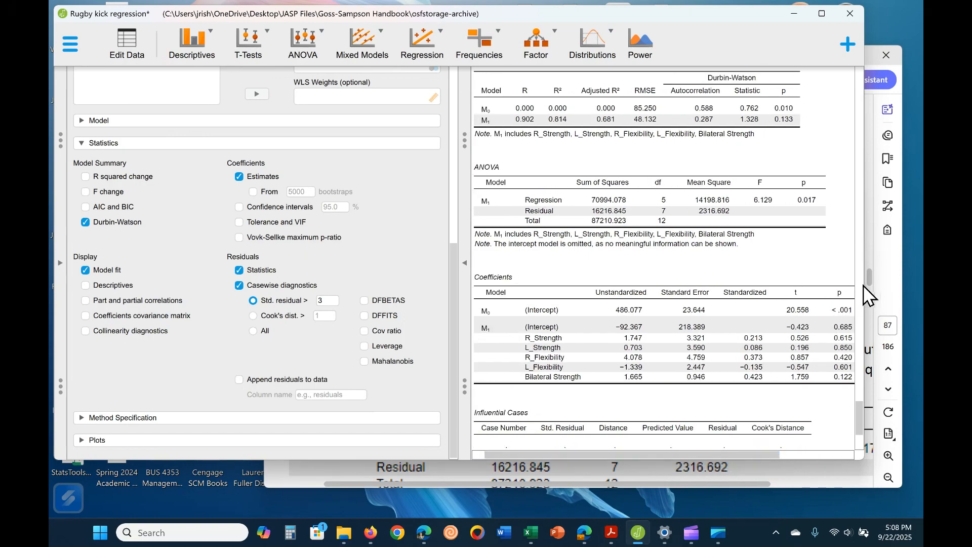
{"action": "mouse_move", "coordinate": [864, 286]}
{"action": "left_mouse_down"}
{"action": "mouse_move", "coordinate": [929, 282]}
{"action": "mouse_move", "coordinate": [877, 282]}
{"action": "left_mouse_up"}
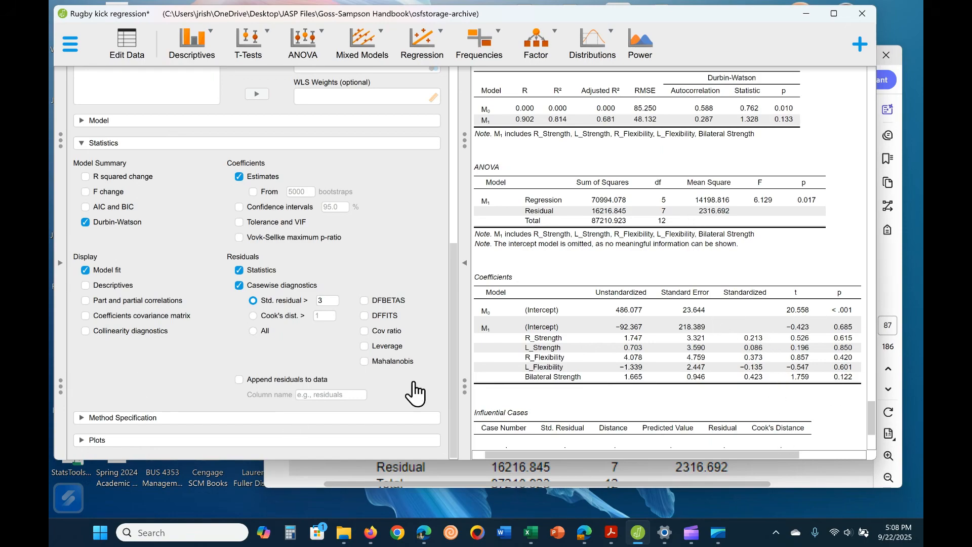
- Switch to the handbook, review its Model Summary and ANOVA tables for Distance, and return to the JASP results
{"action": "left_click", "coordinate": [450, 484]}
{"action": "left_click", "coordinate": [492, 350]}
{"action": "scroll", "coordinate": [558, 322], "scroll_direction": "down", "scroll_amount": 5}
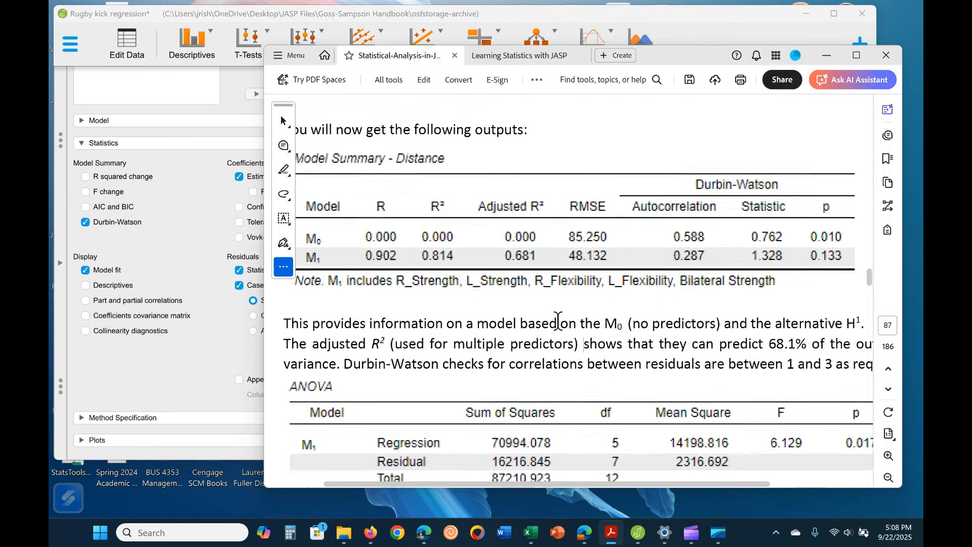
{"action": "left_click_drag", "start_coordinate": [545, 479], "coordinate": [172, 401]}
{"action": "left_click", "coordinate": [146, 392]}
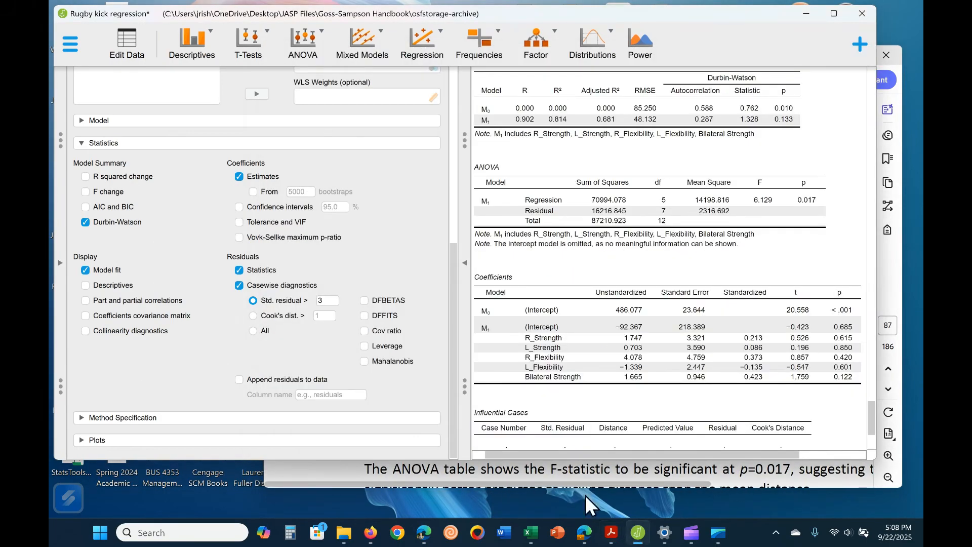
- Reread the handbook's adjusted R² and Durbin-Watson explanation alongside its ANOVA table, and switch back to JASP
{"action": "left_click", "coordinate": [585, 462]}
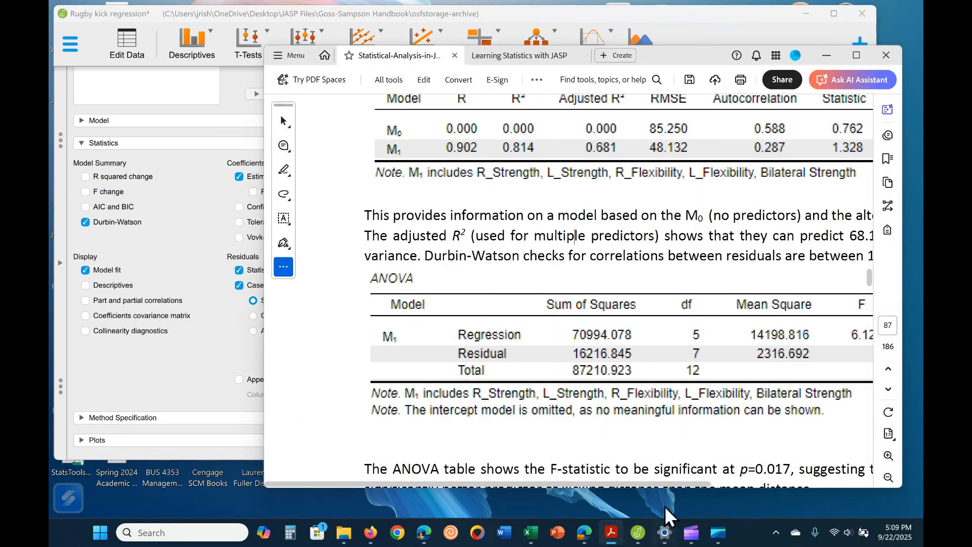
{"action": "left_click_drag", "start_coordinate": [642, 484], "coordinate": [684, 496]}
{"action": "scroll", "coordinate": [675, 446], "scroll_direction": "right", "scroll_amount": 1}
{"action": "scroll", "coordinate": [675, 445], "scroll_direction": "up", "scroll_amount": 5}
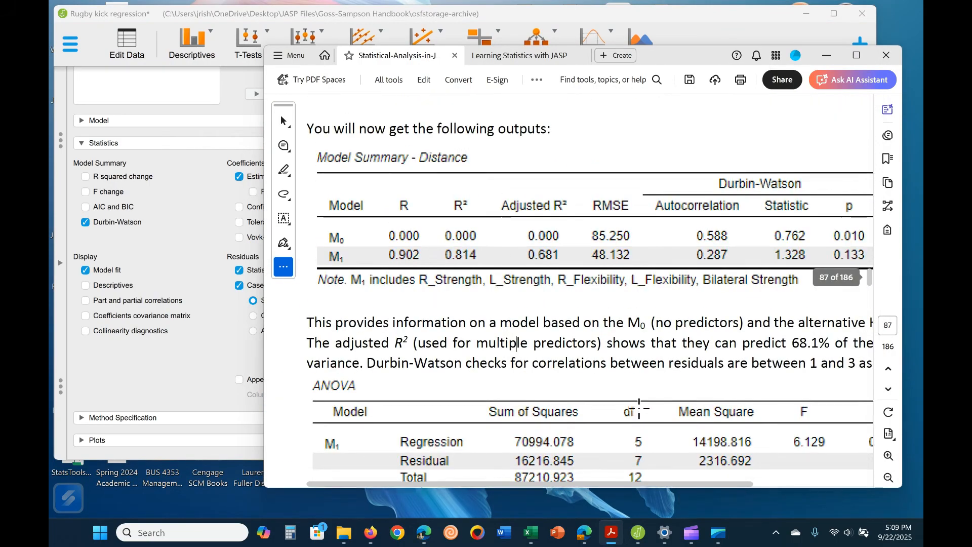
{"action": "scroll", "coordinate": [639, 413], "scroll_direction": "down", "scroll_amount": 3}
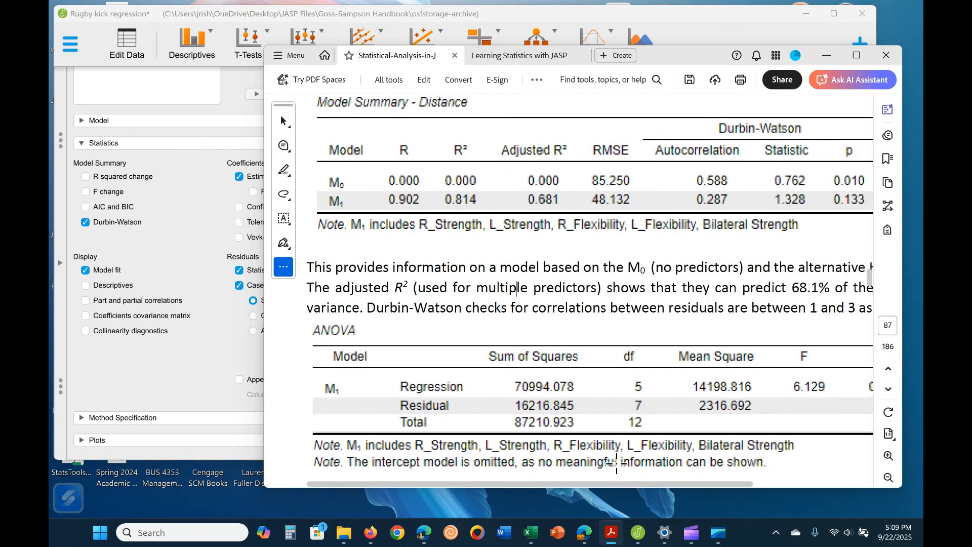
{"action": "left_click", "coordinate": [616, 461]}
{"action": "left_click", "coordinate": [157, 345]}
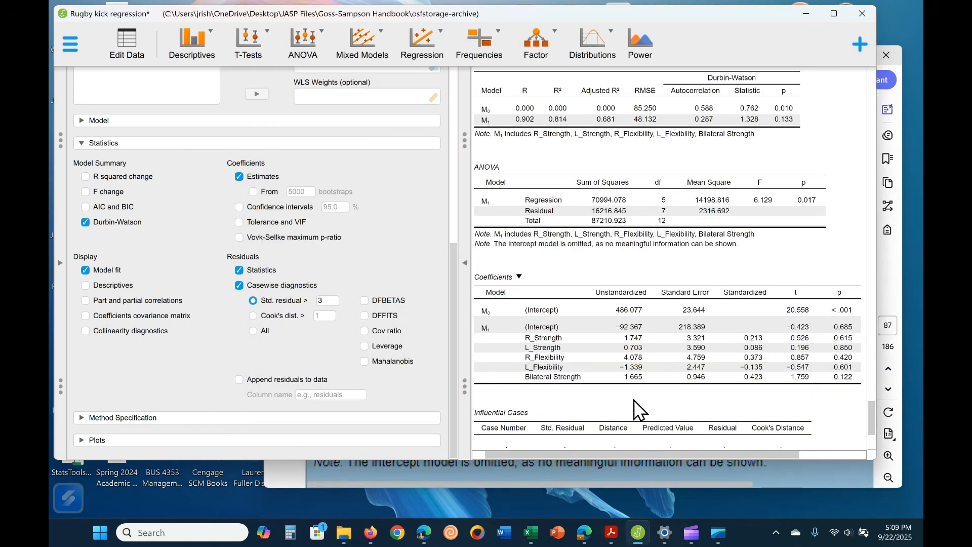
- Examine all columns of the JASP Coefficients table and the Residuals Statistics table below it
{"action": "left_click_drag", "start_coordinate": [700, 453], "coordinate": [725, 454]}
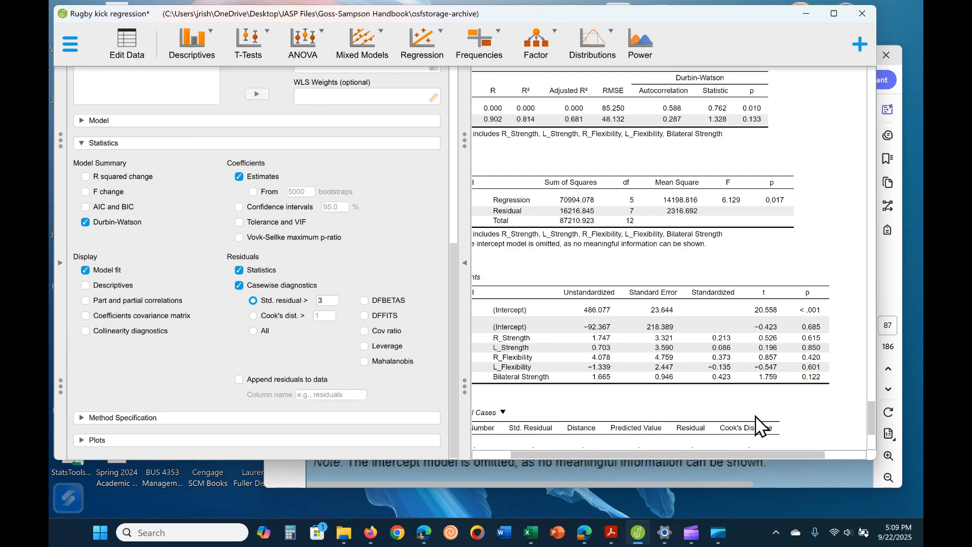
{"action": "left_click_drag", "start_coordinate": [744, 456], "coordinate": [765, 468]}
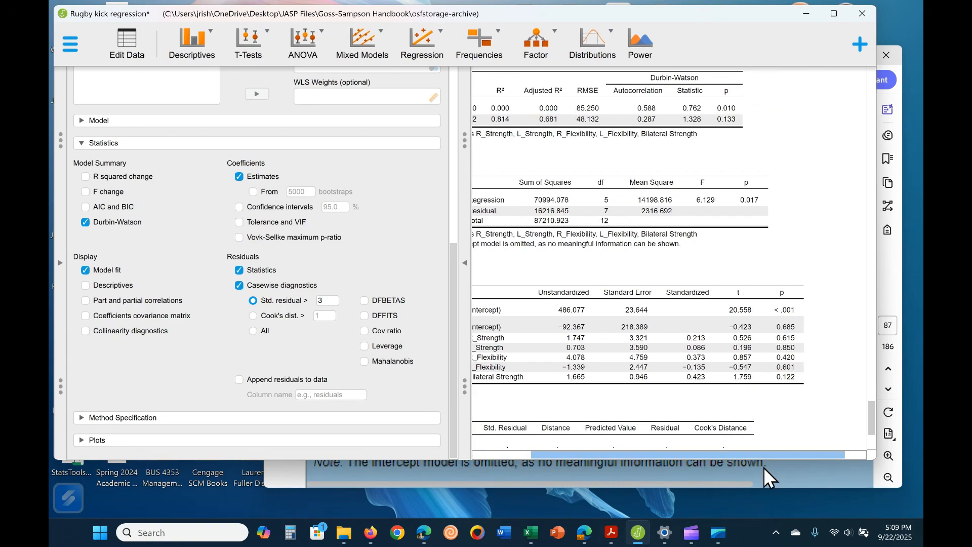
{"action": "left_click_drag", "start_coordinate": [764, 467], "coordinate": [689, 466]}
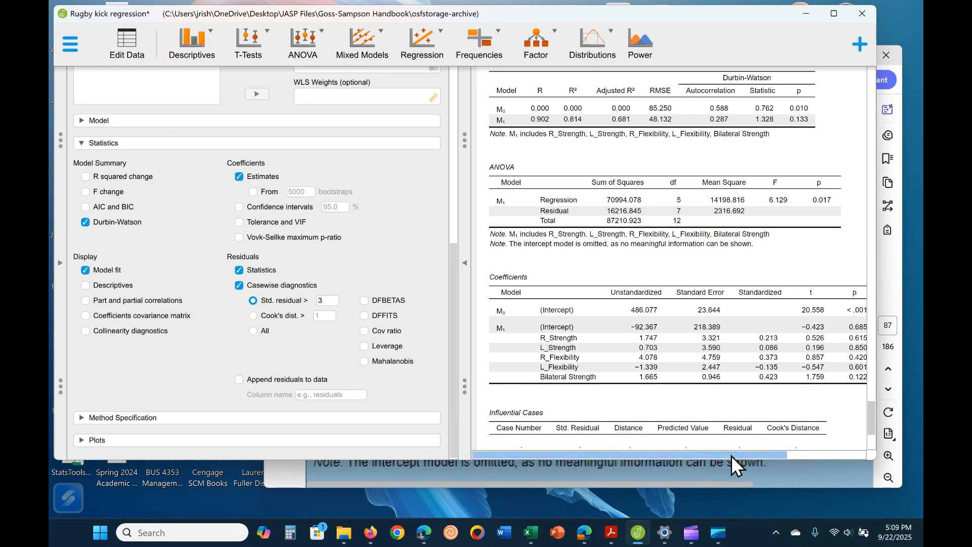
{"action": "left_click_drag", "start_coordinate": [732, 455], "coordinate": [767, 449]}
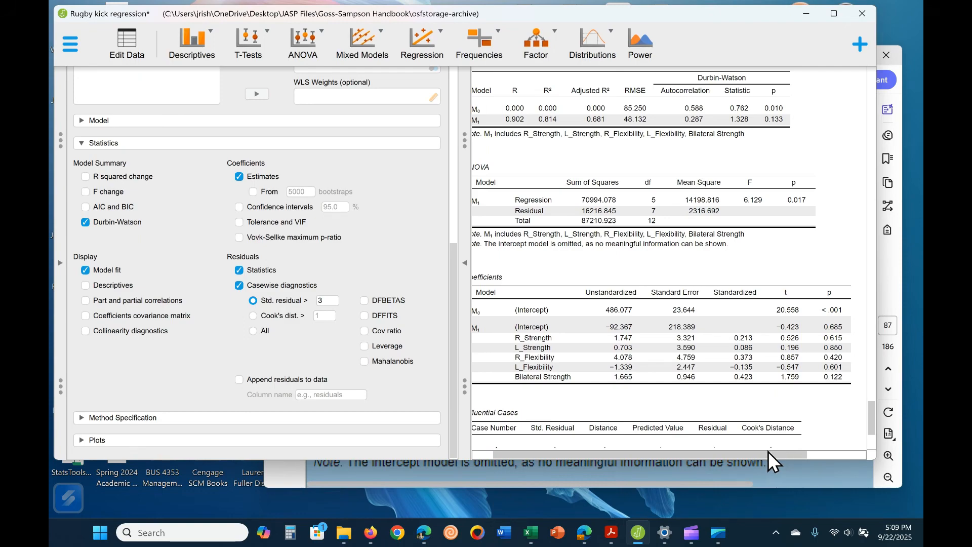
{"action": "left_click_drag", "start_coordinate": [629, 454], "coordinate": [608, 456]}
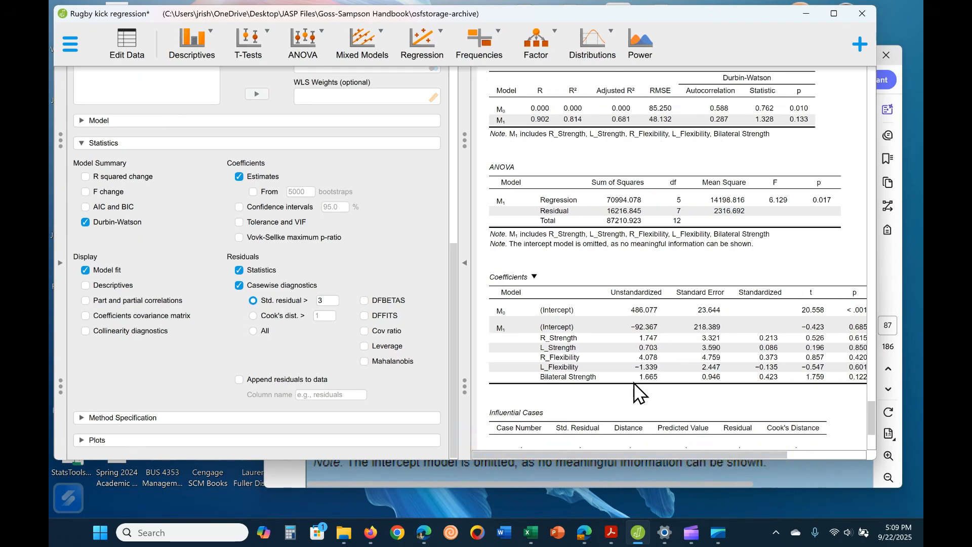
{"action": "scroll", "coordinate": [634, 396], "scroll_direction": "down", "scroll_amount": 3}
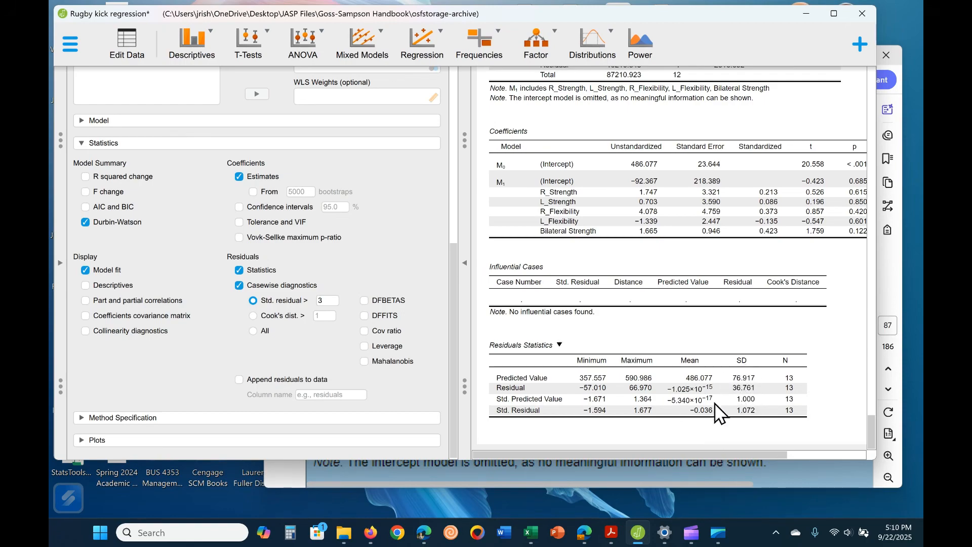
{"action": "scroll", "coordinate": [739, 349], "scroll_direction": "up", "scroll_amount": 3}
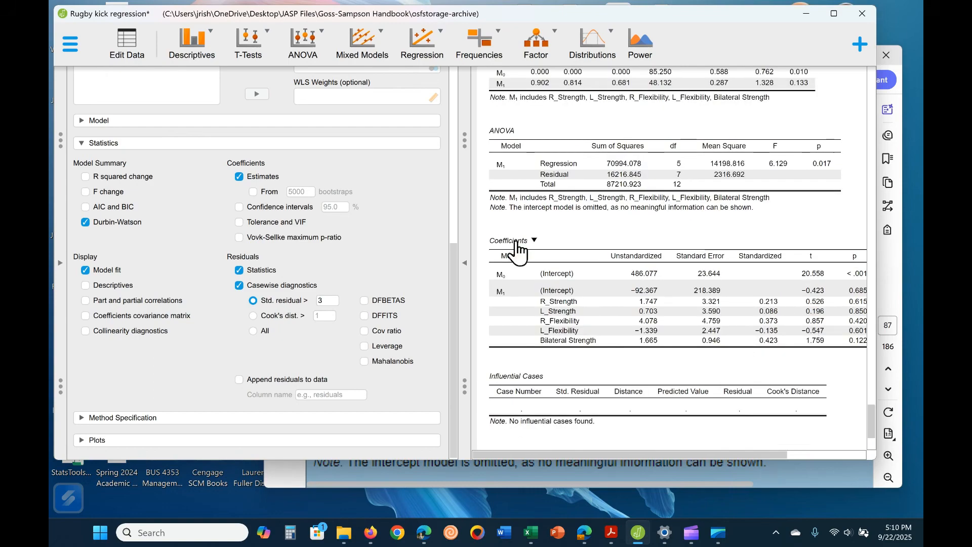
- Switch to the handbook and read its Coefficients table across the full width, together with the explanation underneath
{"action": "left_click", "coordinate": [291, 474]}
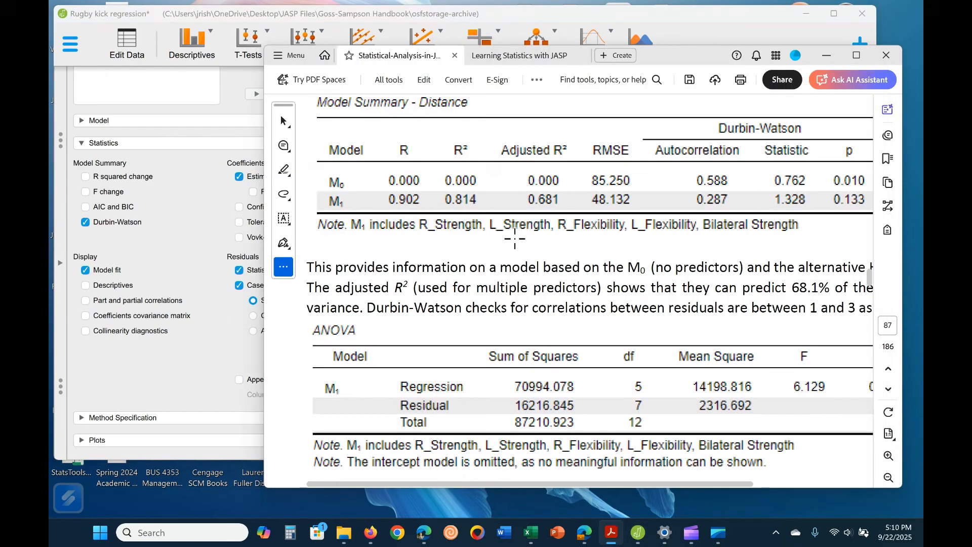
{"action": "scroll", "coordinate": [752, 299], "scroll_direction": "down", "scroll_amount": 8}
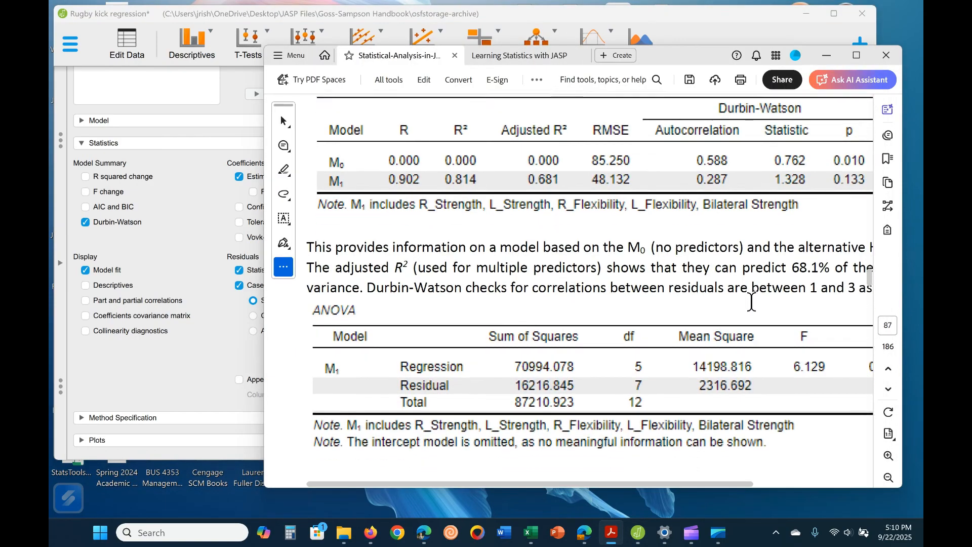
{"action": "scroll", "coordinate": [809, 330], "scroll_direction": "down", "scroll_amount": 3}
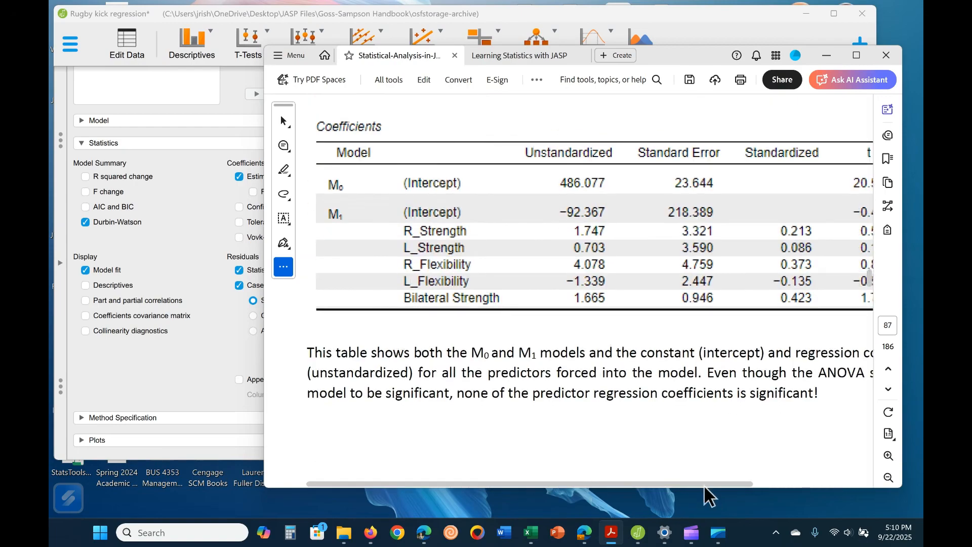
{"action": "left_click_drag", "start_coordinate": [704, 485], "coordinate": [802, 490]}
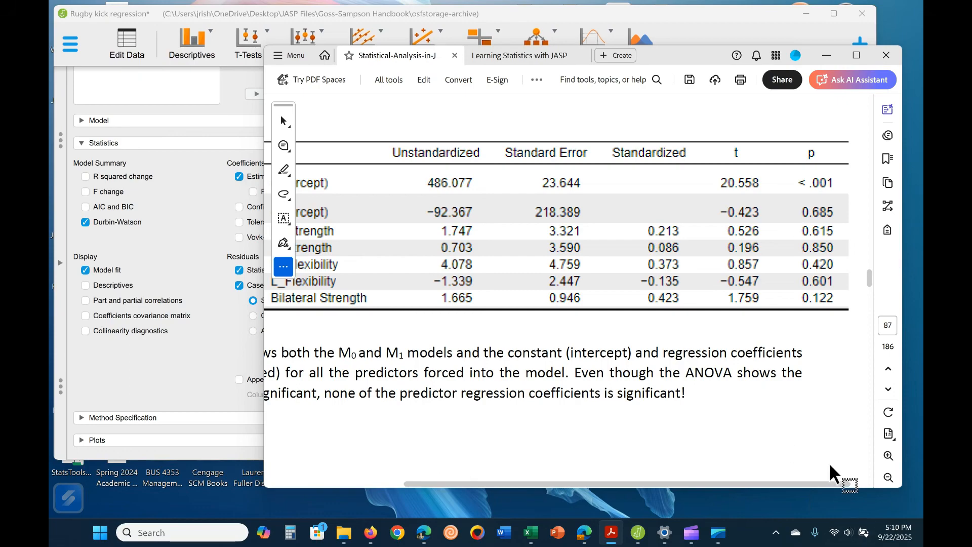
{"action": "left_click_drag", "start_coordinate": [827, 483], "coordinate": [847, 512]}
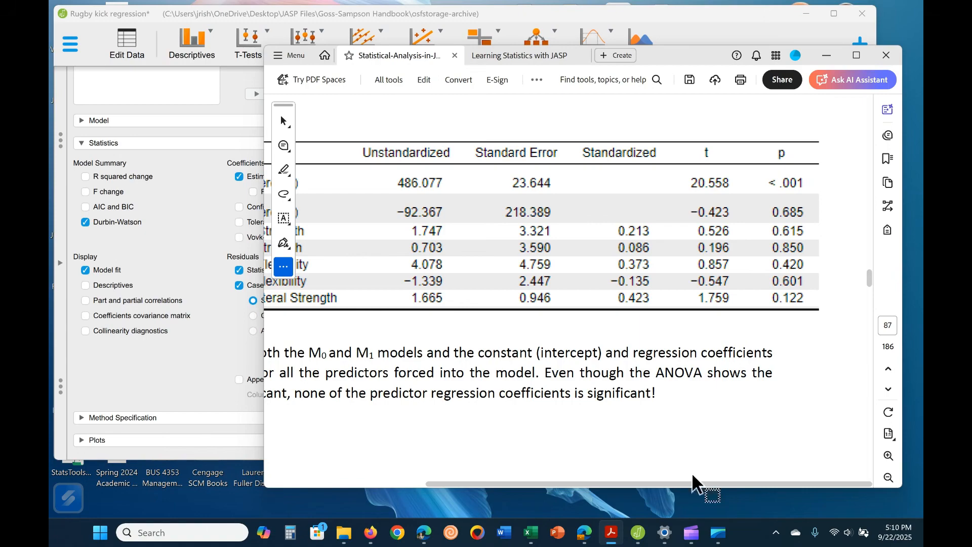
{"action": "left_click_drag", "start_coordinate": [701, 486], "coordinate": [574, 493]}
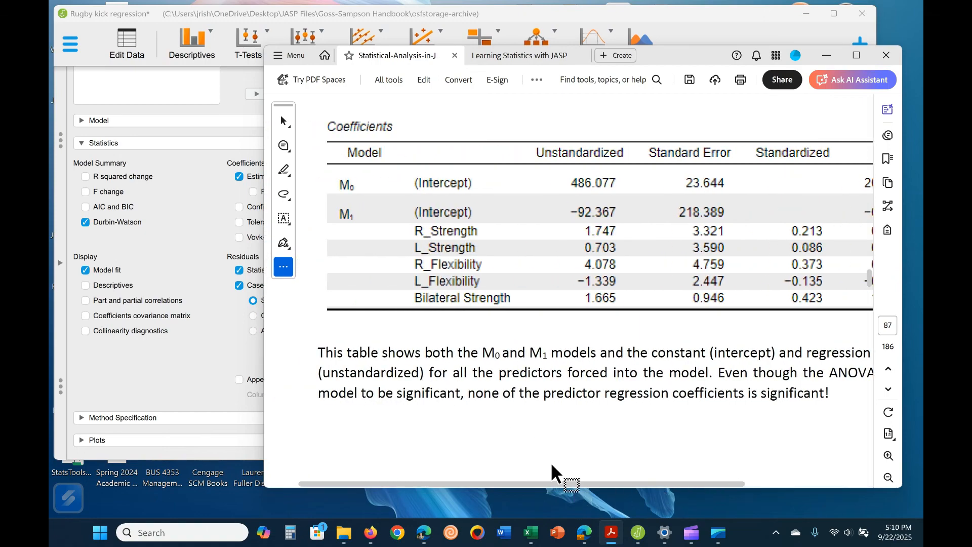
- Compare the p-values of the individual predictors in the handbook's Coefficients table with the overall p-value in its ANOVA table
{"action": "left_click", "coordinate": [448, 214]}
{"action": "left_click", "coordinate": [501, 232]}
{"action": "left_click_drag", "start_coordinate": [595, 483], "coordinate": [748, 482]}
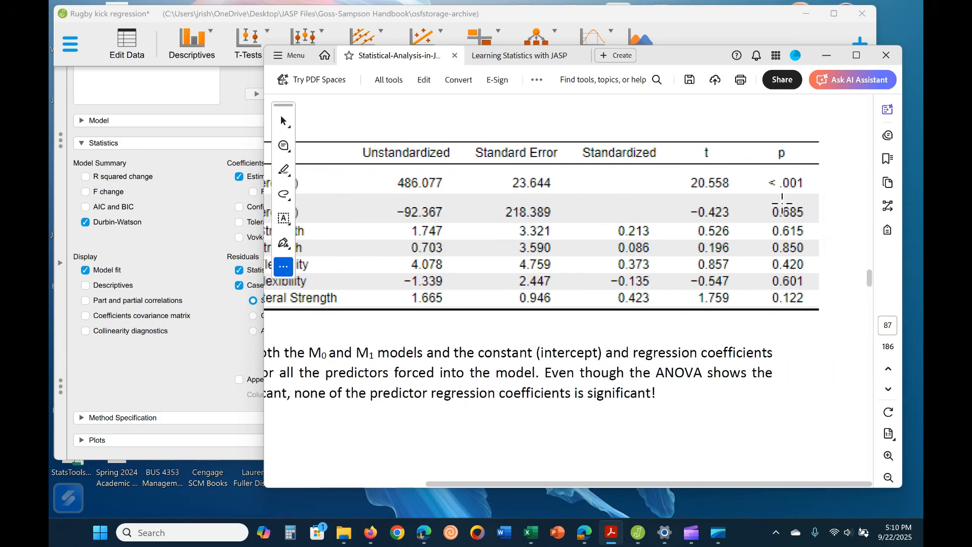
{"action": "left_click", "coordinate": [786, 220]}
{"action": "left_click", "coordinate": [787, 215]}
{"action": "scroll", "coordinate": [783, 304], "scroll_direction": "up", "scroll_amount": 8}
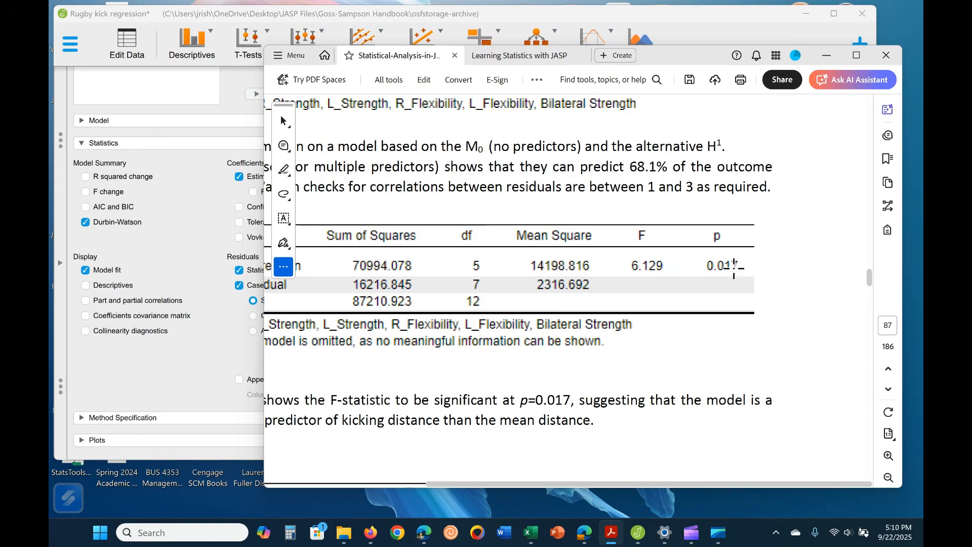
{"action": "left_click", "coordinate": [734, 269]}
{"action": "left_click", "coordinate": [730, 354]}
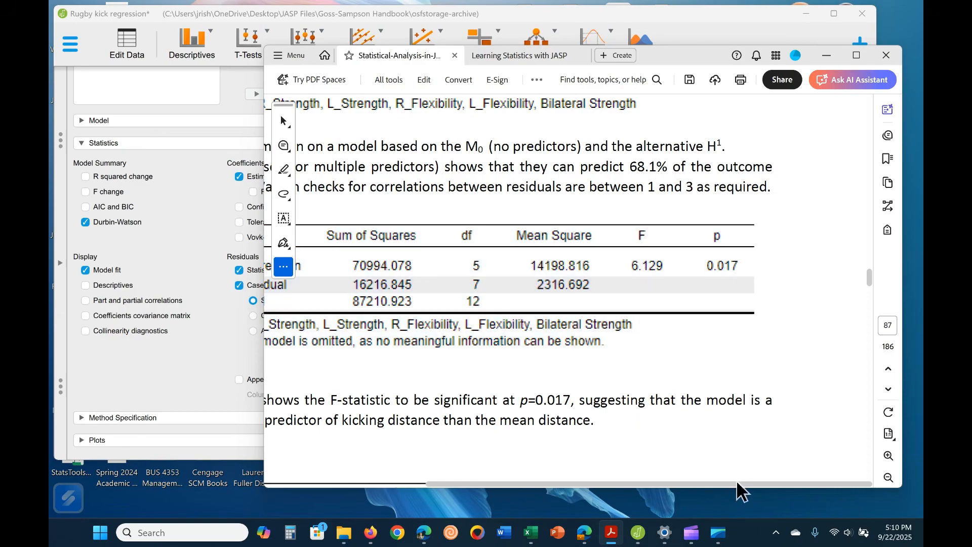
- Read the handbook's casewise diagnostics explanation and Influential Cases table on page 88, and return to JASP
{"action": "left_click_drag", "start_coordinate": [738, 484], "coordinate": [583, 470]}
{"action": "scroll", "coordinate": [603, 393], "scroll_direction": "down", "scroll_amount": 2}
{"action": "scroll", "coordinate": [615, 426], "scroll_direction": "down", "scroll_amount": 10}
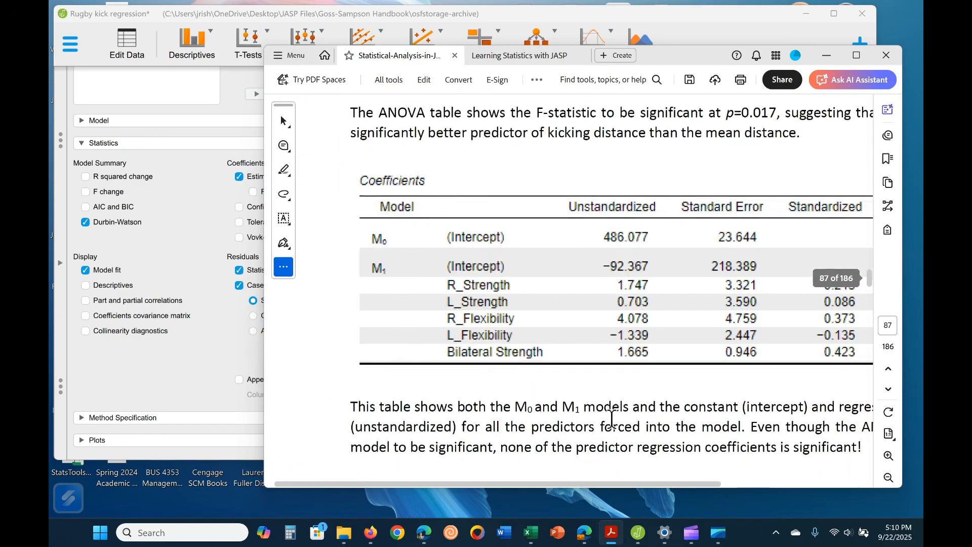
{"action": "scroll", "coordinate": [633, 456], "scroll_direction": "down", "scroll_amount": 5}
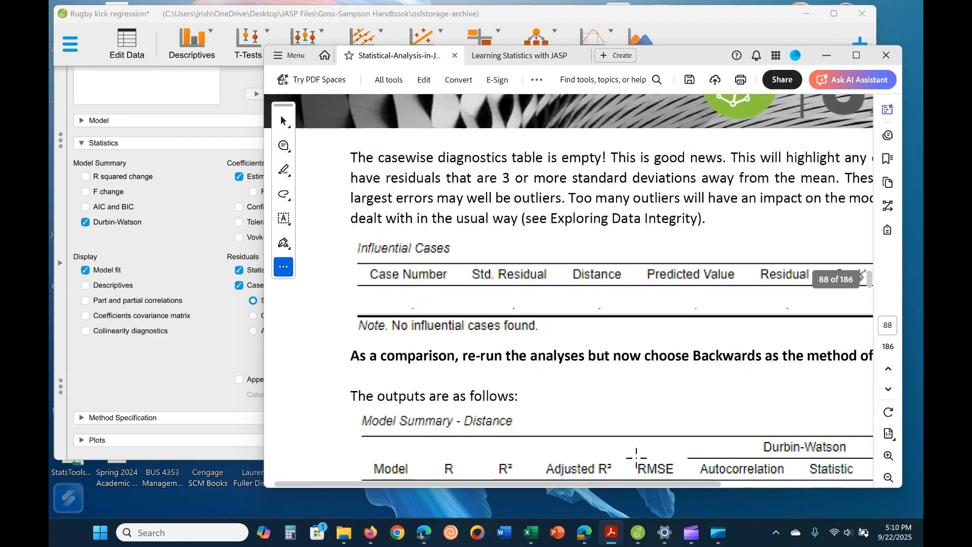
{"action": "scroll", "coordinate": [636, 460], "scroll_direction": "up", "scroll_amount": 2}
{"action": "left_click", "coordinate": [187, 404]}
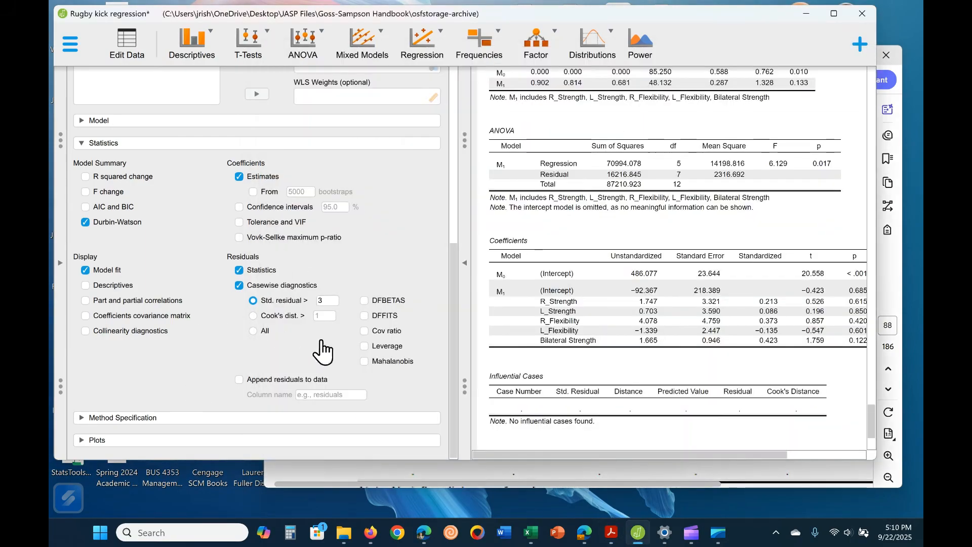
- Add Tolerance and VIF to the regression coefficients and examine the Collinearity Statistics columns in the Coefficients table
{"action": "scroll", "coordinate": [329, 355], "scroll_direction": "up", "scroll_amount": 3}
{"action": "scroll", "coordinate": [369, 385], "scroll_direction": "down", "scroll_amount": 4}
{"action": "left_click", "coordinate": [239, 223]}
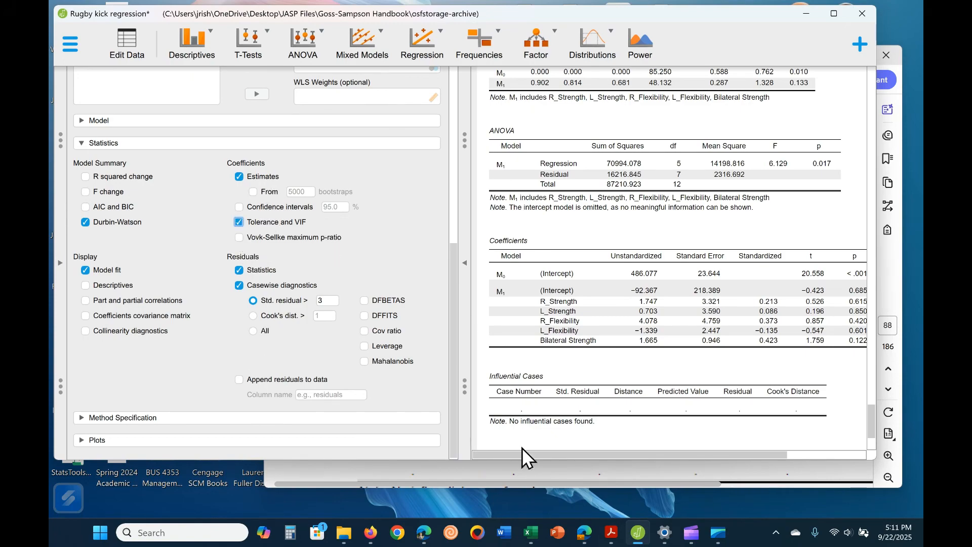
{"action": "left_click_drag", "start_coordinate": [592, 455], "coordinate": [829, 454]}
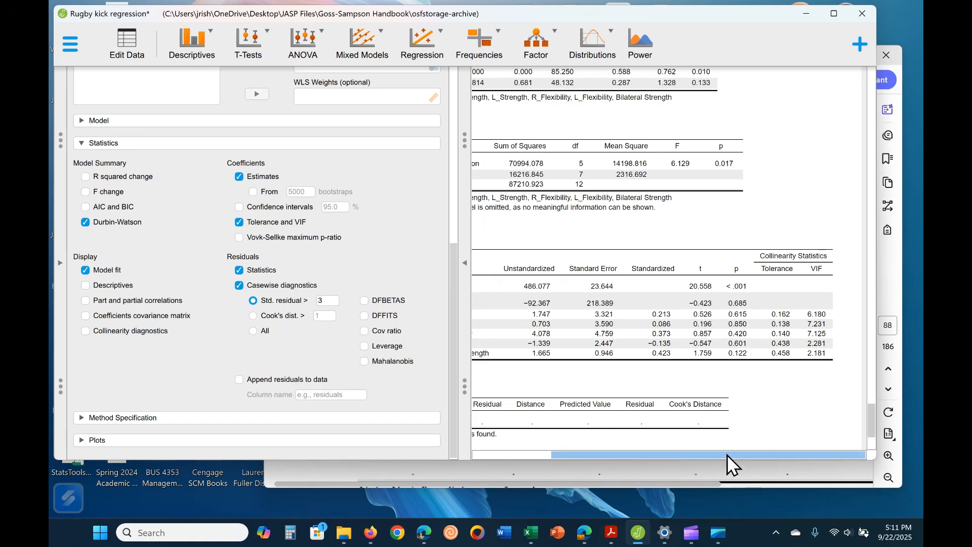
{"action": "mouse_move", "coordinate": [727, 455]}
{"action": "left_mouse_down"}
{"action": "mouse_move", "coordinate": [646, 469]}
{"action": "mouse_move", "coordinate": [724, 446]}
{"action": "left_mouse_up"}
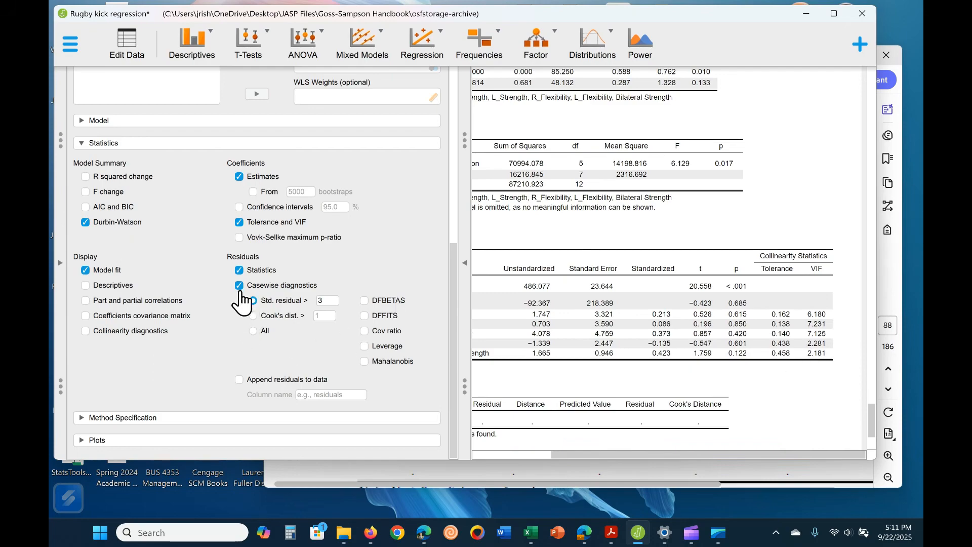
- Remove Tolerance and VIF from the regression output and review the Influential Cases and Residuals Statistics tables
{"action": "left_click", "coordinate": [239, 222]}
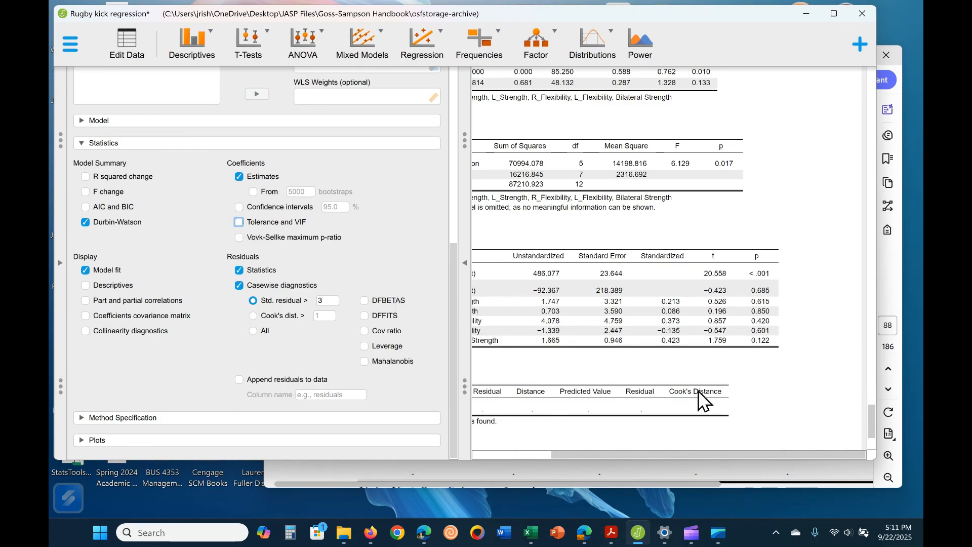
{"action": "left_click_drag", "start_coordinate": [694, 454], "coordinate": [543, 456]}
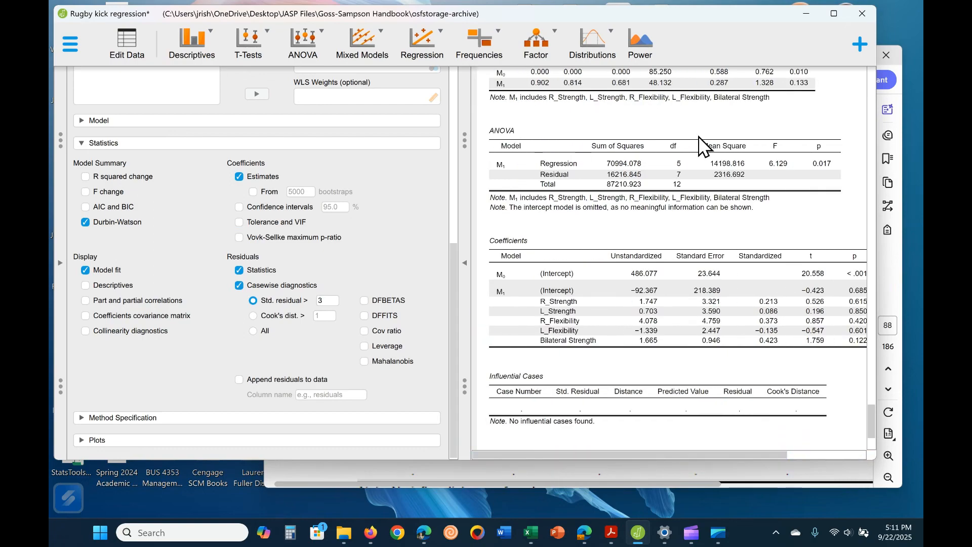
{"action": "scroll", "coordinate": [652, 383], "scroll_direction": "down", "scroll_amount": 3}
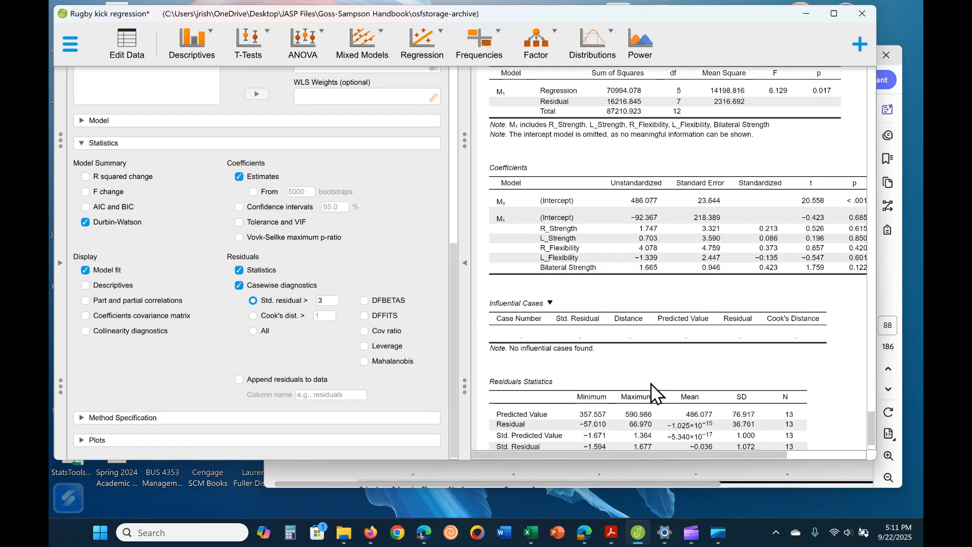
- Examine the Coefficients, Influential Cases and Residuals Statistics tables alongside the regression settings
{"action": "scroll", "coordinate": [628, 302], "scroll_direction": "up", "scroll_amount": 3}
{"action": "scroll", "coordinate": [675, 350], "scroll_direction": "down", "scroll_amount": 3}
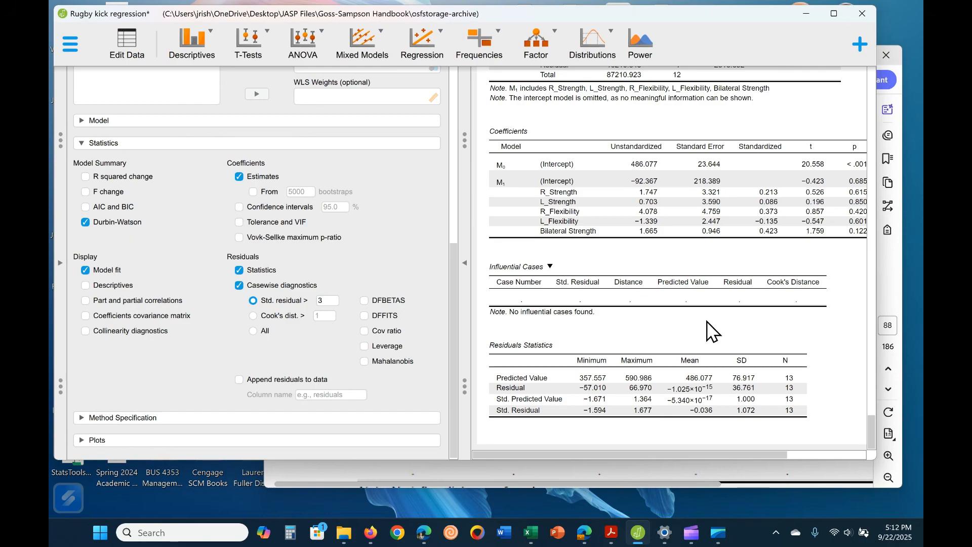
{"action": "scroll", "coordinate": [454, 263], "scroll_direction": "up", "scroll_amount": 1}
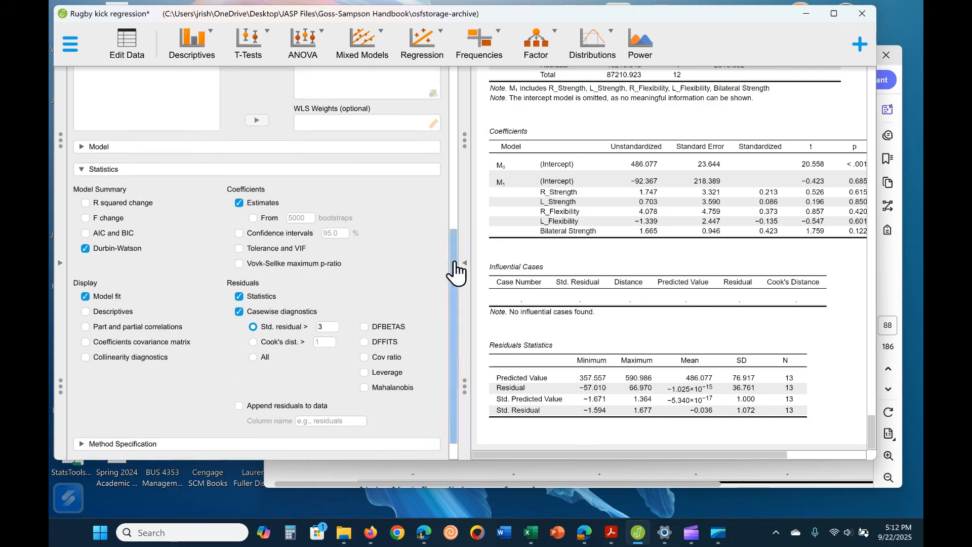
{"action": "scroll", "coordinate": [453, 304], "scroll_direction": "up", "scroll_amount": 5}
{"action": "scroll", "coordinate": [456, 359], "scroll_direction": "down", "scroll_amount": 6}
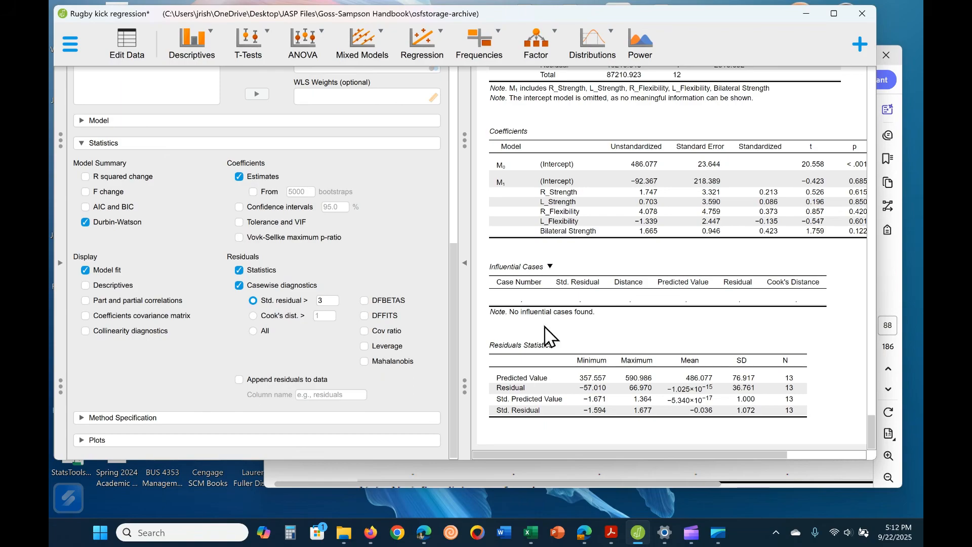
- Switch to the handbook PDF and read page 88's instruction to re-run the analysis with Backwards as the data entry method
{"action": "left_click", "coordinate": [571, 479]}
{"action": "scroll", "coordinate": [647, 379], "scroll_direction": "down", "scroll_amount": 10}
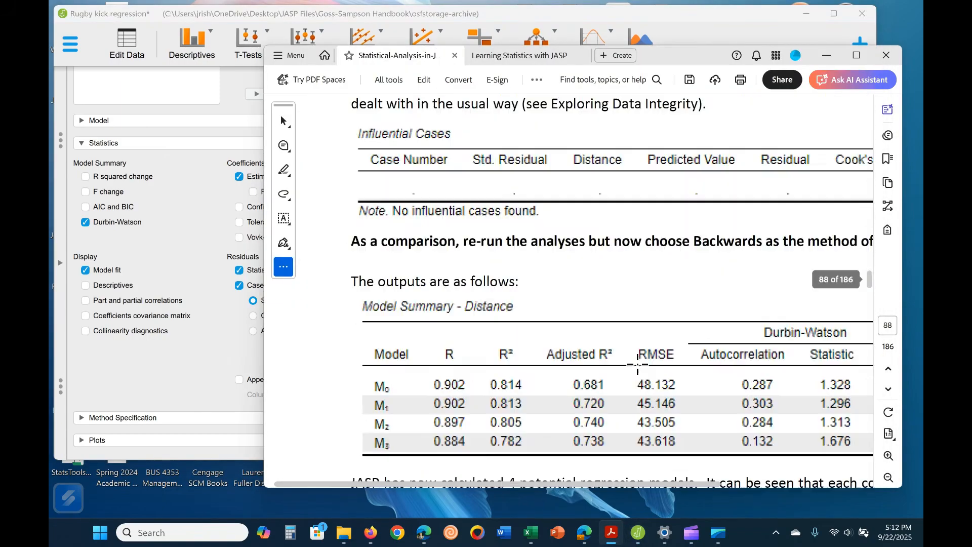
{"action": "scroll", "coordinate": [647, 379], "scroll_direction": "up", "scroll_amount": 8}
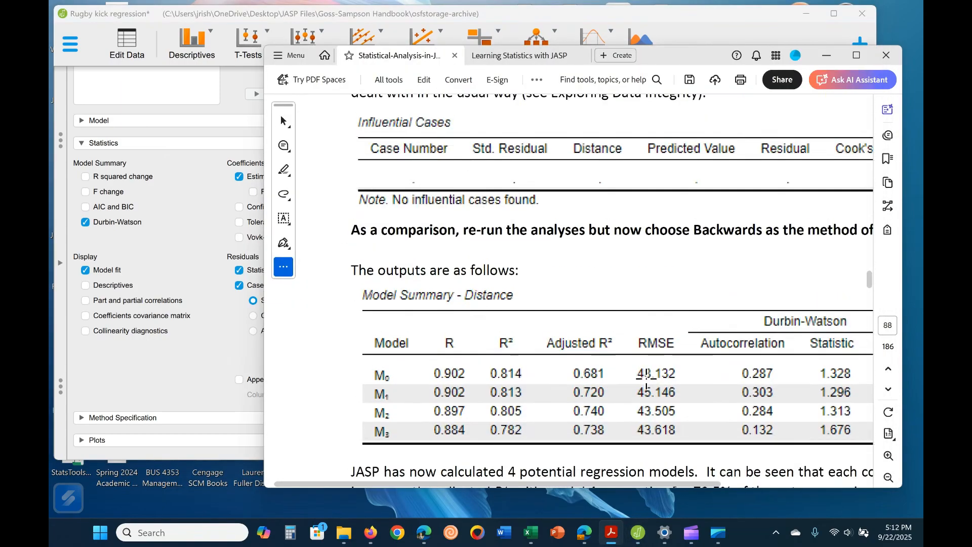
{"action": "left_click_drag", "start_coordinate": [645, 342], "coordinate": [732, 348]}
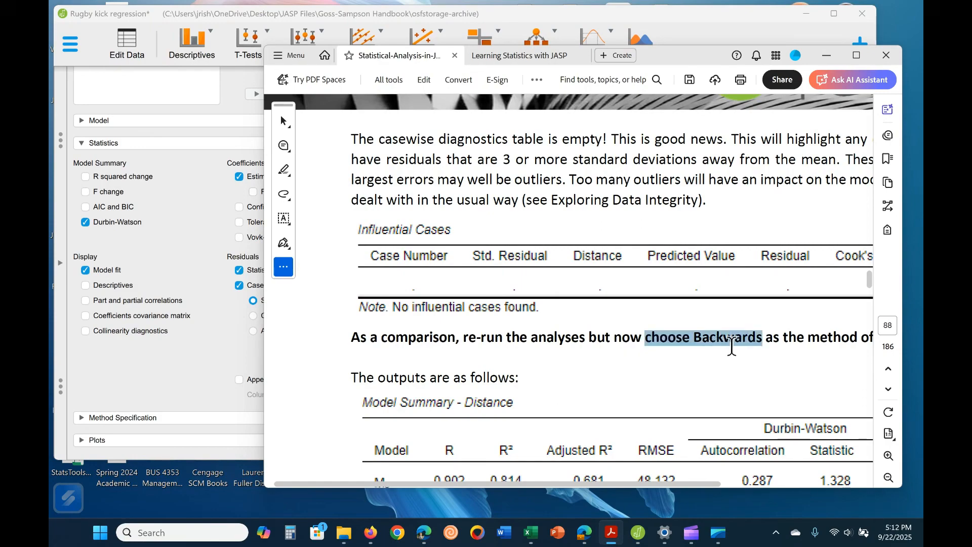
{"action": "scroll", "coordinate": [690, 358], "scroll_direction": "up", "scroll_amount": 5}
{"action": "scroll", "coordinate": [693, 353], "scroll_direction": "up", "scroll_amount": 5}
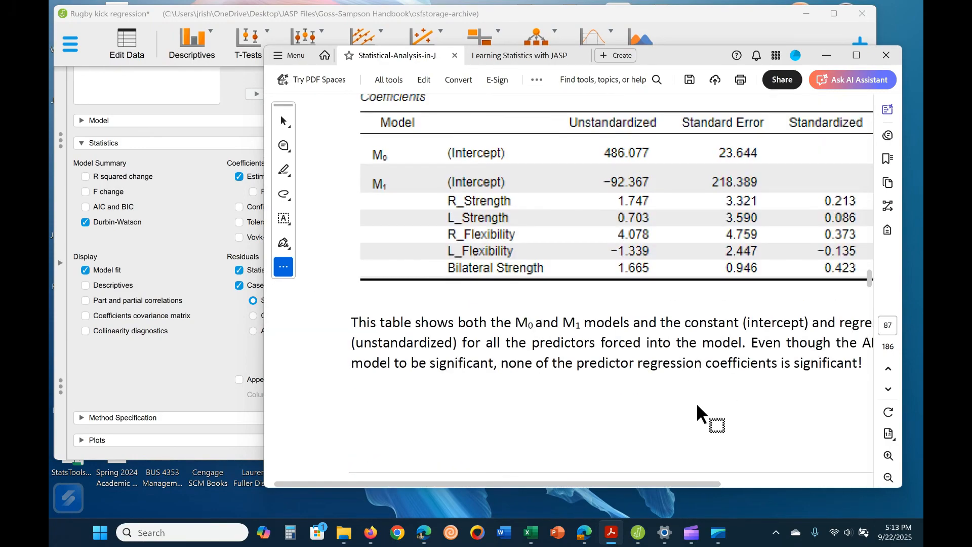
- Examine the handbook's Model Summary table for the backward method, including its Durbin-Watson statistic and p columns
{"action": "scroll", "coordinate": [700, 411], "scroll_direction": "down", "scroll_amount": 13}
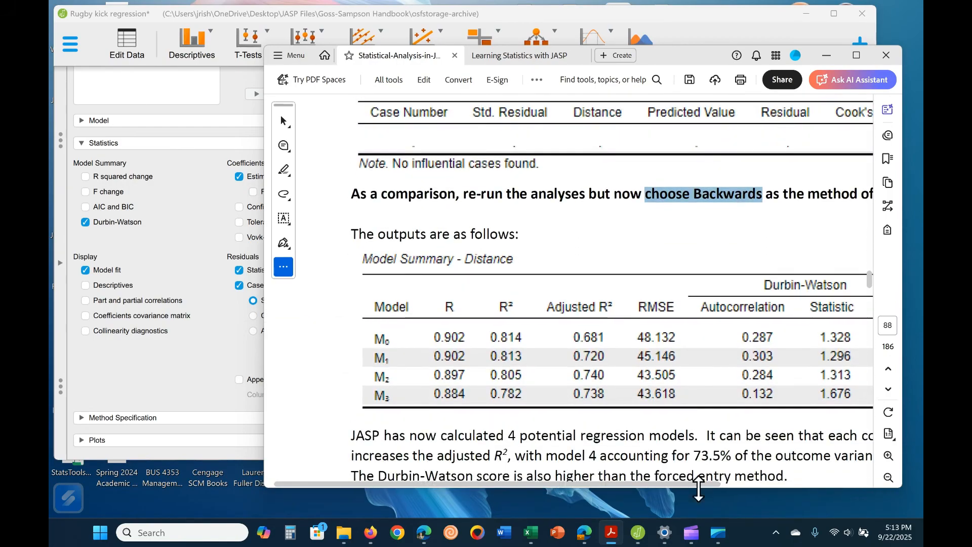
{"action": "scroll", "coordinate": [757, 487], "scroll_direction": "right", "scroll_amount": 2}
{"action": "left_click_drag", "start_coordinate": [814, 486], "coordinate": [815, 484]}
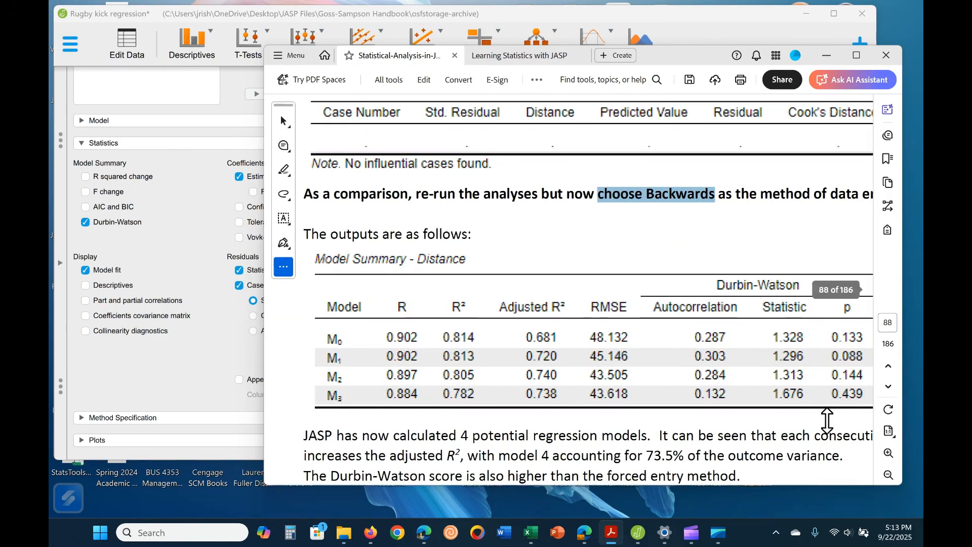
{"action": "left_click", "coordinate": [852, 358]}
{"action": "left_click", "coordinate": [755, 447]}
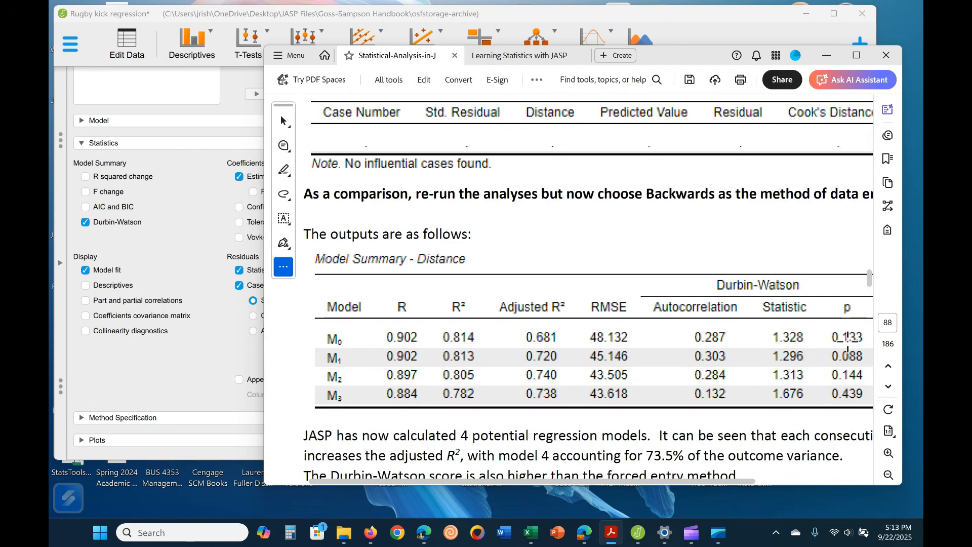
{"action": "left_click_drag", "start_coordinate": [743, 481], "coordinate": [653, 485]}
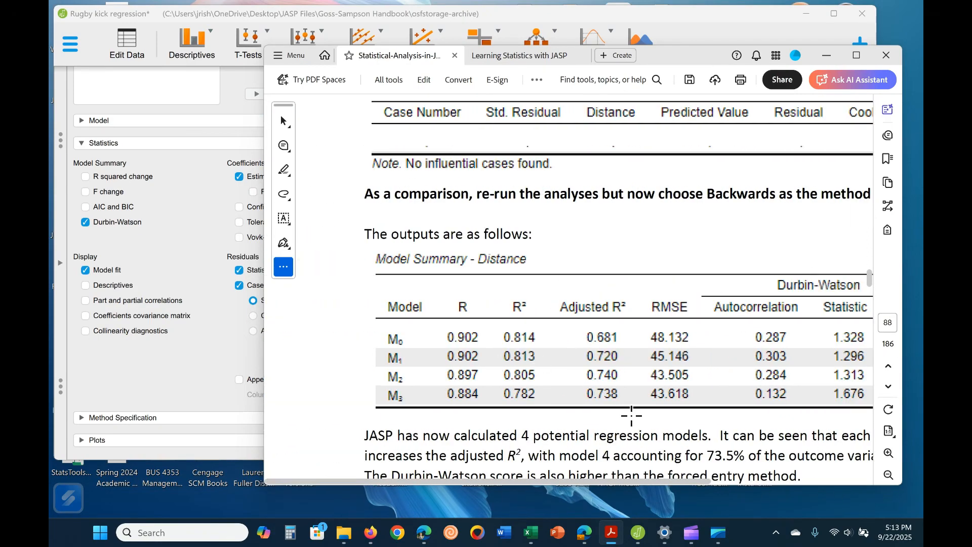
- Return to JASP, collapse the current regression, and create a new classical Linear Regression with Distance as the dependent variable
{"action": "left_click", "coordinate": [121, 372]}
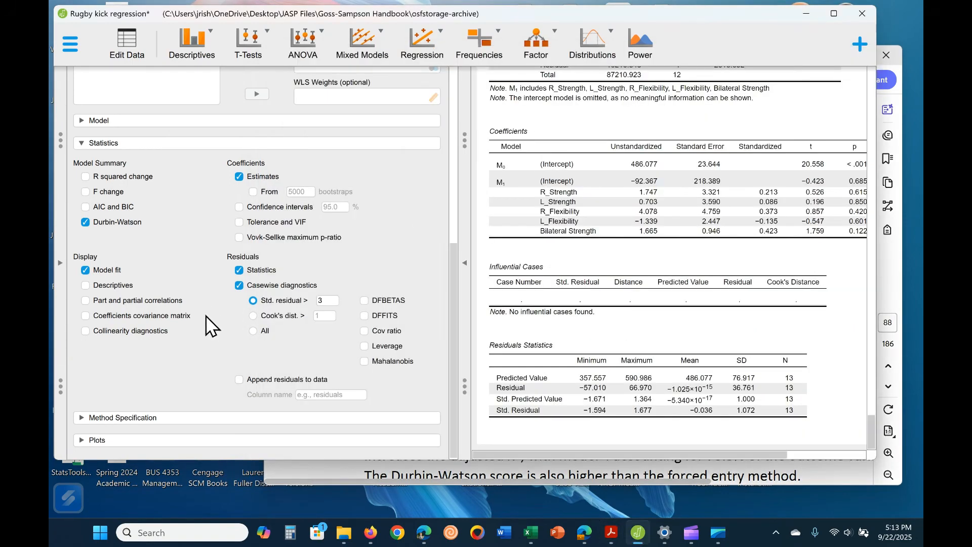
{"action": "scroll", "coordinate": [180, 299], "scroll_direction": "up", "scroll_amount": 6}
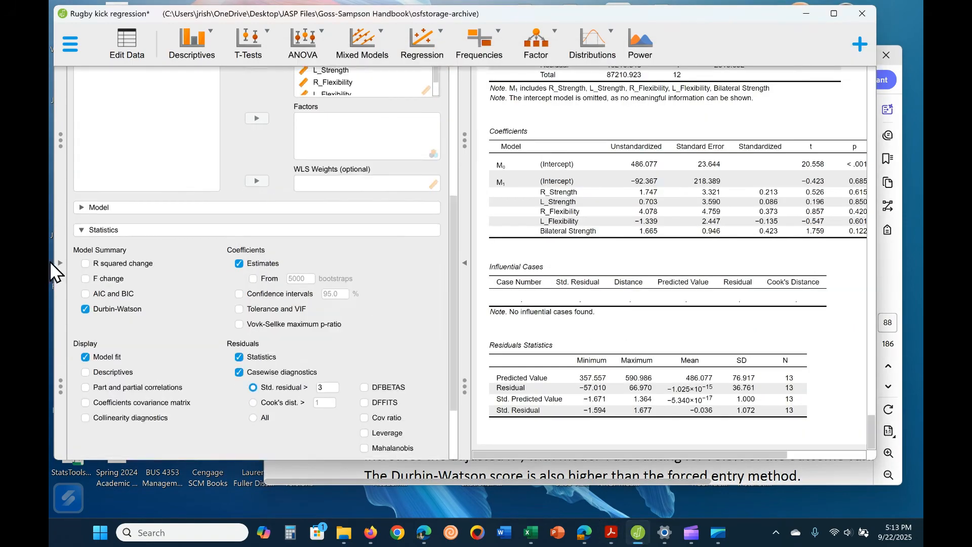
{"action": "left_click", "coordinate": [78, 194]}
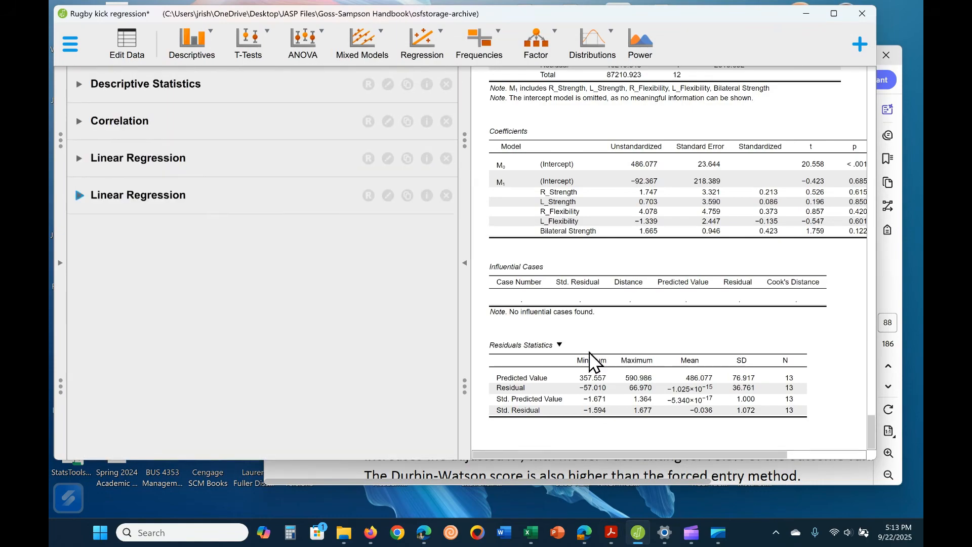
{"action": "left_click", "coordinate": [423, 46]}
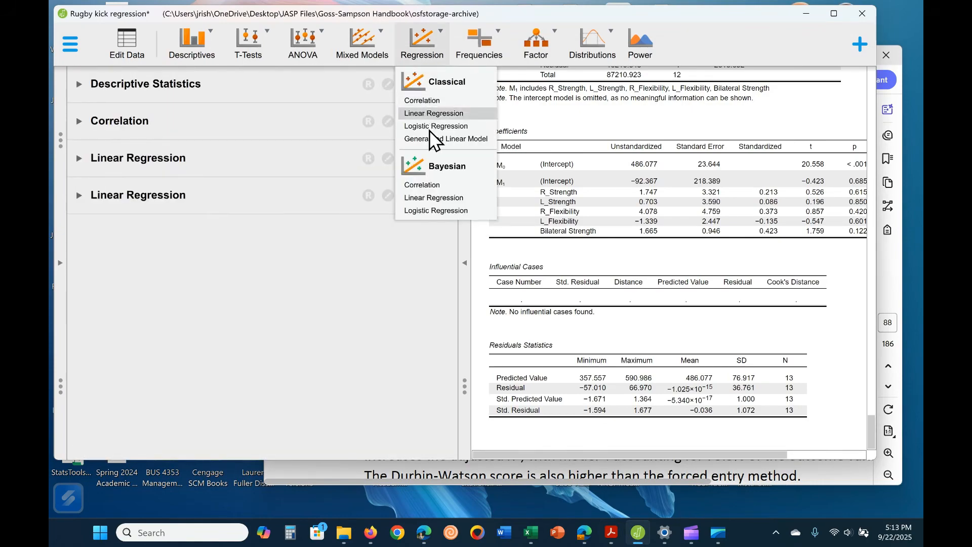
{"action": "left_click", "coordinate": [434, 113]}
{"action": "left_click", "coordinate": [111, 154]}
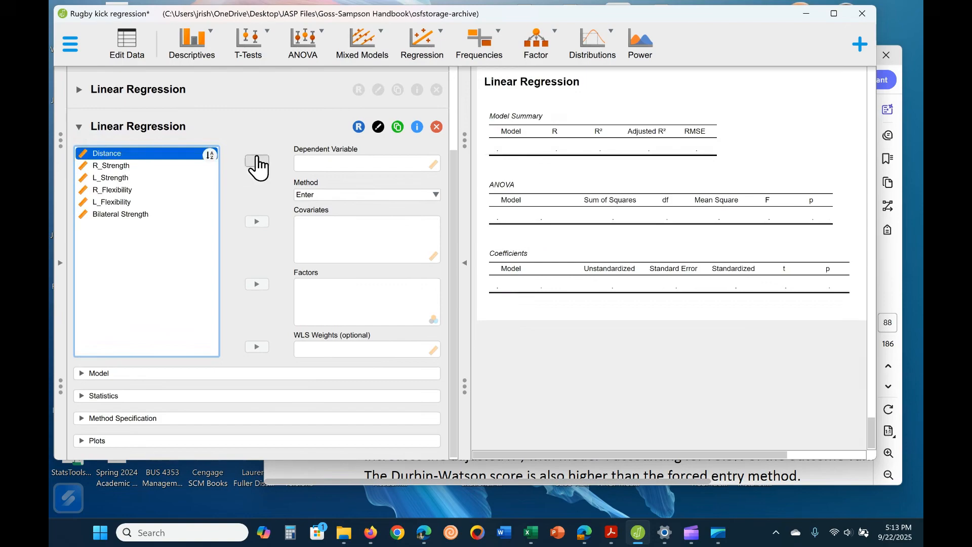
{"action": "left_click", "coordinate": [257, 161]}
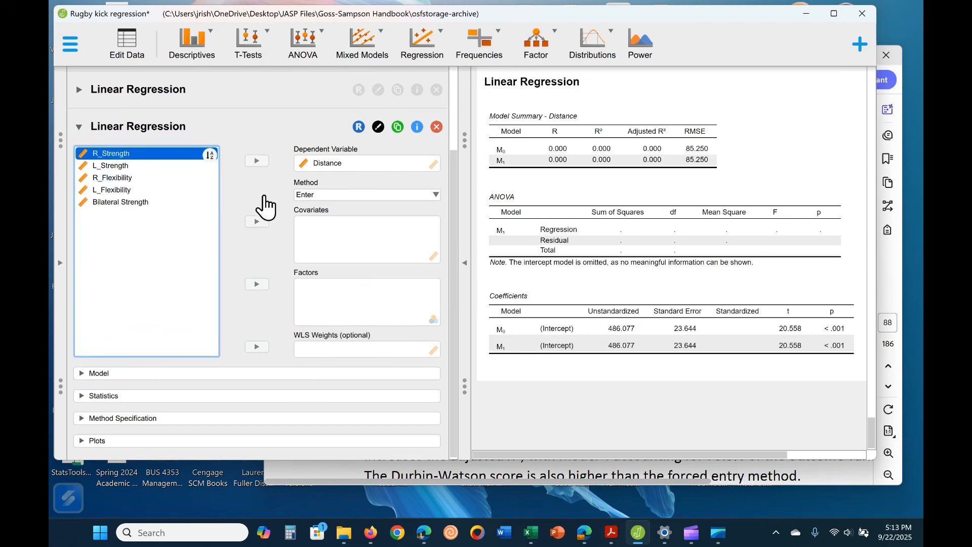
- Assign R_Strength, L_Strength, R_Flexibility, L_Flexibility and Bilateral Strength as covariates and set the regression method to Backward
{"action": "left_click", "coordinate": [262, 221]}
{"action": "left_click", "coordinate": [263, 221]}
{"action": "left_click", "coordinate": [262, 221]}
{"action": "left_click", "coordinate": [263, 221]}
{"action": "left_click", "coordinate": [263, 222]}
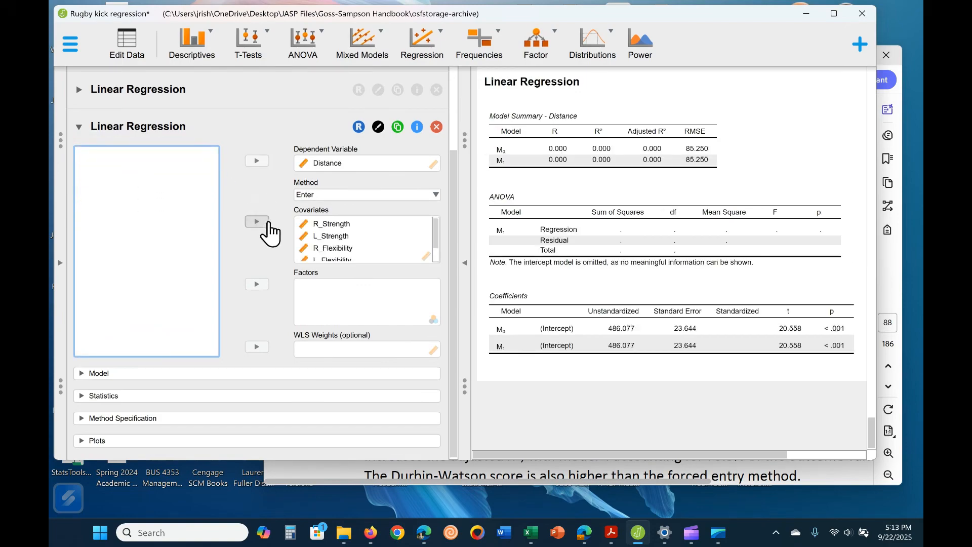
{"action": "left_click", "coordinate": [342, 196]}
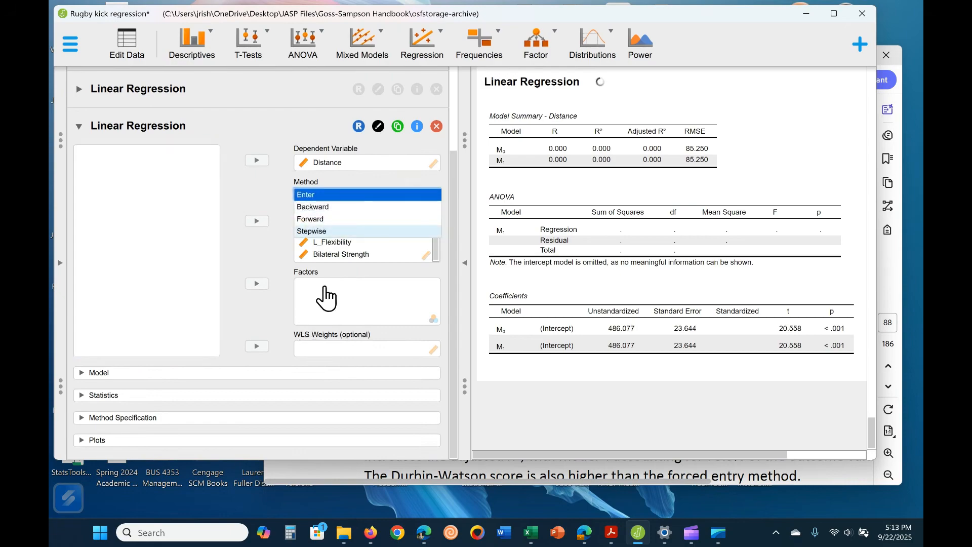
{"action": "left_click", "coordinate": [333, 206]}
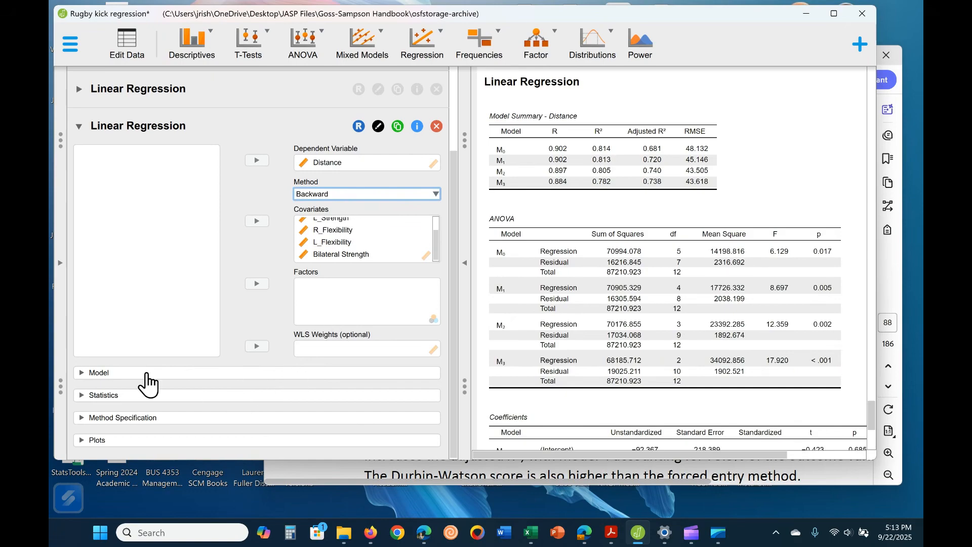
- Add R squared change, Durbin-Watson and casewise diagnostics to the backward regression output
{"action": "left_click", "coordinate": [134, 396]}
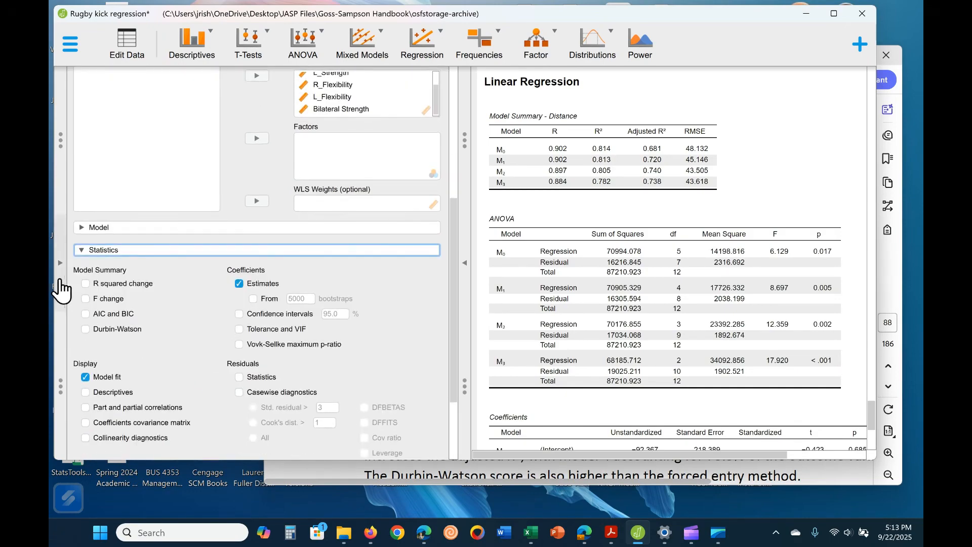
{"action": "scroll", "coordinate": [160, 280], "scroll_direction": "down", "scroll_amount": 3}
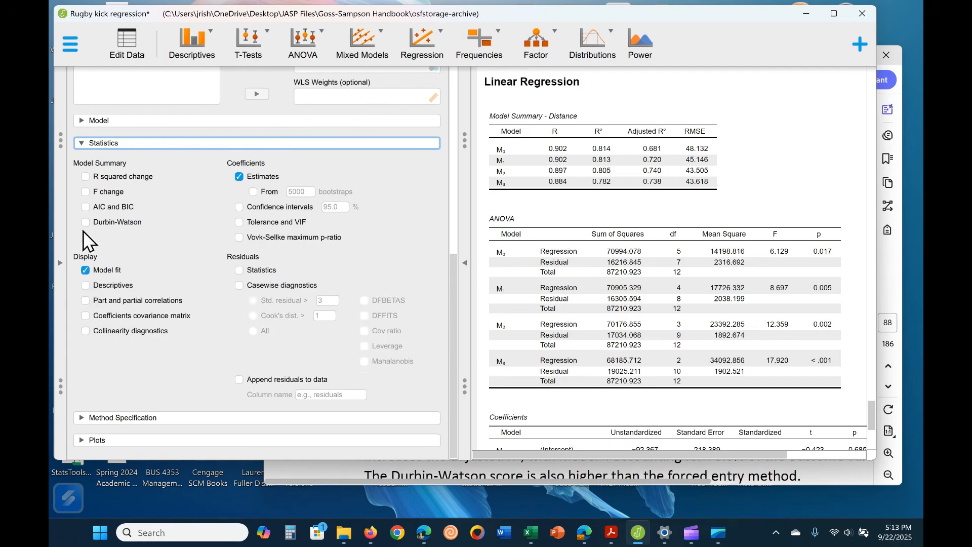
{"action": "left_click", "coordinate": [85, 176]}
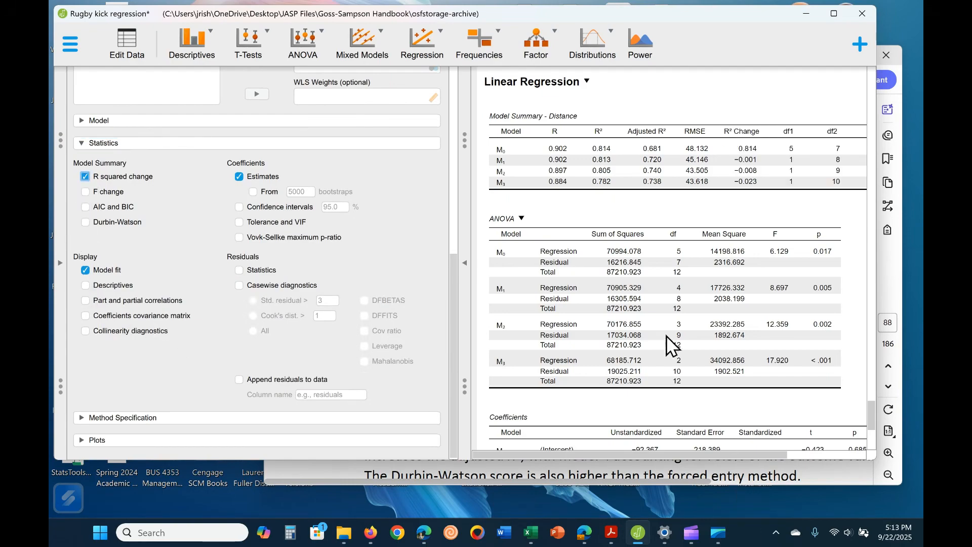
{"action": "left_click", "coordinate": [834, 471]}
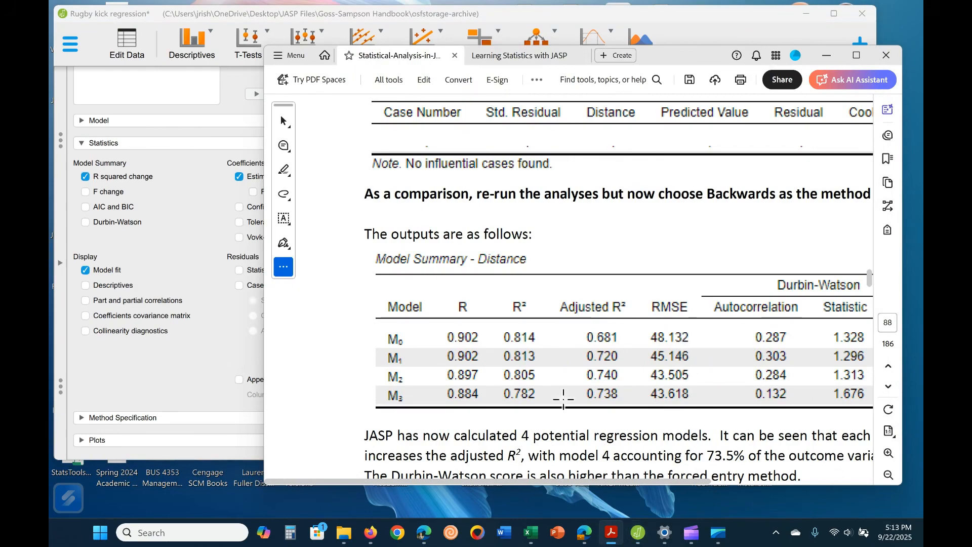
{"action": "left_click", "coordinate": [186, 237]}
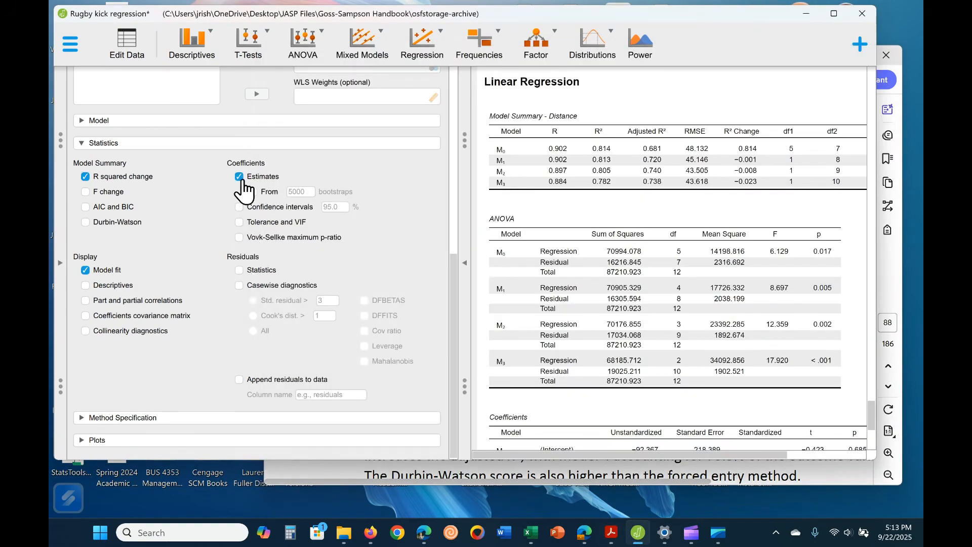
{"action": "left_click", "coordinate": [86, 223]}
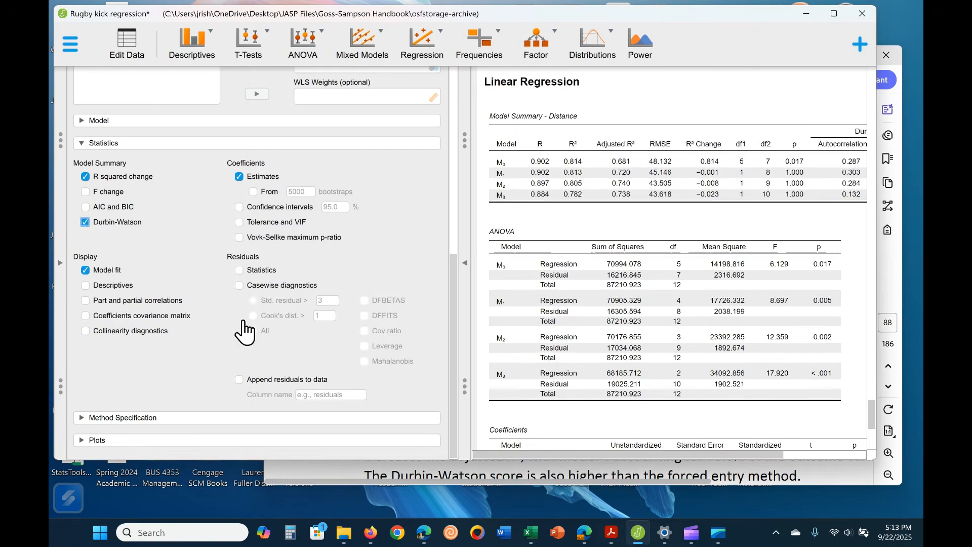
{"action": "left_click", "coordinate": [239, 286]}
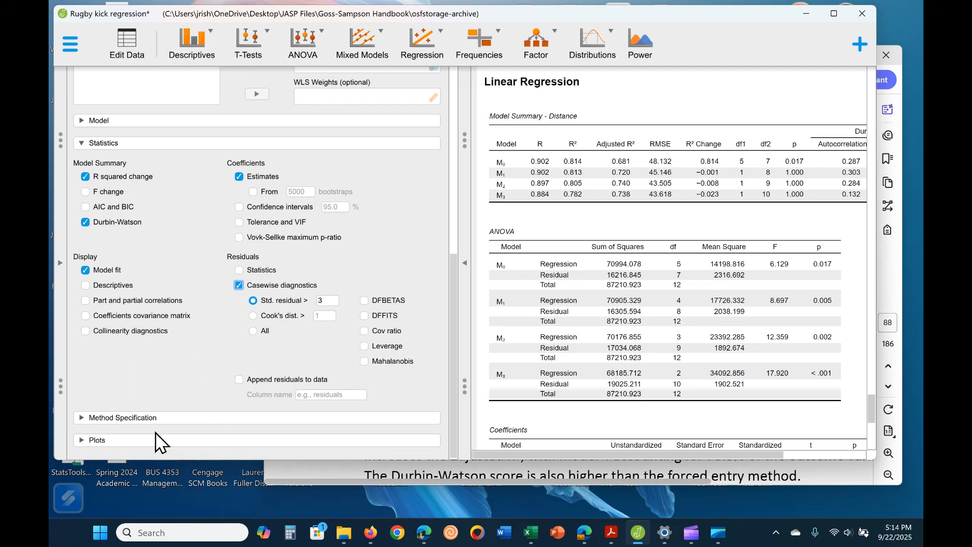
- Inspect the stepping method criteria, and compare the backward Model Summary with the handbook's table on page 88
{"action": "left_click", "coordinate": [168, 418]}
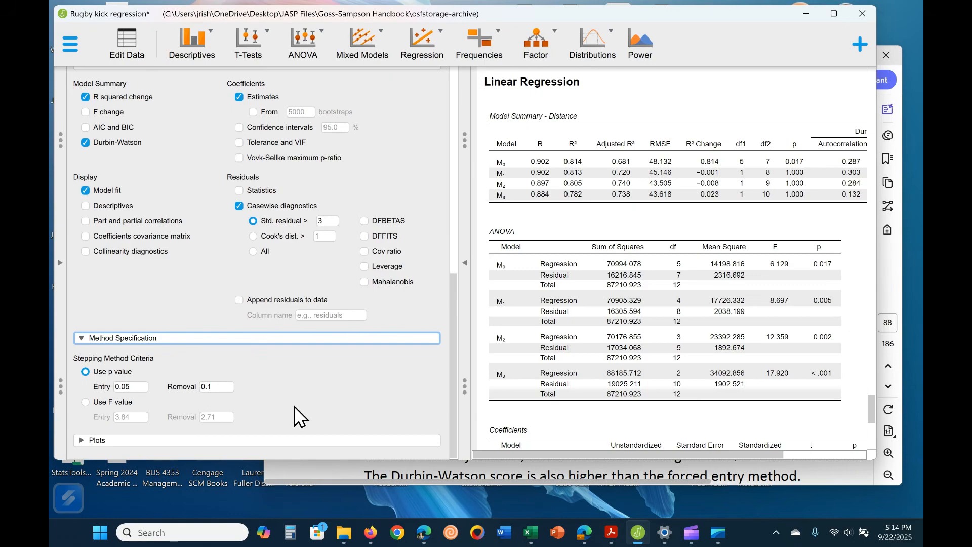
{"action": "left_click", "coordinate": [159, 340]}
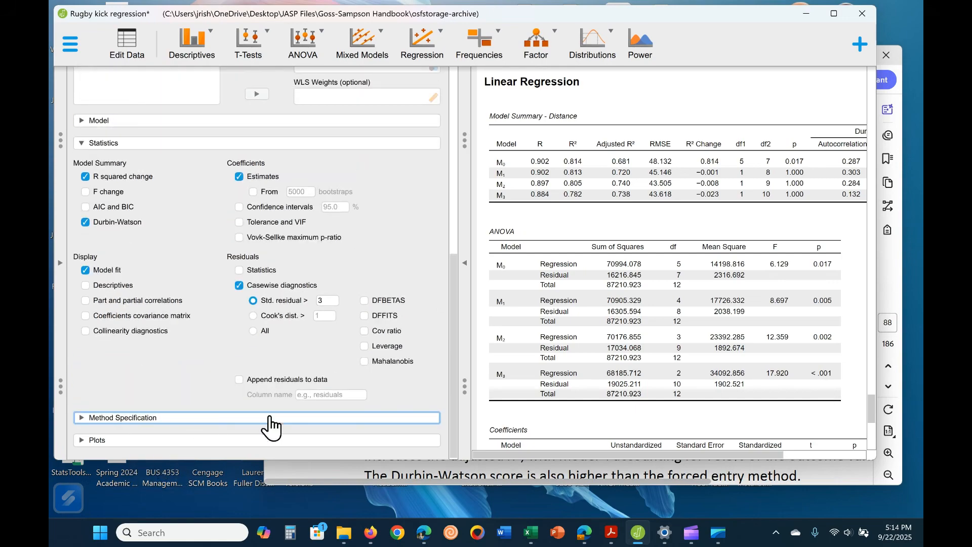
{"action": "left_click", "coordinate": [822, 471]}
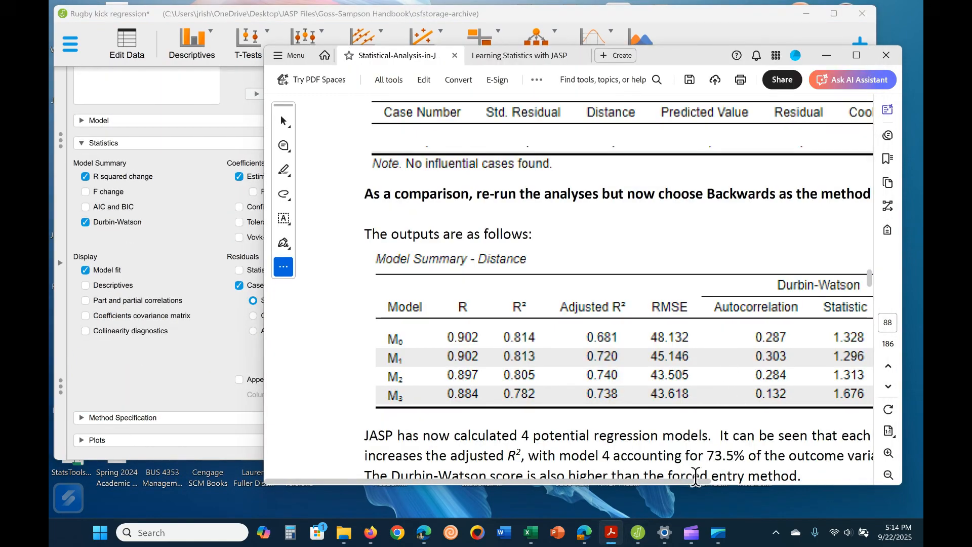
{"action": "left_click", "coordinate": [151, 373]}
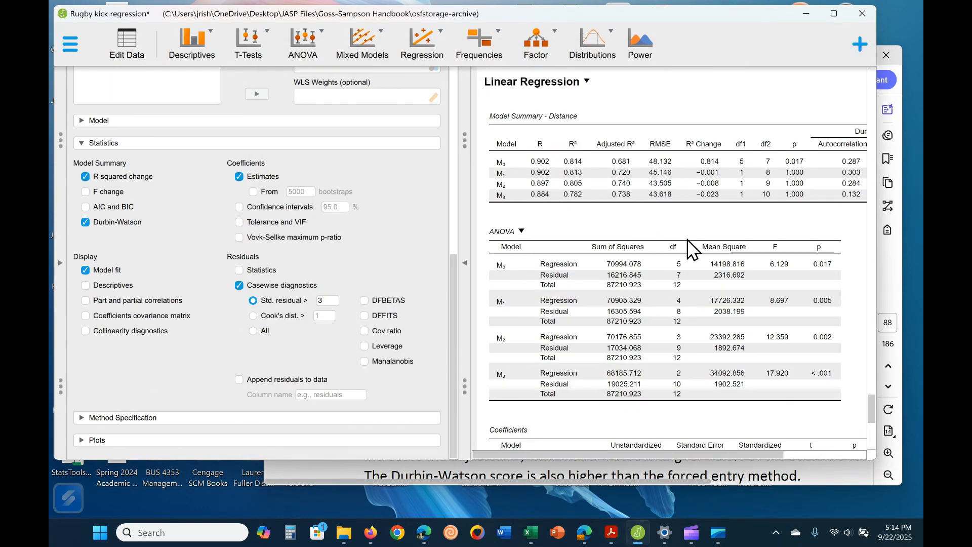
{"action": "left_click", "coordinate": [713, 468]}
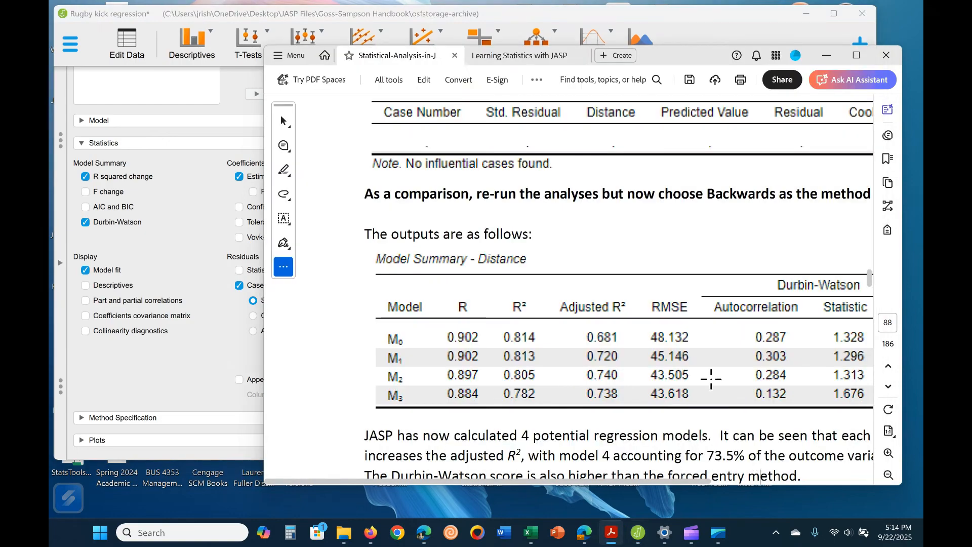
{"action": "scroll", "coordinate": [694, 484], "scroll_direction": "right", "scroll_amount": 1}
{"action": "left_click", "coordinate": [158, 360]}
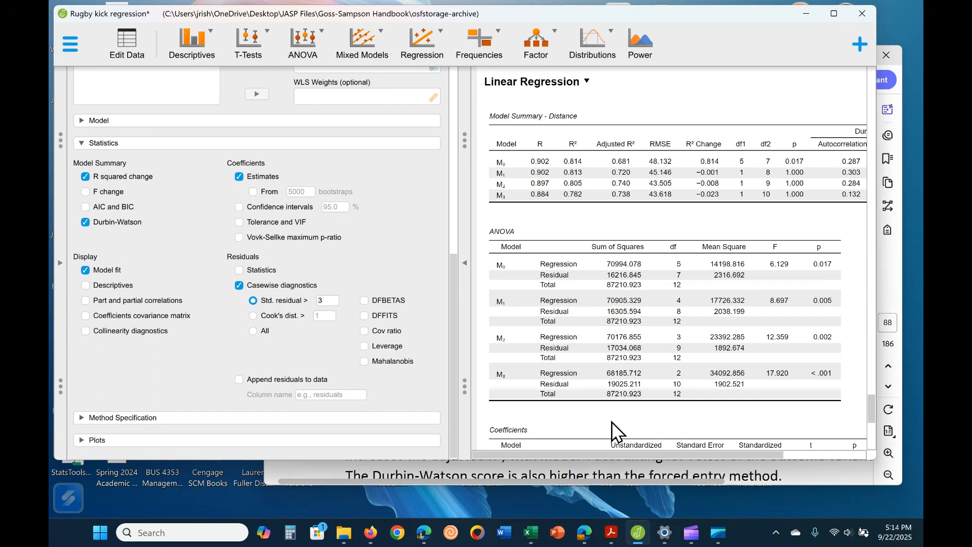
- Review the ANOVA and Coefficients tables for the backward regression models M₀ to M₃
{"action": "scroll", "coordinate": [613, 430], "scroll_direction": "down", "scroll_amount": 3}
{"action": "scroll", "coordinate": [613, 431], "scroll_direction": "up", "scroll_amount": 2}
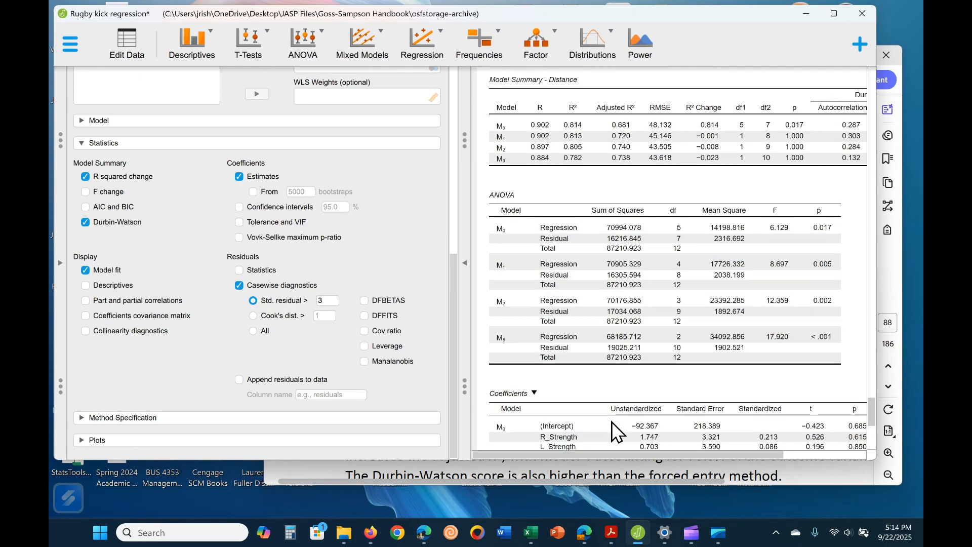
{"action": "scroll", "coordinate": [613, 426], "scroll_direction": "down", "scroll_amount": 5}
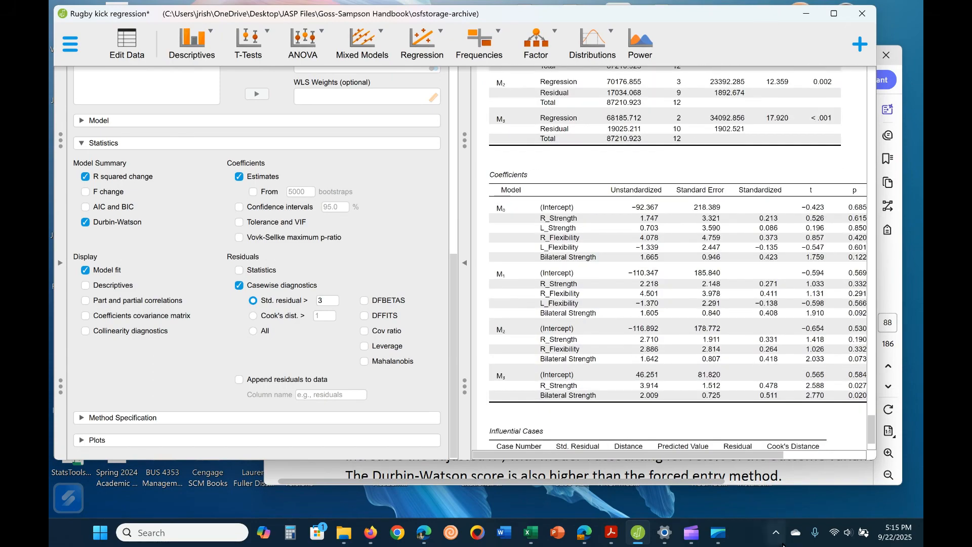
- Remove the R squared change statistic from the backward regression's Model Summary
{"action": "scroll", "coordinate": [708, 408], "scroll_direction": "up", "scroll_amount": 5}
{"action": "scroll", "coordinate": [720, 408], "scroll_direction": "down", "scroll_amount": 3}
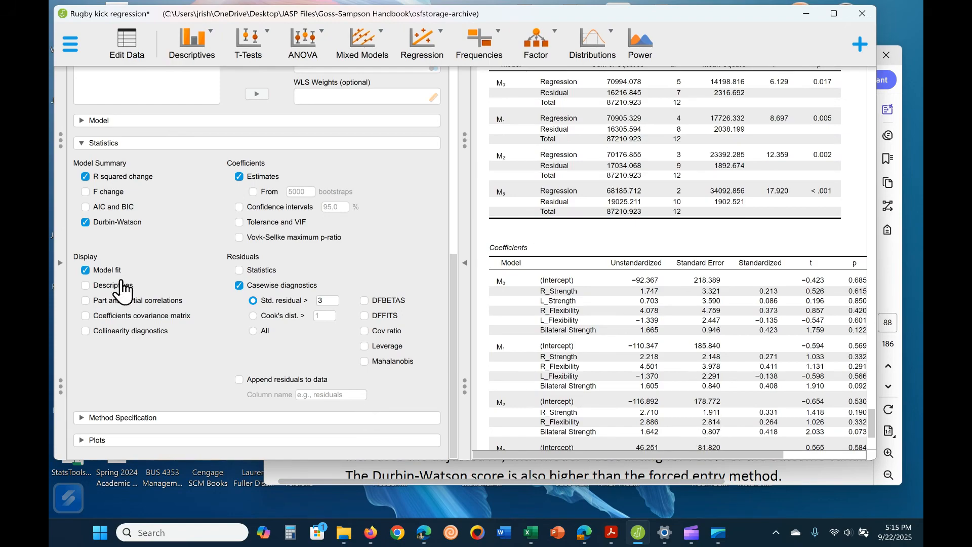
{"action": "left_click", "coordinate": [85, 177]}
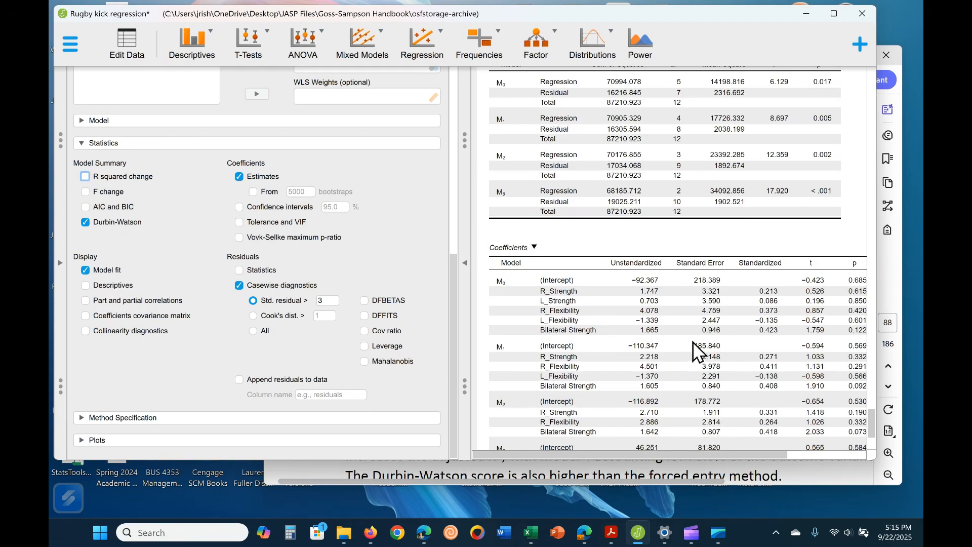
- Review the backward regression's Coefficients table across all models and its Influential Cases table
{"action": "mouse_move", "coordinate": [679, 456]}
{"action": "left_mouse_down"}
{"action": "mouse_move", "coordinate": [707, 462]}
{"action": "mouse_move", "coordinate": [683, 461]}
{"action": "left_mouse_up"}
{"action": "scroll", "coordinate": [579, 324], "scroll_direction": "down", "scroll_amount": 3}
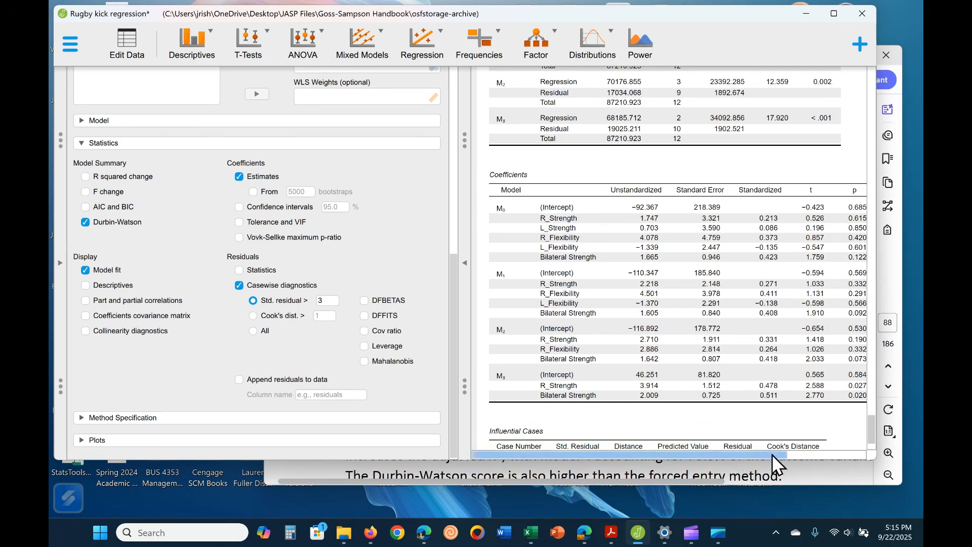
{"action": "left_click_drag", "start_coordinate": [772, 454], "coordinate": [819, 448]}
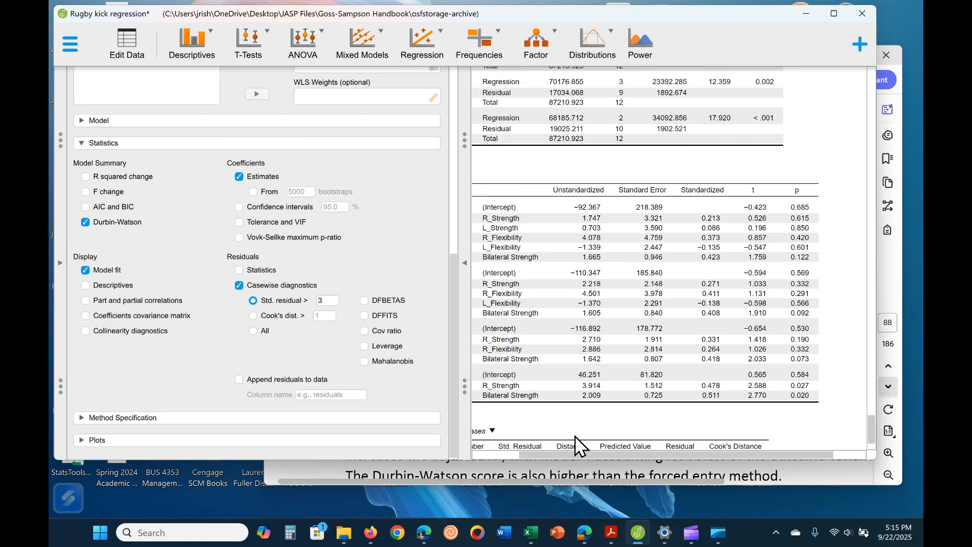
{"action": "left_click_drag", "start_coordinate": [588, 455], "coordinate": [446, 448]}
{"action": "scroll", "coordinate": [524, 375], "scroll_direction": "down", "scroll_amount": 1}
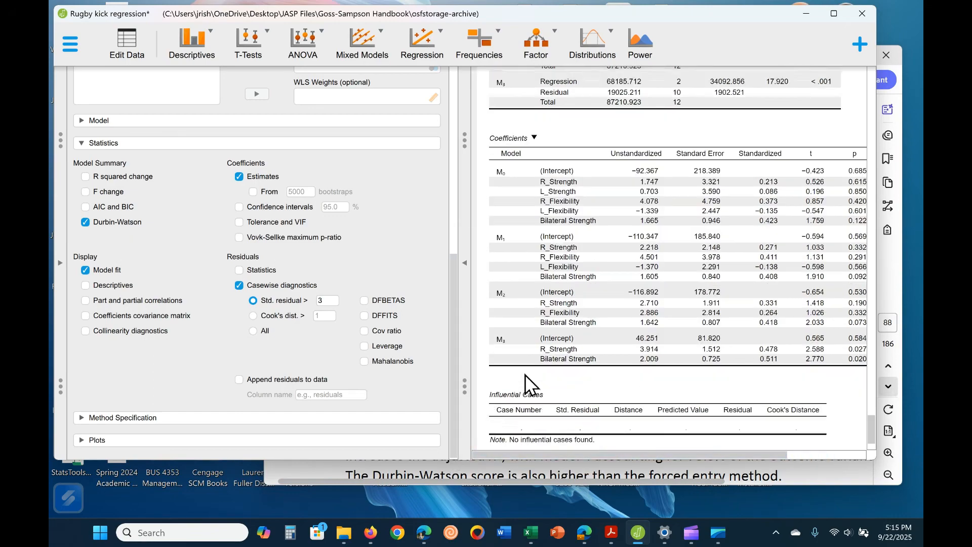
{"action": "scroll", "coordinate": [525, 375], "scroll_direction": "down", "scroll_amount": 1}
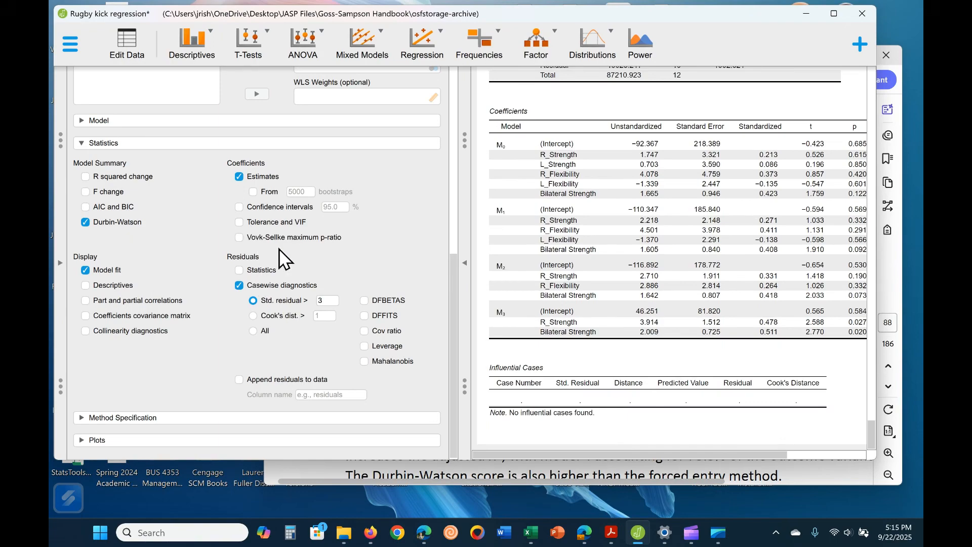
- Collapse the backward regression and start a new classical linear regression with Distance as the dependent variable
{"action": "scroll", "coordinate": [256, 251], "scroll_direction": "up", "scroll_amount": 5}
{"action": "scroll", "coordinate": [251, 253], "scroll_direction": "up", "scroll_amount": 2}
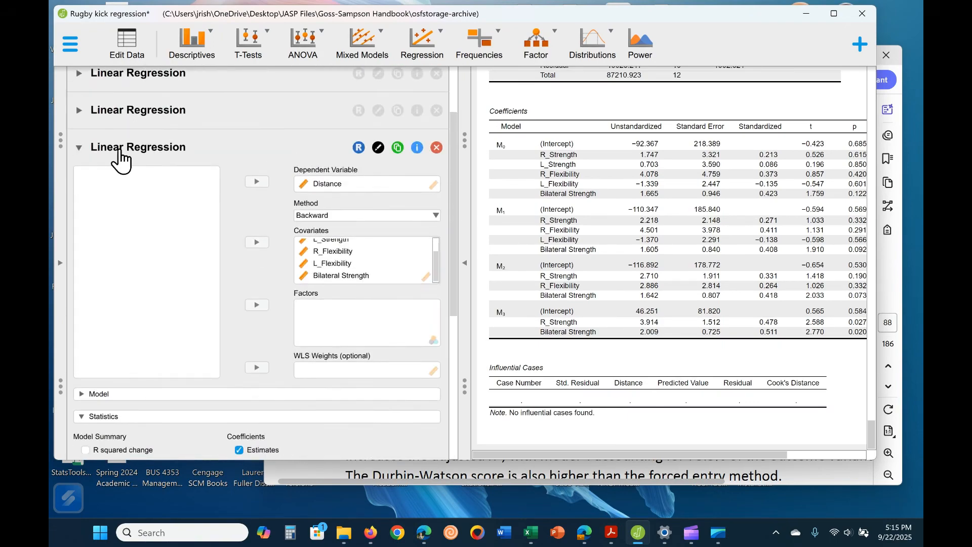
{"action": "left_click", "coordinate": [81, 159]}
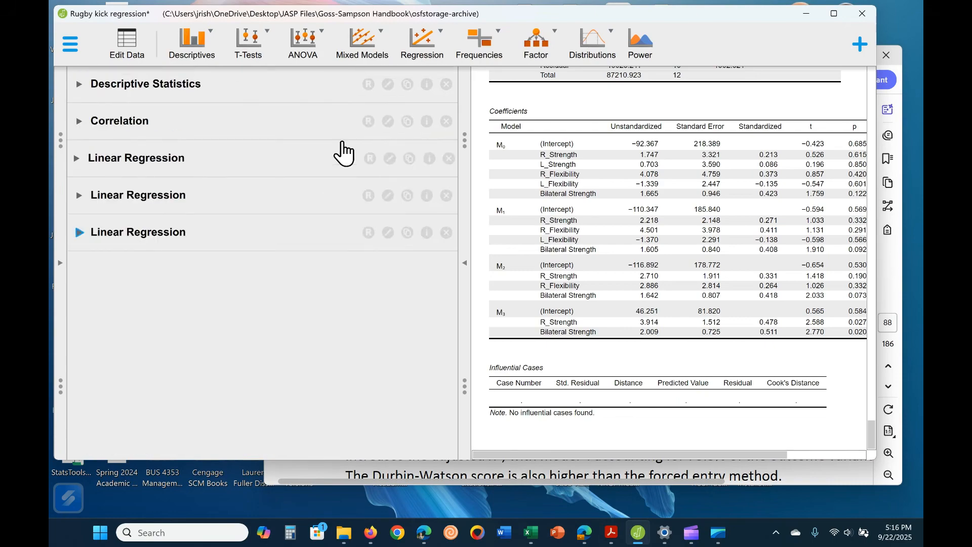
{"action": "left_click", "coordinate": [422, 51]}
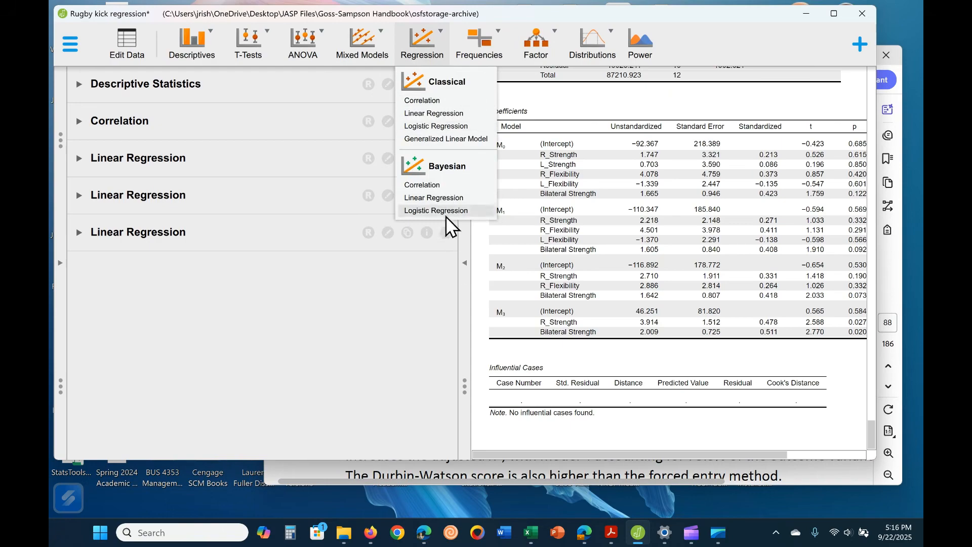
{"action": "left_click", "coordinate": [434, 113]}
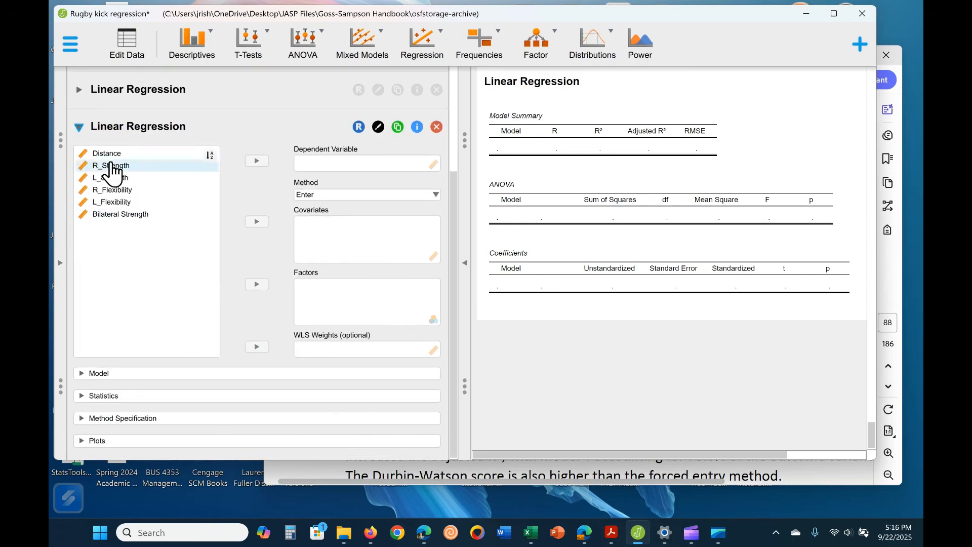
{"action": "left_click", "coordinate": [103, 153]}
{"action": "left_click", "coordinate": [257, 161]}
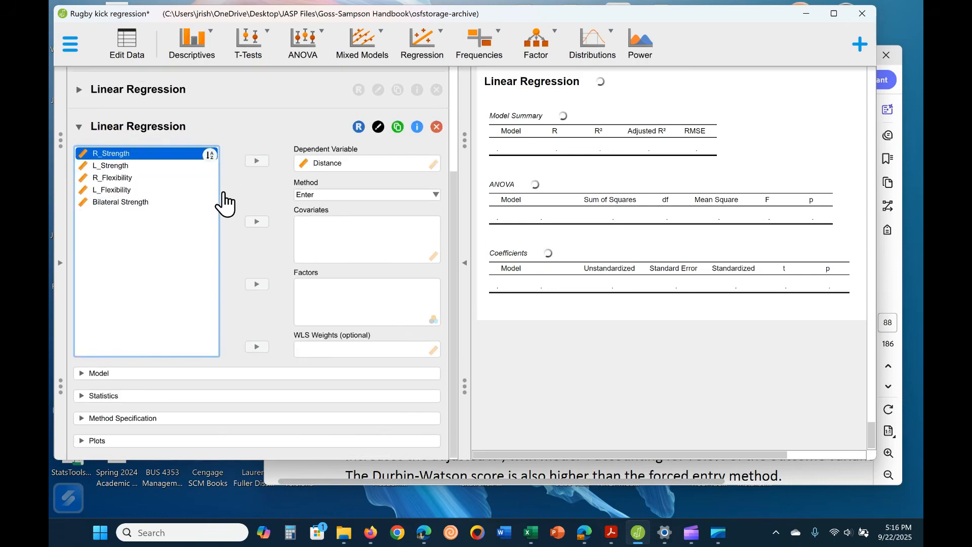
- Assign R_Strength, L_Strength, R_Flexibility, L_Flexibility and Bilateral Strength as covariates and set the regression method to Forward
{"action": "left_click", "coordinate": [264, 226]}
{"action": "left_click", "coordinate": [264, 226]}
{"action": "left_click", "coordinate": [264, 226]}
{"action": "left_click", "coordinate": [264, 226]}
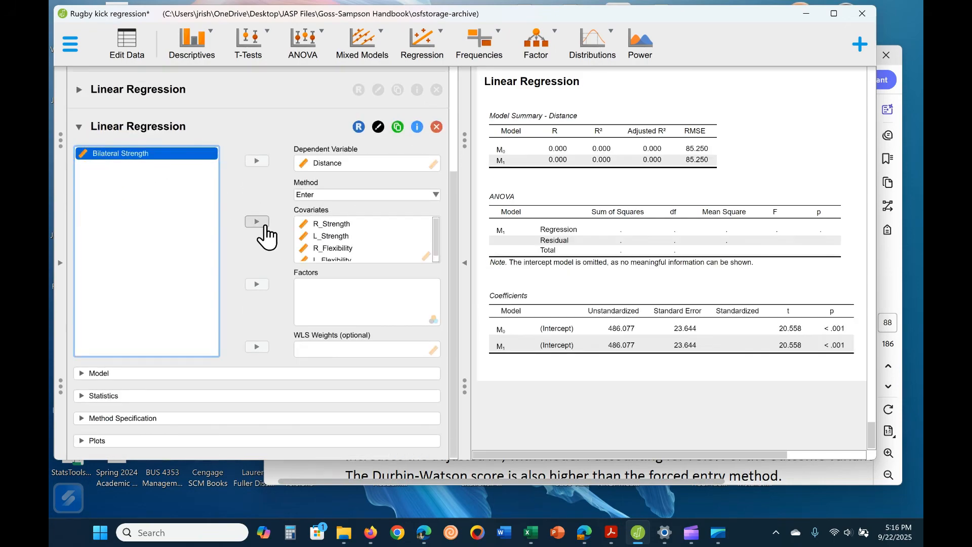
{"action": "left_click", "coordinate": [256, 223]}
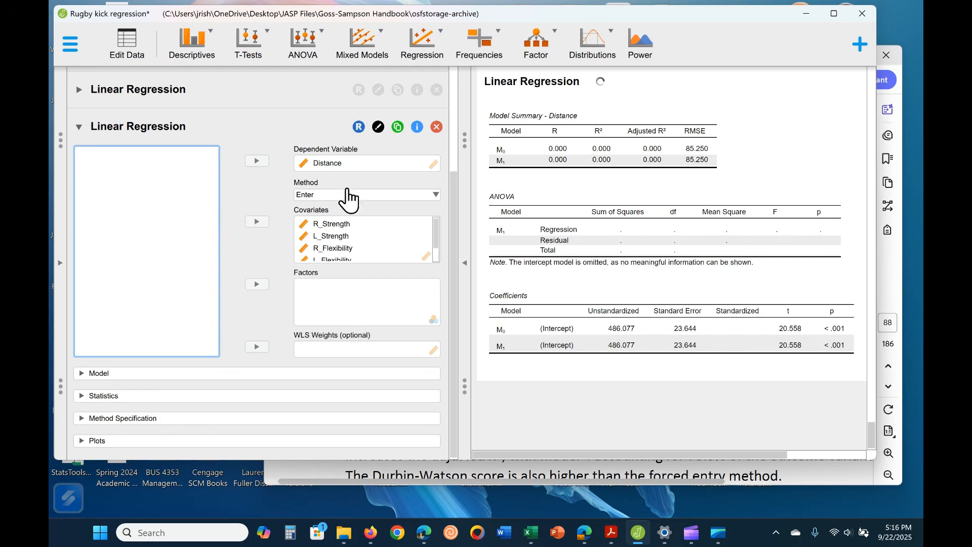
{"action": "left_click", "coordinate": [339, 196]}
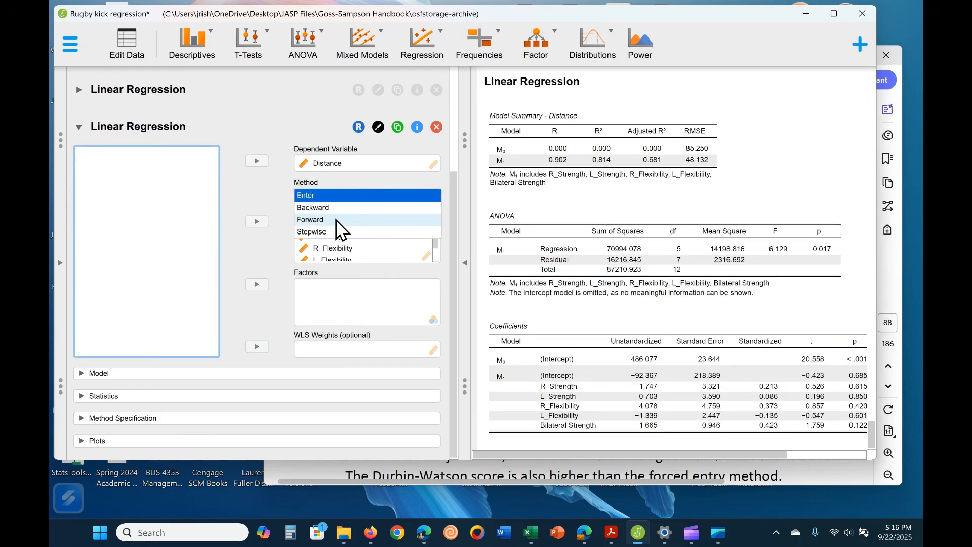
{"action": "left_click", "coordinate": [335, 220]}
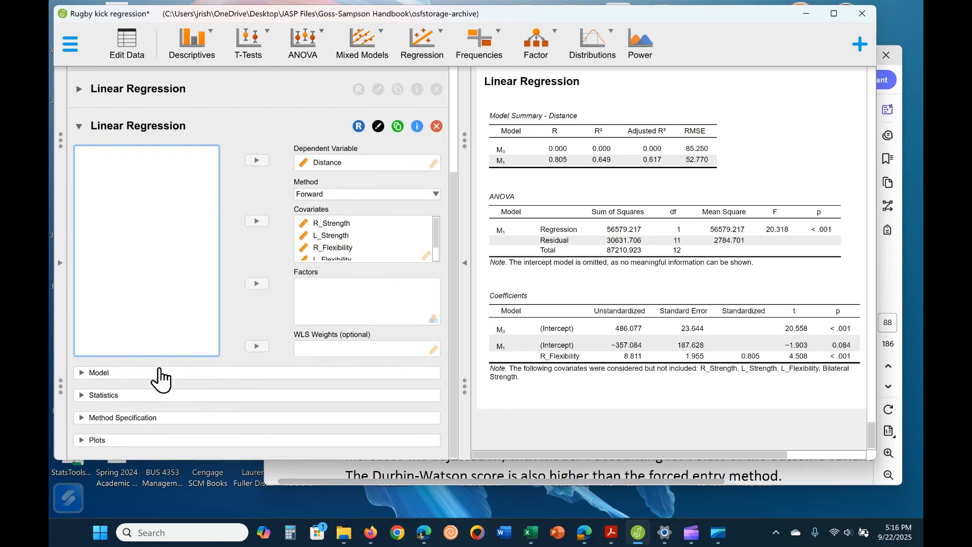
- Inspect the predictor terms specified for Model 0 and Model 1 in the forward regression, leaving them as they are
{"action": "left_click", "coordinate": [135, 368]}
{"action": "left_click", "coordinate": [138, 376]}
{"action": "scroll", "coordinate": [584, 389], "scroll_direction": "down", "scroll_amount": 1}
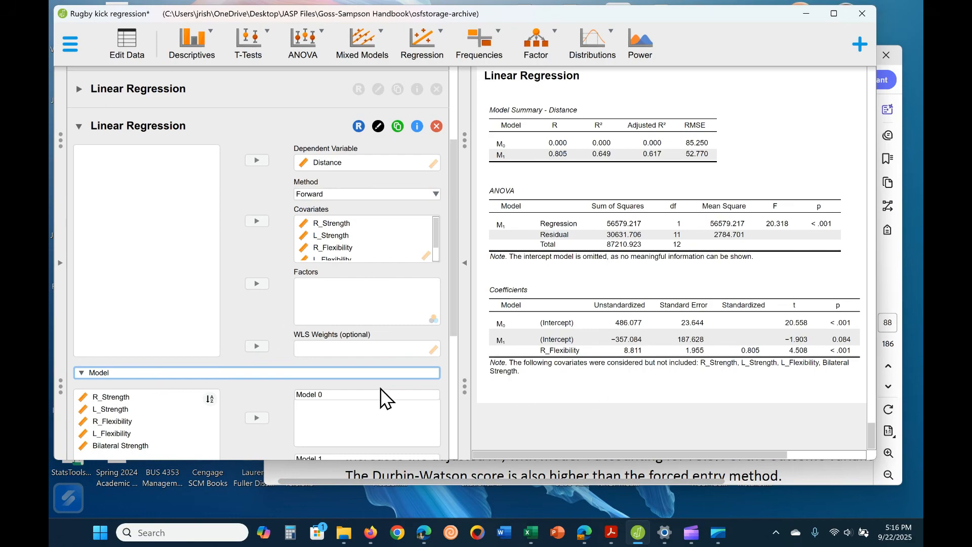
{"action": "scroll", "coordinate": [233, 363], "scroll_direction": "down", "scroll_amount": 3}
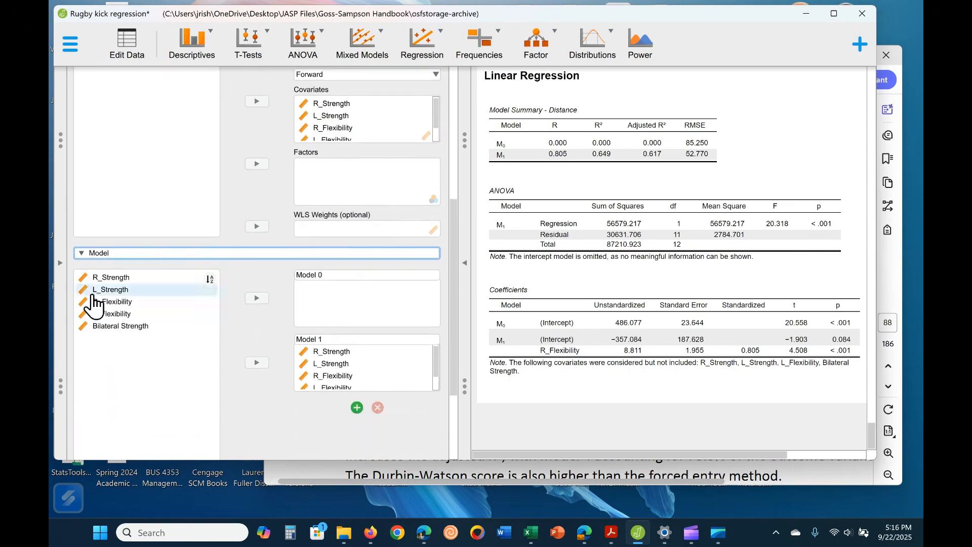
{"action": "scroll", "coordinate": [254, 354], "scroll_direction": "down", "scroll_amount": 2}
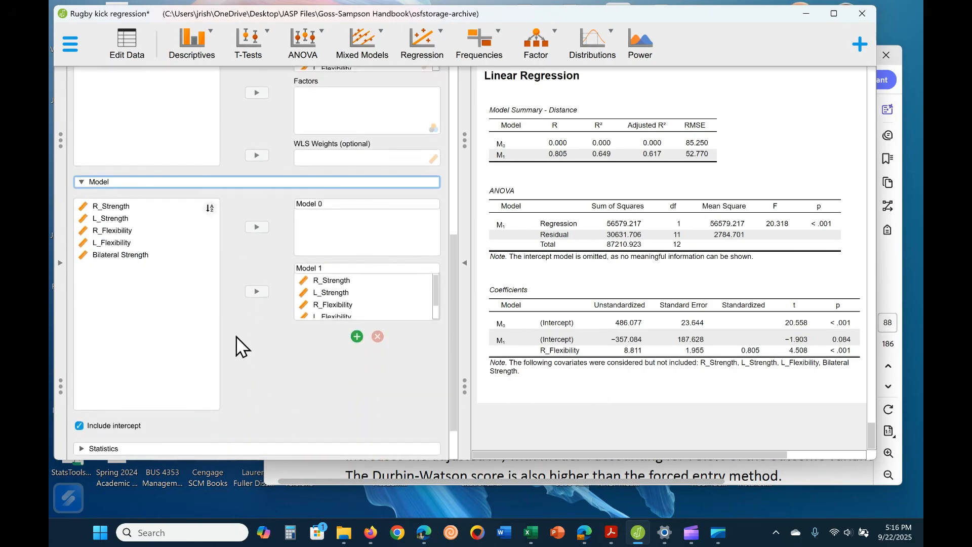
{"action": "scroll", "coordinate": [236, 339], "scroll_direction": "down", "scroll_amount": 2}
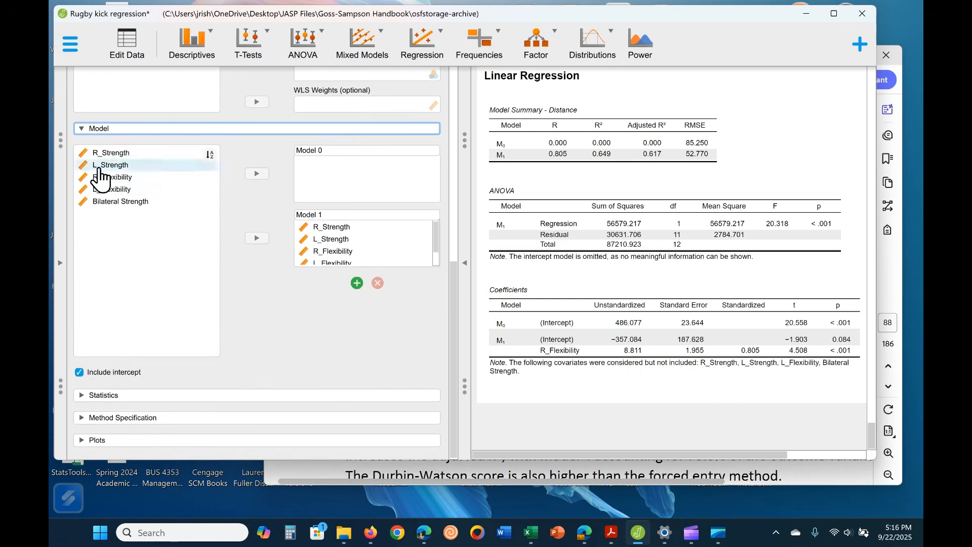
{"action": "left_click", "coordinate": [97, 129]}
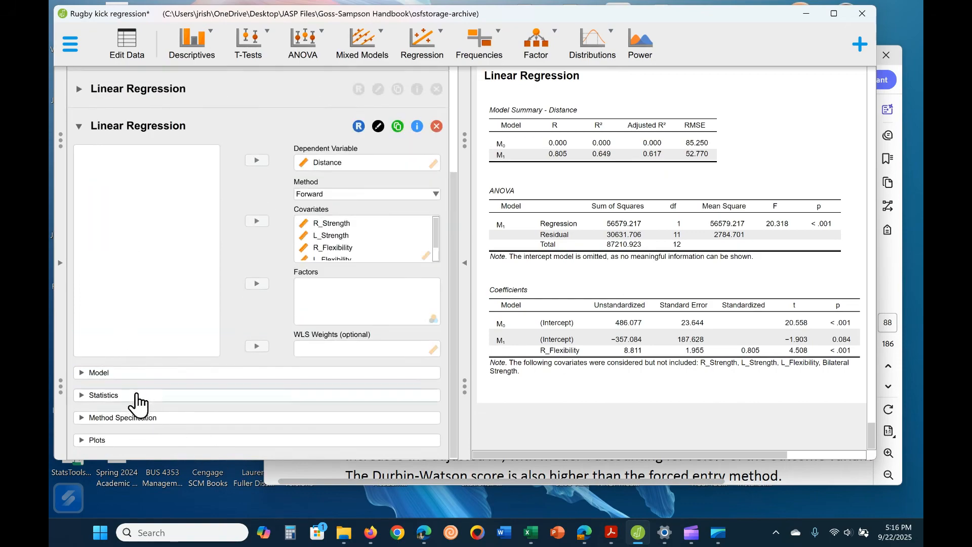
- Add the Durbin-Watson statistic to the forward regression's Model Summary
{"action": "left_click", "coordinate": [136, 395]}
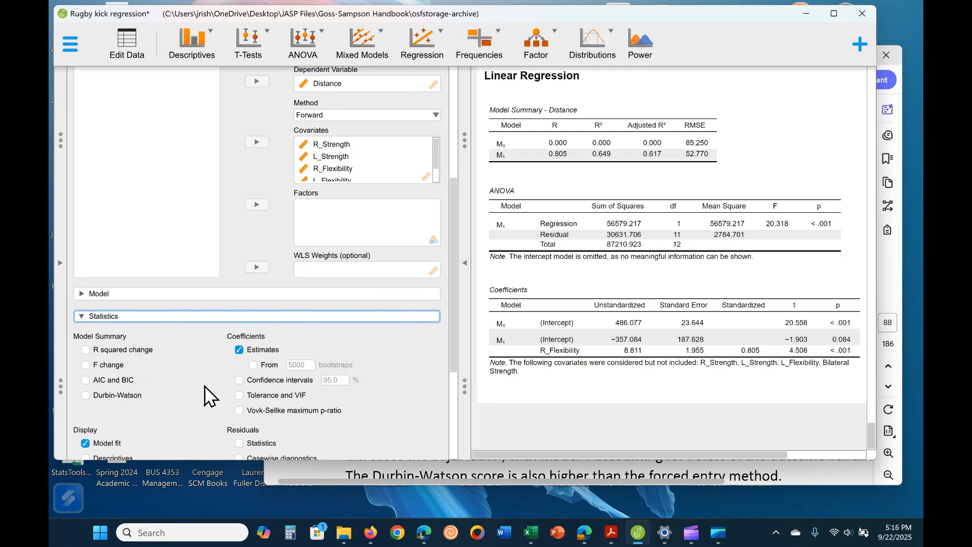
{"action": "left_click", "coordinate": [94, 399]}
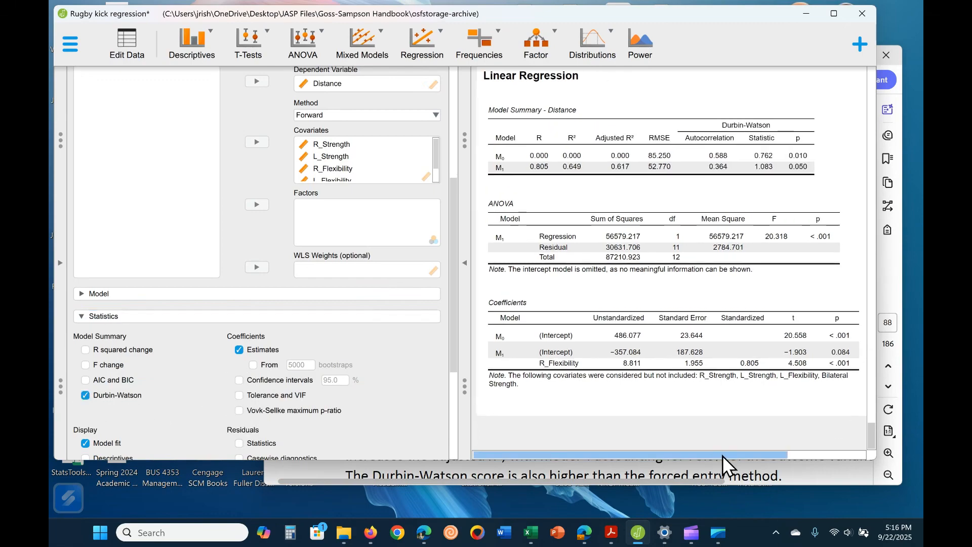
{"action": "mouse_move", "coordinate": [723, 456]}
{"action": "left_mouse_down"}
{"action": "mouse_move", "coordinate": [750, 458]}
{"action": "mouse_move", "coordinate": [740, 461]}
{"action": "left_mouse_up"}
- Compare the Model Summary, ANOVA and Coefficients tables of the earlier forced-entry and backward regressions with the forward regression
{"action": "scroll", "coordinate": [719, 415], "scroll_direction": "up", "scroll_amount": 1}
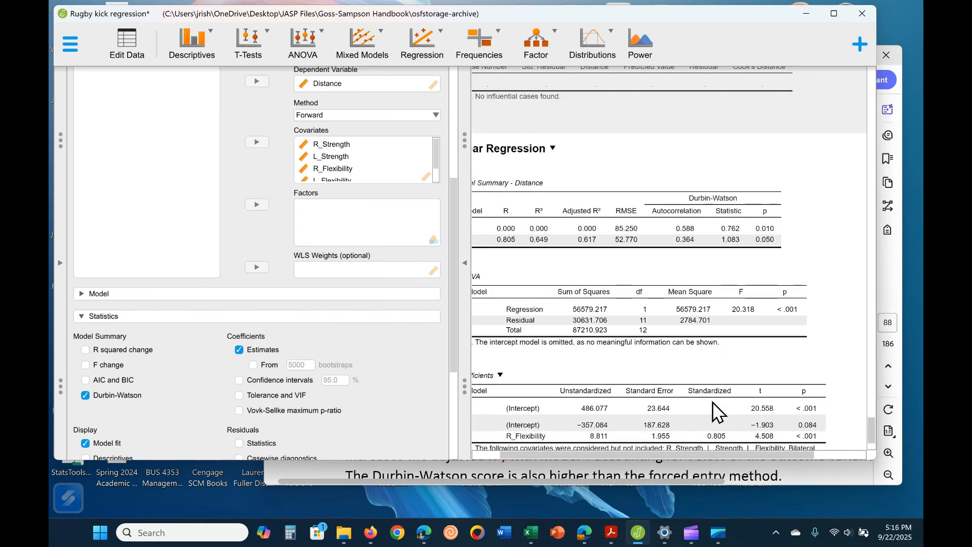
{"action": "scroll", "coordinate": [713, 403], "scroll_direction": "up", "scroll_amount": 5}
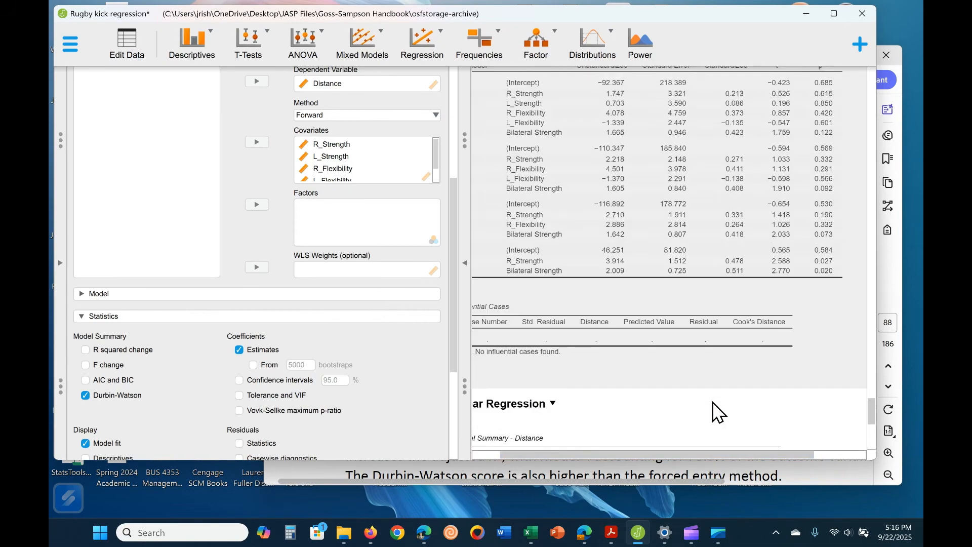
{"action": "scroll", "coordinate": [714, 402], "scroll_direction": "down", "scroll_amount": 10}
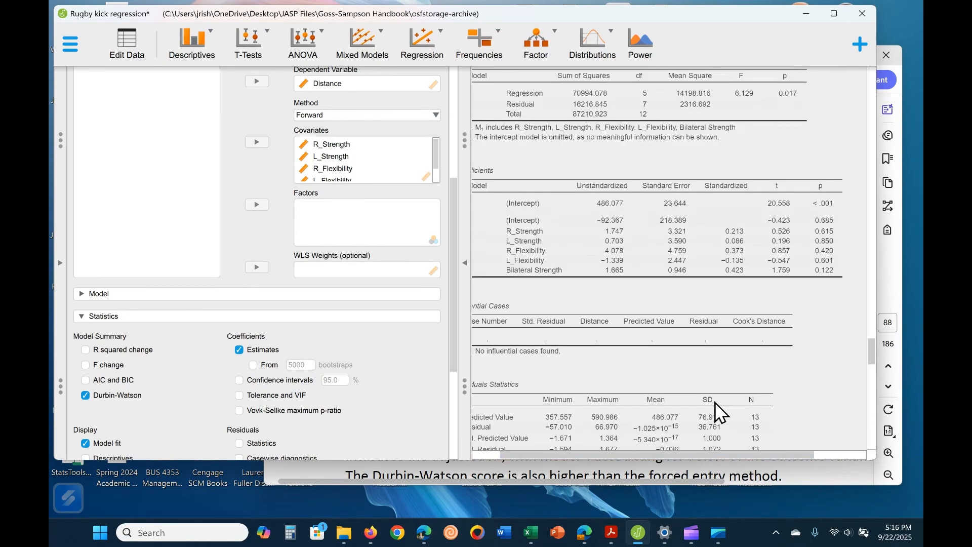
{"action": "scroll", "coordinate": [715, 402], "scroll_direction": "up", "scroll_amount": 1}
{"action": "scroll", "coordinate": [715, 402], "scroll_direction": "up", "scroll_amount": 5}
{"action": "left_click", "coordinate": [715, 402]}
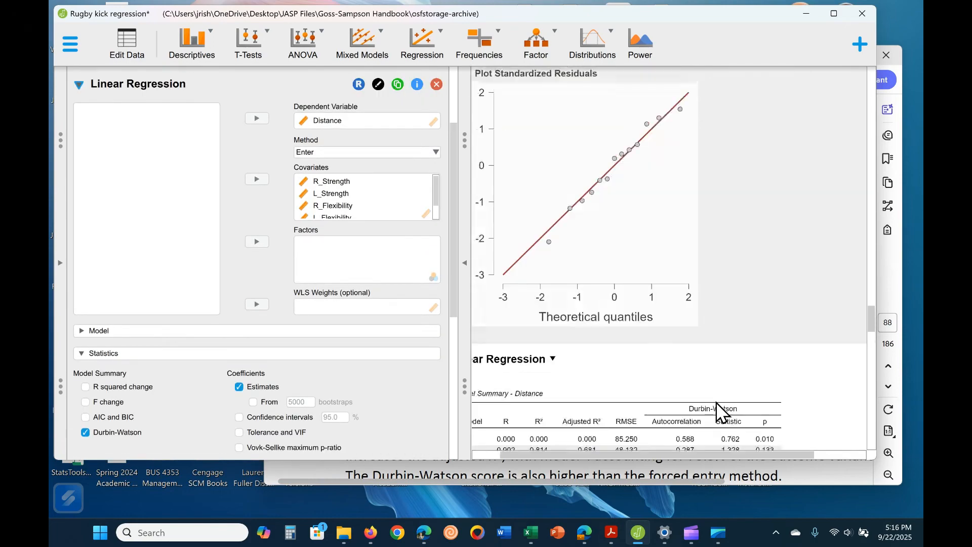
{"action": "scroll", "coordinate": [699, 371], "scroll_direction": "down", "scroll_amount": 5}
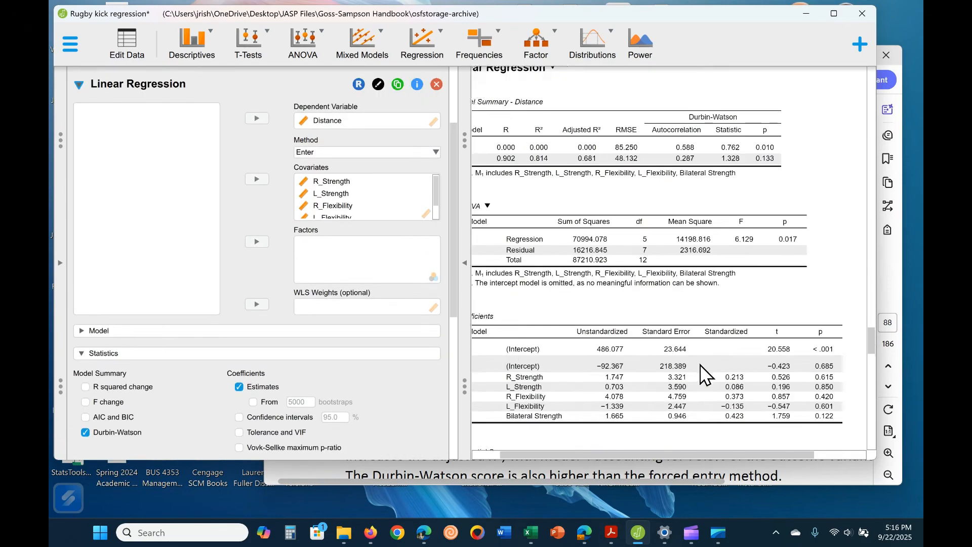
{"action": "scroll", "coordinate": [700, 365], "scroll_direction": "down", "scroll_amount": 5}
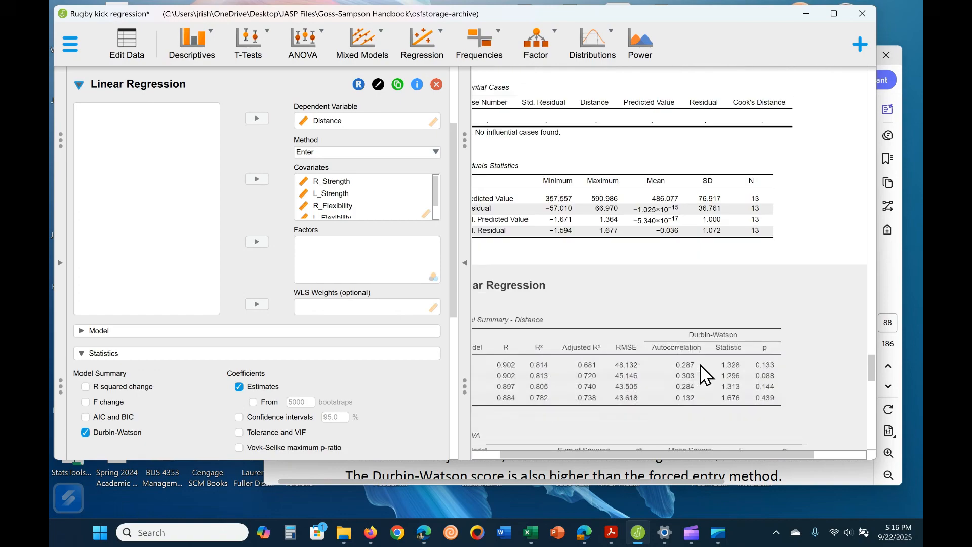
{"action": "left_click", "coordinate": [702, 363]}
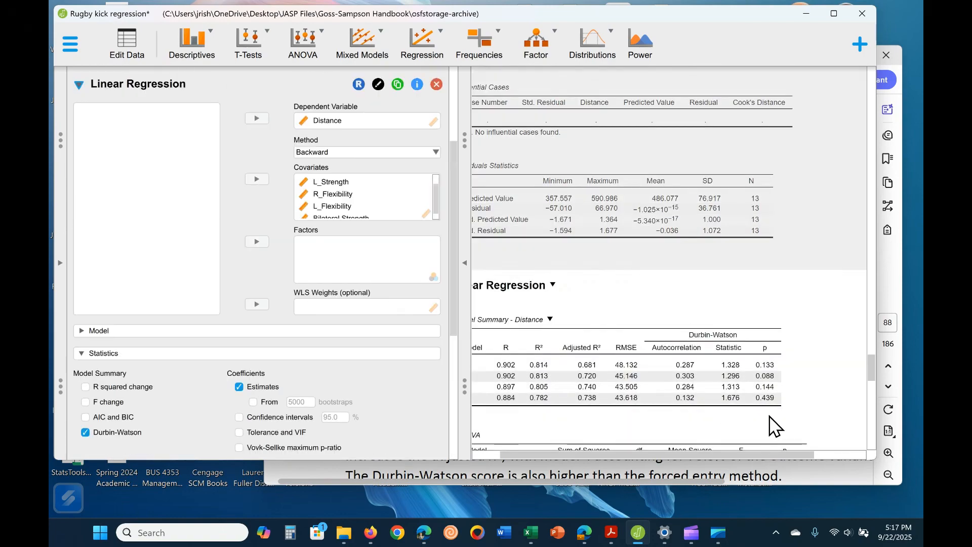
{"action": "scroll", "coordinate": [764, 422], "scroll_direction": "down", "scroll_amount": 1}
{"action": "scroll", "coordinate": [762, 418], "scroll_direction": "down", "scroll_amount": 8}
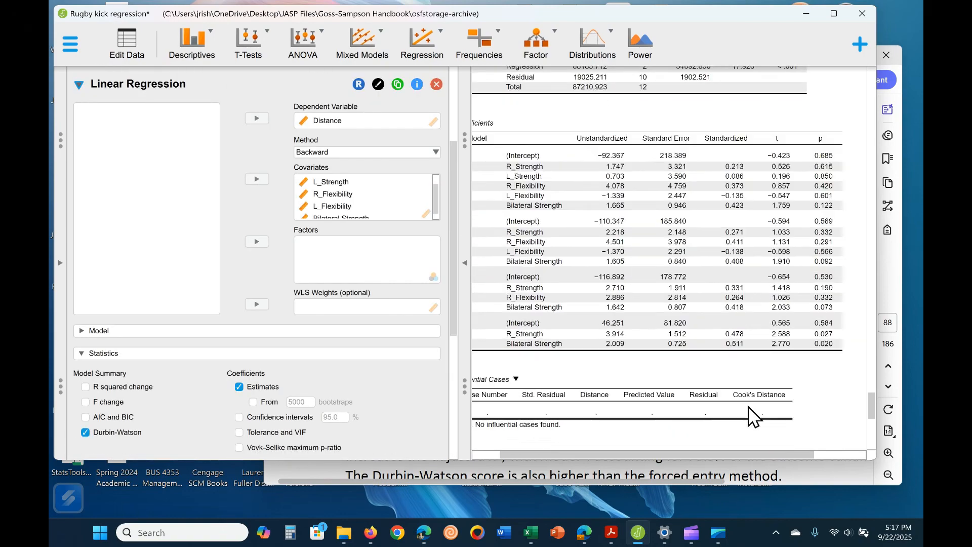
{"action": "left_click_drag", "start_coordinate": [743, 459], "coordinate": [577, 394]}
{"action": "scroll", "coordinate": [582, 390], "scroll_direction": "down", "scroll_amount": 3}
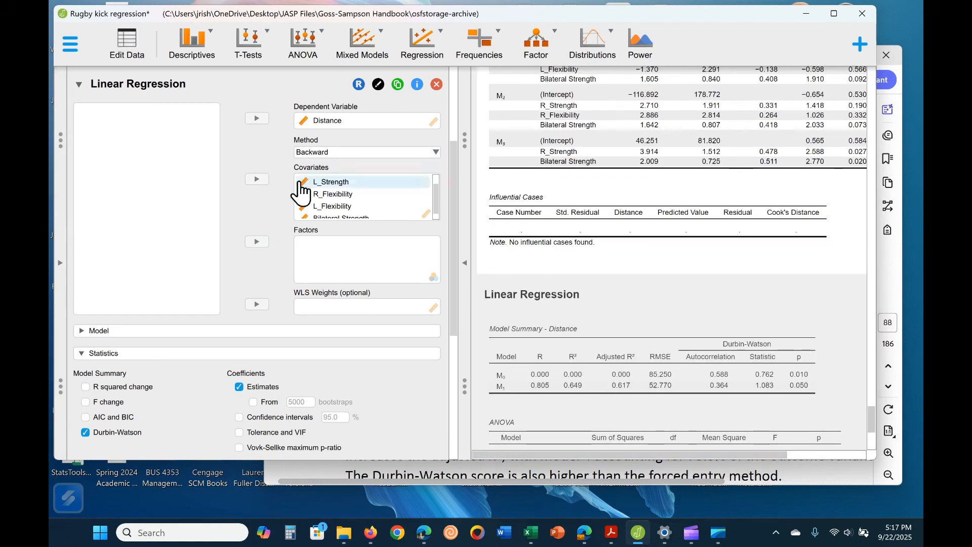
- Return to the forward regression and review its Model Summary, ANOVA and Coefficients tables
{"action": "left_click", "coordinate": [737, 320]}
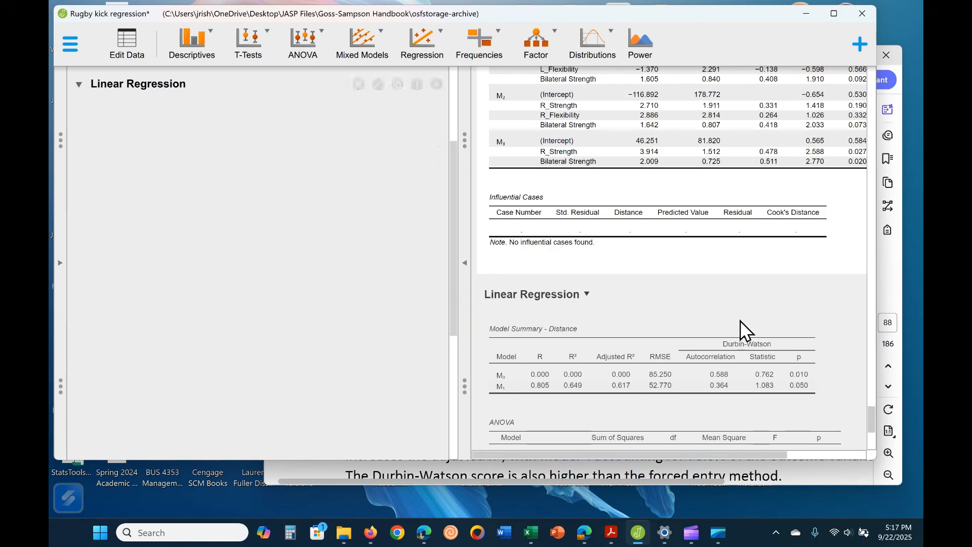
{"action": "left_click", "coordinate": [155, 276]}
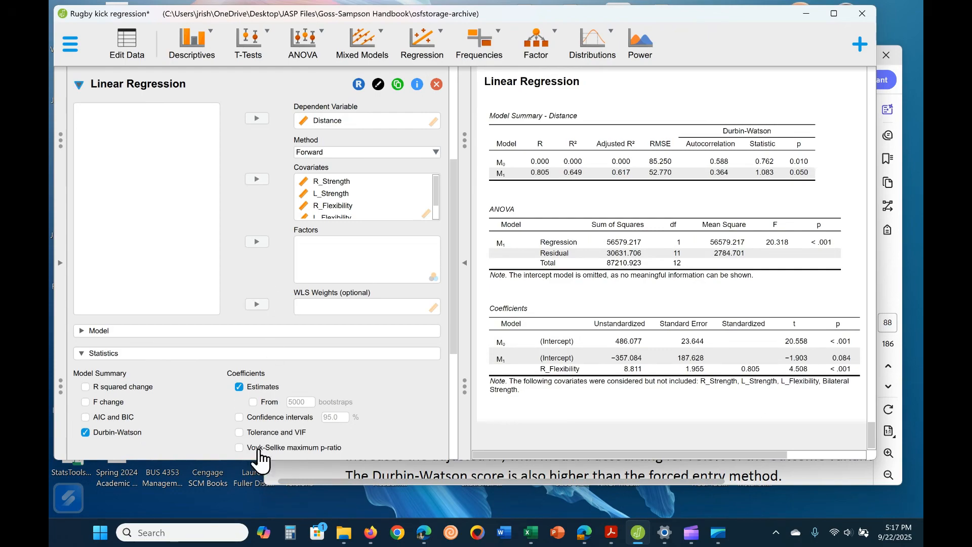
{"action": "left_click_drag", "start_coordinate": [562, 458], "coordinate": [658, 453]}
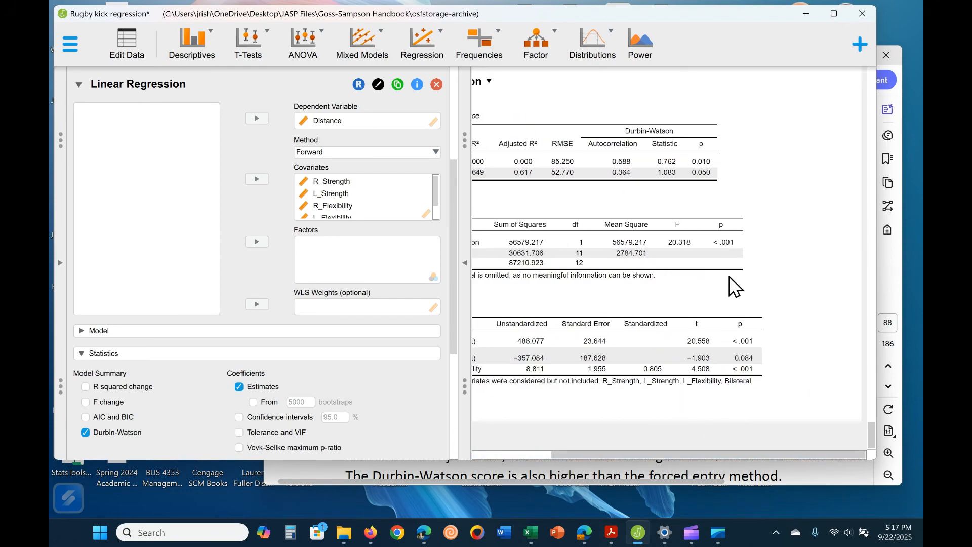
{"action": "scroll", "coordinate": [735, 396], "scroll_direction": "up", "scroll_amount": 3}
{"action": "scroll", "coordinate": [729, 390], "scroll_direction": "down", "scroll_amount": 2}
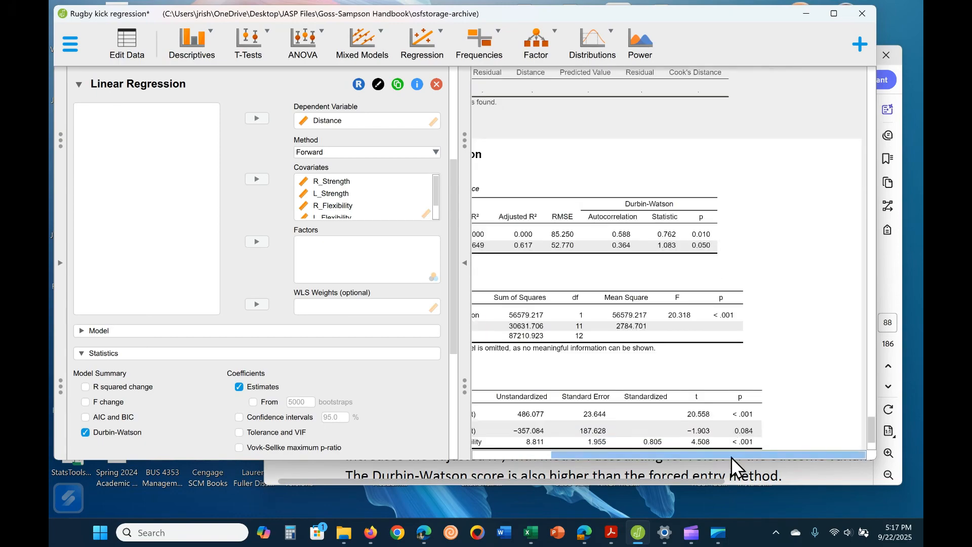
- Add residual statistics and casewise diagnostics to the forward regression
{"action": "left_click_drag", "start_coordinate": [731, 457], "coordinate": [653, 458]}
{"action": "scroll", "coordinate": [225, 339], "scroll_direction": "down", "scroll_amount": 3}
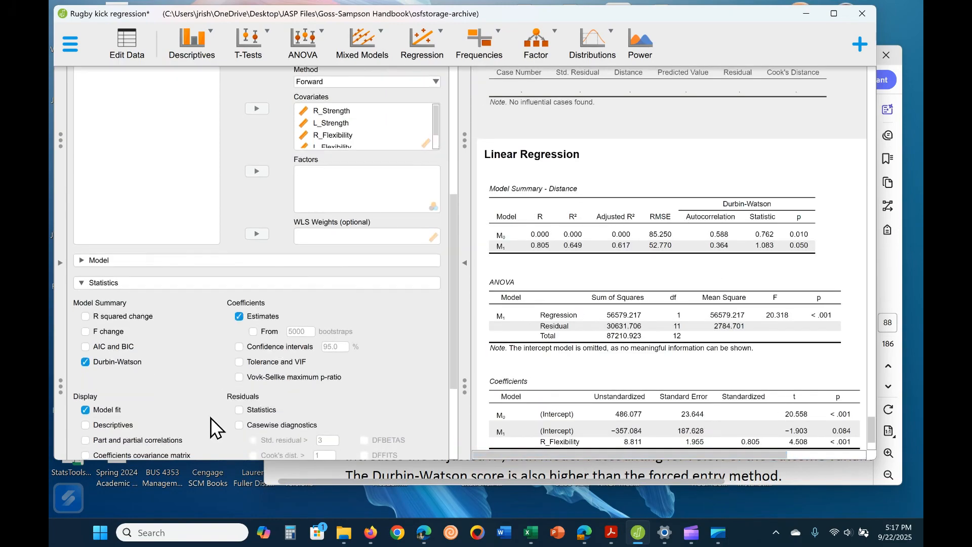
{"action": "left_click", "coordinate": [239, 425]}
{"action": "left_click", "coordinate": [239, 409]}
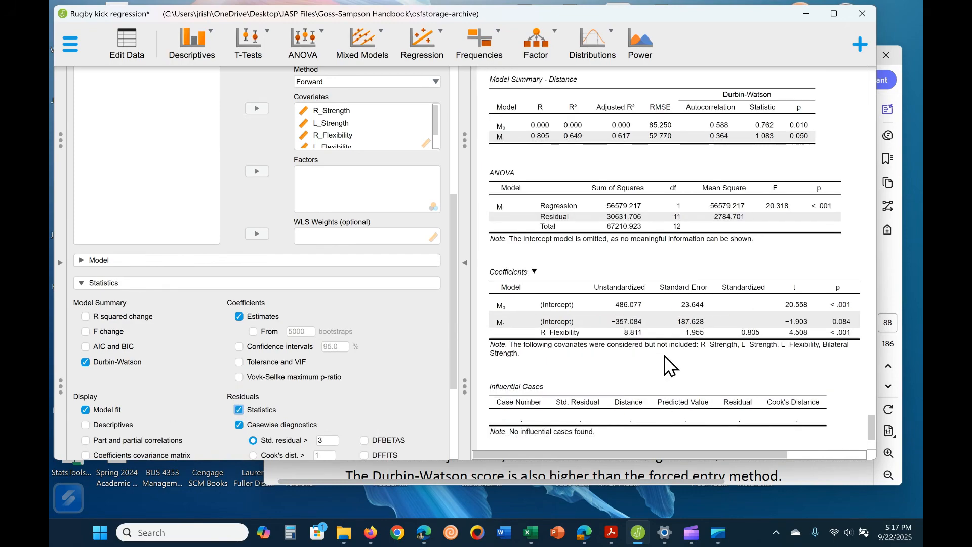
- Review the forward regression's Coefficients, Influential Cases and Residuals Statistics tables, comparing them with the backward regression's coefficients
{"action": "scroll", "coordinate": [142, 435], "scroll_direction": "down", "scroll_amount": 2}
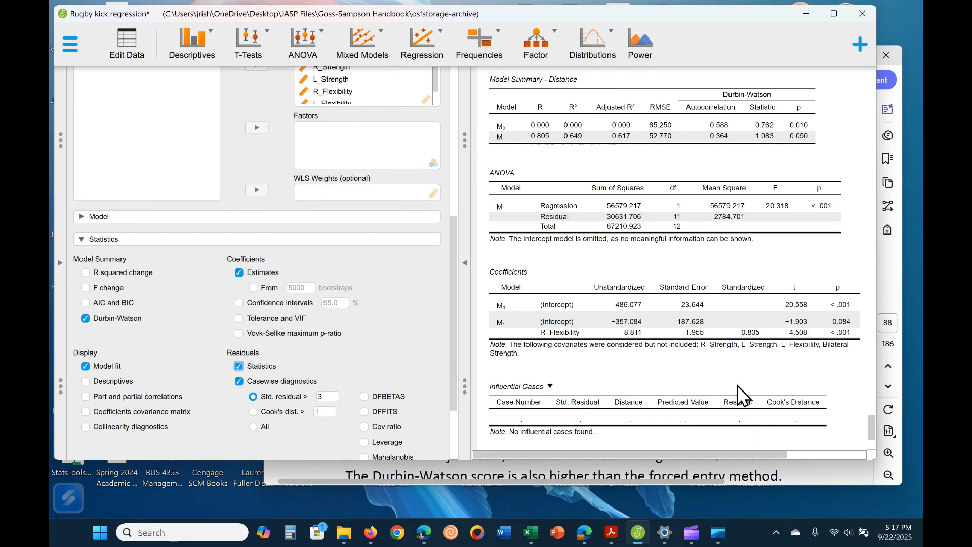
{"action": "scroll", "coordinate": [354, 311], "scroll_direction": "down", "scroll_amount": 2}
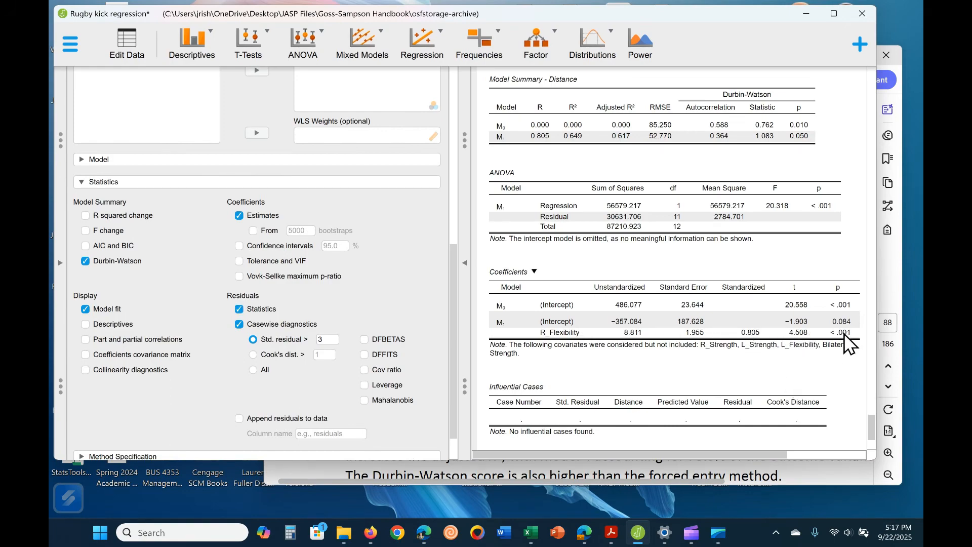
{"action": "scroll", "coordinate": [744, 388], "scroll_direction": "up", "scroll_amount": 1}
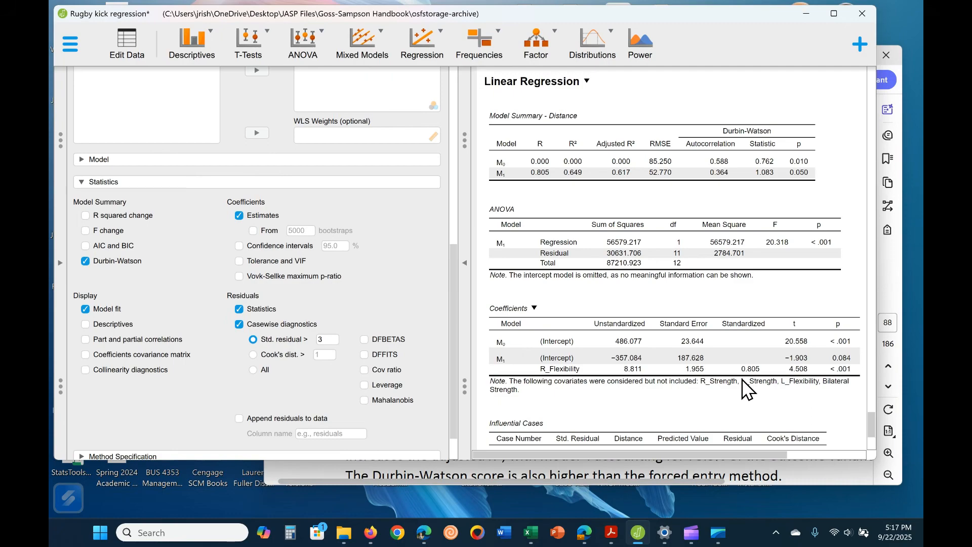
{"action": "scroll", "coordinate": [745, 388], "scroll_direction": "down", "scroll_amount": 5}
{"action": "scroll", "coordinate": [743, 379], "scroll_direction": "up", "scroll_amount": 3}
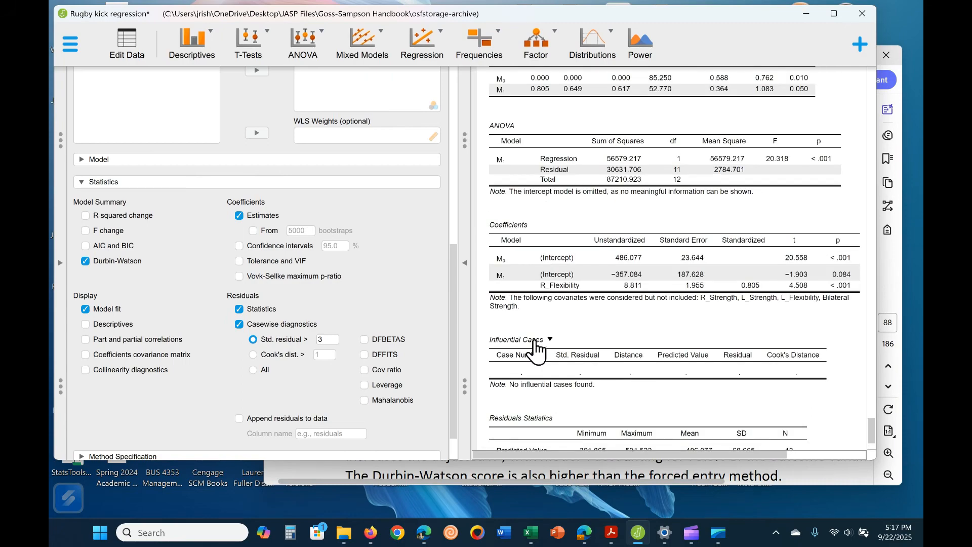
{"action": "scroll", "coordinate": [562, 309], "scroll_direction": "up", "scroll_amount": 2}
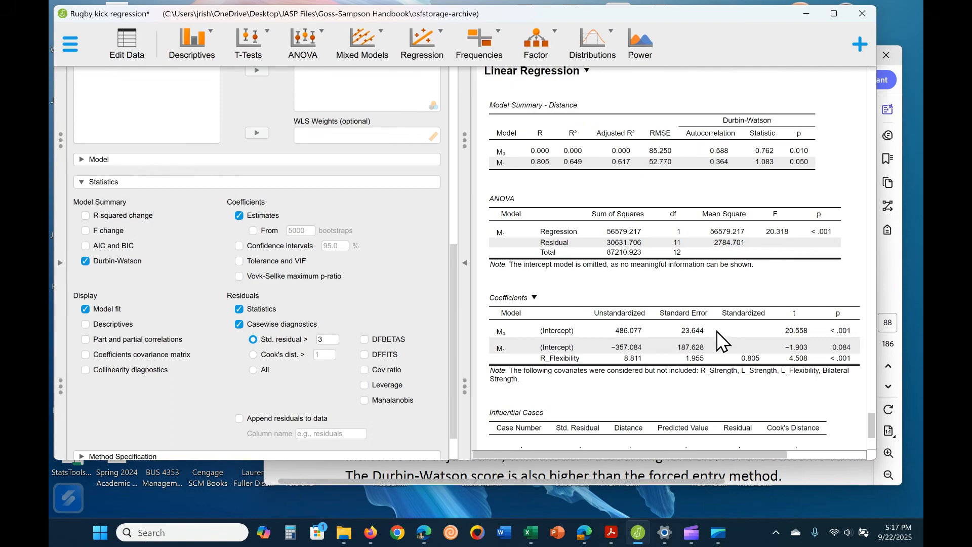
{"action": "scroll", "coordinate": [717, 329], "scroll_direction": "up", "scroll_amount": 8}
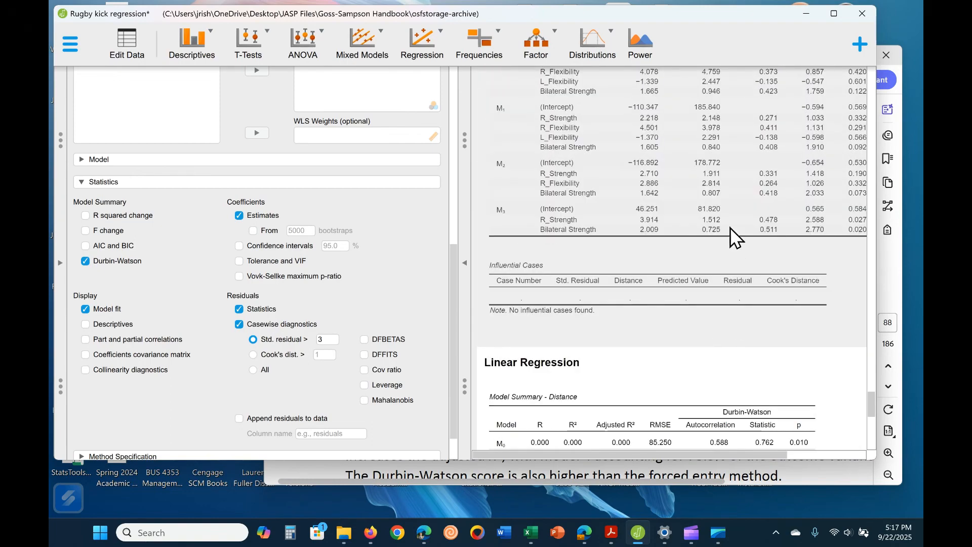
{"action": "left_click", "coordinate": [730, 227]}
{"action": "scroll", "coordinate": [713, 372], "scroll_direction": "down", "scroll_amount": 12}
{"action": "left_click", "coordinate": [681, 432]}
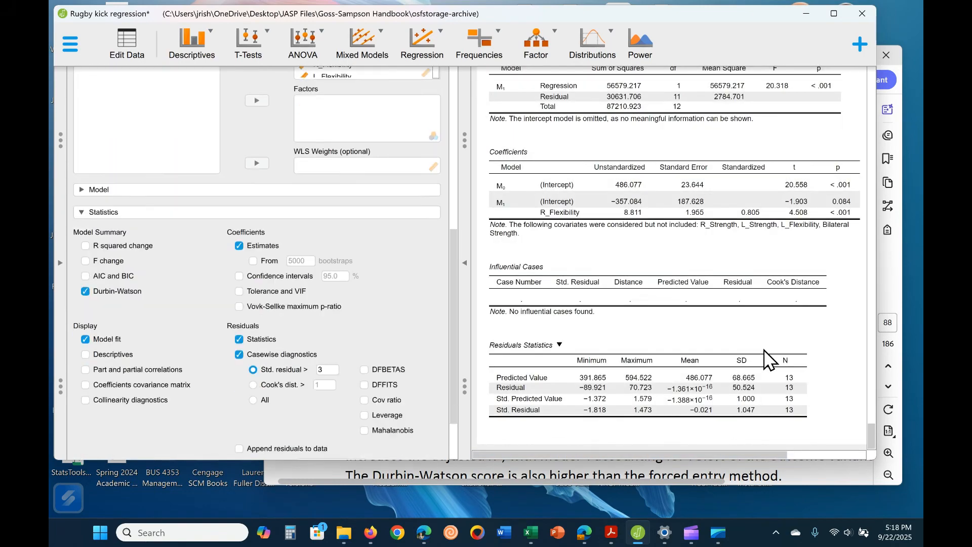
{"action": "scroll", "coordinate": [352, 419], "scroll_direction": "up", "scroll_amount": 5}
{"action": "scroll", "coordinate": [162, 359], "scroll_direction": "down", "scroll_amount": 3}
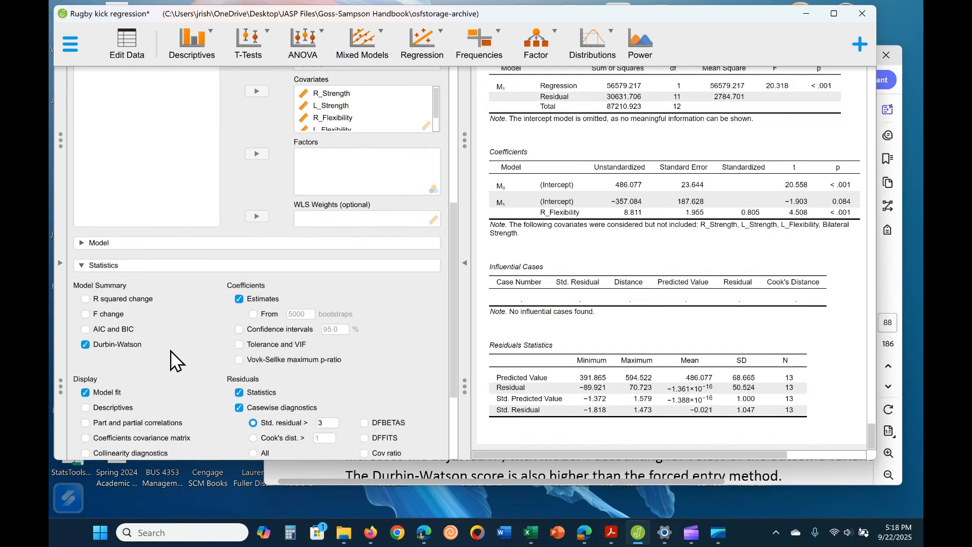
- Switch to the PDF handbook to check its backward-method ANOVA table, and return to the forward regression's settings in JASP
{"action": "left_click", "coordinate": [630, 484]}
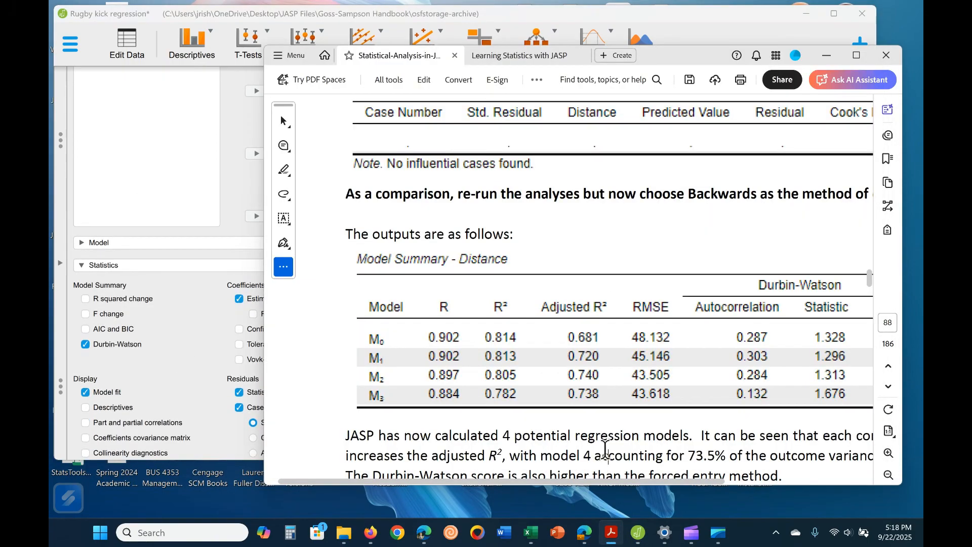
{"action": "scroll", "coordinate": [606, 449], "scroll_direction": "down", "scroll_amount": 5}
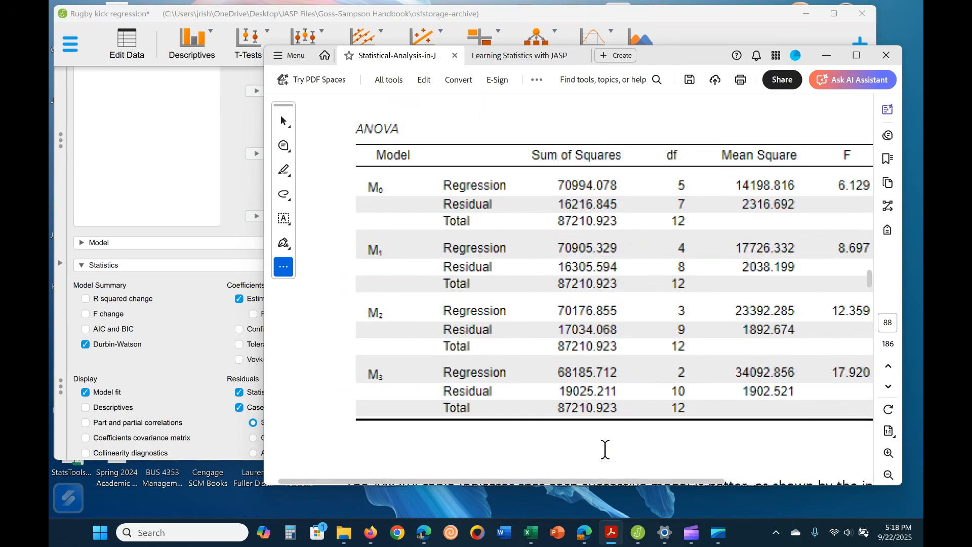
{"action": "left_click", "coordinate": [211, 337]}
{"action": "scroll", "coordinate": [211, 337], "scroll_direction": "up", "scroll_amount": 2}
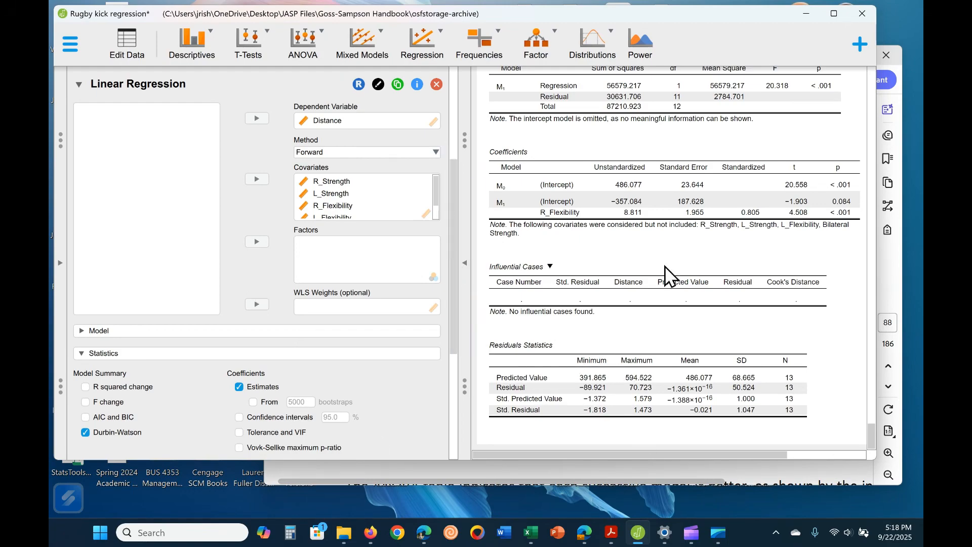
- Switch to the PDF handbook and review its casewise diagnostics section and the backward method's Model Summary, ANOVA and Coefficients tables
{"action": "left_click", "coordinate": [884, 279]}
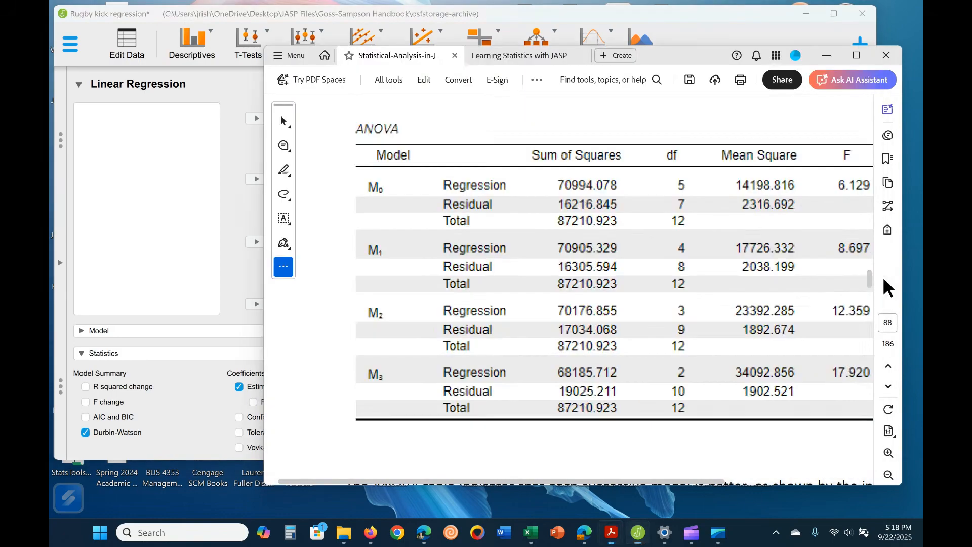
{"action": "scroll", "coordinate": [597, 326], "scroll_direction": "down", "scroll_amount": 5}
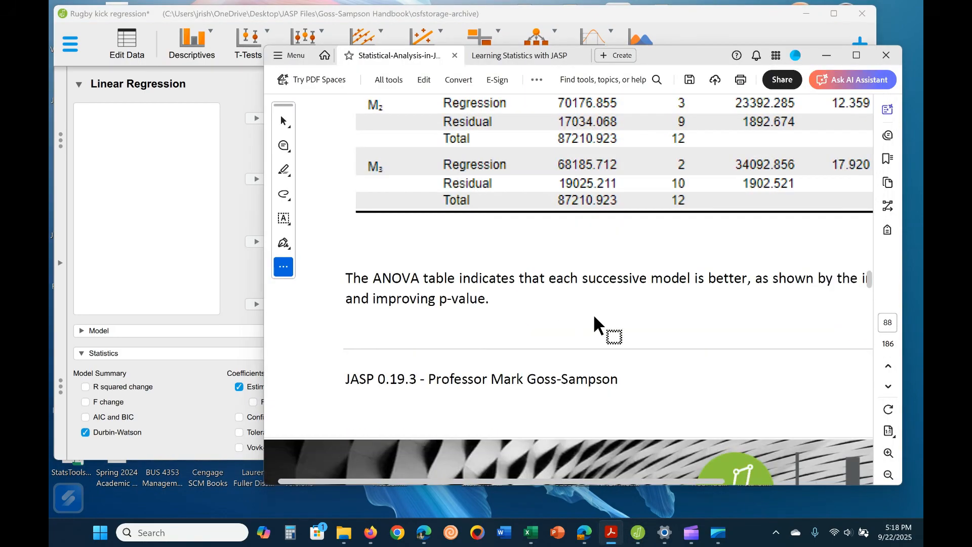
{"action": "scroll", "coordinate": [614, 323], "scroll_direction": "up", "scroll_amount": 7}
{"action": "scroll", "coordinate": [650, 348], "scroll_direction": "up", "scroll_amount": 3}
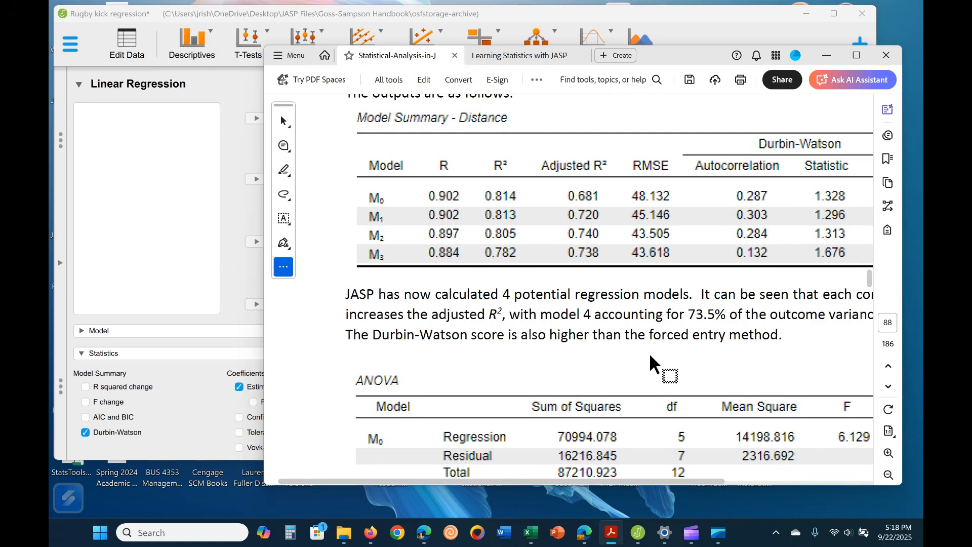
{"action": "scroll", "coordinate": [650, 354], "scroll_direction": "up", "scroll_amount": 4}
{"action": "scroll", "coordinate": [650, 358], "scroll_direction": "up", "scroll_amount": 4}
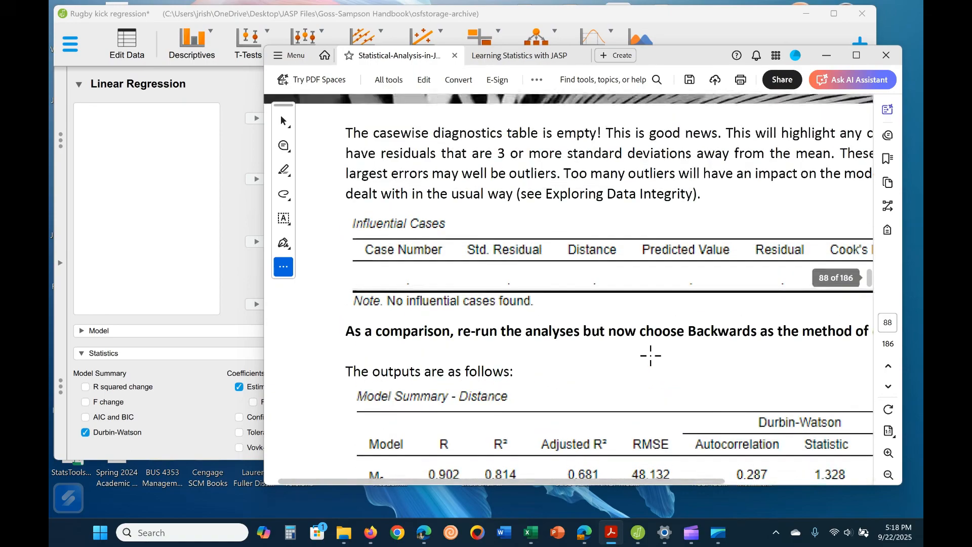
{"action": "scroll", "coordinate": [652, 395], "scroll_direction": "down", "scroll_amount": 9}
{"action": "scroll", "coordinate": [653, 391], "scroll_direction": "down", "scroll_amount": 12}
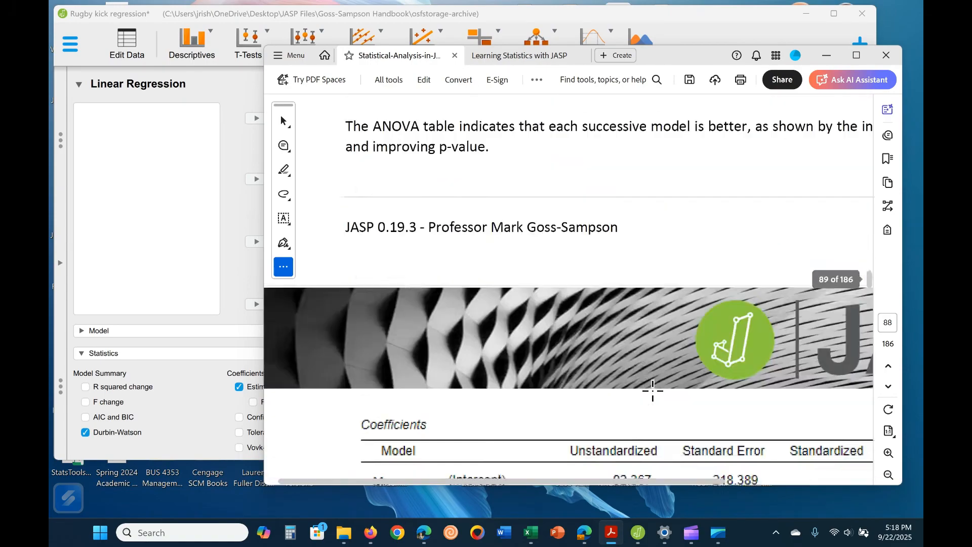
{"action": "scroll", "coordinate": [653, 391], "scroll_direction": "up", "scroll_amount": 10}
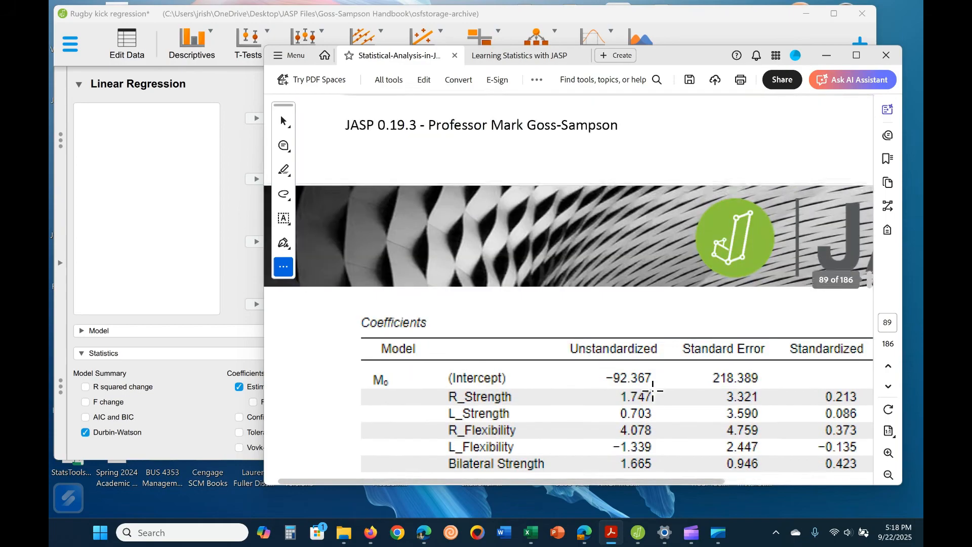
{"action": "scroll", "coordinate": [653, 390], "scroll_direction": "up", "scroll_amount": 9}
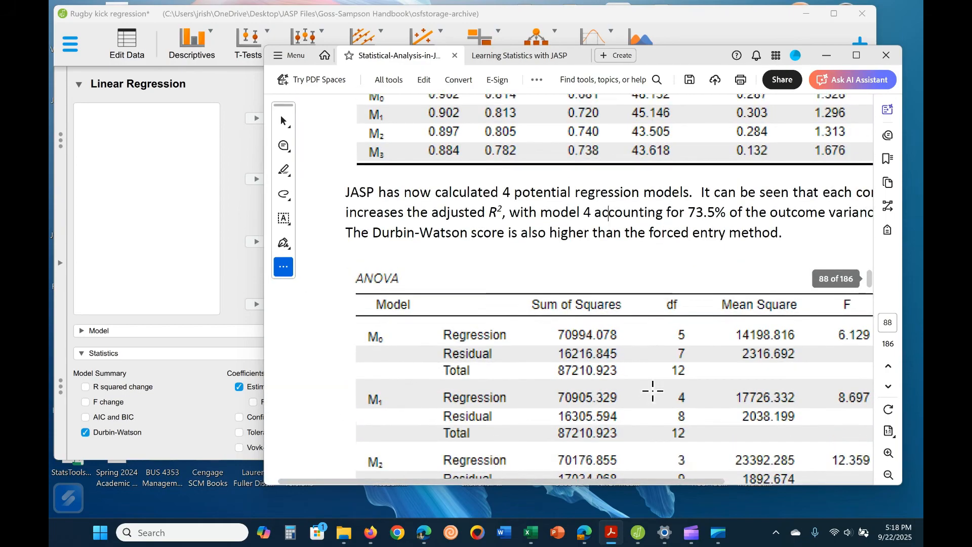
- Examine the handbook's backward-entry ANOVA and coefficients tables, regression equation, and residual and Q-Q plots for testing further assumptions
{"action": "scroll", "coordinate": [556, 369], "scroll_direction": "down", "scroll_amount": 13}
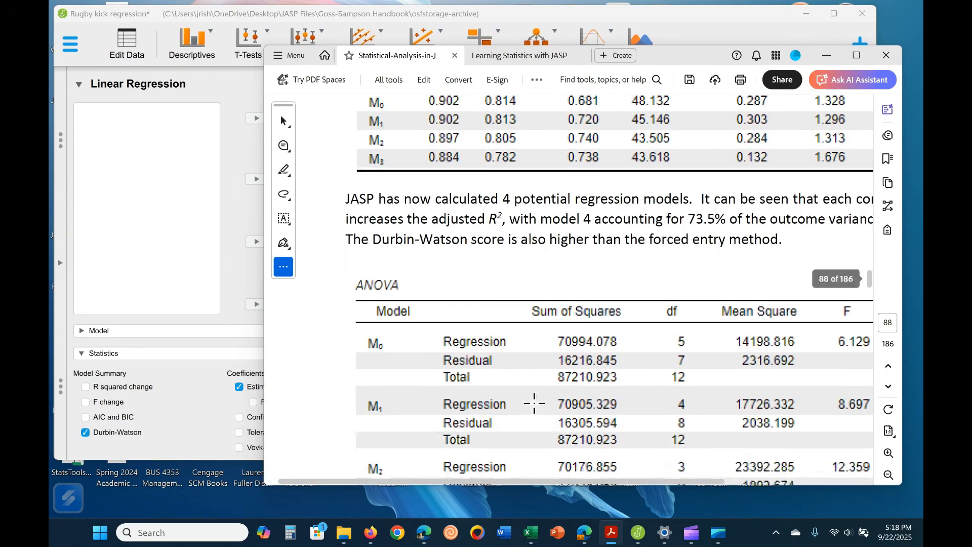
{"action": "scroll", "coordinate": [600, 348], "scroll_direction": "down", "scroll_amount": 12}
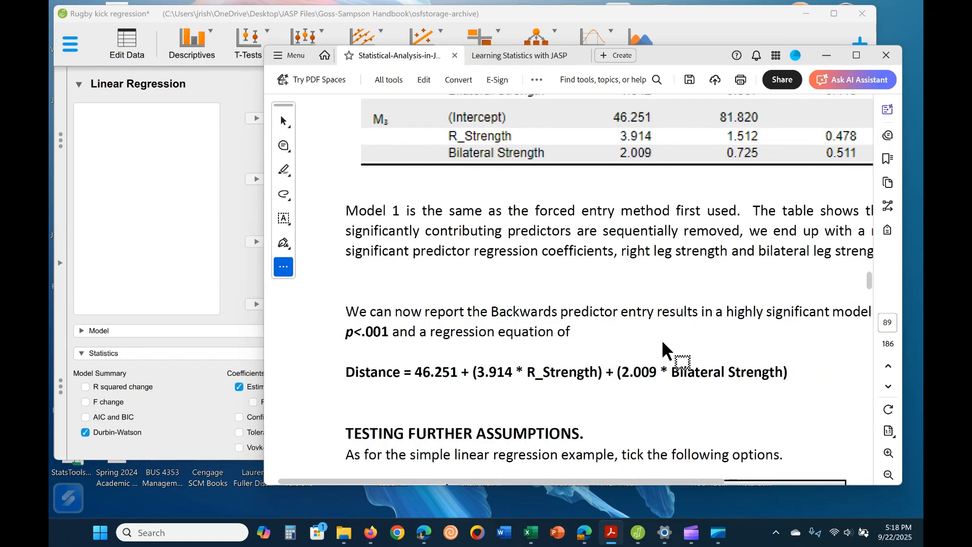
{"action": "scroll", "coordinate": [558, 355], "scroll_direction": "down", "scroll_amount": 4}
{"action": "scroll", "coordinate": [631, 283], "scroll_direction": "up", "scroll_amount": 2}
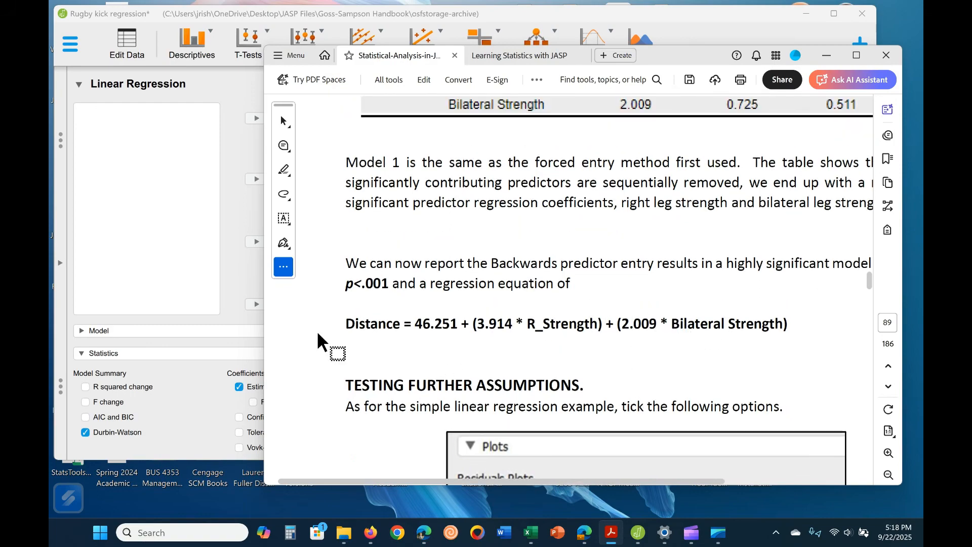
{"action": "left_click_drag", "start_coordinate": [264, 327], "coordinate": [218, 324]}
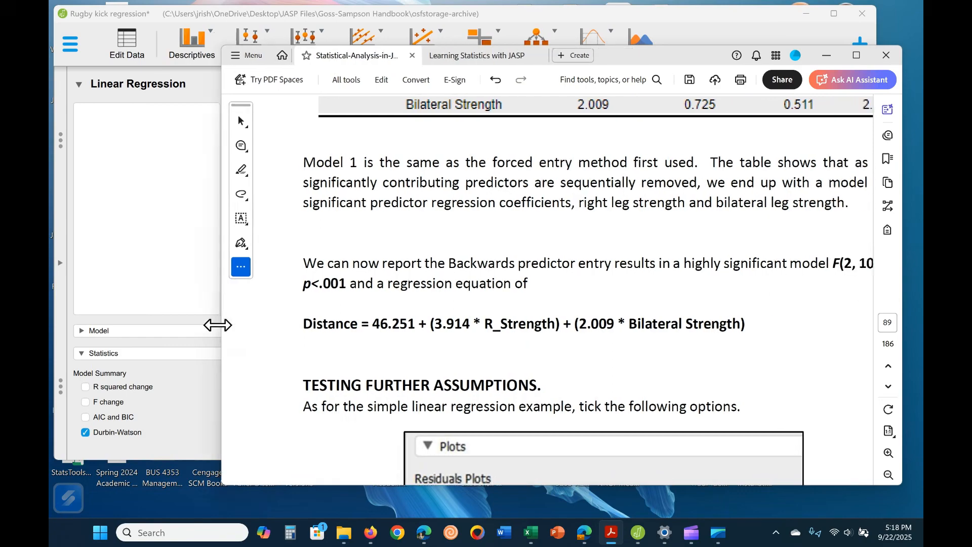
{"action": "scroll", "coordinate": [612, 380], "scroll_direction": "down", "scroll_amount": 10}
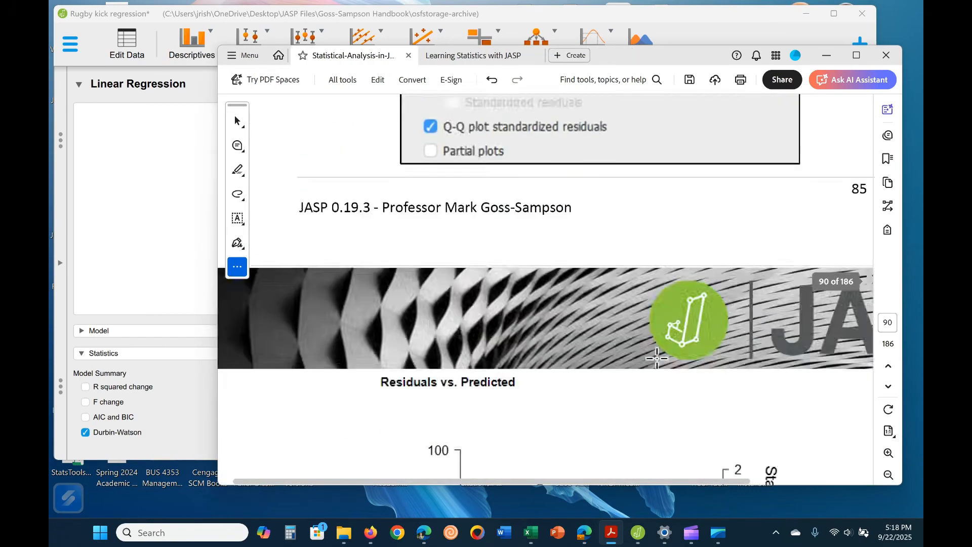
{"action": "scroll", "coordinate": [671, 361], "scroll_direction": "down", "scroll_amount": 2}
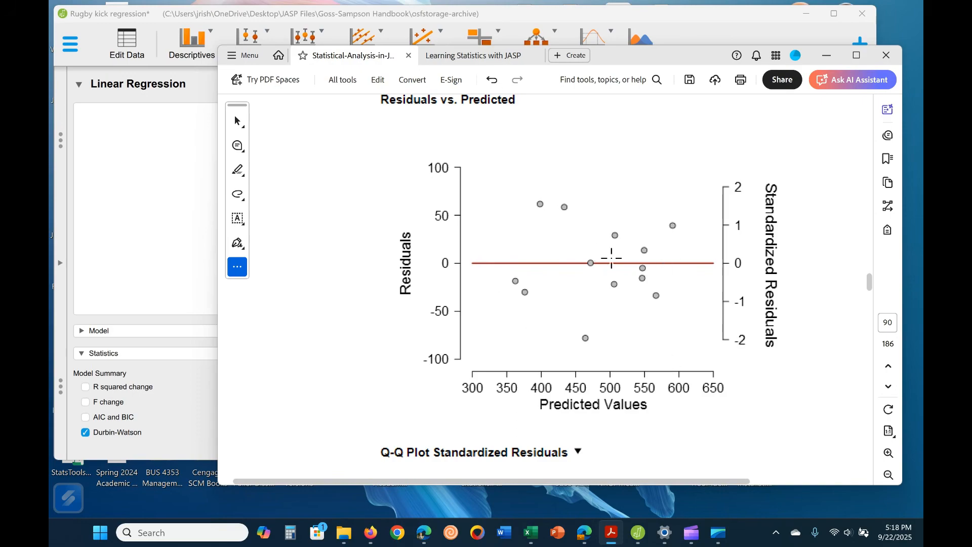
{"action": "scroll", "coordinate": [644, 302], "scroll_direction": "down", "scroll_amount": 8}
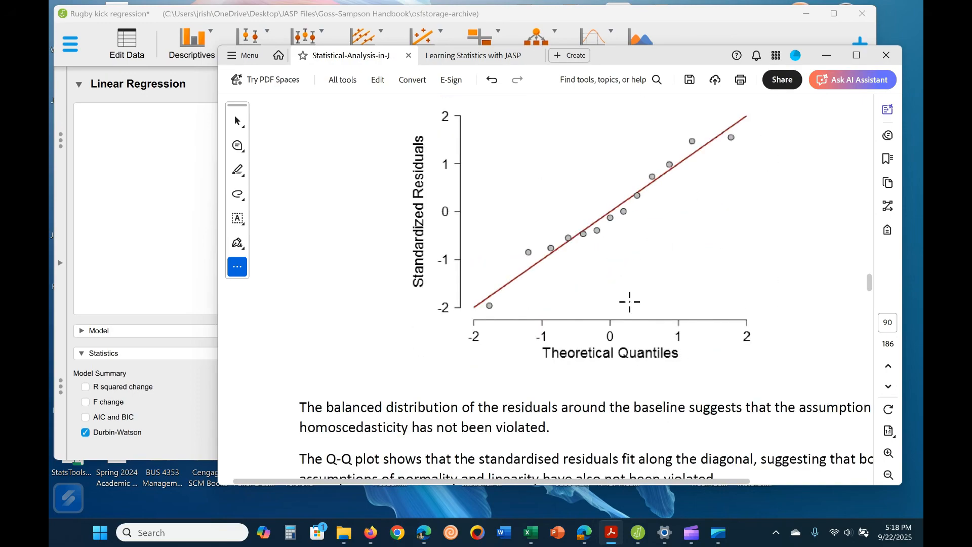
{"action": "scroll", "coordinate": [630, 302], "scroll_direction": "up", "scroll_amount": 1}
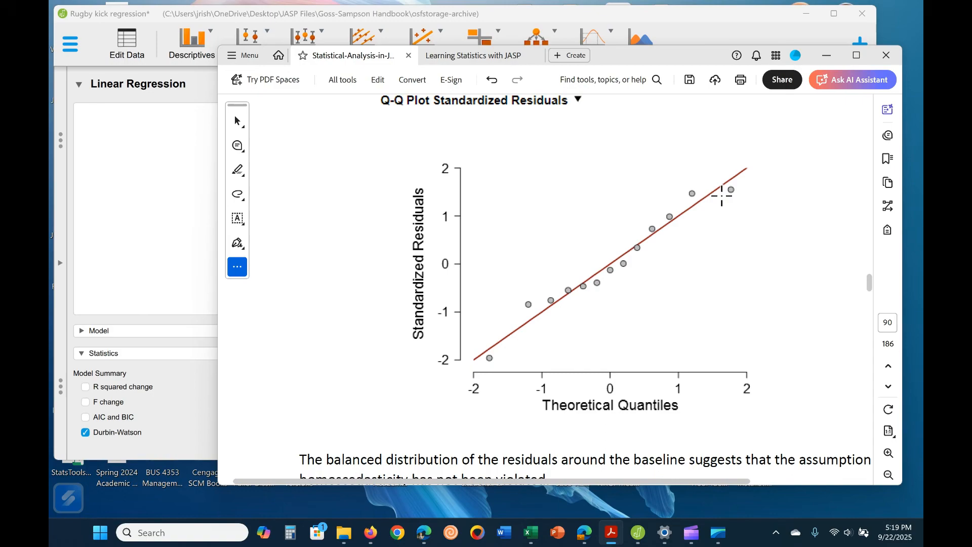
{"action": "scroll", "coordinate": [722, 200], "scroll_direction": "down", "scroll_amount": 8}
{"action": "scroll", "coordinate": [729, 304], "scroll_direction": "down", "scroll_amount": 2}
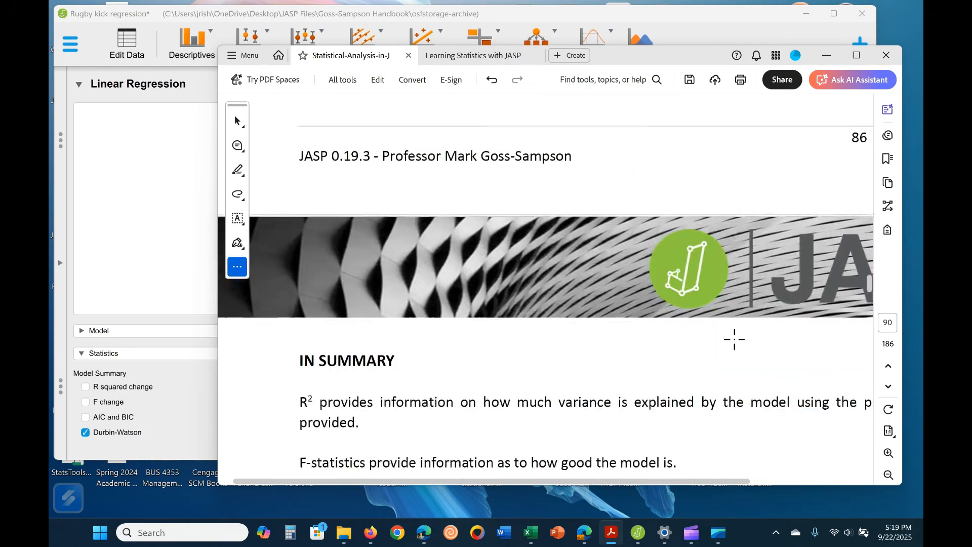
- Highlight the Reporting the Results heading, its multiple linear regression paragraph and the Distance regression equation in yellow
{"action": "scroll", "coordinate": [735, 340], "scroll_direction": "down", "scroll_amount": 5}
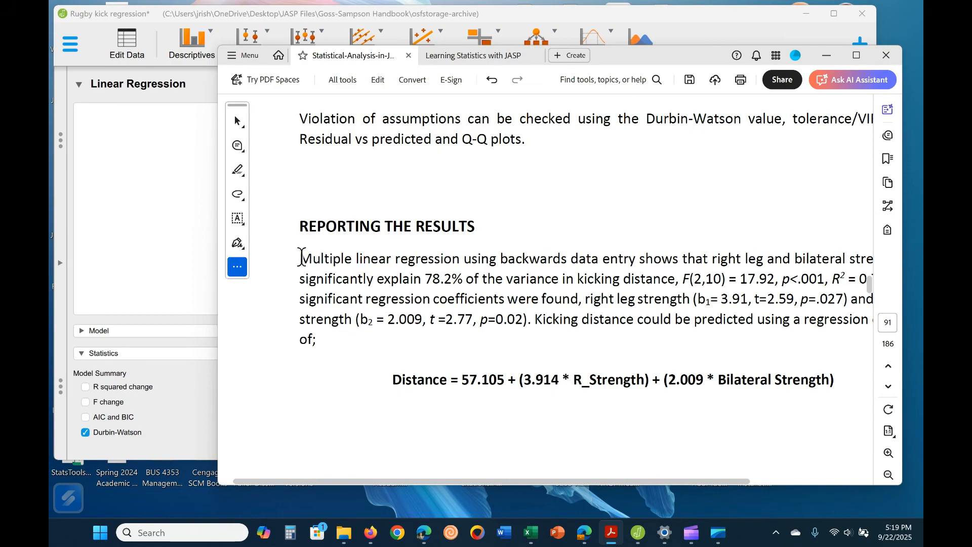
{"action": "left_click_drag", "start_coordinate": [300, 255], "coordinate": [323, 364]}
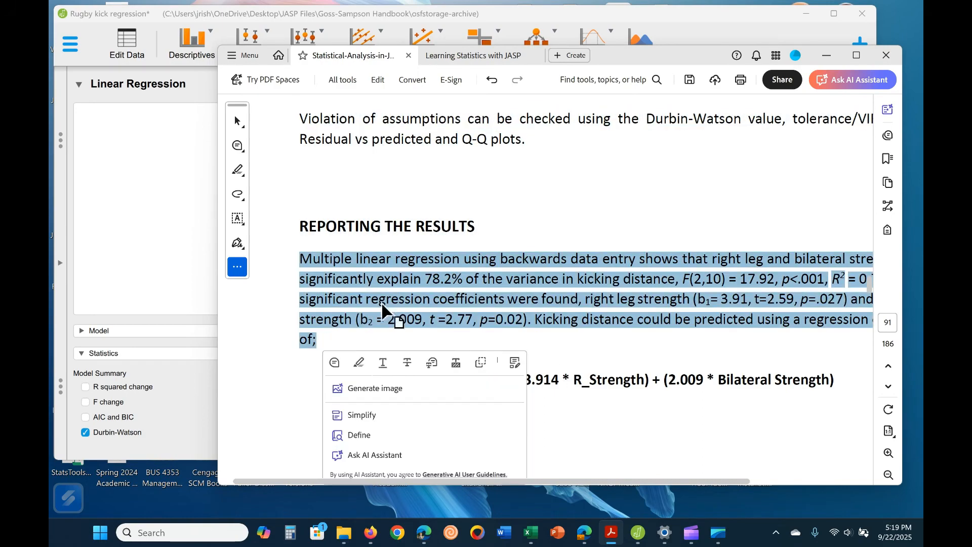
{"action": "left_click", "coordinate": [358, 363]}
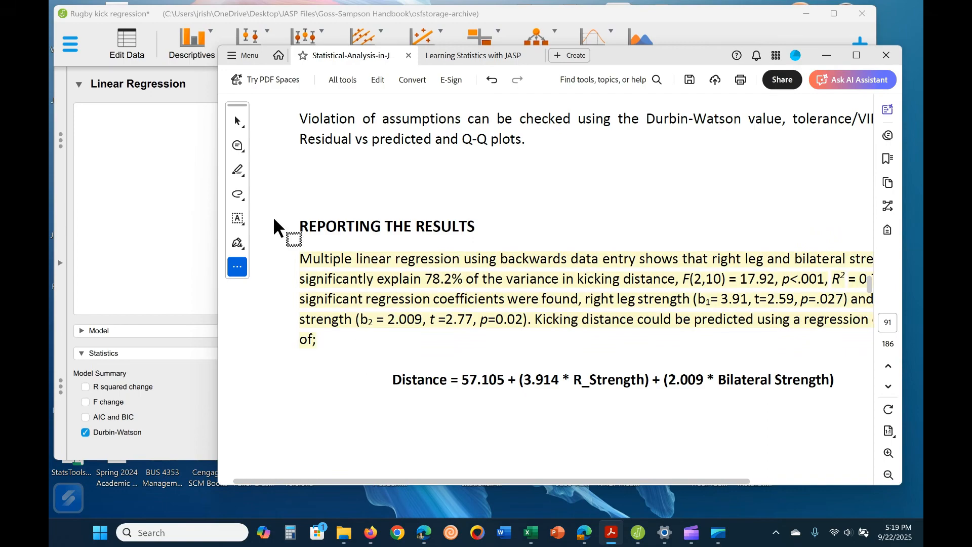
{"action": "left_click_drag", "start_coordinate": [299, 226], "coordinate": [479, 232]}
{"action": "left_click", "coordinate": [517, 248]}
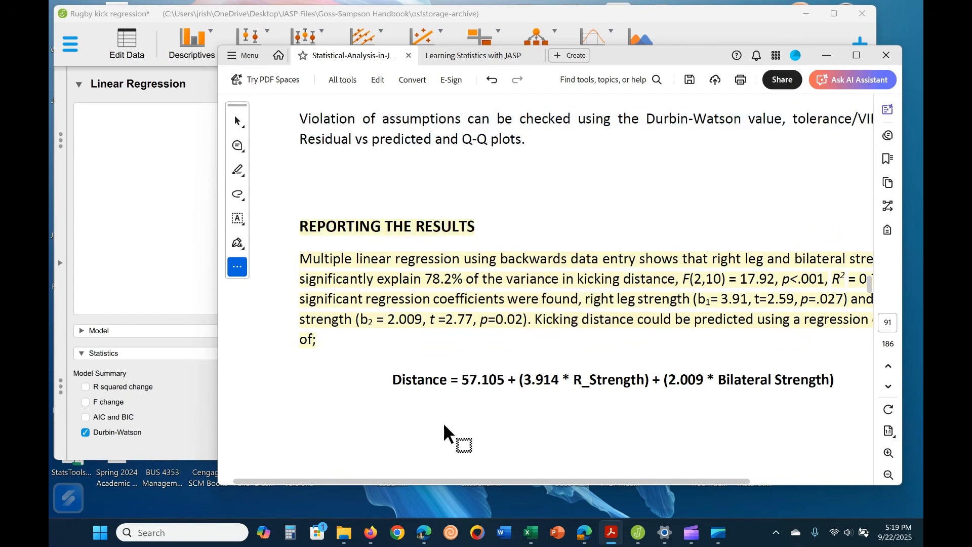
{"action": "left_click_drag", "start_coordinate": [394, 383], "coordinate": [839, 381]}
{"action": "left_click", "coordinate": [704, 251]}
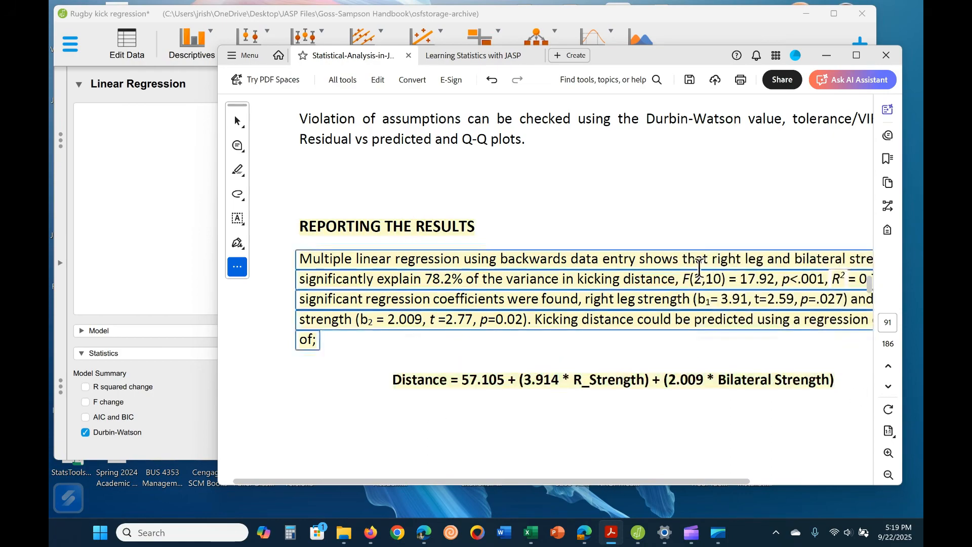
- Review the multiple regression chapter backwards from the start of Logistic Regression to the Running Multiple Regression instructions
{"action": "scroll", "coordinate": [493, 382], "scroll_direction": "down", "scroll_amount": 10}
{"action": "scroll", "coordinate": [520, 385], "scroll_direction": "down", "scroll_amount": 3}
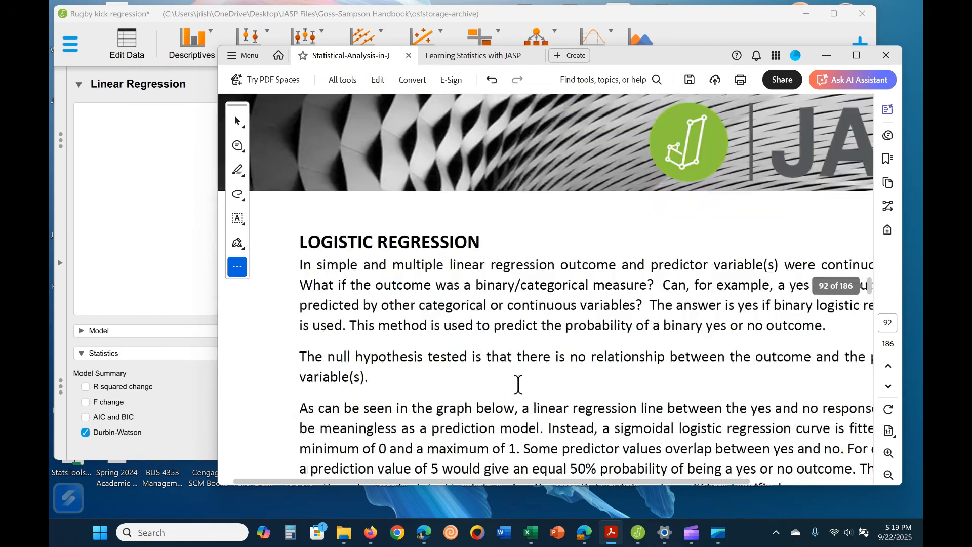
{"action": "scroll", "coordinate": [522, 384], "scroll_direction": "up", "scroll_amount": 10}
{"action": "scroll", "coordinate": [528, 411], "scroll_direction": "up", "scroll_amount": 1}
{"action": "left_click", "coordinate": [543, 378]}
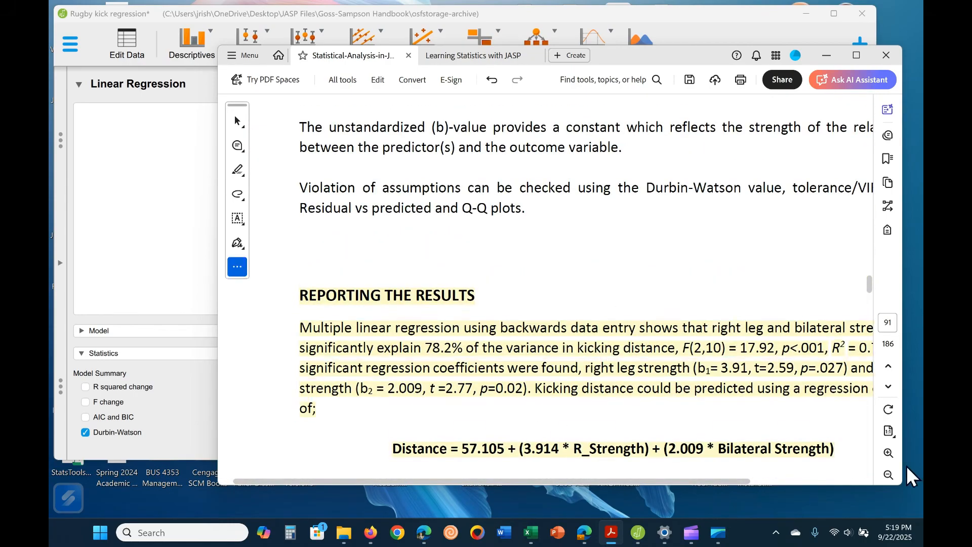
{"action": "scroll", "coordinate": [640, 435], "scroll_direction": "up", "scroll_amount": 1}
{"action": "scroll", "coordinate": [640, 435], "scroll_direction": "up", "scroll_amount": 5}
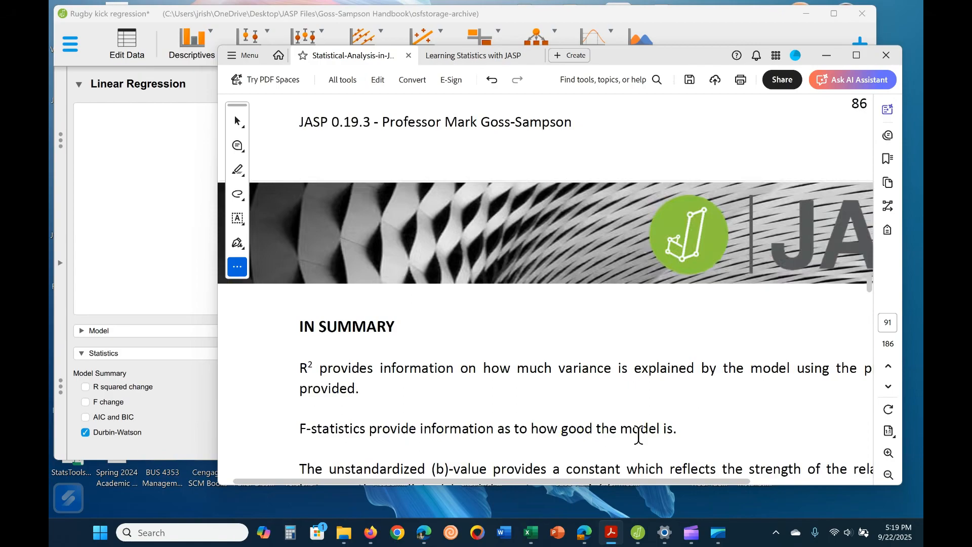
{"action": "scroll", "coordinate": [639, 435], "scroll_direction": "up", "scroll_amount": 15}
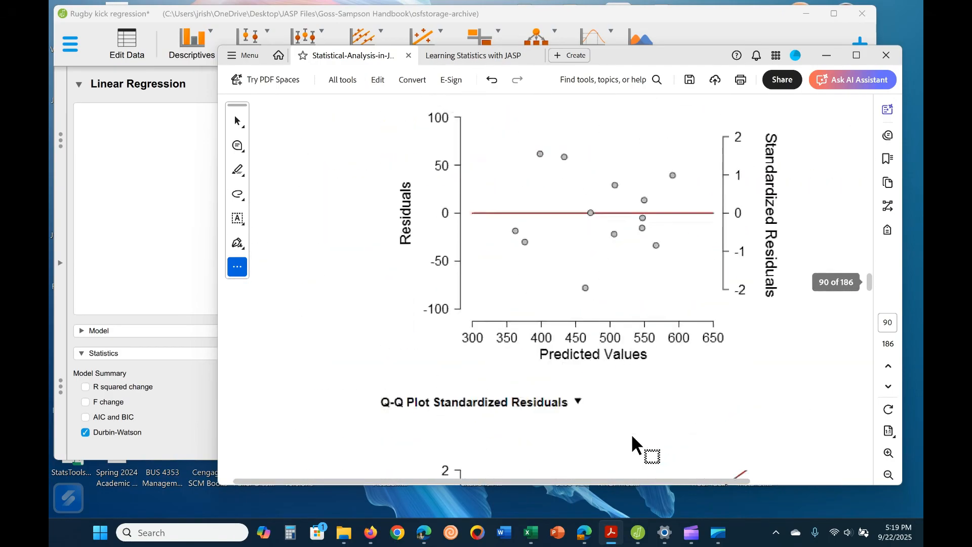
{"action": "scroll", "coordinate": [633, 437], "scroll_direction": "up", "scroll_amount": 8}
{"action": "scroll", "coordinate": [633, 437], "scroll_direction": "up", "scroll_amount": 6}
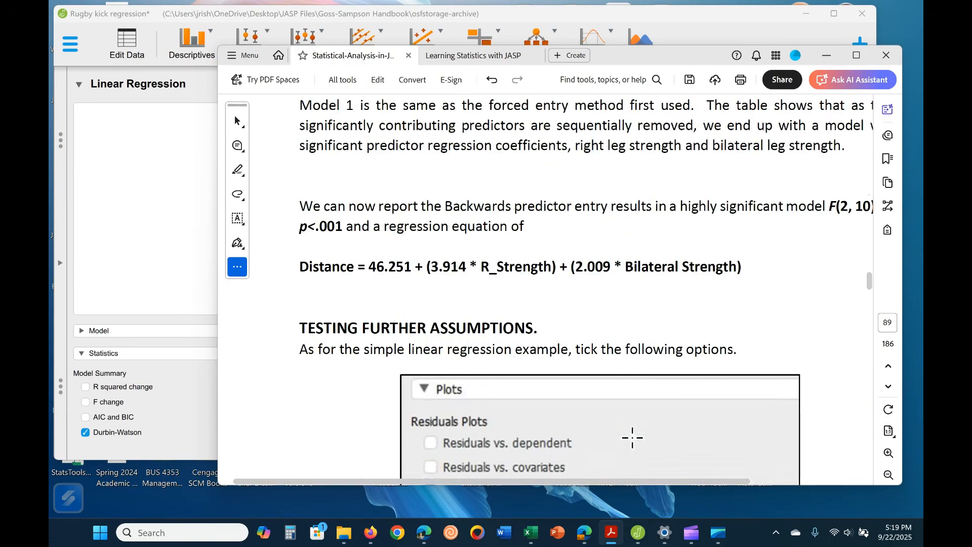
{"action": "scroll", "coordinate": [634, 438], "scroll_direction": "up", "scroll_amount": 5}
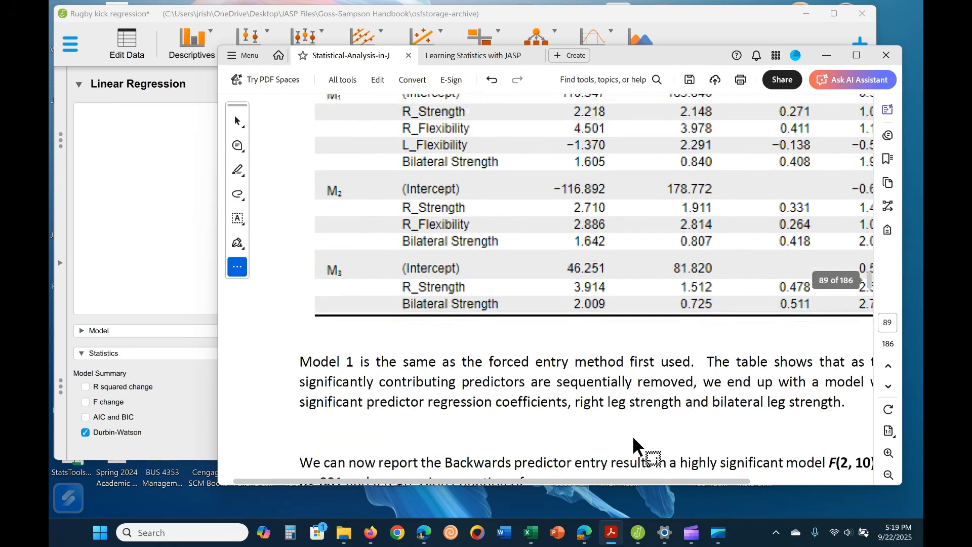
{"action": "scroll", "coordinate": [634, 435], "scroll_direction": "up", "scroll_amount": 6}
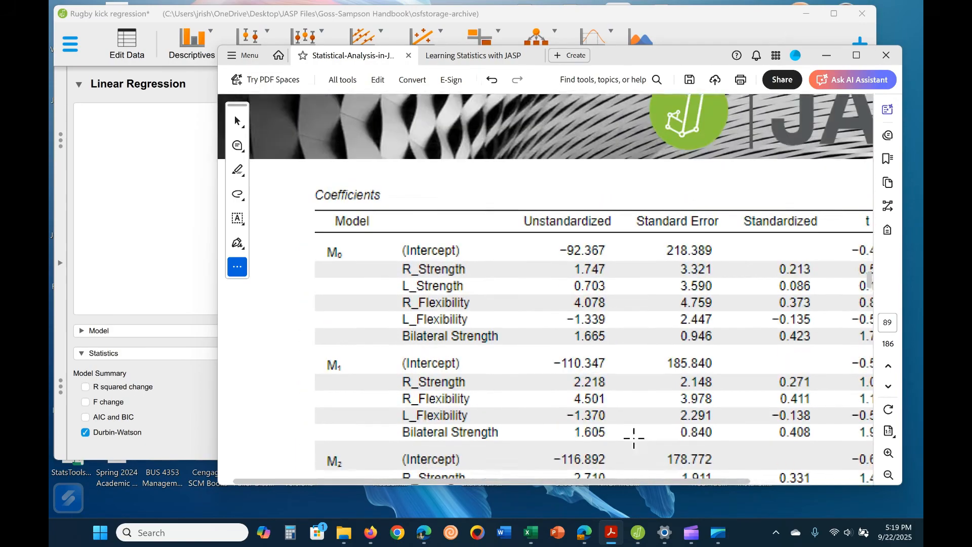
{"action": "scroll", "coordinate": [634, 439], "scroll_direction": "up", "scroll_amount": 5}
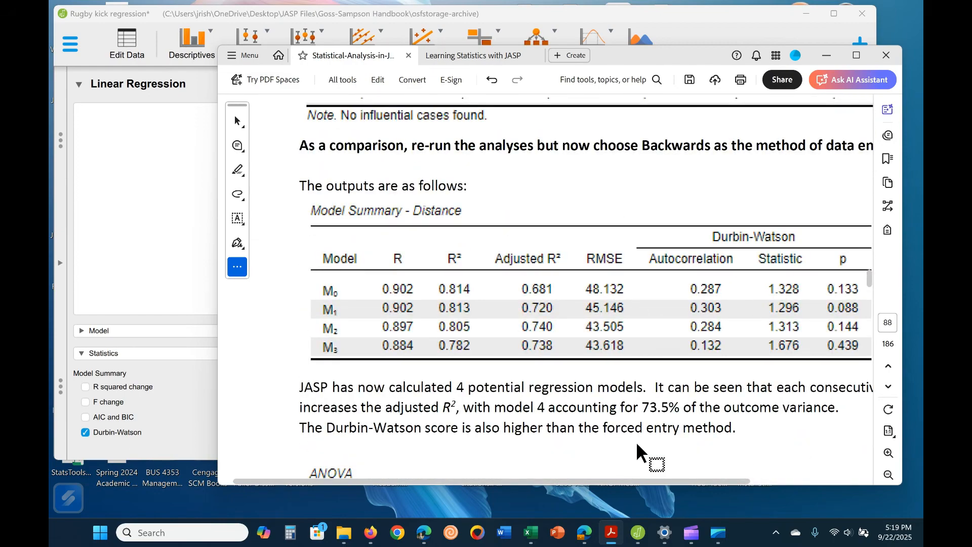
{"action": "scroll", "coordinate": [636, 441], "scroll_direction": "up", "scroll_amount": 3}
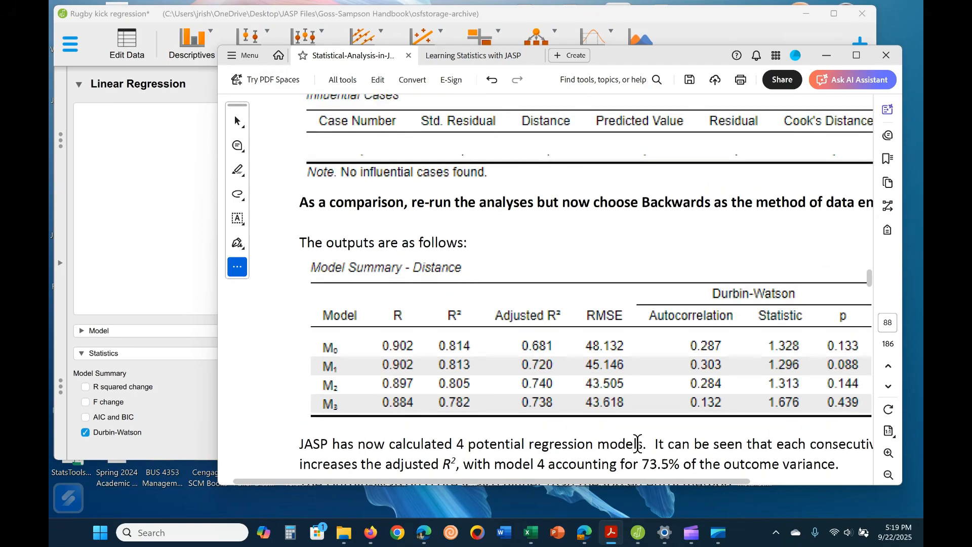
{"action": "scroll", "coordinate": [638, 444], "scroll_direction": "up", "scroll_amount": 6}
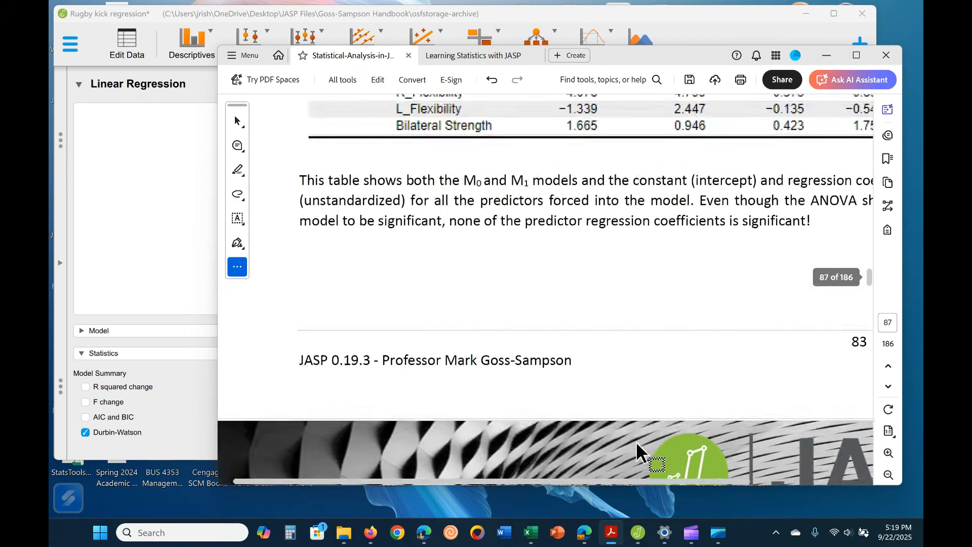
{"action": "scroll", "coordinate": [636, 442], "scroll_direction": "up", "scroll_amount": 6}
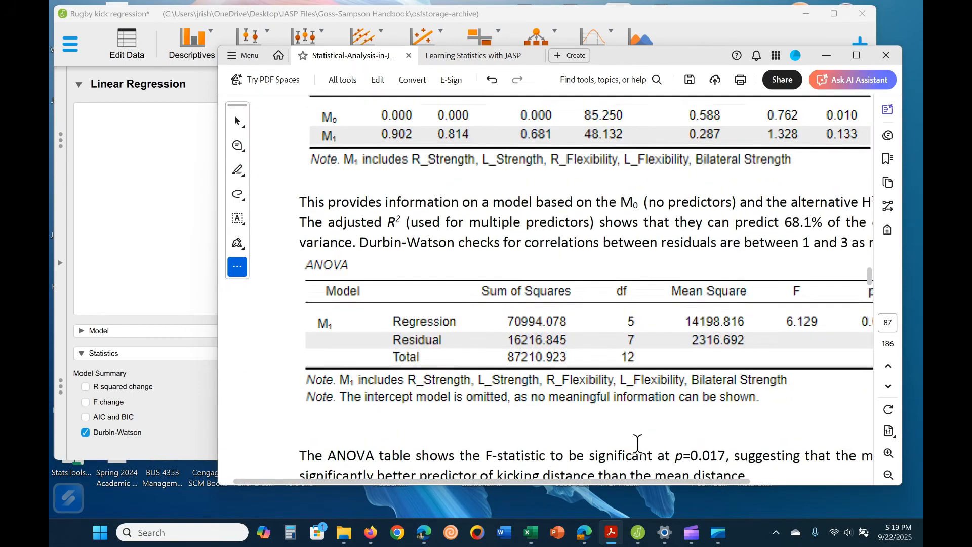
{"action": "scroll", "coordinate": [638, 444], "scroll_direction": "up", "scroll_amount": 8}
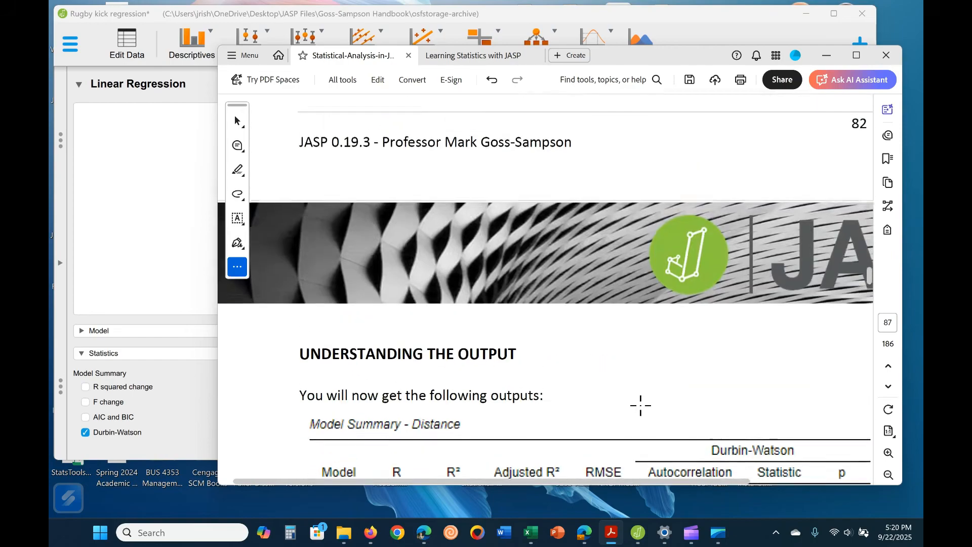
{"action": "scroll", "coordinate": [641, 405], "scroll_direction": "up", "scroll_amount": 10}
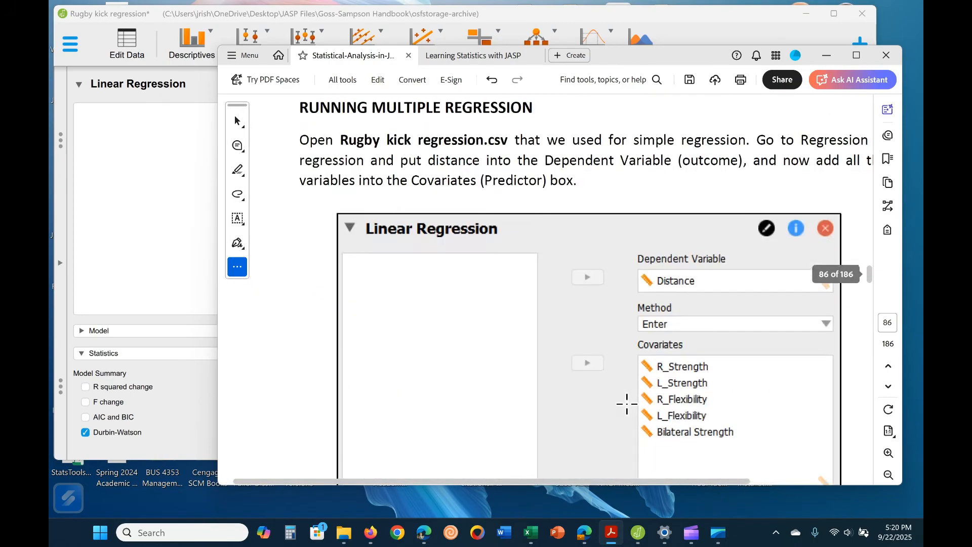
- Examine the Enter method's Statistics options and its Model Summary, ANOVA and Coefficients tables with their interpretations
{"action": "scroll", "coordinate": [621, 406], "scroll_direction": "down", "scroll_amount": 5}
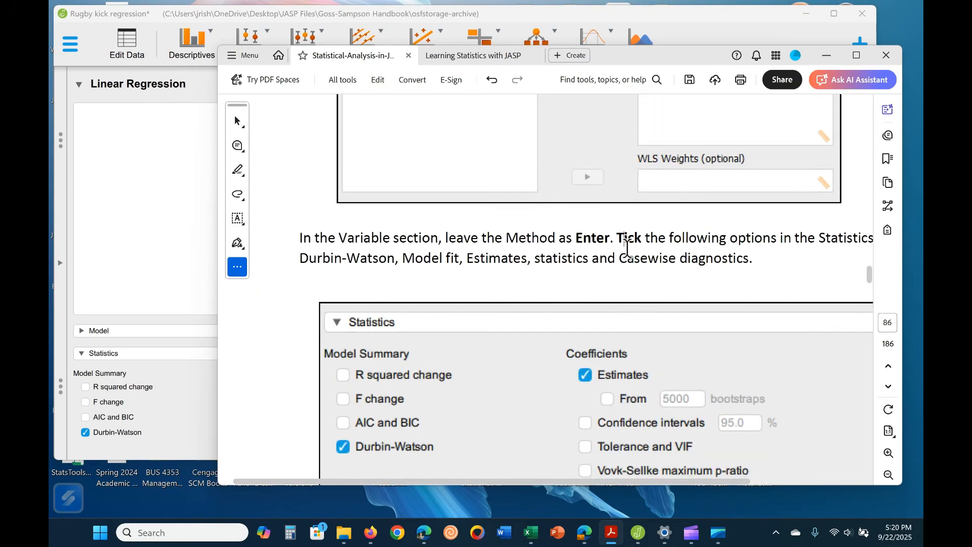
{"action": "scroll", "coordinate": [640, 361], "scroll_direction": "down", "scroll_amount": 12}
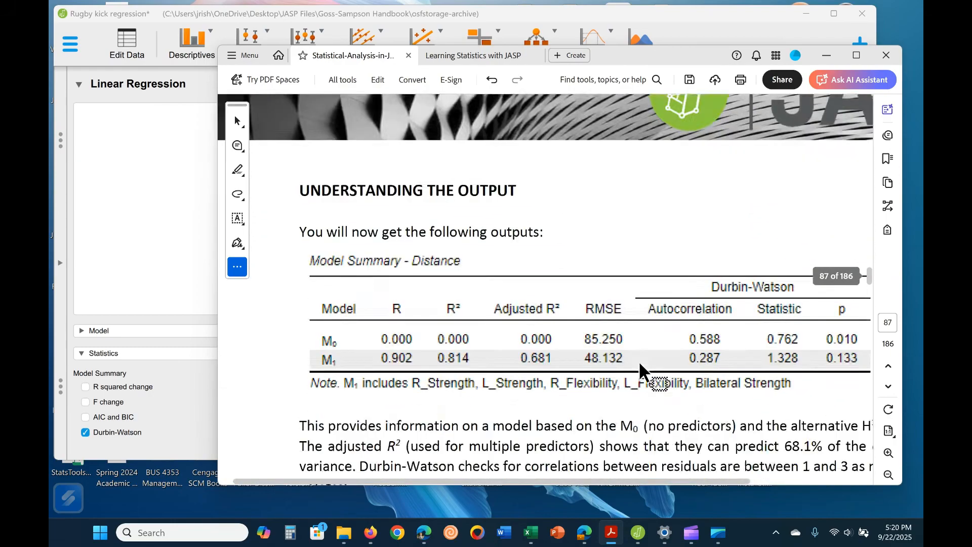
{"action": "scroll", "coordinate": [639, 361], "scroll_direction": "down", "scroll_amount": 4}
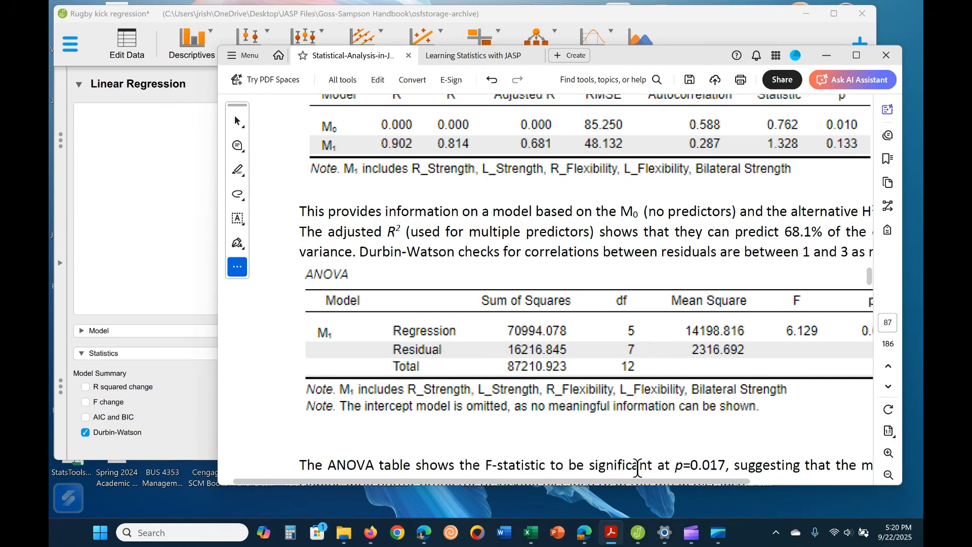
{"action": "left_click_drag", "start_coordinate": [634, 482], "coordinate": [652, 491]}
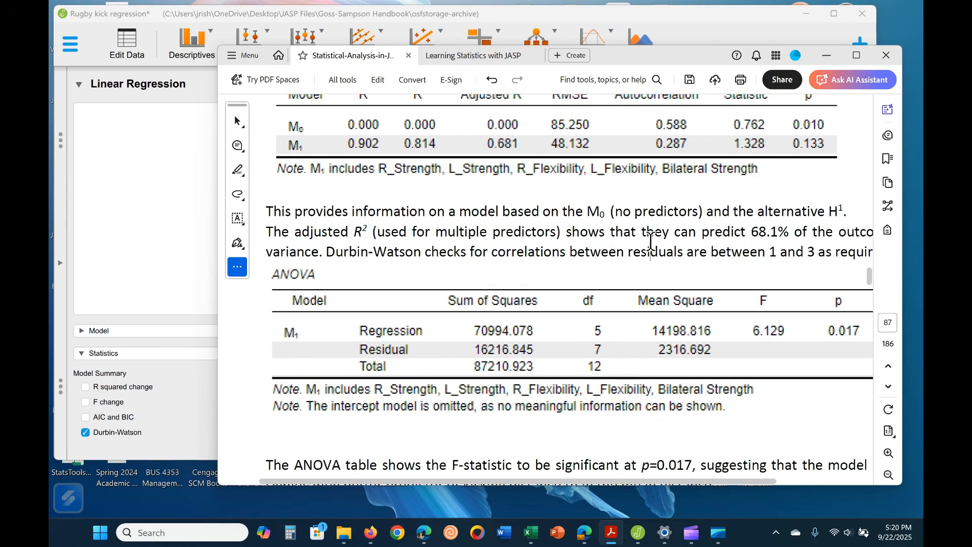
{"action": "scroll", "coordinate": [553, 259], "scroll_direction": "down", "scroll_amount": 3}
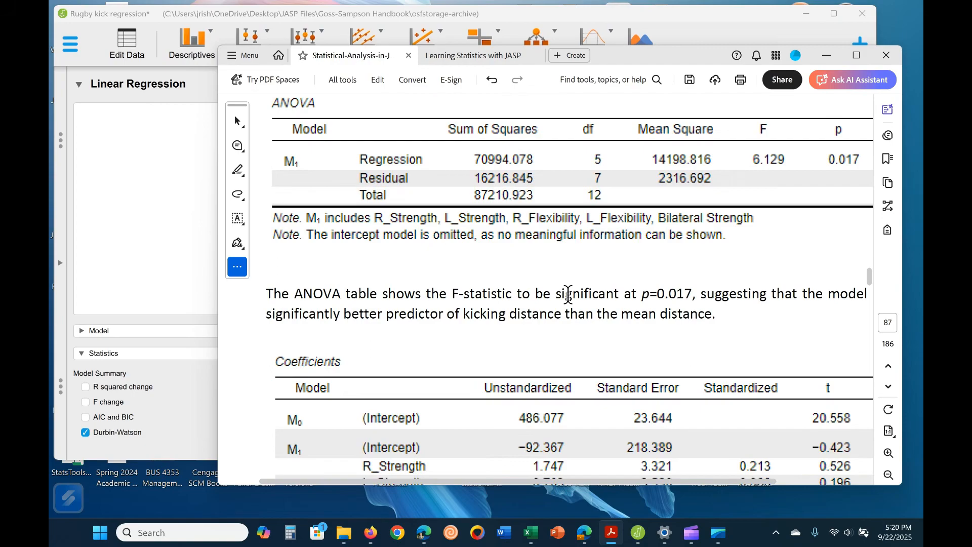
{"action": "scroll", "coordinate": [568, 295], "scroll_direction": "up", "scroll_amount": 2}
{"action": "scroll", "coordinate": [568, 295], "scroll_direction": "down", "scroll_amount": 2}
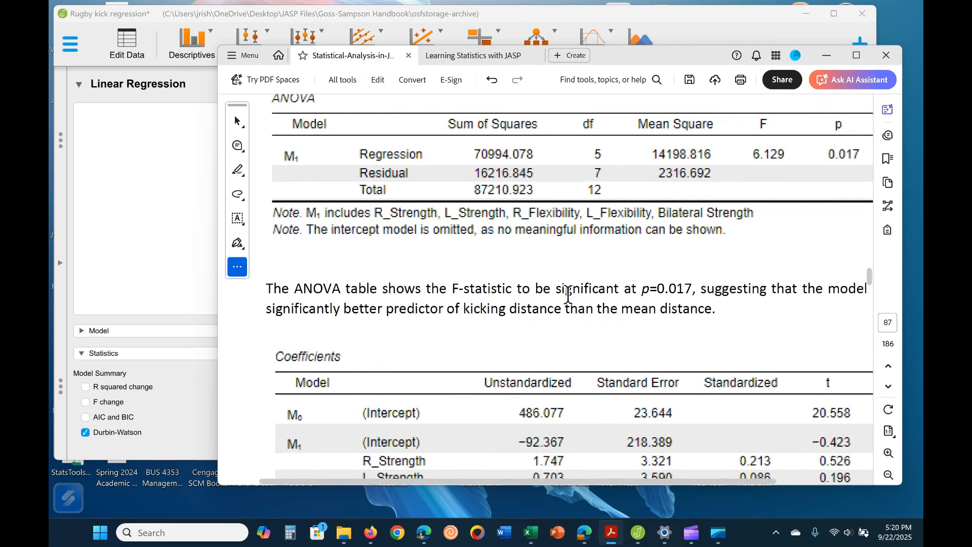
{"action": "scroll", "coordinate": [568, 295], "scroll_direction": "up", "scroll_amount": 5}
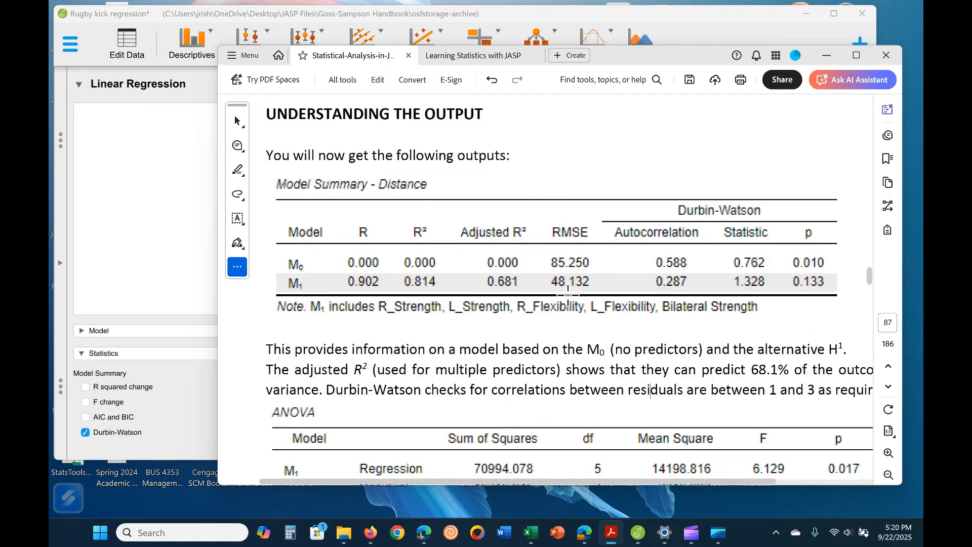
{"action": "scroll", "coordinate": [568, 295], "scroll_direction": "down", "scroll_amount": 8}
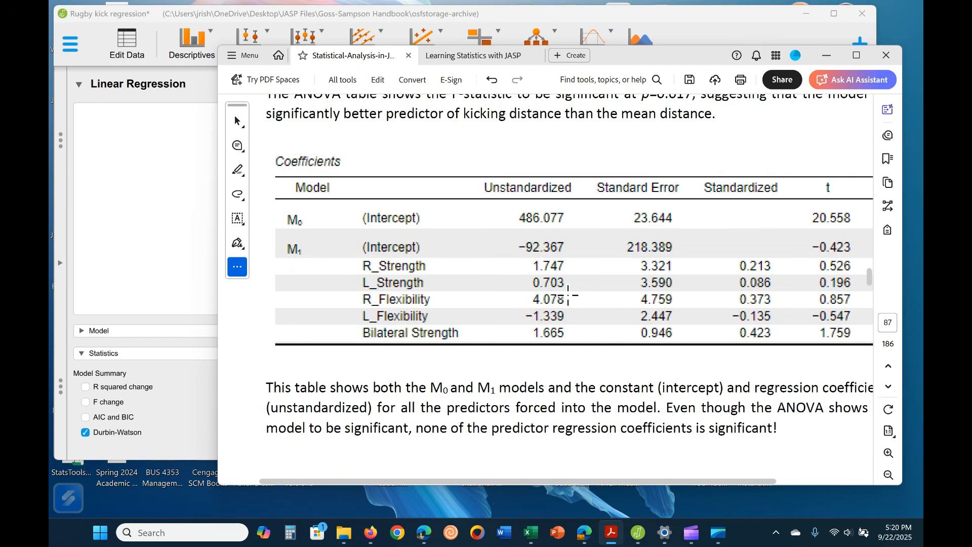
- Read the handbook's casewise diagnostics and its backward-entry Model Summary, ANOVA and Coefficients tables through to the Distance regression equation
{"action": "scroll", "coordinate": [568, 295], "scroll_direction": "down", "scroll_amount": 5}
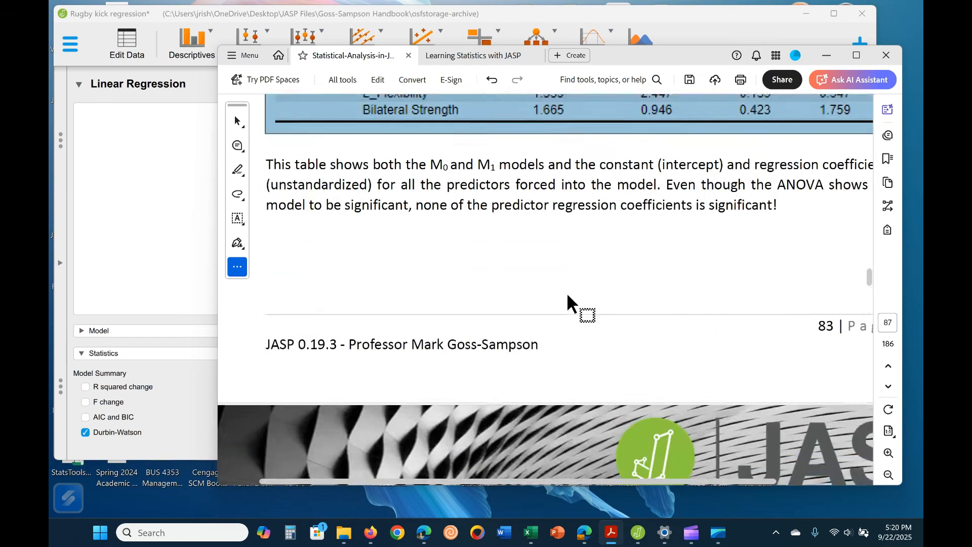
{"action": "scroll", "coordinate": [567, 292], "scroll_direction": "down", "scroll_amount": 4}
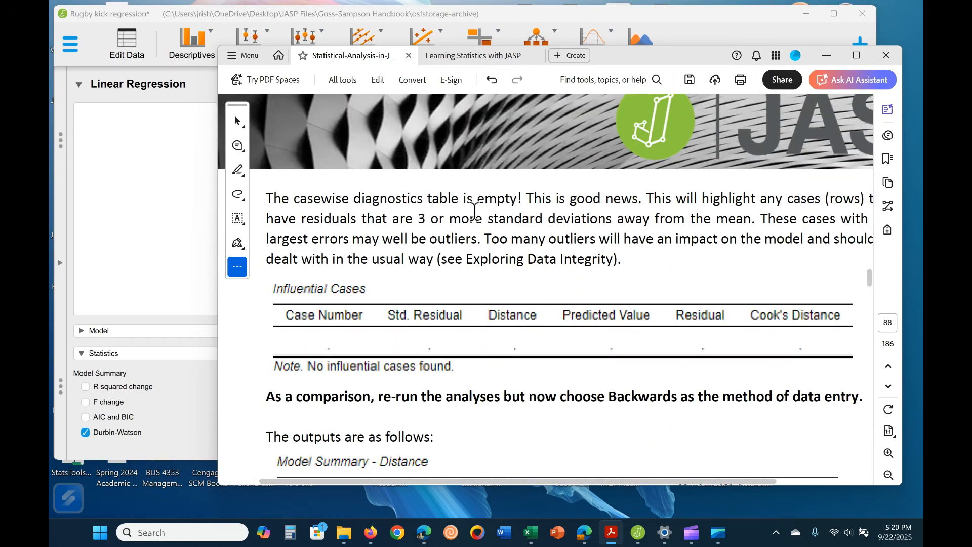
{"action": "scroll", "coordinate": [608, 264], "scroll_direction": "down", "scroll_amount": 4}
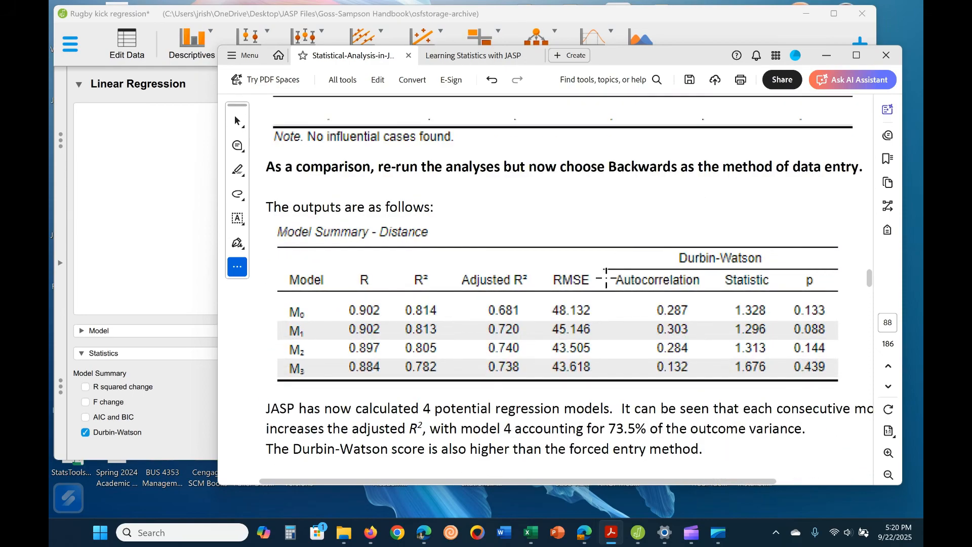
{"action": "scroll", "coordinate": [577, 292], "scroll_direction": "down", "scroll_amount": 1}
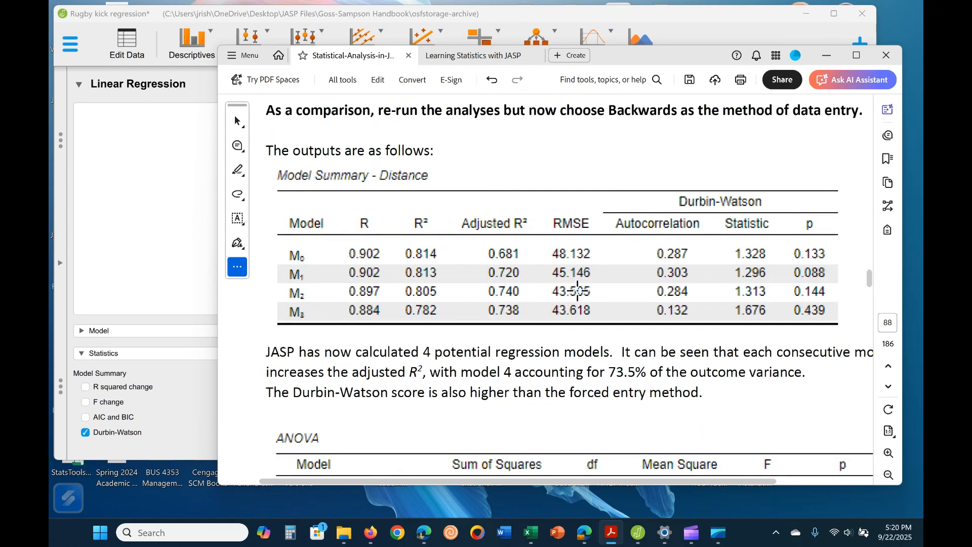
{"action": "scroll", "coordinate": [539, 355], "scroll_direction": "down", "scroll_amount": 6}
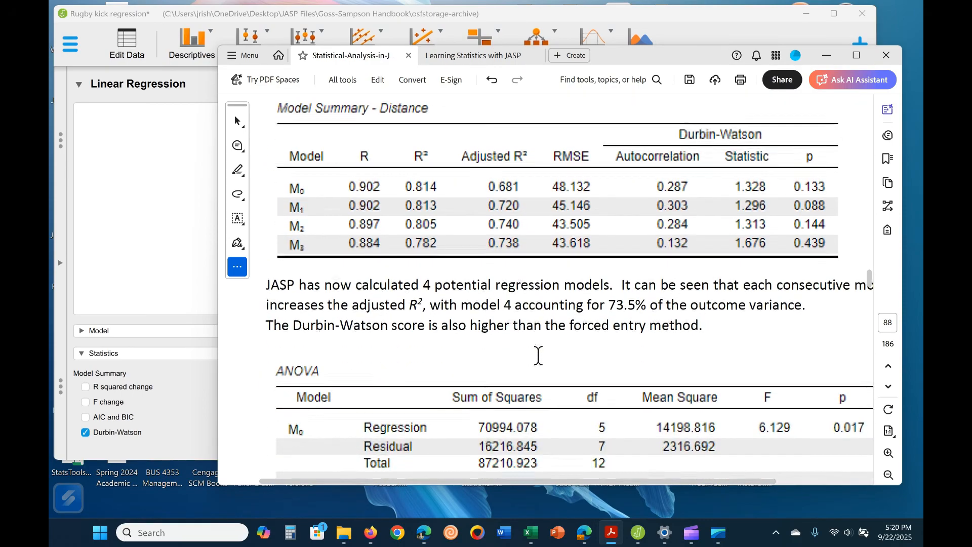
{"action": "scroll", "coordinate": [542, 353], "scroll_direction": "down", "scroll_amount": 7}
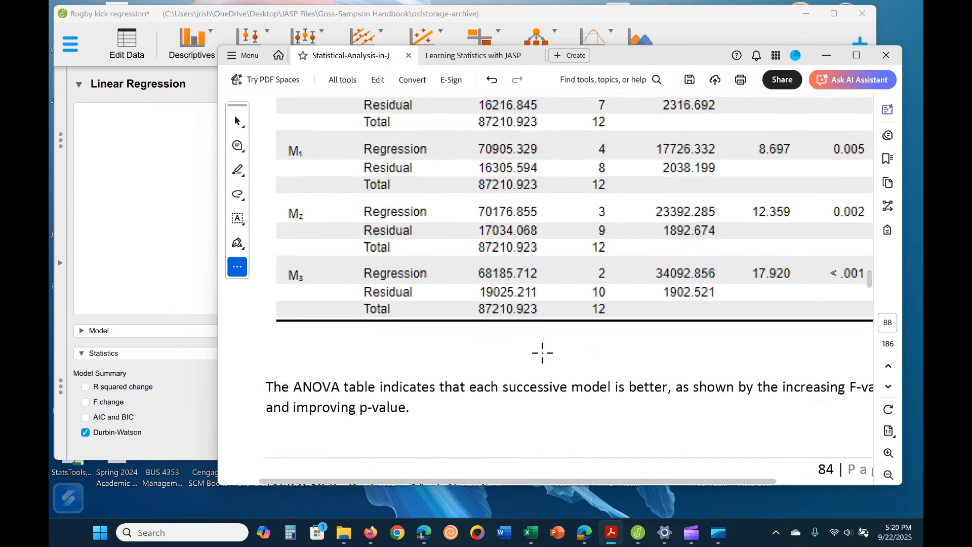
{"action": "scroll", "coordinate": [542, 353], "scroll_direction": "down", "scroll_amount": 10}
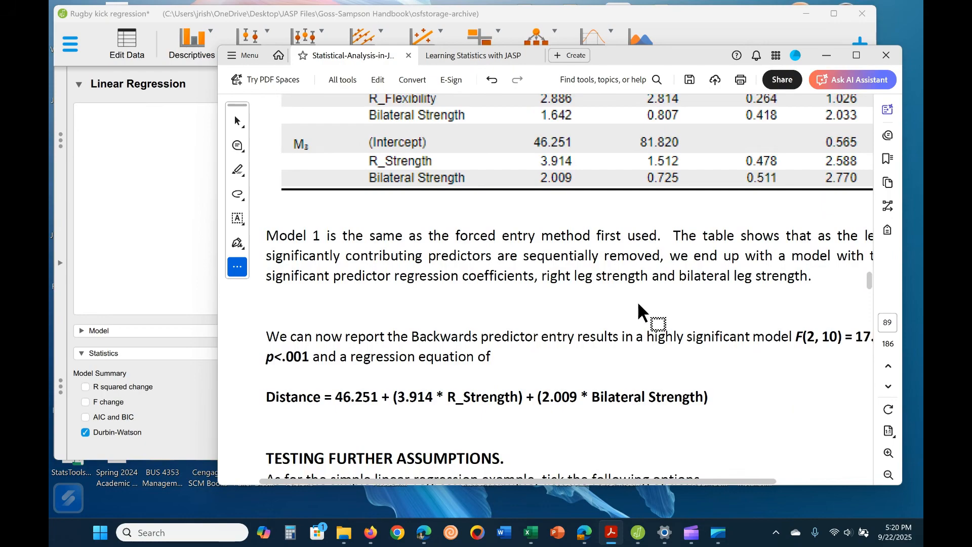
{"action": "scroll", "coordinate": [605, 304], "scroll_direction": "up", "scroll_amount": 2}
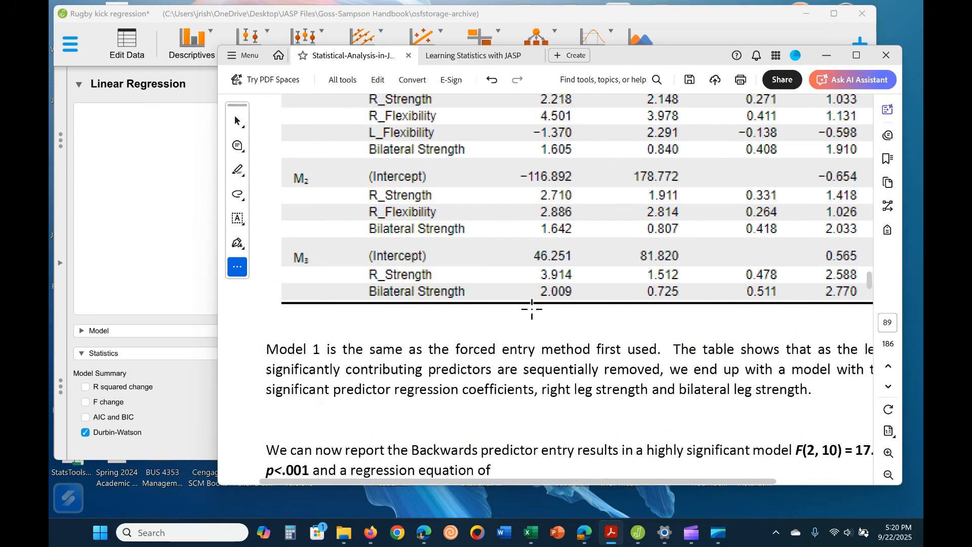
{"action": "scroll", "coordinate": [671, 340], "scroll_direction": "down", "scroll_amount": 3}
- Compare the handbook's four backward-entry models across the Model Summary, ANOVA and Coefficients tables and the explanations beneath them
{"action": "scroll", "coordinate": [669, 340], "scroll_direction": "up", "scroll_amount": 10}
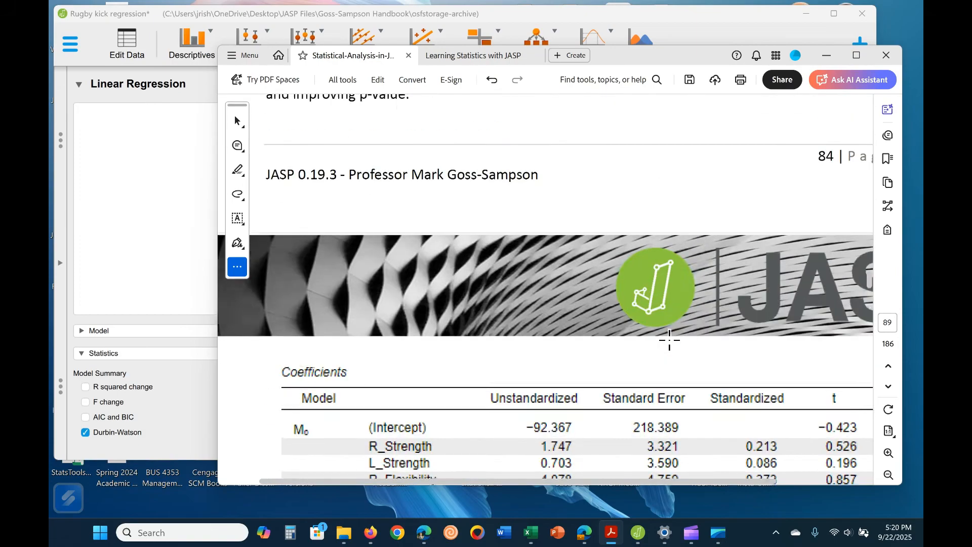
{"action": "scroll", "coordinate": [670, 341], "scroll_direction": "up", "scroll_amount": 8}
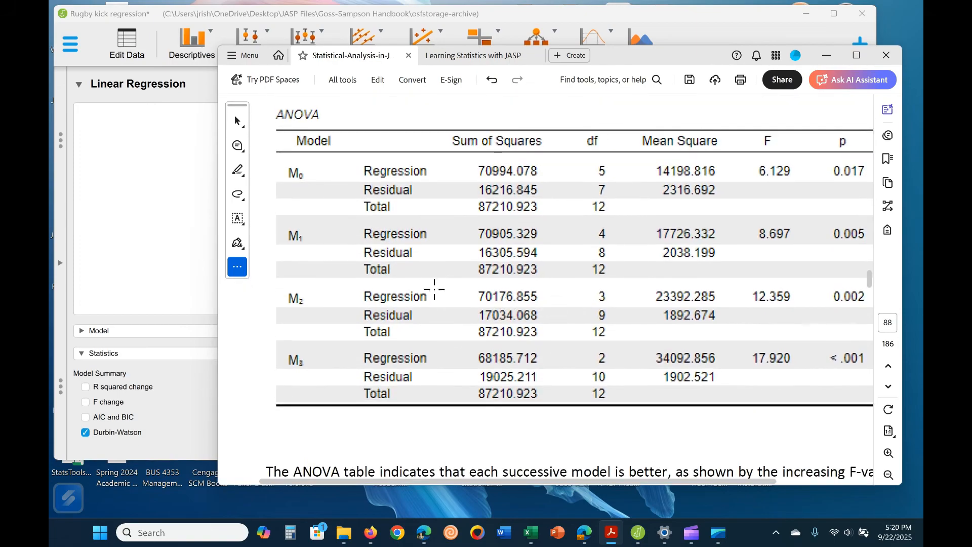
{"action": "scroll", "coordinate": [566, 357], "scroll_direction": "up", "scroll_amount": 5}
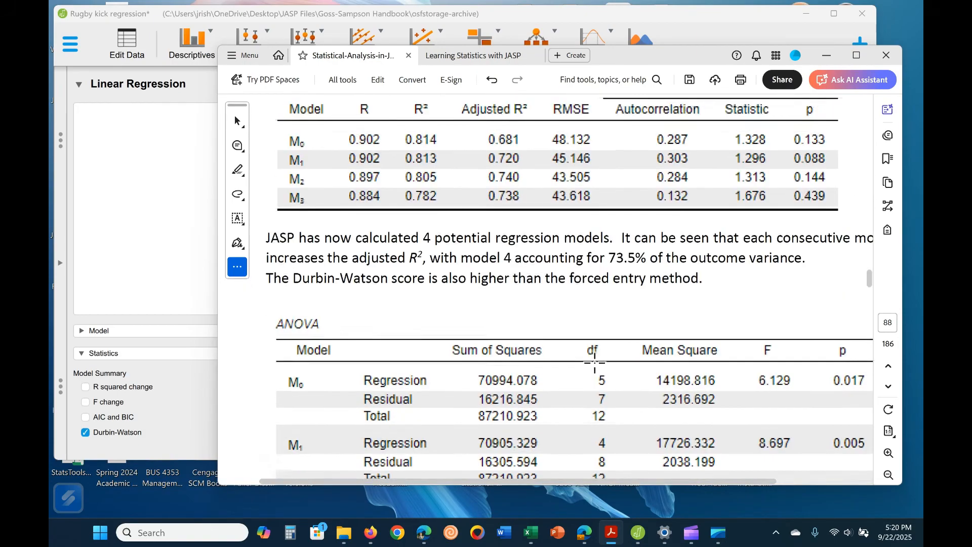
{"action": "scroll", "coordinate": [430, 256], "scroll_direction": "down", "scroll_amount": 10}
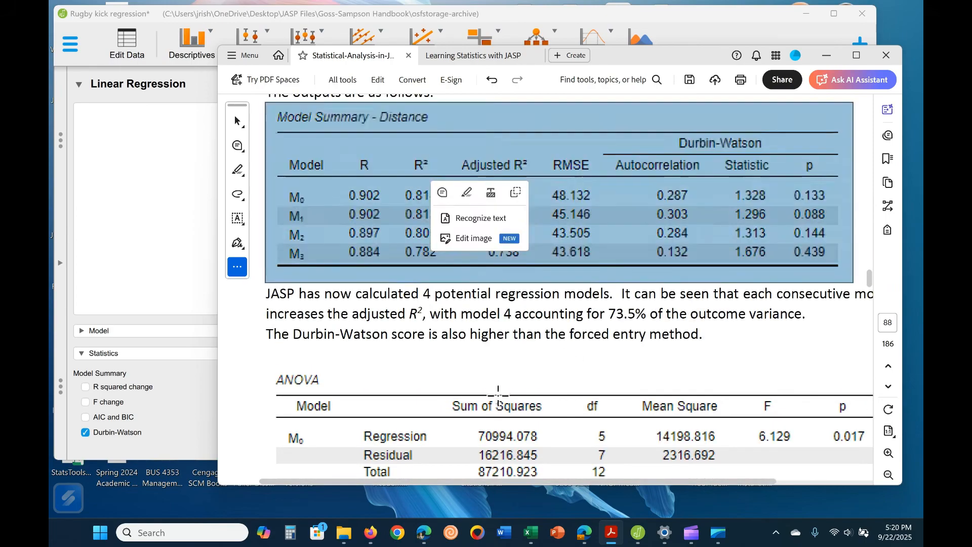
{"action": "scroll", "coordinate": [592, 401], "scroll_direction": "down", "scroll_amount": 6}
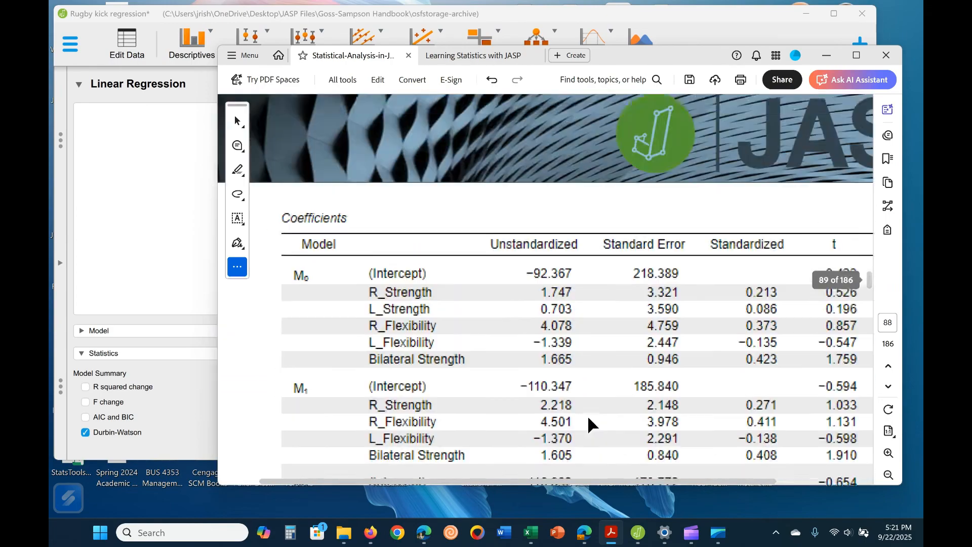
{"action": "scroll", "coordinate": [589, 417], "scroll_direction": "up", "scroll_amount": 6}
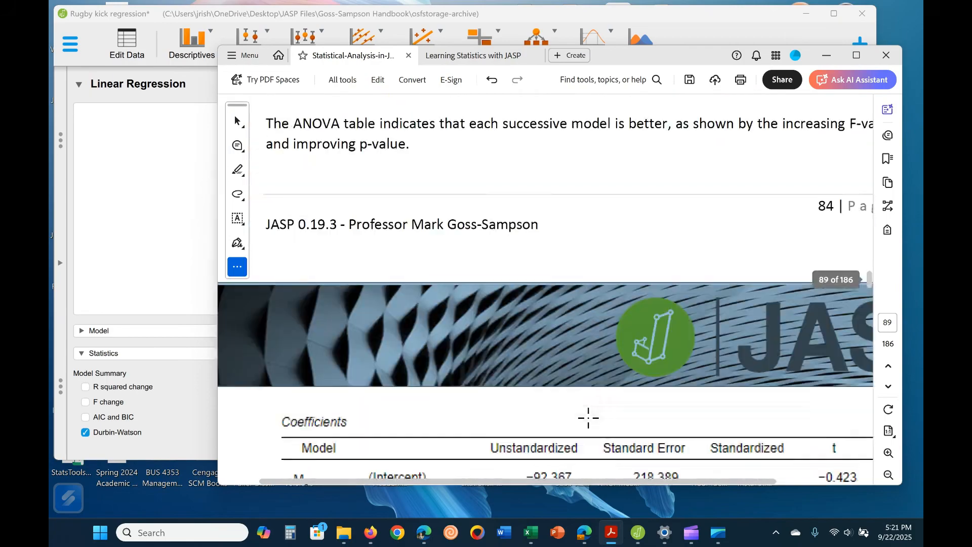
{"action": "scroll", "coordinate": [588, 415], "scroll_direction": "down", "scroll_amount": 1}
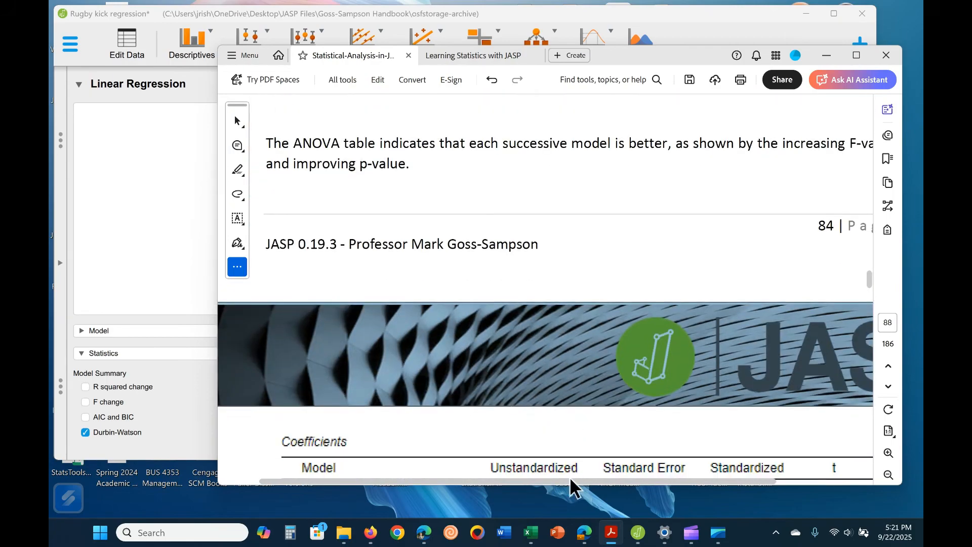
{"action": "mouse_move", "coordinate": [571, 480]}
{"action": "left_mouse_down"}
{"action": "mouse_move", "coordinate": [668, 499]}
{"action": "mouse_move", "coordinate": [578, 479]}
{"action": "left_mouse_up"}
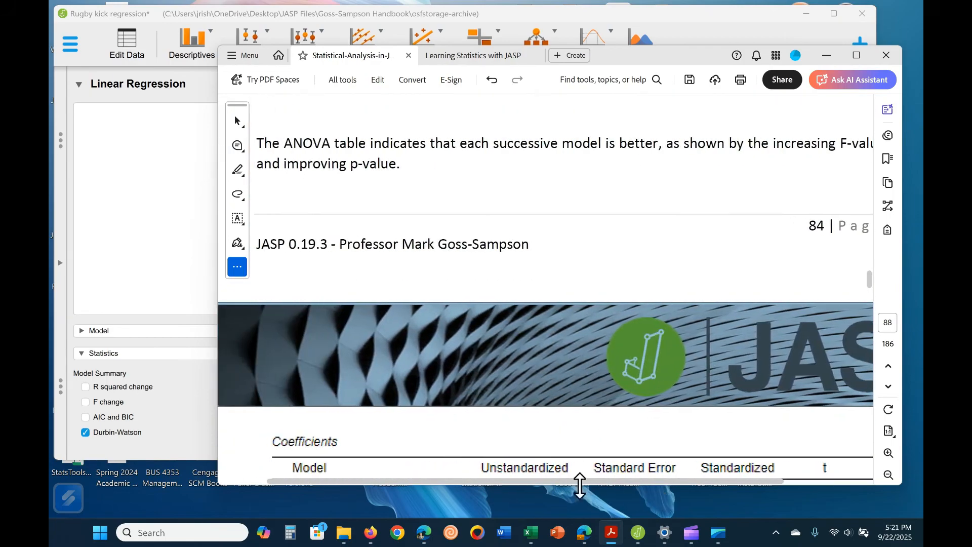
{"action": "scroll", "coordinate": [573, 387], "scroll_direction": "up", "scroll_amount": 4}
{"action": "scroll", "coordinate": [575, 388], "scroll_direction": "up", "scroll_amount": 8}
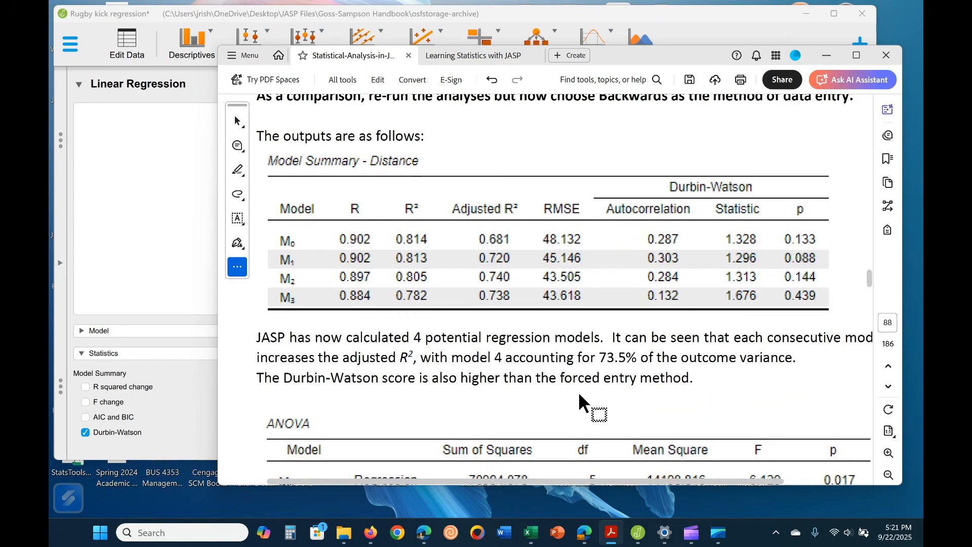
{"action": "scroll", "coordinate": [579, 395], "scroll_direction": "up", "scroll_amount": 4}
{"action": "scroll", "coordinate": [579, 395], "scroll_direction": "down", "scroll_amount": 6}
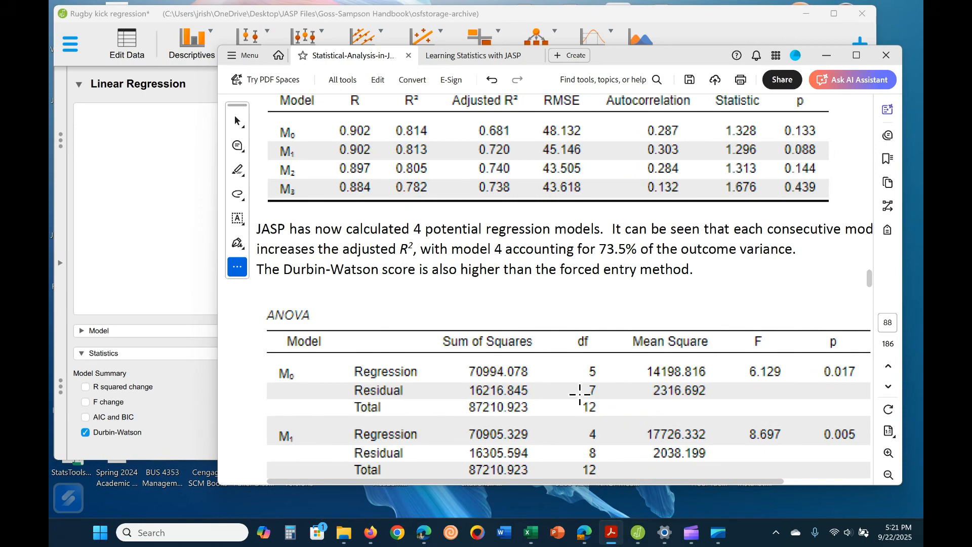
{"action": "scroll", "coordinate": [580, 394], "scroll_direction": "down", "scroll_amount": 4}
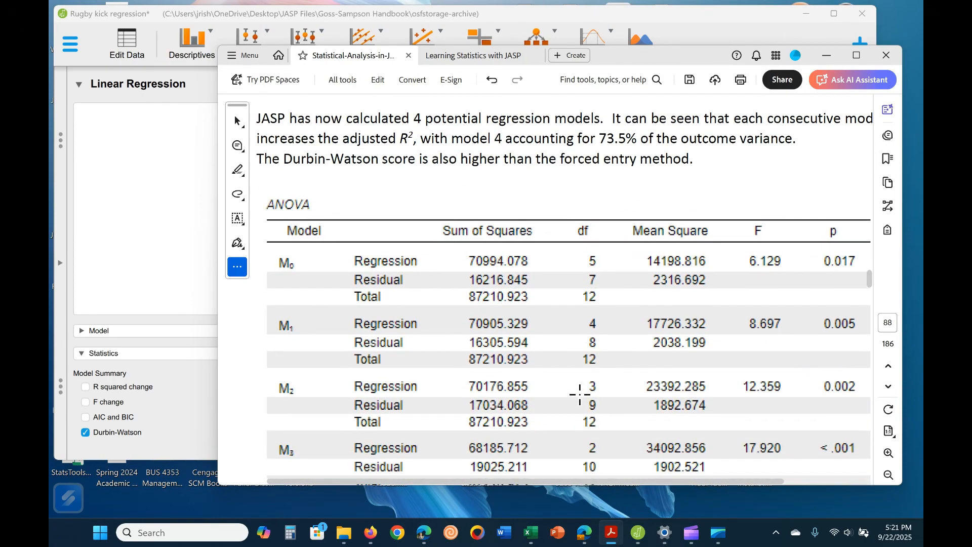
{"action": "scroll", "coordinate": [579, 395], "scroll_direction": "down", "scroll_amount": 5}
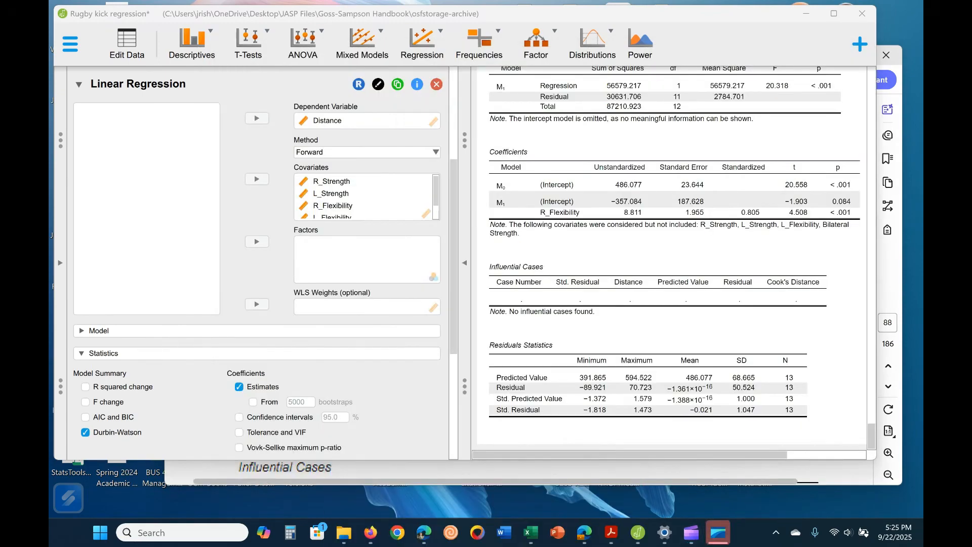
- Switch to the handbook in Acrobat and review the backward-entry outputs, regression equation and Testing Further Assumptions section up to the Q-Q plot interpretation
{"action": "left_click", "coordinate": [697, 479]}
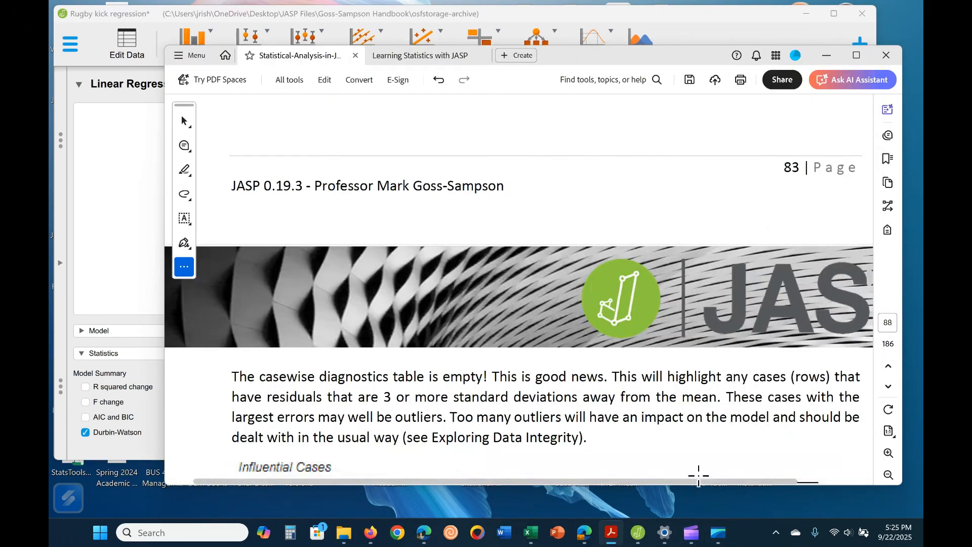
{"action": "left_click", "coordinate": [290, 429]}
{"action": "scroll", "coordinate": [630, 351], "scroll_direction": "down", "scroll_amount": 8}
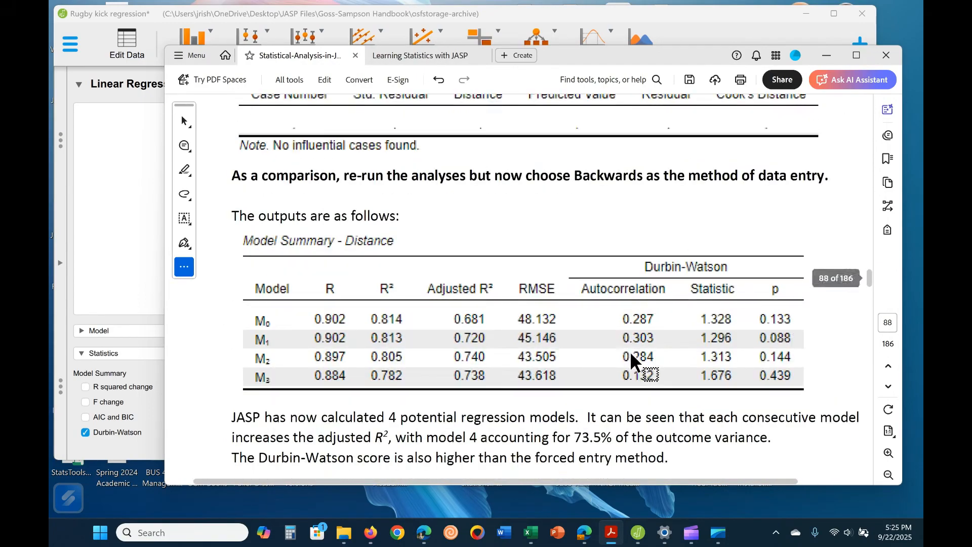
{"action": "scroll", "coordinate": [631, 353], "scroll_direction": "down", "scroll_amount": 3}
{"action": "scroll", "coordinate": [632, 353], "scroll_direction": "up", "scroll_amount": 2}
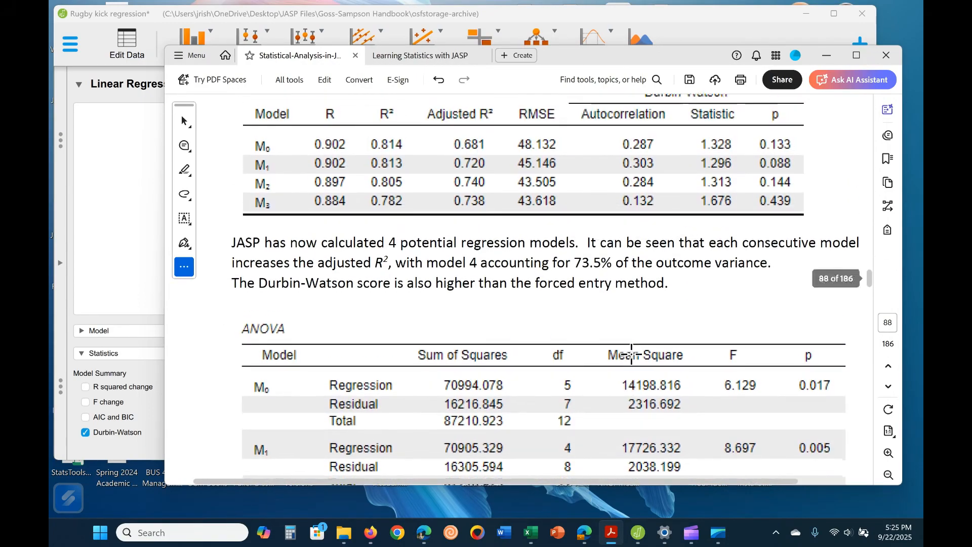
{"action": "scroll", "coordinate": [632, 353], "scroll_direction": "down", "scroll_amount": 1}
{"action": "scroll", "coordinate": [632, 353], "scroll_direction": "down", "scroll_amount": 10}
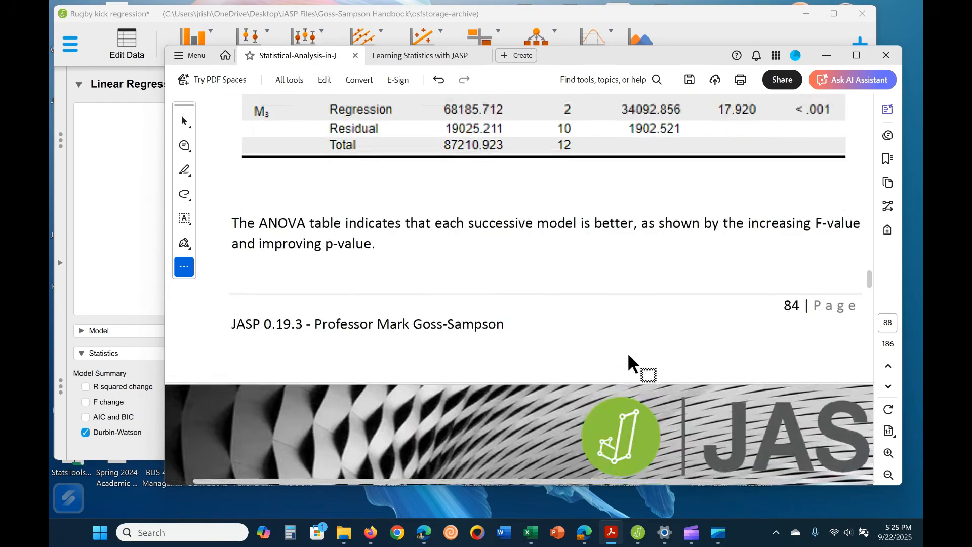
{"action": "scroll", "coordinate": [628, 355], "scroll_direction": "down", "scroll_amount": 5}
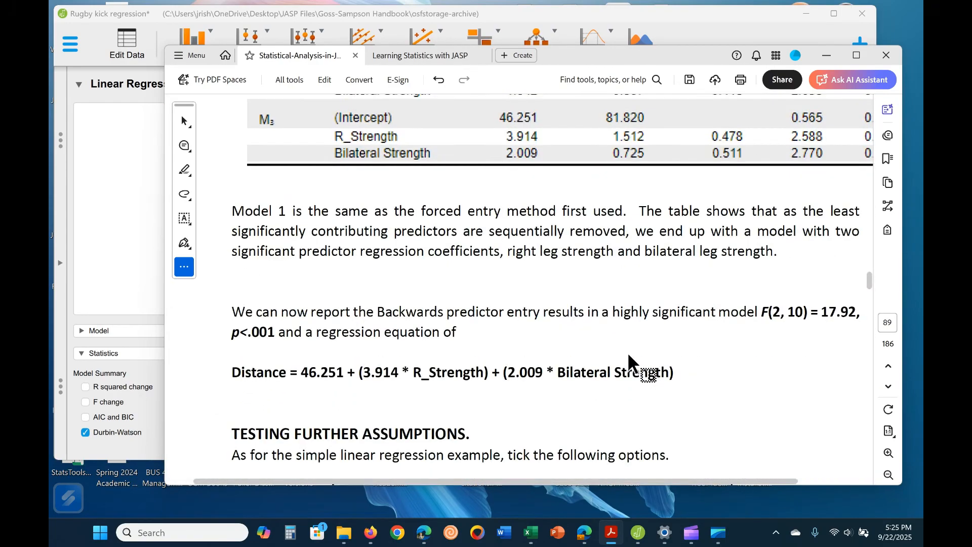
{"action": "scroll", "coordinate": [628, 355], "scroll_direction": "down", "scroll_amount": 10}
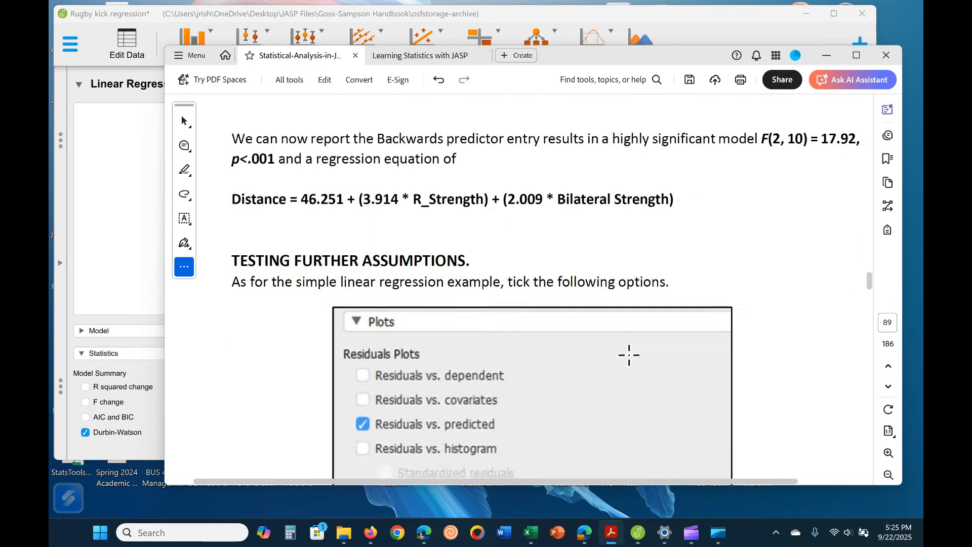
{"action": "scroll", "coordinate": [629, 355], "scroll_direction": "down", "scroll_amount": 10}
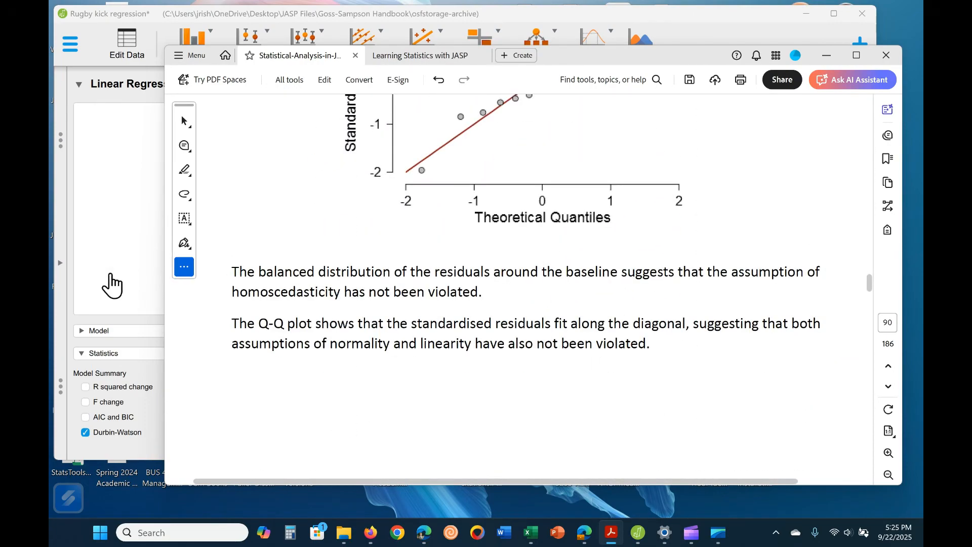
- Switch to JASP, collapse the open Linear Regression analysis and examine its forward-method tables down to the Residuals Statistics
{"action": "left_click", "coordinate": [112, 286]}
{"action": "left_click", "coordinate": [83, 86]}
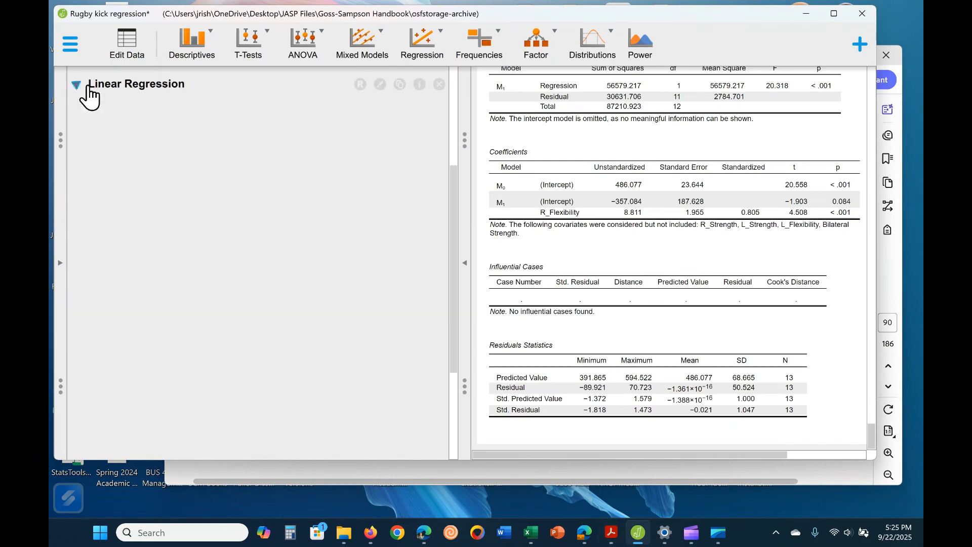
{"action": "scroll", "coordinate": [557, 359], "scroll_direction": "up", "scroll_amount": 1}
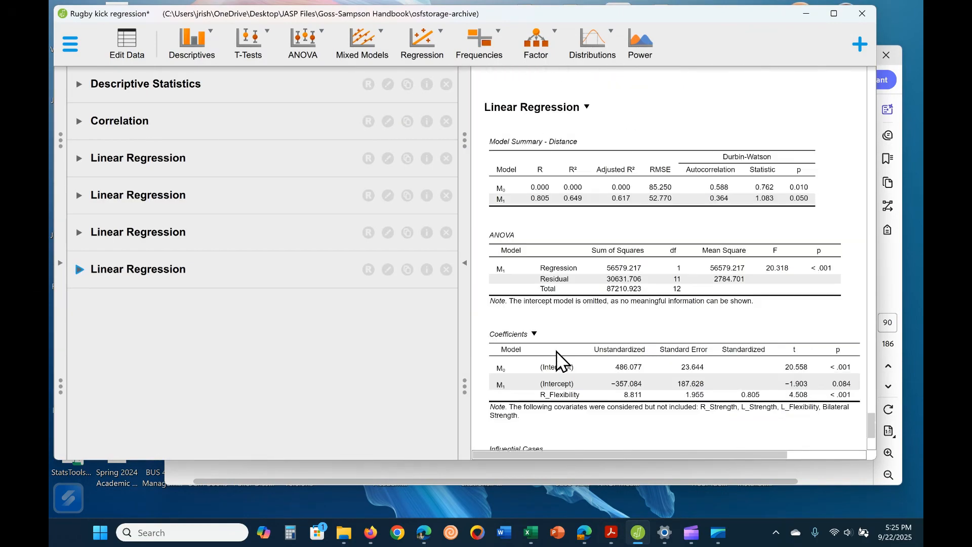
{"action": "scroll", "coordinate": [572, 374], "scroll_direction": "down", "scroll_amount": 2}
{"action": "scroll", "coordinate": [508, 161], "scroll_direction": "down", "scroll_amount": 2}
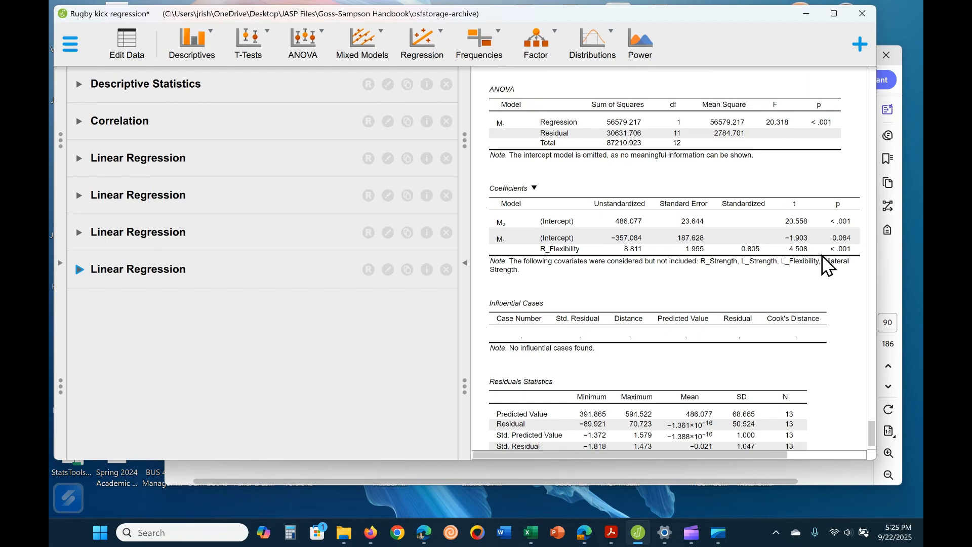
{"action": "scroll", "coordinate": [719, 354], "scroll_direction": "down", "scroll_amount": 1}
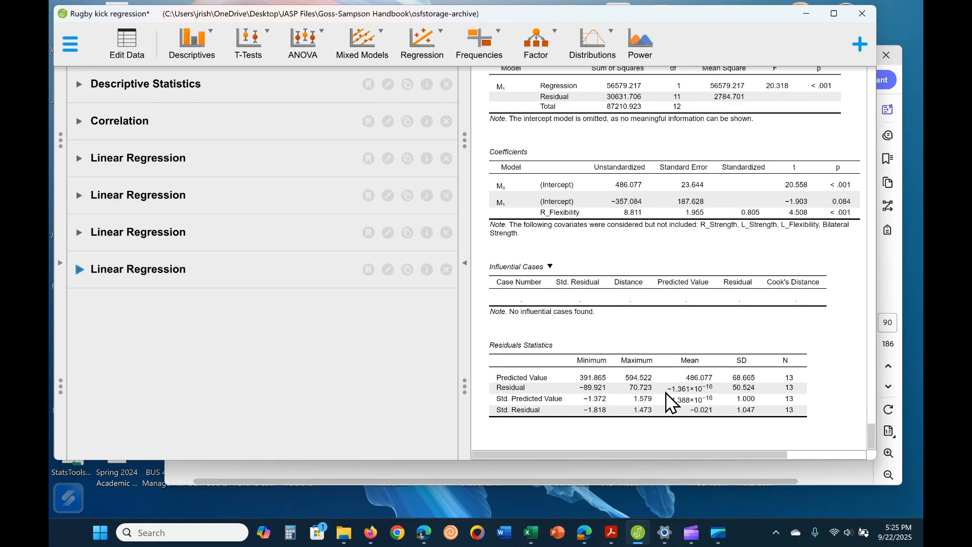
- Compare the forward-method Model Summary, ANOVA and Coefficients results with the preceding backward regression's ANOVA and Coefficients tables
{"action": "scroll", "coordinate": [688, 393], "scroll_direction": "up", "scroll_amount": 7}
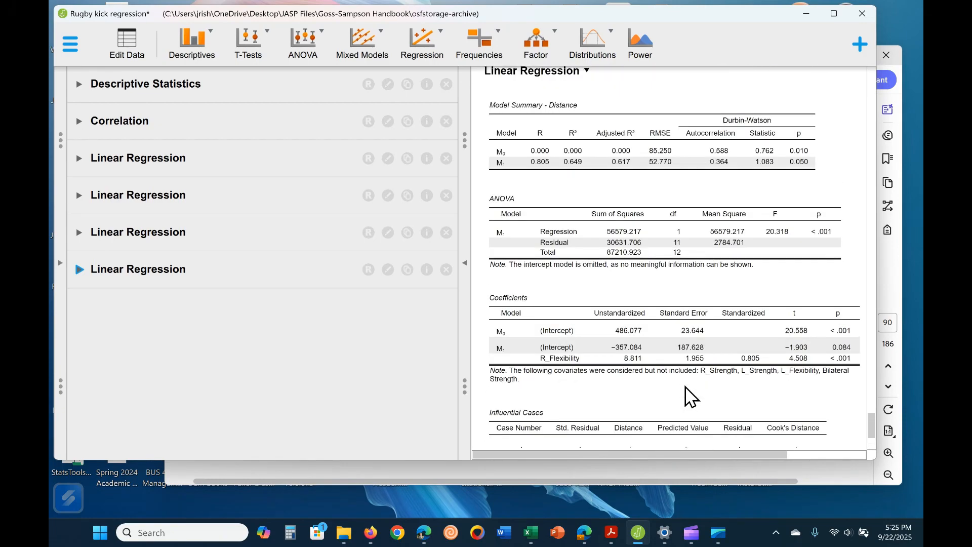
{"action": "scroll", "coordinate": [689, 393], "scroll_direction": "up", "scroll_amount": 1}
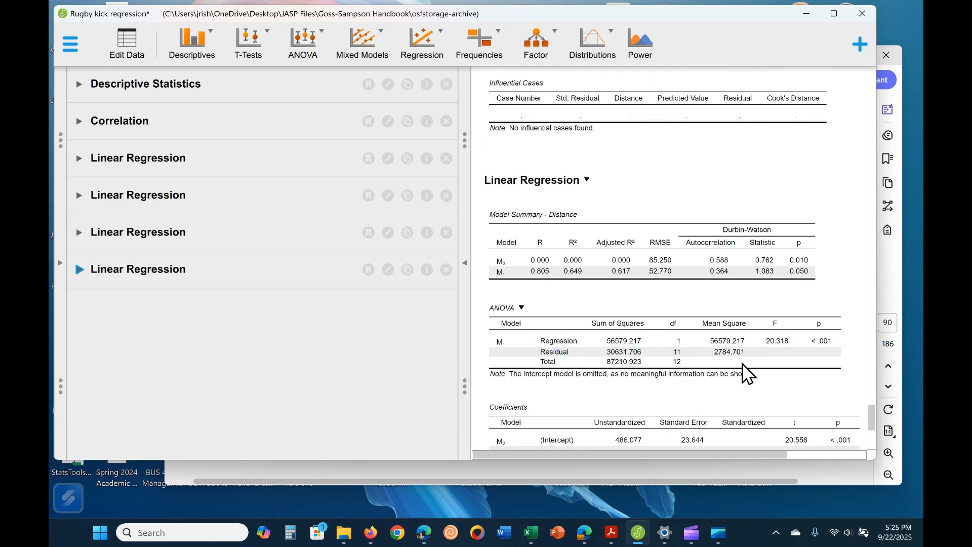
{"action": "scroll", "coordinate": [745, 373], "scroll_direction": "up", "scroll_amount": 7}
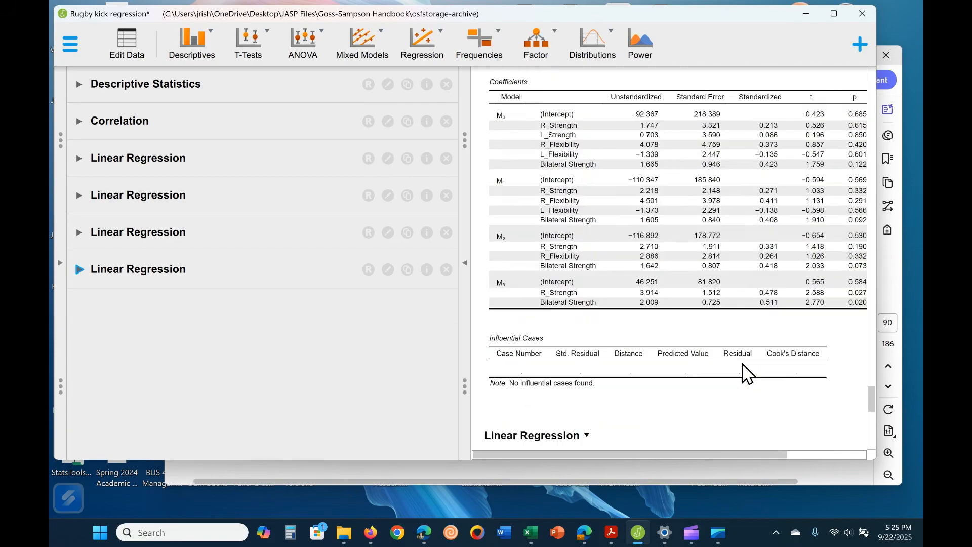
{"action": "scroll", "coordinate": [745, 373], "scroll_direction": "up", "scroll_amount": 6}
{"action": "scroll", "coordinate": [745, 374], "scroll_direction": "down", "scroll_amount": 3}
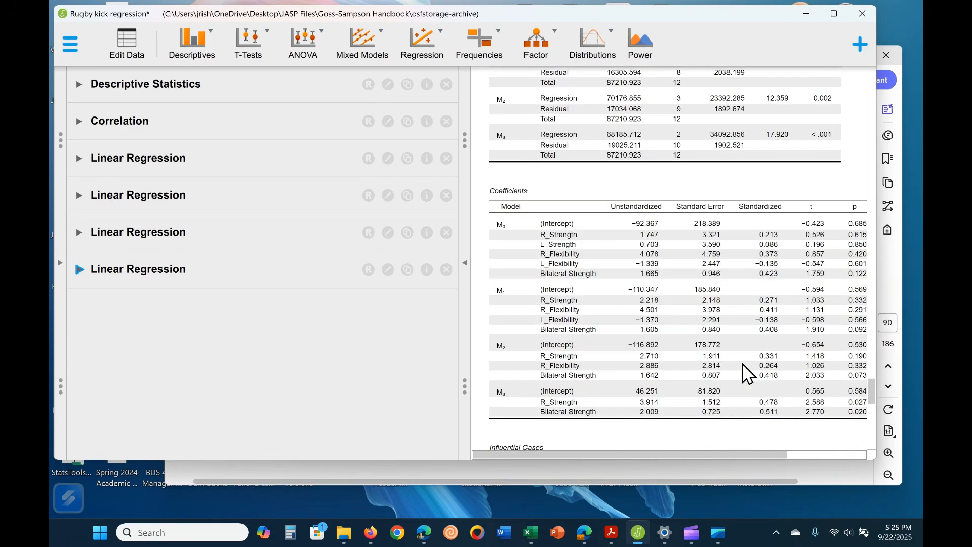
- Open the forward-method Linear Regression from its output and examine its tables down to the Residuals Statistics
{"action": "scroll", "coordinate": [653, 393], "scroll_direction": "down", "scroll_amount": 11}
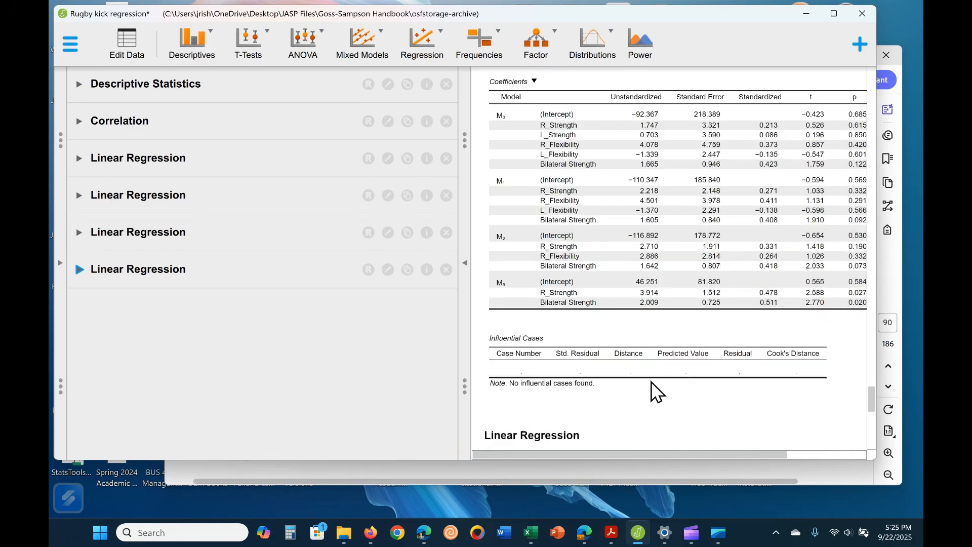
{"action": "scroll", "coordinate": [663, 404], "scroll_direction": "down", "scroll_amount": 2}
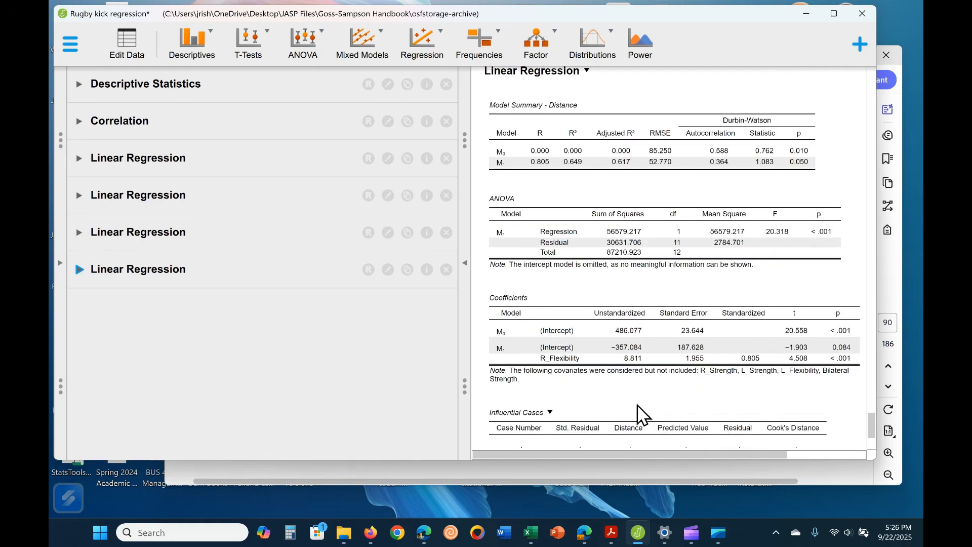
{"action": "left_click", "coordinate": [590, 360]}
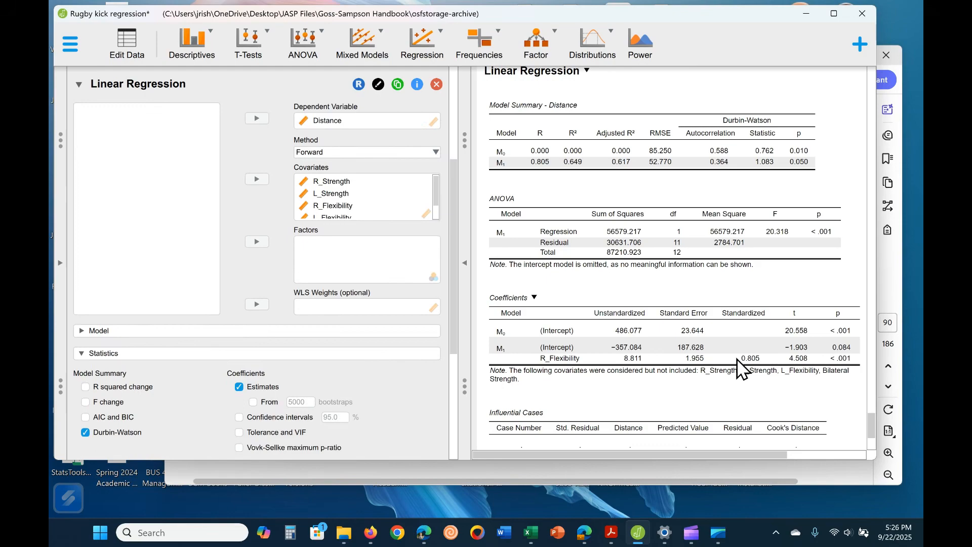
{"action": "scroll", "coordinate": [737, 359], "scroll_direction": "down", "scroll_amount": 4}
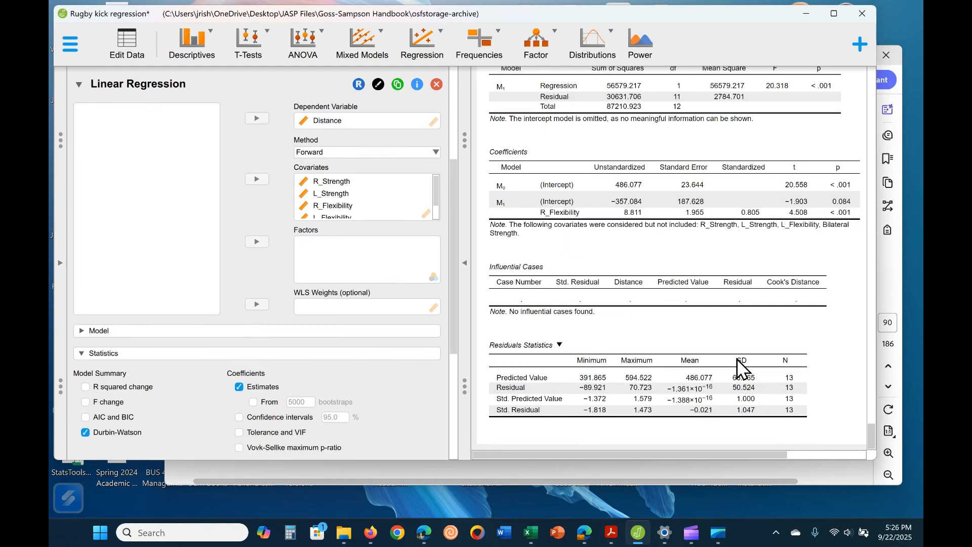
- Compare the forward-method output with the backward and forced-entry regression tables above it
{"action": "scroll", "coordinate": [821, 350], "scroll_direction": "up", "scroll_amount": 15}
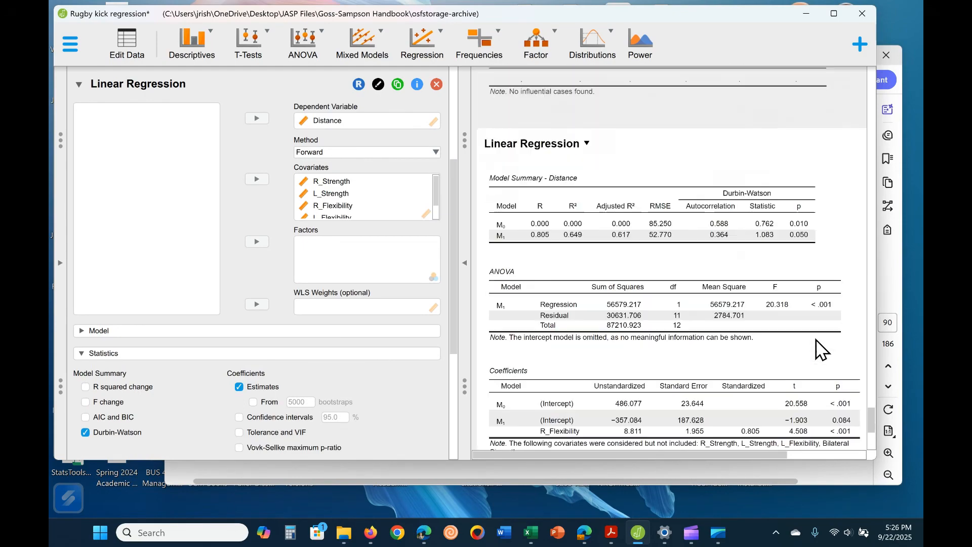
{"action": "scroll", "coordinate": [715, 325], "scroll_direction": "up", "scroll_amount": 5}
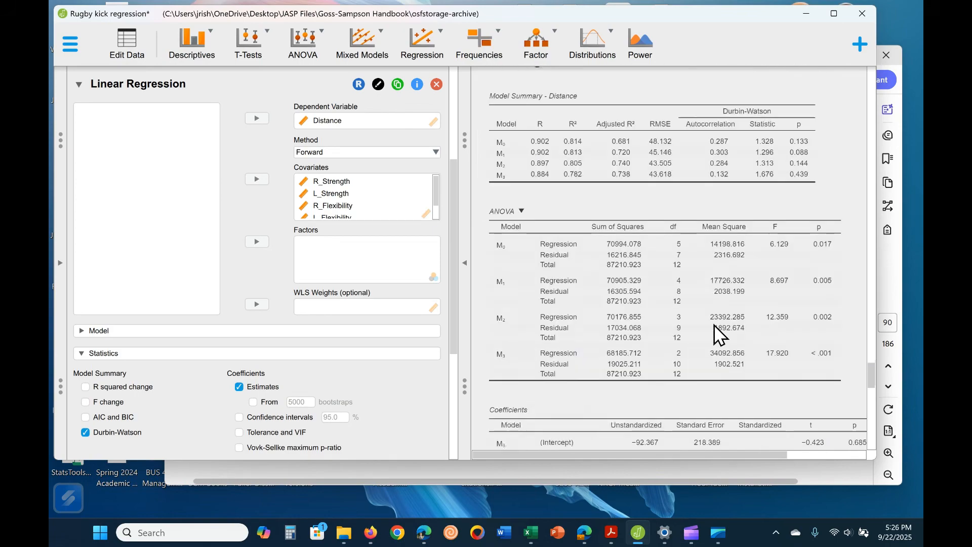
{"action": "scroll", "coordinate": [714, 324], "scroll_direction": "up", "scroll_amount": 5}
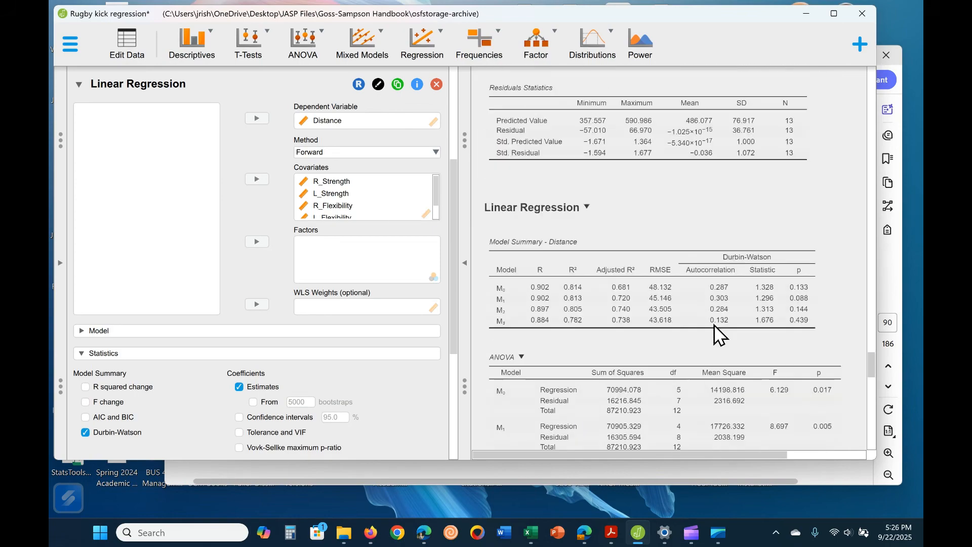
{"action": "scroll", "coordinate": [714, 325], "scroll_direction": "up", "scroll_amount": 10}
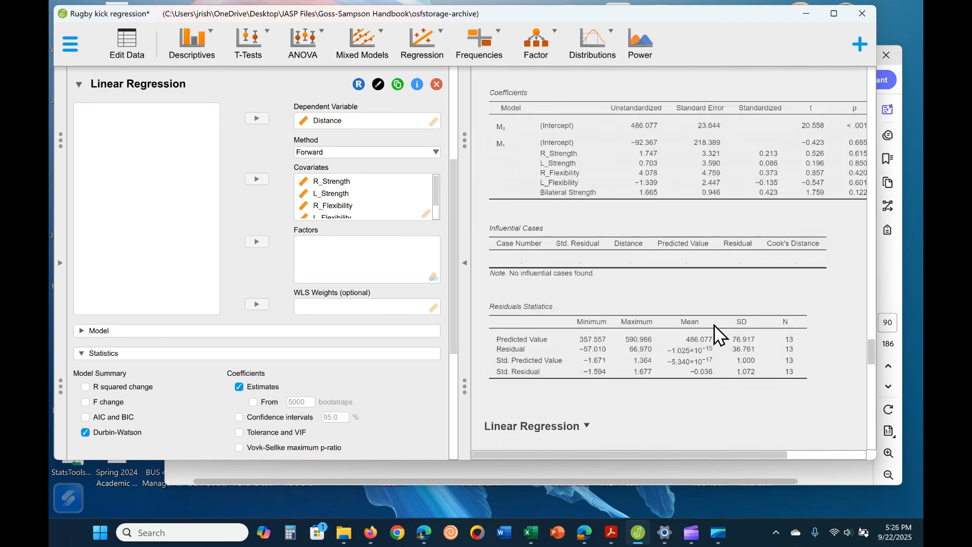
{"action": "scroll", "coordinate": [714, 324], "scroll_direction": "down", "scroll_amount": 9}
{"action": "scroll", "coordinate": [714, 324], "scroll_direction": "down", "scroll_amount": 2}
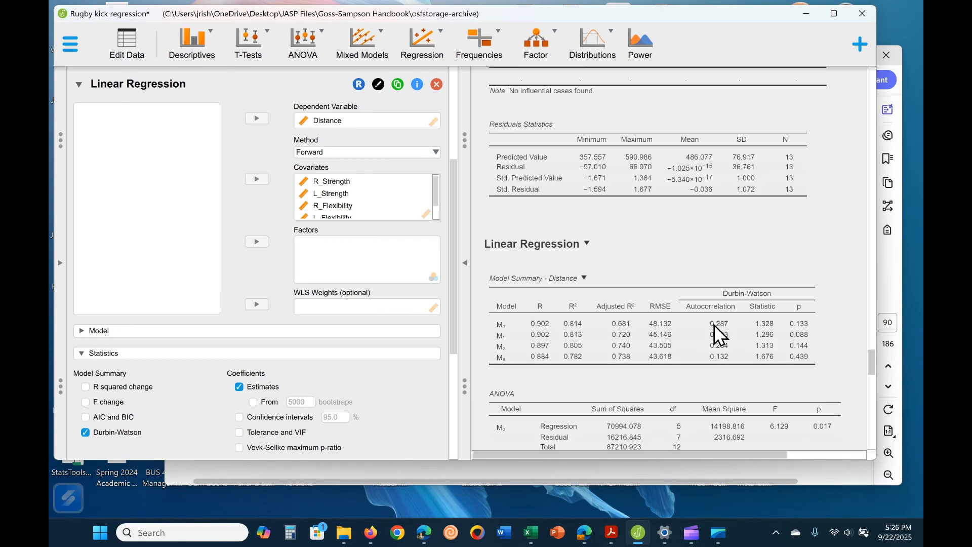
{"action": "scroll", "coordinate": [712, 334], "scroll_direction": "up", "scroll_amount": 1}
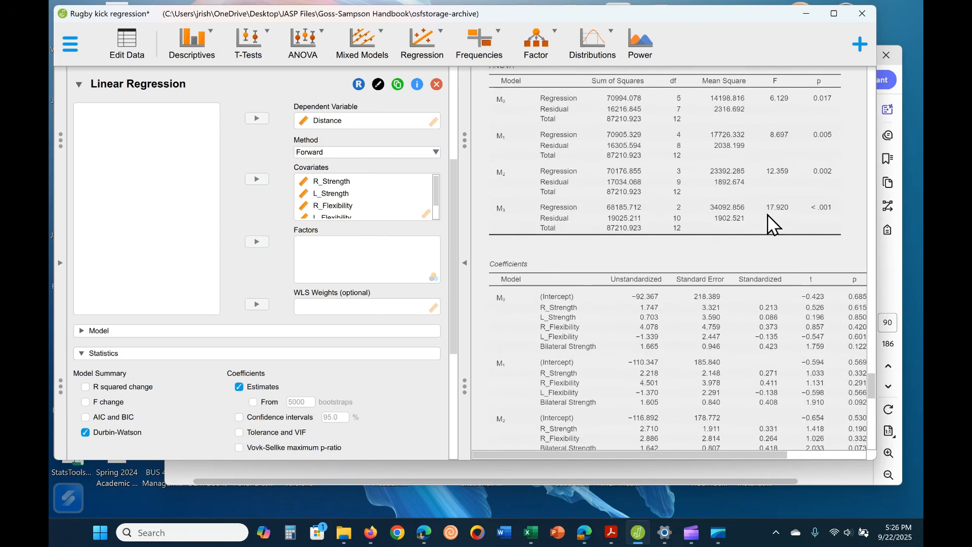
- Open the backward analysis and the forward analysis from their outputs and compare their Model Summary, ANOVA and Coefficients tables
{"action": "scroll", "coordinate": [640, 217], "scroll_direction": "up", "scroll_amount": 3}
{"action": "left_click", "coordinate": [583, 141]}
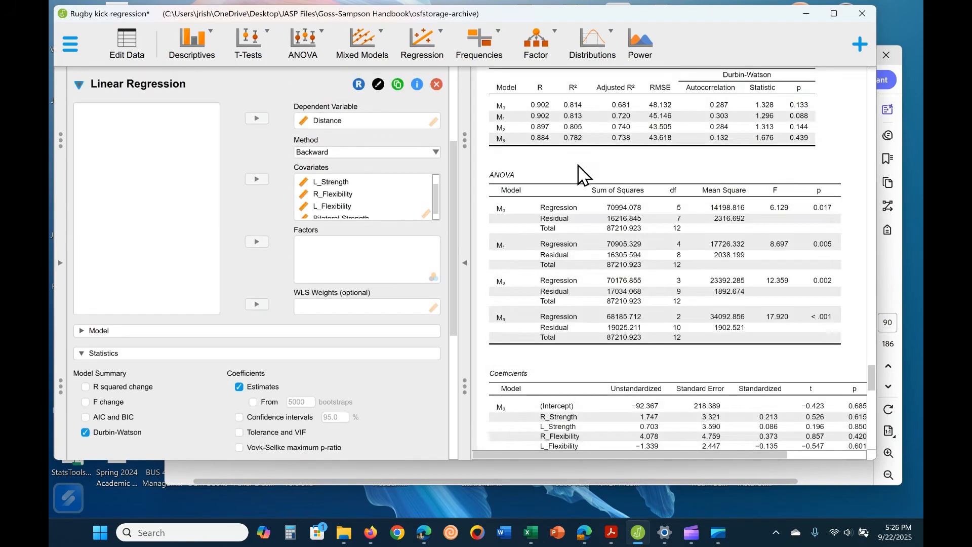
{"action": "scroll", "coordinate": [670, 351], "scroll_direction": "down", "scroll_amount": 20}
{"action": "scroll", "coordinate": [676, 377], "scroll_direction": "up", "scroll_amount": 2}
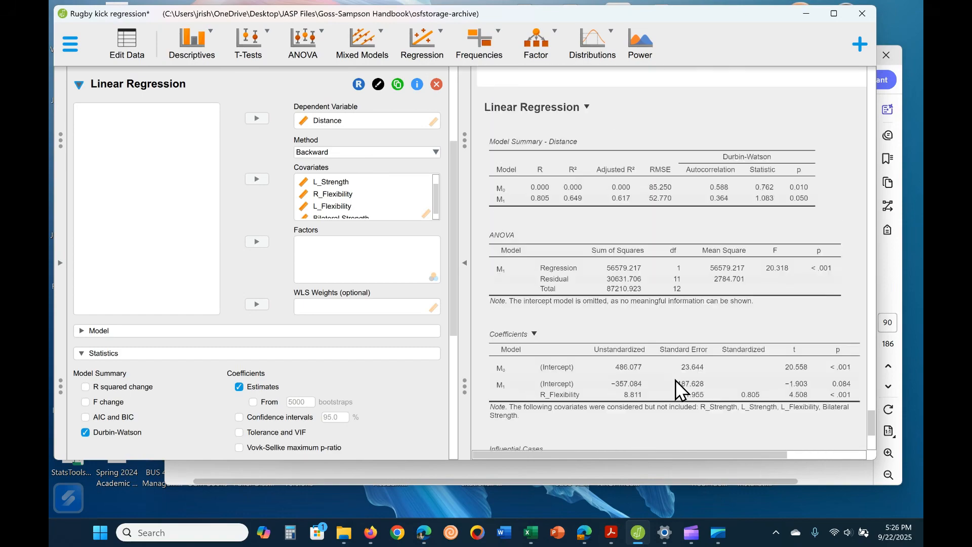
{"action": "left_click", "coordinate": [580, 252]}
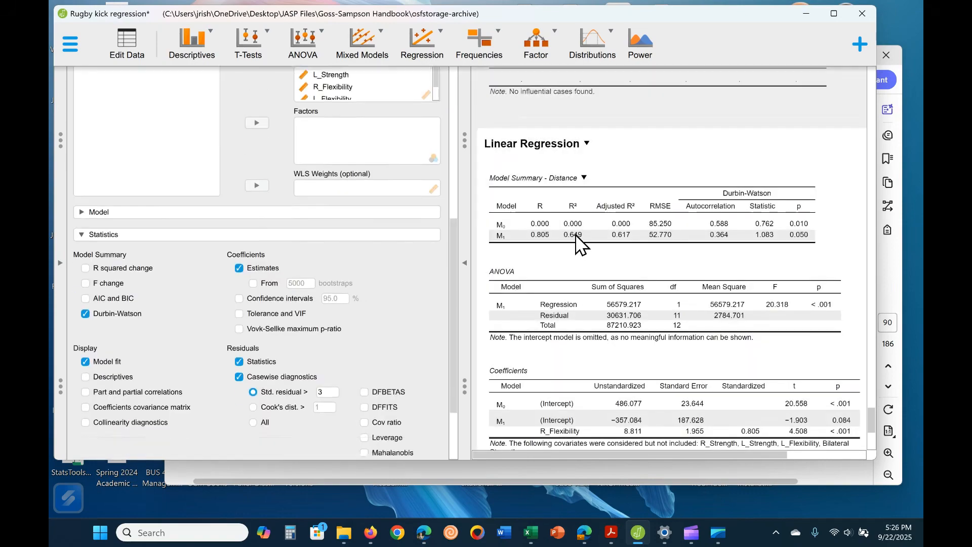
{"action": "scroll", "coordinate": [613, 298], "scroll_direction": "down", "scroll_amount": 3}
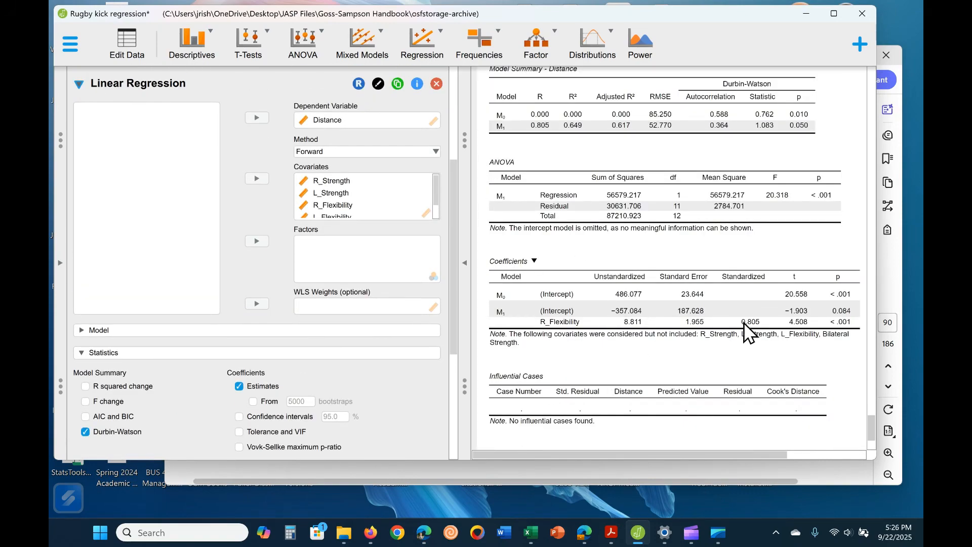
{"action": "scroll", "coordinate": [734, 373], "scroll_direction": "down", "scroll_amount": 3}
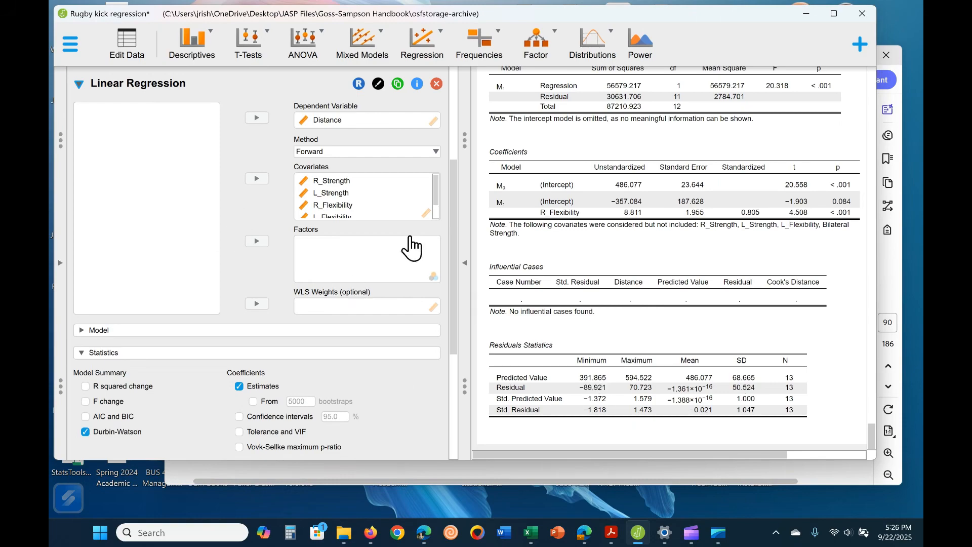
- Collapse the forward analysis and add a new classical Linear Regression with Distance as the dependent variable
{"action": "left_click", "coordinate": [78, 83]}
{"action": "left_click", "coordinate": [428, 56]}
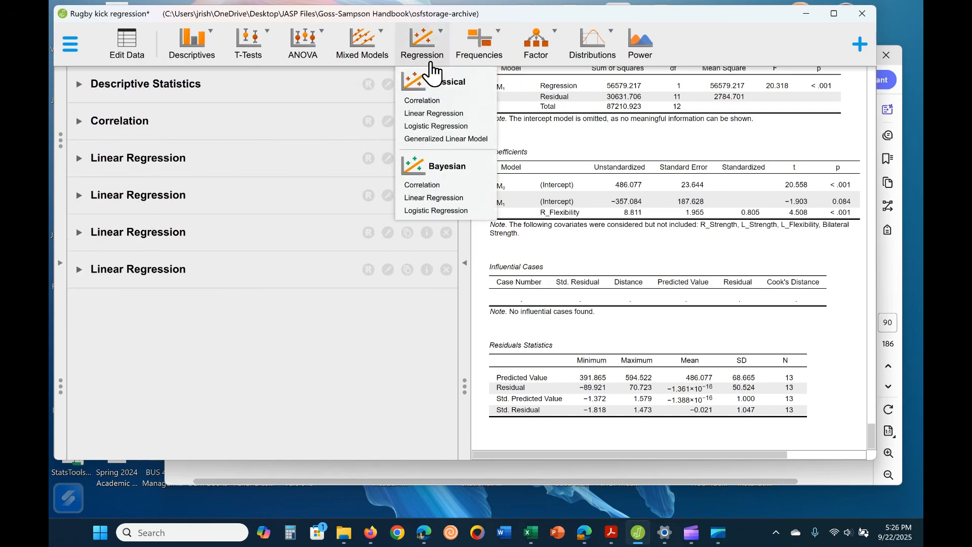
{"action": "left_click", "coordinate": [439, 117]}
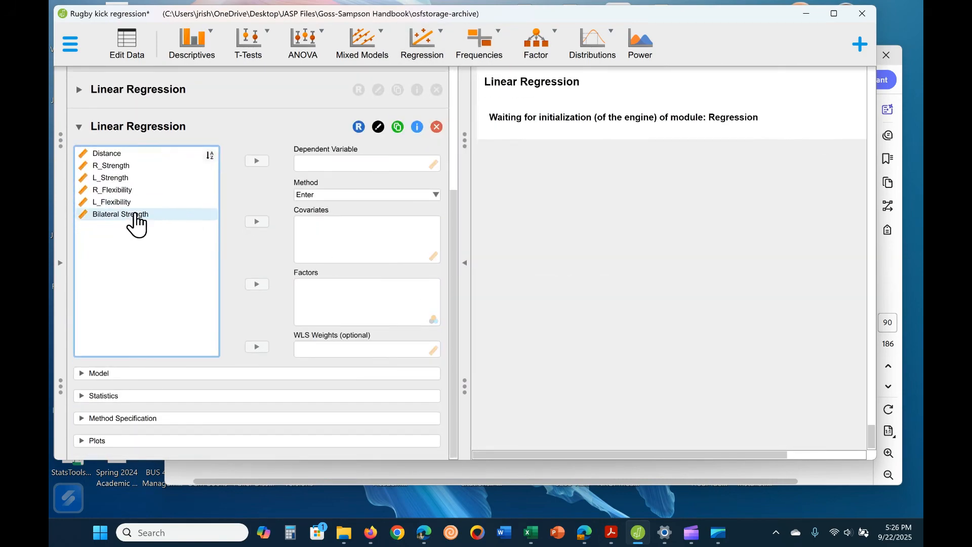
{"action": "left_click", "coordinate": [136, 154]}
{"action": "left_click", "coordinate": [257, 161]}
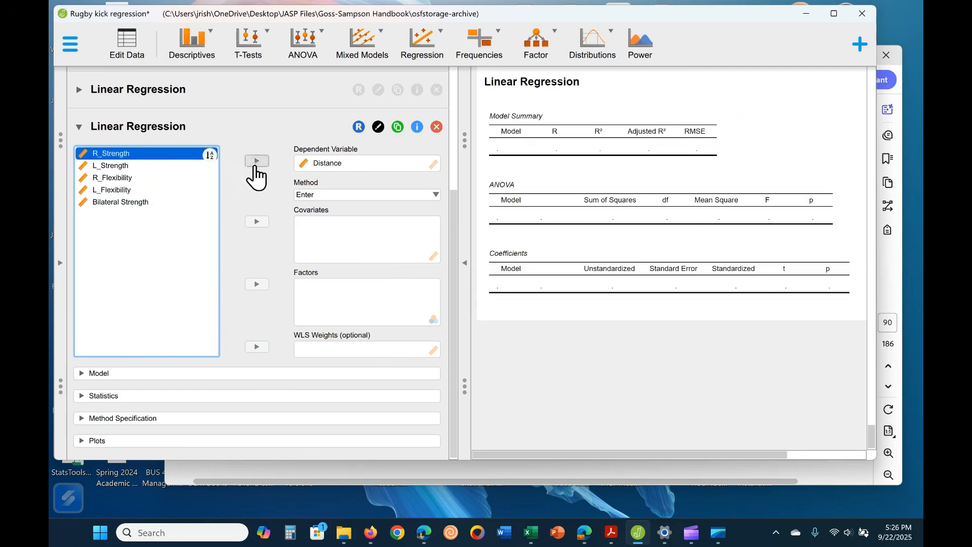
- Add R_Strength, L_Strength, R_Flexibility, L_Flexibility and Bilateral Strength as covariates of the new regression
{"action": "left_click", "coordinate": [260, 221]}
{"action": "left_click", "coordinate": [261, 222]}
{"action": "left_click", "coordinate": [261, 222]}
{"action": "left_click", "coordinate": [261, 221]}
{"action": "left_click", "coordinate": [261, 222]}
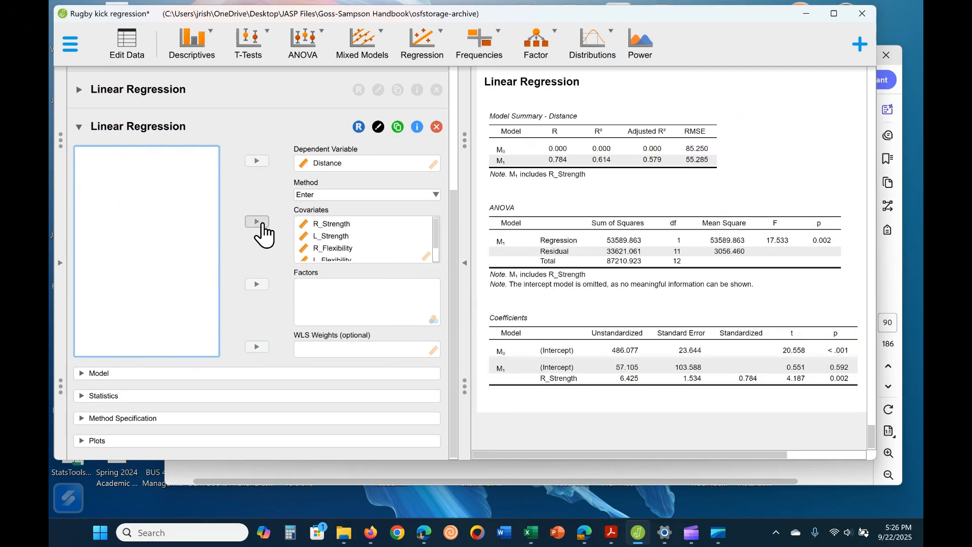
{"action": "scroll", "coordinate": [332, 230], "scroll_direction": "down", "scroll_amount": 2}
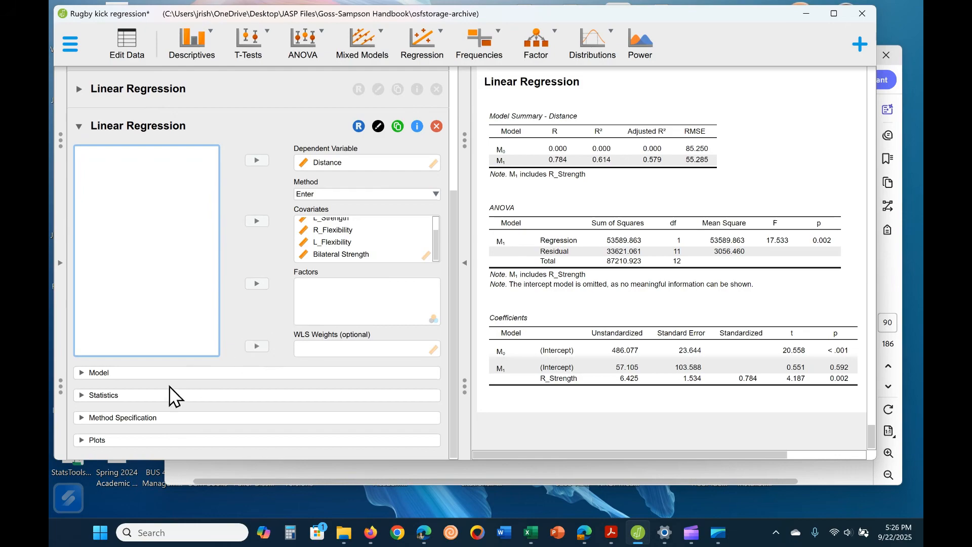
- Expand the new regression's Statistics options and set its method to Stepwise
{"action": "left_click", "coordinate": [141, 396]}
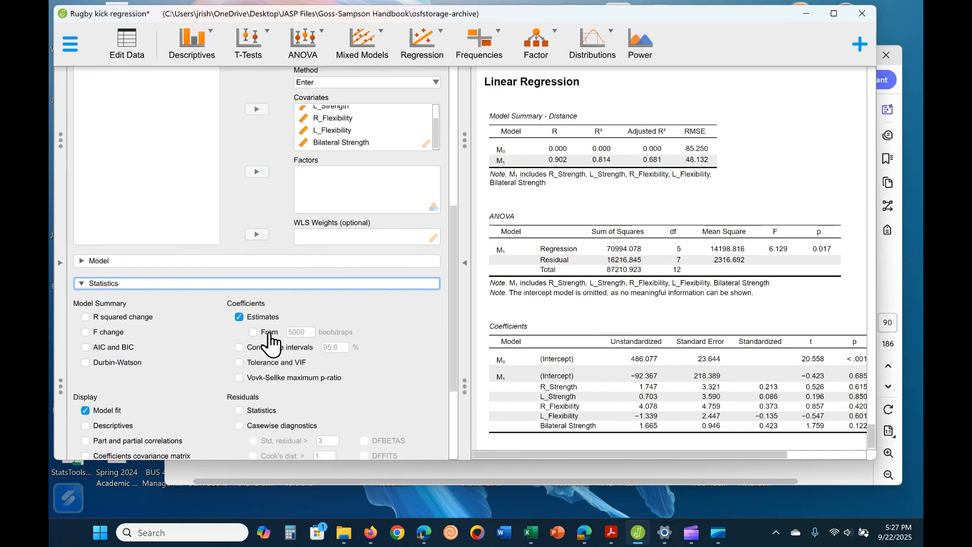
{"action": "scroll", "coordinate": [382, 364], "scroll_direction": "down", "scroll_amount": 2}
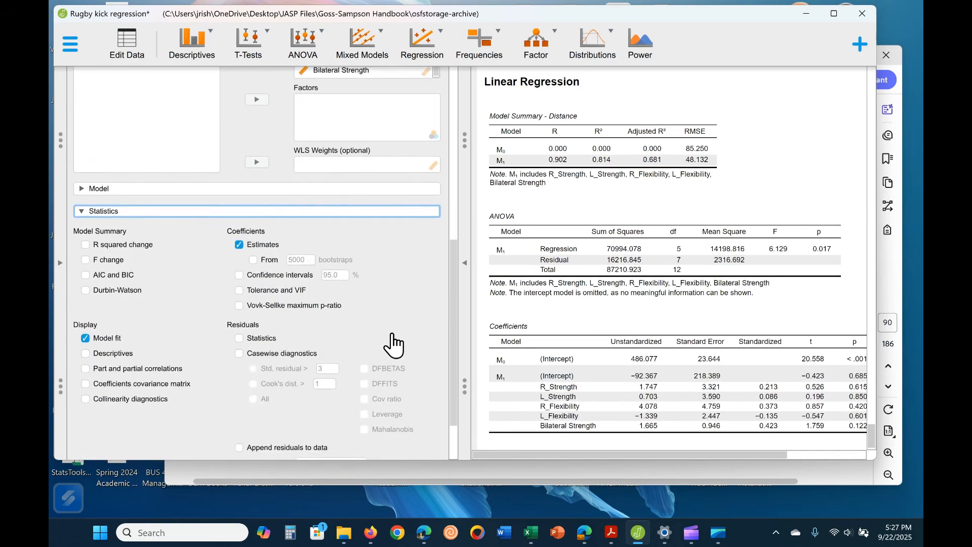
{"action": "scroll", "coordinate": [276, 269], "scroll_direction": "up", "scroll_amount": 3}
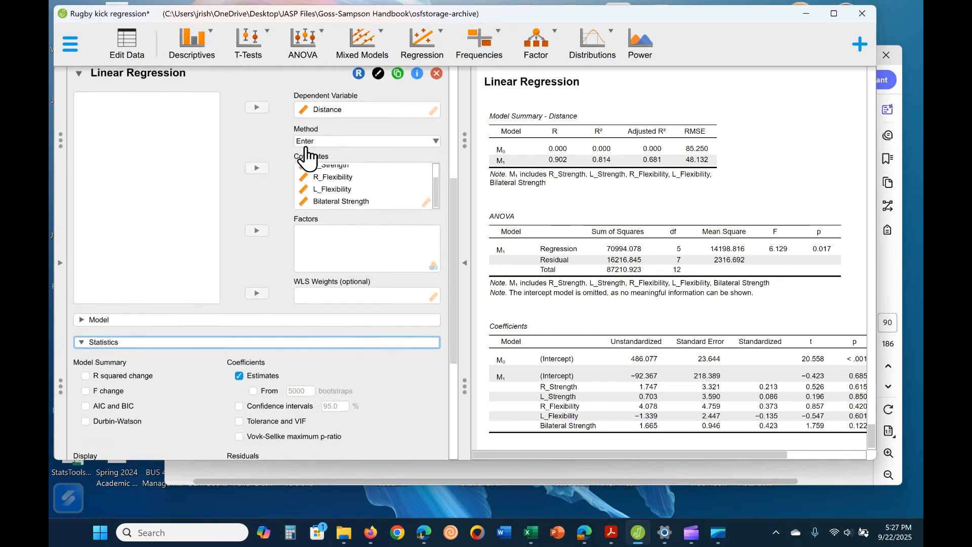
{"action": "left_click", "coordinate": [327, 143]}
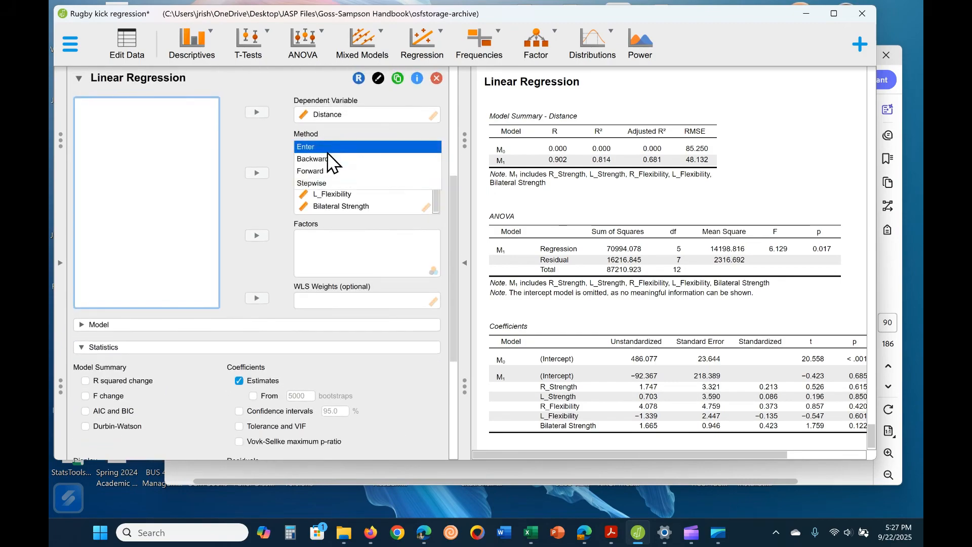
{"action": "left_click", "coordinate": [319, 183]}
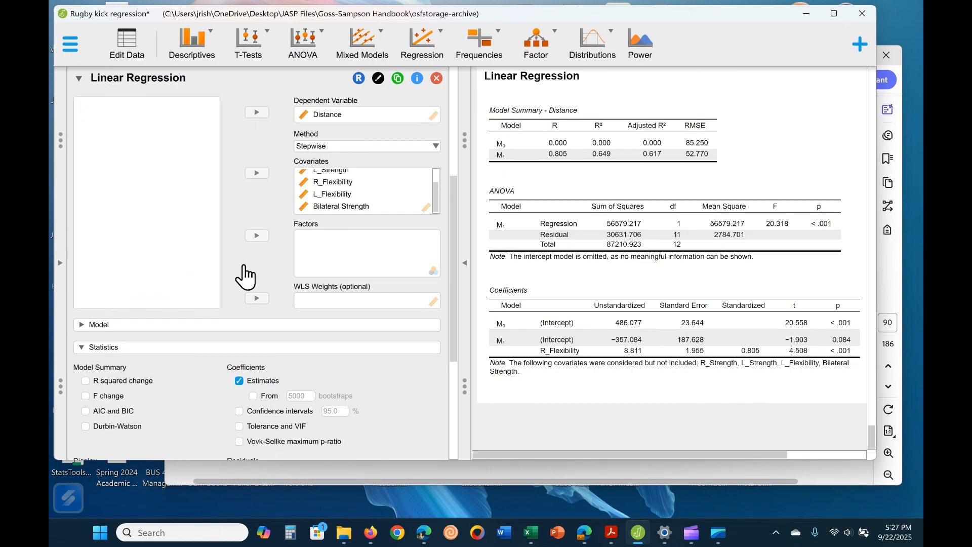
- Enable residual Statistics and Casewise diagnostics for the stepwise regression and review its tables down to the Residuals Statistics
{"action": "scroll", "coordinate": [362, 284], "scroll_direction": "down", "scroll_amount": 3}
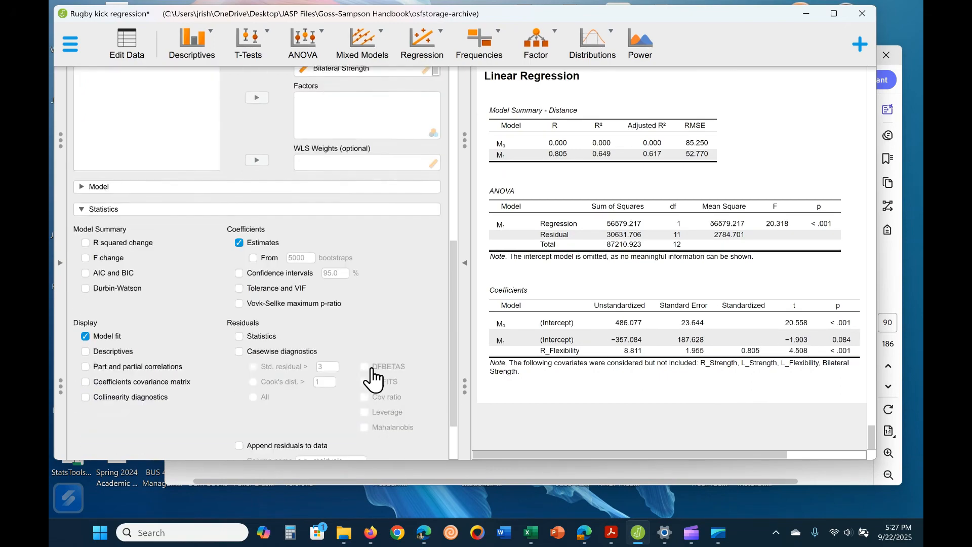
{"action": "scroll", "coordinate": [212, 303], "scroll_direction": "down", "scroll_amount": 1}
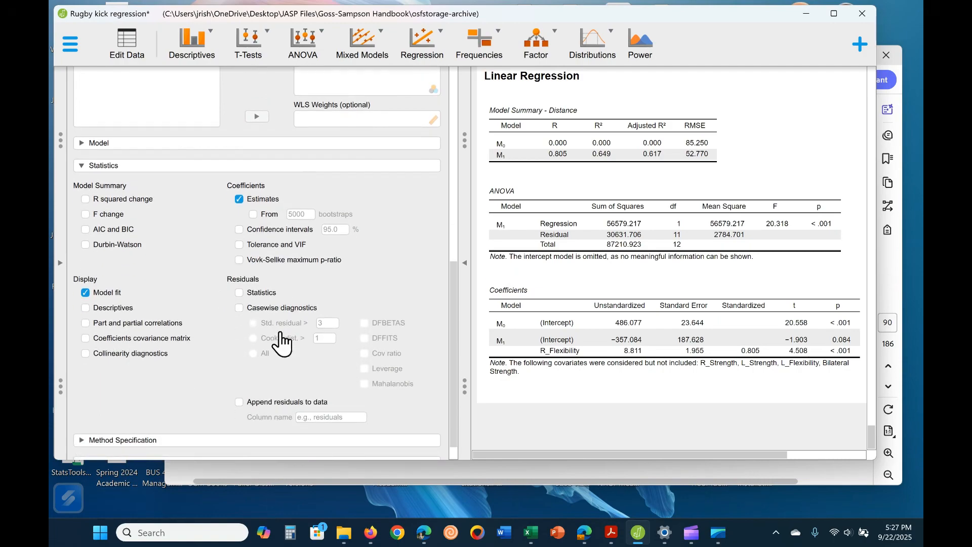
{"action": "left_click", "coordinate": [239, 308]}
{"action": "left_click", "coordinate": [239, 293]}
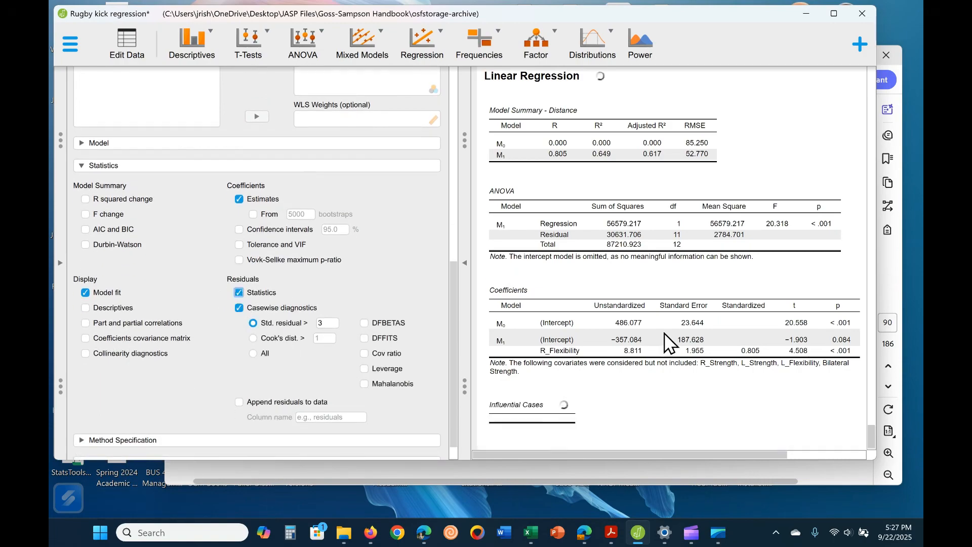
{"action": "left_click", "coordinate": [809, 457]}
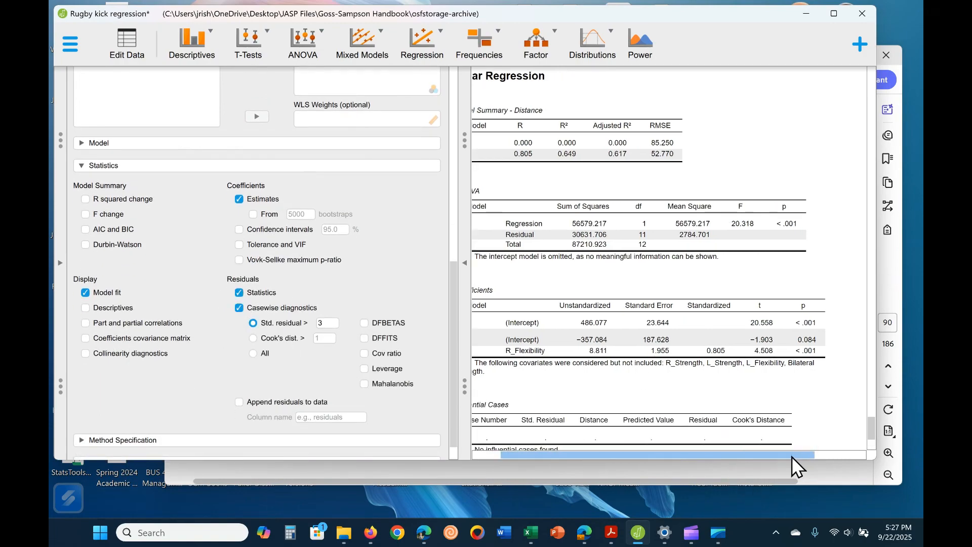
{"action": "left_click_drag", "start_coordinate": [740, 455], "coordinate": [681, 456]}
{"action": "scroll", "coordinate": [664, 395], "scroll_direction": "down", "scroll_amount": 3}
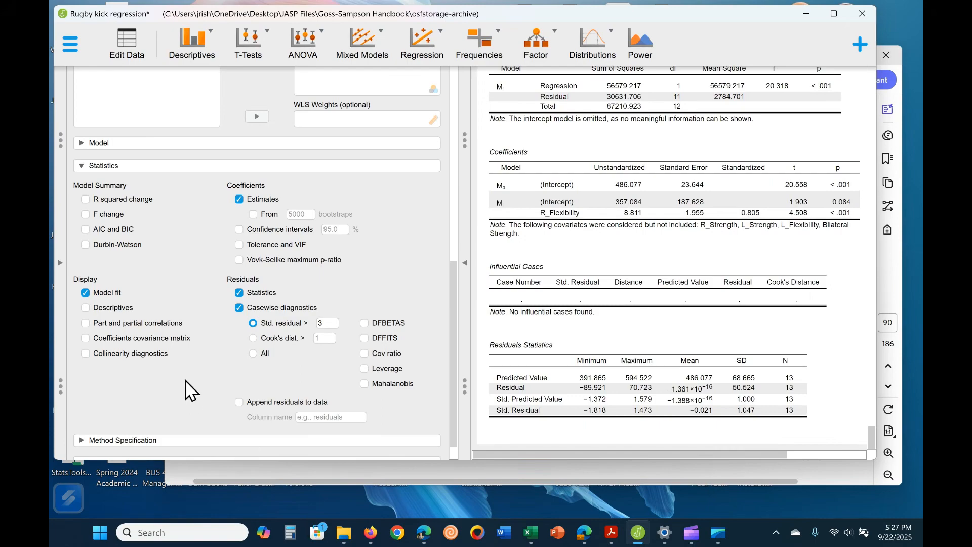
{"action": "scroll", "coordinate": [228, 340], "scroll_direction": "down", "scroll_amount": 1}
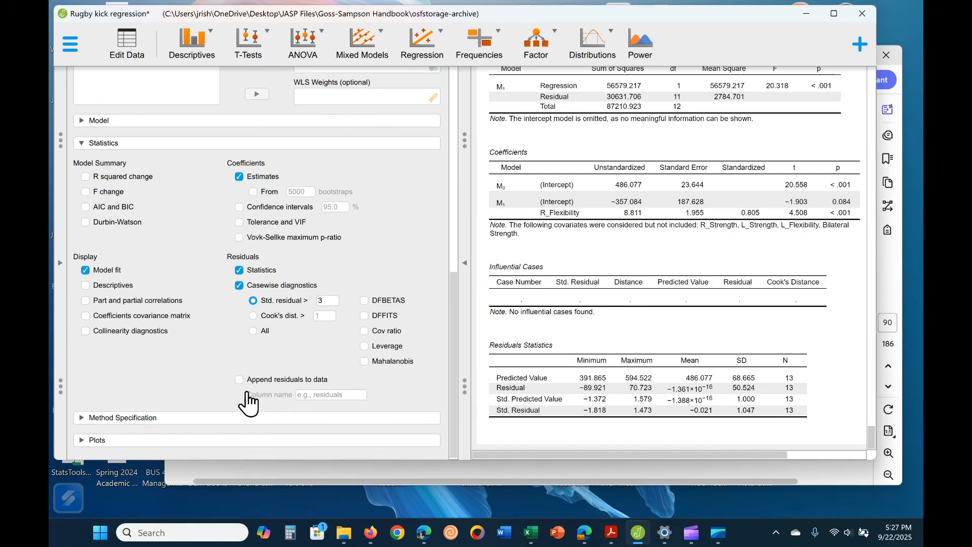
- Add Durbin-Watson and Tolerance and VIF to the stepwise regression and view the Collinearity Statistics columns
{"action": "scroll", "coordinate": [759, 315], "scroll_direction": "up", "scroll_amount": 3}
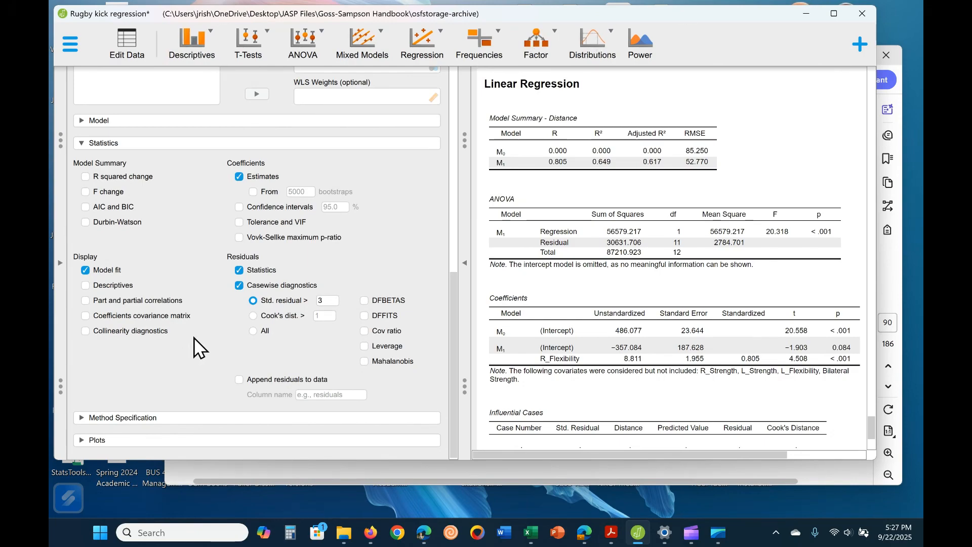
{"action": "scroll", "coordinate": [198, 335], "scroll_direction": "up", "scroll_amount": 2}
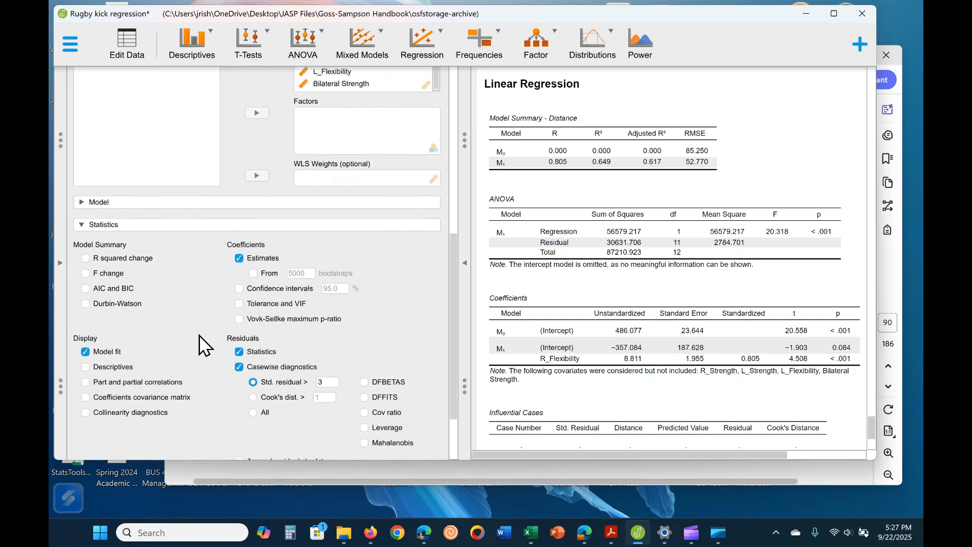
{"action": "left_click", "coordinate": [118, 305]}
{"action": "left_click", "coordinate": [296, 308]}
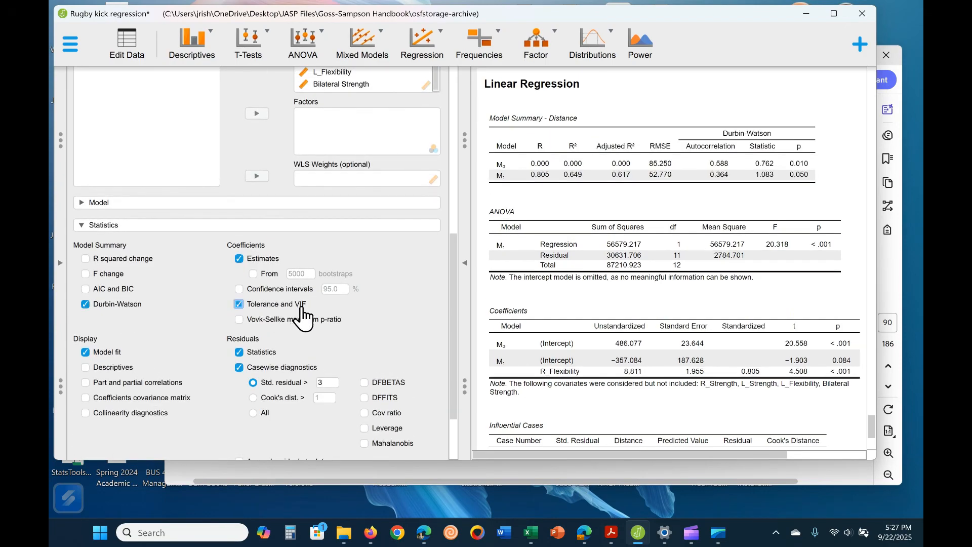
{"action": "left_click_drag", "start_coordinate": [653, 463], "coordinate": [855, 460]}
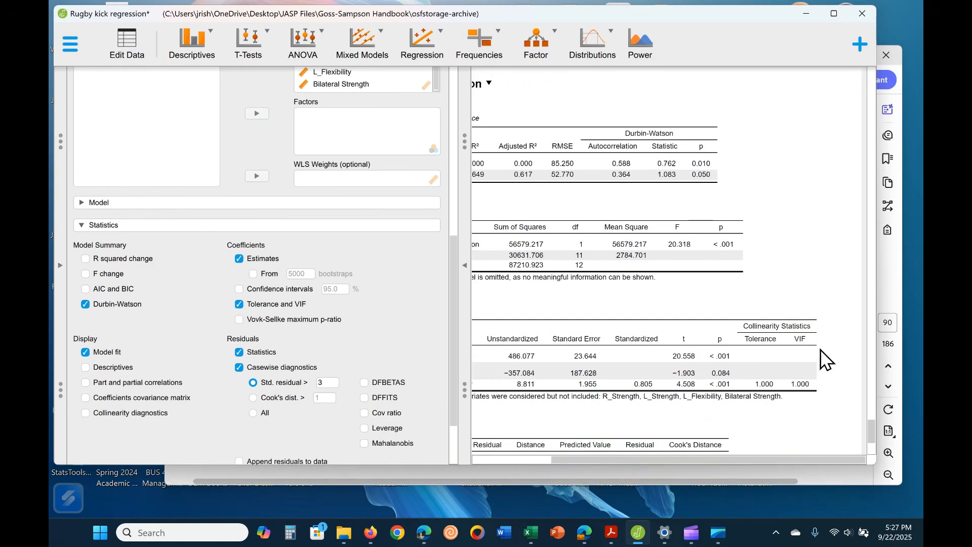
- Open the forward regression, add Tolerance and VIF to its coefficients, and view the Collinearity Statistics columns
{"action": "scroll", "coordinate": [826, 357], "scroll_direction": "down", "scroll_amount": 2}
{"action": "scroll", "coordinate": [822, 432], "scroll_direction": "up", "scroll_amount": 5}
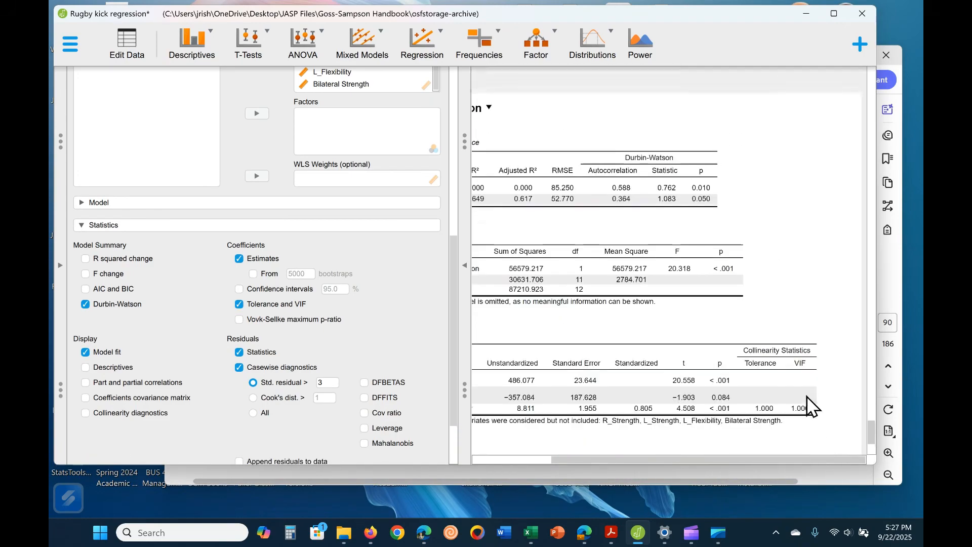
{"action": "scroll", "coordinate": [750, 441], "scroll_direction": "up", "scroll_amount": 1}
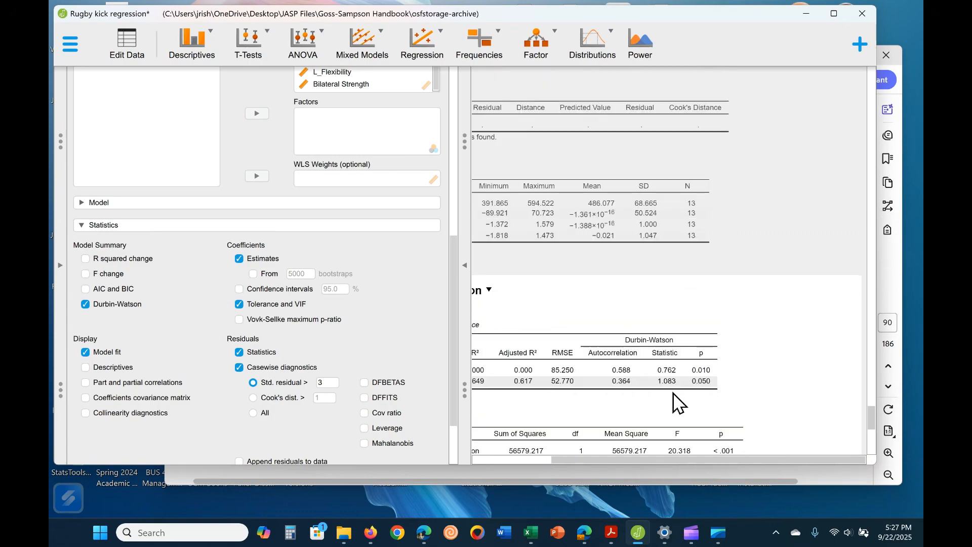
{"action": "left_click_drag", "start_coordinate": [707, 460], "coordinate": [631, 462]}
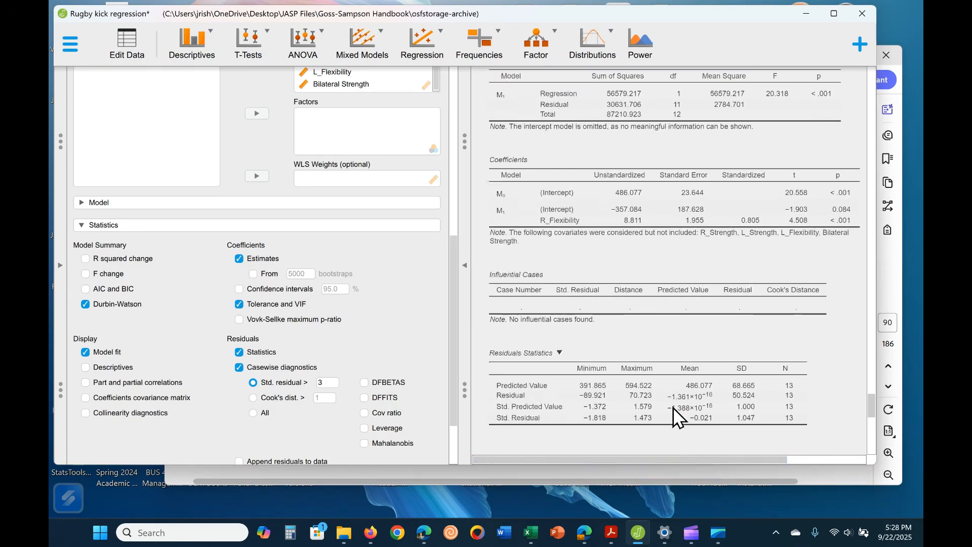
{"action": "scroll", "coordinate": [763, 395], "scroll_direction": "up", "scroll_amount": 4}
{"action": "left_click", "coordinate": [789, 260]}
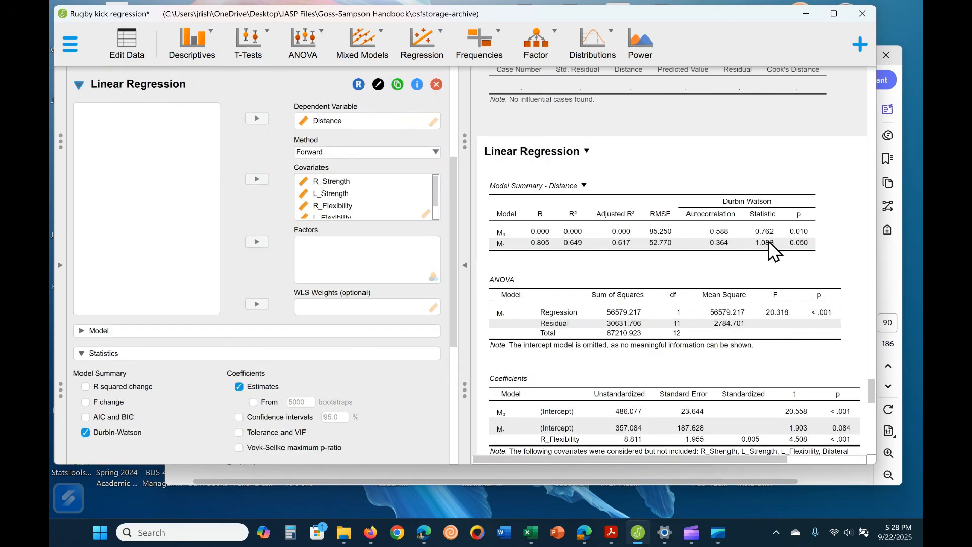
{"action": "scroll", "coordinate": [290, 385], "scroll_direction": "down", "scroll_amount": 2}
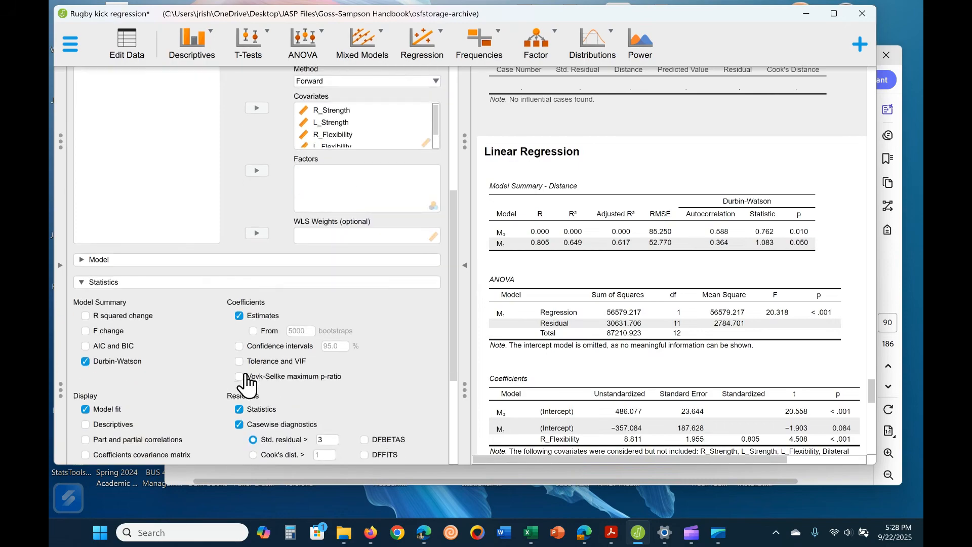
{"action": "left_click", "coordinate": [239, 362]}
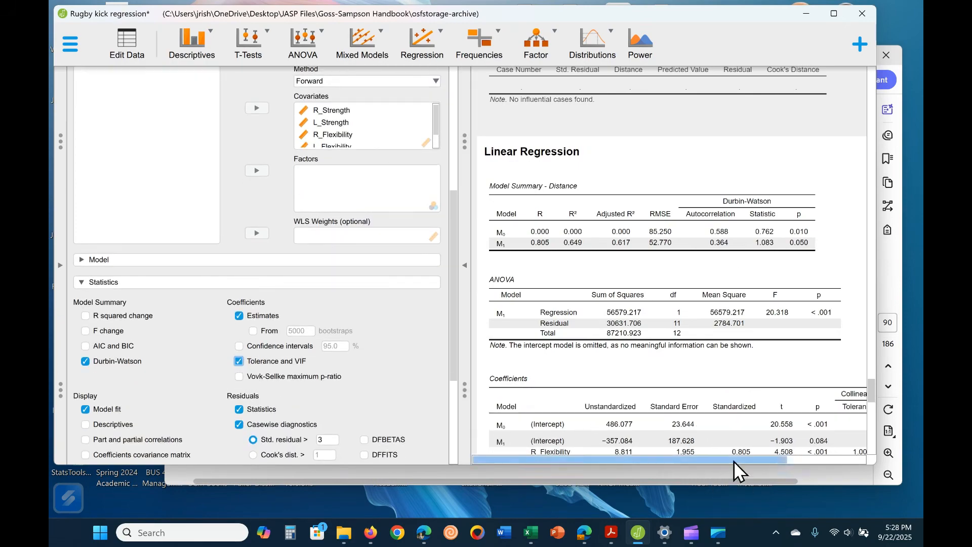
{"action": "left_click_drag", "start_coordinate": [759, 462], "coordinate": [849, 466]}
{"action": "scroll", "coordinate": [775, 385], "scroll_direction": "down", "scroll_amount": 2}
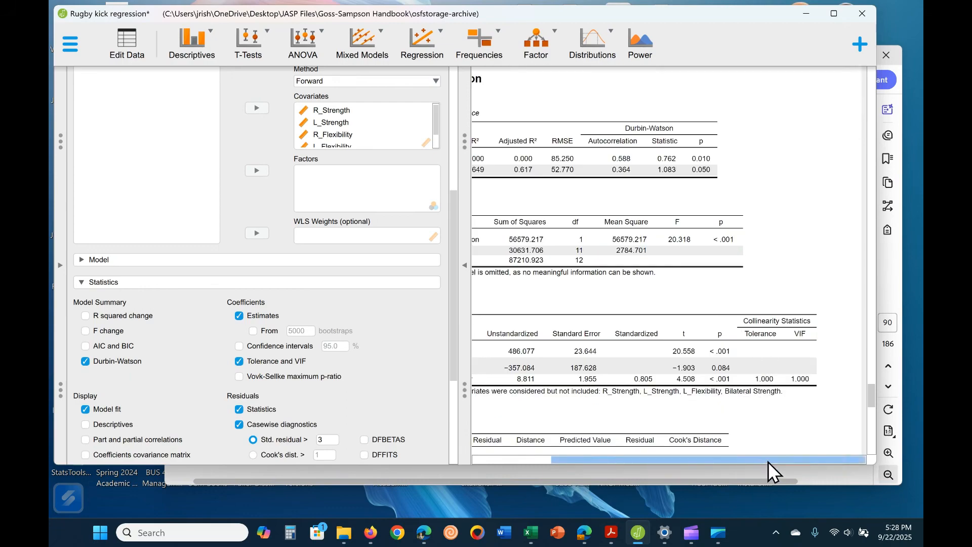
{"action": "scroll", "coordinate": [799, 405], "scroll_direction": "down", "scroll_amount": 2}
{"action": "scroll", "coordinate": [818, 420], "scroll_direction": "down", "scroll_amount": 3}
{"action": "scroll", "coordinate": [823, 428], "scroll_direction": "up", "scroll_amount": 11}
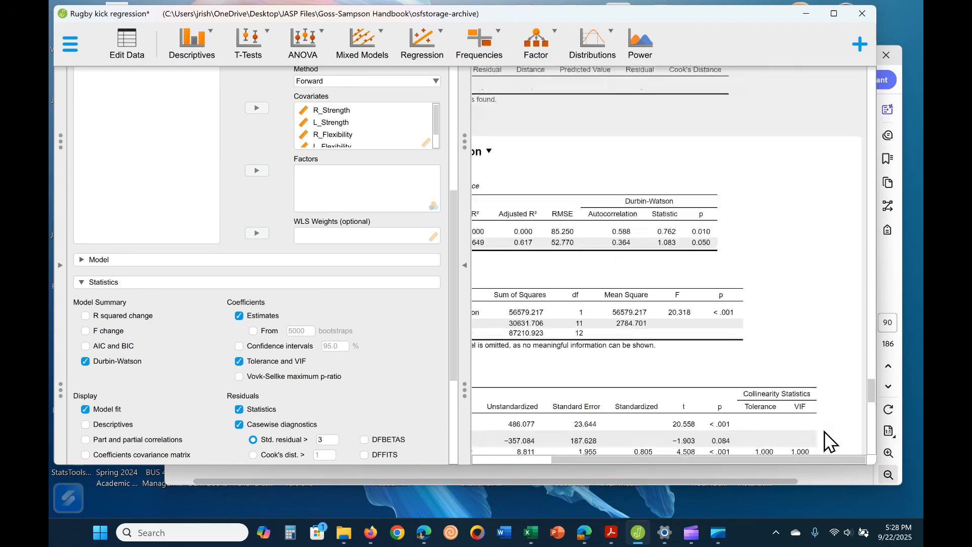
- Examine the backward and forced-entry regressions' model summary, ANOVA and Coefficients tables for Durbin-Watson and missing collinearity statistics
{"action": "left_click_drag", "start_coordinate": [786, 462], "coordinate": [707, 462]}
{"action": "scroll", "coordinate": [615, 434], "scroll_direction": "up", "scroll_amount": 8}
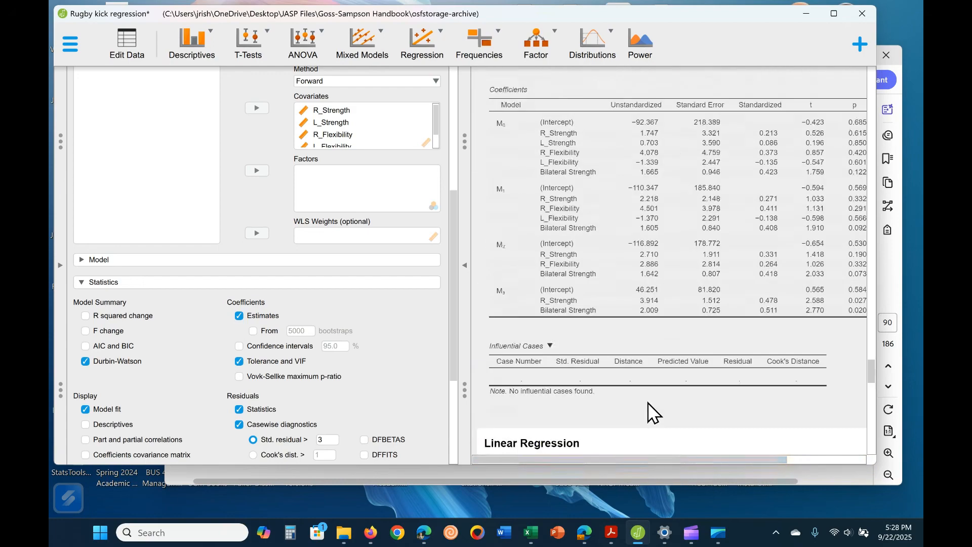
{"action": "left_click_drag", "start_coordinate": [640, 463], "coordinate": [780, 462]}
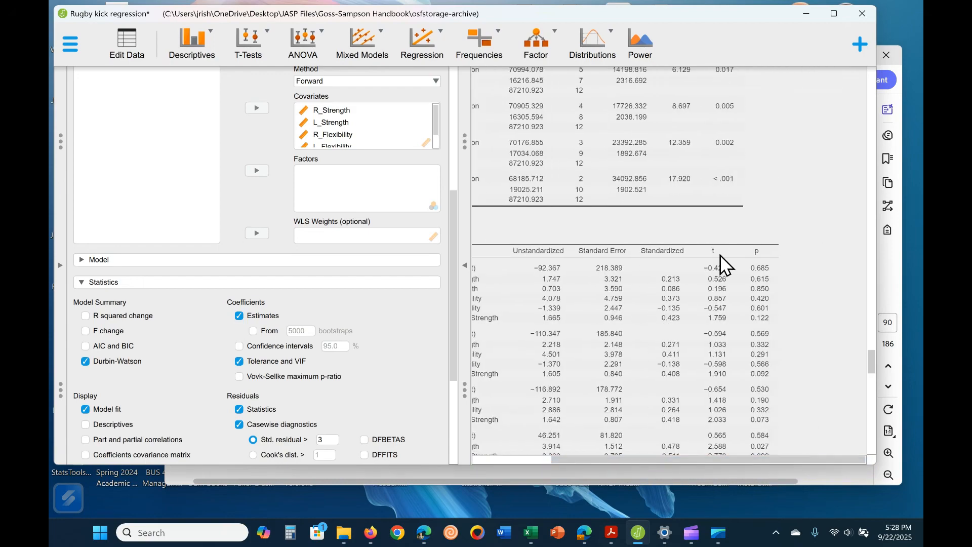
{"action": "scroll", "coordinate": [728, 355], "scroll_direction": "up", "scroll_amount": 7}
{"action": "scroll", "coordinate": [728, 395], "scroll_direction": "down", "scroll_amount": 8}
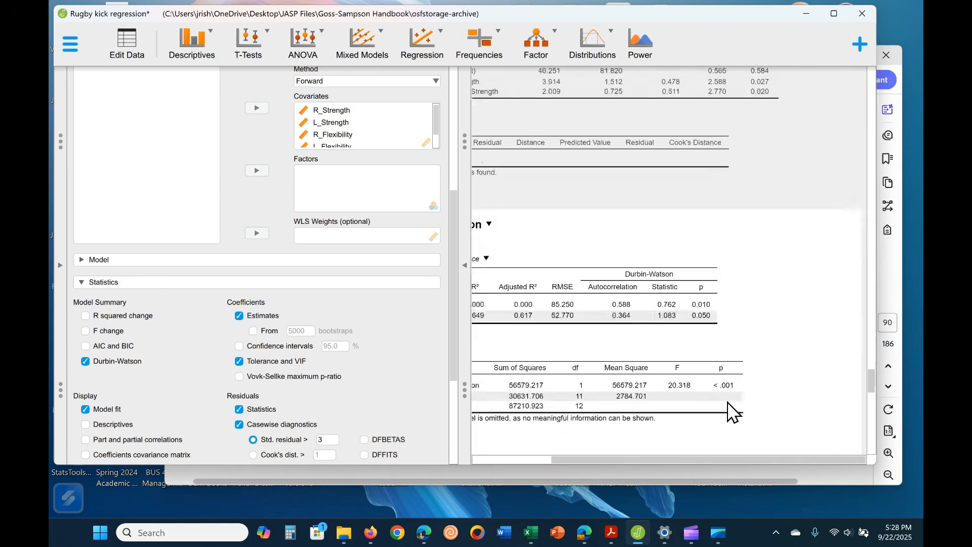
{"action": "scroll", "coordinate": [728, 404], "scroll_direction": "up", "scroll_amount": 7}
{"action": "scroll", "coordinate": [729, 404], "scroll_direction": "down", "scroll_amount": 8}
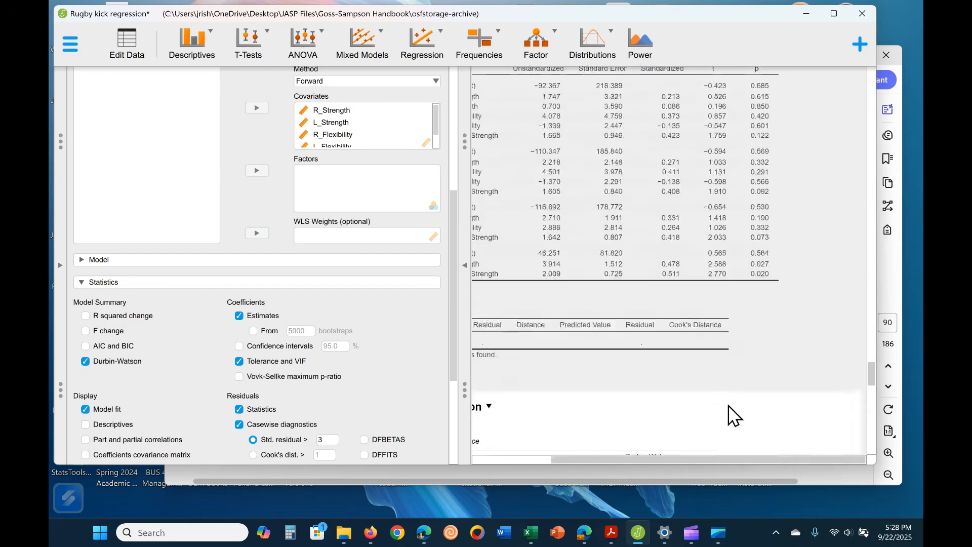
{"action": "scroll", "coordinate": [738, 413], "scroll_direction": "up", "scroll_amount": 8}
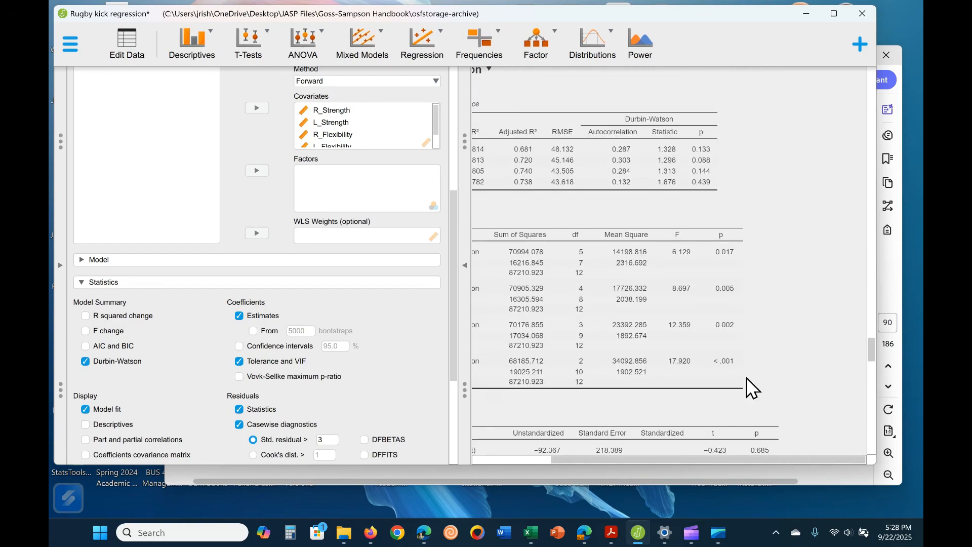
{"action": "scroll", "coordinate": [746, 378], "scroll_direction": "up", "scroll_amount": 1}
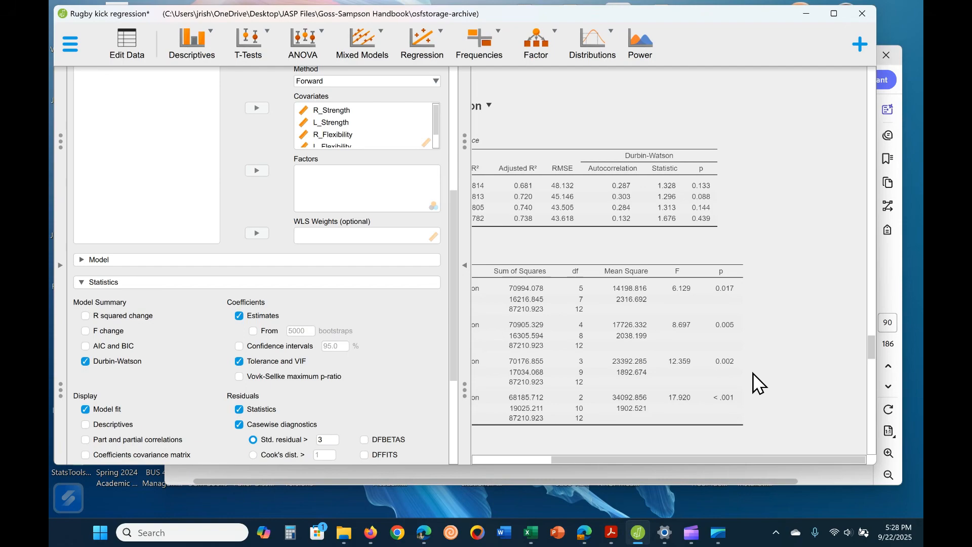
{"action": "scroll", "coordinate": [736, 363], "scroll_direction": "down", "scroll_amount": 10}
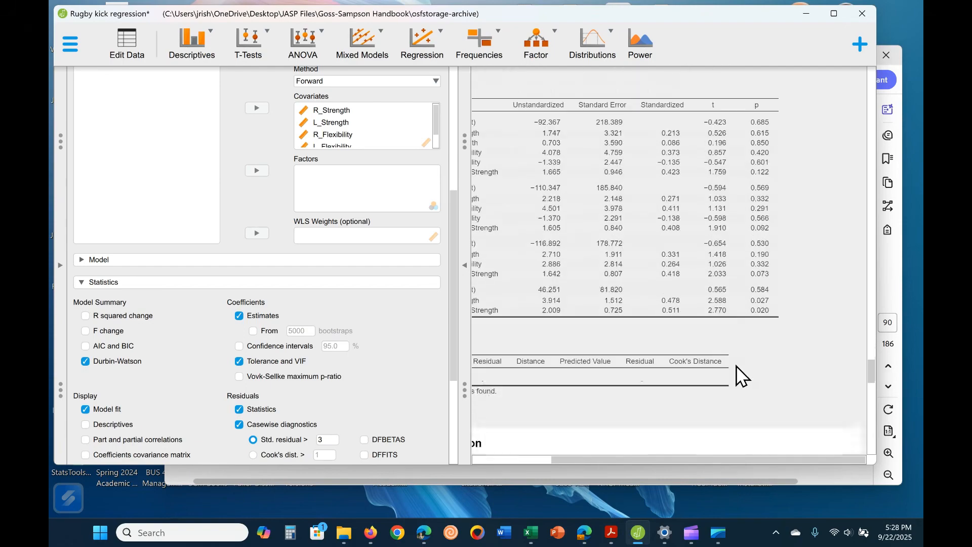
{"action": "scroll", "coordinate": [736, 366], "scroll_direction": "up", "scroll_amount": 14}
{"action": "scroll", "coordinate": [736, 366], "scroll_direction": "up", "scroll_amount": 9}
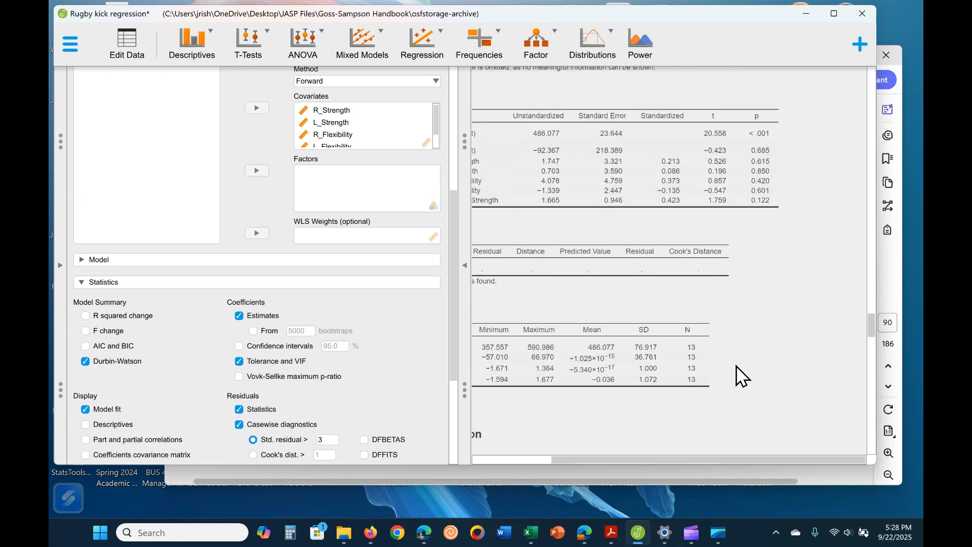
{"action": "scroll", "coordinate": [740, 366], "scroll_direction": "up", "scroll_amount": 3}
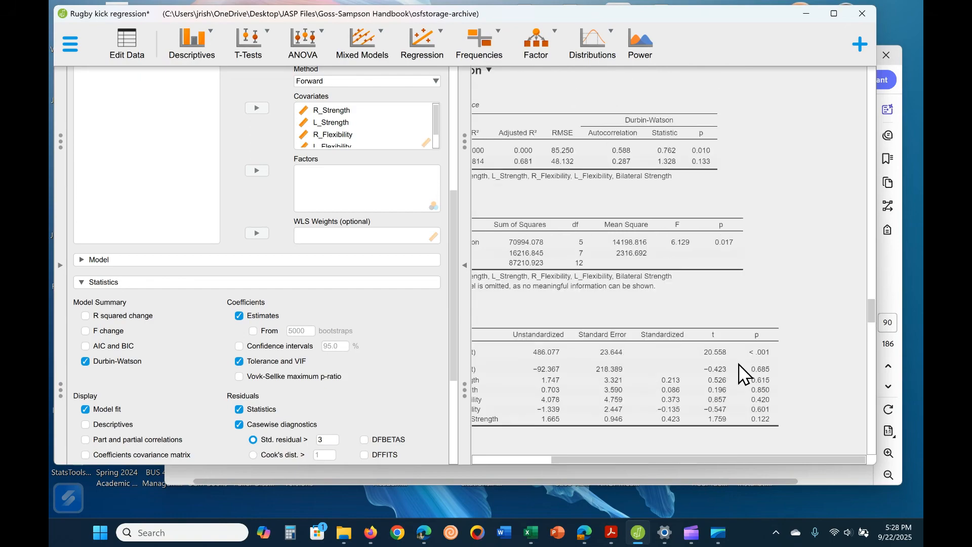
{"action": "scroll", "coordinate": [385, 365], "scroll_direction": "up", "scroll_amount": 5}
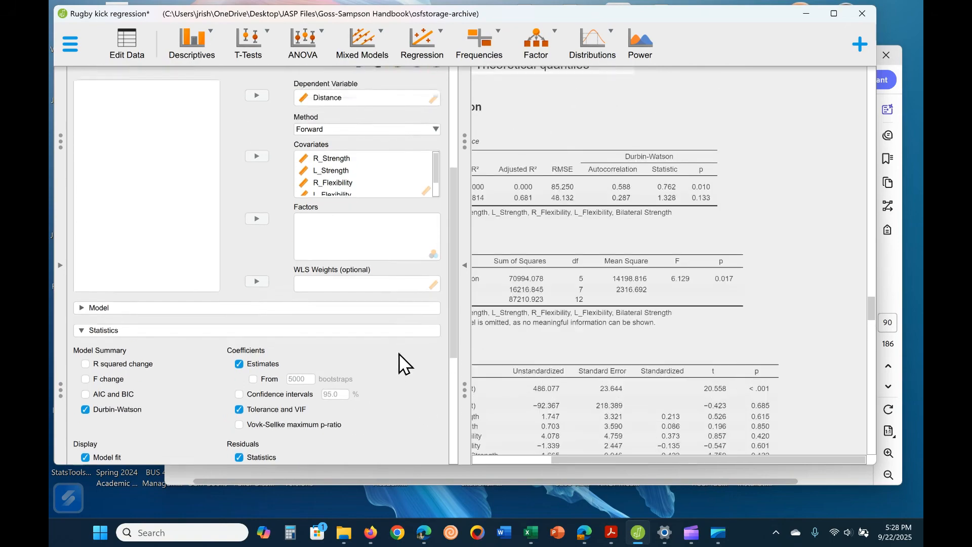
- Open the backward regression, add Tolerance and VIF to its coefficients, and view the Collinearity Statistics of its models
{"action": "left_click", "coordinate": [85, 228]}
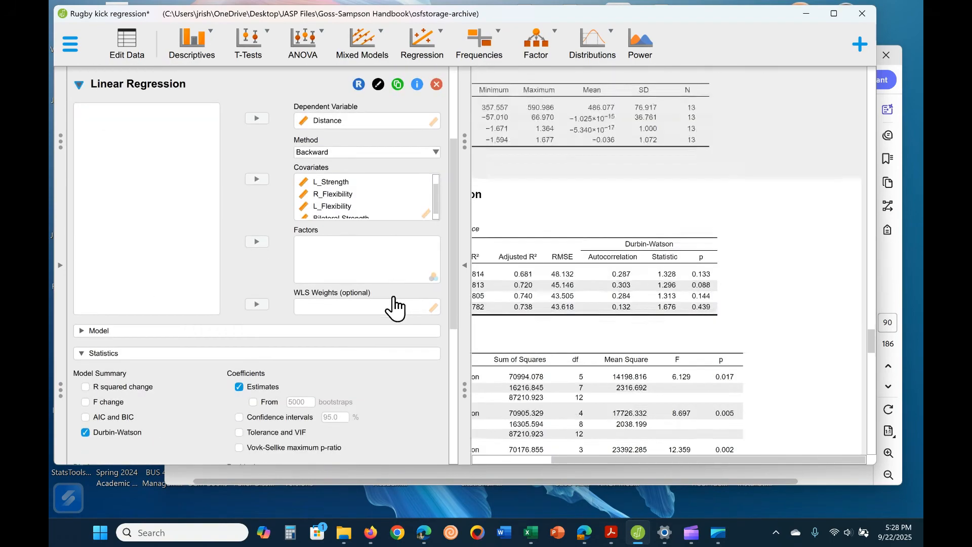
{"action": "scroll", "coordinate": [293, 284], "scroll_direction": "down", "scroll_amount": 3}
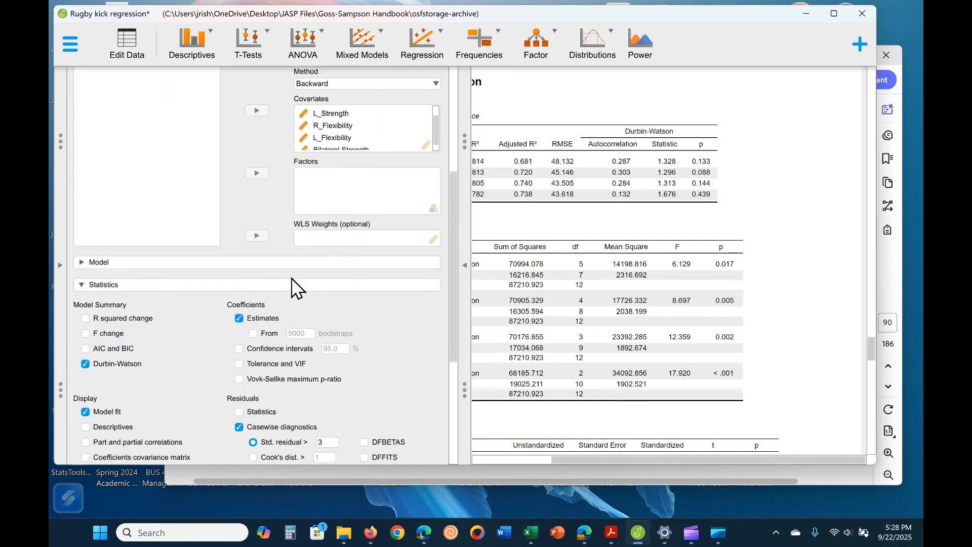
{"action": "left_click", "coordinate": [240, 363]}
{"action": "scroll", "coordinate": [750, 365], "scroll_direction": "down", "scroll_amount": 3}
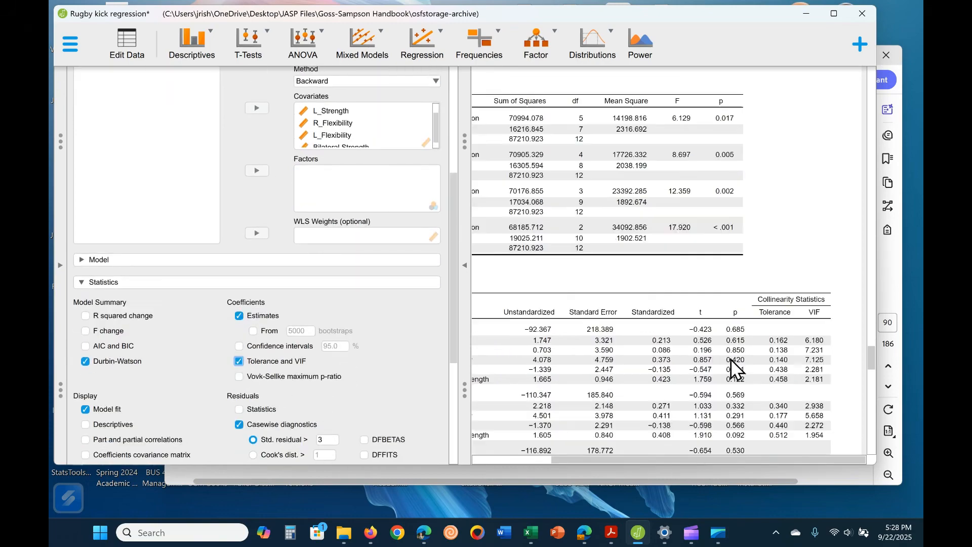
{"action": "scroll", "coordinate": [823, 370], "scroll_direction": "down", "scroll_amount": 3}
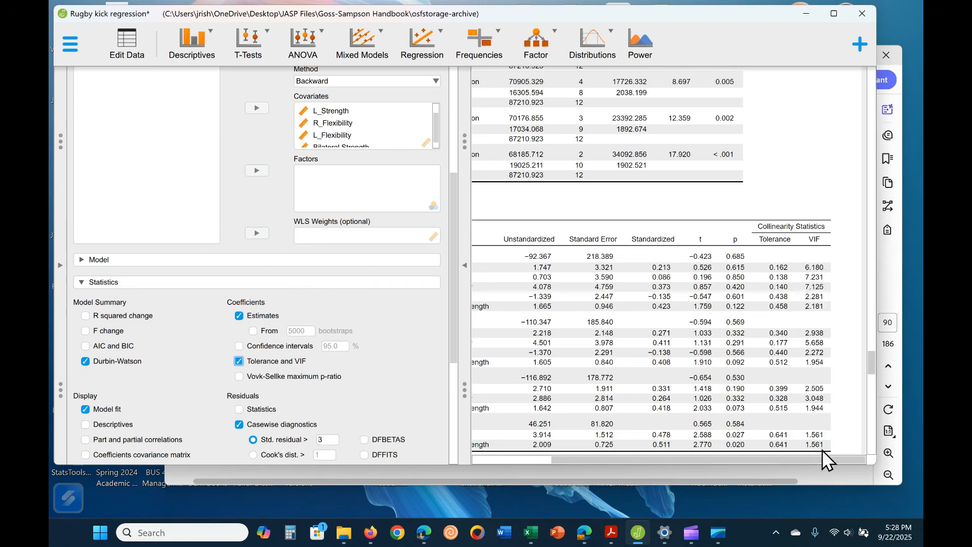
{"action": "mouse_move", "coordinate": [750, 461]}
{"action": "left_mouse_down"}
{"action": "mouse_move", "coordinate": [670, 464]}
{"action": "mouse_move", "coordinate": [732, 463]}
{"action": "left_mouse_up"}
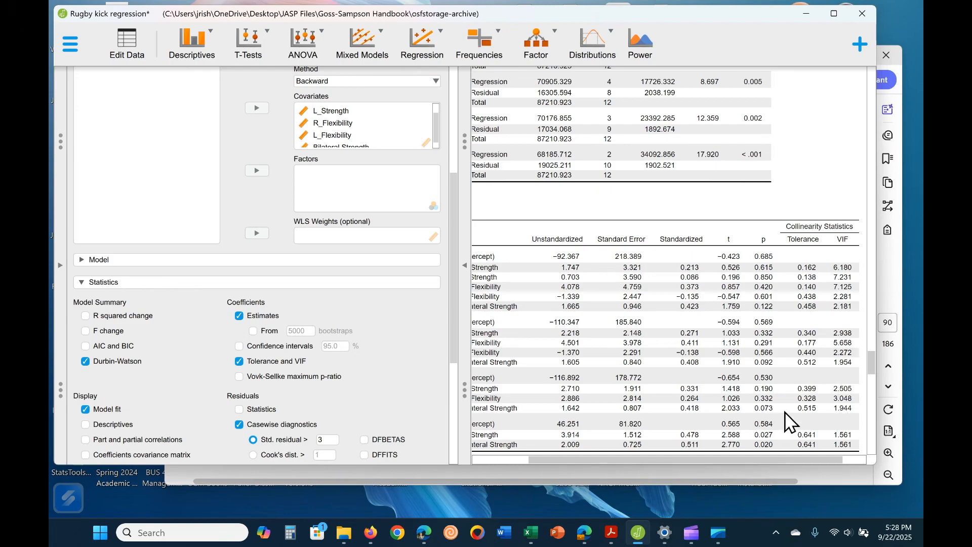
{"action": "scroll", "coordinate": [773, 458], "scroll_direction": "down", "scroll_amount": 1}
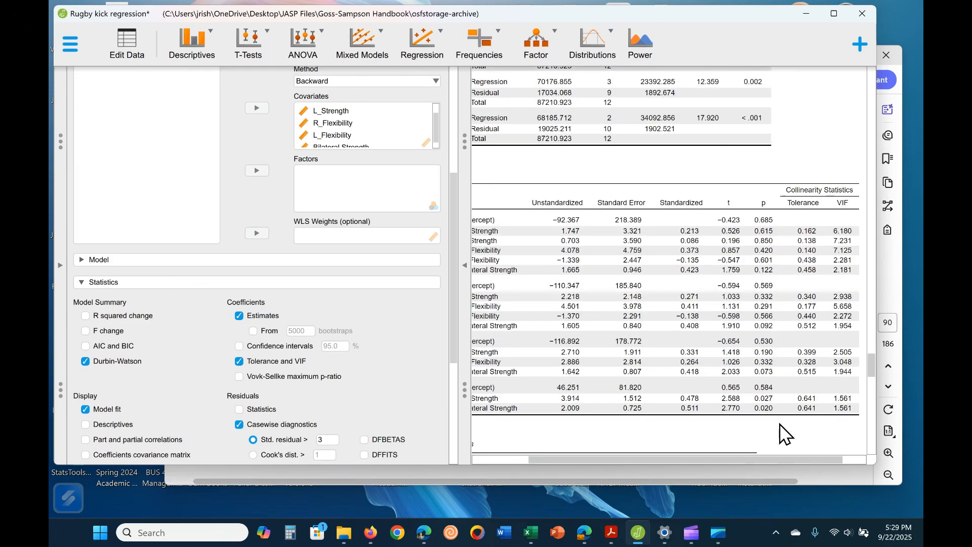
- Review the Model Summary tables of the backward and forced-entry regressions and collapse the backward regression's settings
{"action": "left_click_drag", "start_coordinate": [715, 460], "coordinate": [657, 463]}
{"action": "scroll", "coordinate": [779, 365], "scroll_direction": "up", "scroll_amount": 10}
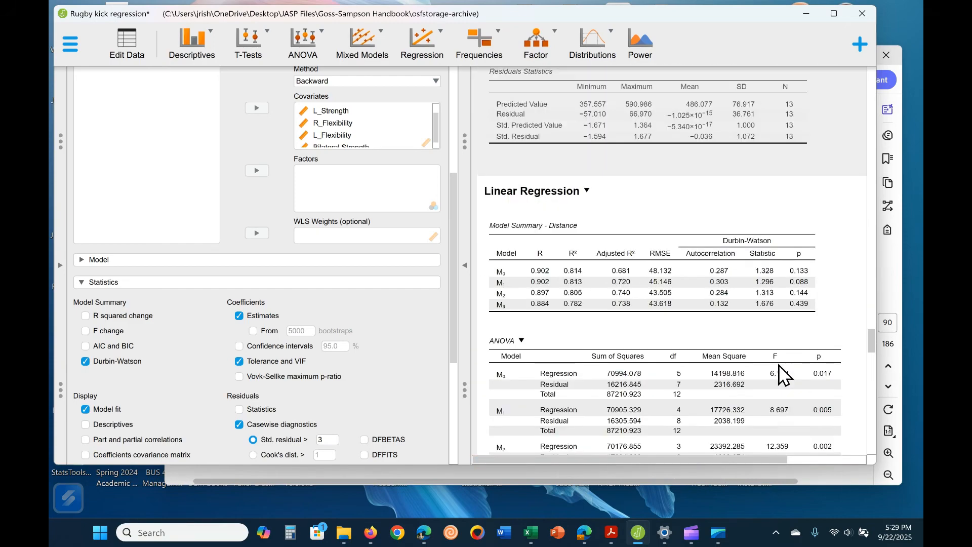
{"action": "scroll", "coordinate": [779, 365], "scroll_direction": "up", "scroll_amount": 15}
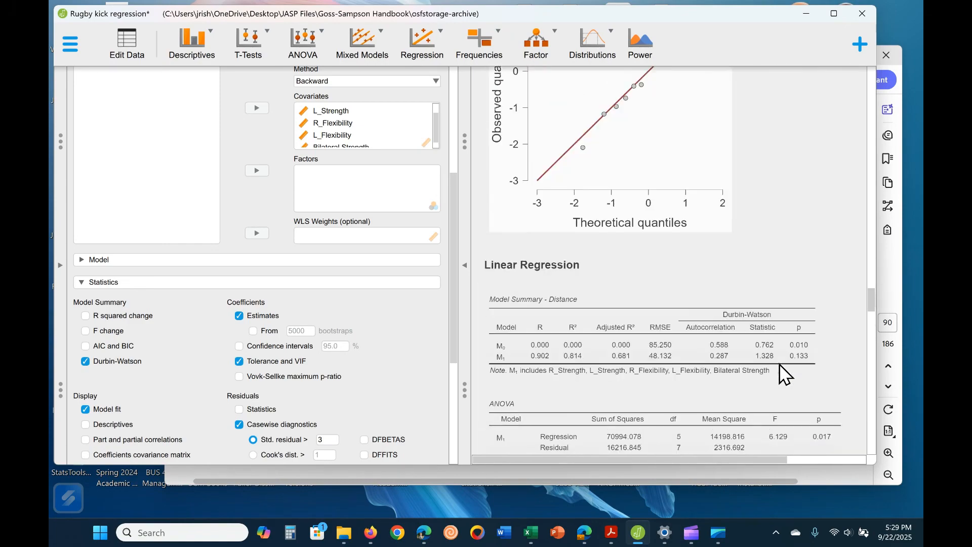
{"action": "scroll", "coordinate": [445, 305], "scroll_direction": "down", "scroll_amount": 5}
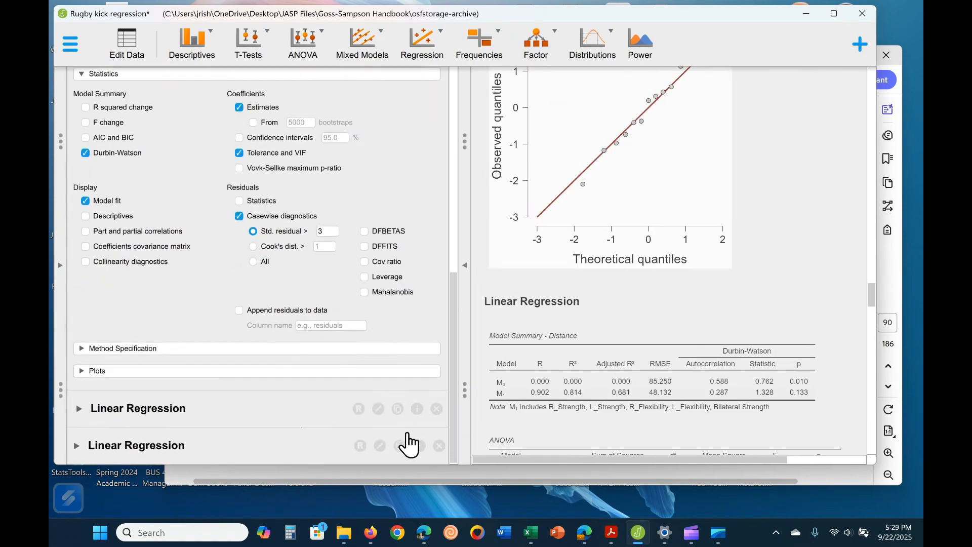
{"action": "scroll", "coordinate": [109, 276], "scroll_direction": "up", "scroll_amount": 3}
{"action": "scroll", "coordinate": [109, 276], "scroll_direction": "up", "scroll_amount": 10}
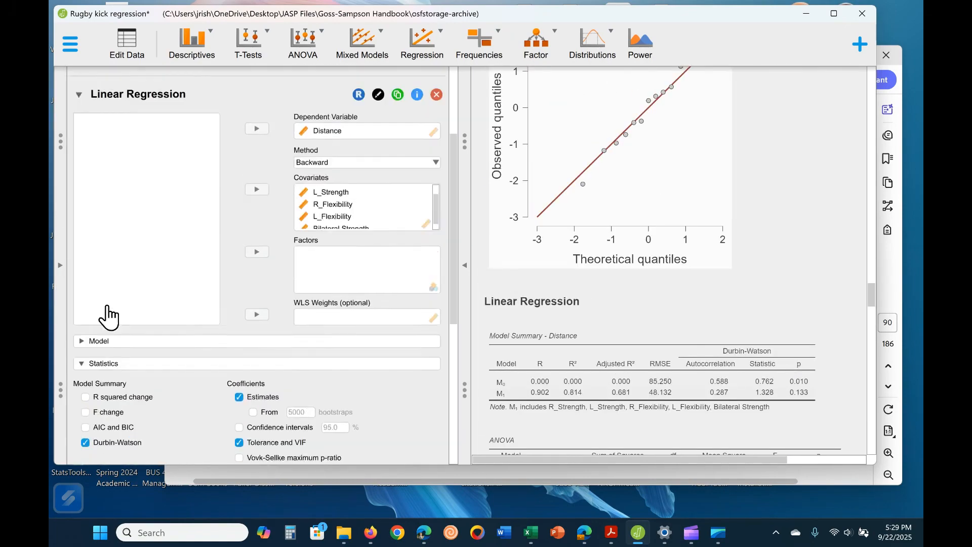
{"action": "left_click", "coordinate": [83, 236]}
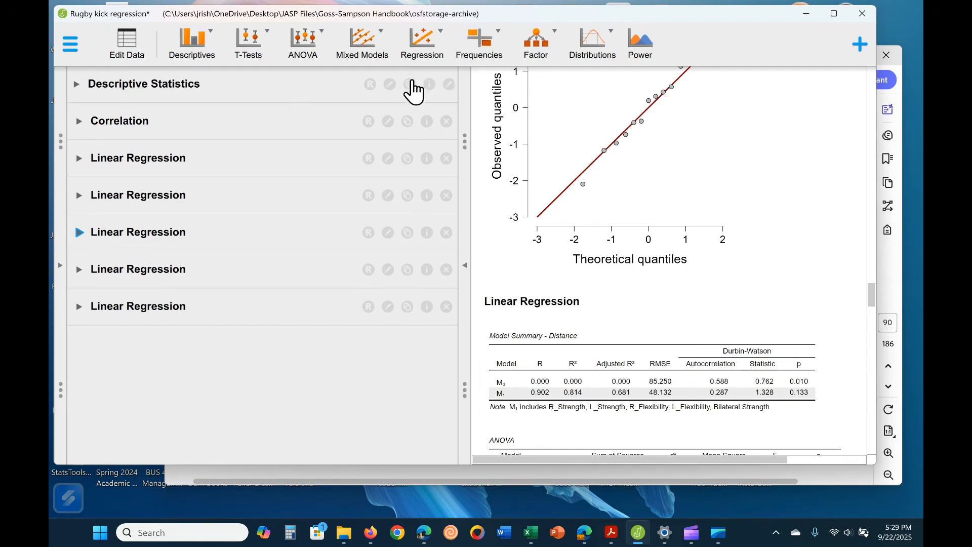
- Create a new classical linear regression with Distance as the dependent variable
{"action": "left_click", "coordinate": [432, 66]}
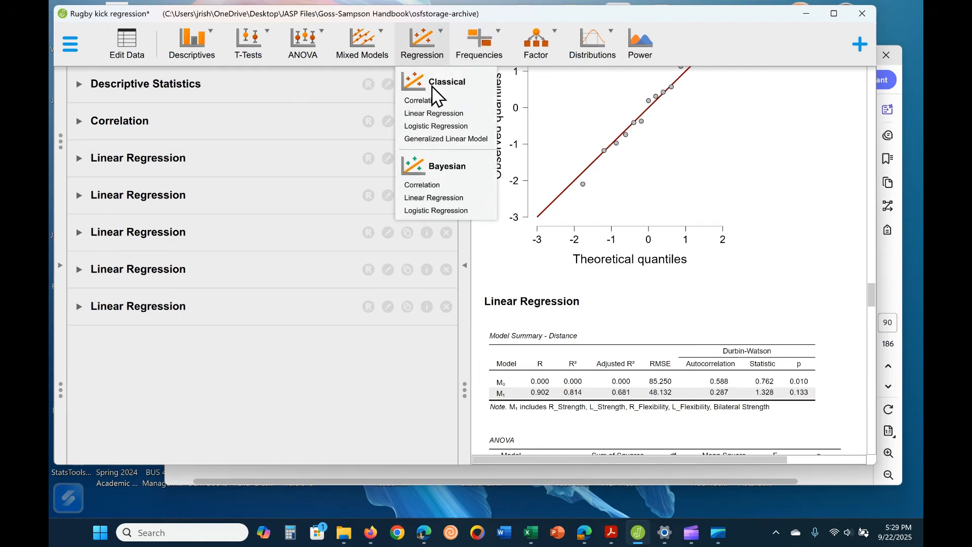
{"action": "left_click", "coordinate": [434, 113]}
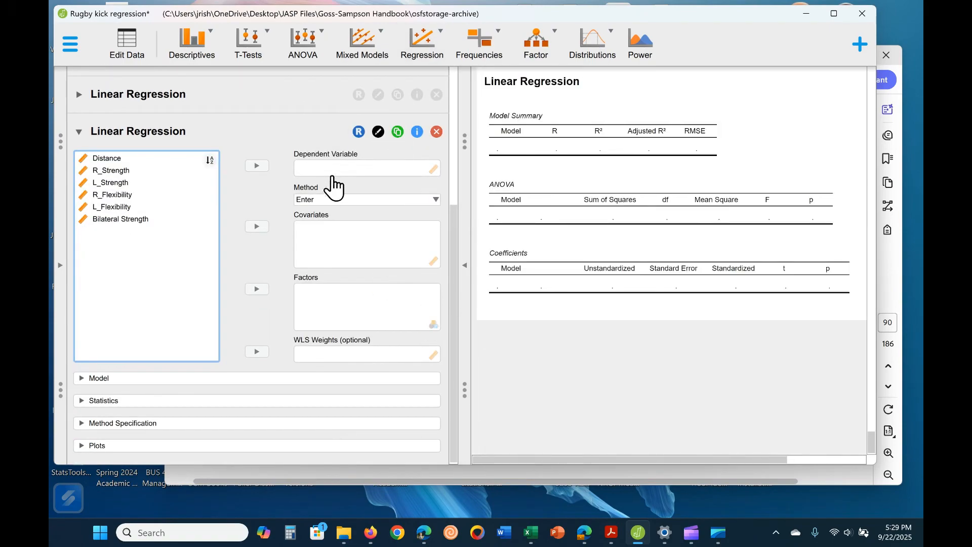
{"action": "left_click", "coordinate": [124, 159]}
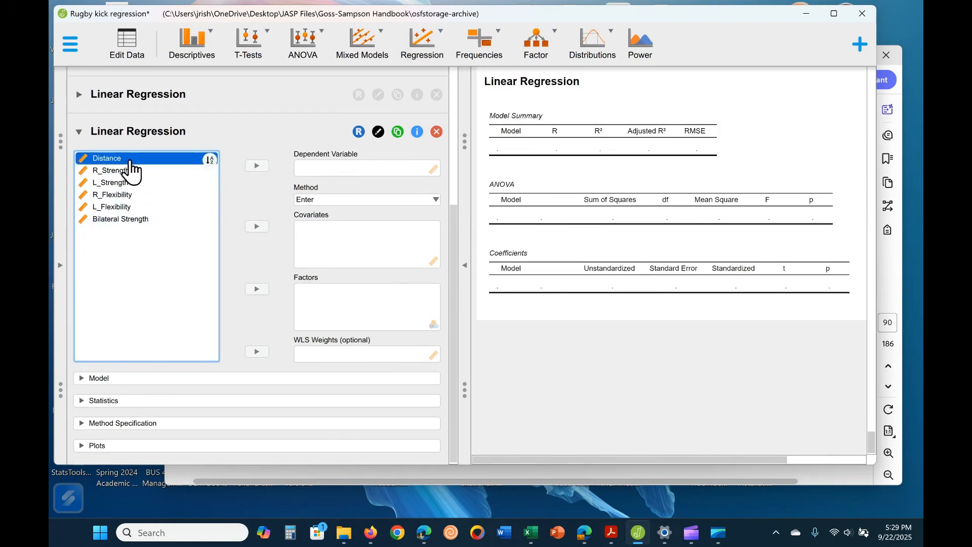
{"action": "left_click", "coordinate": [257, 167]}
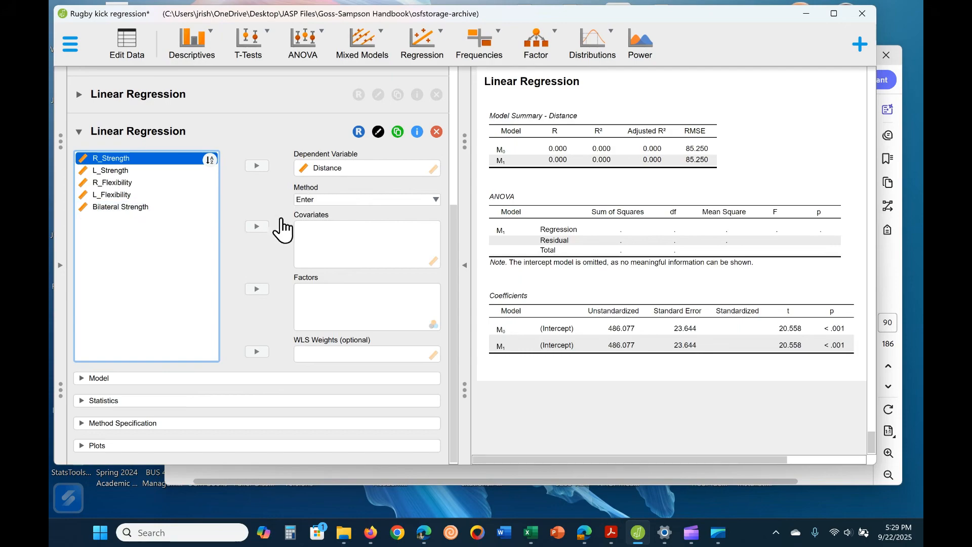
- Add R_Flexibility and Bilateral Strength as covariates of the new Distance regression
{"action": "left_click", "coordinate": [147, 207]}
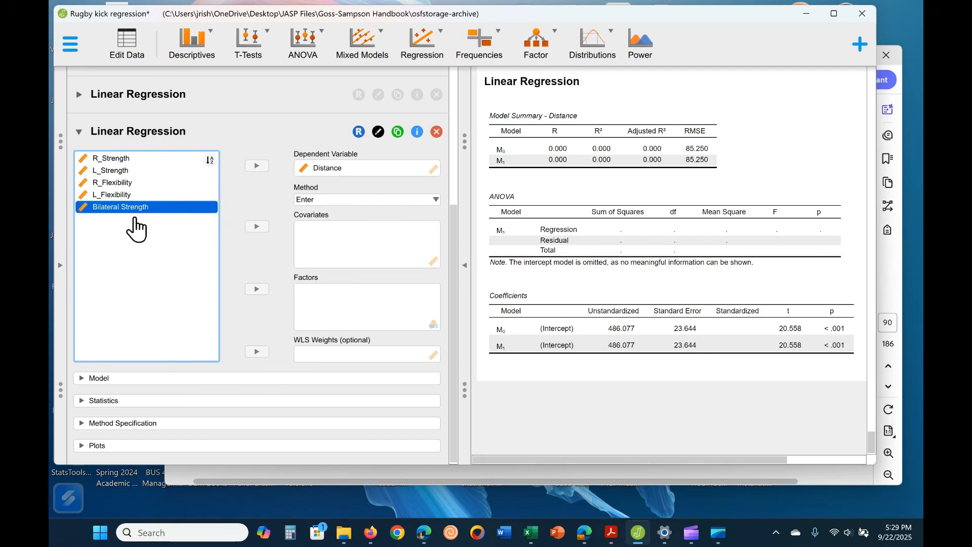
{"action": "left_click", "coordinate": [126, 183]}
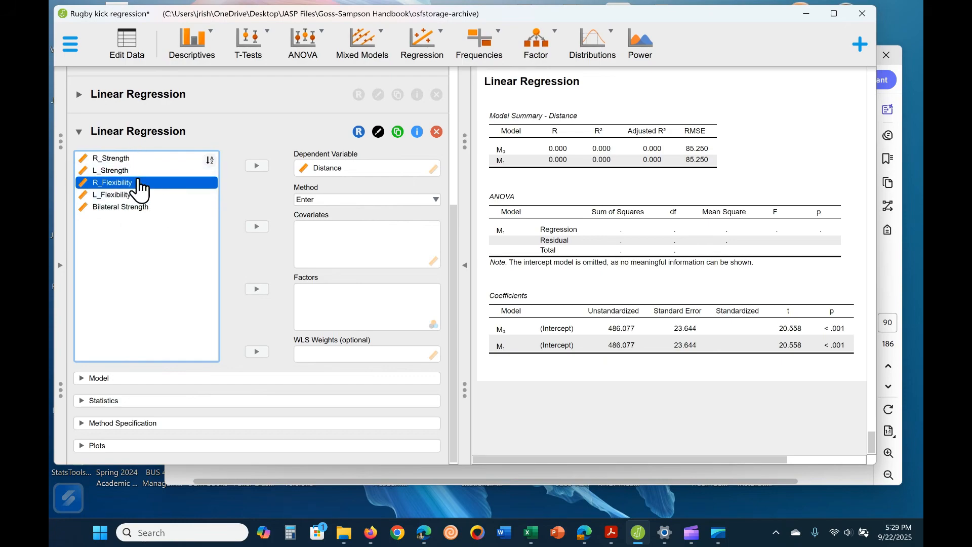
{"action": "left_click", "coordinate": [257, 226]}
{"action": "left_click", "coordinate": [144, 198]}
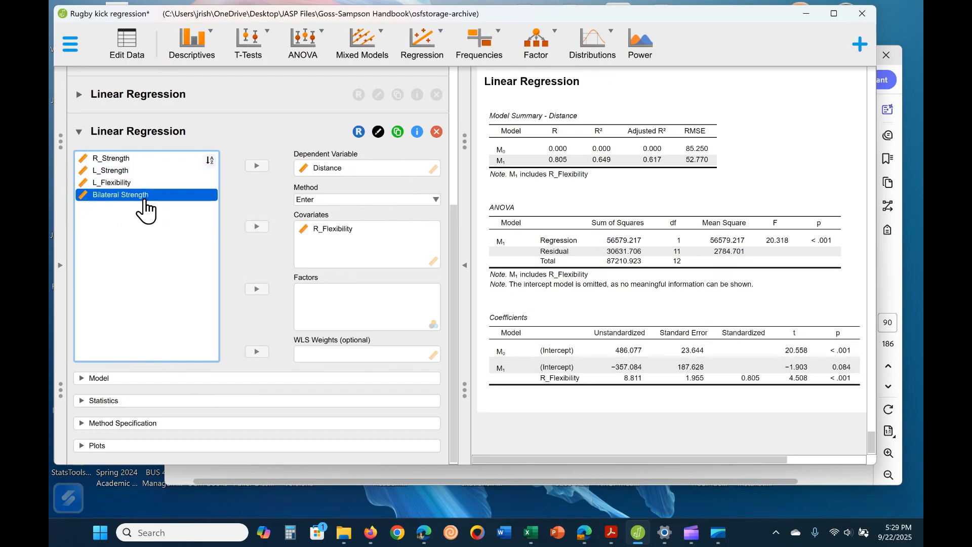
{"action": "left_click", "coordinate": [257, 227]}
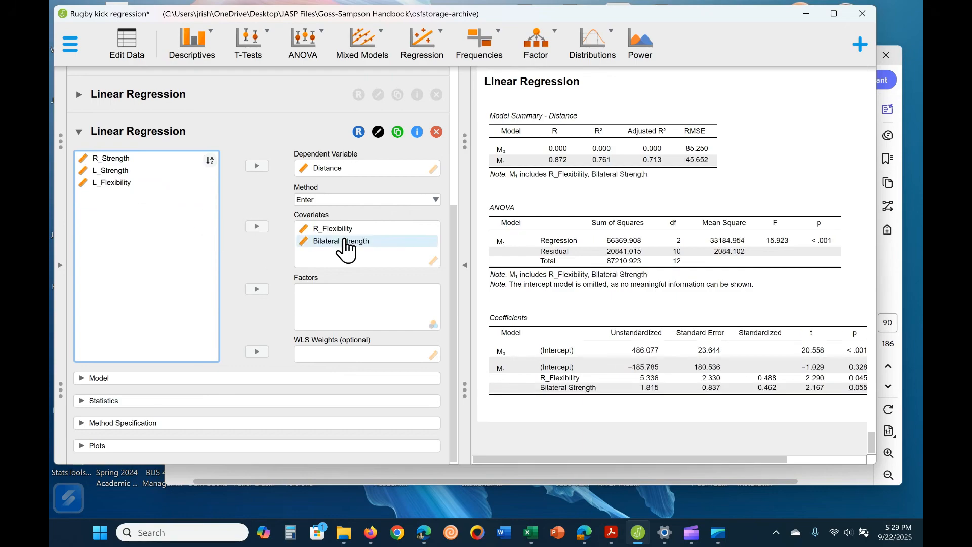
- Add a Model 2 block to the regression and remove R_Flexibility from Model 1, keeping only Bilateral Strength there
{"action": "scroll", "coordinate": [615, 408], "scroll_direction": "down", "scroll_amount": 1}
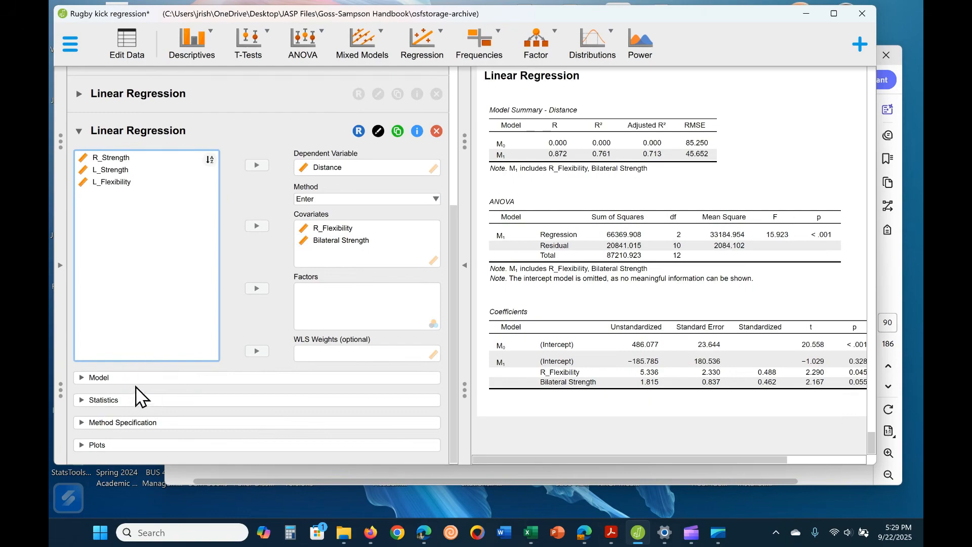
{"action": "left_click", "coordinate": [119, 379]}
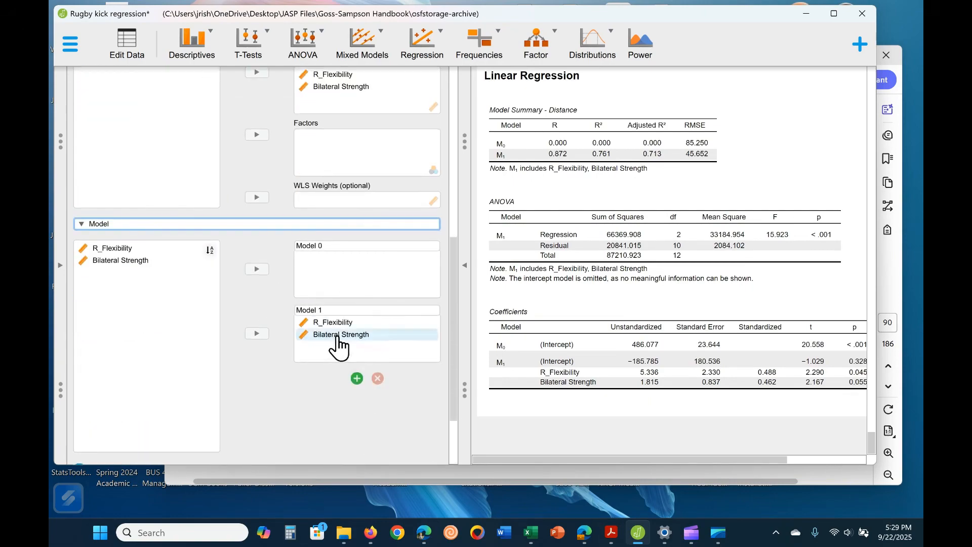
{"action": "left_click", "coordinate": [357, 378]}
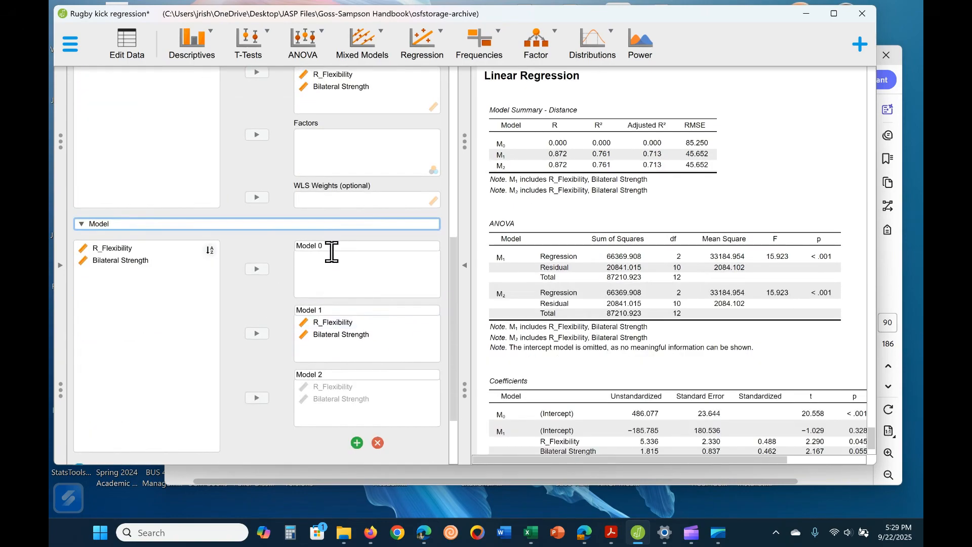
{"action": "left_click", "coordinate": [340, 335]}
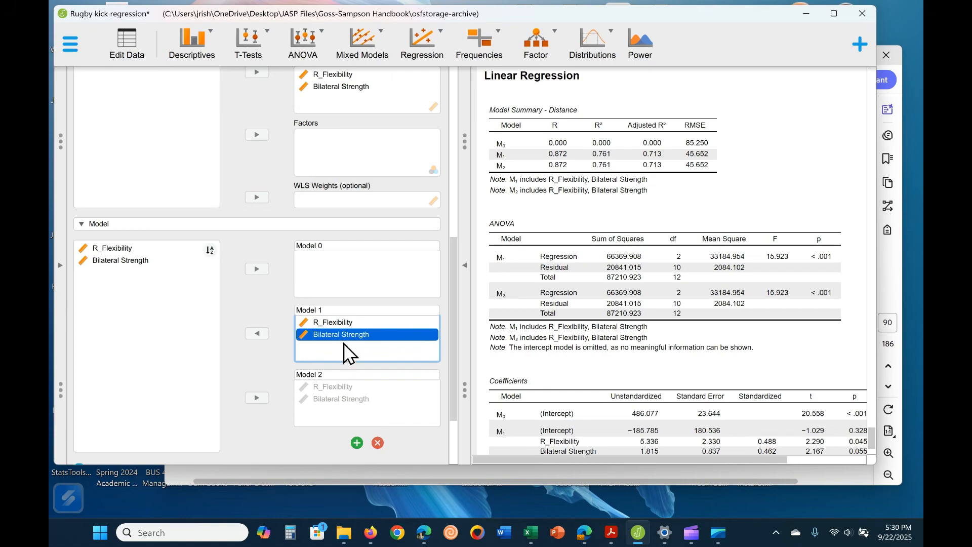
{"action": "left_click", "coordinate": [327, 323]}
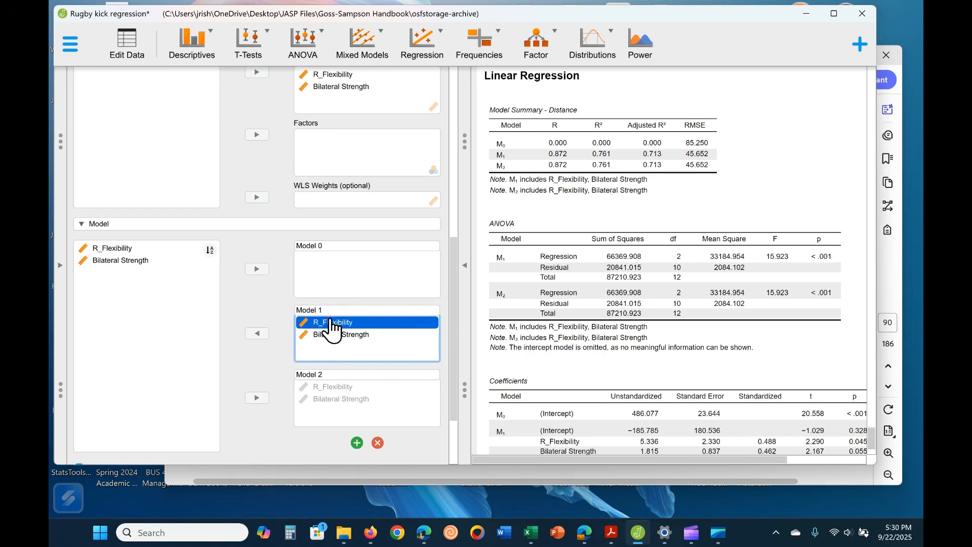
{"action": "left_click", "coordinate": [257, 334]}
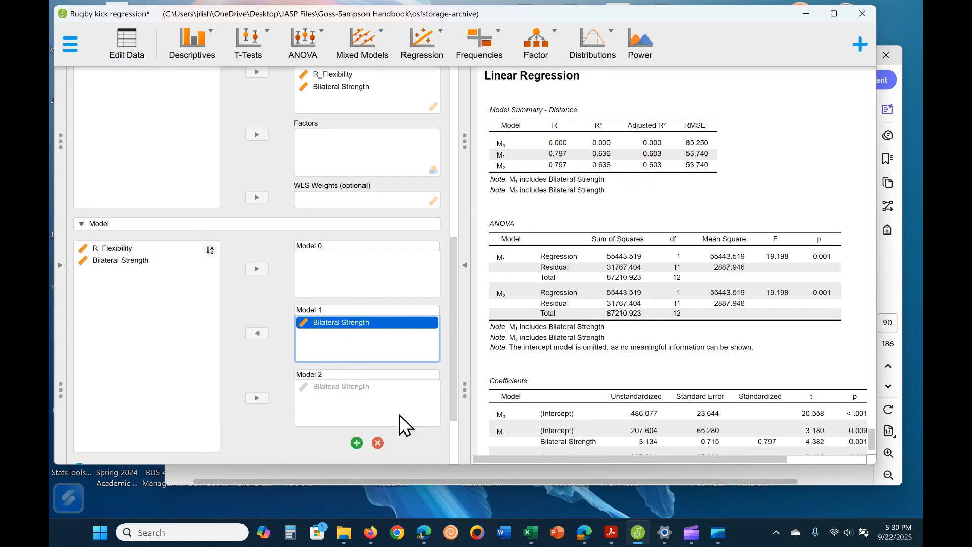
- Review the new regression's model summary, ANOVA and Coefficients tables for Model 1 and Model 2
{"action": "scroll", "coordinate": [410, 425], "scroll_direction": "down", "scroll_amount": 3}
{"action": "scroll", "coordinate": [725, 364], "scroll_direction": "down", "scroll_amount": 2}
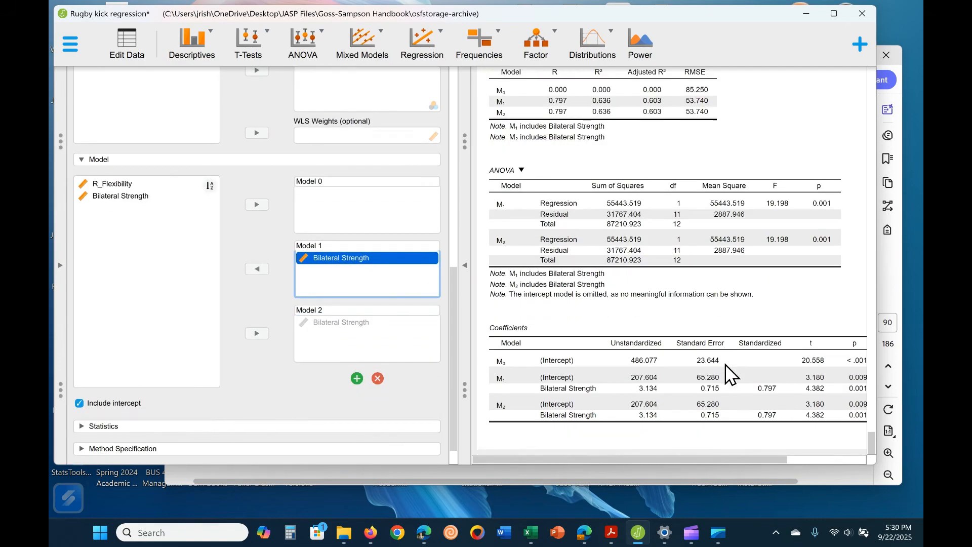
{"action": "scroll", "coordinate": [315, 415], "scroll_direction": "down", "scroll_amount": 1}
{"action": "scroll", "coordinate": [644, 366], "scroll_direction": "up", "scroll_amount": 2}
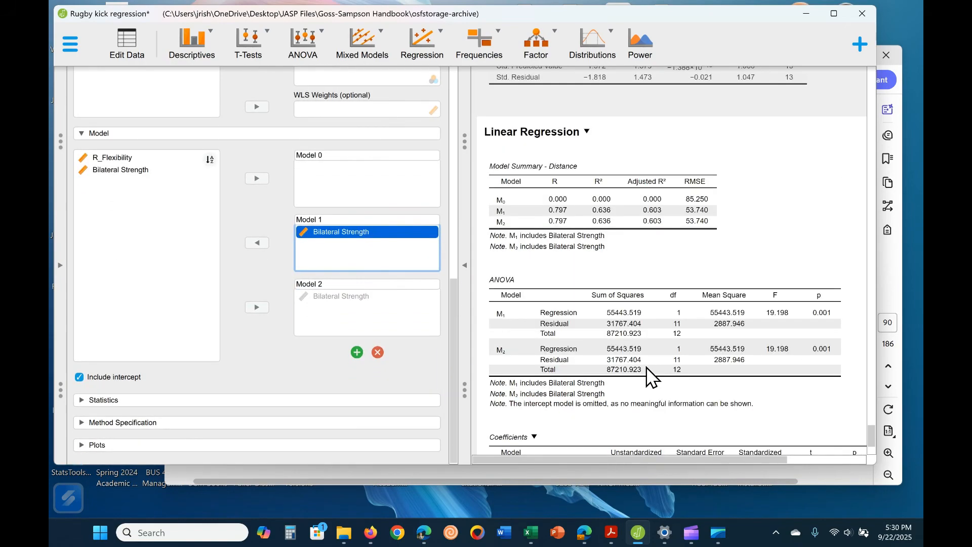
{"action": "scroll", "coordinate": [655, 329], "scroll_direction": "down", "scroll_amount": 2}
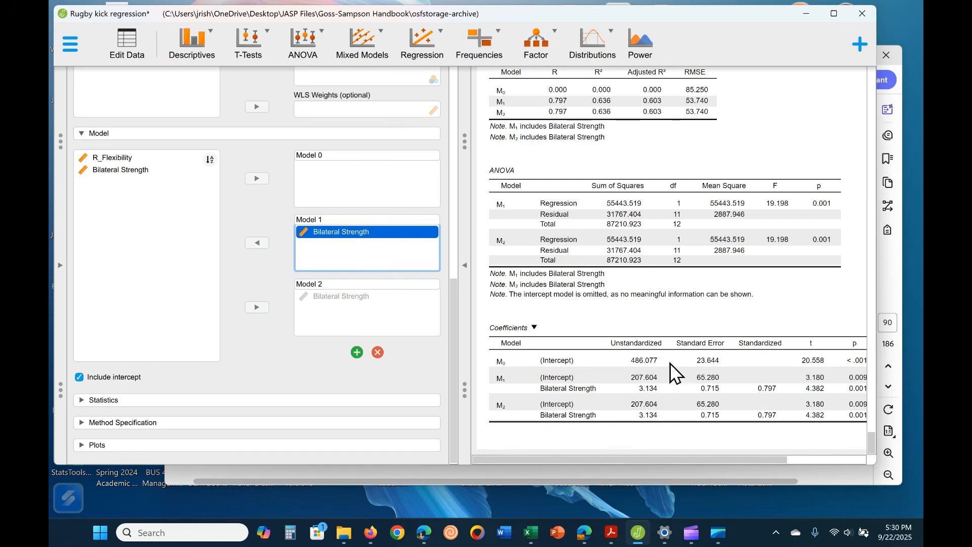
{"action": "left_click", "coordinate": [711, 363]}
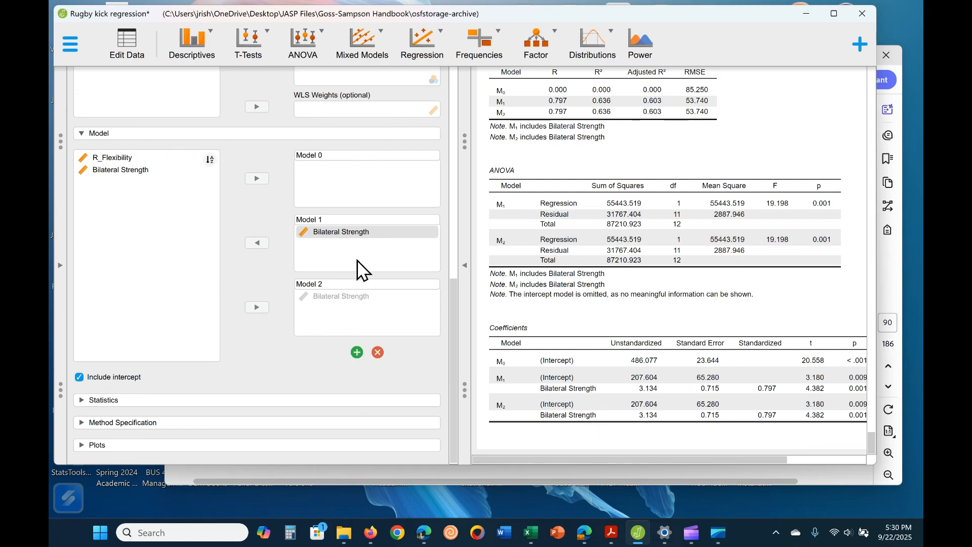
- Remove and re-enter Bilateral Strength in Model 1, and add R_Flexibility to Model 2
{"action": "left_click", "coordinate": [317, 253]}
{"action": "left_click", "coordinate": [257, 242]}
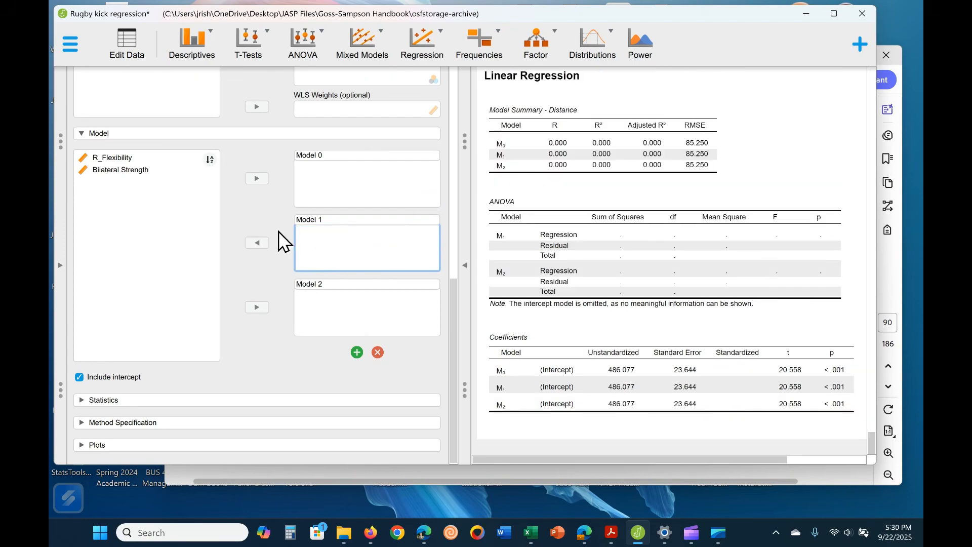
{"action": "left_click", "coordinate": [143, 171]}
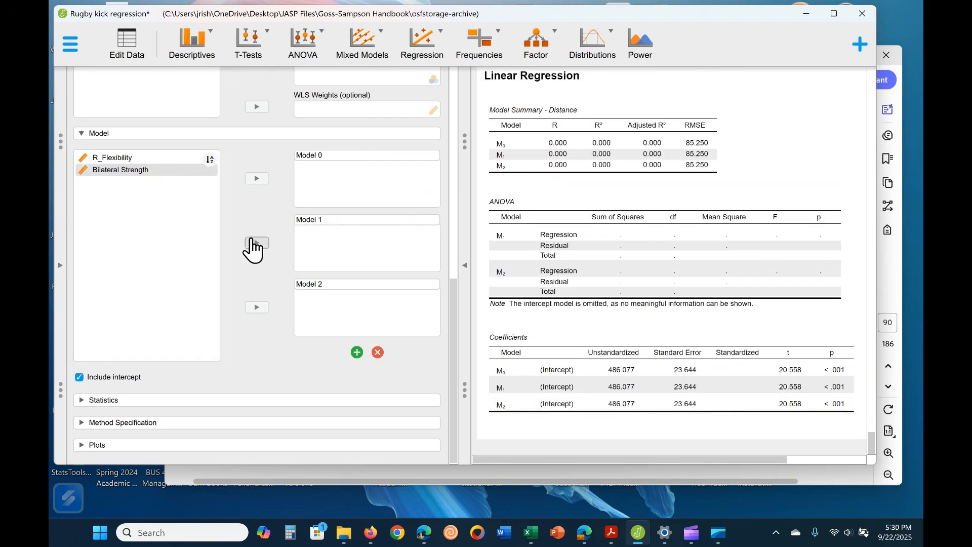
{"action": "left_click", "coordinate": [254, 243]}
{"action": "left_click", "coordinate": [101, 158]}
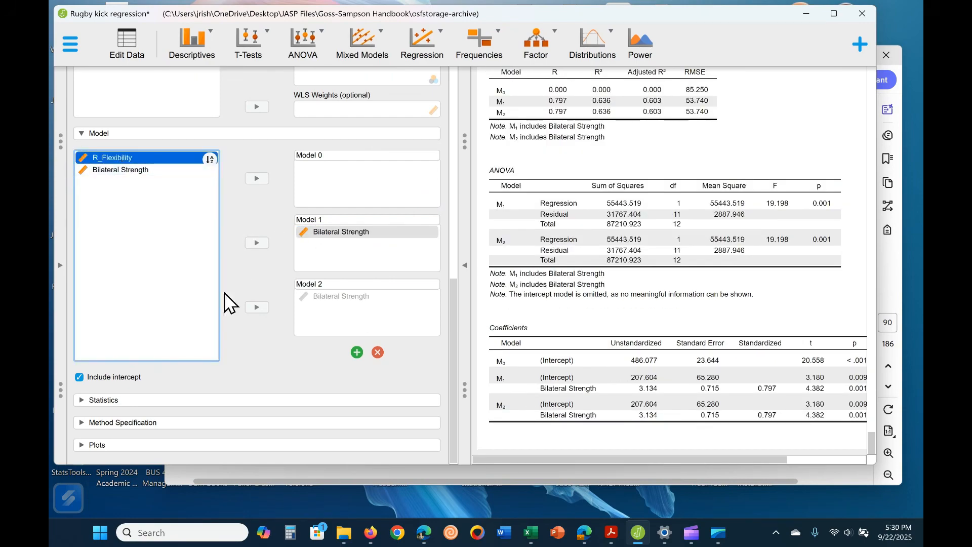
{"action": "left_click", "coordinate": [258, 308]}
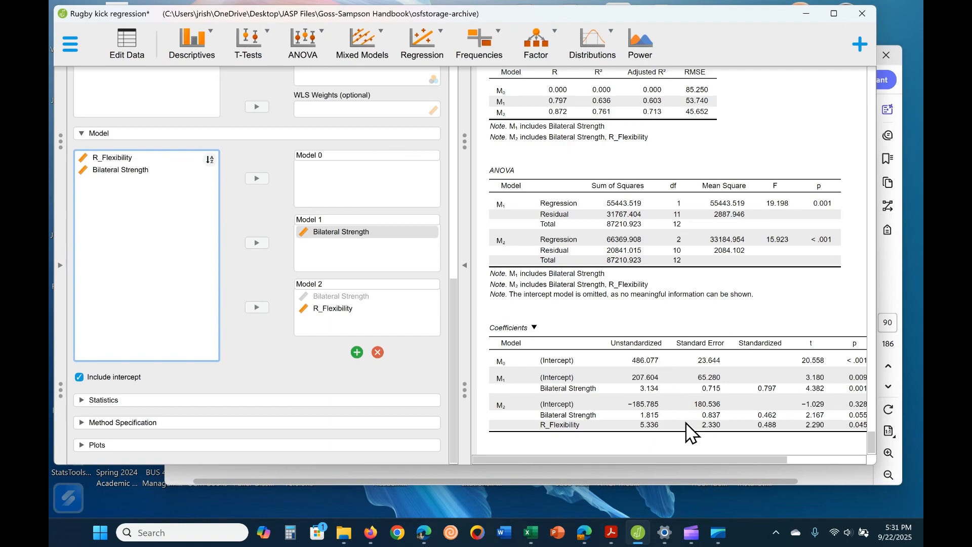
- Compare the fit, coefficients and p-values of Model 1 and Model 2 in the updated hierarchical regression tables
{"action": "left_click_drag", "start_coordinate": [751, 461], "coordinate": [807, 459]}
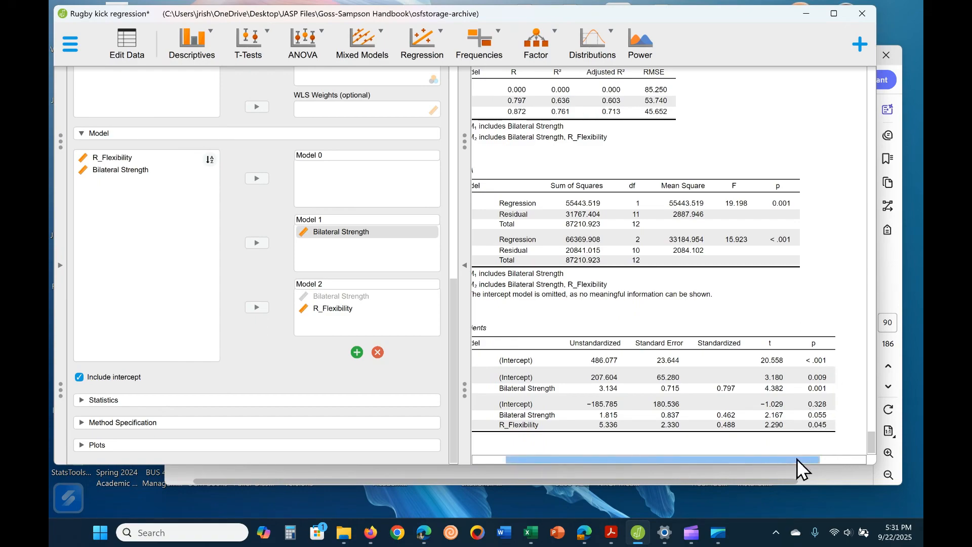
{"action": "left_click_drag", "start_coordinate": [798, 457], "coordinate": [795, 460]}
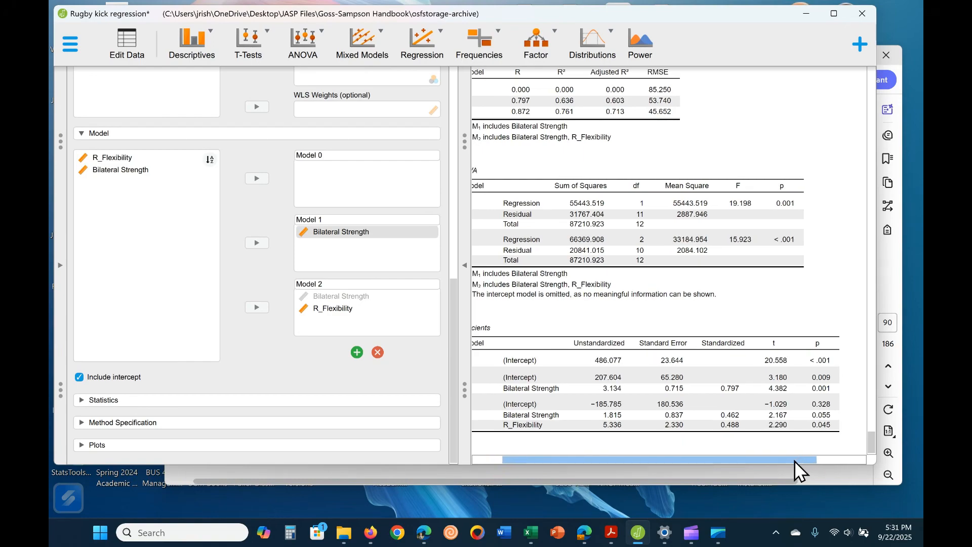
{"action": "left_click_drag", "start_coordinate": [795, 461], "coordinate": [679, 442]}
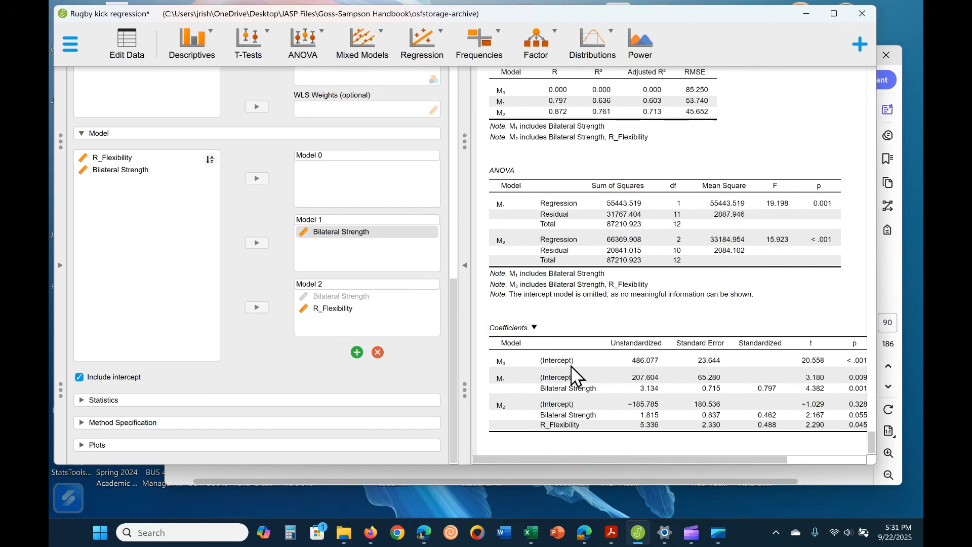
{"action": "scroll", "coordinate": [599, 210], "scroll_direction": "up", "scroll_amount": 2}
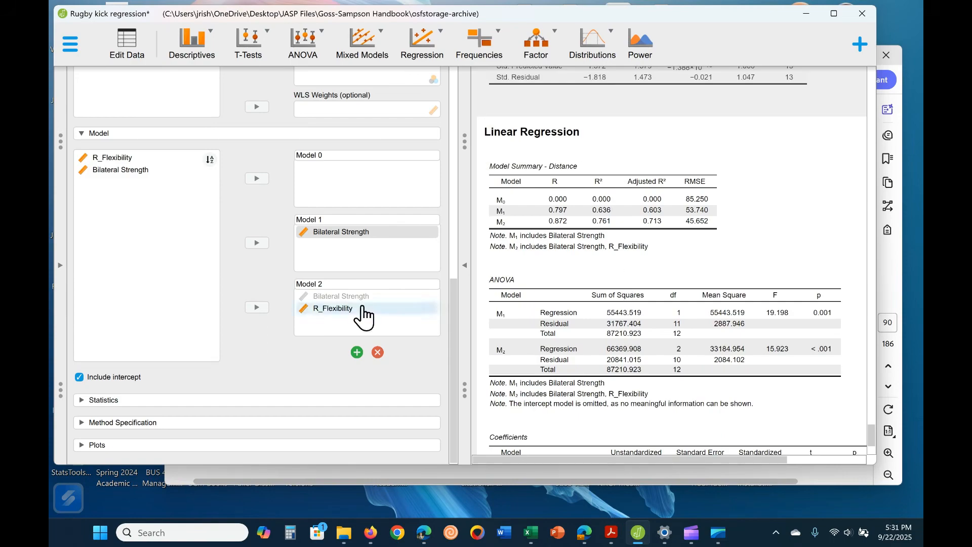
{"action": "scroll", "coordinate": [658, 340], "scroll_direction": "down", "scroll_amount": 1}
{"action": "scroll", "coordinate": [642, 357], "scroll_direction": "up", "scroll_amount": 1}
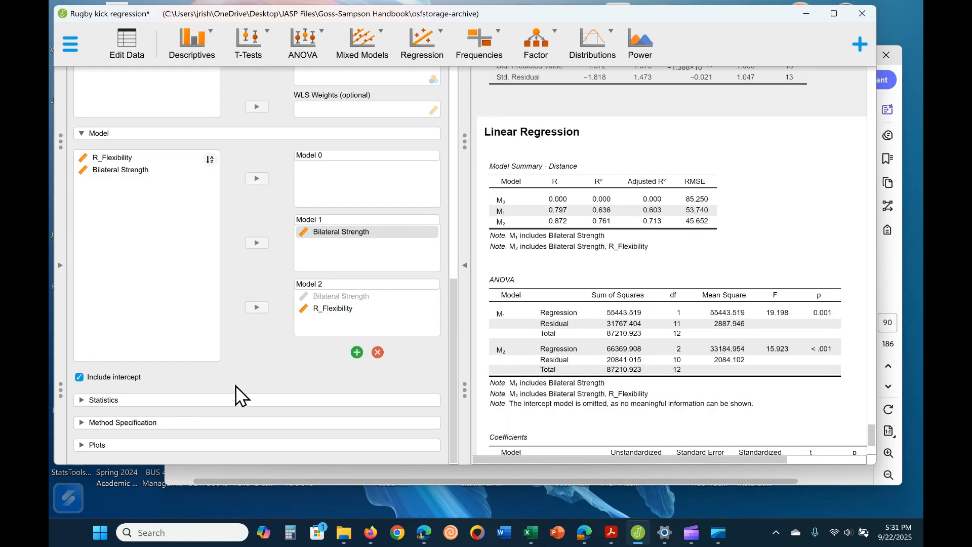
- Enable R squared change, F change, Durbin-Watson, Tolerance and VIF, residual statistics and casewise diagnostics for the hierarchical regression
{"action": "left_click", "coordinate": [175, 399]}
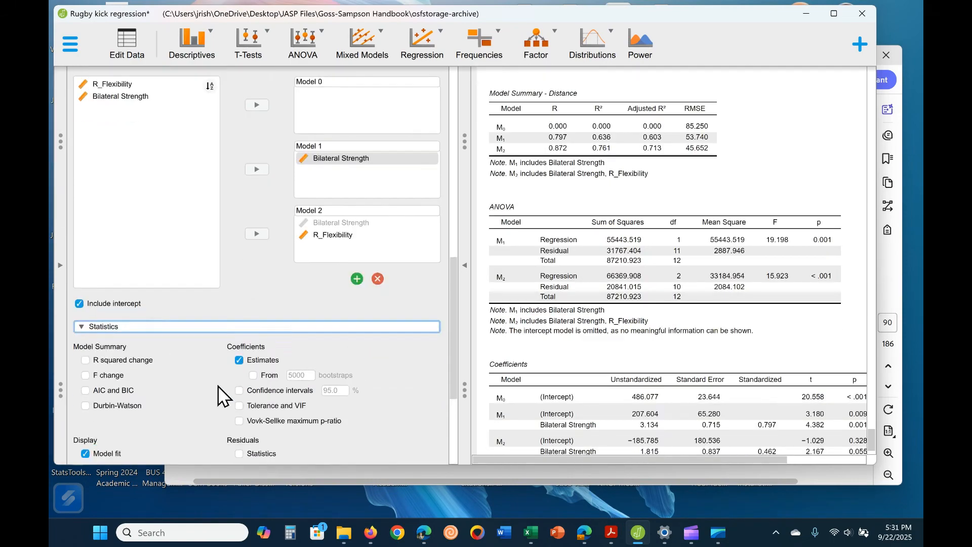
{"action": "left_click", "coordinate": [86, 361]}
{"action": "left_click", "coordinate": [85, 375]}
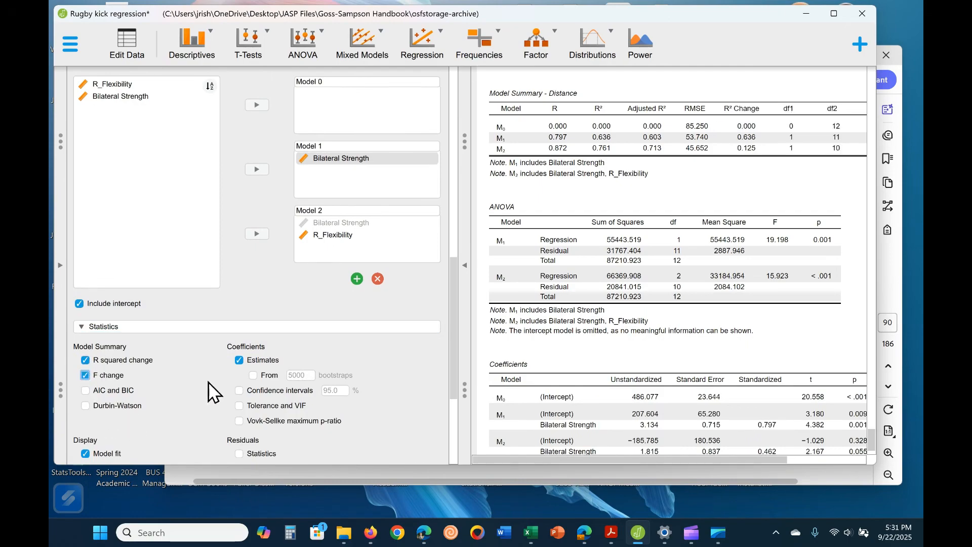
{"action": "scroll", "coordinate": [208, 382], "scroll_direction": "down", "scroll_amount": 2}
{"action": "left_click", "coordinate": [101, 319]}
{"action": "left_click", "coordinate": [249, 318]}
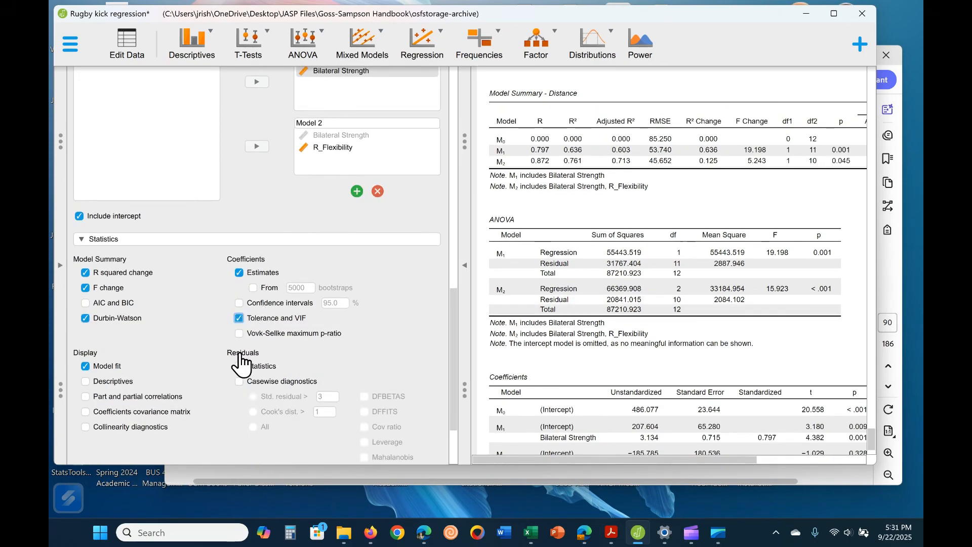
{"action": "scroll", "coordinate": [240, 362], "scroll_direction": "down", "scroll_amount": 3}
{"action": "left_click", "coordinate": [241, 277]}
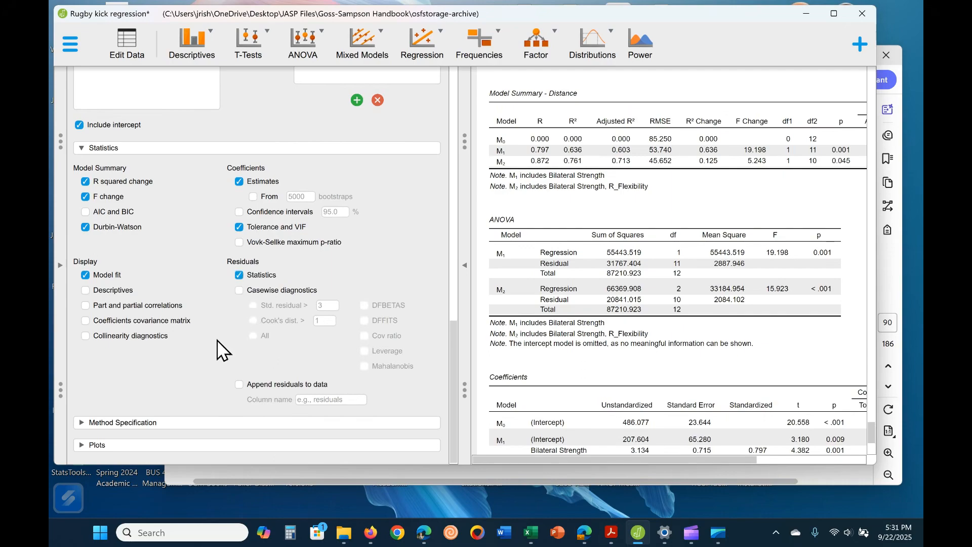
{"action": "left_click", "coordinate": [239, 290]}
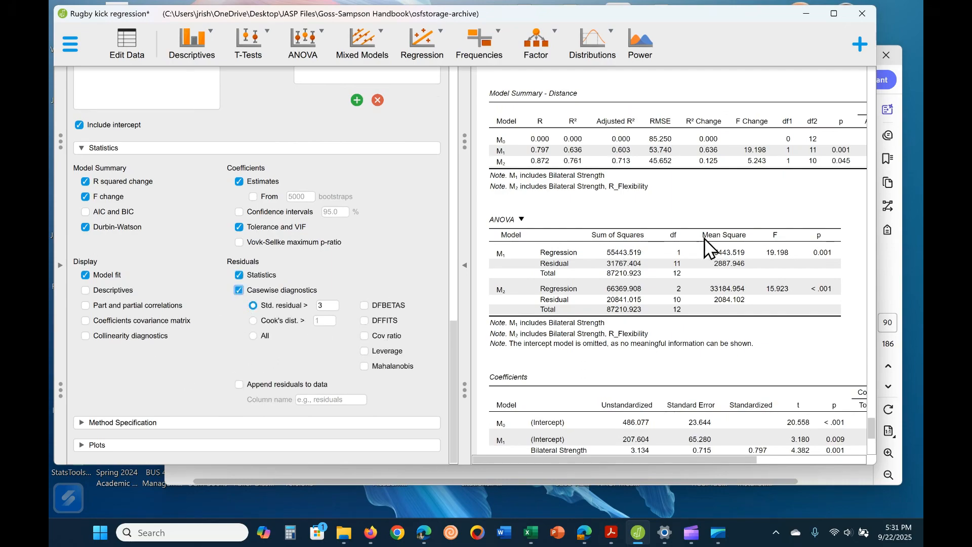
- Examine the Model Summary table for R² change, F change and Durbin-Watson statistics across the hierarchical models
{"action": "left_click", "coordinate": [851, 468]}
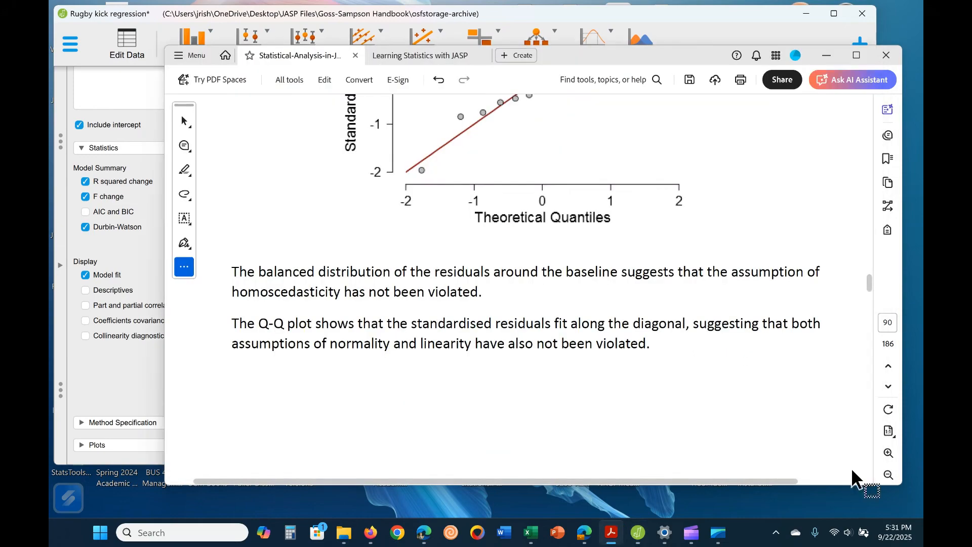
{"action": "left_click", "coordinate": [79, 368]}
{"action": "scroll", "coordinate": [686, 344], "scroll_direction": "up", "scroll_amount": 2}
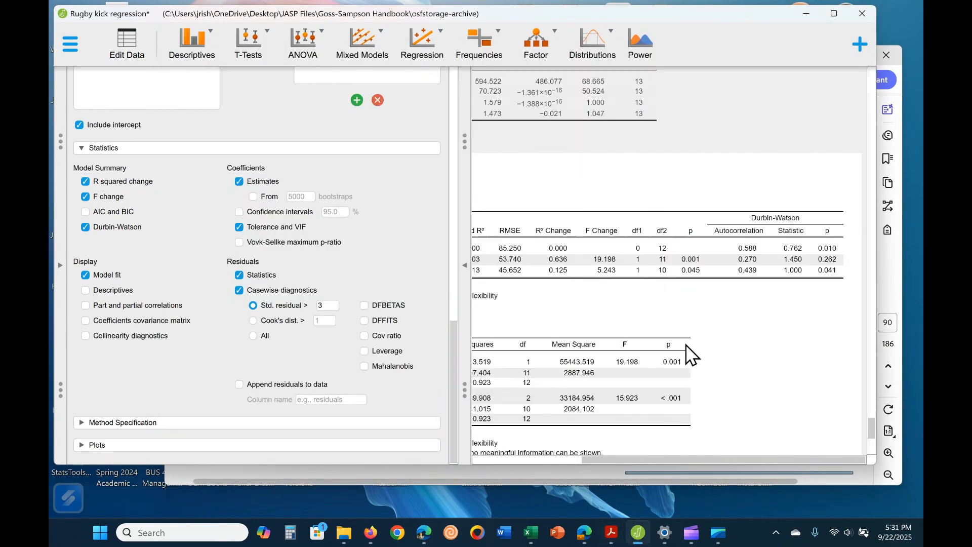
{"action": "scroll", "coordinate": [720, 383], "scroll_direction": "down", "scroll_amount": 1}
{"action": "left_click_drag", "start_coordinate": [698, 460], "coordinate": [563, 459]}
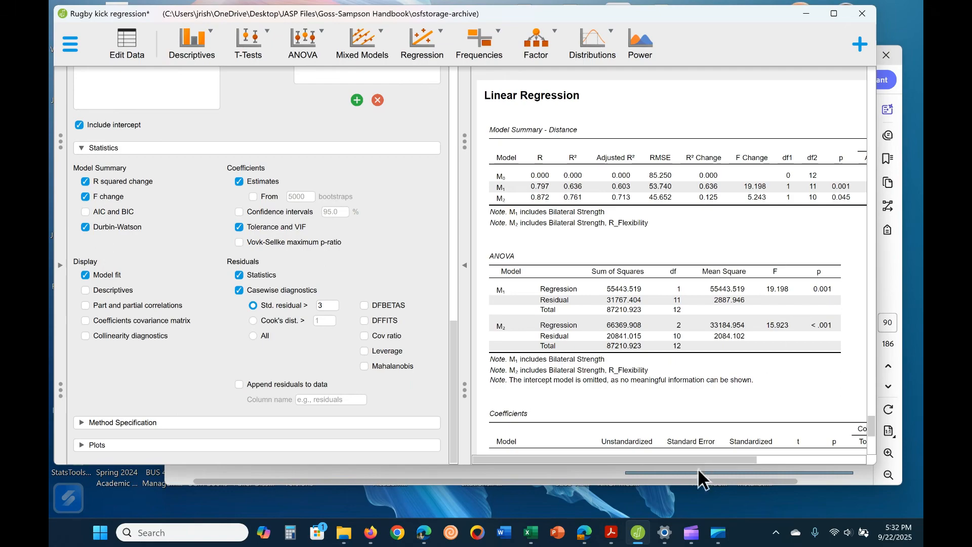
{"action": "left_click_drag", "start_coordinate": [707, 462], "coordinate": [647, 461]}
{"action": "left_click_drag", "start_coordinate": [755, 460], "coordinate": [859, 469]}
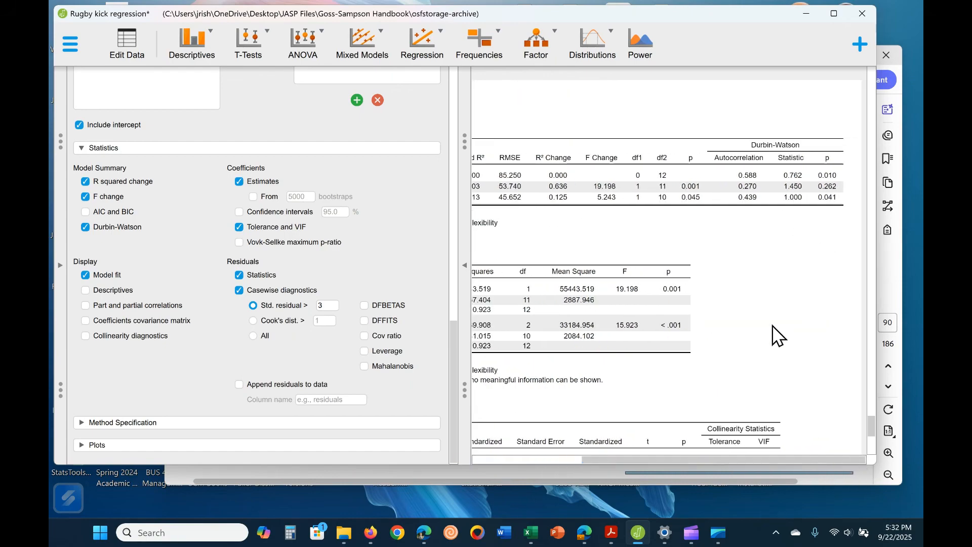
- Inspect the coefficients' collinearity statistics, the Influential Cases table and the Residuals Statistics table
{"action": "scroll", "coordinate": [811, 431], "scroll_direction": "down", "scroll_amount": 3}
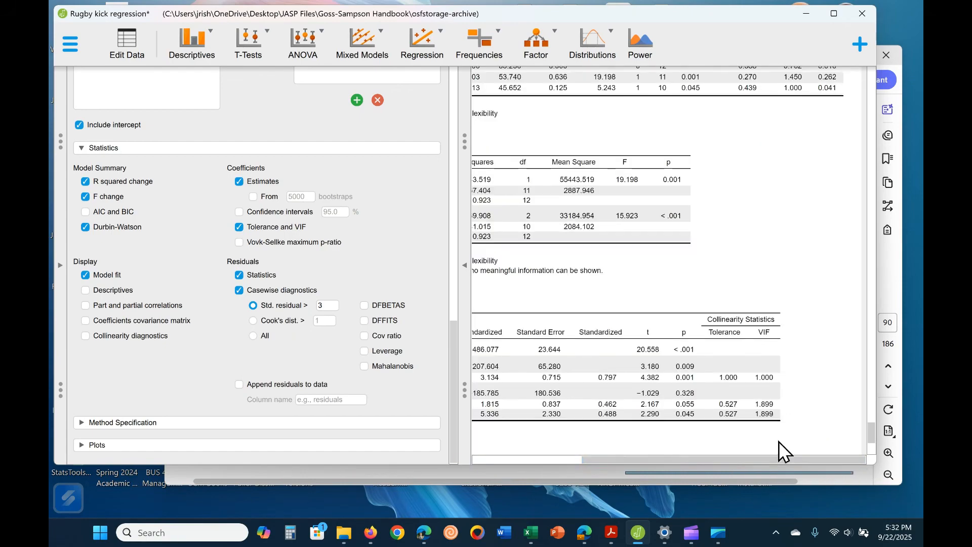
{"action": "left_click_drag", "start_coordinate": [762, 461], "coordinate": [610, 471]}
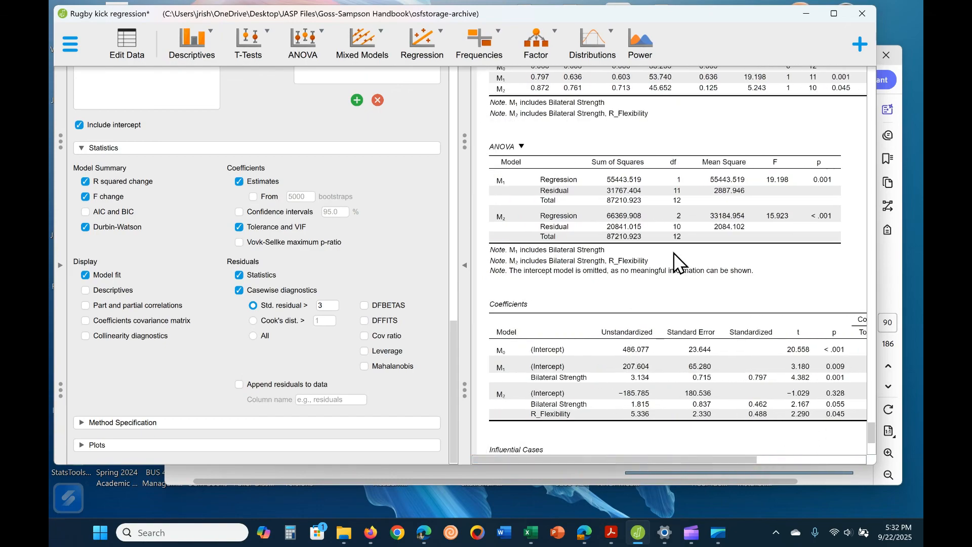
{"action": "scroll", "coordinate": [674, 253], "scroll_direction": "down", "scroll_amount": 3}
{"action": "scroll", "coordinate": [809, 315], "scroll_direction": "down", "scroll_amount": 1}
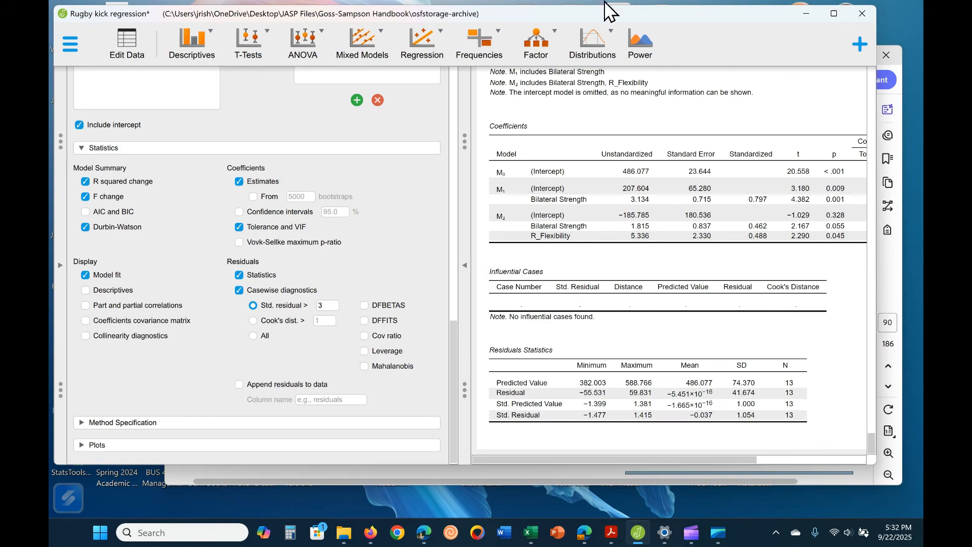
- Add residuals versus covariates plots to the hierarchical regression and review them for Bilateral Strength and R_Flexibility
{"action": "left_click", "coordinate": [144, 422]}
{"action": "left_click", "coordinate": [126, 344]}
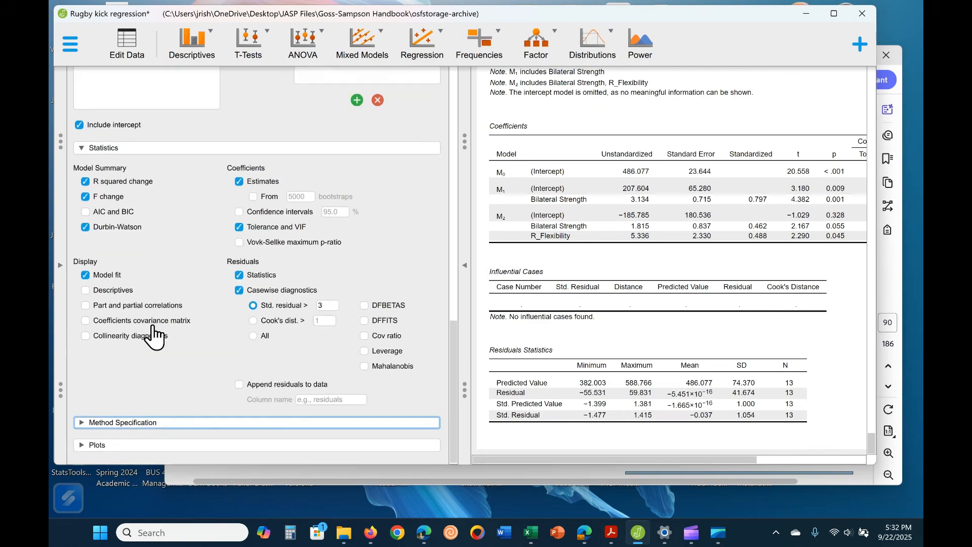
{"action": "left_click", "coordinate": [115, 446]}
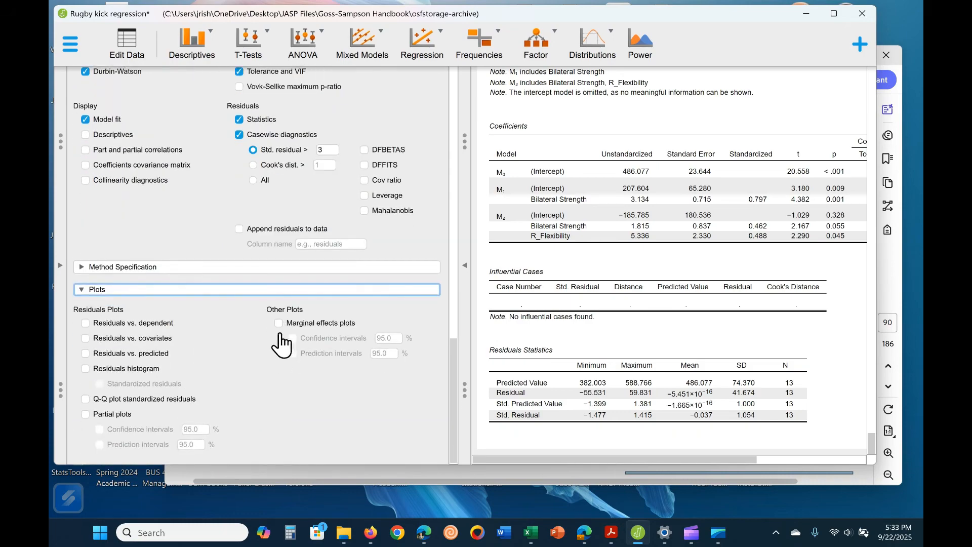
{"action": "left_click", "coordinate": [86, 339]}
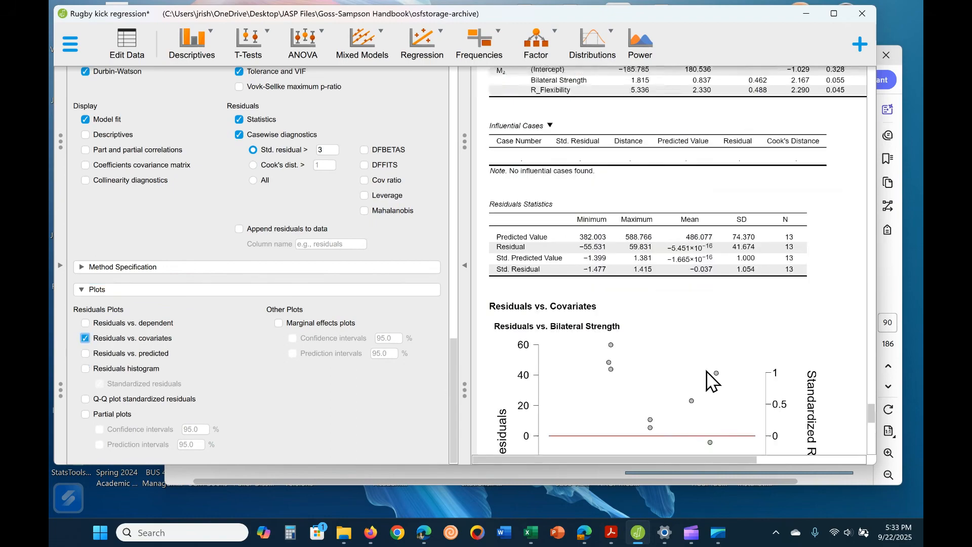
{"action": "scroll", "coordinate": [618, 336], "scroll_direction": "up", "scroll_amount": 1}
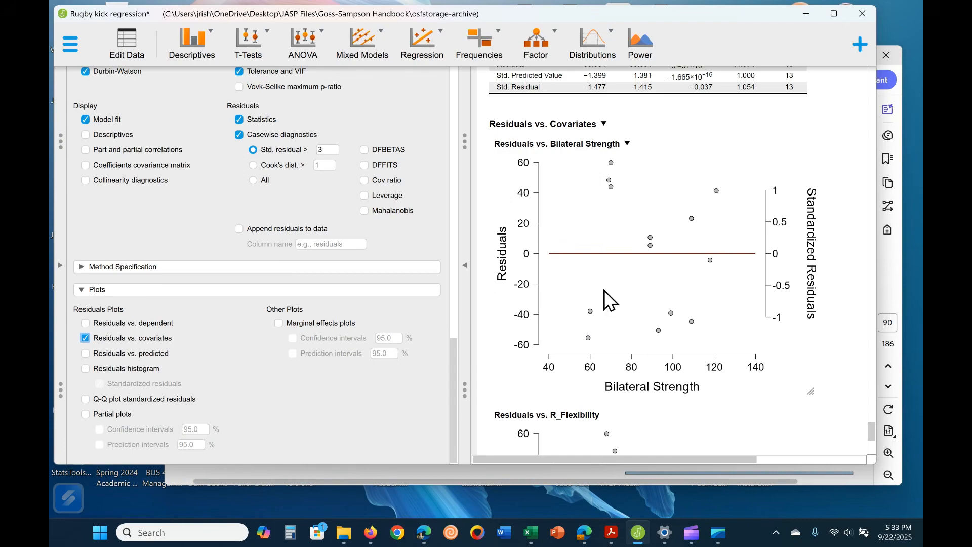
{"action": "left_click", "coordinate": [731, 375]}
{"action": "scroll", "coordinate": [867, 445], "scroll_direction": "down", "scroll_amount": 3}
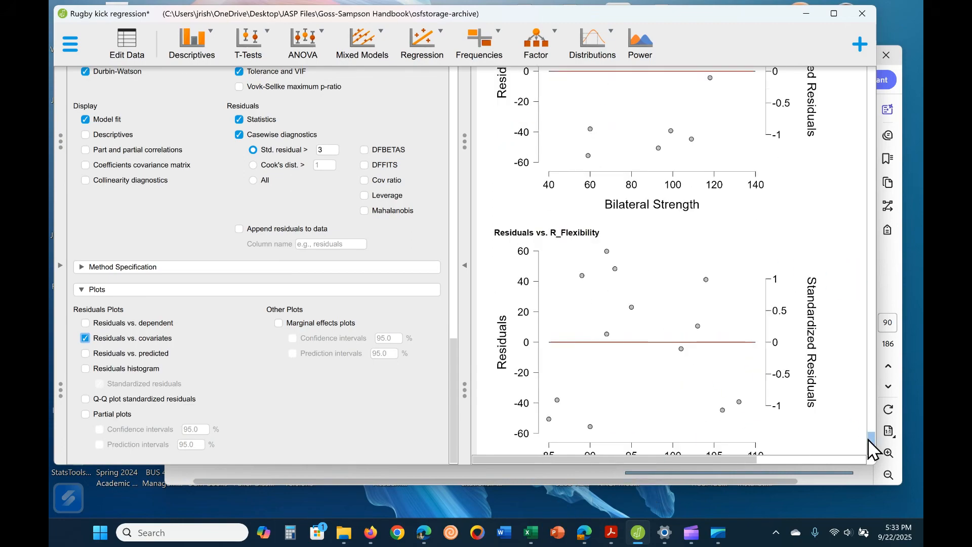
{"action": "scroll", "coordinate": [871, 444], "scroll_direction": "down", "scroll_amount": 1}
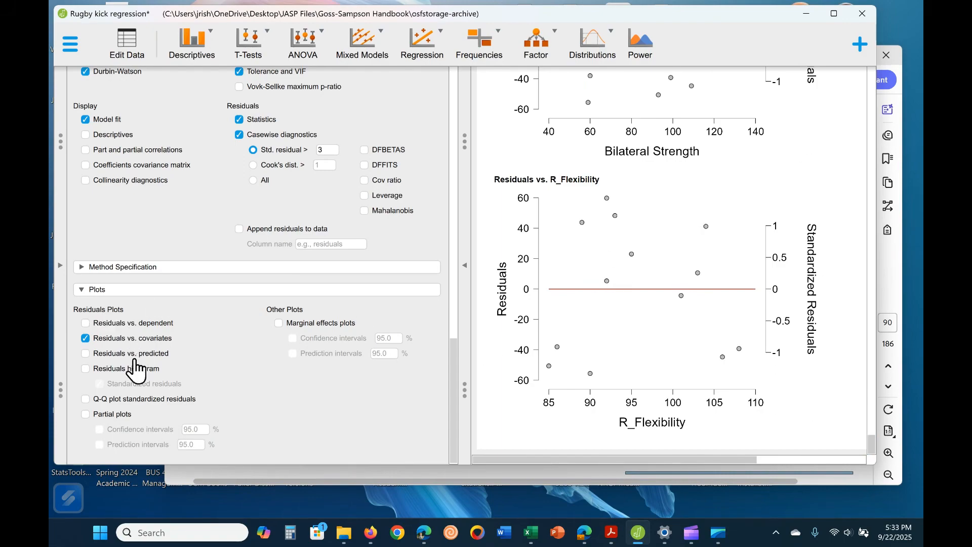
- Add a residuals versus predicted plot and a standardized residuals histogram to the hierarchical regression
{"action": "left_click", "coordinate": [118, 354]}
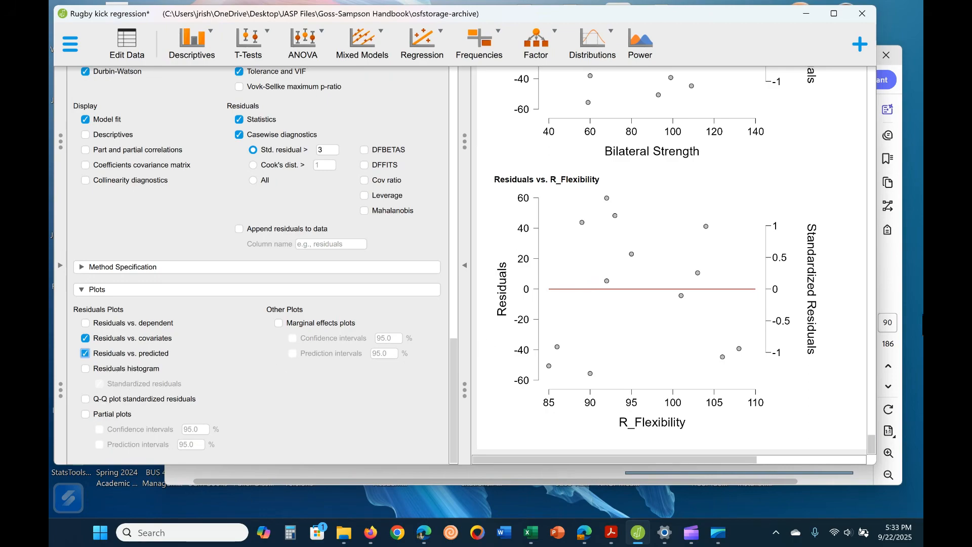
{"action": "scroll", "coordinate": [764, 402], "scroll_direction": "down", "scroll_amount": 5}
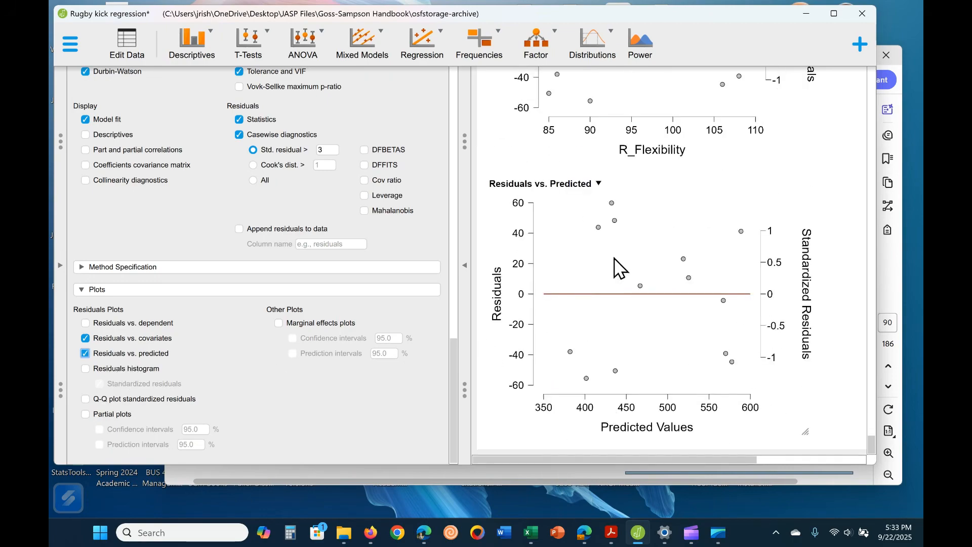
{"action": "left_click", "coordinate": [138, 370]}
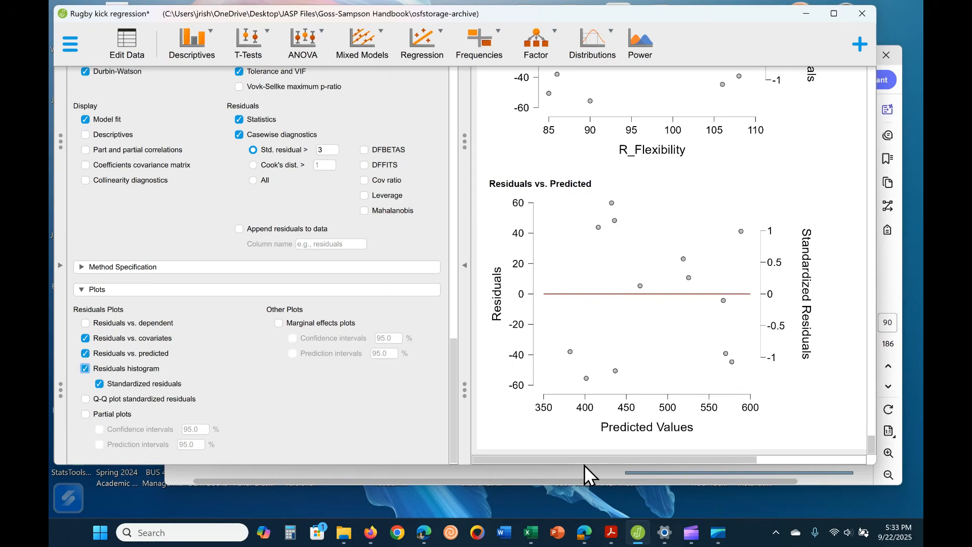
{"action": "scroll", "coordinate": [709, 365], "scroll_direction": "down", "scroll_amount": 5}
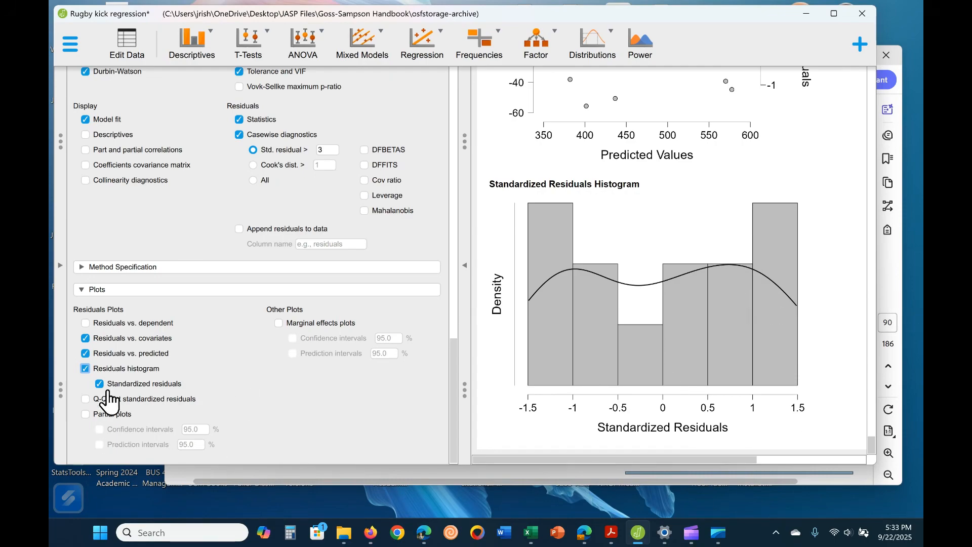
- Add a Q-Q plot of the standardized residuals and check how closely the points follow the line
{"action": "left_click", "coordinate": [92, 400]}
{"action": "scroll", "coordinate": [725, 373], "scroll_direction": "down", "scroll_amount": 1}
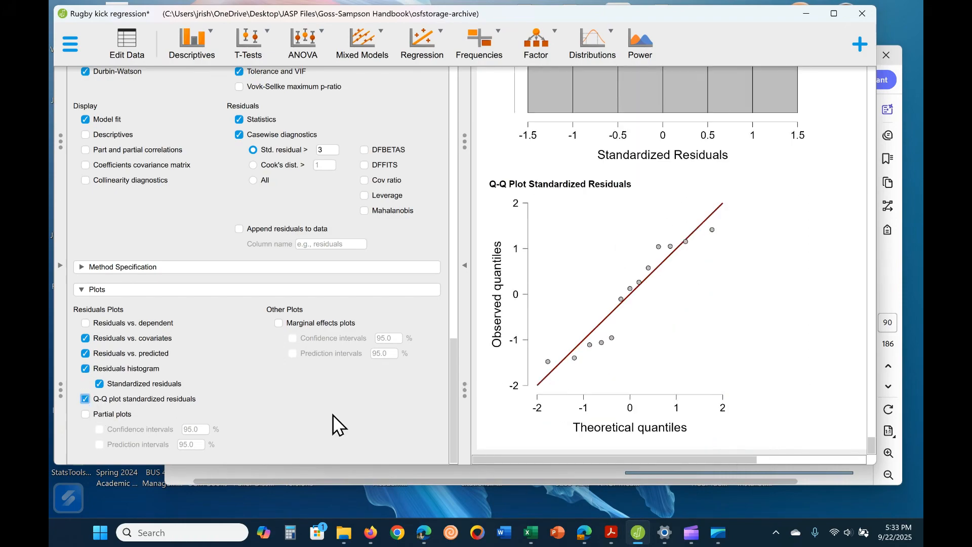
{"action": "scroll", "coordinate": [215, 440], "scroll_direction": "up", "scroll_amount": 2}
{"action": "scroll", "coordinate": [238, 430], "scroll_direction": "down", "scroll_amount": 2}
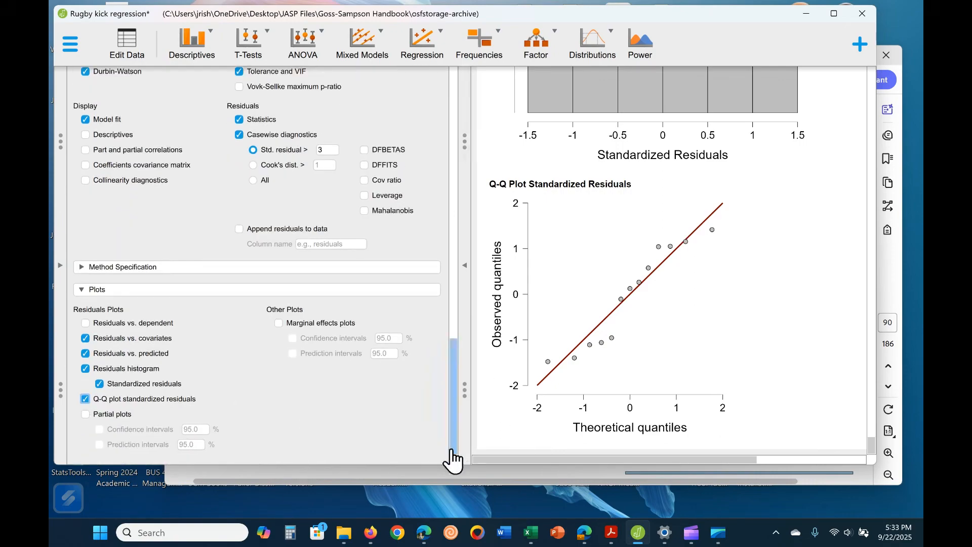
{"action": "left_click_drag", "start_coordinate": [452, 448], "coordinate": [409, 57]}
{"action": "scroll", "coordinate": [412, 382], "scroll_direction": "down", "scroll_amount": 5}
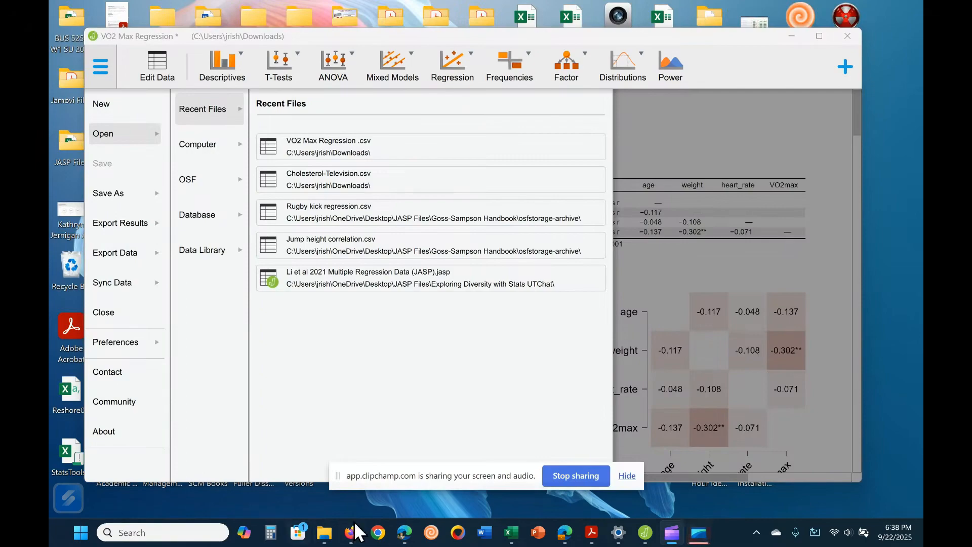
- Open the recent file Cholesterol-Television.csv and set up a classical correlation between LDL_Chol and Hours_TV
{"action": "left_click_drag", "start_coordinate": [452, 468], "coordinate": [450, 546]}
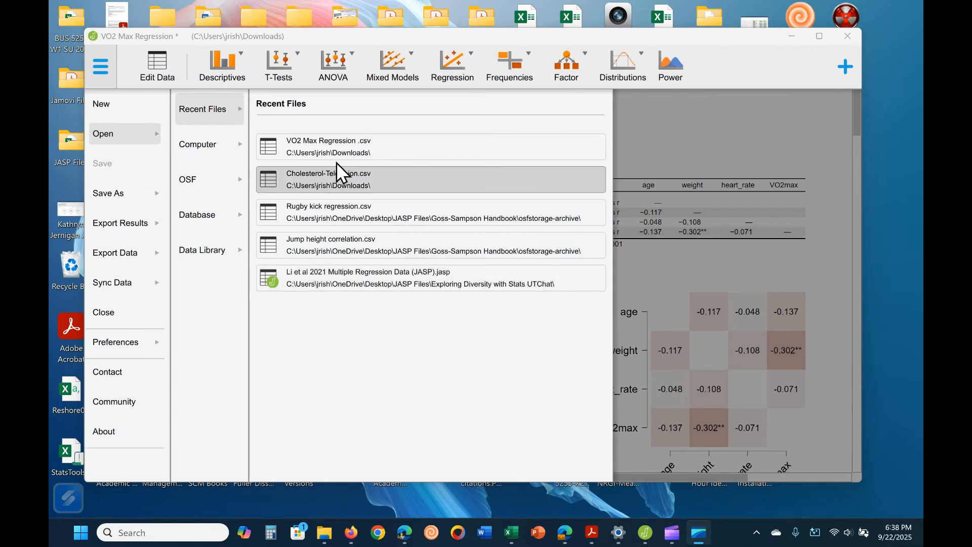
{"action": "left_click", "coordinate": [337, 182]}
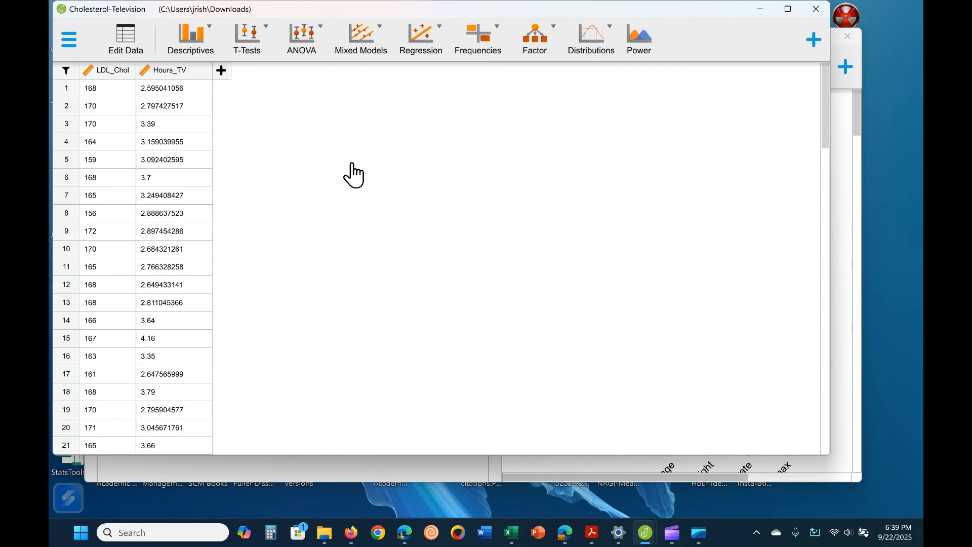
{"action": "left_click", "coordinate": [425, 48]}
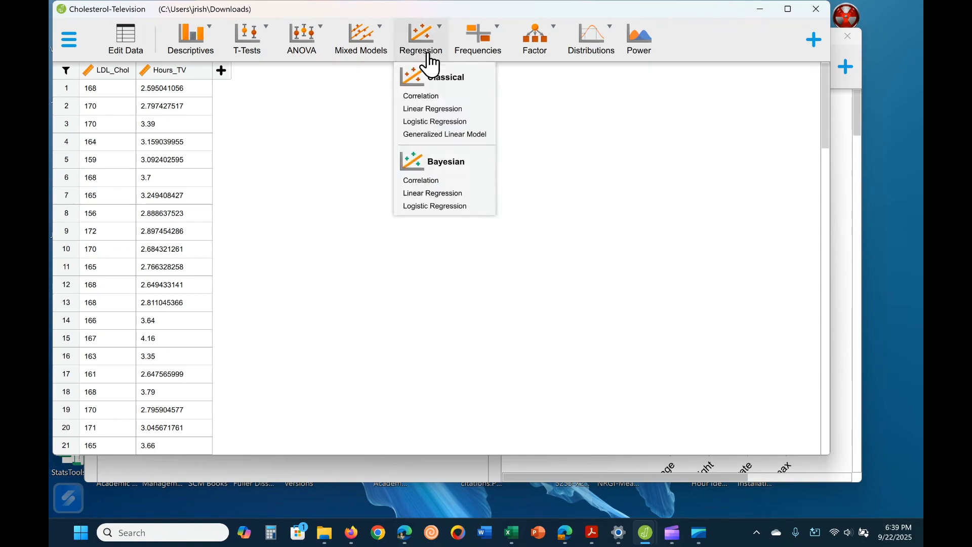
{"action": "left_click", "coordinate": [433, 94]}
{"action": "left_click", "coordinate": [152, 106]}
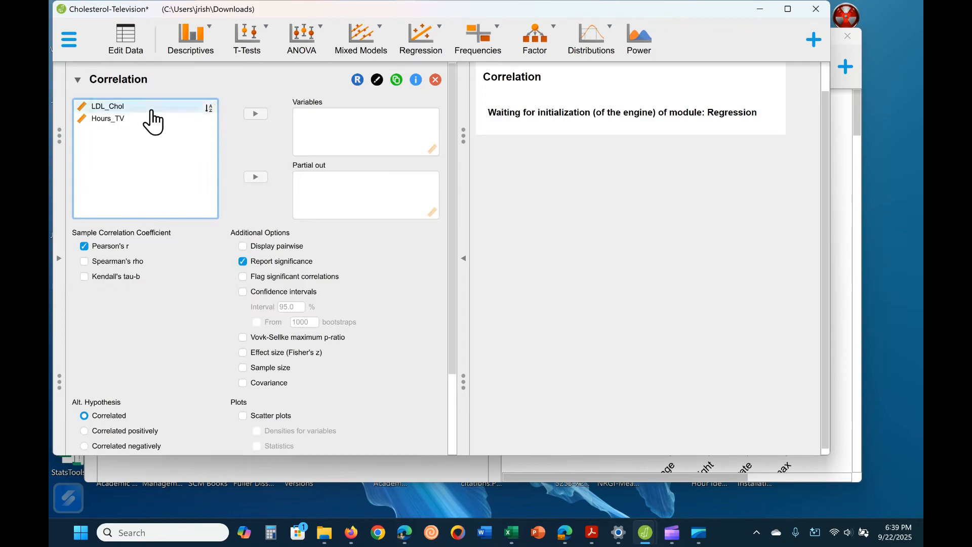
{"action": "left_click", "coordinate": [252, 114]}
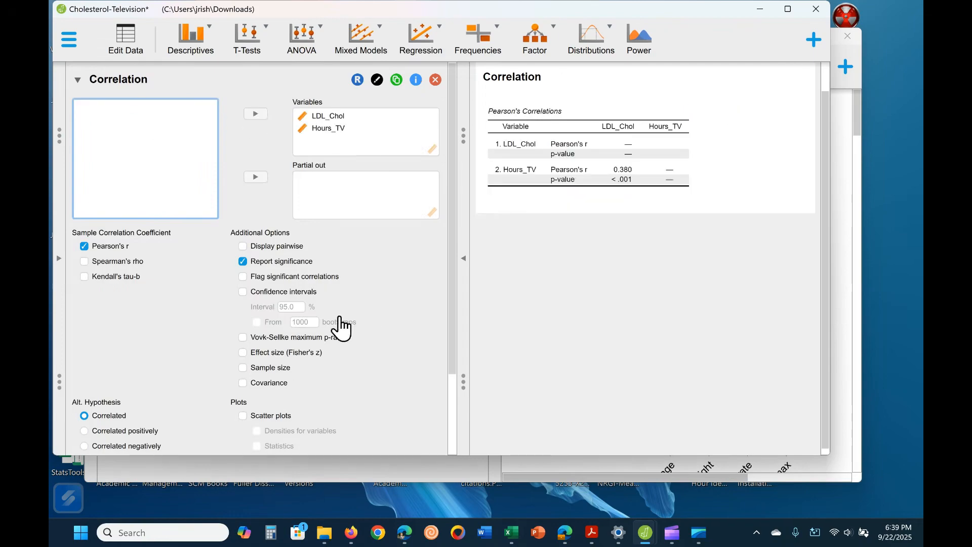
- Flag significant correlations in the Pearson table and turn off the reporting of p-values
{"action": "scroll", "coordinate": [354, 289], "scroll_direction": "down", "scroll_amount": 1}
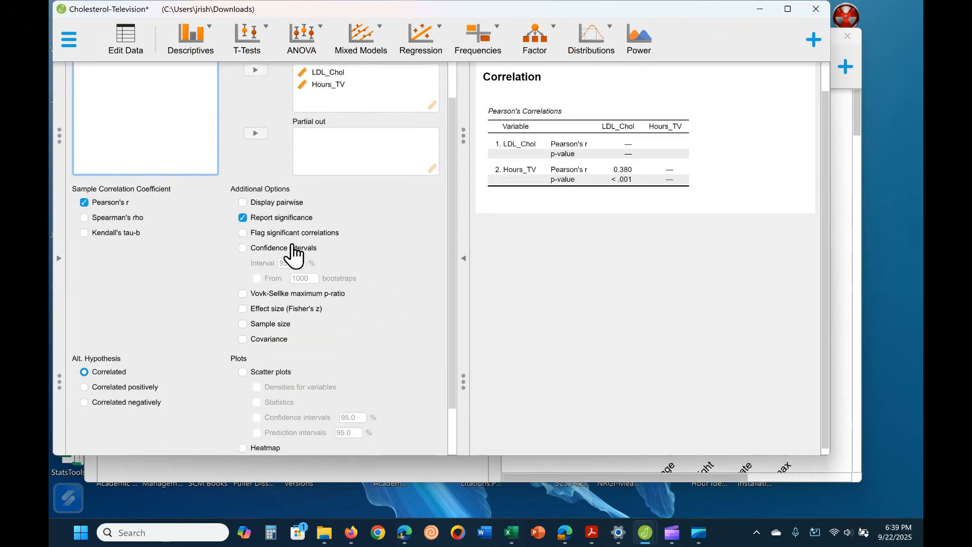
{"action": "left_click", "coordinate": [263, 232]}
{"action": "left_click", "coordinate": [243, 218]}
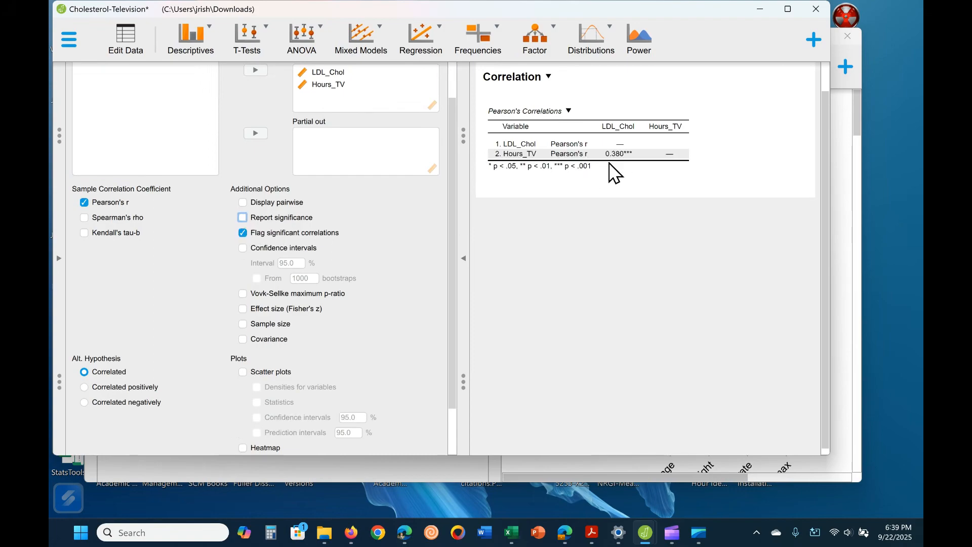
- Add scatter plots with statistics and a heatmap to the correlation analysis
{"action": "scroll", "coordinate": [355, 258], "scroll_direction": "down", "scroll_amount": 1}
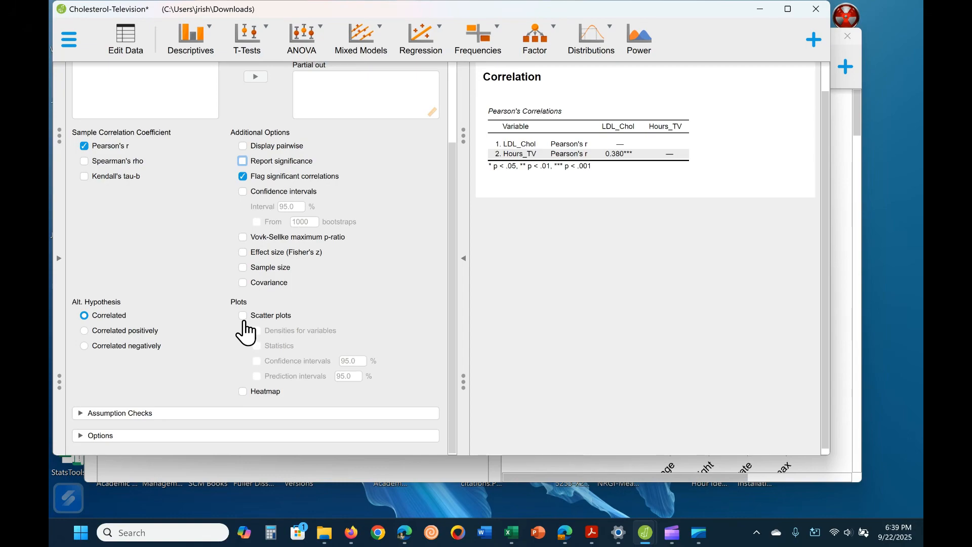
{"action": "left_click", "coordinate": [243, 316]}
{"action": "left_click", "coordinate": [257, 346]}
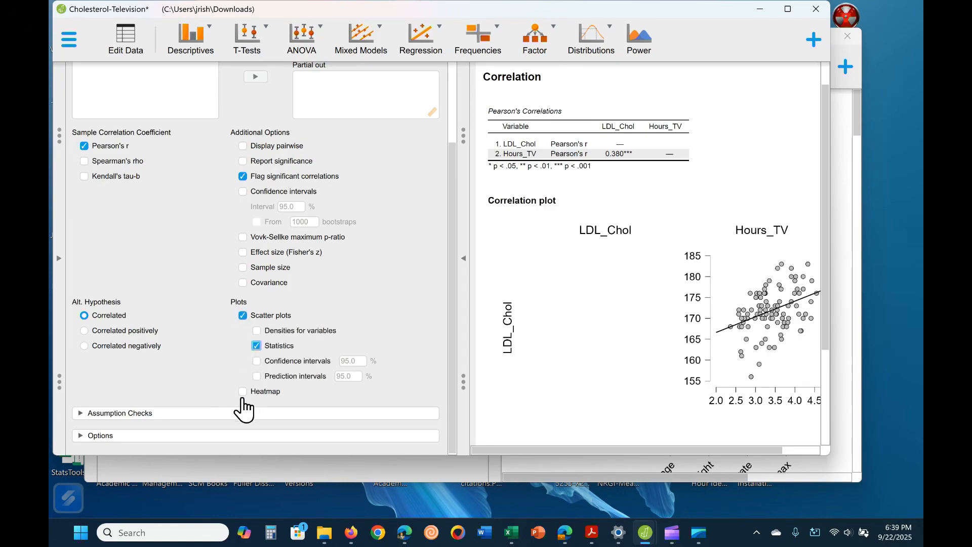
{"action": "left_click", "coordinate": [243, 391]}
- Examine the LDL_Chol and Hours_TV correlation plot, including its full width, and the Pearson's r heatmap
{"action": "scroll", "coordinate": [682, 284], "scroll_direction": "down", "scroll_amount": 3}
{"action": "scroll", "coordinate": [699, 350], "scroll_direction": "down", "scroll_amount": 3}
{"action": "scroll", "coordinate": [699, 352], "scroll_direction": "up", "scroll_amount": 3}
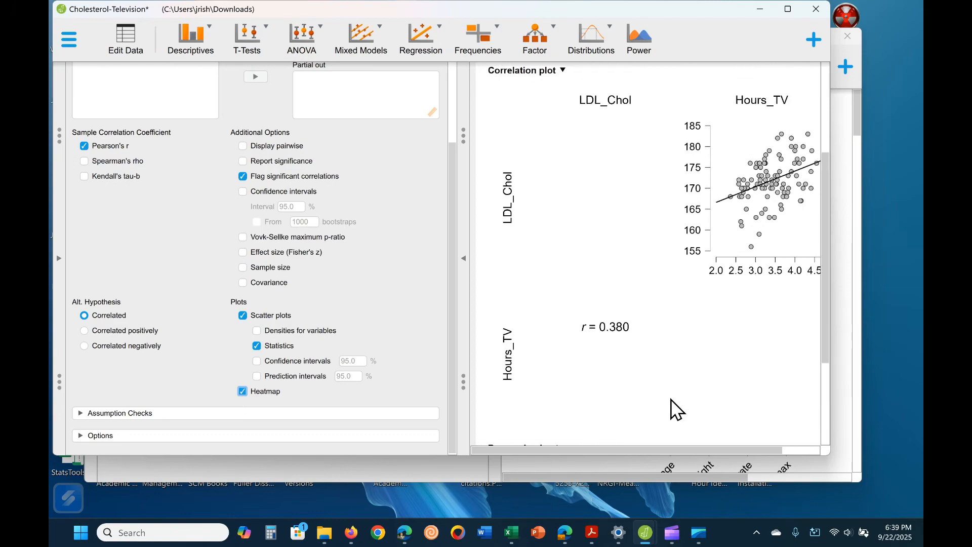
{"action": "scroll", "coordinate": [606, 390], "scroll_direction": "down", "scroll_amount": 3}
{"action": "left_click_drag", "start_coordinate": [601, 426], "coordinate": [793, 421]}
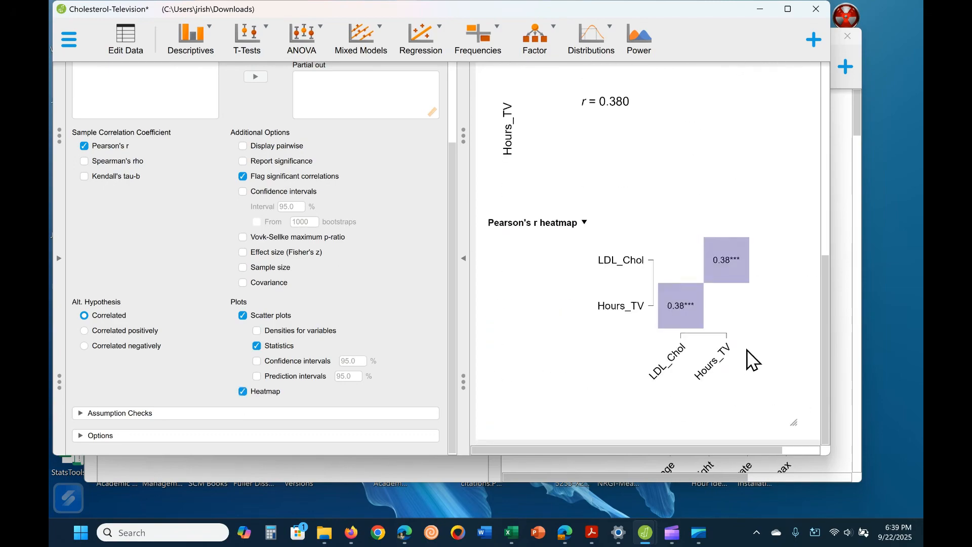
{"action": "scroll", "coordinate": [754, 359], "scroll_direction": "up", "scroll_amount": 5}
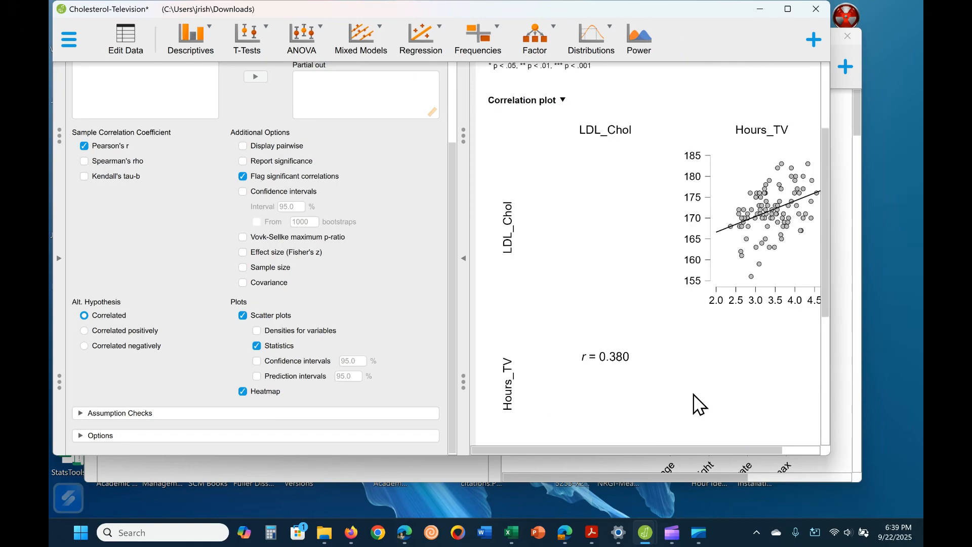
{"action": "left_click_drag", "start_coordinate": [686, 451], "coordinate": [838, 452]}
{"action": "scroll", "coordinate": [763, 329], "scroll_direction": "up", "scroll_amount": 2}
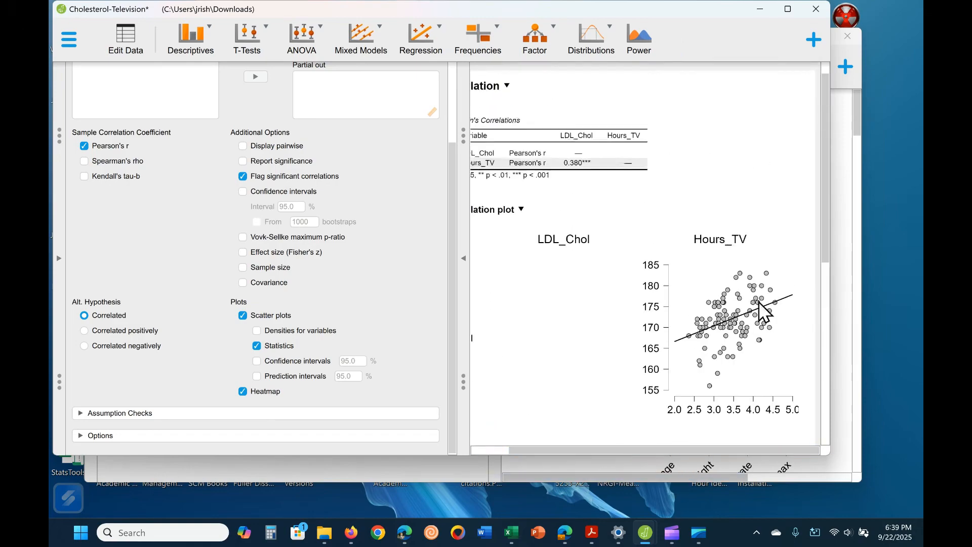
{"action": "left_click_drag", "start_coordinate": [623, 451], "coordinate": [583, 465]}
{"action": "scroll", "coordinate": [786, 349], "scroll_direction": "down", "scroll_amount": 2}
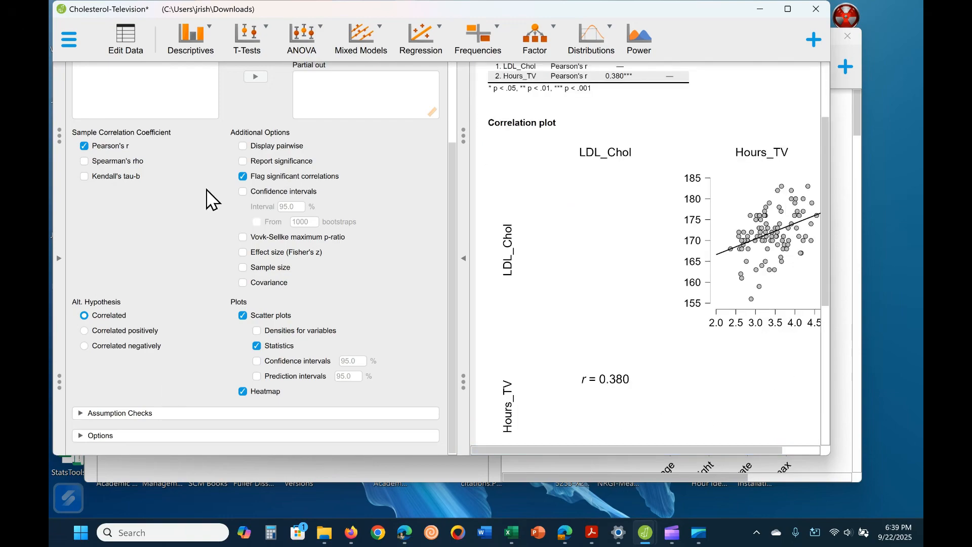
- Run the Shapiro test for multivariate normality as an assumption check on the correlation
{"action": "left_click", "coordinate": [182, 413]}
{"action": "scroll", "coordinate": [185, 392], "scroll_direction": "down", "scroll_amount": 1}
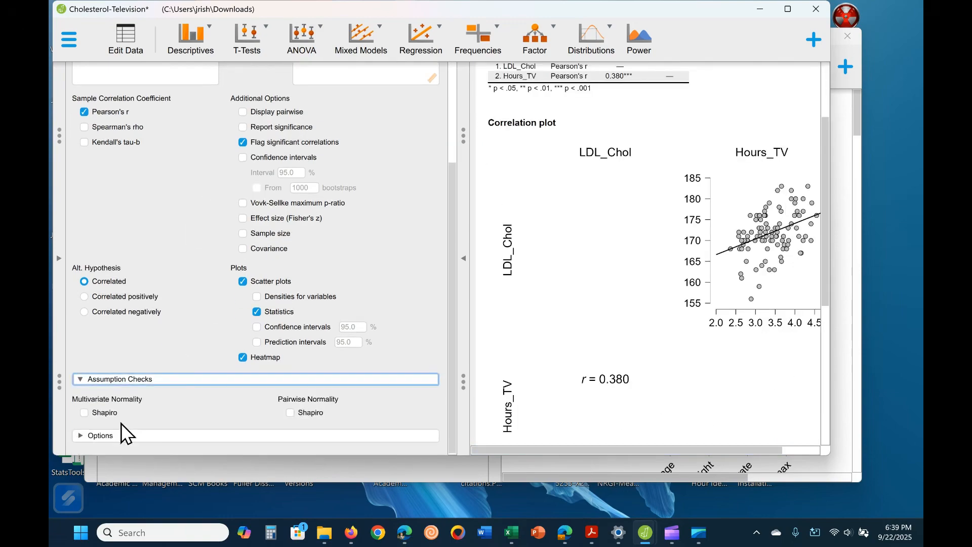
{"action": "left_click", "coordinate": [84, 414]}
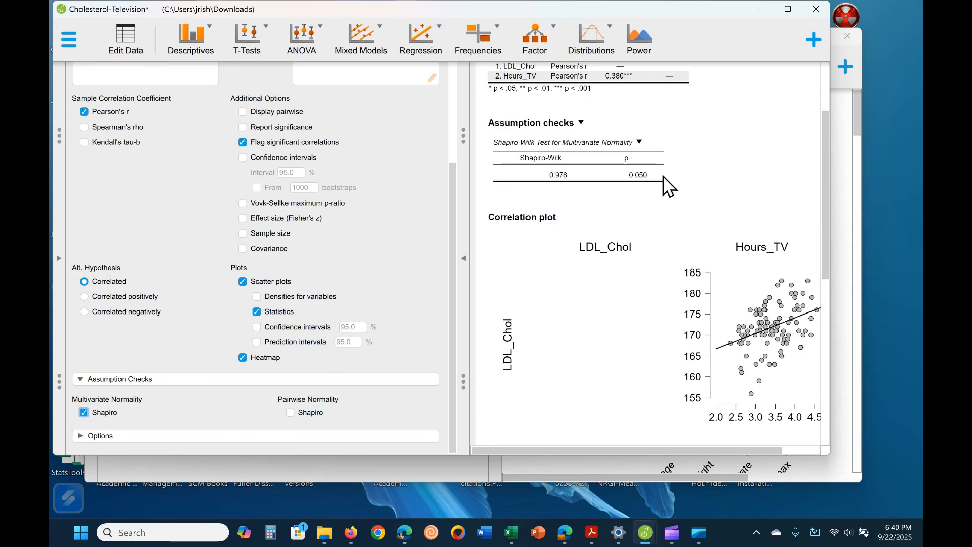
- Add densities for the variables to the scatter plots and review the distributions of LDL_Chol and Hours_TV
{"action": "scroll", "coordinate": [668, 186], "scroll_direction": "down", "scroll_amount": 1}
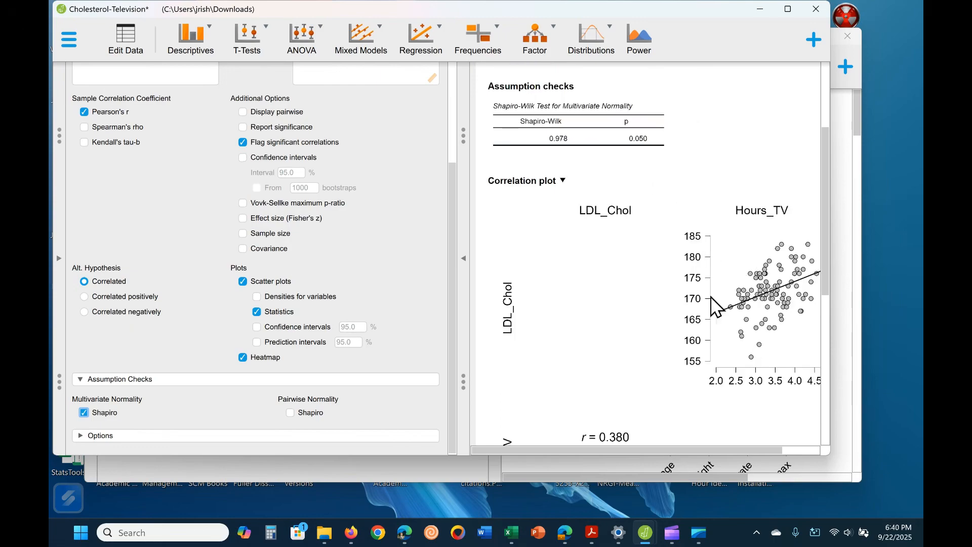
{"action": "scroll", "coordinate": [716, 304], "scroll_direction": "down", "scroll_amount": 9}
{"action": "scroll", "coordinate": [721, 370], "scroll_direction": "up", "scroll_amount": 7}
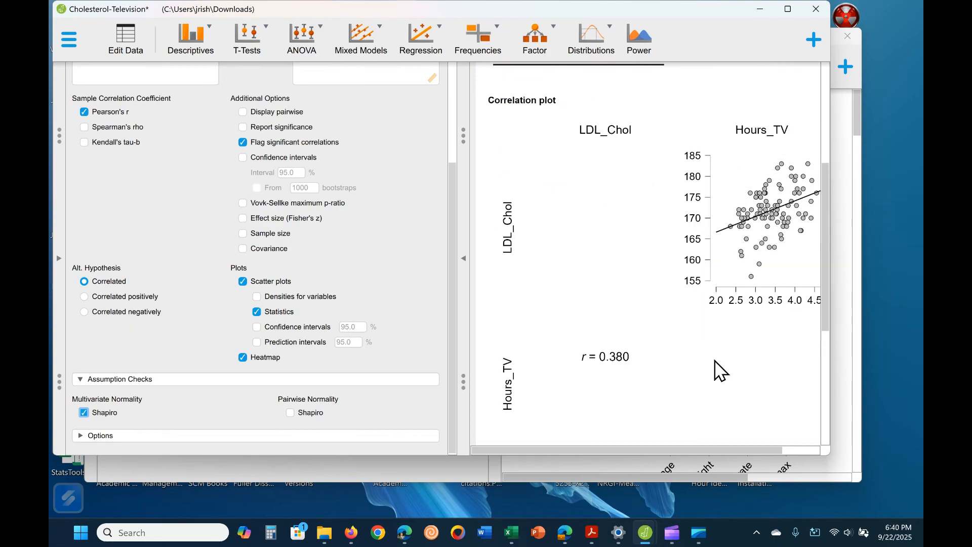
{"action": "left_click_drag", "start_coordinate": [682, 451], "coordinate": [871, 439]}
{"action": "scroll", "coordinate": [704, 340], "scroll_direction": "up", "scroll_amount": 5}
{"action": "scroll", "coordinate": [716, 384], "scroll_direction": "down", "scroll_amount": 10}
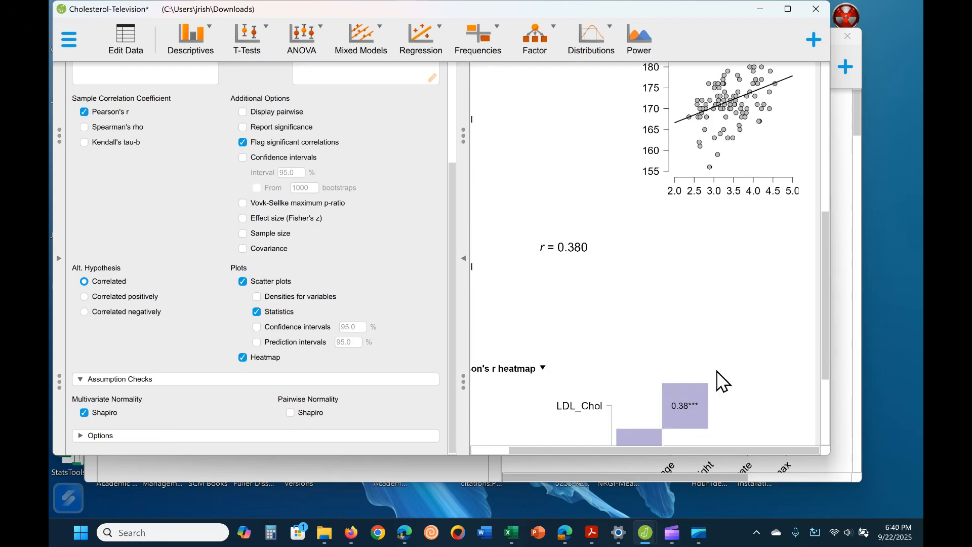
{"action": "scroll", "coordinate": [517, 415], "scroll_direction": "down", "scroll_amount": 2}
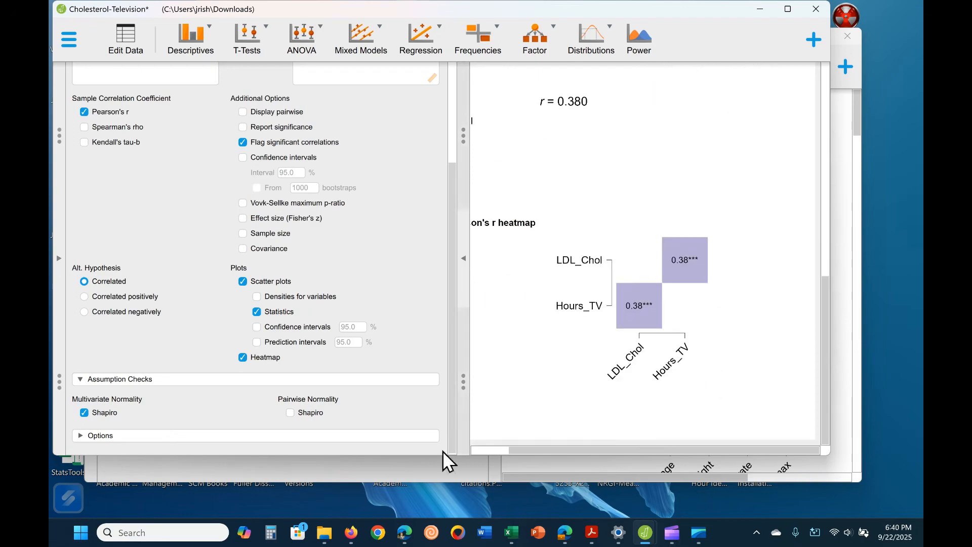
{"action": "left_click", "coordinate": [293, 299]}
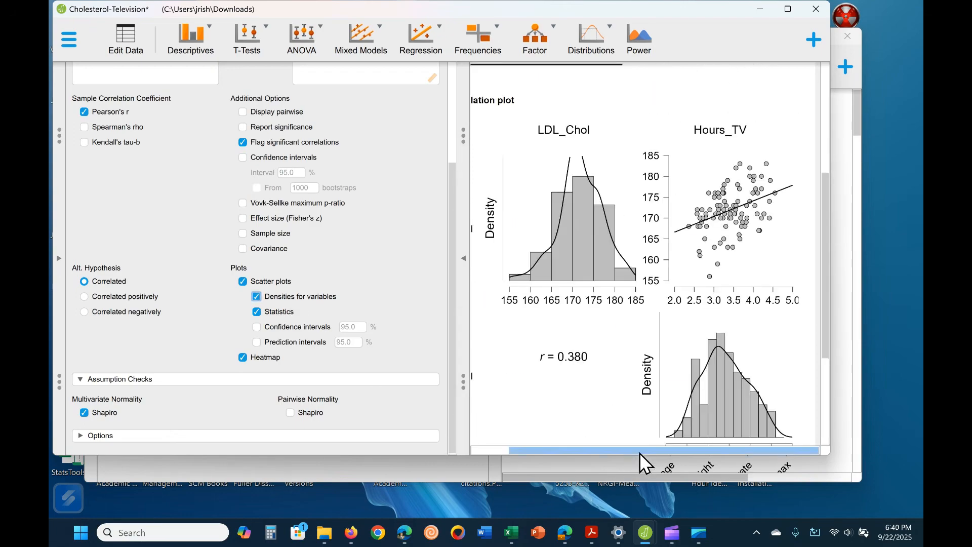
{"action": "scroll", "coordinate": [570, 184], "scroll_direction": "down", "scroll_amount": 2}
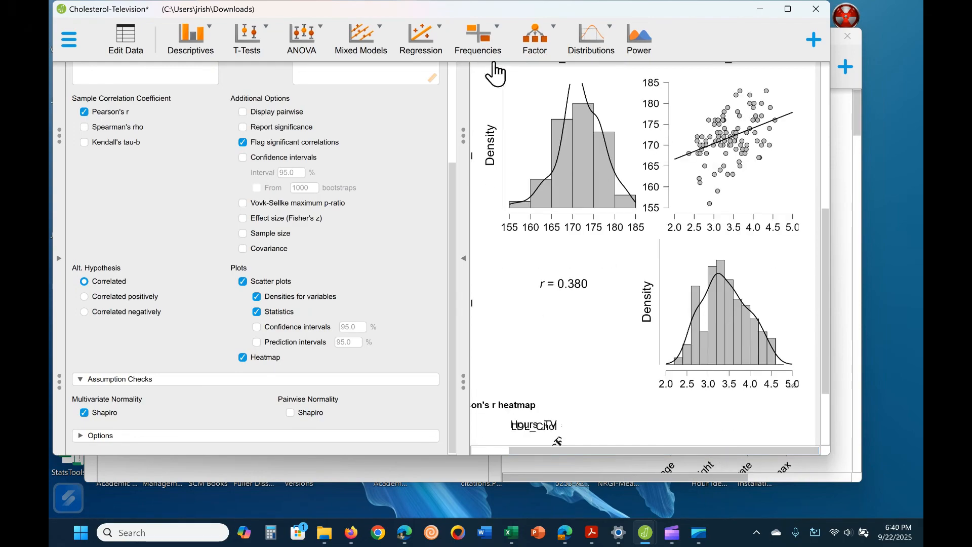
- Review the LDL_Chol and Hours_TV correlation results, including the correlation table, Shapiro-Wilk assumption check, density plots and Pearson's r heatmap
{"action": "scroll", "coordinate": [709, 228], "scroll_direction": "up", "scroll_amount": 2}
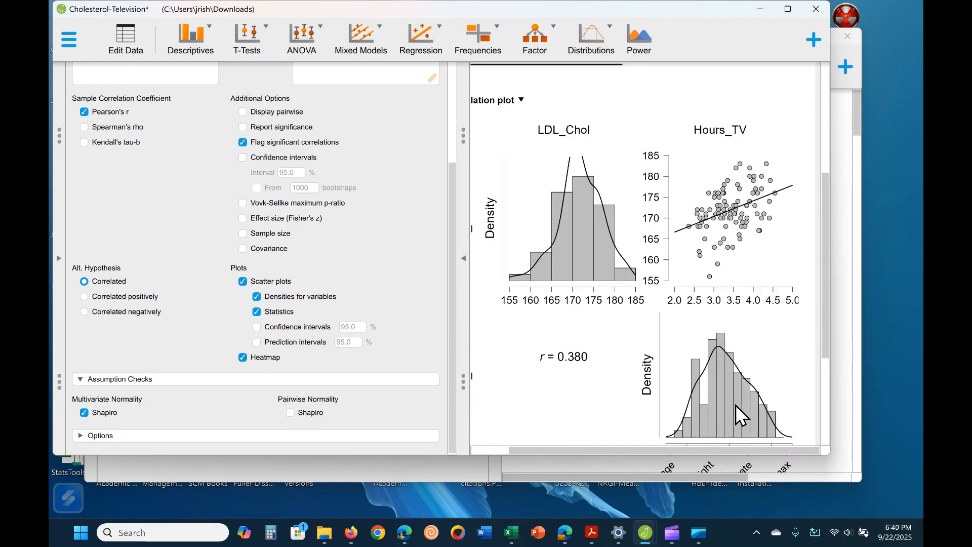
{"action": "scroll", "coordinate": [734, 395], "scroll_direction": "down", "scroll_amount": 5}
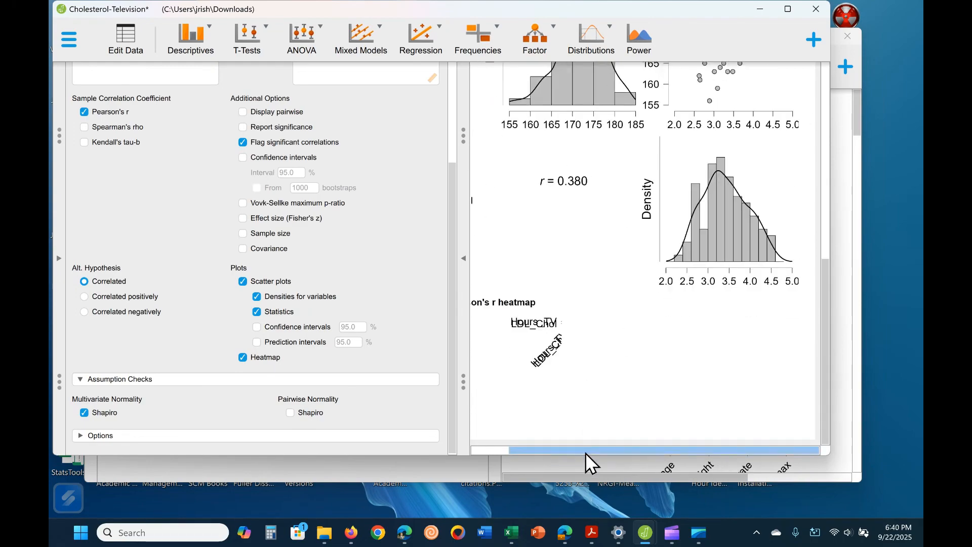
{"action": "left_click_drag", "start_coordinate": [585, 447], "coordinate": [546, 448]}
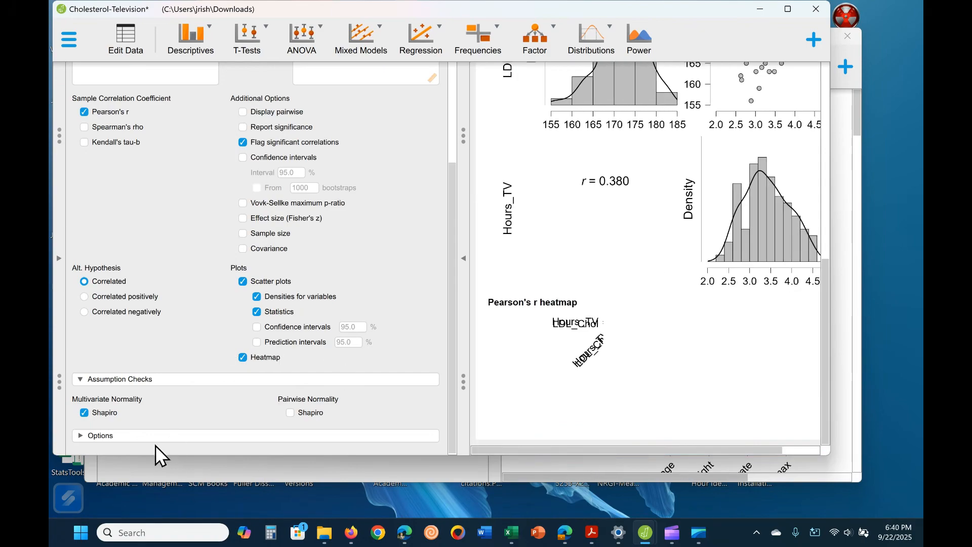
{"action": "scroll", "coordinate": [225, 273], "scroll_direction": "up", "scroll_amount": 3}
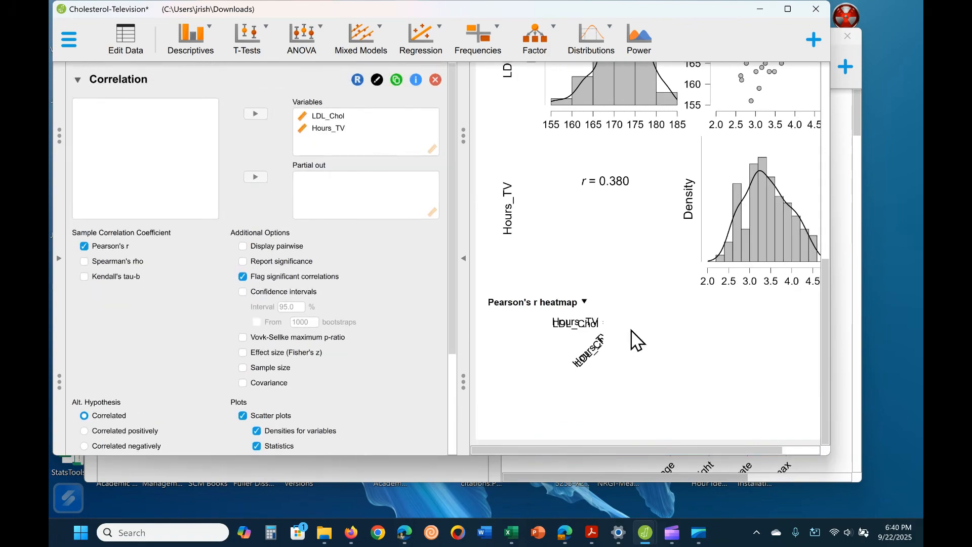
{"action": "scroll", "coordinate": [633, 334], "scroll_direction": "up", "scroll_amount": 4}
{"action": "scroll", "coordinate": [632, 330], "scroll_direction": "up", "scroll_amount": 3}
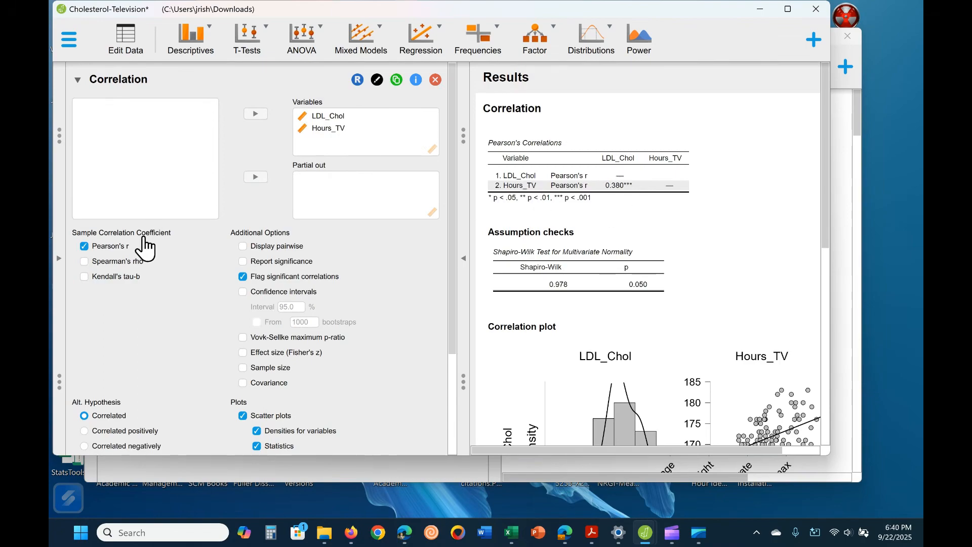
{"action": "scroll", "coordinate": [143, 246], "scroll_direction": "down", "scroll_amount": 3}
{"action": "scroll", "coordinate": [679, 342], "scroll_direction": "down", "scroll_amount": 5}
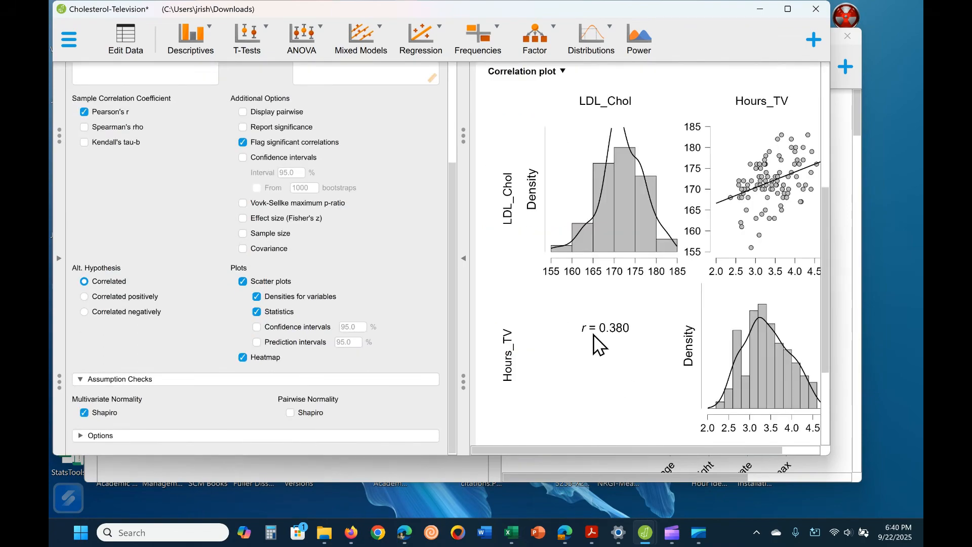
- Set up a classical linear regression with LDL_Chol as dependent variable and Hours_TV as covariate, and widen the window to show the full tables
{"action": "left_click", "coordinate": [434, 55]}
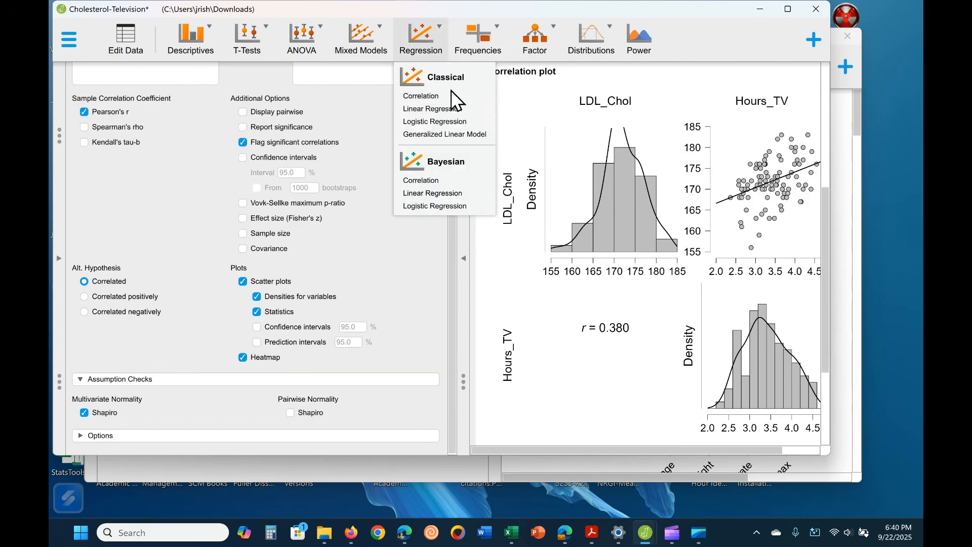
{"action": "left_click", "coordinate": [451, 108]}
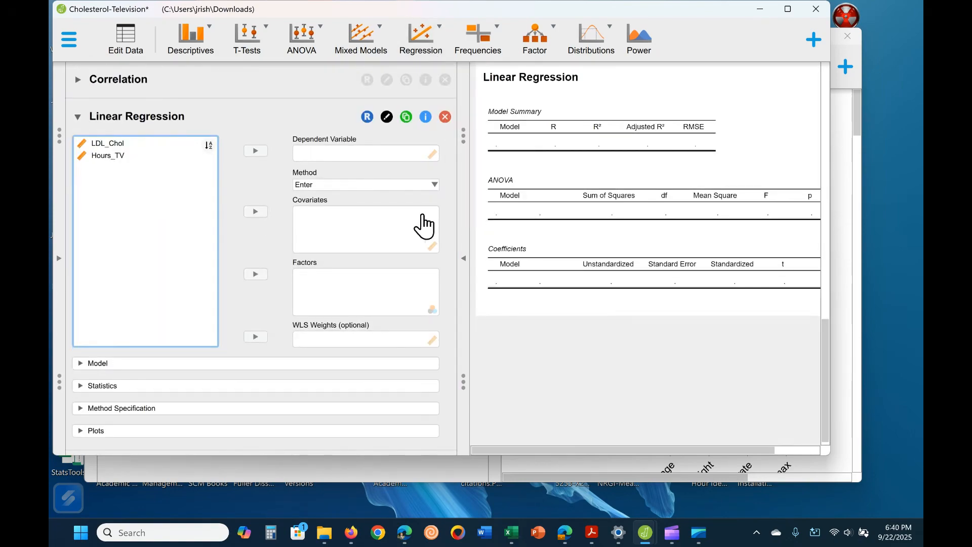
{"action": "left_click", "coordinate": [109, 144]}
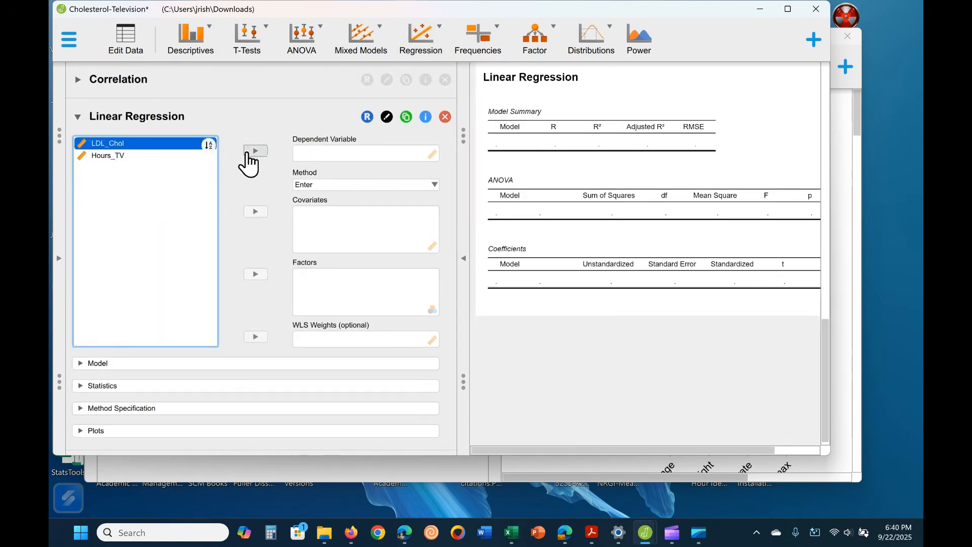
{"action": "left_click", "coordinate": [256, 151]}
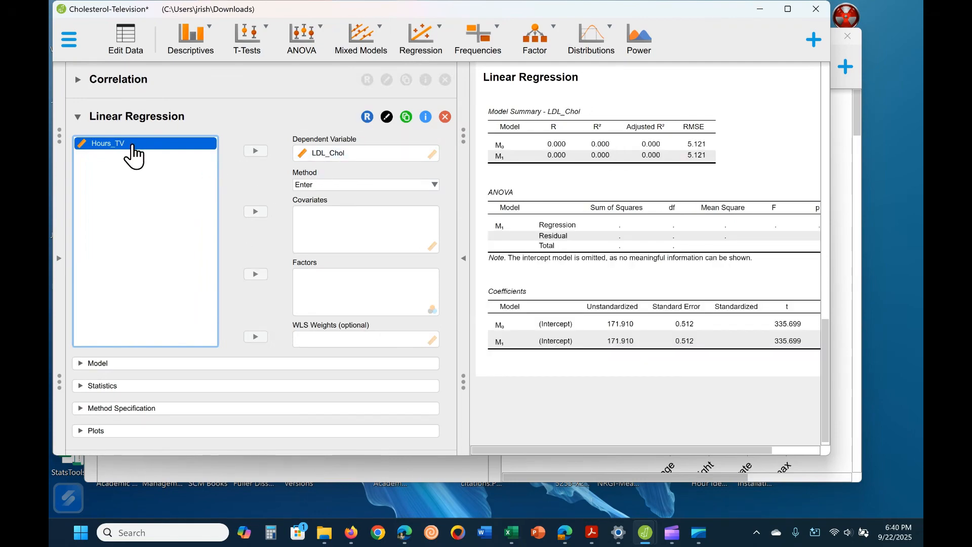
{"action": "left_click", "coordinate": [265, 212]}
{"action": "left_click", "coordinate": [264, 211]}
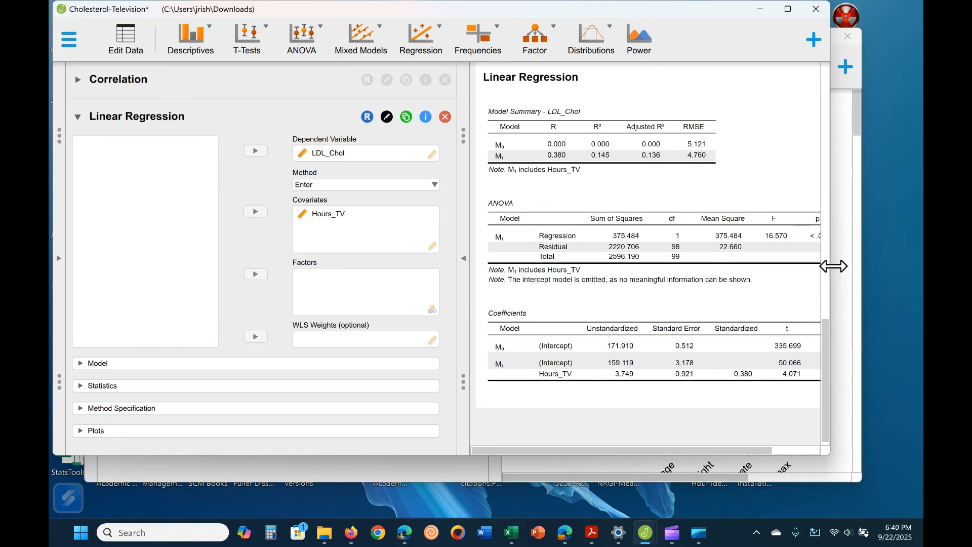
{"action": "left_click_drag", "start_coordinate": [832, 260], "coordinate": [886, 260]}
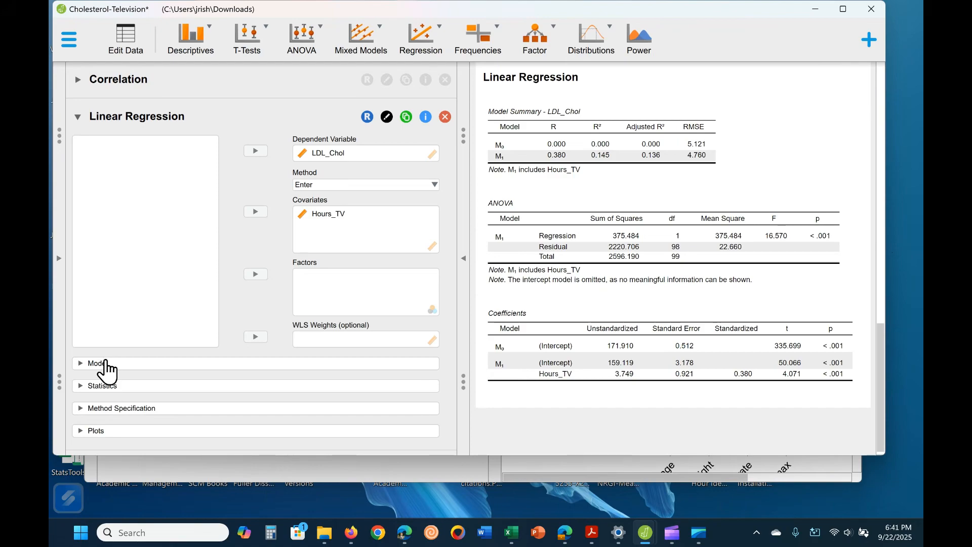
- Add tolerance and VIF statistics to the linear regression's coefficients
{"action": "left_click", "coordinate": [103, 364]}
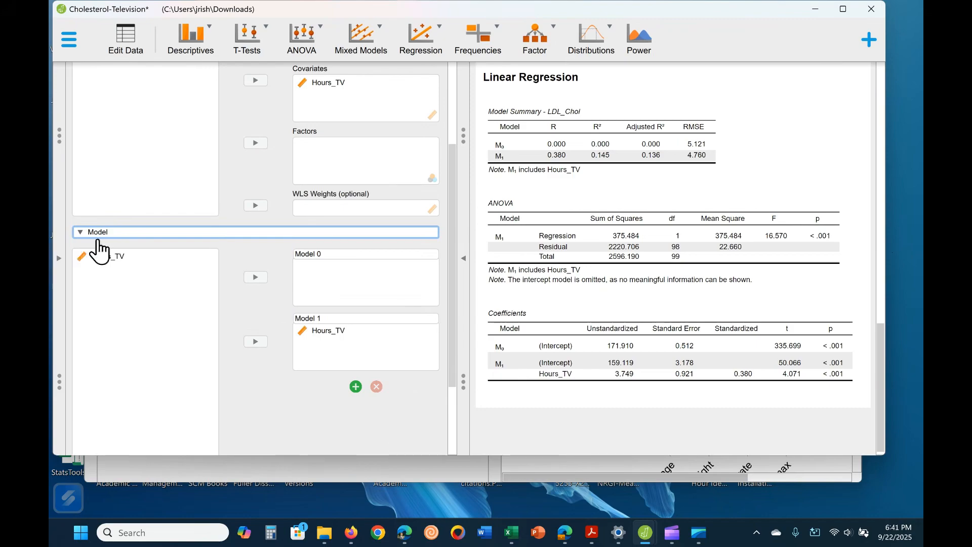
{"action": "left_click", "coordinate": [96, 233]}
{"action": "left_click", "coordinate": [136, 387]}
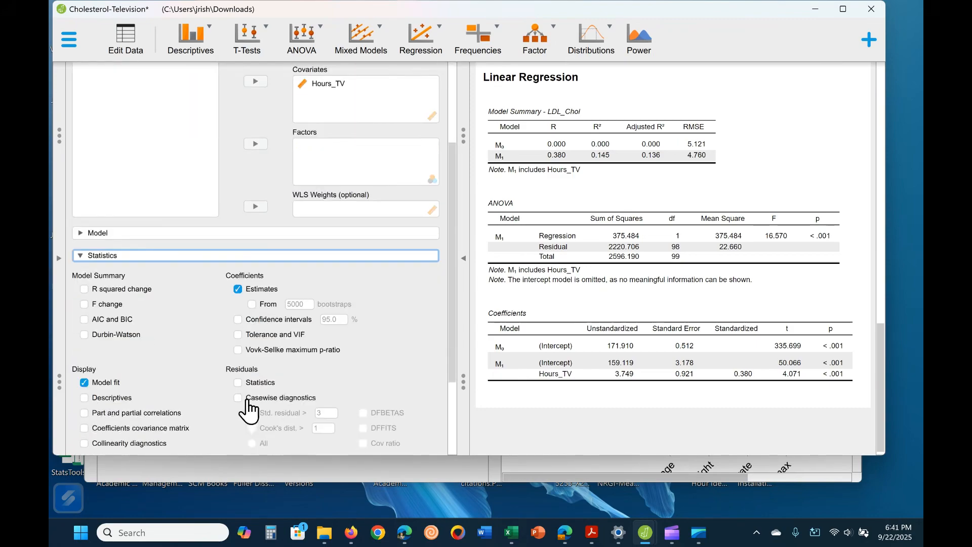
{"action": "left_click", "coordinate": [238, 327]}
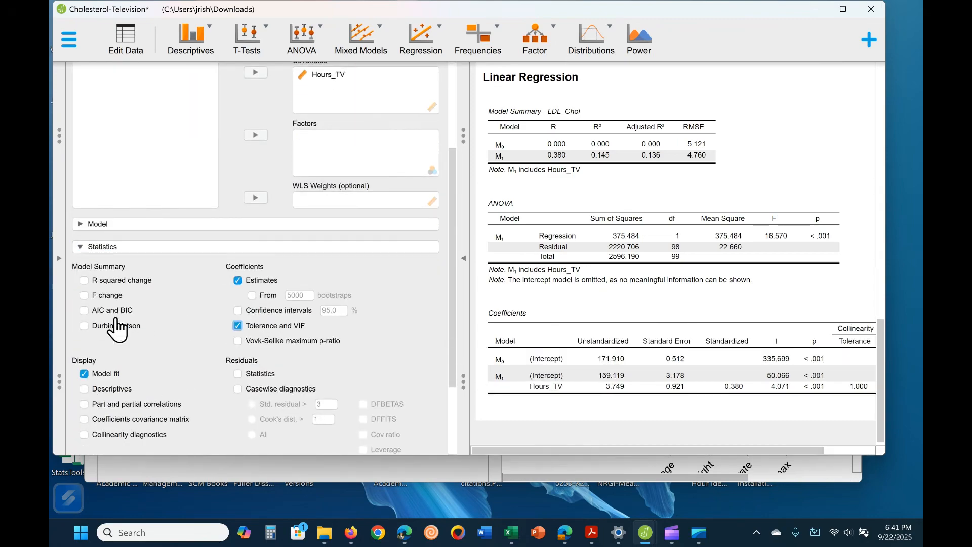
- Add residual statistics and casewise diagnostics for standardized residuals above 3, and check the resulting tables
{"action": "scroll", "coordinate": [135, 400], "scroll_direction": "down", "scroll_amount": 2}
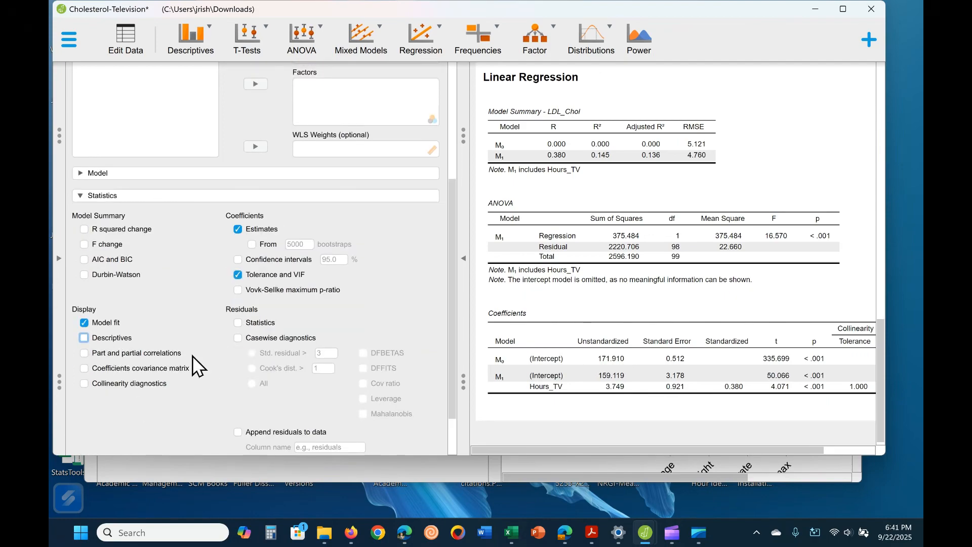
{"action": "left_click", "coordinate": [239, 323]}
{"action": "left_click", "coordinate": [238, 338]}
{"action": "scroll", "coordinate": [202, 373], "scroll_direction": "down", "scroll_amount": 2}
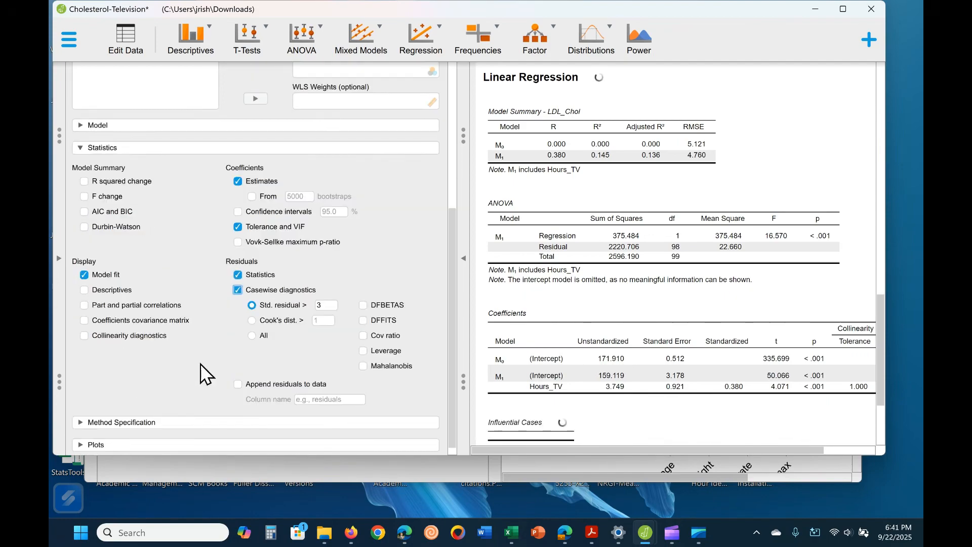
{"action": "scroll", "coordinate": [707, 377], "scroll_direction": "down", "scroll_amount": 3}
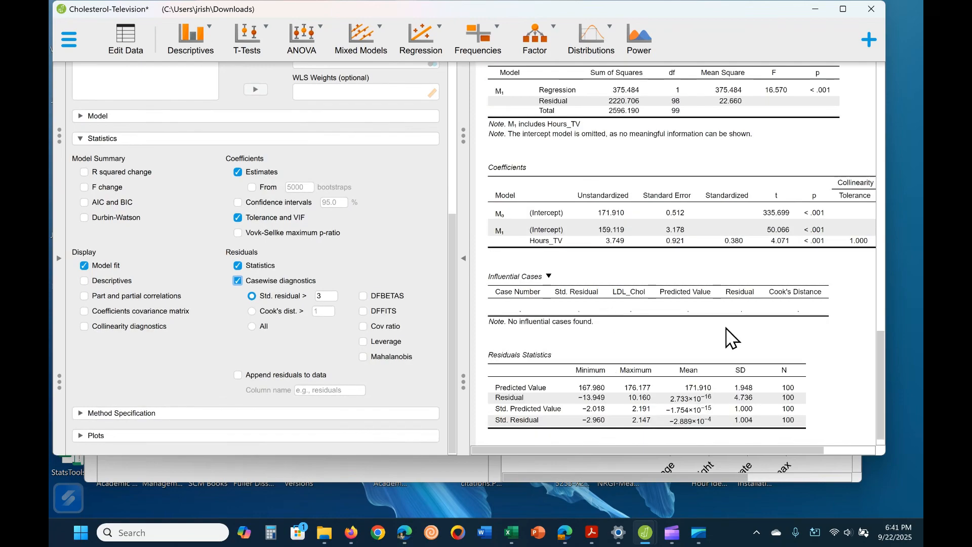
{"action": "scroll", "coordinate": [722, 402], "scroll_direction": "up", "scroll_amount": 4}
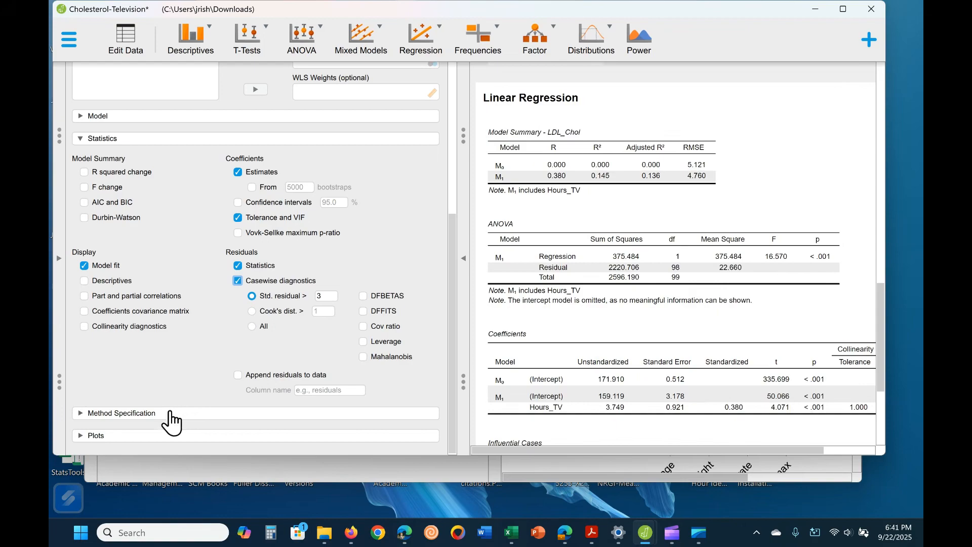
- Add residuals vs. dependent, covariates and predicted plots, a standardized residuals histogram and a Q-Q plot of standardized residuals
{"action": "left_click", "coordinate": [166, 435]}
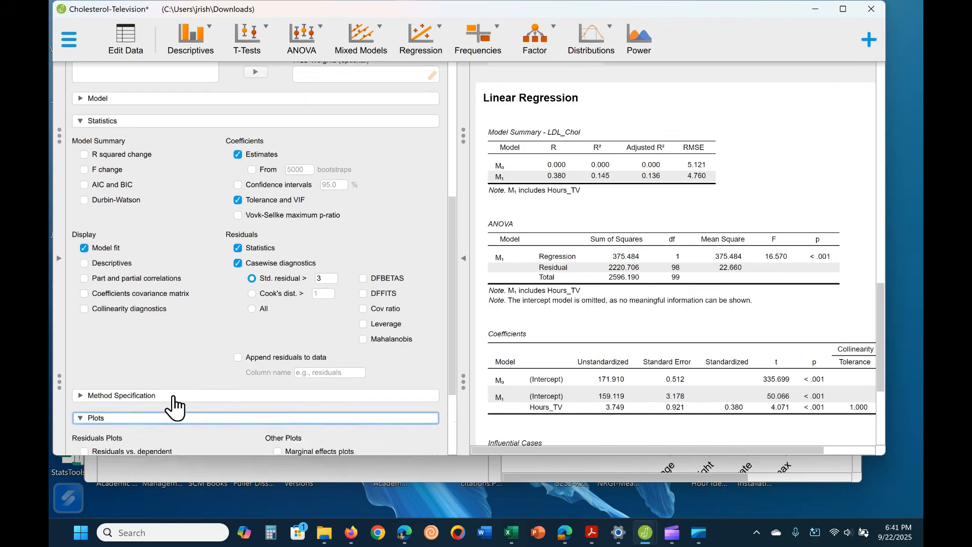
{"action": "left_click", "coordinate": [101, 378]}
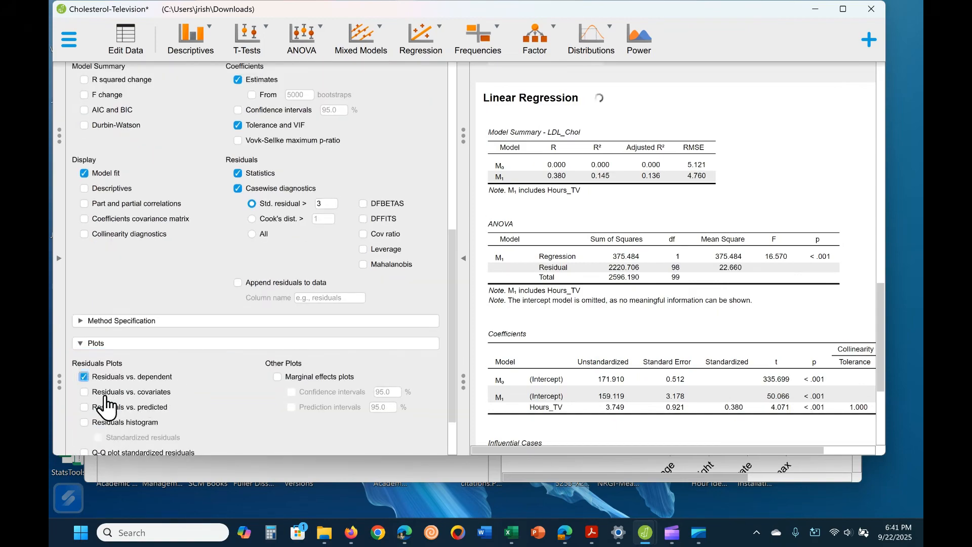
{"action": "left_click", "coordinate": [104, 393]}
{"action": "scroll", "coordinate": [183, 408], "scroll_direction": "down", "scroll_amount": 2}
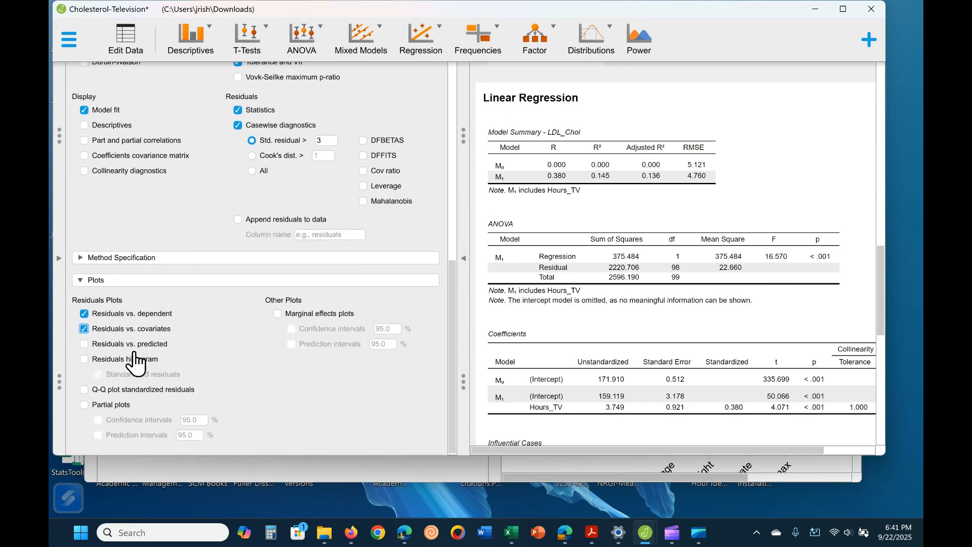
{"action": "left_click", "coordinate": [85, 344]}
{"action": "left_click", "coordinate": [85, 359]}
{"action": "left_click", "coordinate": [84, 390]}
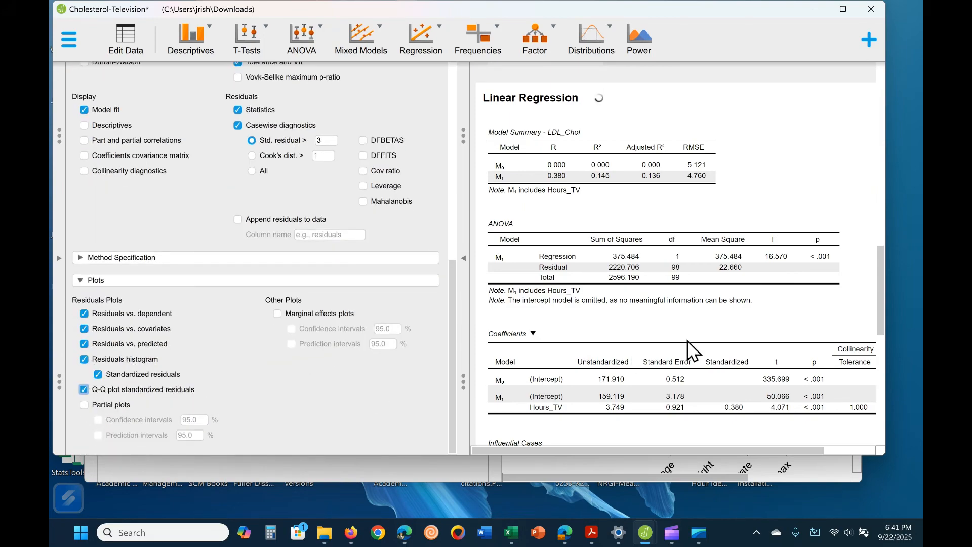
- Examine the regression's coefficients with collinearity statistics, the residuals statistics table, and the residual plots through to the Q-Q plot
{"action": "scroll", "coordinate": [687, 341], "scroll_direction": "down", "scroll_amount": 10}
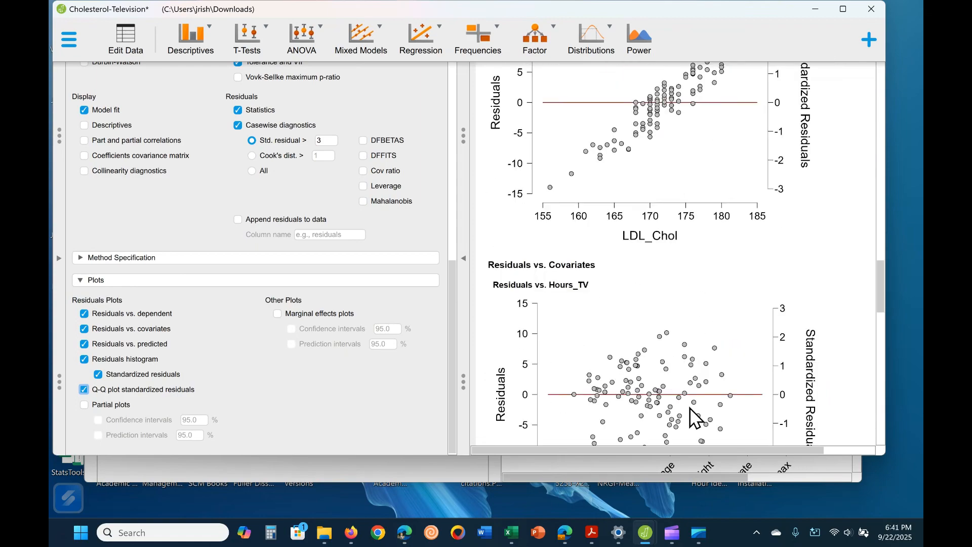
{"action": "scroll", "coordinate": [632, 372], "scroll_direction": "up", "scroll_amount": 3}
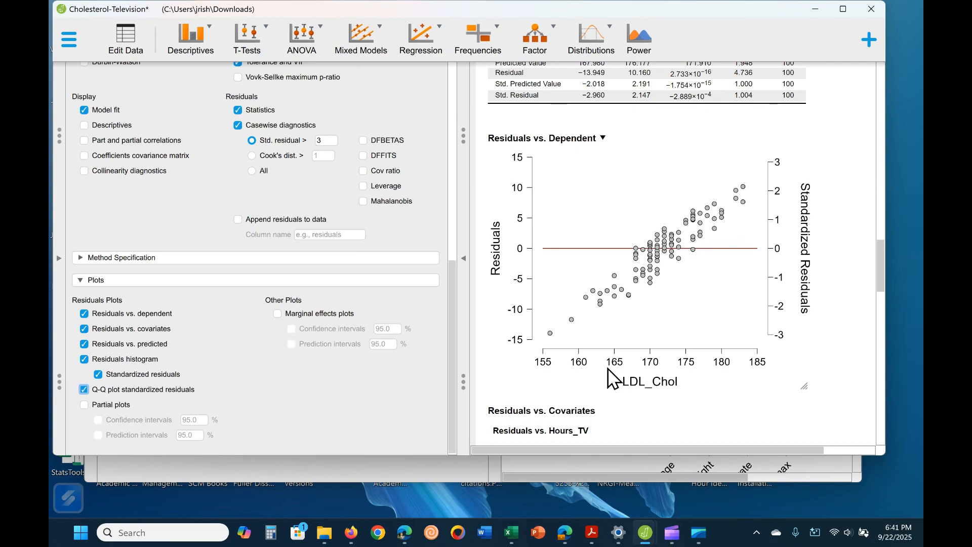
{"action": "scroll", "coordinate": [776, 285], "scroll_direction": "up", "scroll_amount": 10}
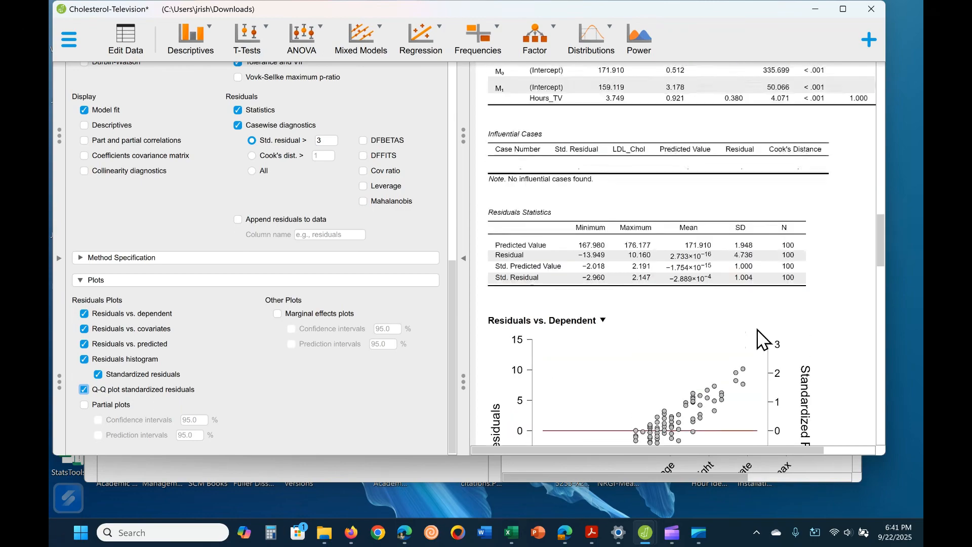
{"action": "left_click_drag", "start_coordinate": [777, 452], "coordinate": [813, 454]}
{"action": "scroll", "coordinate": [765, 402], "scroll_direction": "up", "scroll_amount": 2}
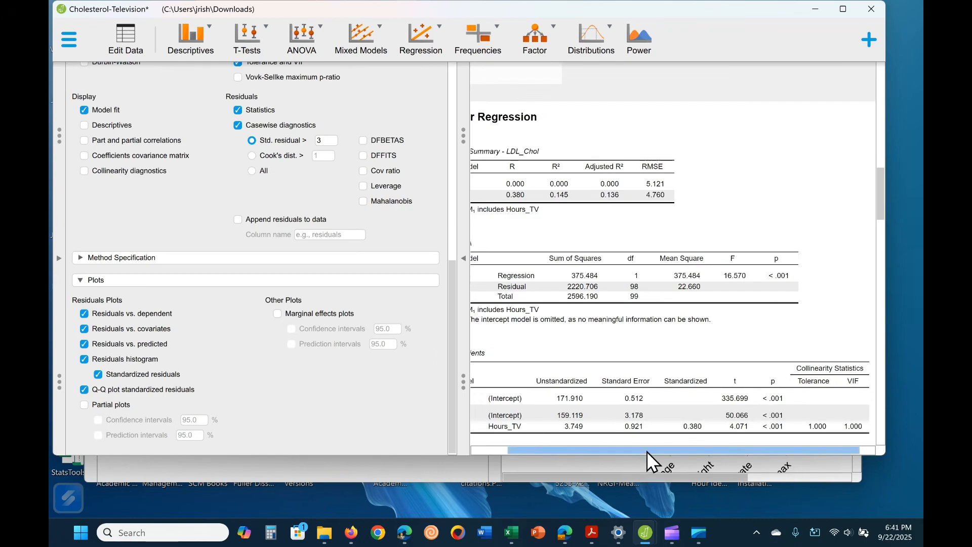
{"action": "left_click_drag", "start_coordinate": [646, 451], "coordinate": [546, 448]}
{"action": "scroll", "coordinate": [590, 324], "scroll_direction": "down", "scroll_amount": 10}
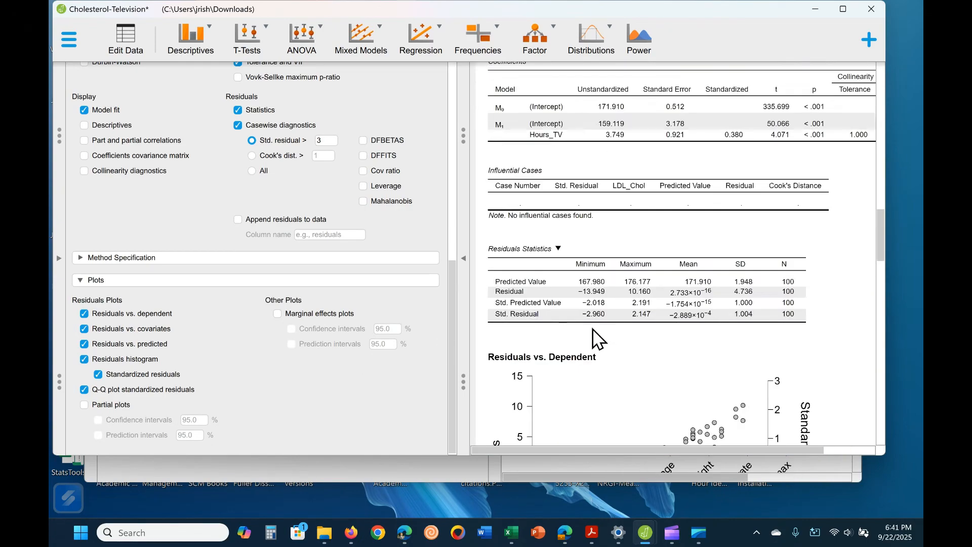
{"action": "scroll", "coordinate": [600, 342], "scroll_direction": "down", "scroll_amount": 15}
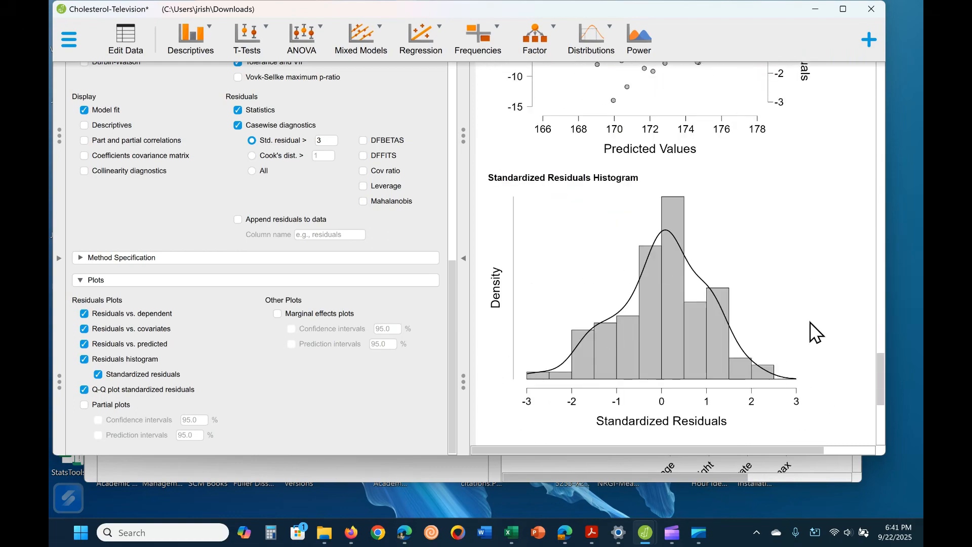
{"action": "scroll", "coordinate": [810, 330], "scroll_direction": "down", "scroll_amount": 5}
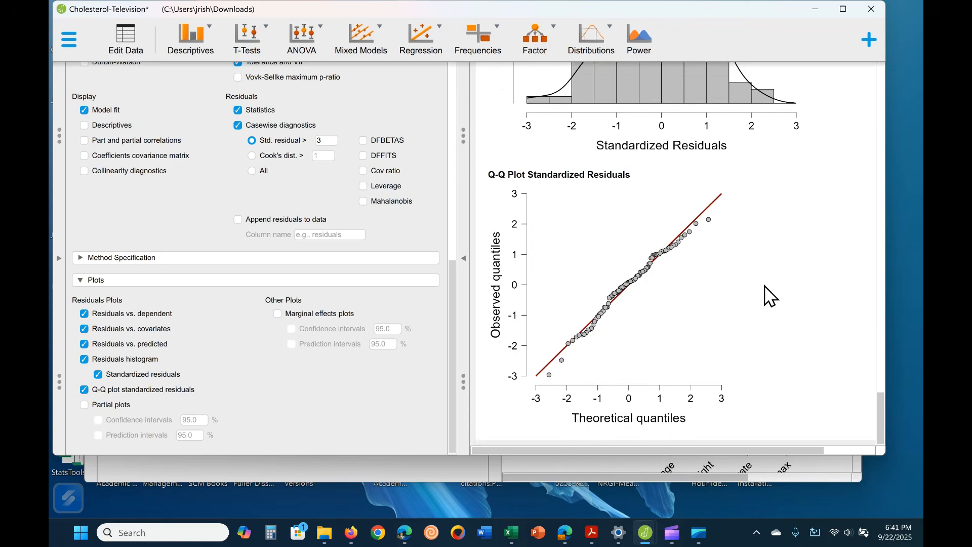
- Recheck the residuals vs. dependent plot and remove it from the linear regression output
{"action": "scroll", "coordinate": [760, 390], "scroll_direction": "up", "scroll_amount": 8}
{"action": "scroll", "coordinate": [760, 390], "scroll_direction": "up", "scroll_amount": 3}
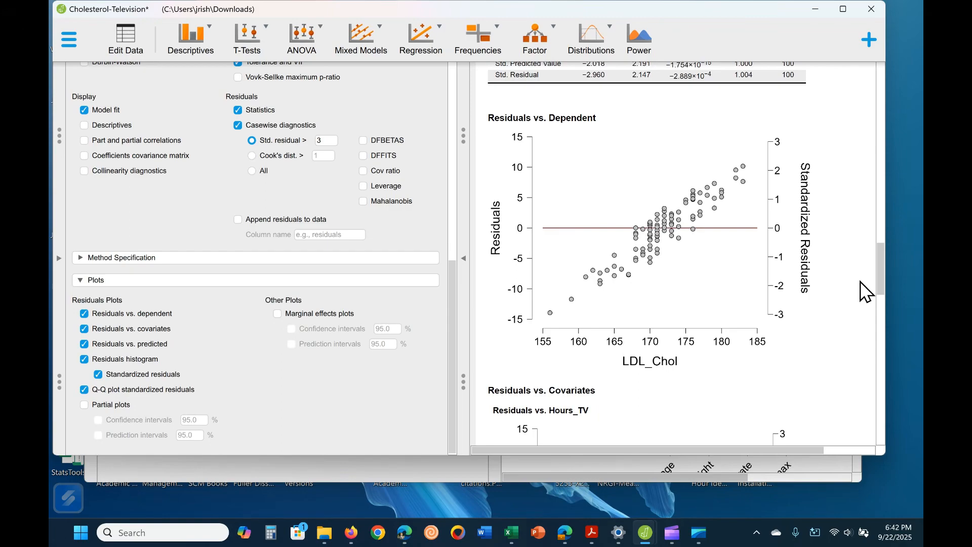
{"action": "scroll", "coordinate": [654, 344], "scroll_direction": "up", "scroll_amount": 5}
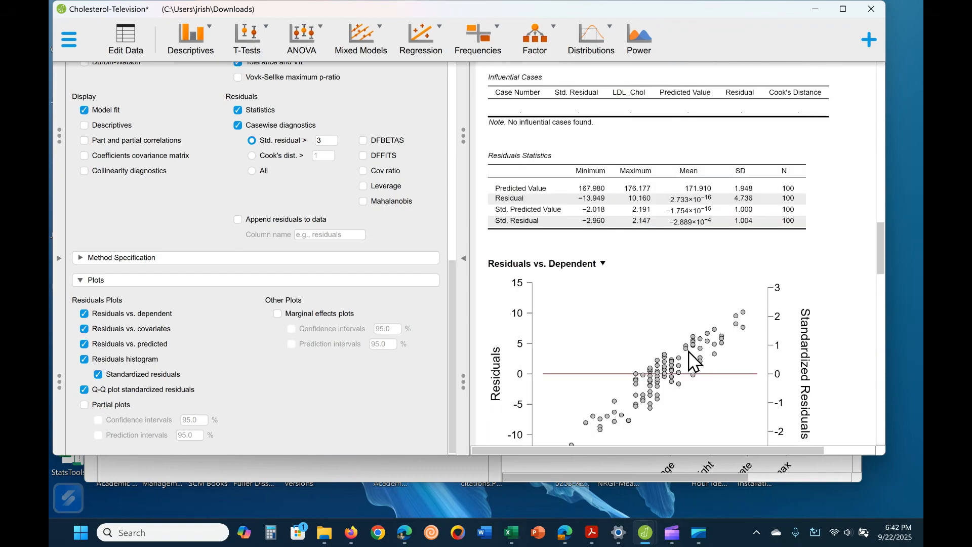
{"action": "scroll", "coordinate": [686, 383], "scroll_direction": "up", "scroll_amount": 10}
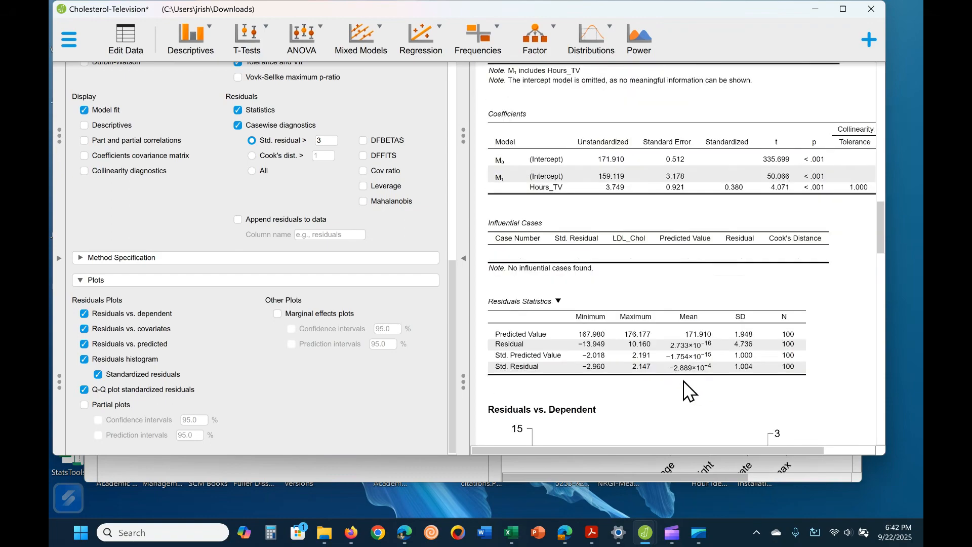
{"action": "scroll", "coordinate": [686, 390], "scroll_direction": "up", "scroll_amount": 8}
{"action": "scroll", "coordinate": [686, 390], "scroll_direction": "down", "scroll_amount": 7}
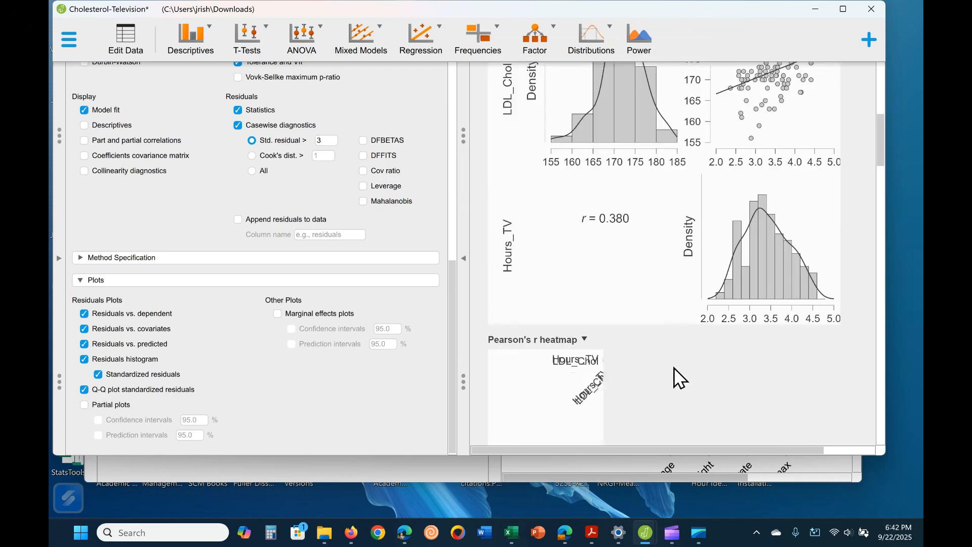
{"action": "left_click", "coordinate": [99, 314]}
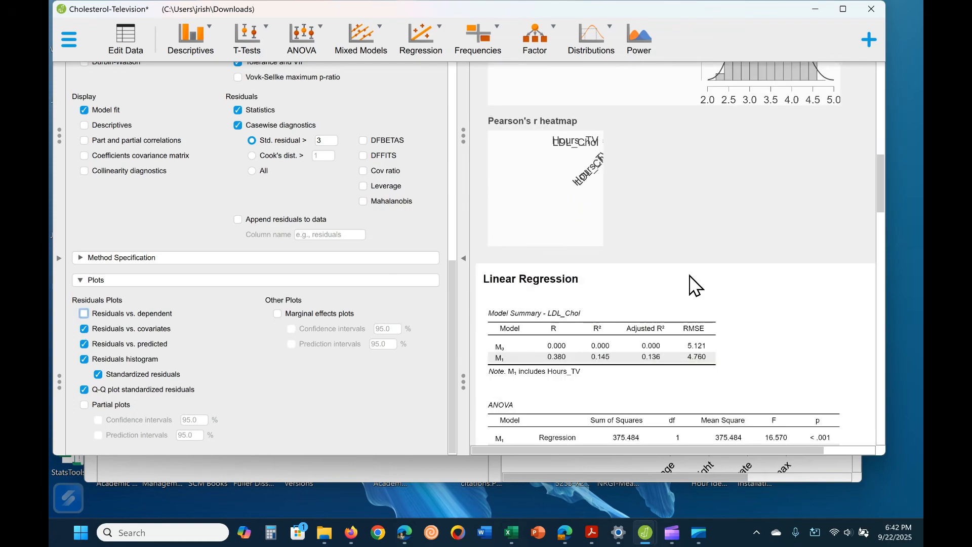
- Review the LDL_Chol regression output, from the model summary, ANOVA and coefficients tables through the residuals statistics to the residual plots
{"action": "scroll", "coordinate": [786, 318], "scroll_direction": "down", "scroll_amount": 15}
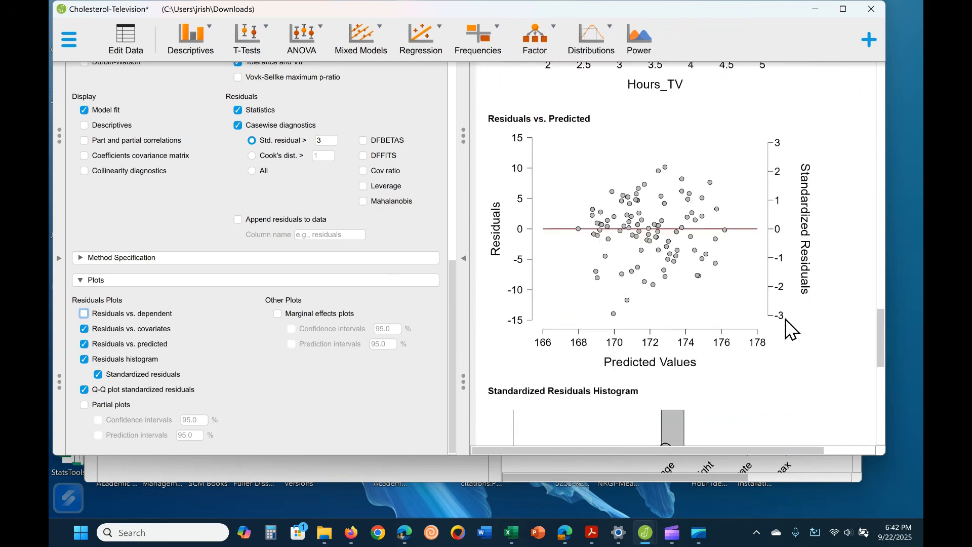
{"action": "scroll", "coordinate": [786, 320], "scroll_direction": "down", "scroll_amount": 5}
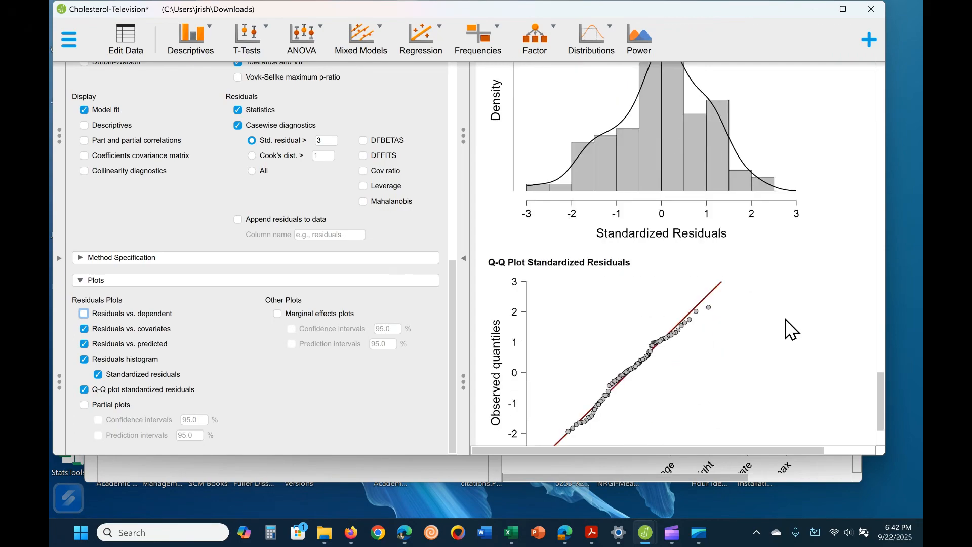
{"action": "scroll", "coordinate": [365, 350], "scroll_direction": "up", "scroll_amount": 3}
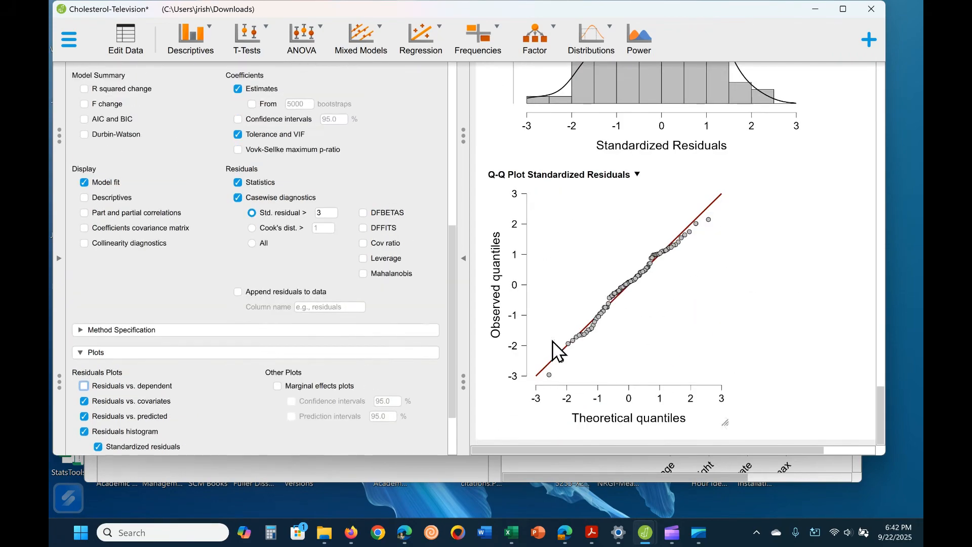
{"action": "scroll", "coordinate": [582, 349], "scroll_direction": "up", "scroll_amount": 5}
{"action": "scroll", "coordinate": [615, 355], "scroll_direction": "up", "scroll_amount": 5}
{"action": "scroll", "coordinate": [738, 369], "scroll_direction": "up", "scroll_amount": 3}
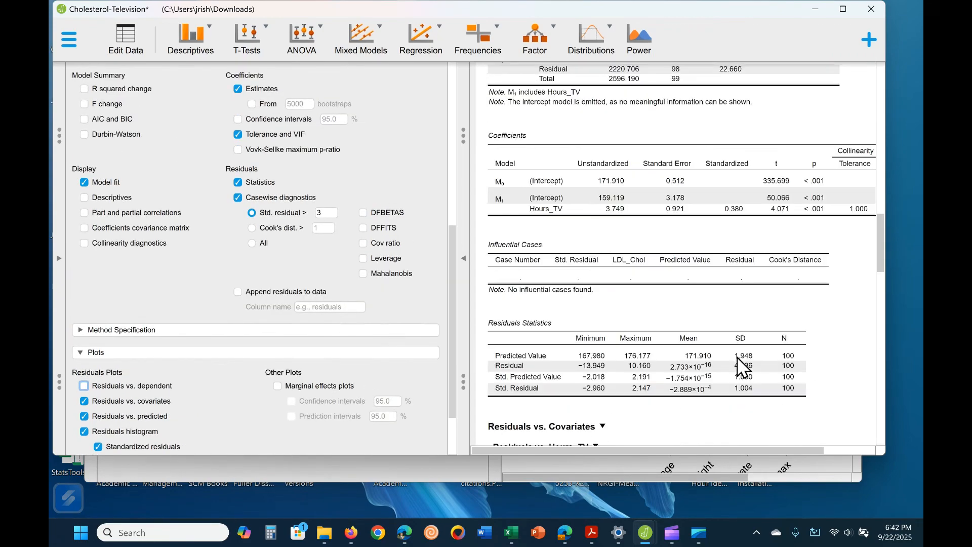
{"action": "scroll", "coordinate": [709, 355], "scroll_direction": "up", "scroll_amount": 3}
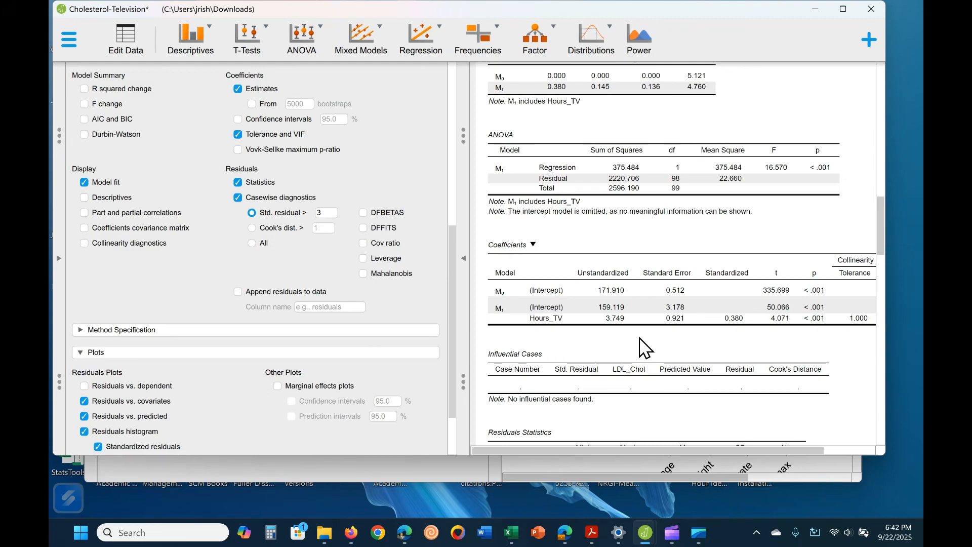
{"action": "scroll", "coordinate": [643, 349], "scroll_direction": "up", "scroll_amount": 3}
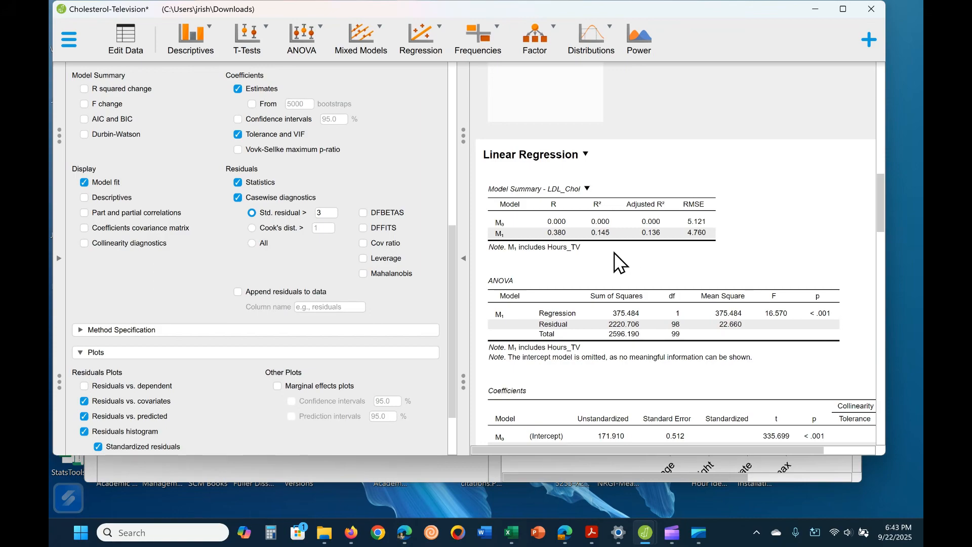
{"action": "scroll", "coordinate": [823, 262], "scroll_direction": "down", "scroll_amount": 1}
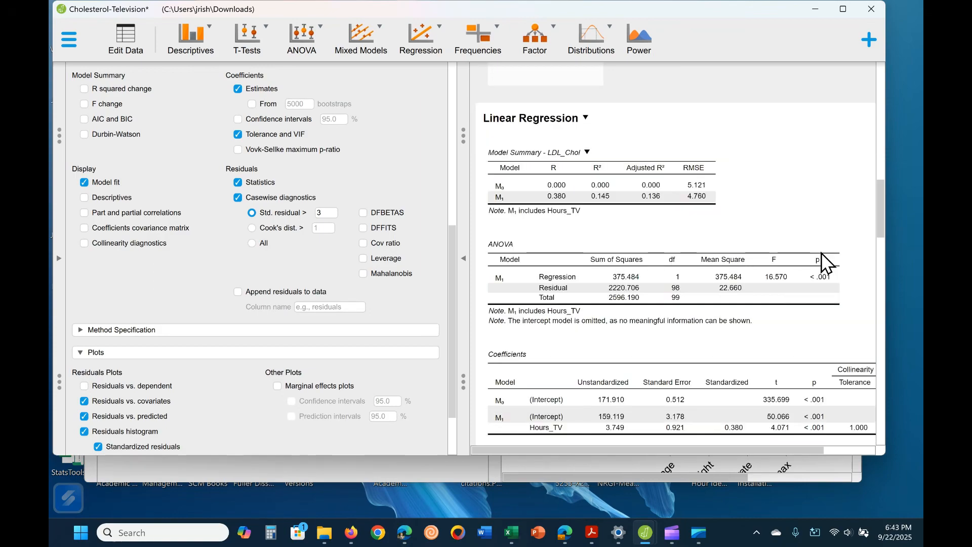
{"action": "scroll", "coordinate": [599, 279], "scroll_direction": "down", "scroll_amount": 3}
{"action": "scroll", "coordinate": [532, 288], "scroll_direction": "down", "scroll_amount": 3}
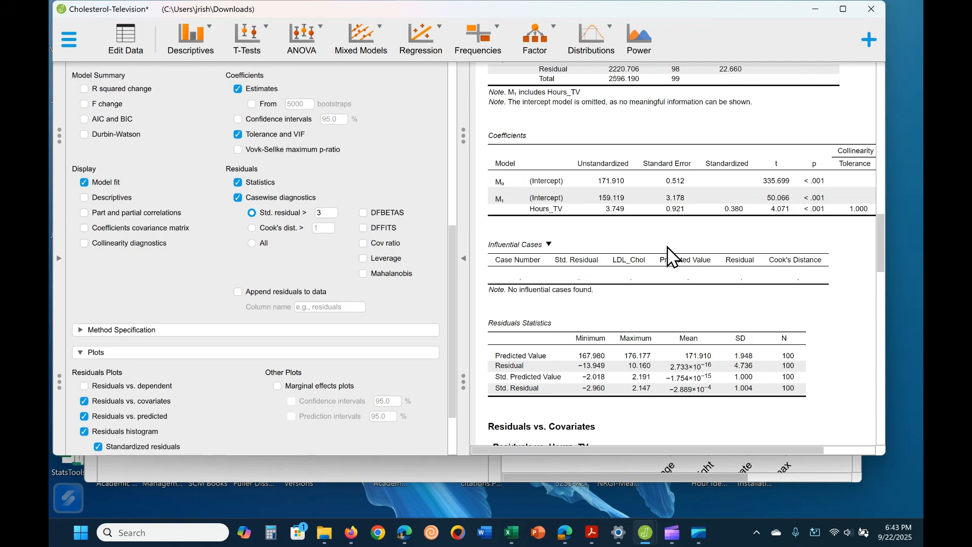
{"action": "scroll", "coordinate": [669, 253], "scroll_direction": "down", "scroll_amount": 10}
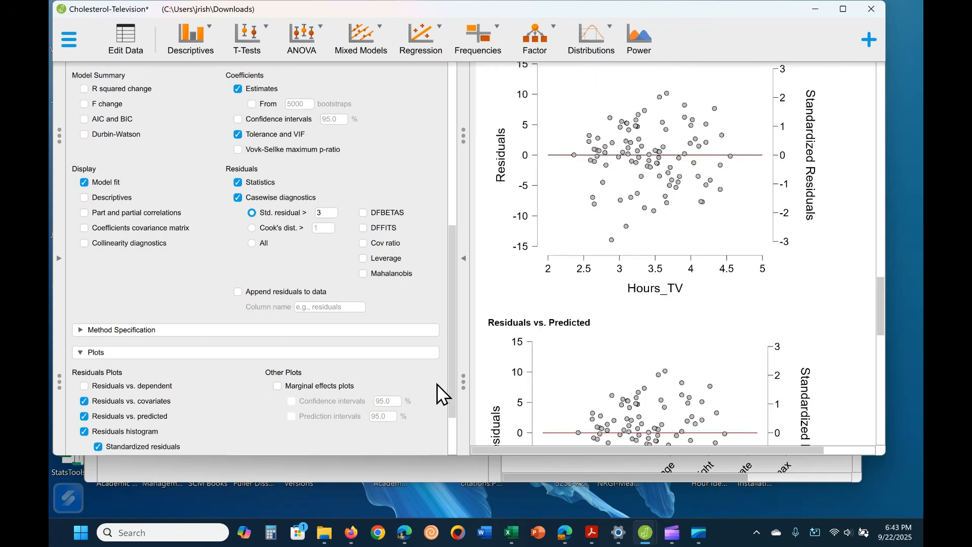
{"action": "scroll", "coordinate": [373, 417], "scroll_direction": "down", "scroll_amount": 3}
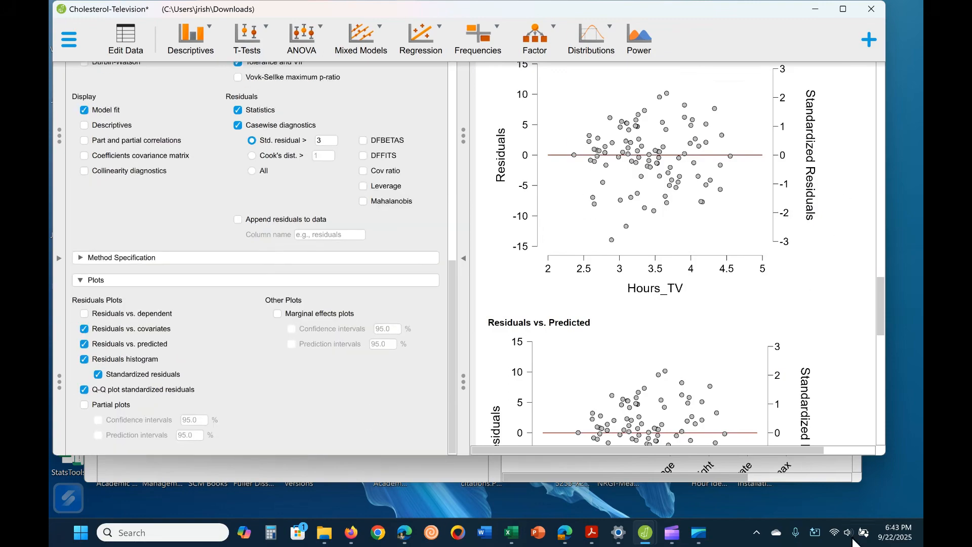
- Switch to the VO2 Max Regression file and examine its Pearson correlations table and heatmap
{"action": "left_click", "coordinate": [841, 466]}
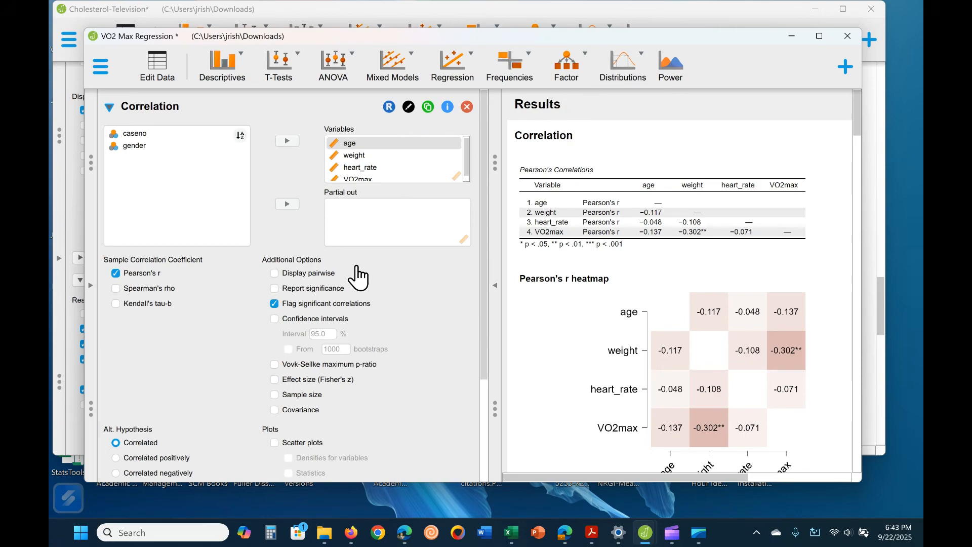
{"action": "scroll", "coordinate": [436, 172], "scroll_direction": "down", "scroll_amount": 1}
{"action": "scroll", "coordinate": [415, 244], "scroll_direction": "up", "scroll_amount": 1}
{"action": "scroll", "coordinate": [607, 319], "scroll_direction": "down", "scroll_amount": 3}
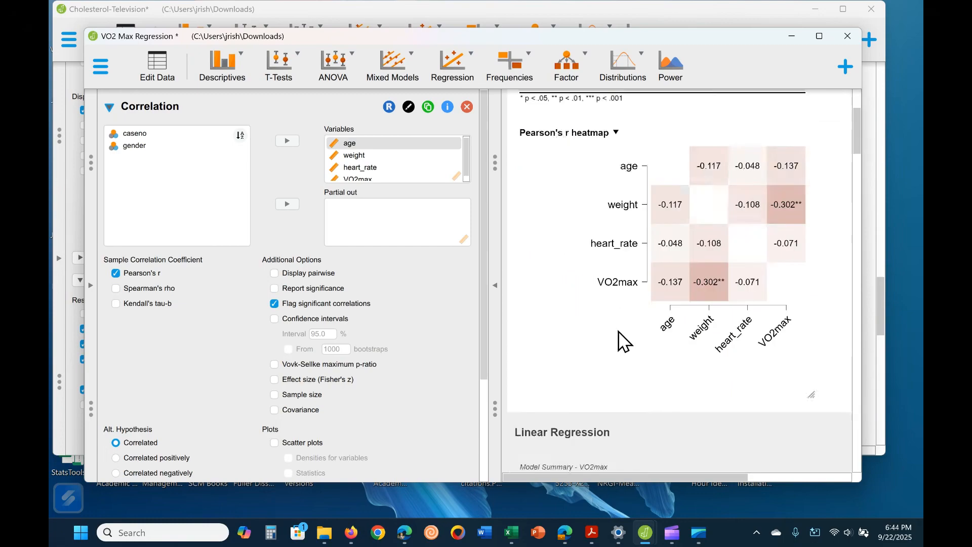
{"action": "scroll", "coordinate": [618, 365], "scroll_direction": "up", "scroll_amount": 3}
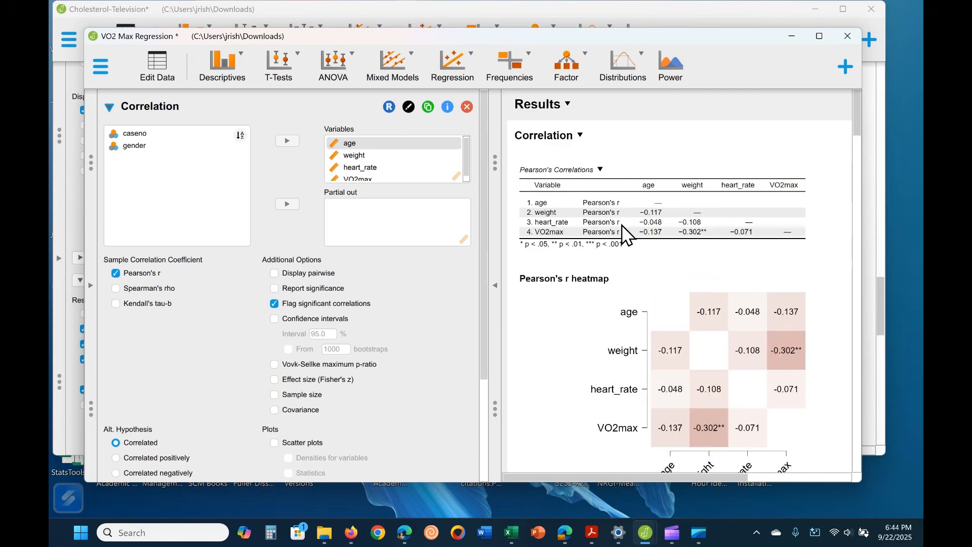
- Add the Shapiro multivariate normality check to the VO2 Max correlation and look at its result
{"action": "scroll", "coordinate": [304, 385], "scroll_direction": "down", "scroll_amount": 3}
{"action": "left_click", "coordinate": [198, 402]}
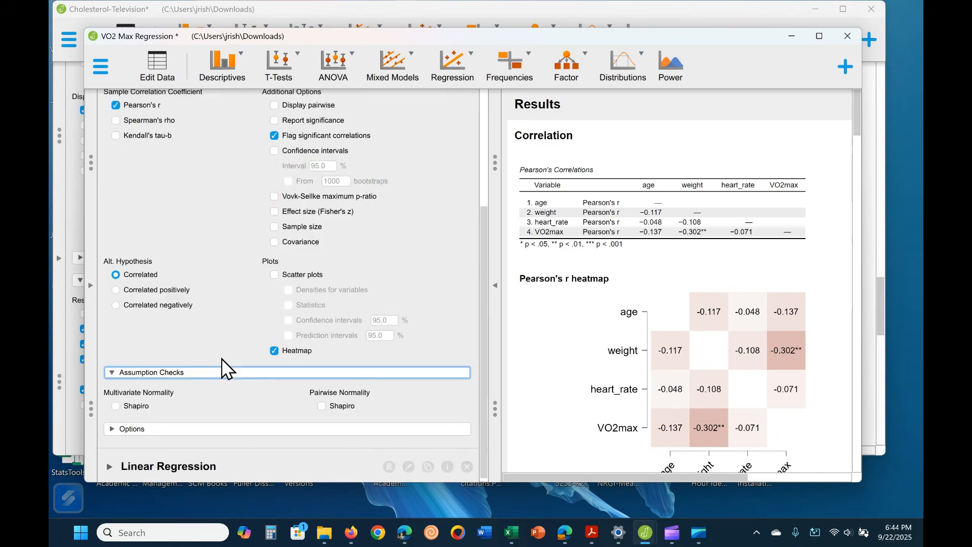
{"action": "left_click", "coordinate": [116, 406]}
{"action": "scroll", "coordinate": [612, 324], "scroll_direction": "down", "scroll_amount": 2}
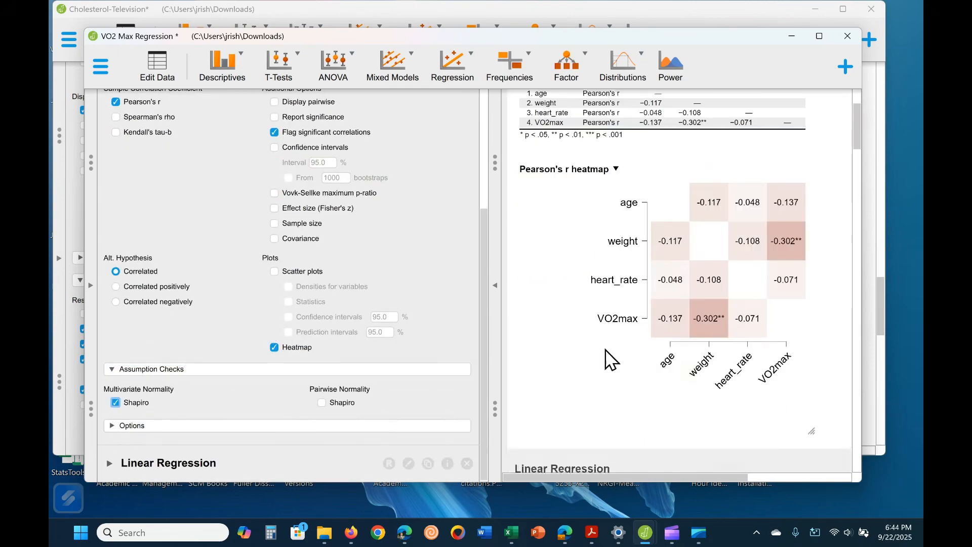
{"action": "scroll", "coordinate": [612, 360], "scroll_direction": "down", "scroll_amount": 5}
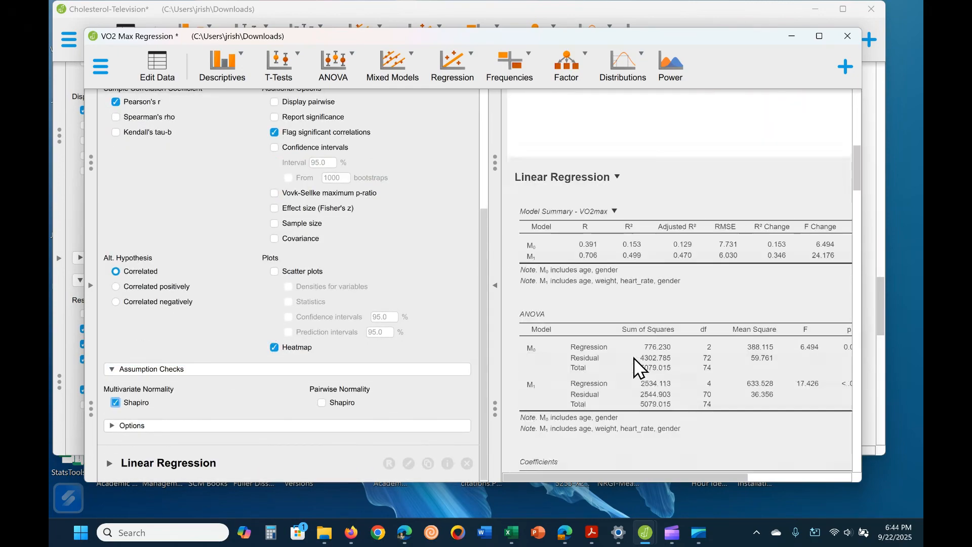
{"action": "scroll", "coordinate": [633, 369], "scroll_direction": "up", "scroll_amount": 8}
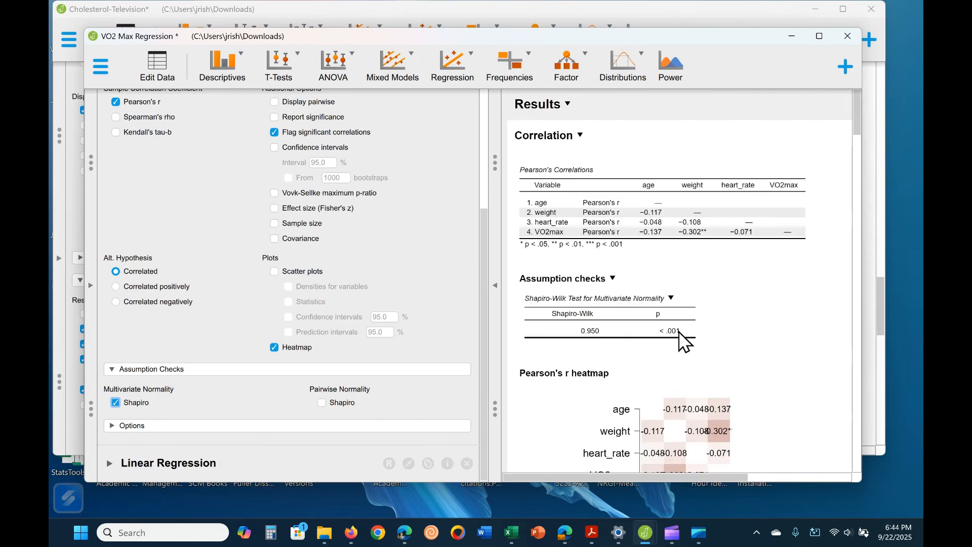
{"action": "left_click", "coordinate": [673, 299]}
{"action": "left_click", "coordinate": [674, 302]}
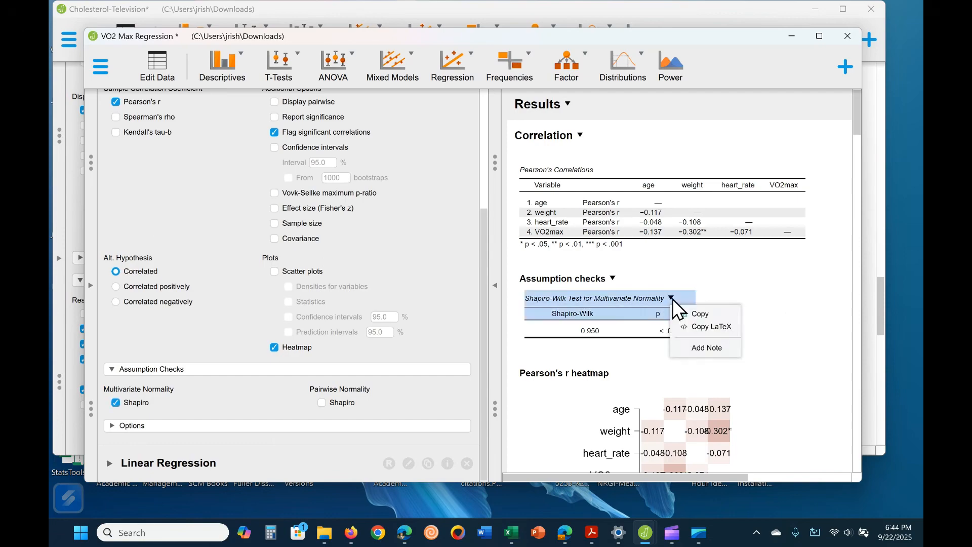
{"action": "left_click", "coordinate": [778, 312]}
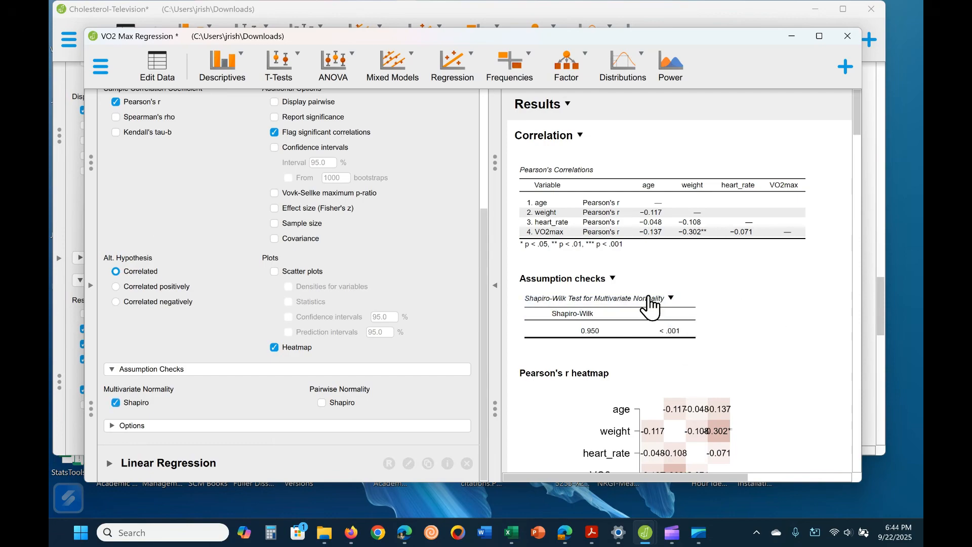
{"action": "left_click", "coordinate": [613, 278]}
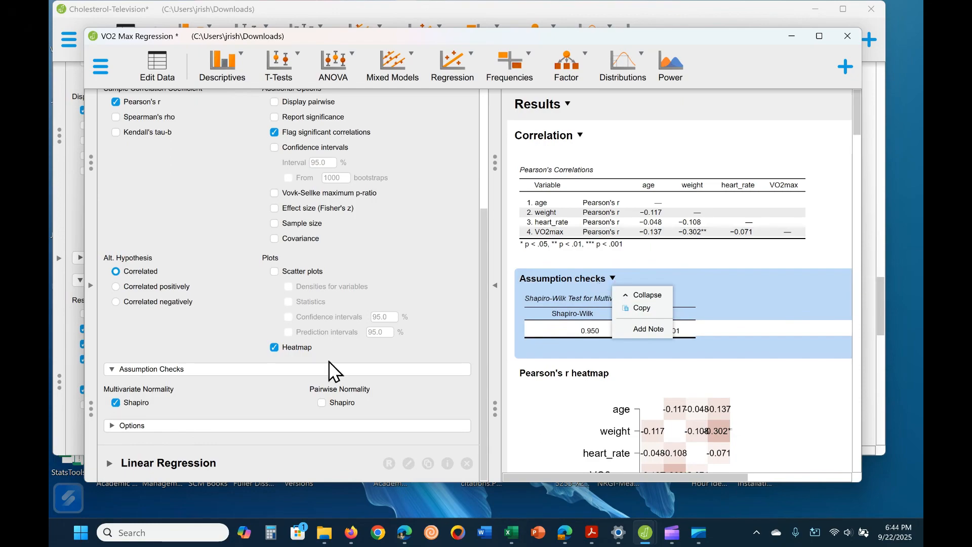
{"action": "left_click", "coordinate": [285, 395]}
- Swap the multivariate Shapiro check for the pairwise one, examine the bivariate normality table, and remove that check too
{"action": "left_click", "coordinate": [116, 403]}
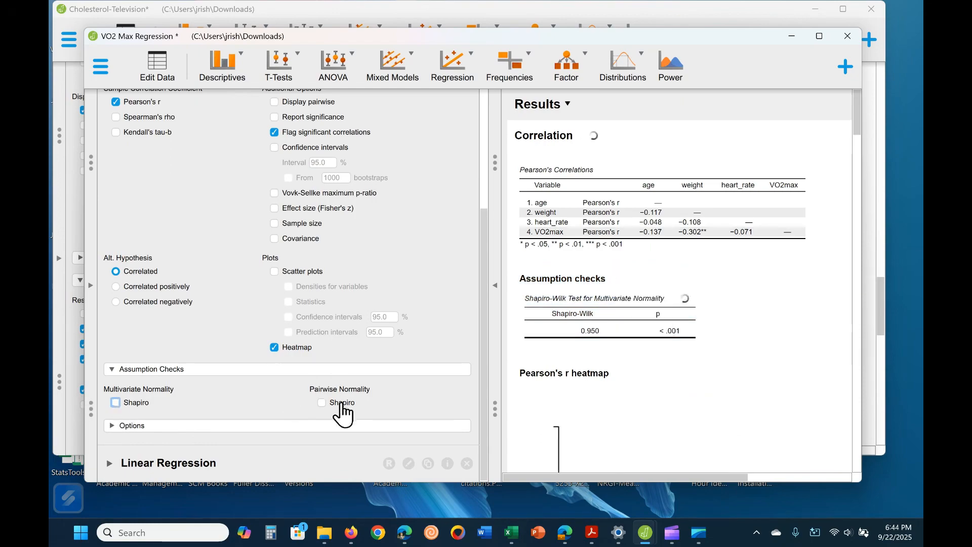
{"action": "left_click", "coordinate": [322, 403]}
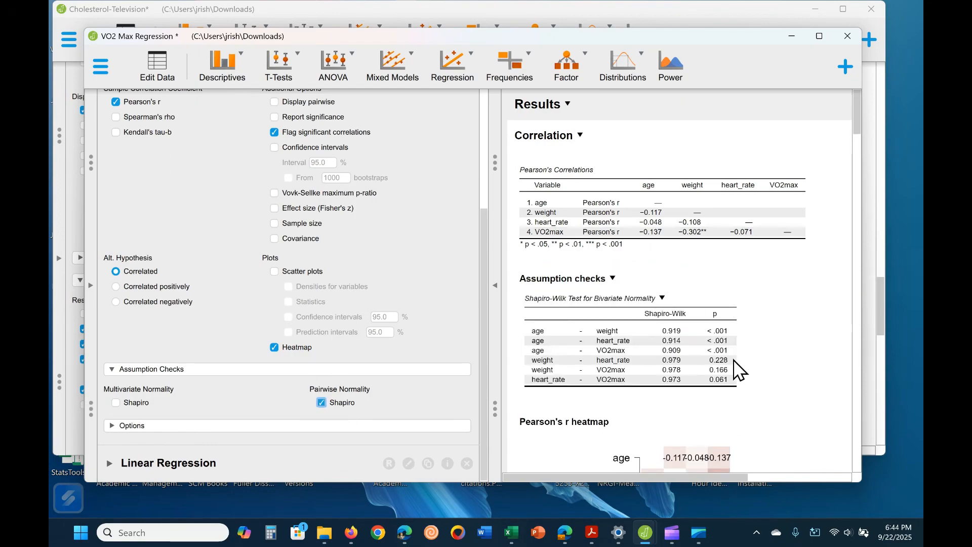
{"action": "left_click", "coordinate": [322, 403]}
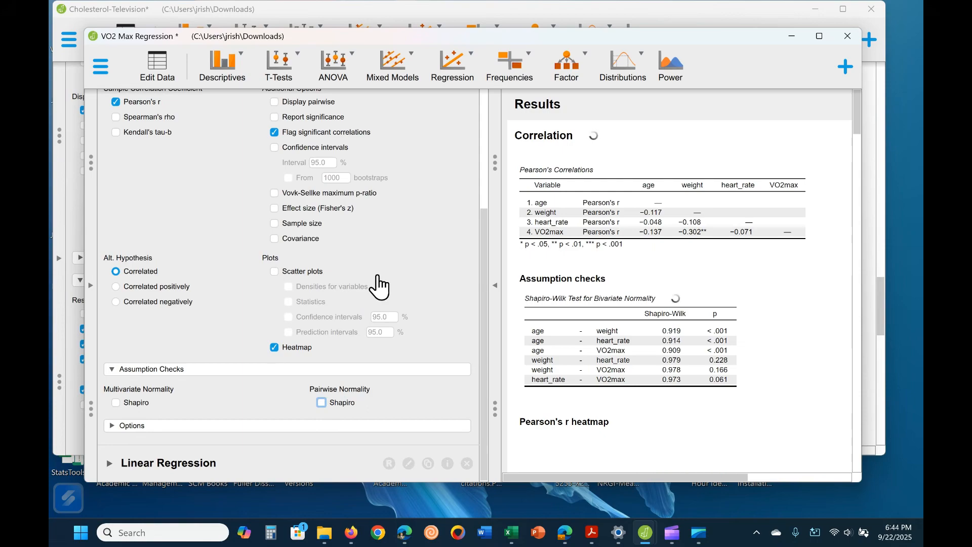
- Review the VO2max regression results through to the Q-Q plot, collapse the correlation's assumption checks and open the Linear Regression settings
{"action": "scroll", "coordinate": [738, 349], "scroll_direction": "down", "scroll_amount": 3}
{"action": "scroll", "coordinate": [655, 367], "scroll_direction": "down", "scroll_amount": 20}
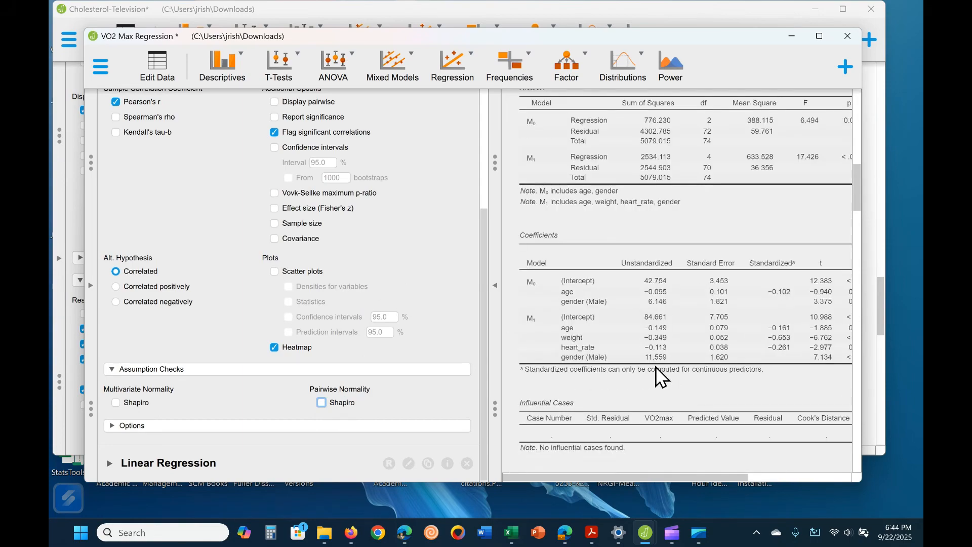
{"action": "scroll", "coordinate": [656, 367], "scroll_direction": "down", "scroll_amount": 15}
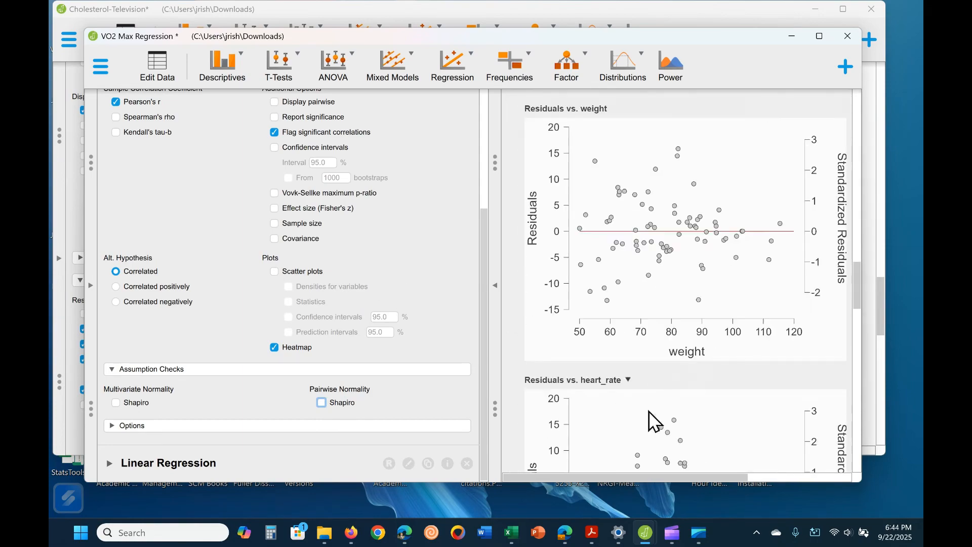
{"action": "scroll", "coordinate": [659, 396], "scroll_direction": "down", "scroll_amount": 5}
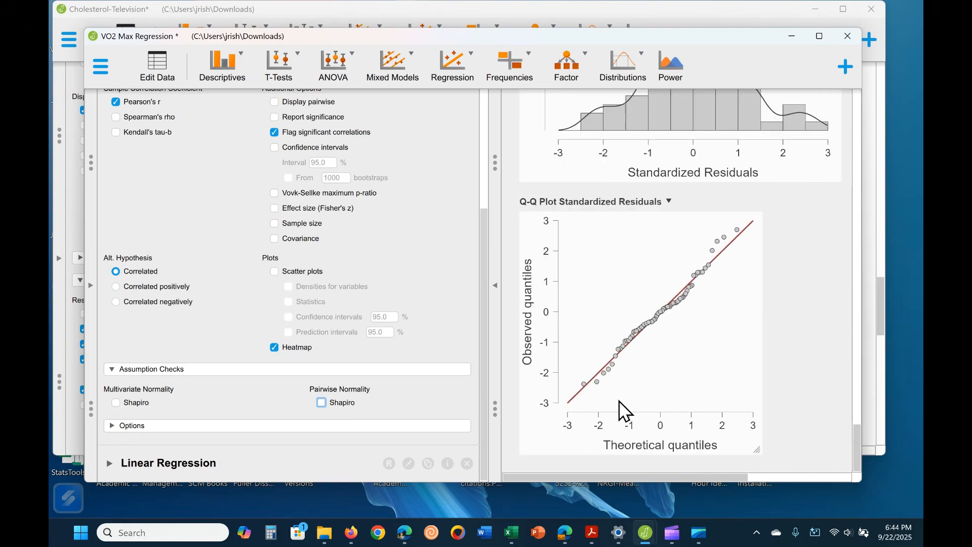
{"action": "left_click", "coordinate": [126, 371]}
{"action": "left_click", "coordinate": [203, 465]}
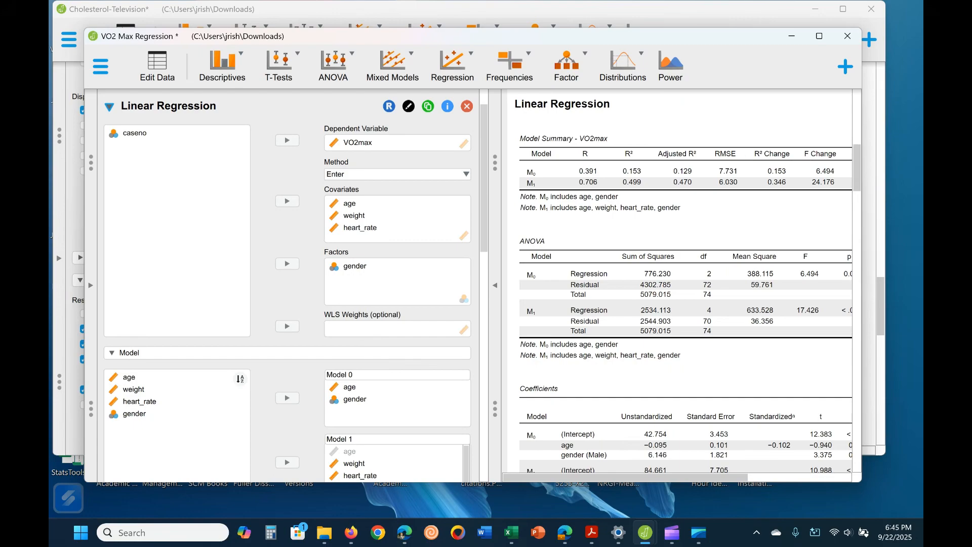
- Examine the VO2max regression's Model 0 and Model 1 predictors, R² change, ANOVA, coefficients and collinearity statistics
{"action": "scroll", "coordinate": [785, 395], "scroll_direction": "down", "scroll_amount": 3}
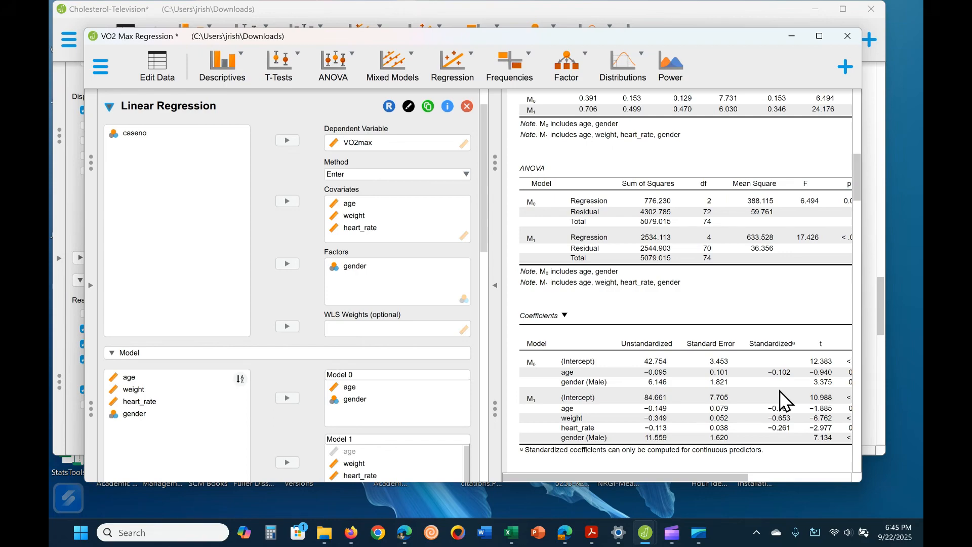
{"action": "scroll", "coordinate": [781, 401], "scroll_direction": "down", "scroll_amount": 1}
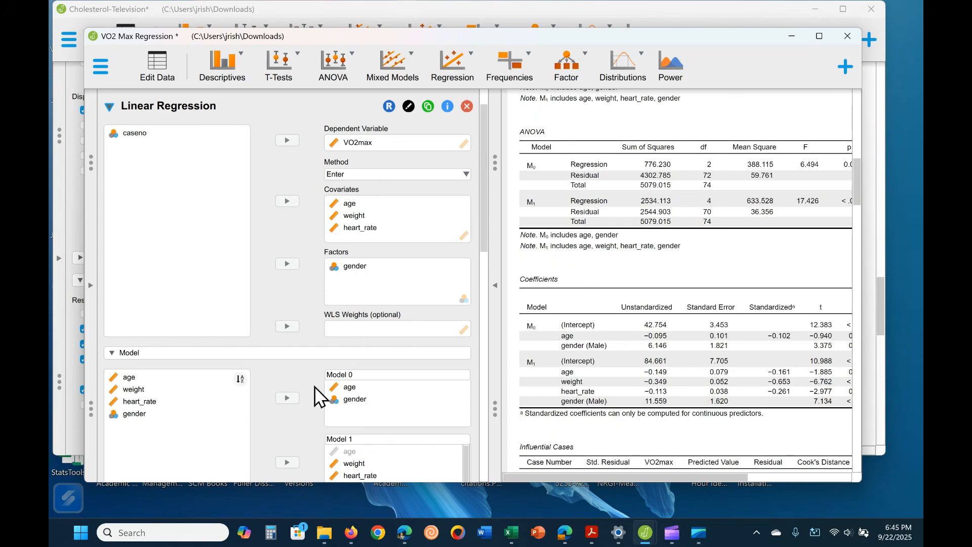
{"action": "scroll", "coordinate": [315, 387], "scroll_direction": "down", "scroll_amount": 2}
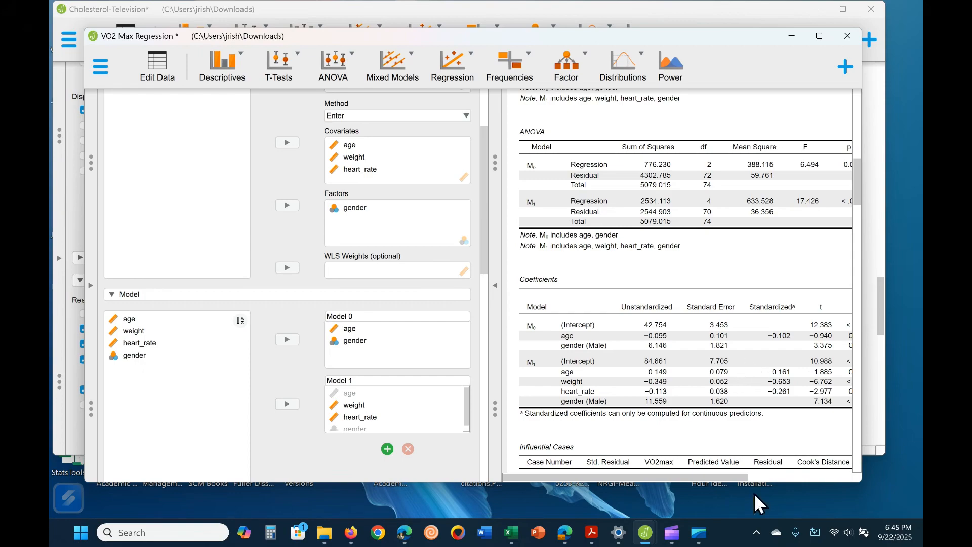
{"action": "scroll", "coordinate": [735, 304], "scroll_direction": "up", "scroll_amount": 3}
{"action": "scroll", "coordinate": [739, 348], "scroll_direction": "up", "scroll_amount": 3}
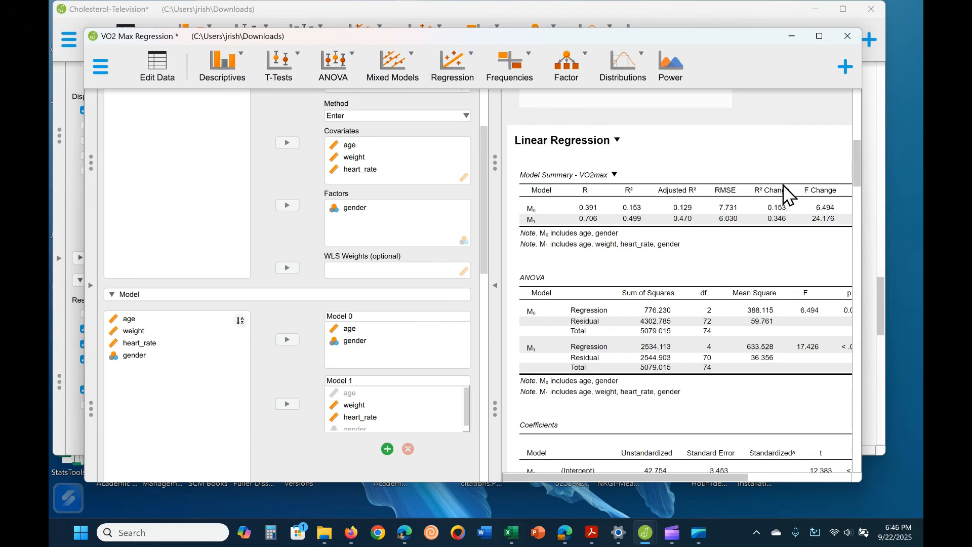
{"action": "scroll", "coordinate": [763, 254], "scroll_direction": "down", "scroll_amount": 3}
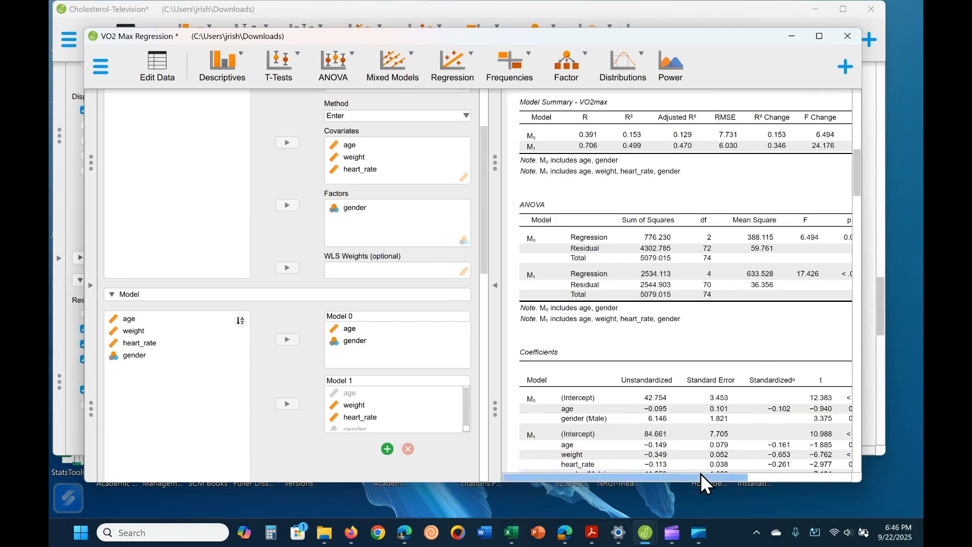
{"action": "left_click", "coordinate": [787, 479]}
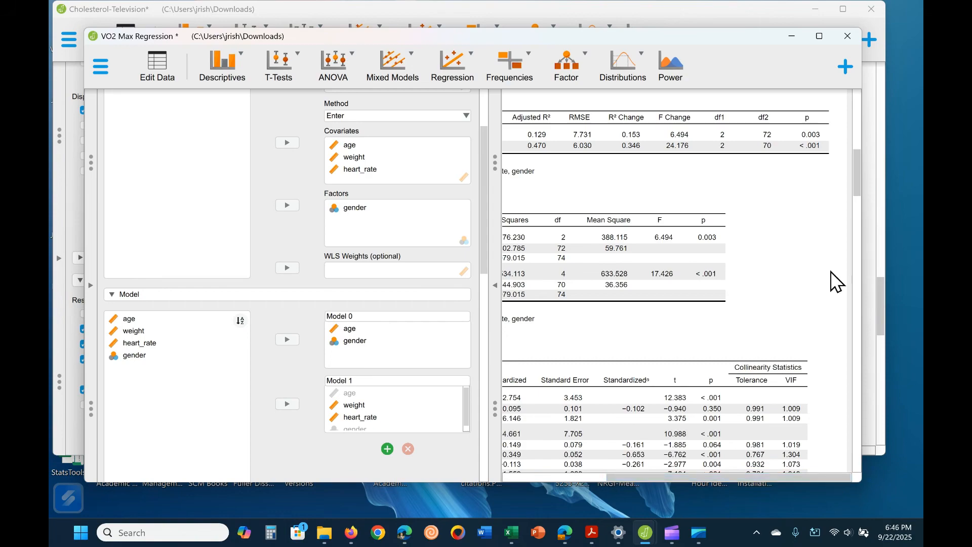
- Widen the VO2 Max Regression window slightly and return to the linear regression's model summary and ANOVA tables
{"action": "left_click_drag", "start_coordinate": [863, 255], "coordinate": [870, 254]}
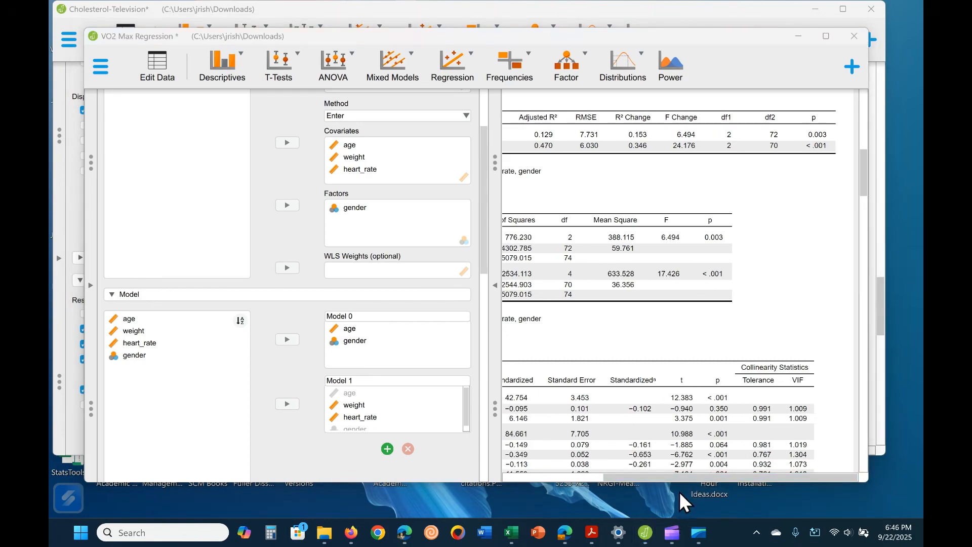
{"action": "left_click_drag", "start_coordinate": [682, 476], "coordinate": [547, 470]}
{"action": "scroll", "coordinate": [615, 386], "scroll_direction": "up", "scroll_amount": 2}
{"action": "scroll", "coordinate": [614, 382], "scroll_direction": "down", "scroll_amount": 1}
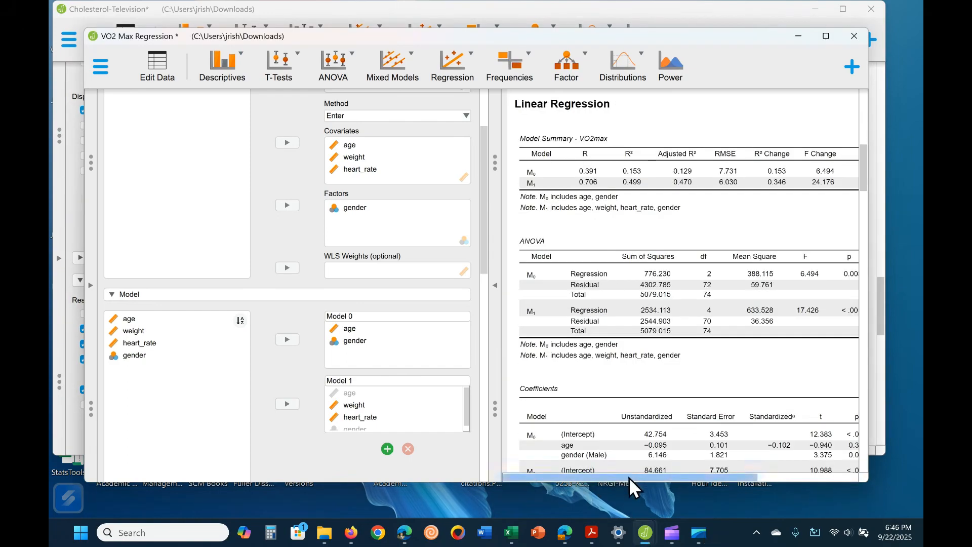
- Examine the VO2max regression's model summary, ANOVA and coefficients tables, including the F change degrees of freedom, p-values and collinearity tolerance
{"action": "left_click_drag", "start_coordinate": [629, 477], "coordinate": [674, 477]}
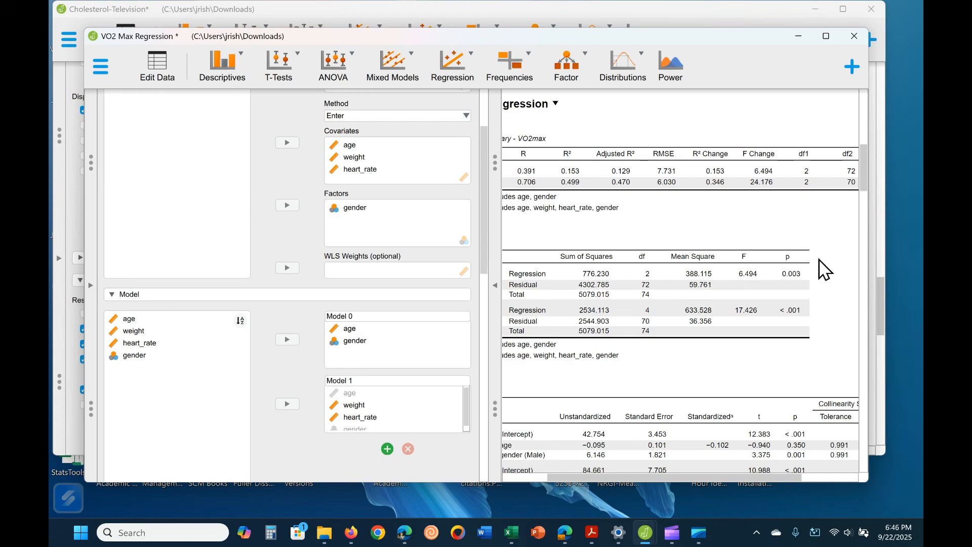
{"action": "left_click_drag", "start_coordinate": [676, 478], "coordinate": [628, 478]}
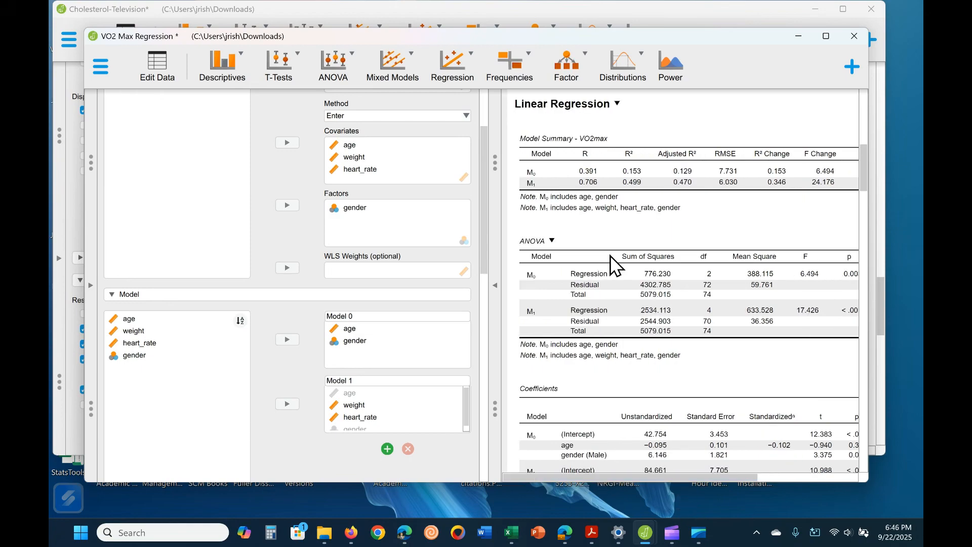
{"action": "scroll", "coordinate": [617, 310], "scroll_direction": "down", "scroll_amount": 1}
{"action": "scroll", "coordinate": [617, 310], "scroll_direction": "down", "scroll_amount": 1}
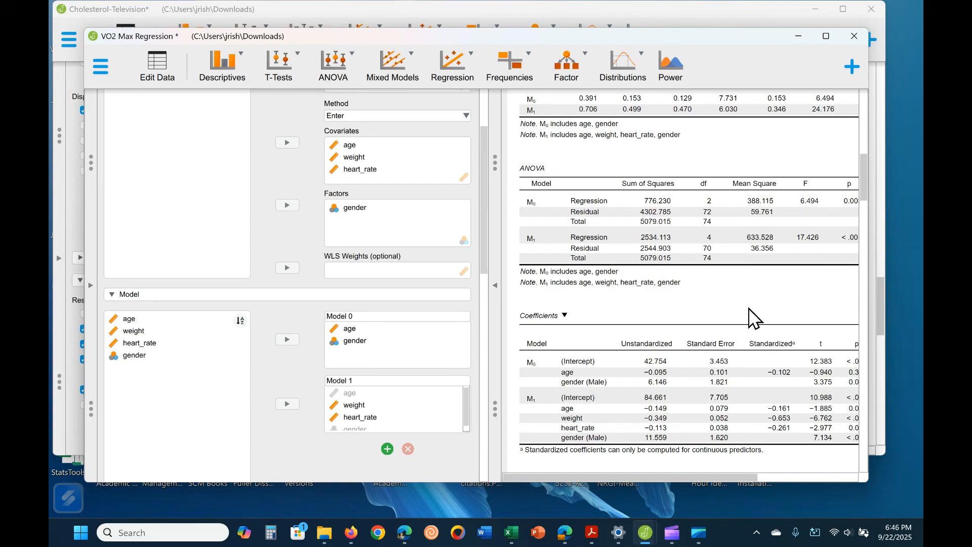
{"action": "left_click_drag", "start_coordinate": [735, 476], "coordinate": [783, 476]}
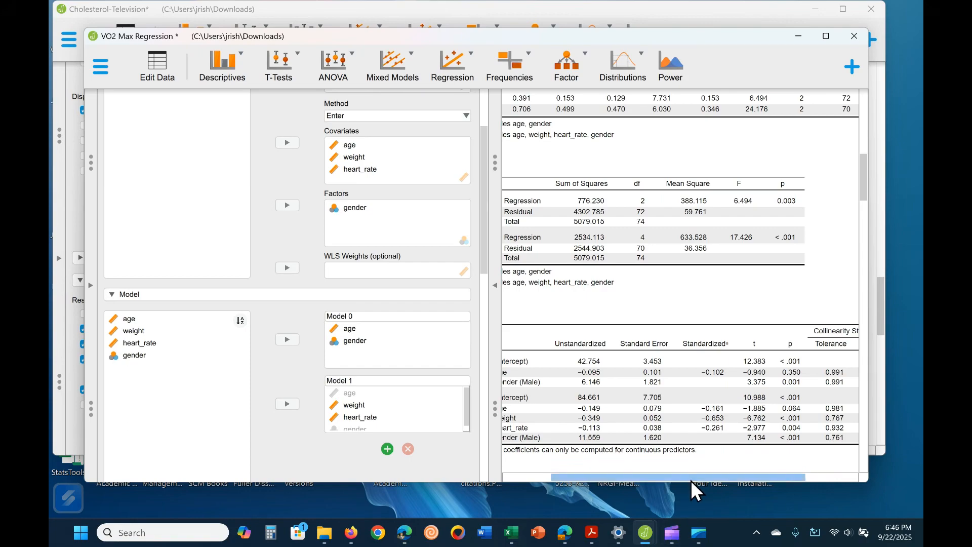
{"action": "left_click_drag", "start_coordinate": [691, 480], "coordinate": [642, 480]}
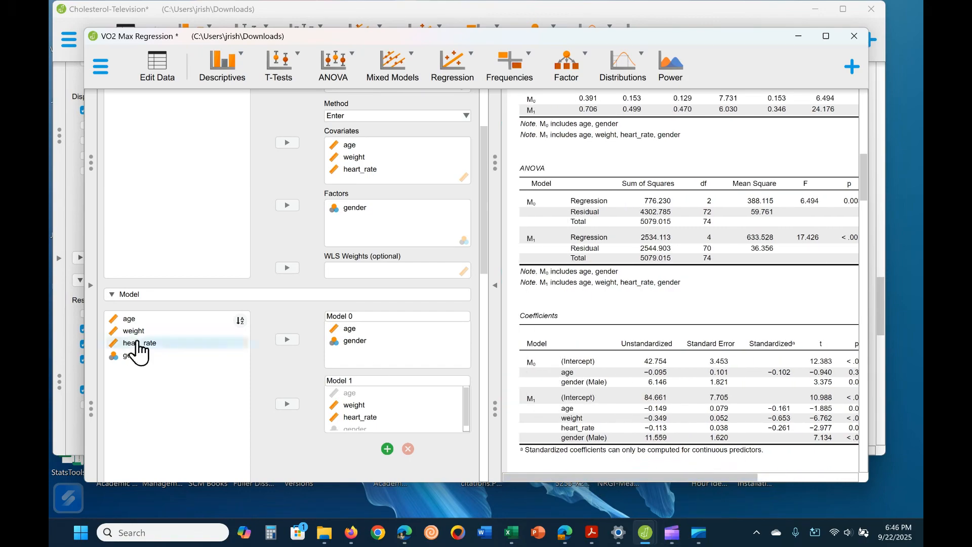
- Review the linear regression's selected statistics, residual diagnostics and residual plot options
{"action": "scroll", "coordinate": [134, 350], "scroll_direction": "down", "scroll_amount": 3}
{"action": "scroll", "coordinate": [357, 438], "scroll_direction": "down", "scroll_amount": 4}
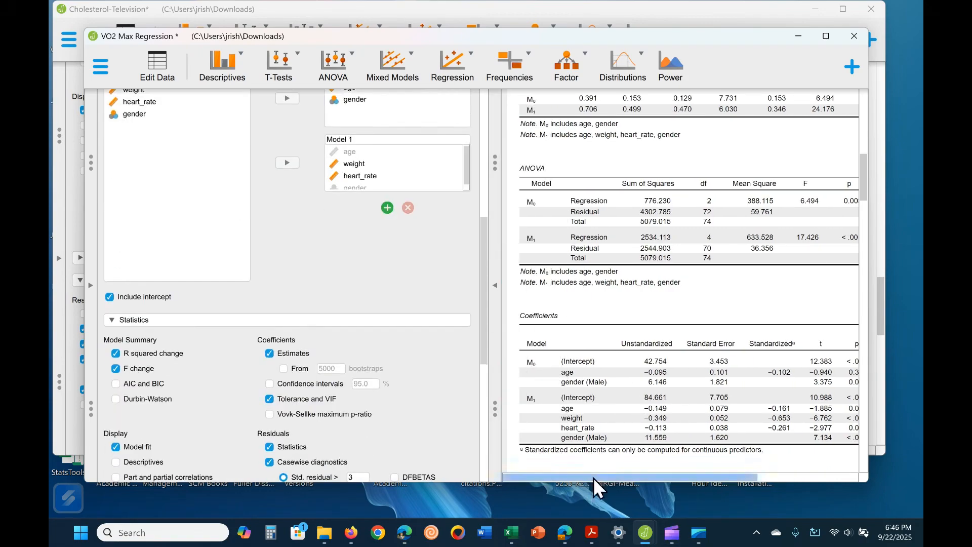
{"action": "scroll", "coordinate": [357, 431], "scroll_direction": "down", "scroll_amount": 9}
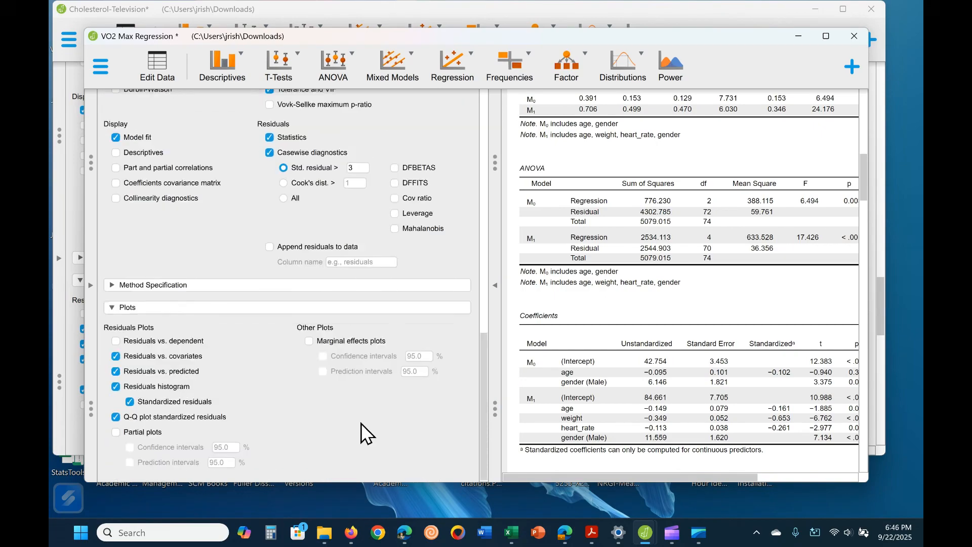
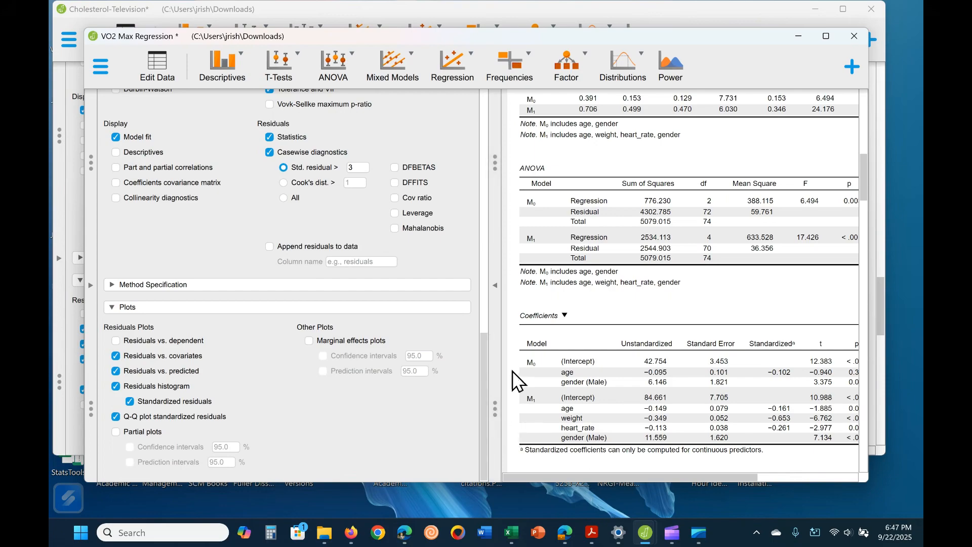
- Compare Model 0 and Model 1 again in the VO2max model summary and ANOVA tables
{"action": "scroll", "coordinate": [751, 336], "scroll_direction": "up", "scroll_amount": 3}
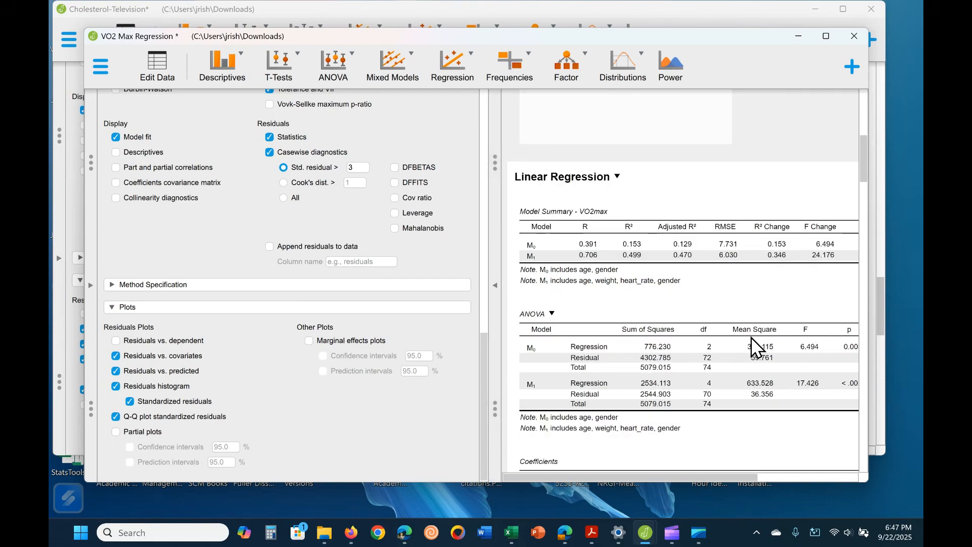
{"action": "scroll", "coordinate": [764, 355], "scroll_direction": "down", "scroll_amount": 1}
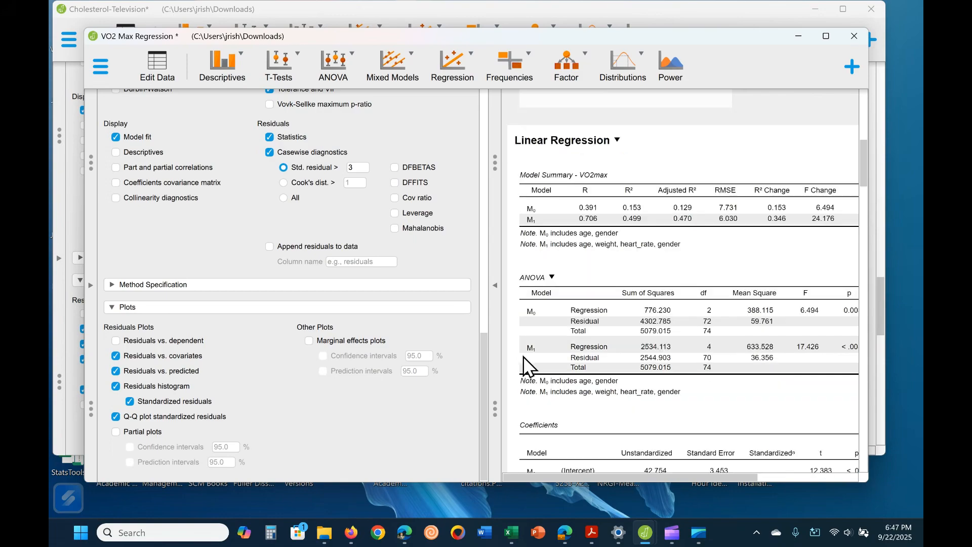
{"action": "scroll", "coordinate": [753, 374], "scroll_direction": "down", "scroll_amount": 7}
{"action": "scroll", "coordinate": [724, 394], "scroll_direction": "up", "scroll_amount": 6}
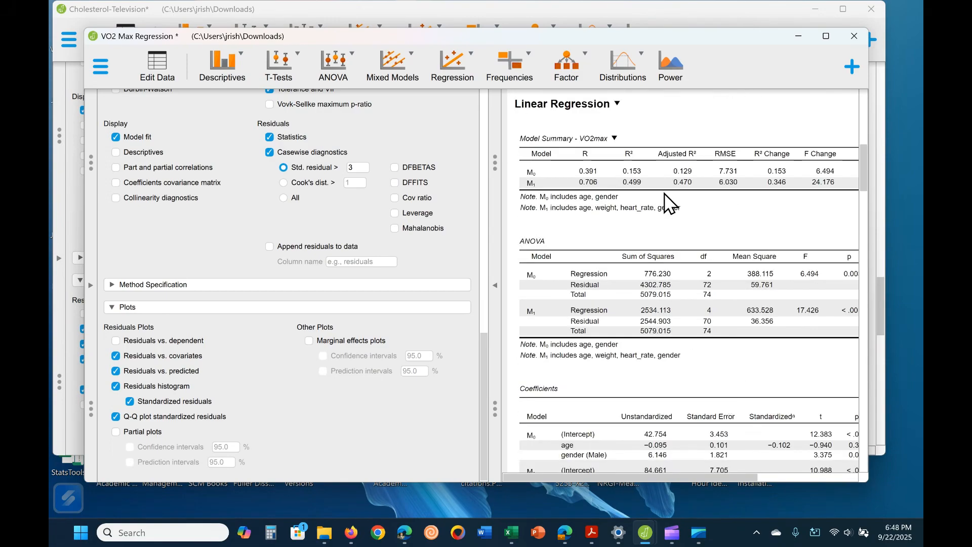
- Examine the influential cases and residuals statistics tables and the residuals plots against age, weight and heart_rate
{"action": "scroll", "coordinate": [800, 414], "scroll_direction": "down", "scroll_amount": 6}
{"action": "scroll", "coordinate": [808, 425], "scroll_direction": "down", "scroll_amount": 20}
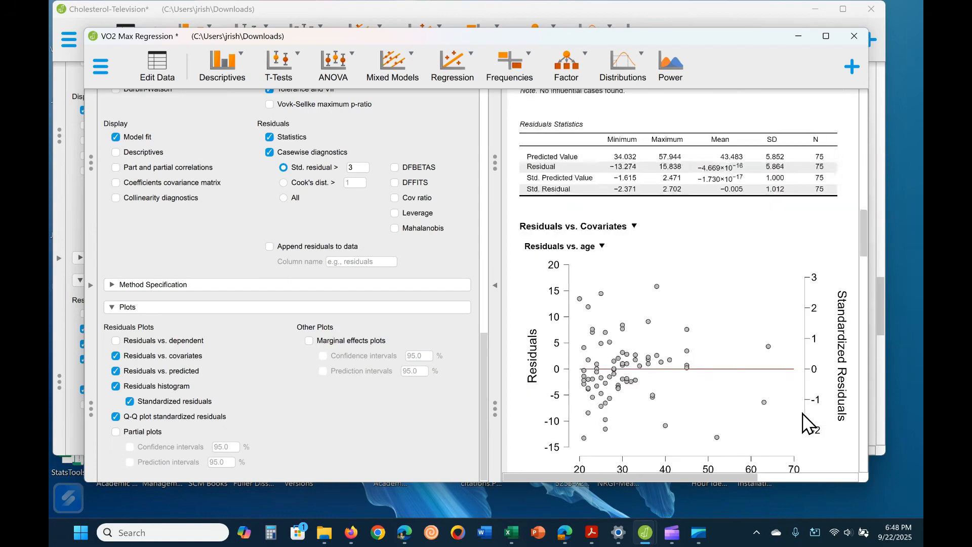
{"action": "left_click_drag", "start_coordinate": [865, 344], "coordinate": [876, 205]}
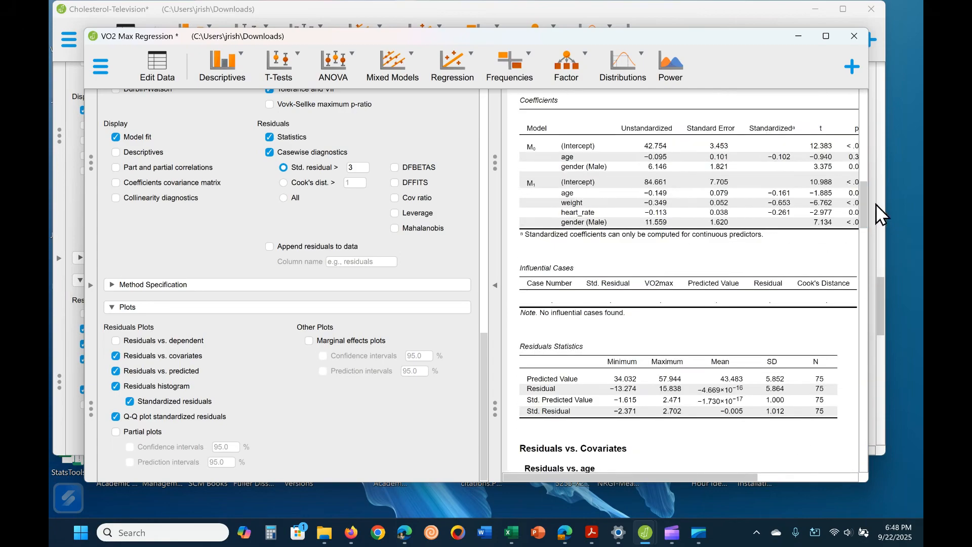
{"action": "scroll", "coordinate": [759, 340], "scroll_direction": "up", "scroll_amount": 2}
{"action": "scroll", "coordinate": [773, 385], "scroll_direction": "down", "scroll_amount": 15}
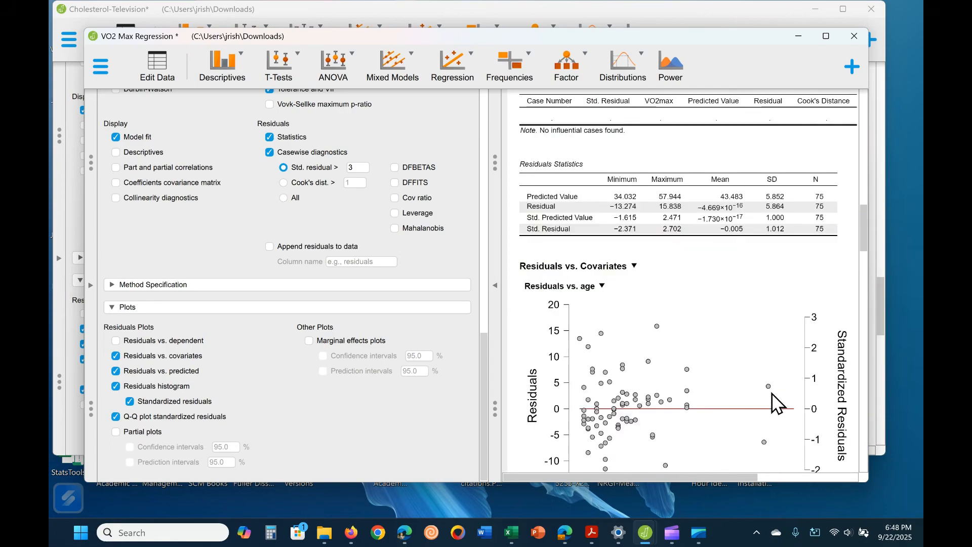
{"action": "scroll", "coordinate": [785, 420], "scroll_direction": "up", "scroll_amount": 14}
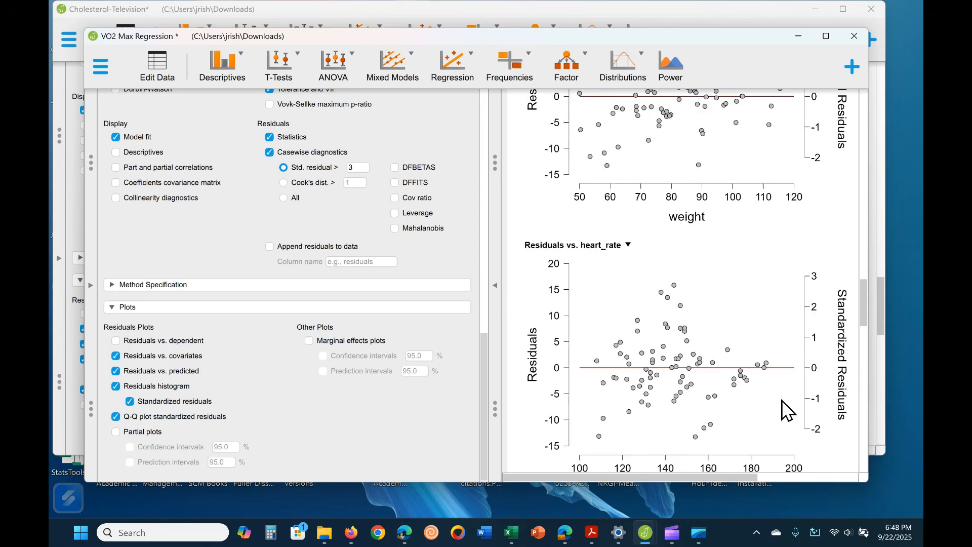
{"action": "scroll", "coordinate": [772, 407], "scroll_direction": "up", "scroll_amount": 7}
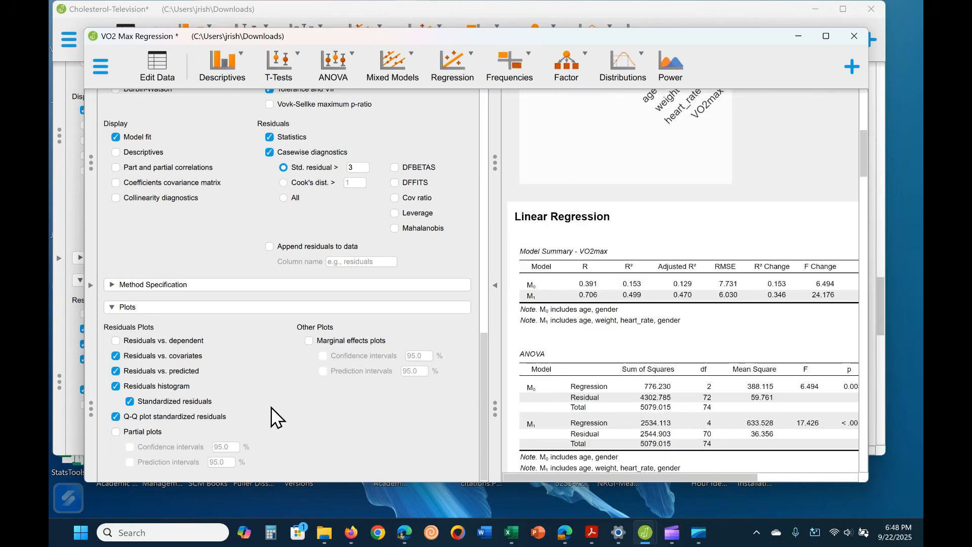
{"action": "scroll", "coordinate": [733, 454], "scroll_direction": "down", "scroll_amount": 10}
{"action": "scroll", "coordinate": [733, 454], "scroll_direction": "down", "scroll_amount": 15}
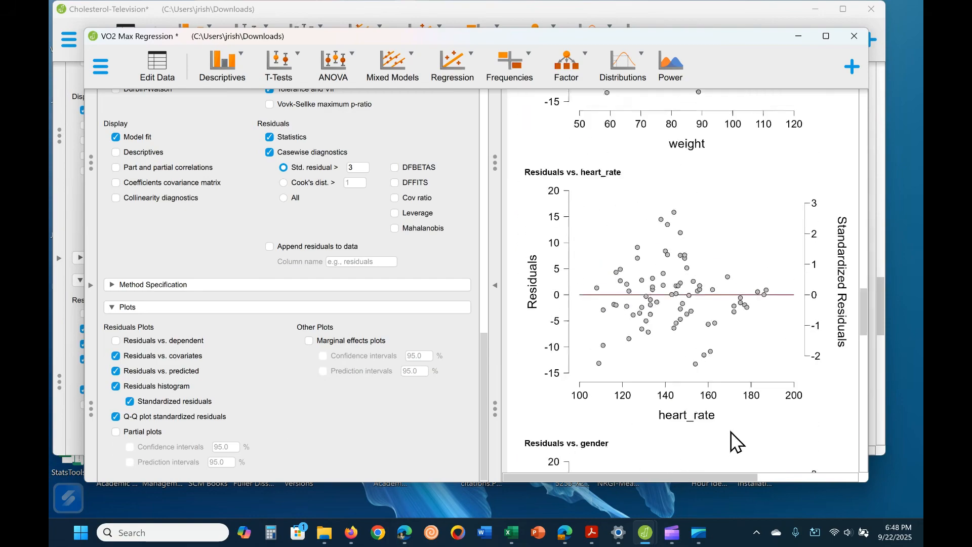